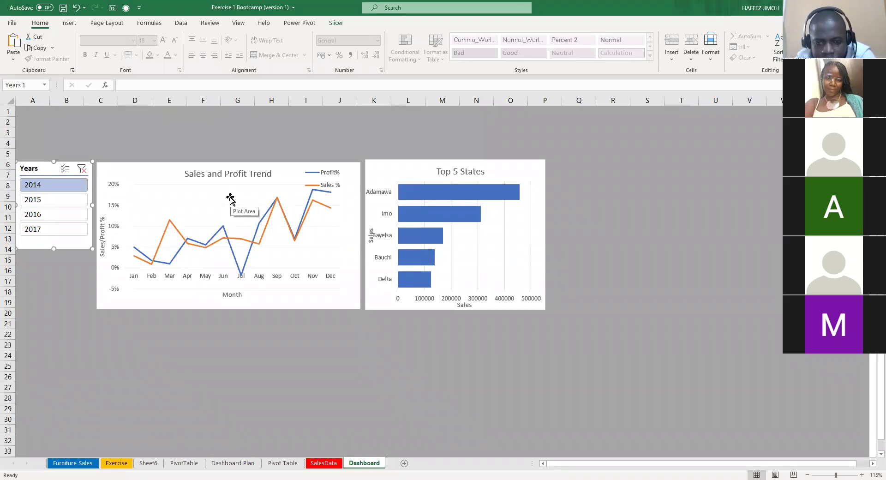
Select the bars of the Top 5 States chart on the dashboard.
left_click(339, 222)
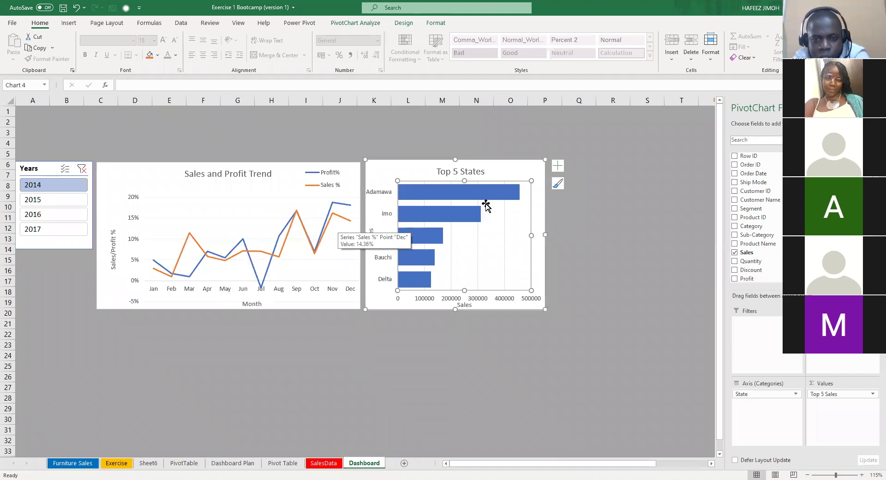
left_click(464, 218)
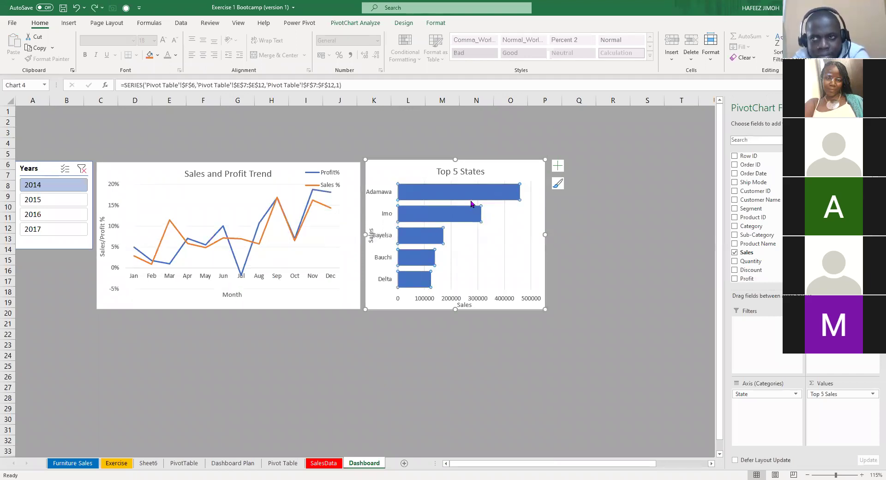
mouse_move(471, 202)
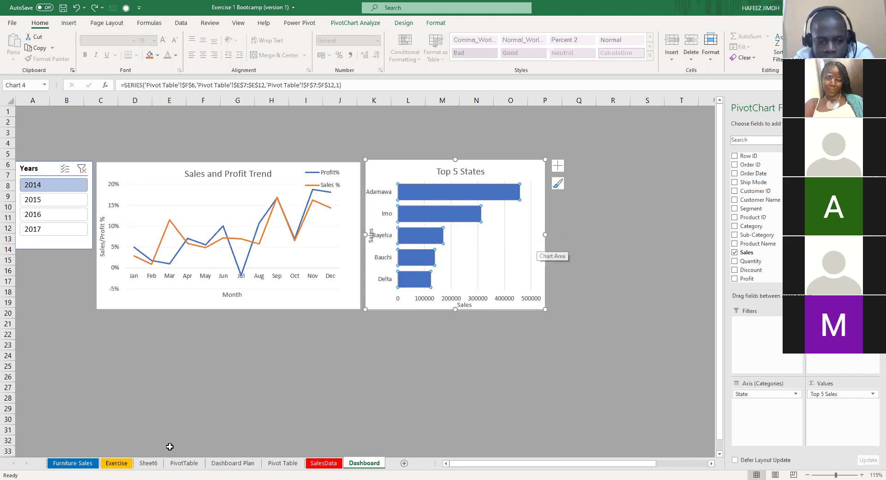
Go to the Pivot Table sheet and select a cell in the Bottom 5 Sales pivot table.
left_click(187, 464)
left_click(296, 468)
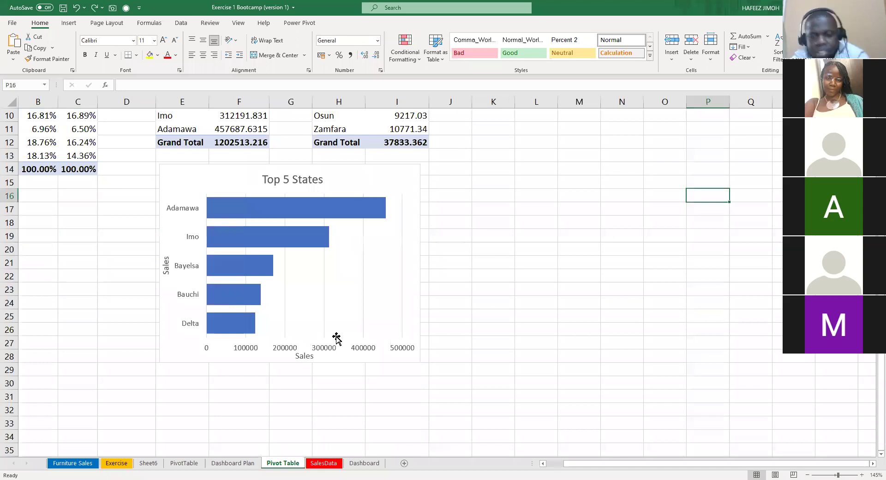
scroll(361, 364, "down", 3)
scroll(451, 368, "up", 2)
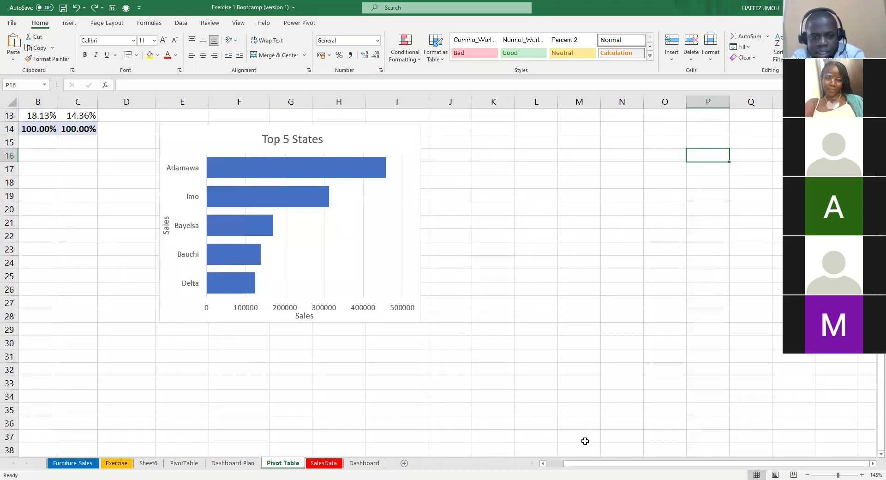
scroll(585, 441, "up", 1)
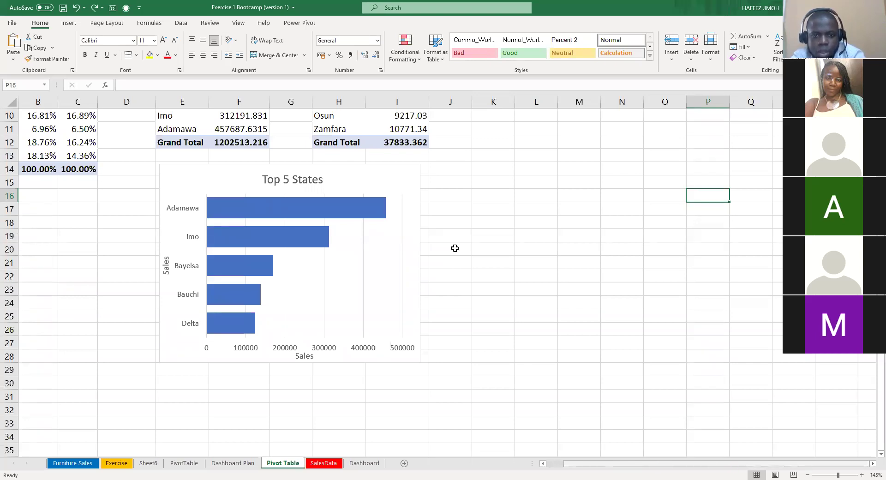
scroll(452, 229, "up", 3)
scroll(453, 228, "left", 1)
left_click(452, 230)
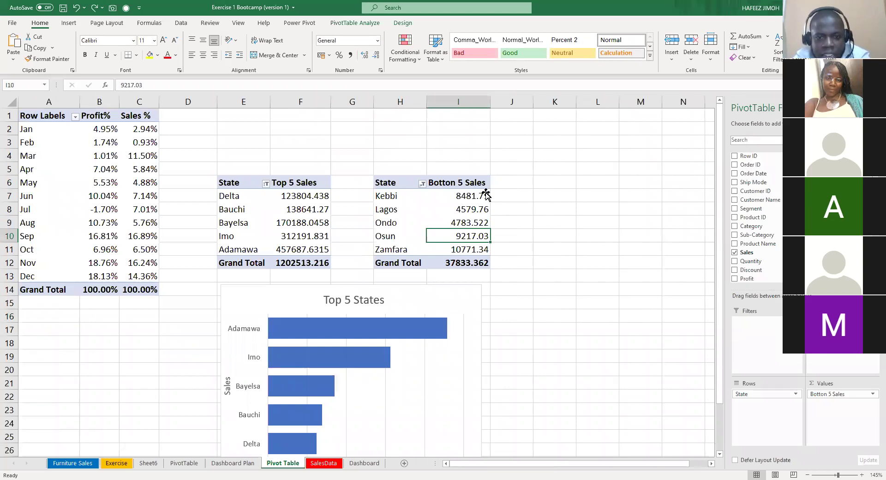
Insert a Bottom 5 Sales PivotChart with Alt+F1 and drag it below the pivot tables.
key("alt+F1")
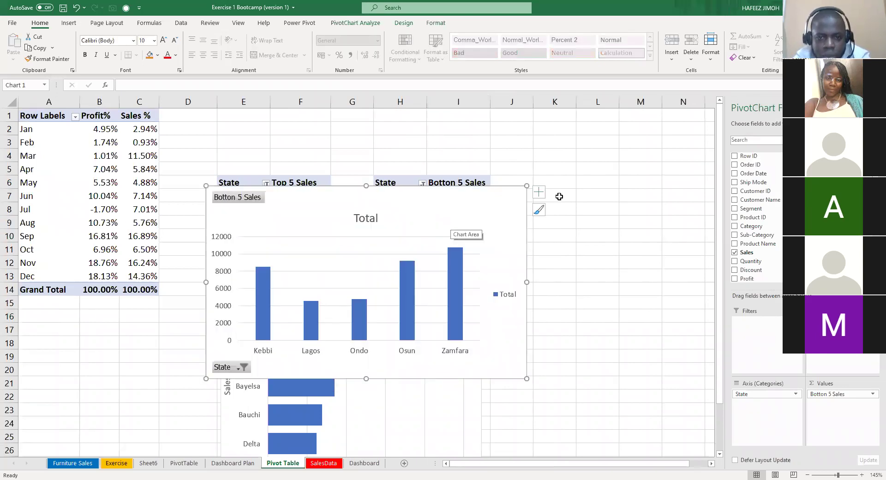
key("alt")
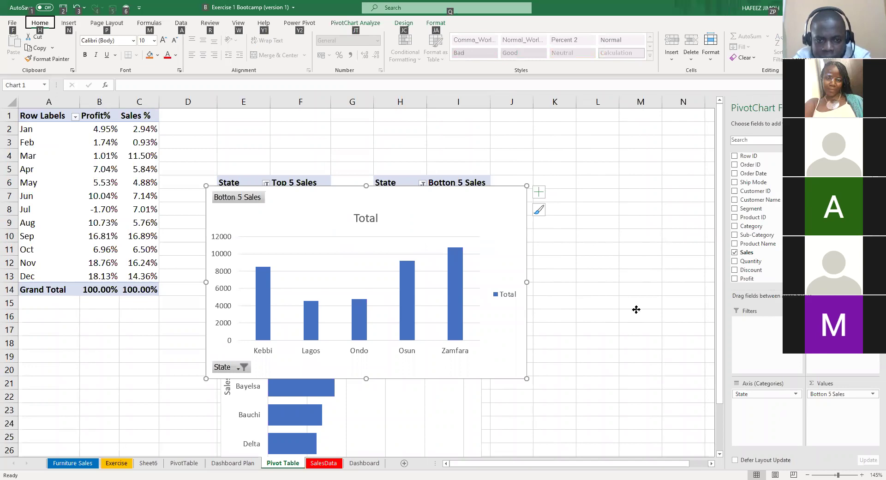
left_click_drag(280, 286, 407, 380)
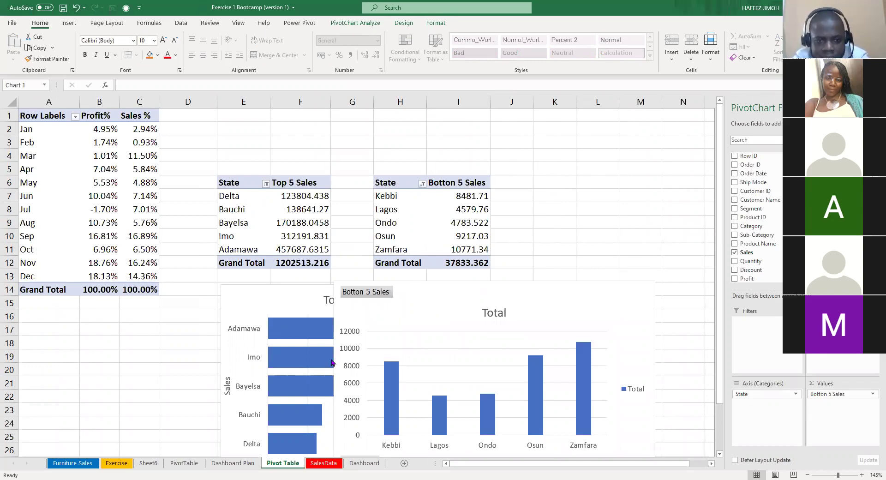
Hide the value field buttons on the Bottom 5 chart.
right_click(267, 243)
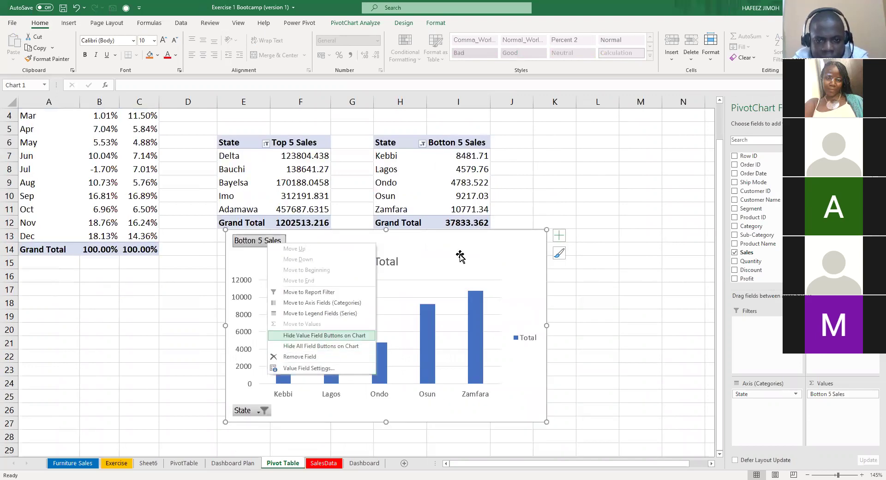
key("Return")
left_click(386, 245)
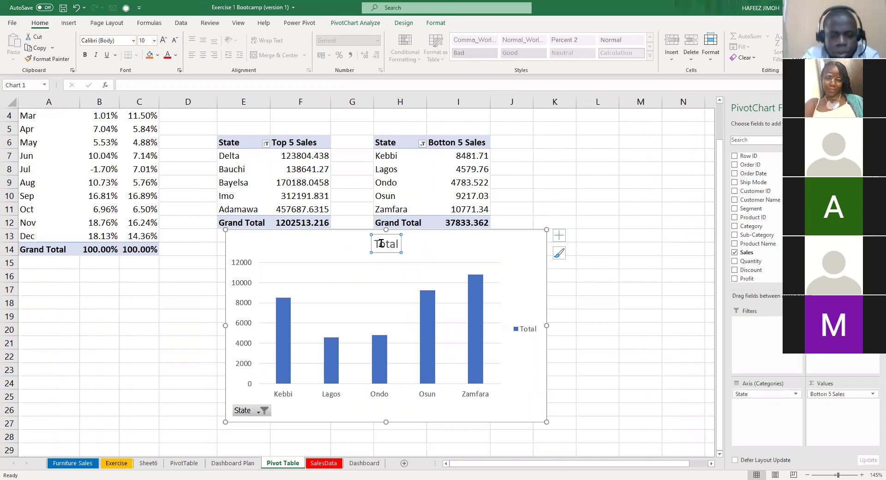
Retitle the chart 'Bottom 5 Sales by State', fixing the typo.
double_click(382, 244)
type("Bottom 5 Sal")
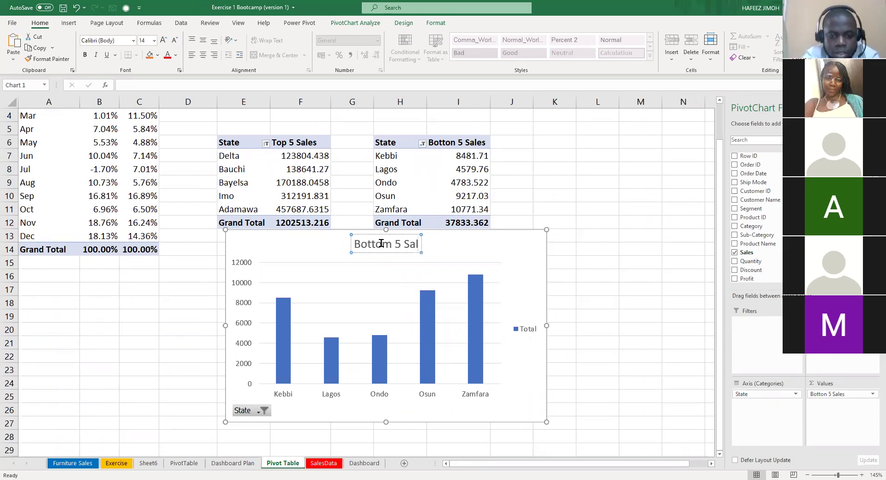
type("es b")
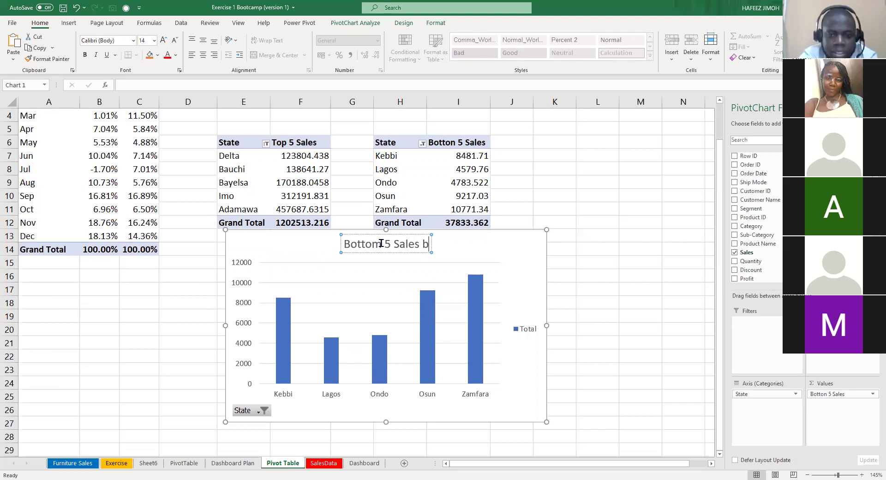
type("y")
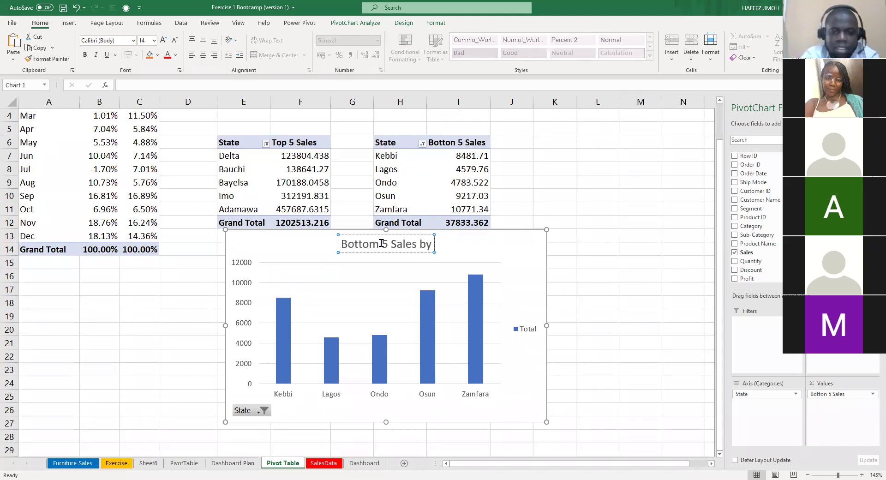
type(" Stgate")
key("BackSpace")
key("BackSpace")
key("BackSpace")
key("BackSpace")
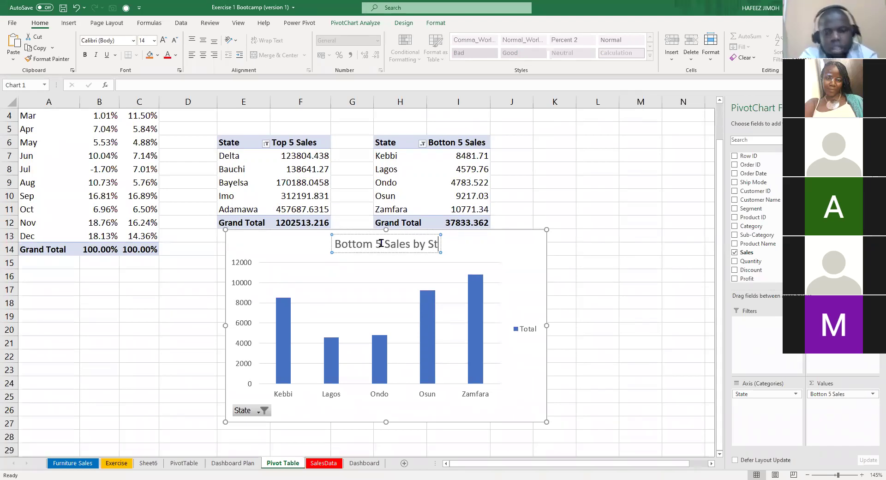
type("ate")
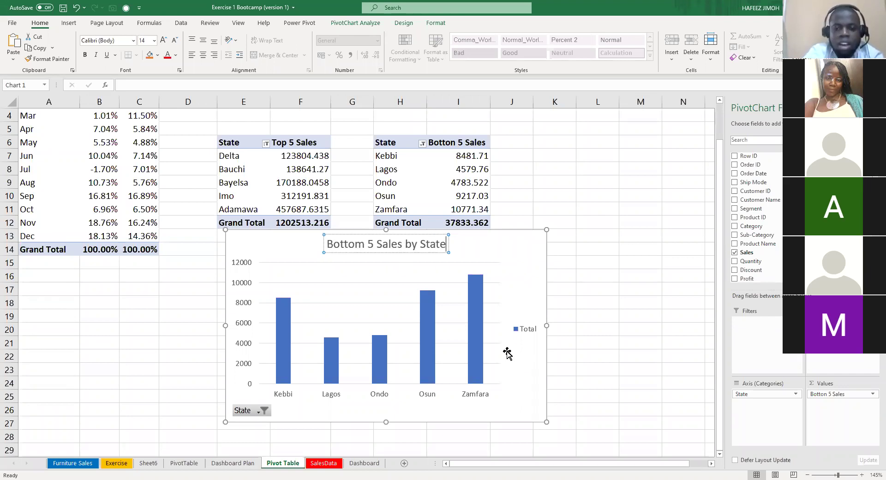
left_click(558, 238)
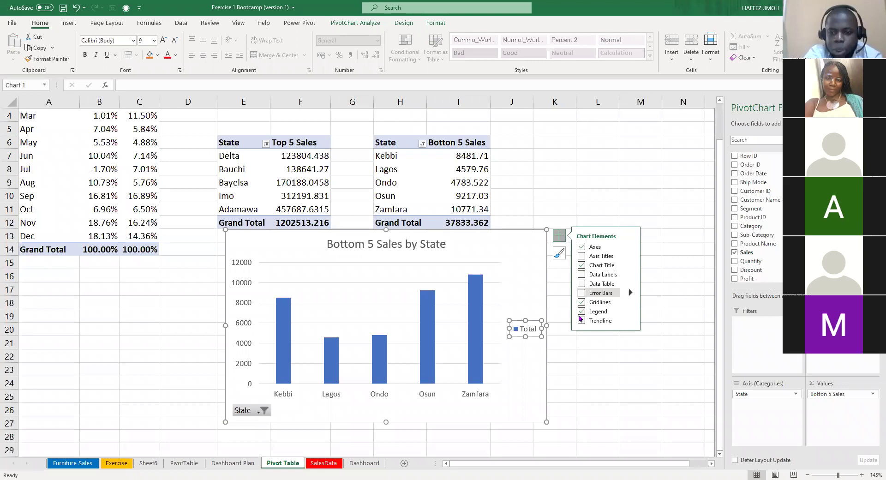
Remove the legend and change the chart type to Clustered Bar.
left_click(581, 312)
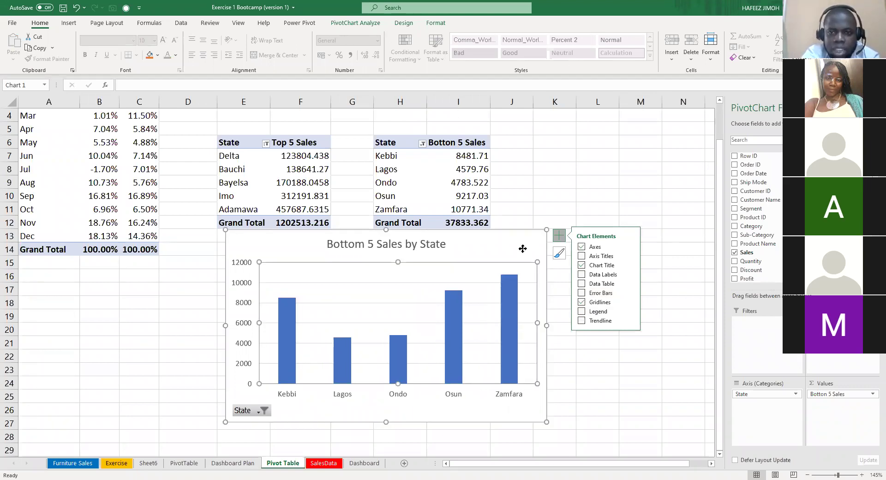
left_click(519, 233)
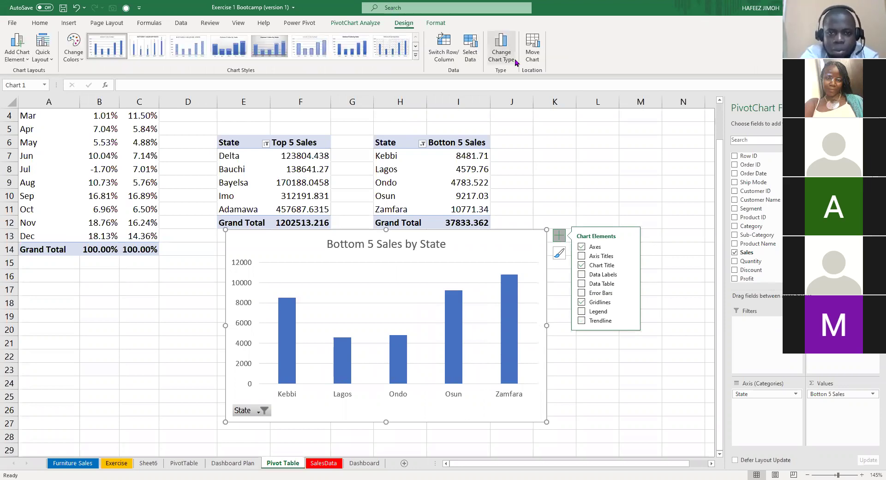
left_click(334, 194)
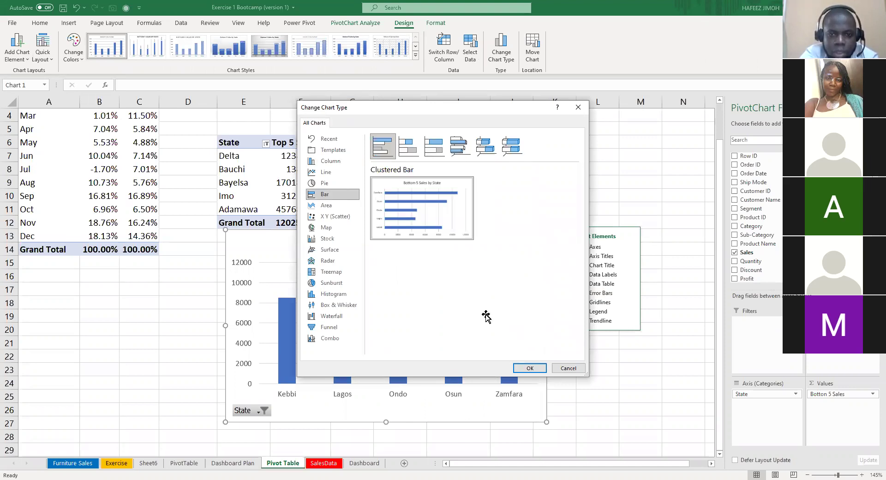
key("Return")
left_click(471, 162)
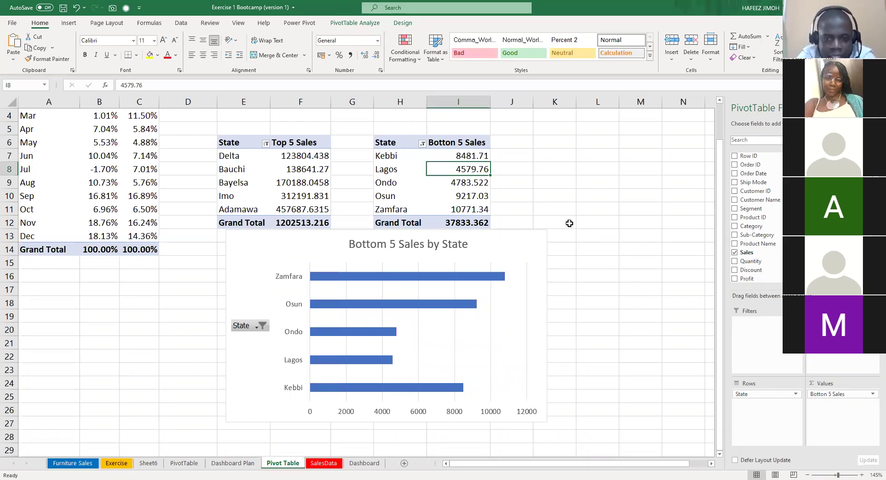
Sort the Bottom 5 Sales table ascending, Lagos to Zamfara, then select the chart's bars.
key("alt+h")
key("s")
key("s")
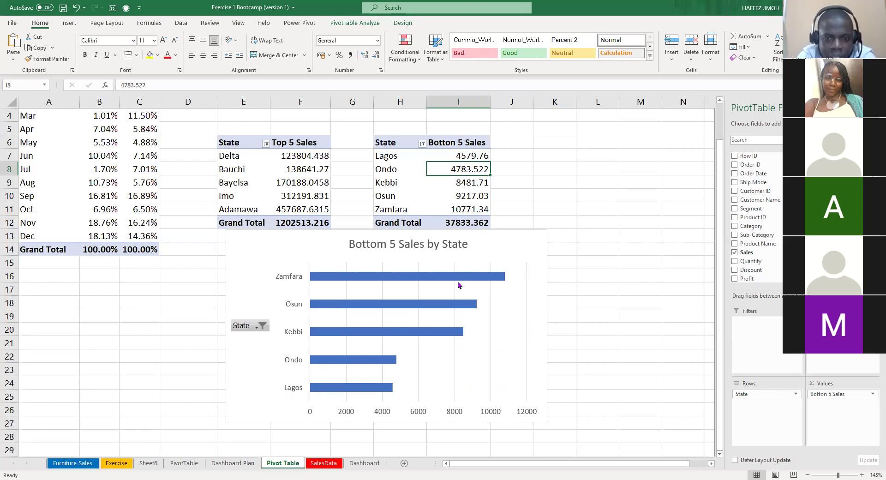
left_click(367, 301)
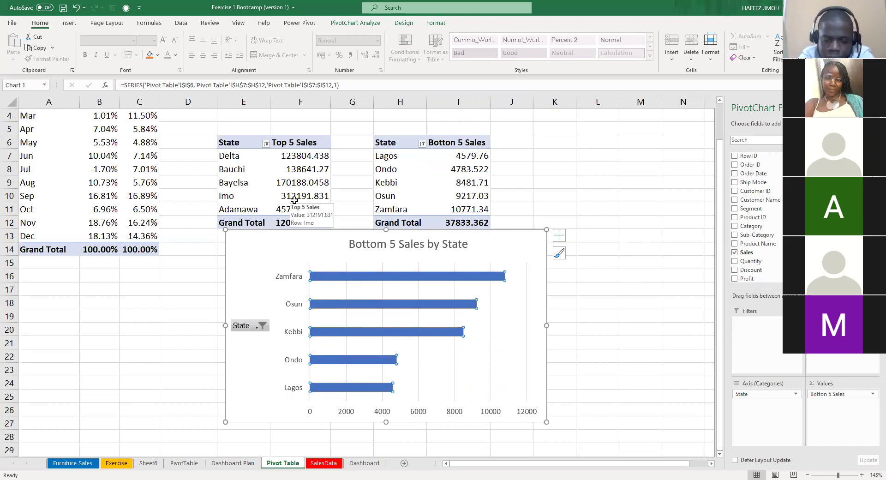
Set the Bottom 5 bar series gap width to 50% in Format Data Series.
right_click(422, 279)
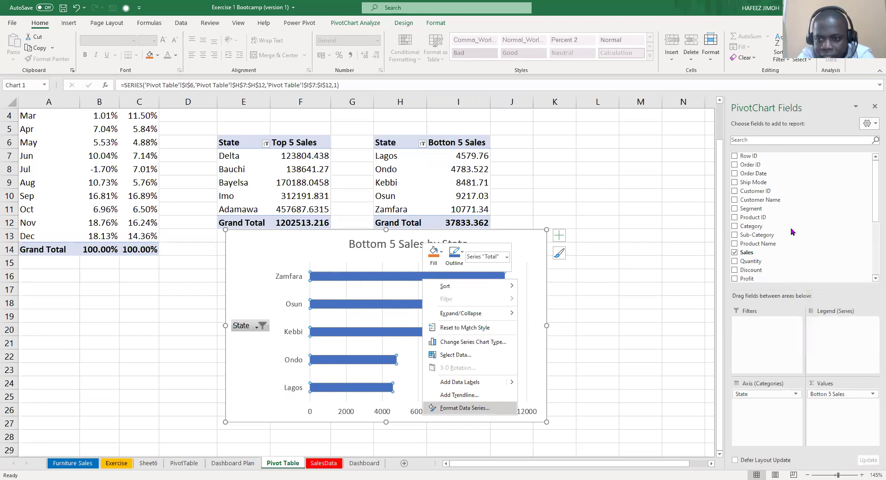
key("Return")
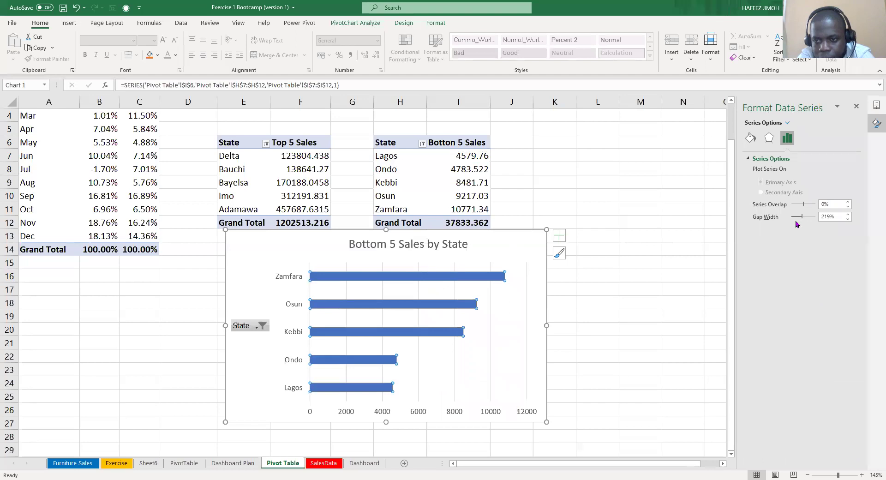
left_click_drag(799, 220, 796, 222)
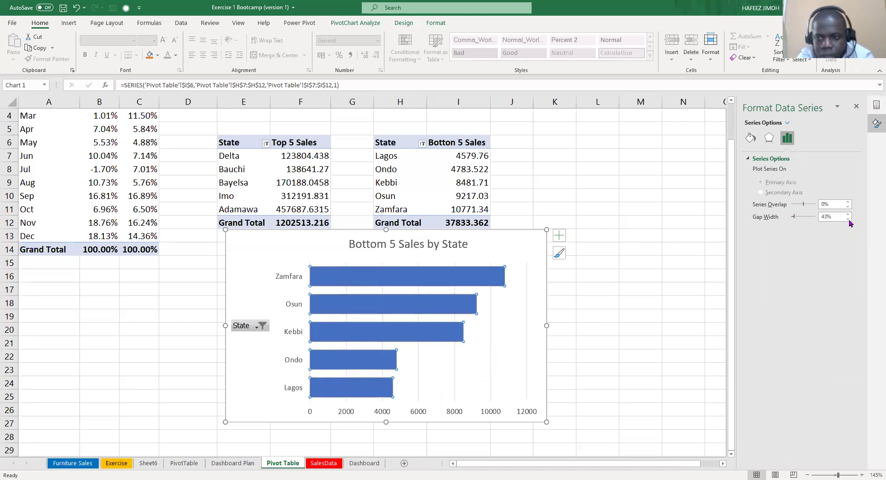
key("BackSpace")
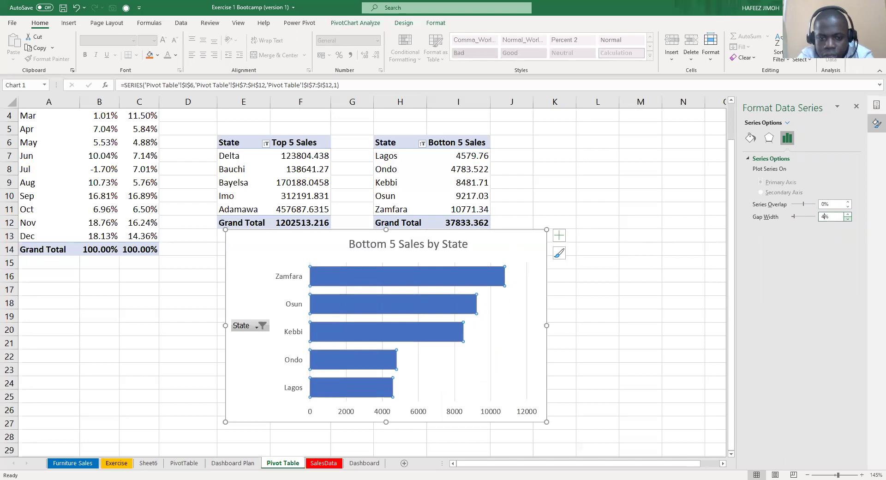
type("5")
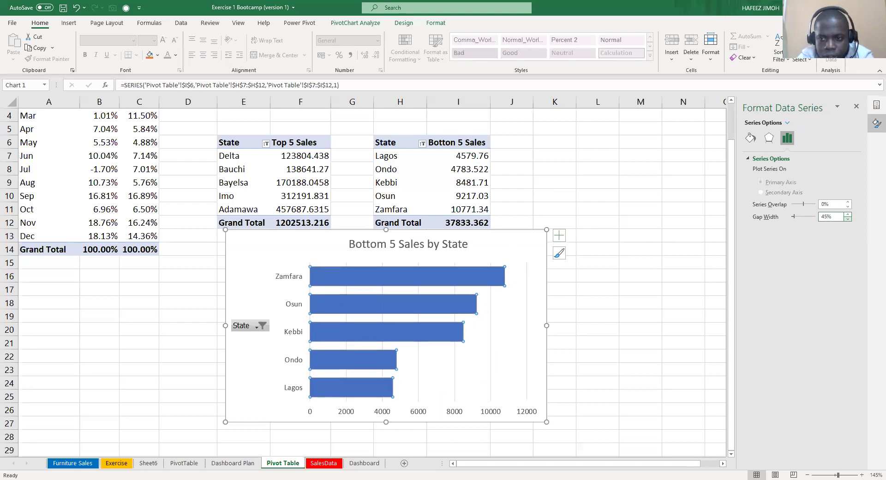
key("BackSpace")
key("BackSpace")
type("50")
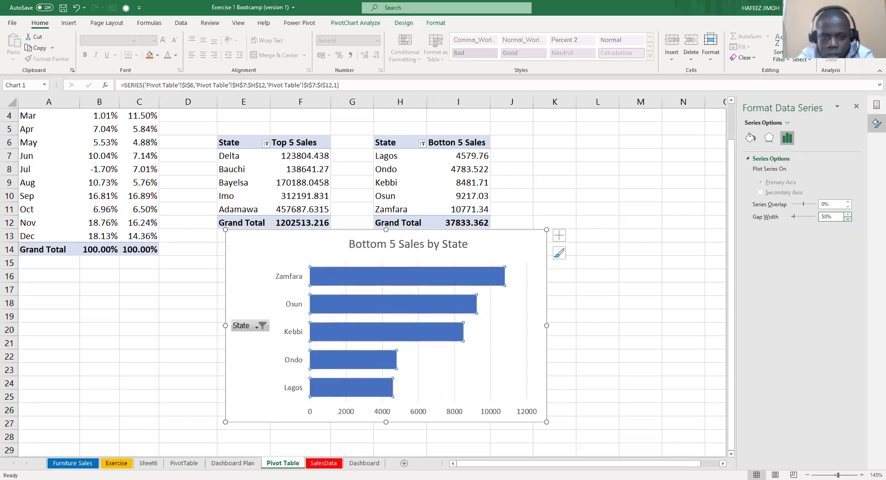
left_click(461, 272)
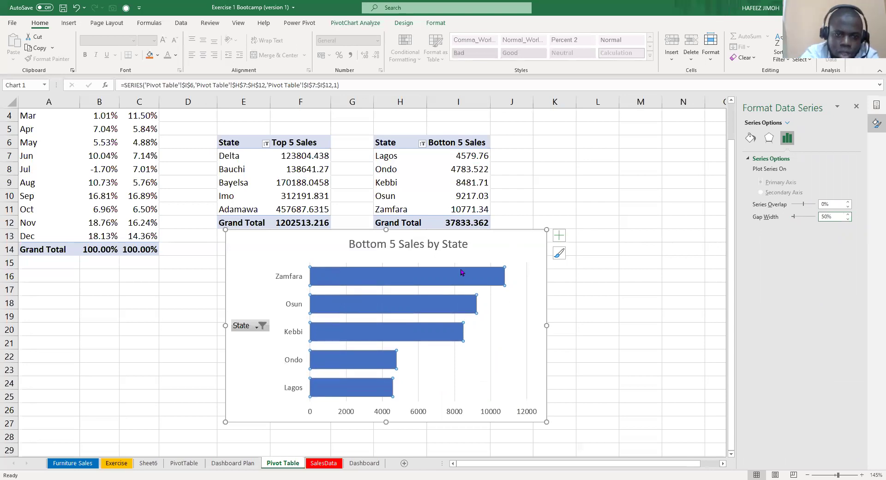
Hide all field buttons and add axis titles 'State' and 'Sales' to the Bottom 5 chart.
right_click(247, 329)
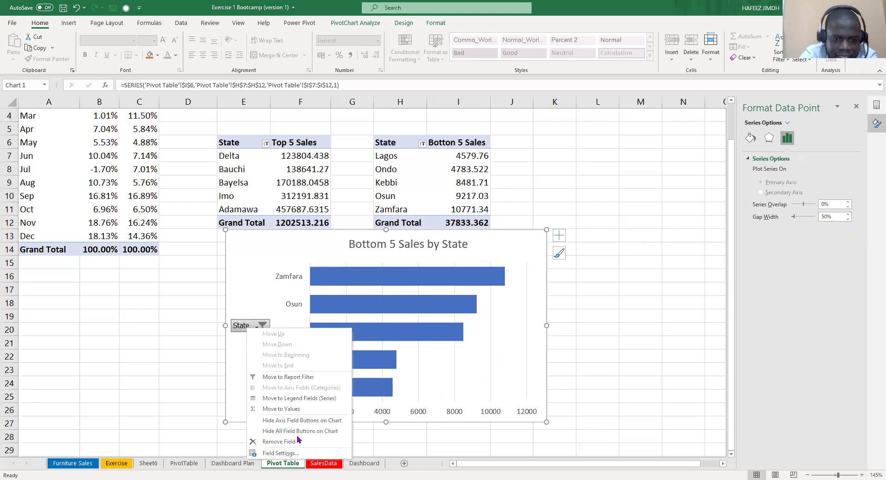
left_click(302, 429)
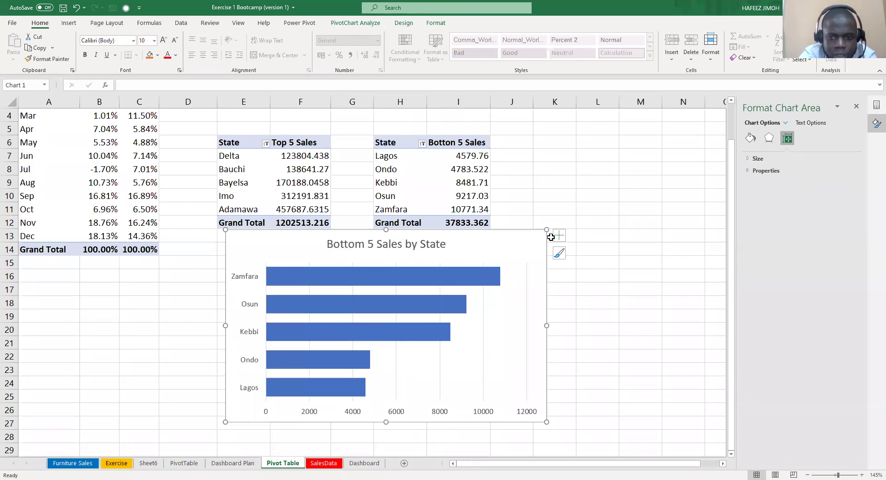
left_click(582, 257)
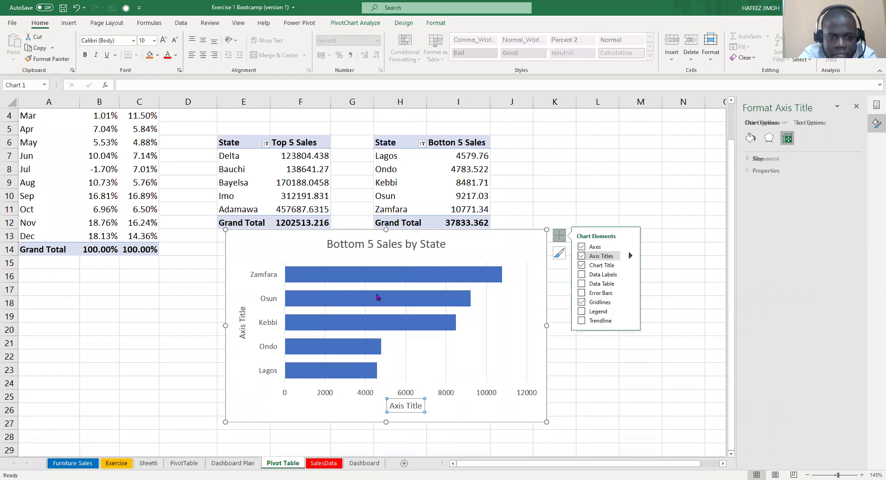
left_click(245, 333)
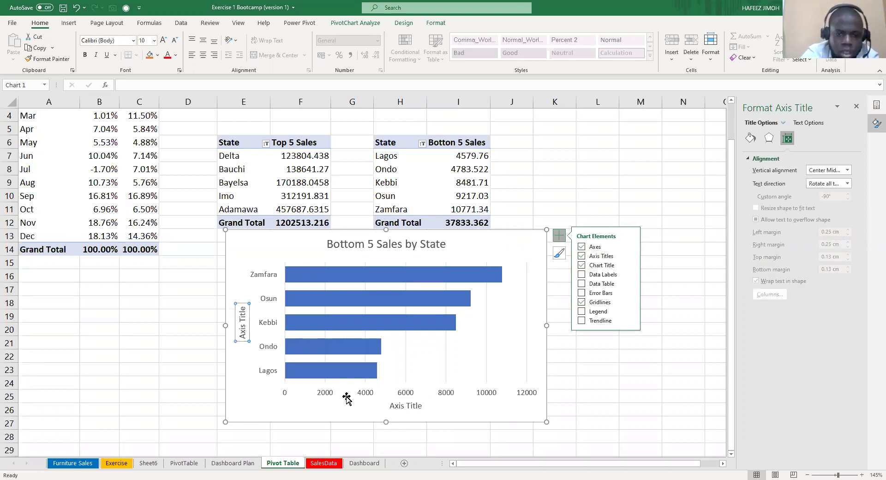
type("State")
key("Return")
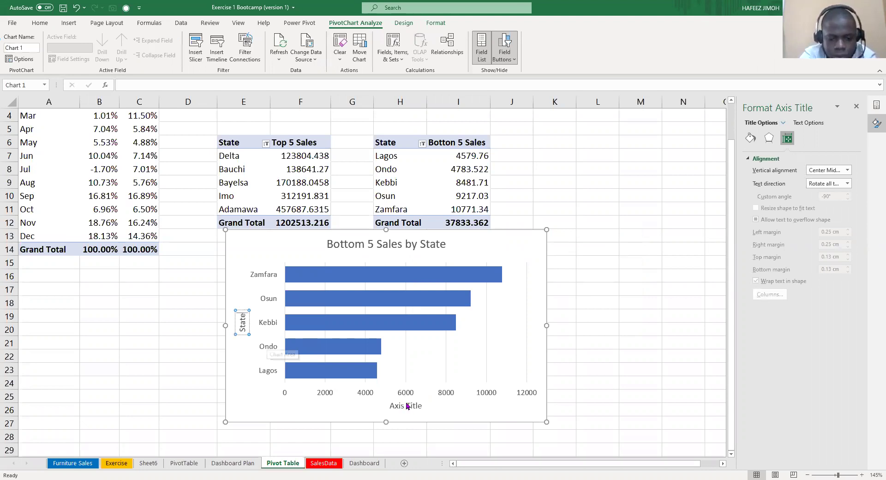
left_click(405, 401)
type("Sales")
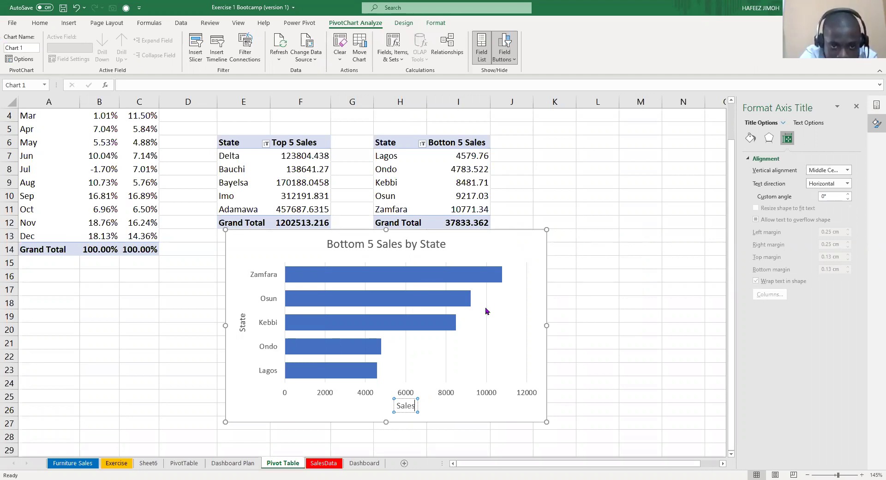
Nudge the plot area up toward the title, then cut the chart off the Pivot Table sheet.
left_click(286, 257)
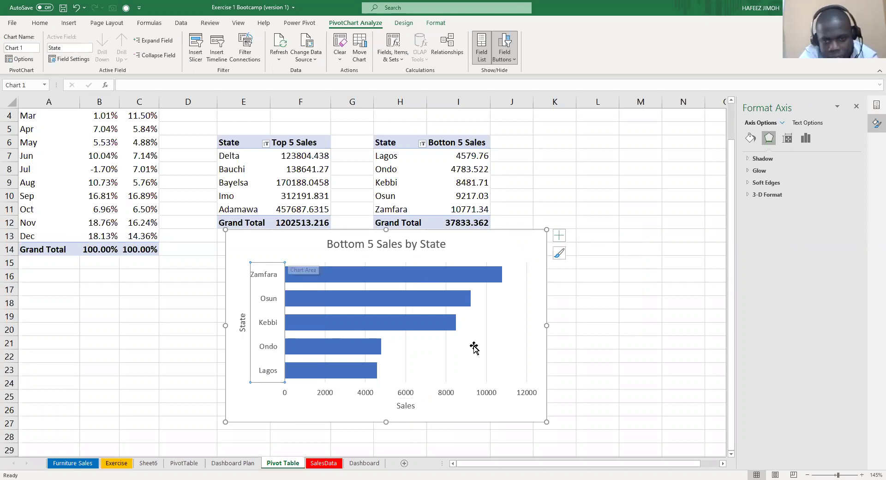
left_click(285, 260)
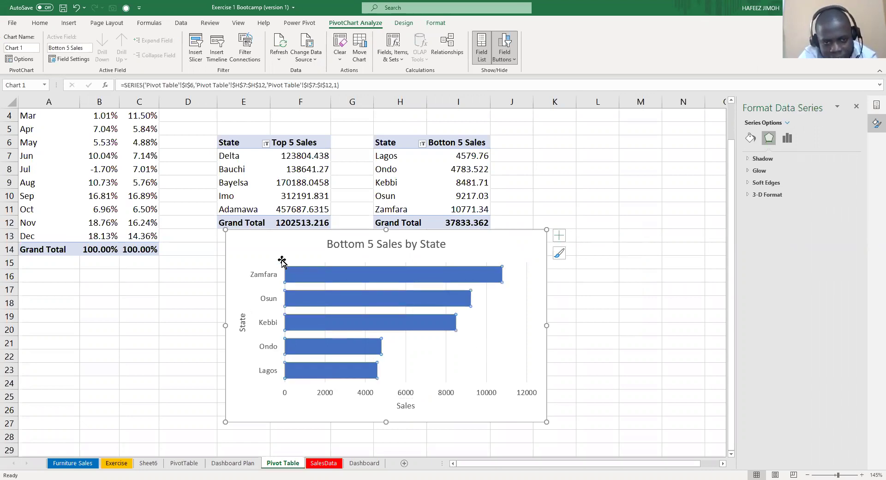
left_click(286, 261)
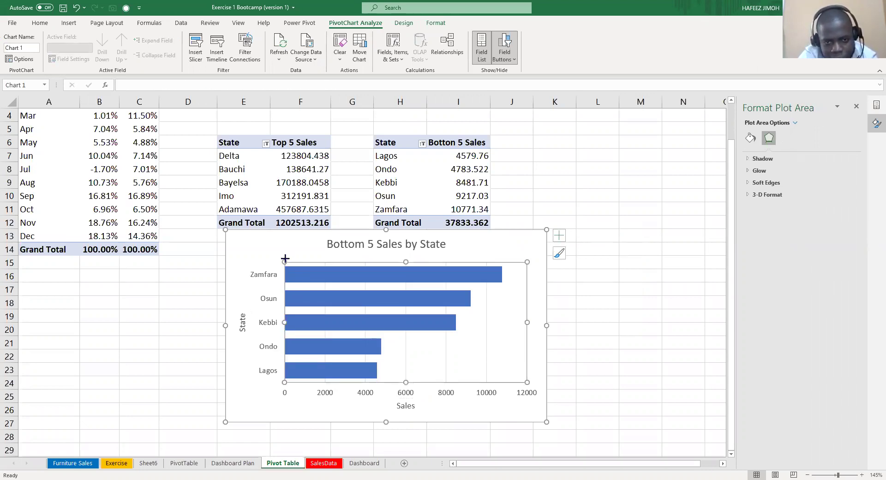
left_click_drag(285, 259, 285, 256)
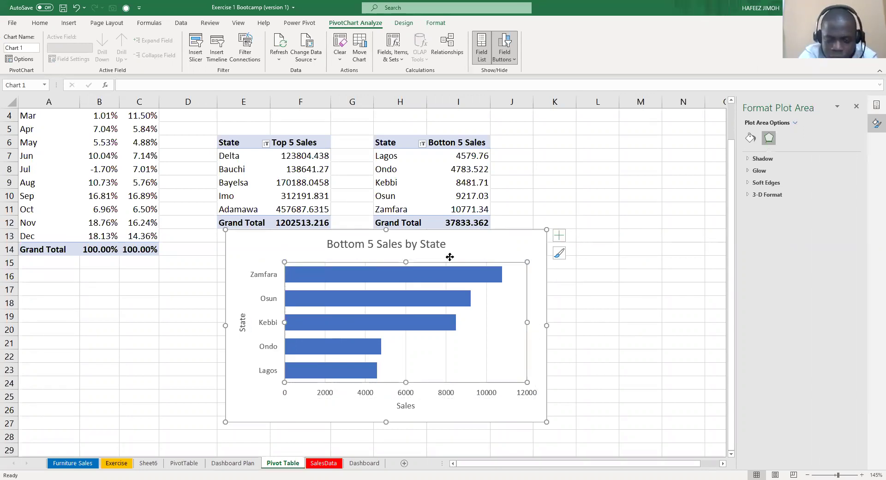
left_click(475, 245)
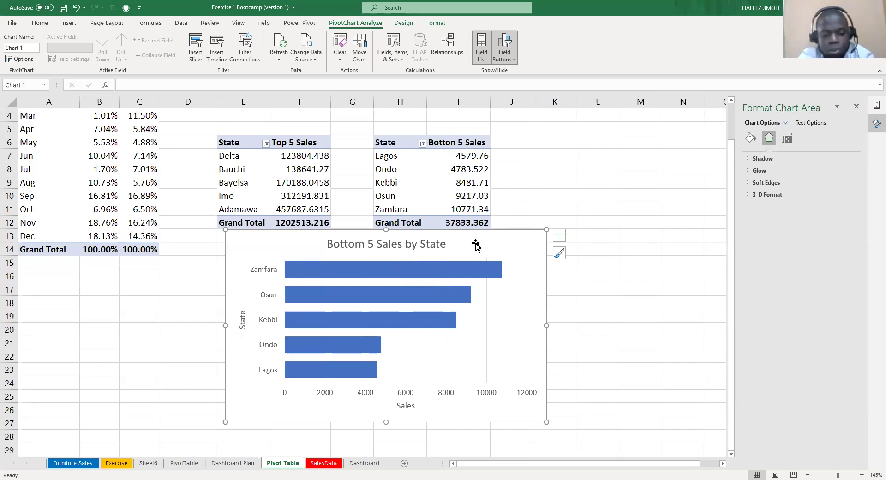
key("Delete")
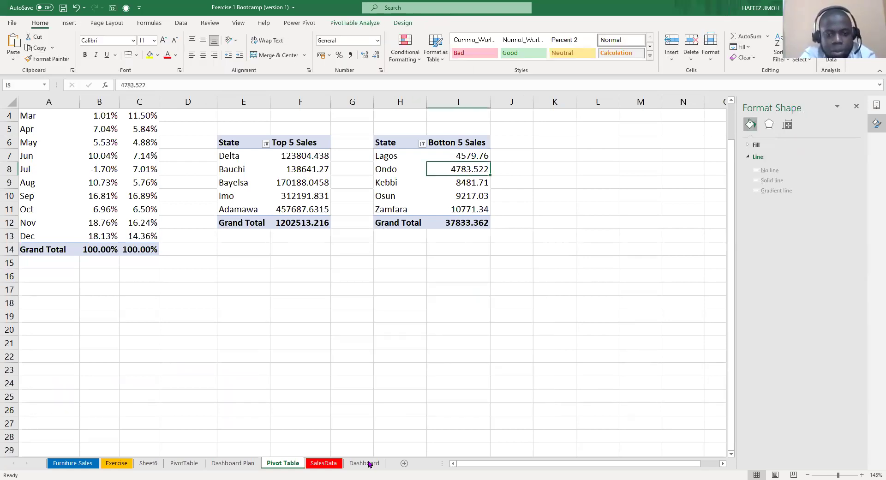
Paste the Bottom 5 chart onto the Dashboard under Top 5 States and resize it to match.
key("ctrl+Page_Down")
key("ctrl+Page_Down")
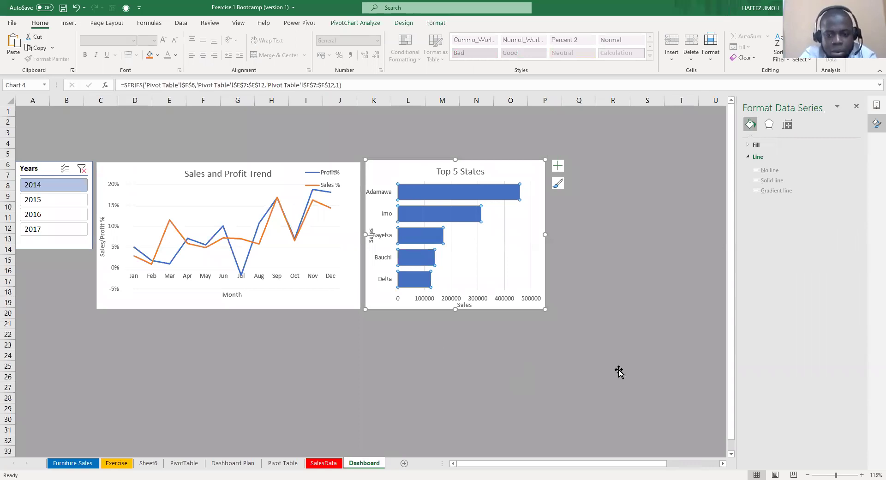
key("ctrl+v")
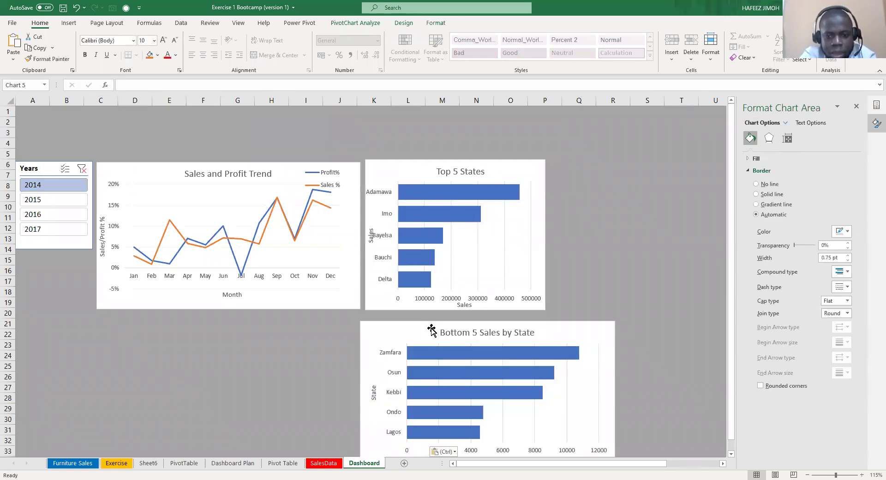
left_click_drag(431, 329, 433, 324)
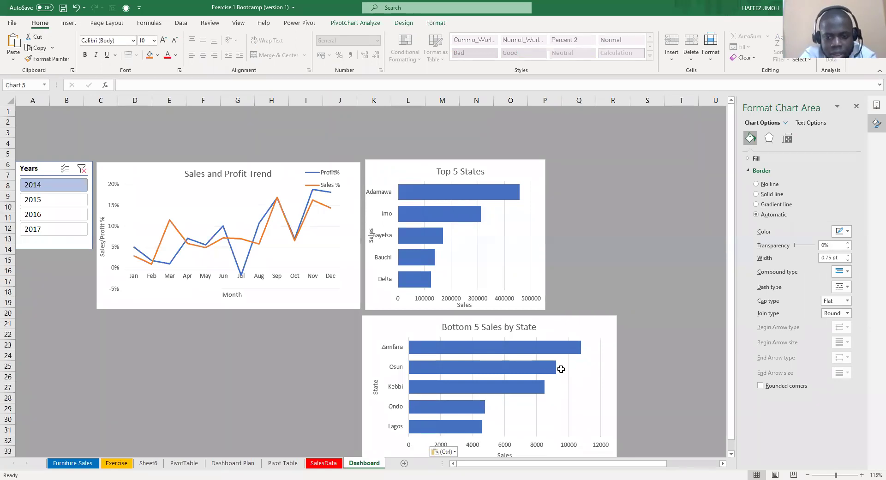
scroll(562, 370, "down", 3)
left_click_drag(563, 370, 560, 351)
scroll(556, 352, "up", 2)
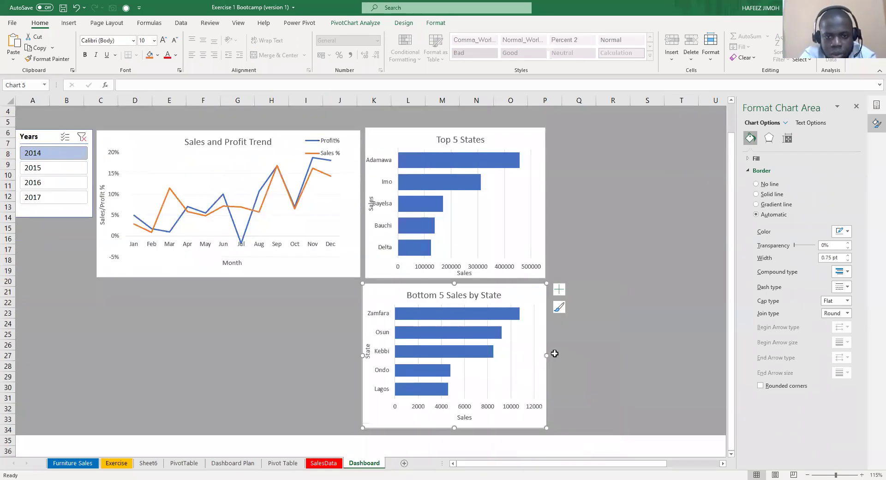
scroll(546, 351, "up", 1)
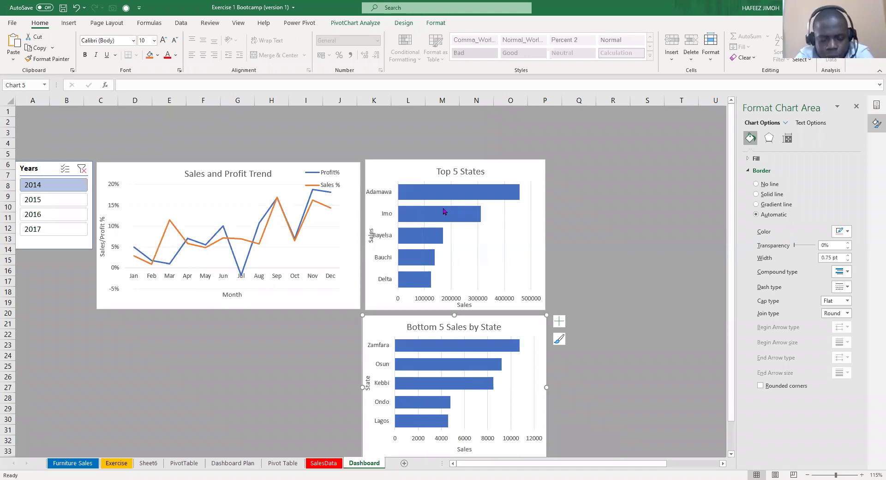
mouse_move(438, 204)
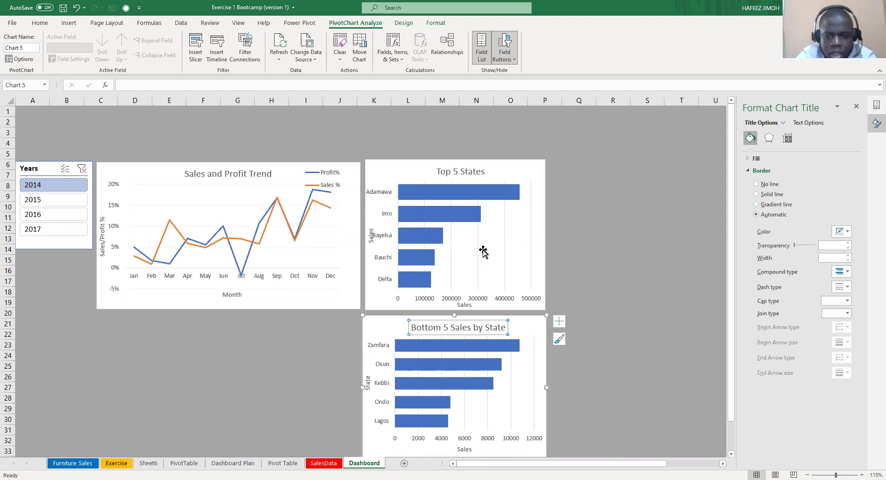
scroll(459, 299, "down", 1)
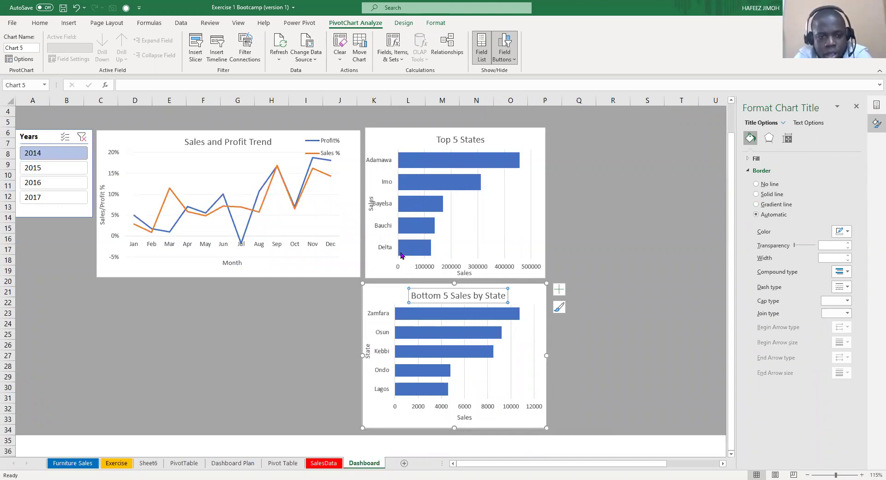
mouse_move(400, 255)
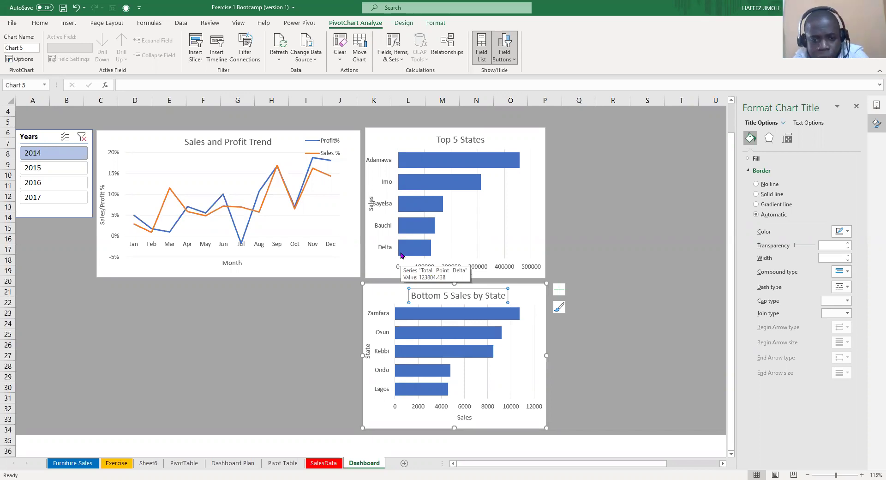
scroll(401, 256, "up", 1)
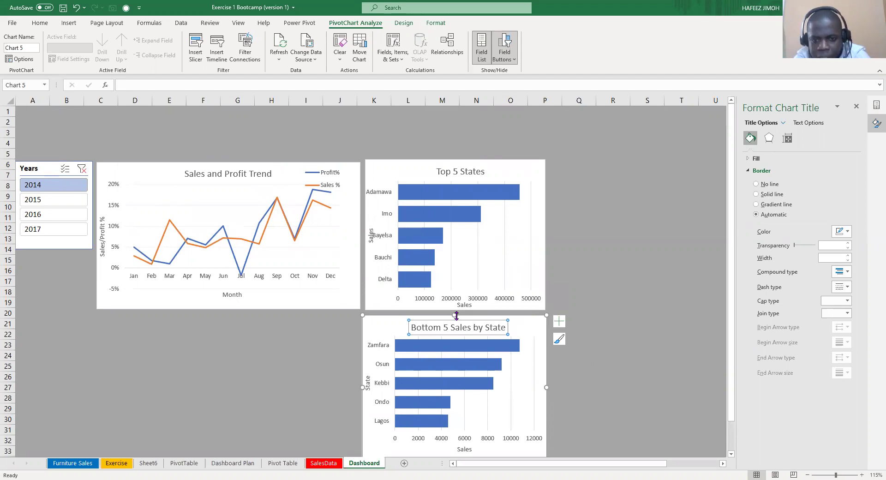
mouse_move(459, 356)
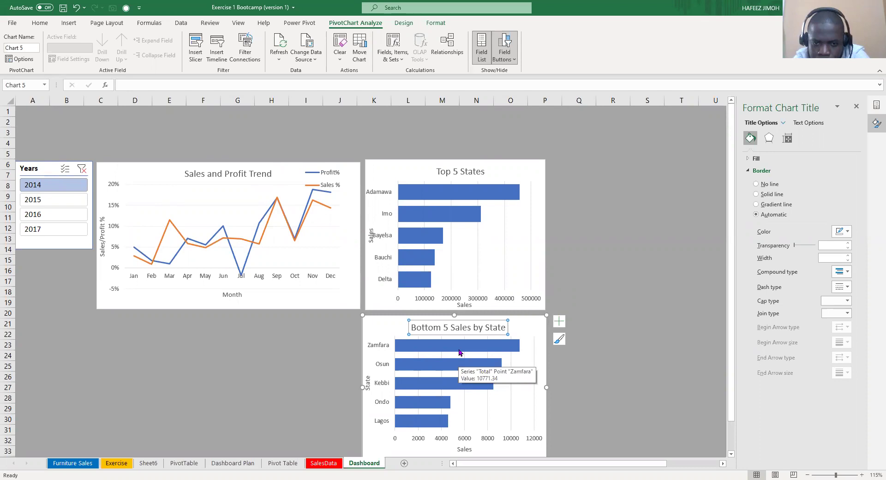
left_click(449, 345)
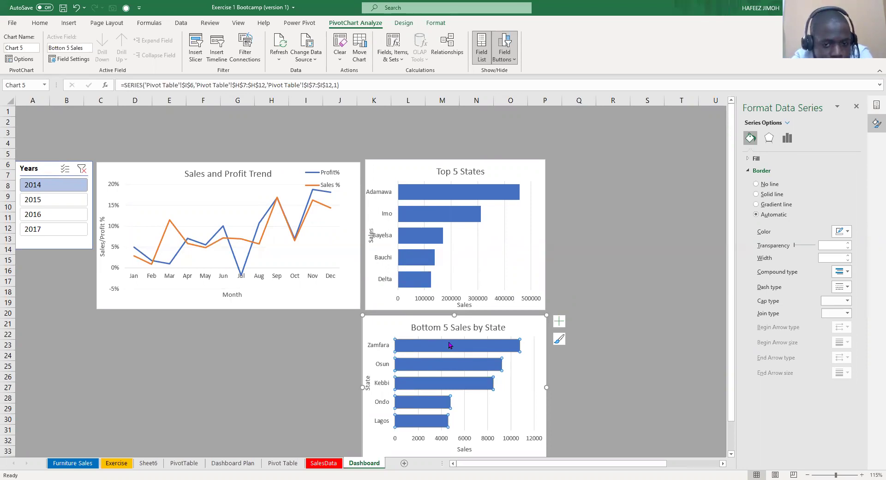
Fill the Bottom 5 Sales by State bars with dark red from the right-click Fill palette.
right_click(505, 368)
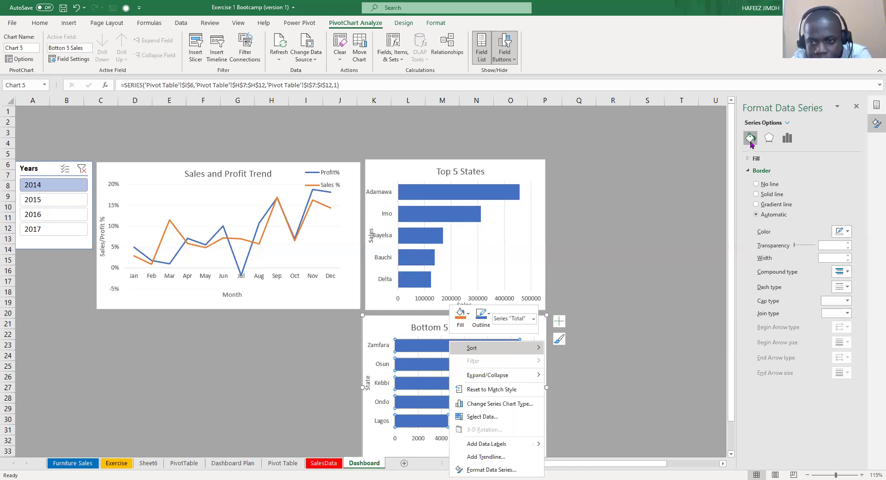
left_click(807, 186)
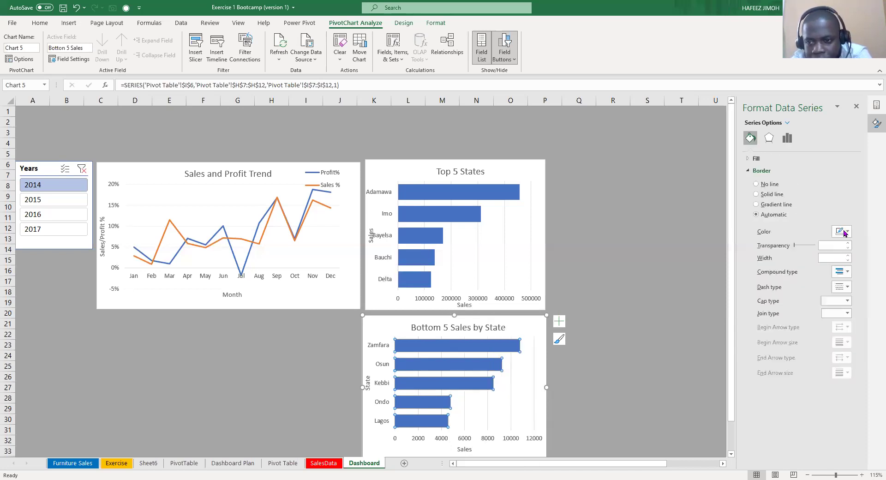
left_click(847, 233)
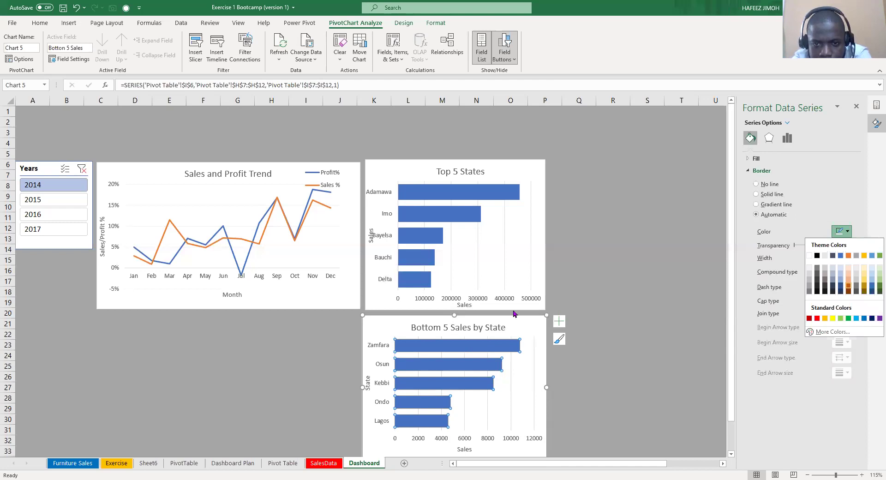
right_click(489, 382)
left_click(502, 362)
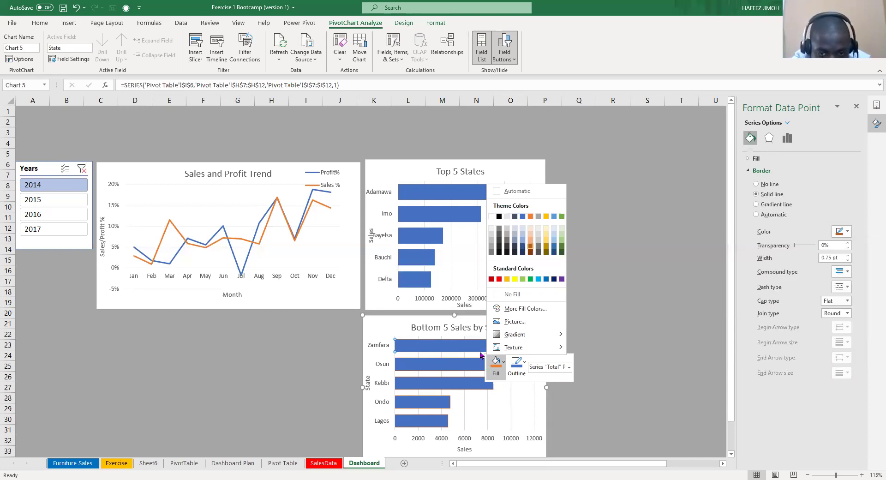
left_click(511, 371)
left_click(500, 354)
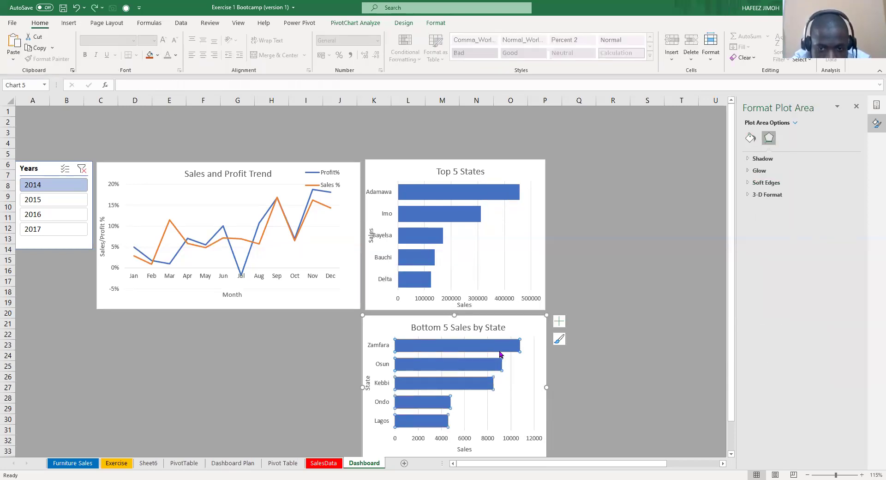
left_click(502, 352)
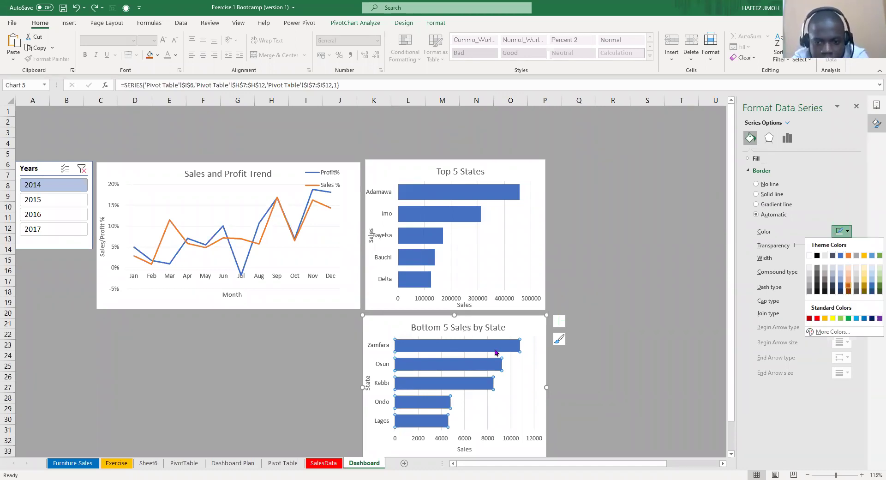
right_click(508, 378)
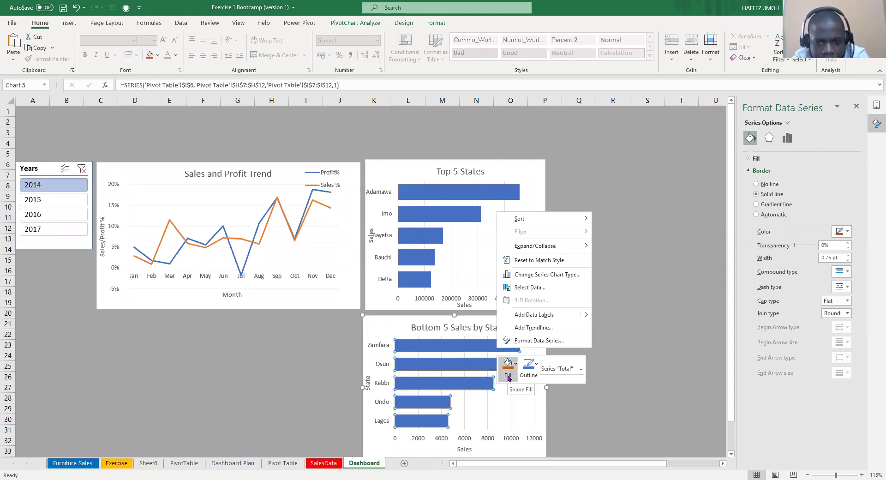
left_click(515, 363)
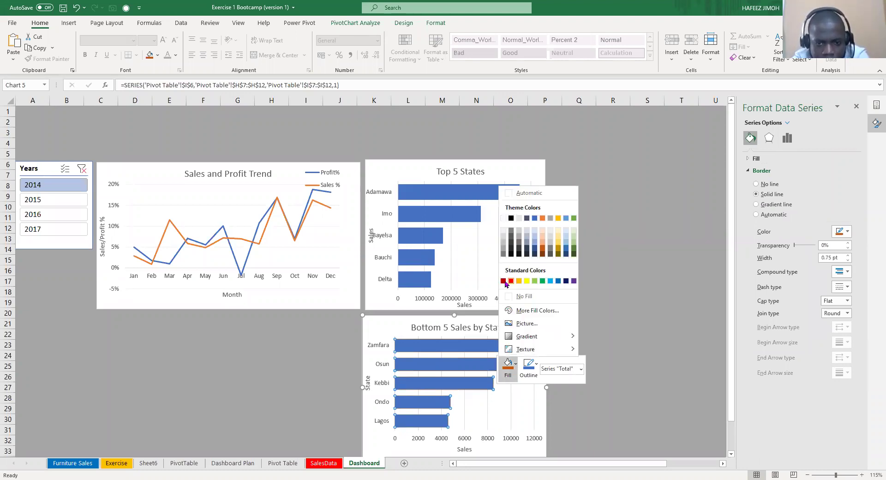
left_click(504, 281)
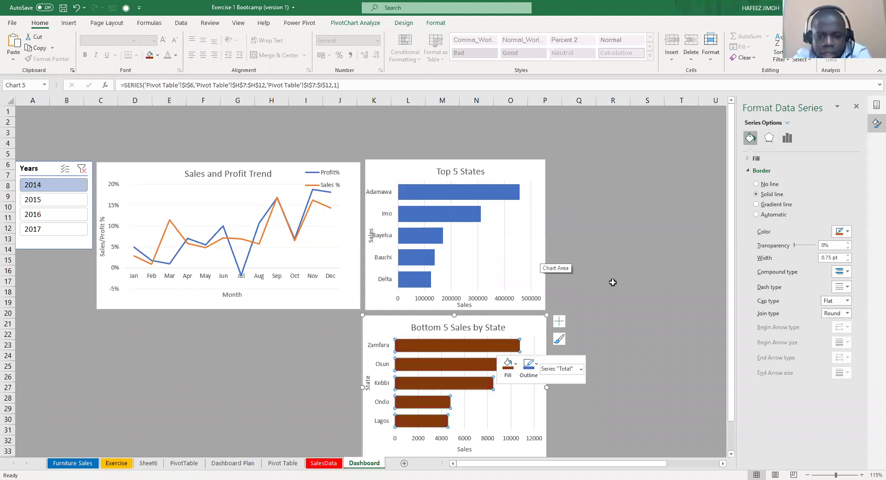
key("Escape")
key("Escape")
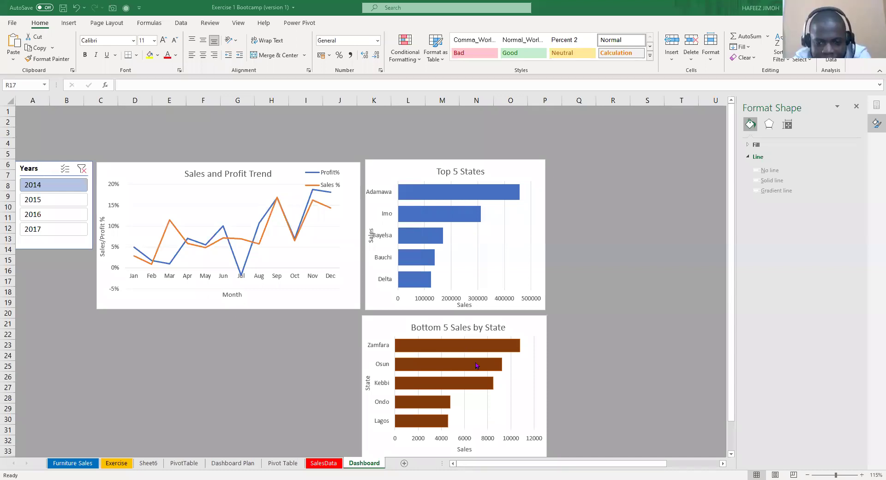
Recolour the Bottom 5 bars to Standard Colors red and deselect the chart.
right_click(477, 365)
left_click(476, 361)
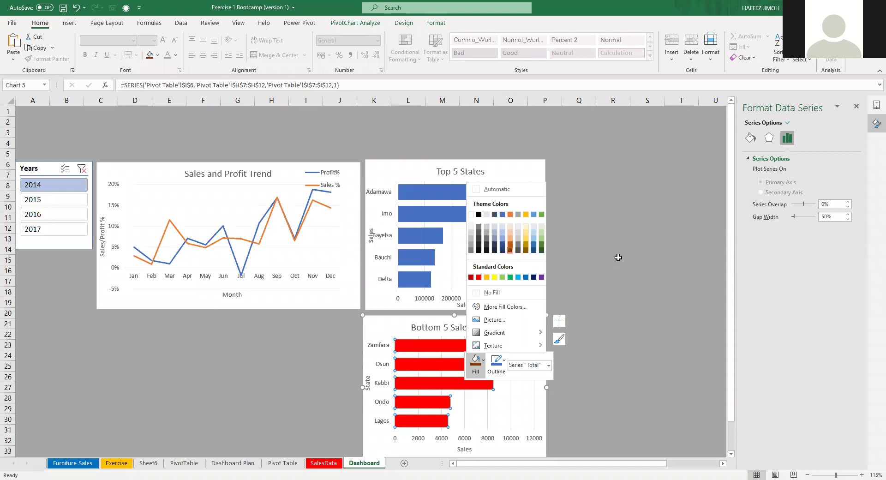
left_click(596, 261)
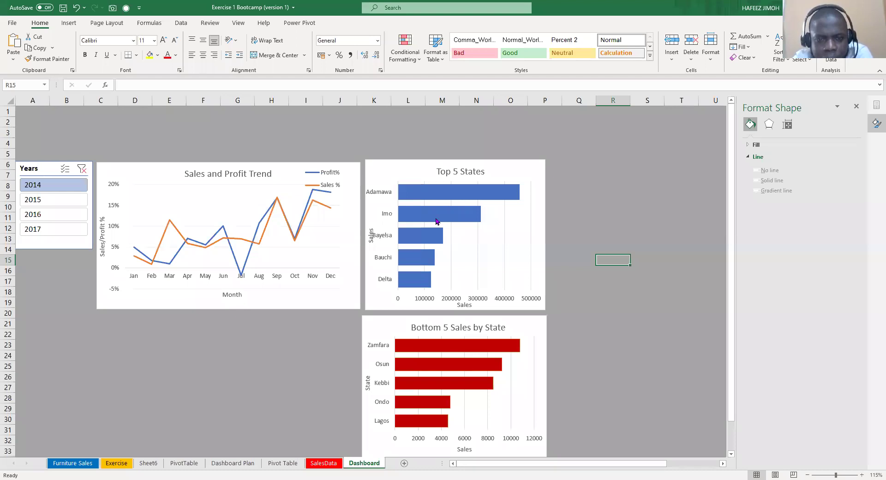
Fill all the Top 5 States bars with a grey theme colour.
left_click(437, 222)
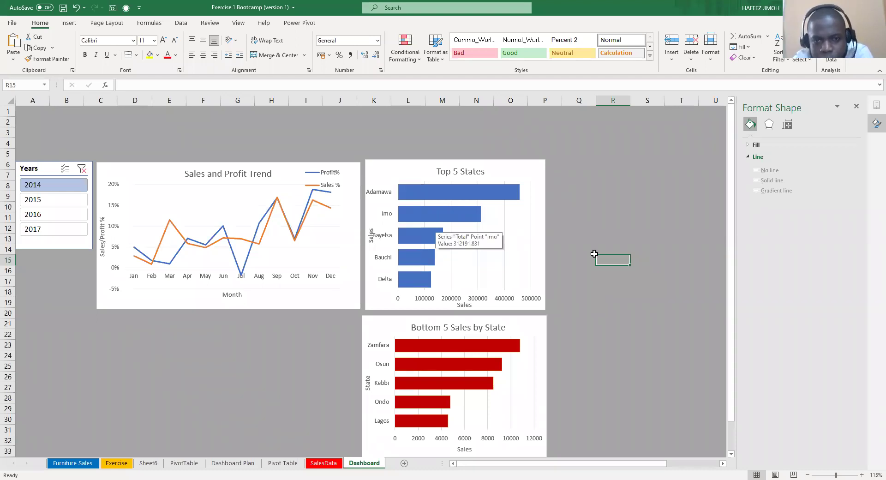
key("Escape")
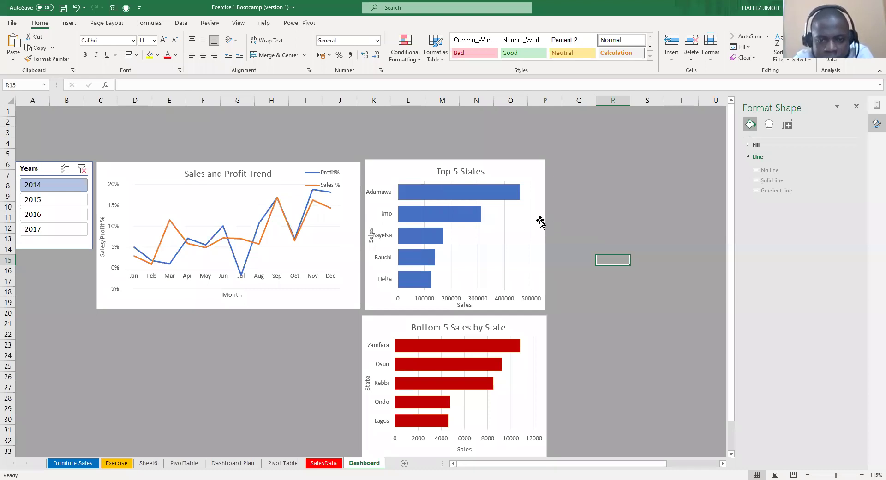
left_click(467, 218)
left_click(467, 219)
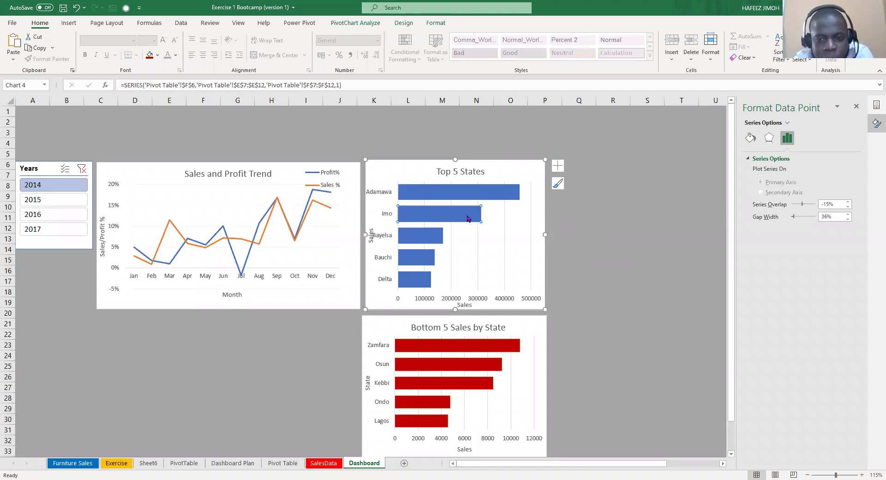
left_click(587, 230)
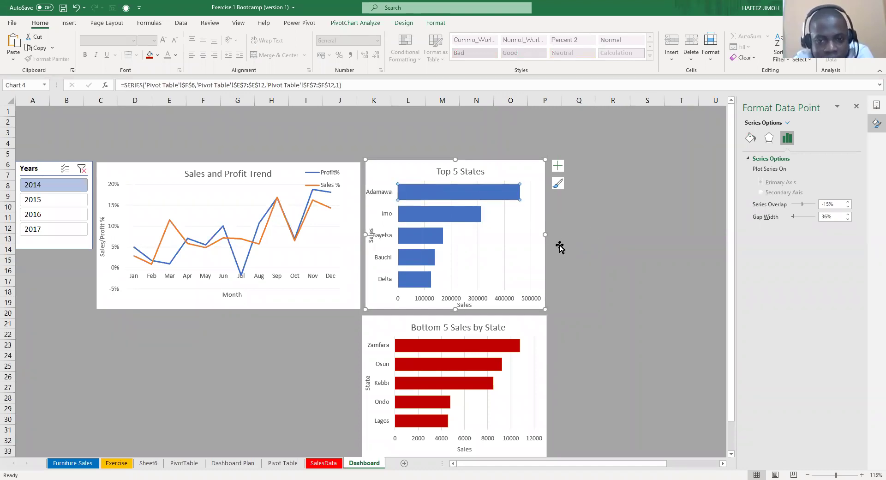
left_click(508, 200)
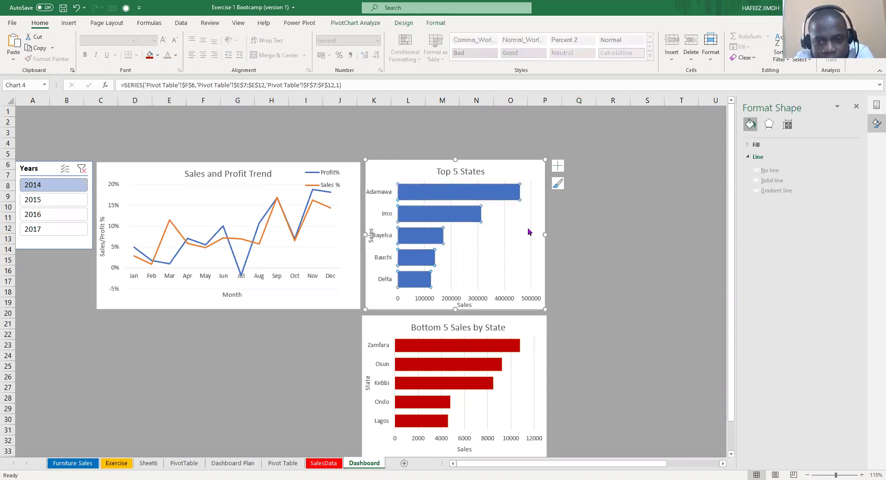
right_click(521, 244)
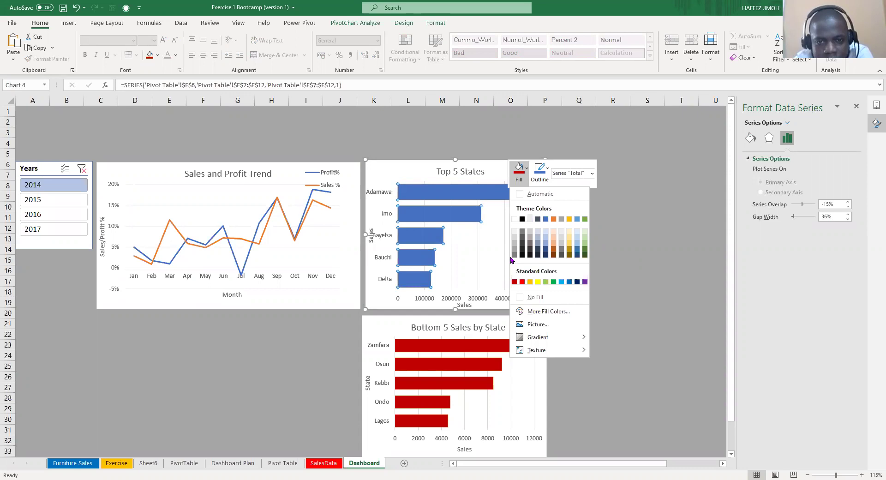
left_click(577, 237)
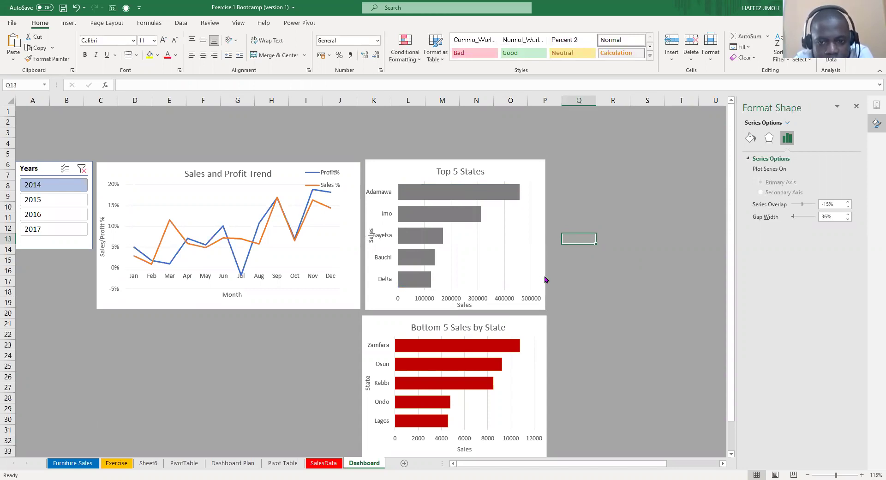
right_click(443, 213)
left_click(479, 189)
Fill the single Imo bar with standard green so it stands out from the grey bars.
left_click(513, 303)
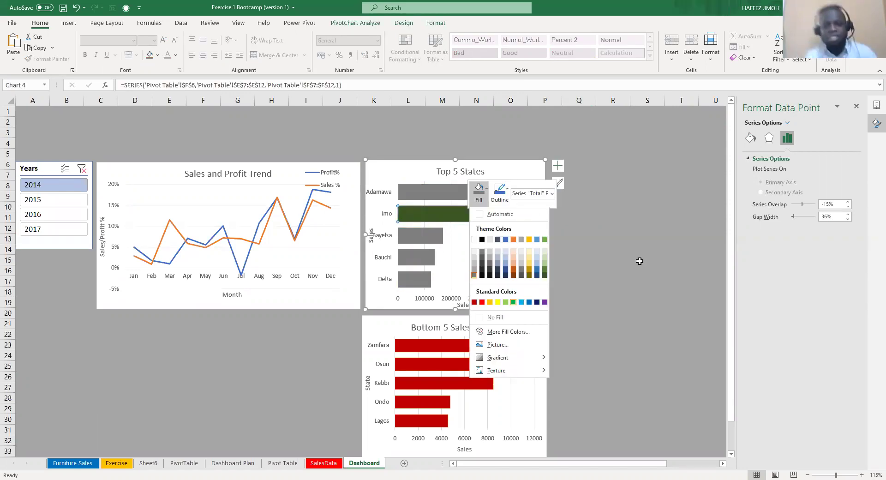
key("Escape")
key("Escape")
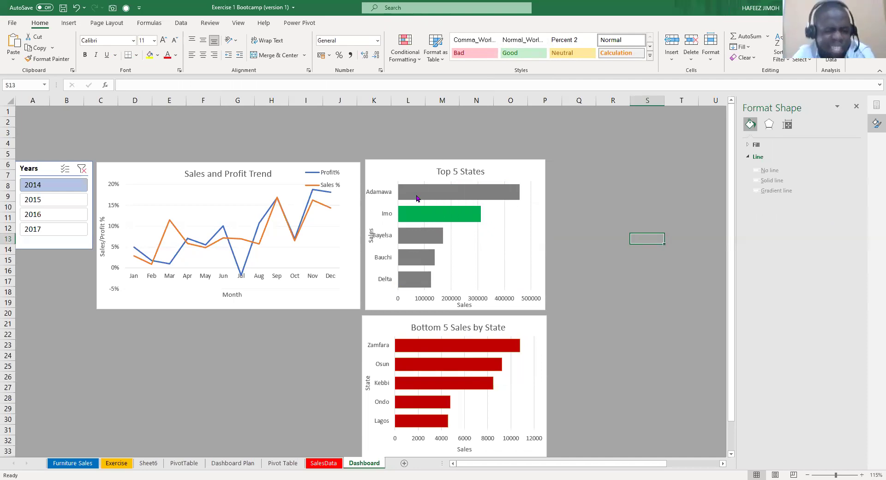
mouse_move(414, 199)
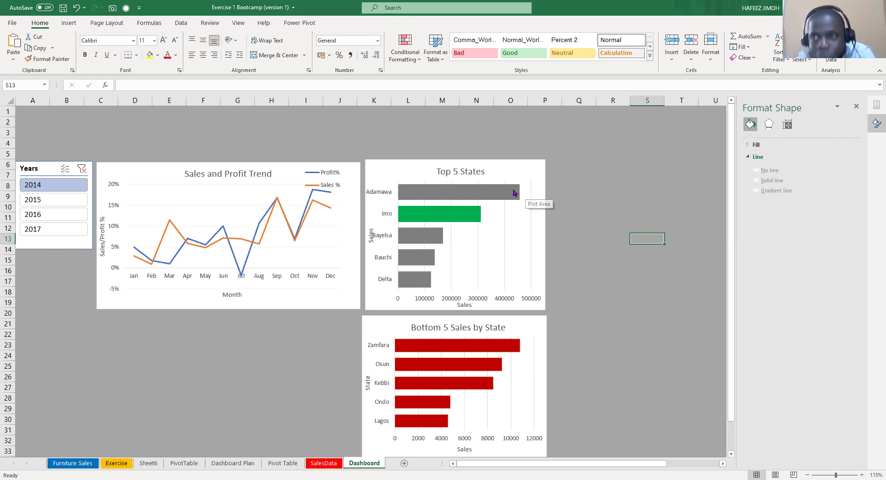
mouse_move(515, 193)
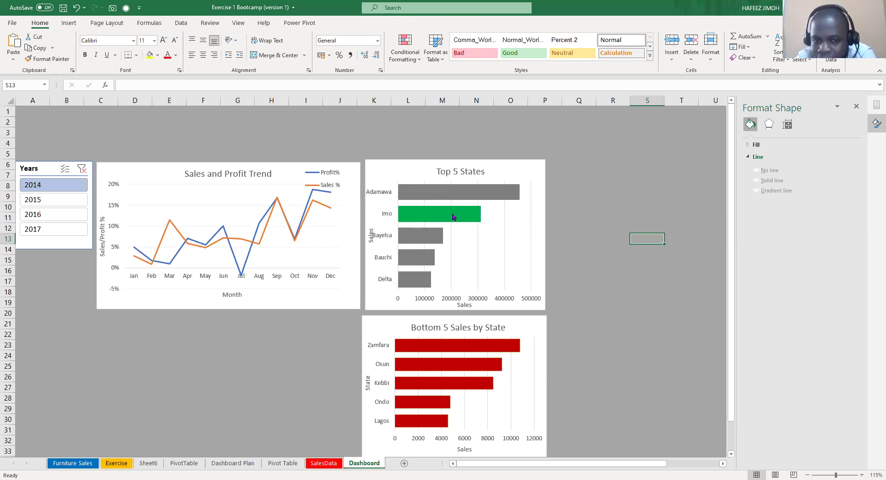
mouse_move(453, 216)
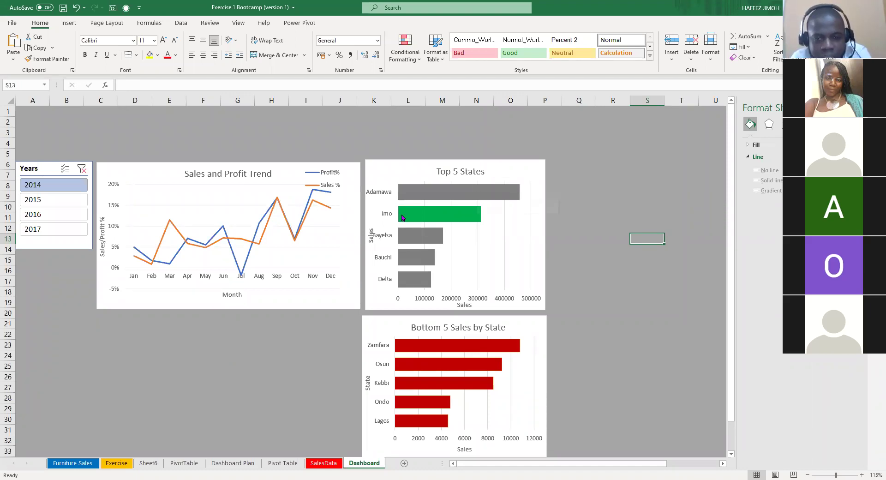
mouse_move(420, 213)
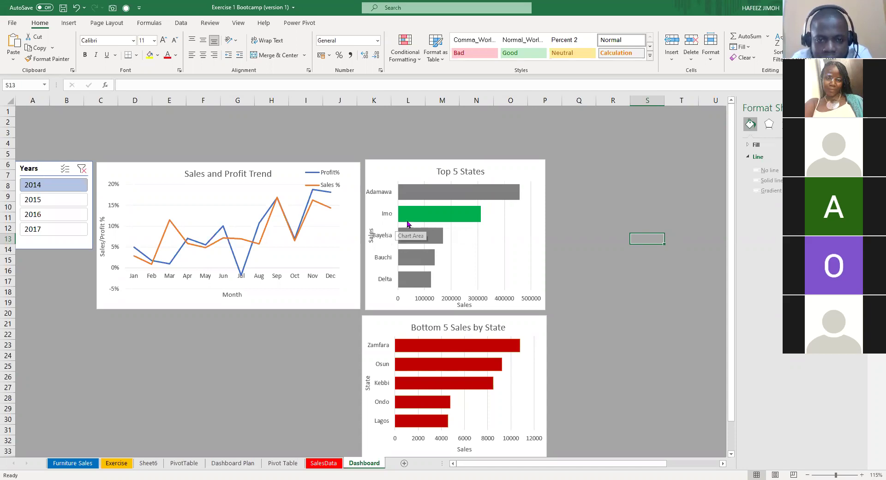
Drag the Top 5 States chart's plot area to the left within the chart.
left_click(393, 193)
key("Down")
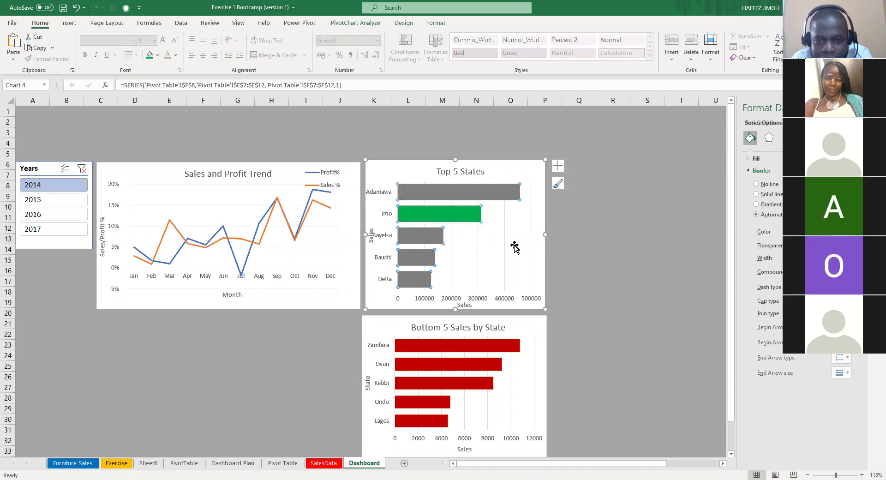
left_click(522, 239)
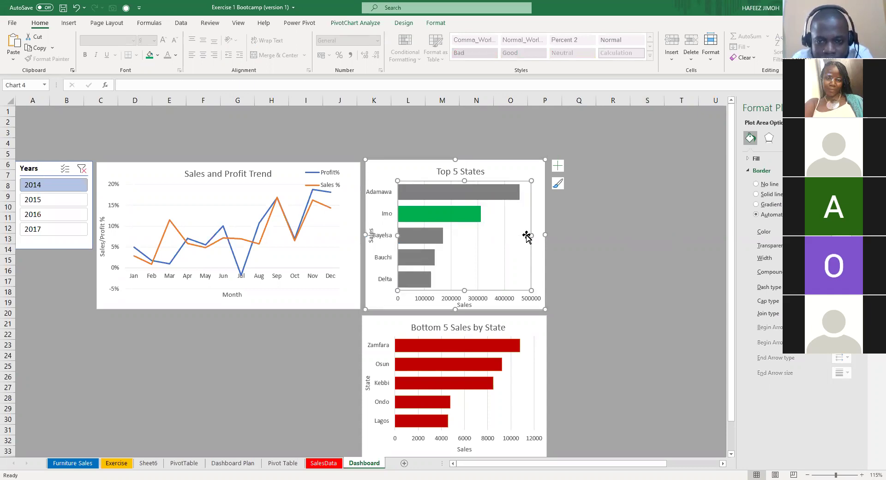
mouse_move(530, 245)
left_mouse_down()
mouse_move(524, 238)
mouse_move(482, 243)
left_mouse_up()
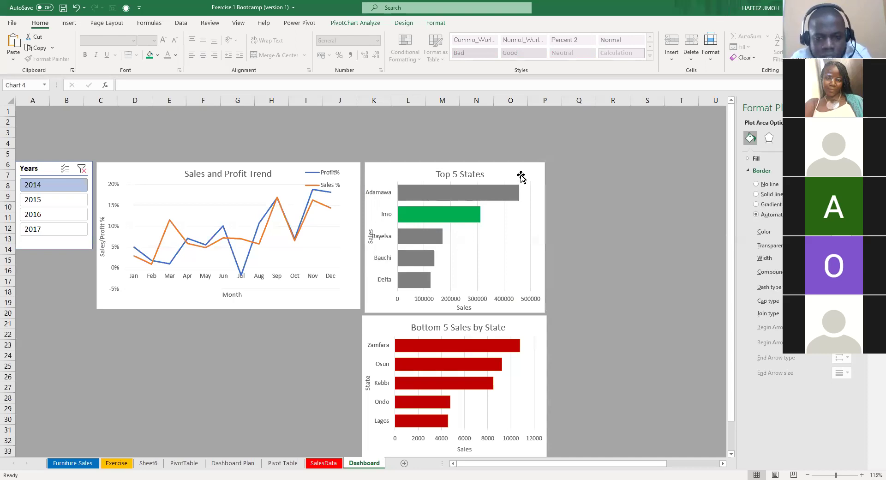
left_click(576, 261)
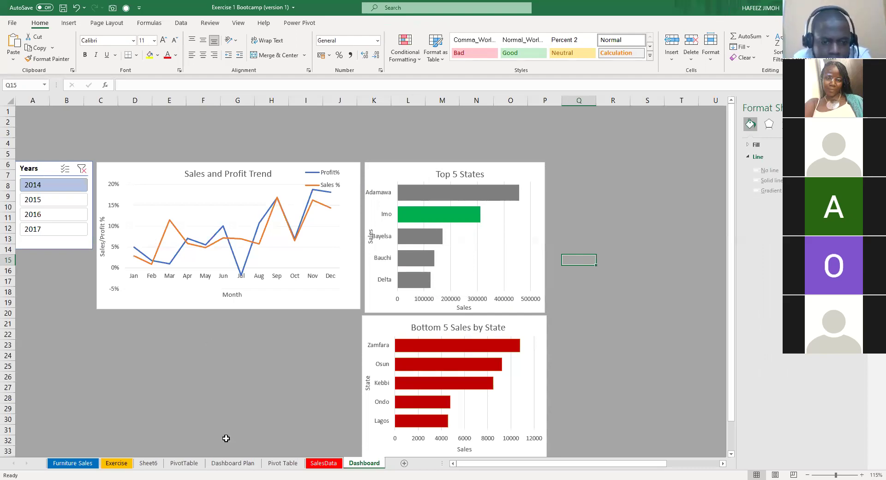
left_click(232, 463)
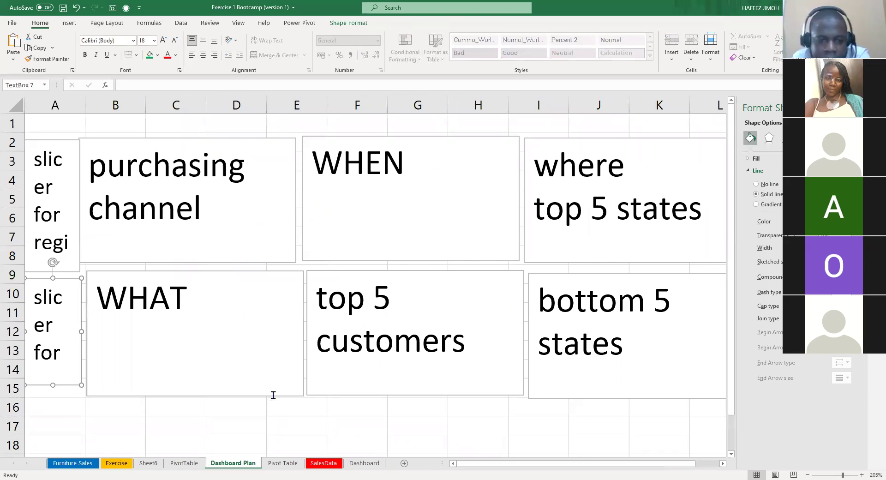
left_click(364, 464)
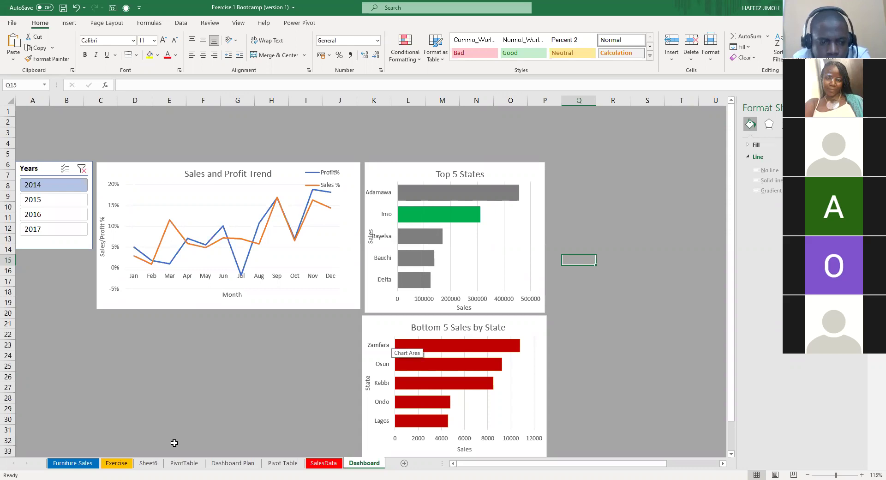
left_click(268, 465)
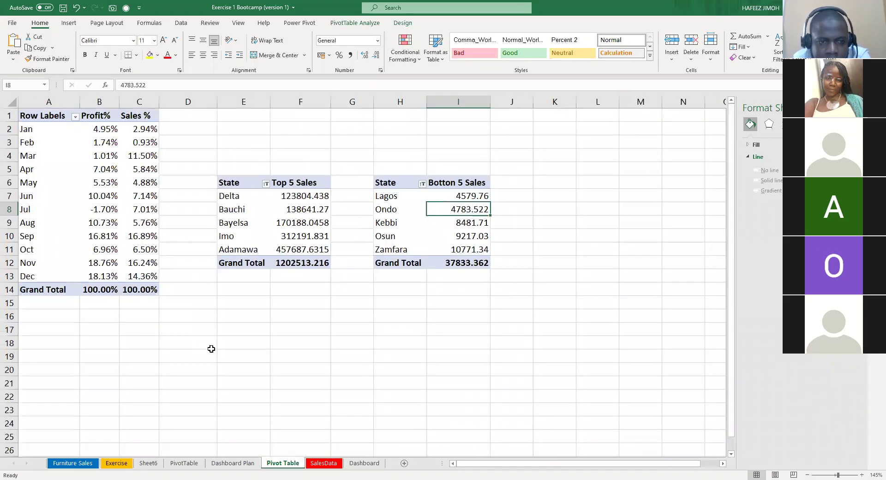
Insert an empty PivotTable from the SalesTable range at cell E18 on the Pivot Table sheet.
left_click(211, 349)
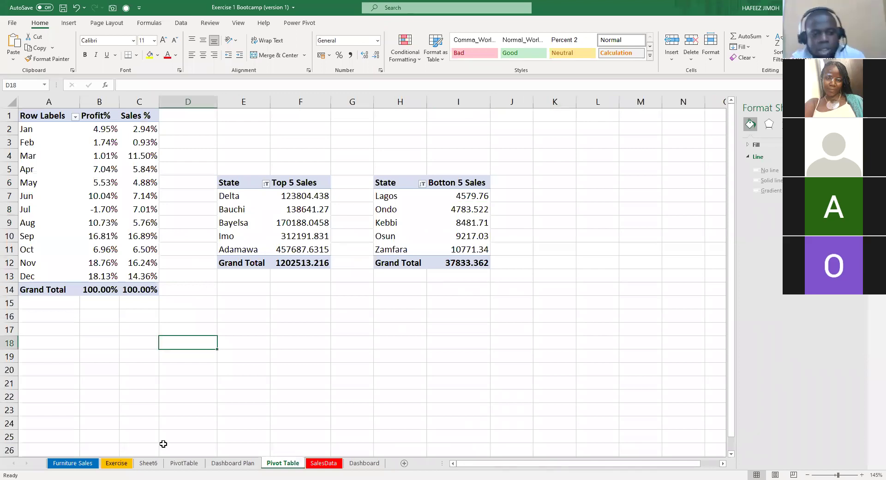
left_click(328, 463)
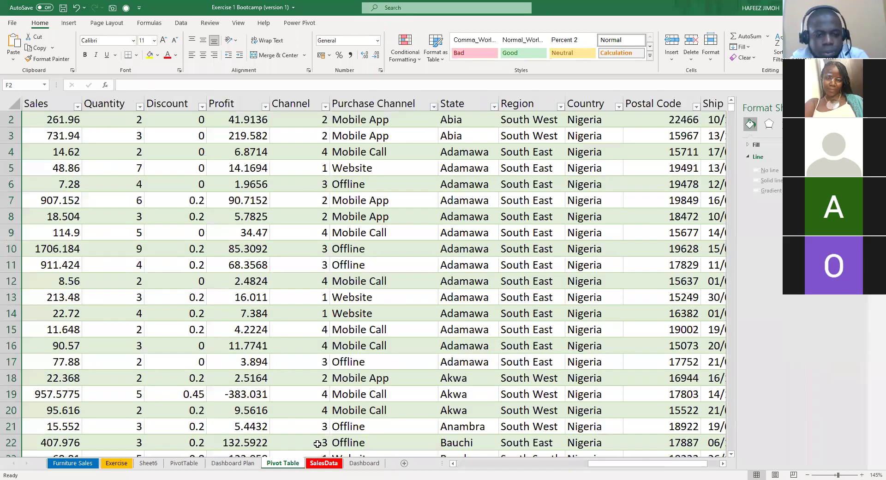
left_click(283, 464)
left_click(236, 211)
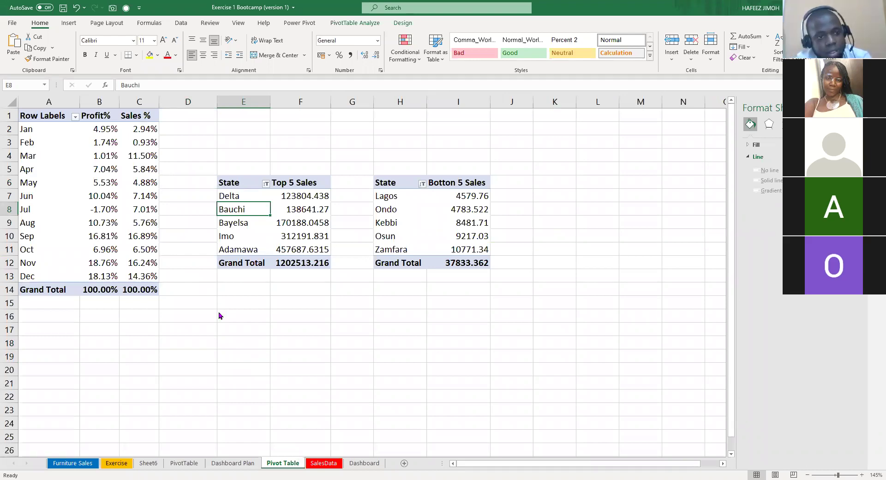
left_click(244, 342)
key("alt+n+v")
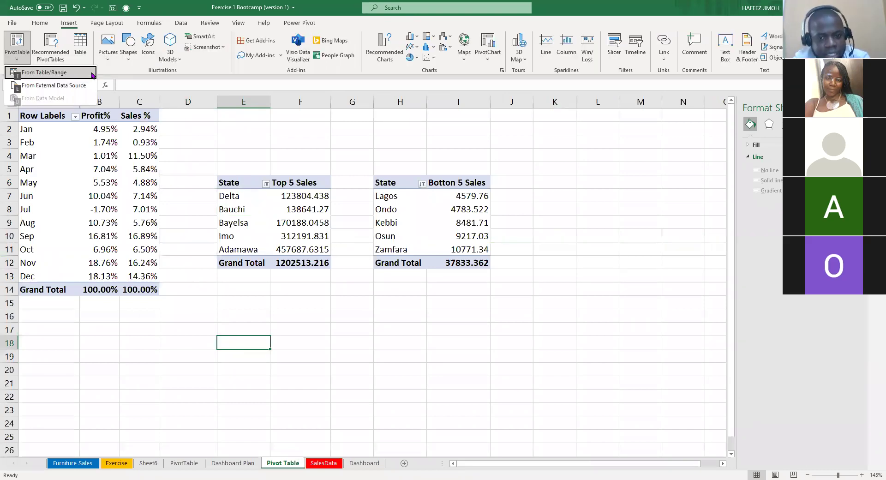
type("tSalesTable")
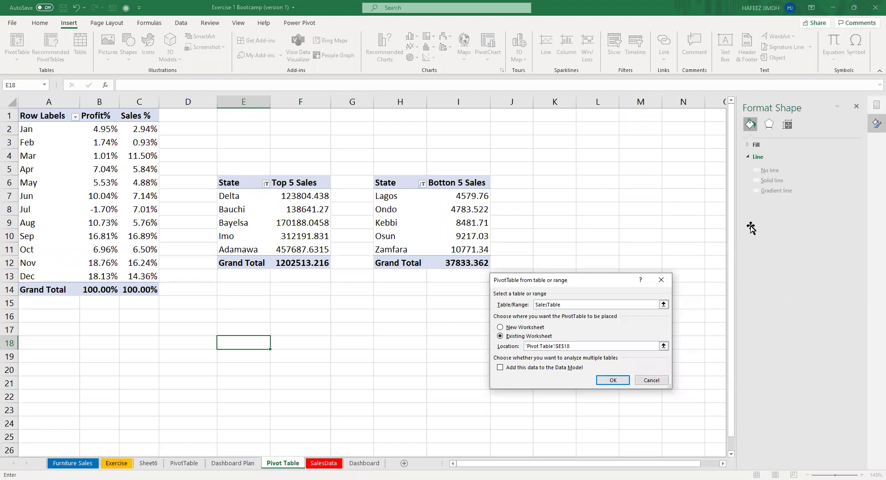
key("Return")
Add Purchase Channel as pivot rows and Sales as summed values.
scroll(727, 277, "down", 1)
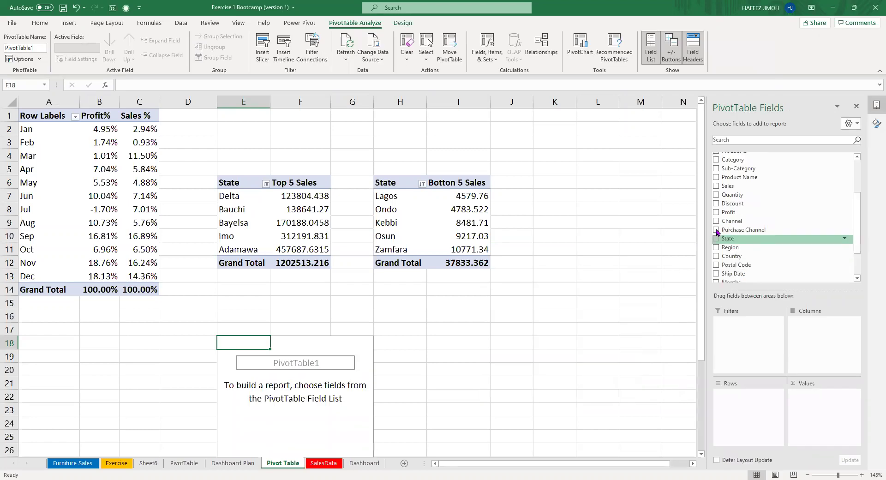
left_click(718, 230)
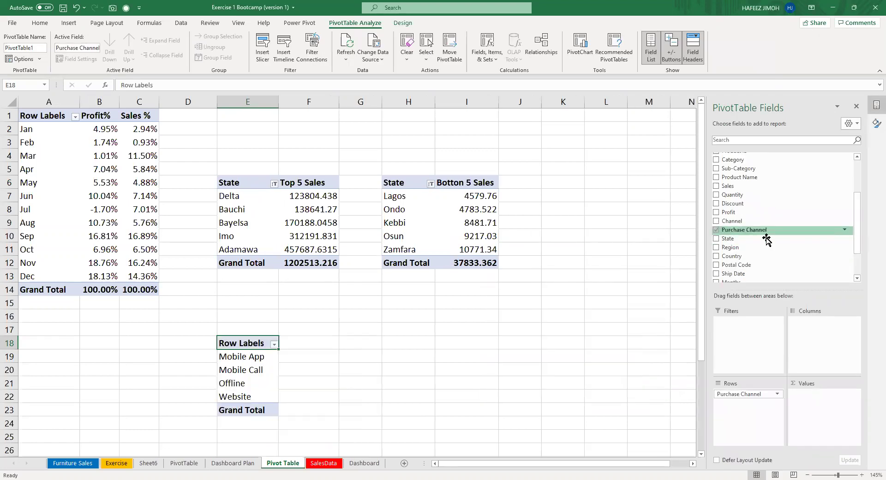
scroll(768, 247, "down", 1)
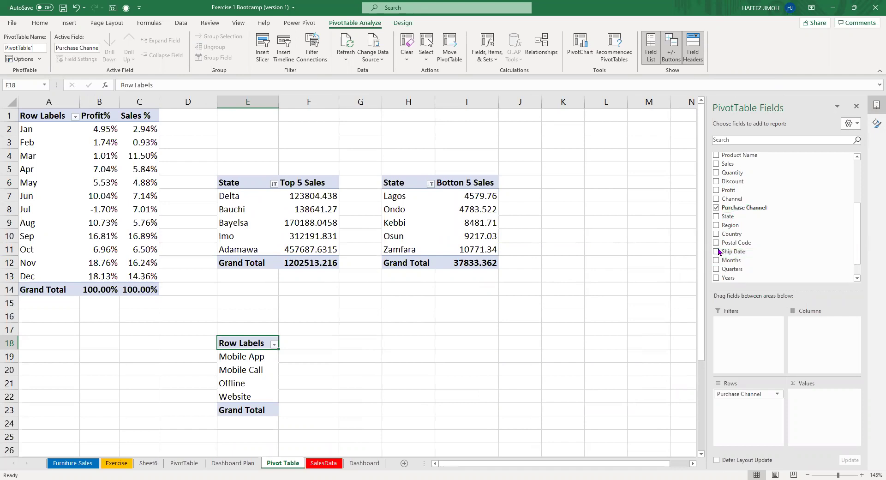
scroll(722, 271, "down", 1)
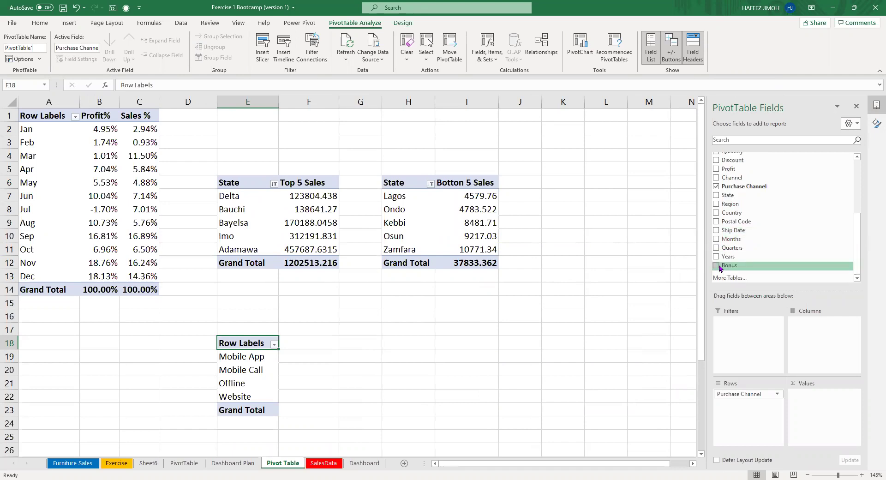
scroll(722, 260, "up", 2)
scroll(718, 226, "up", 1)
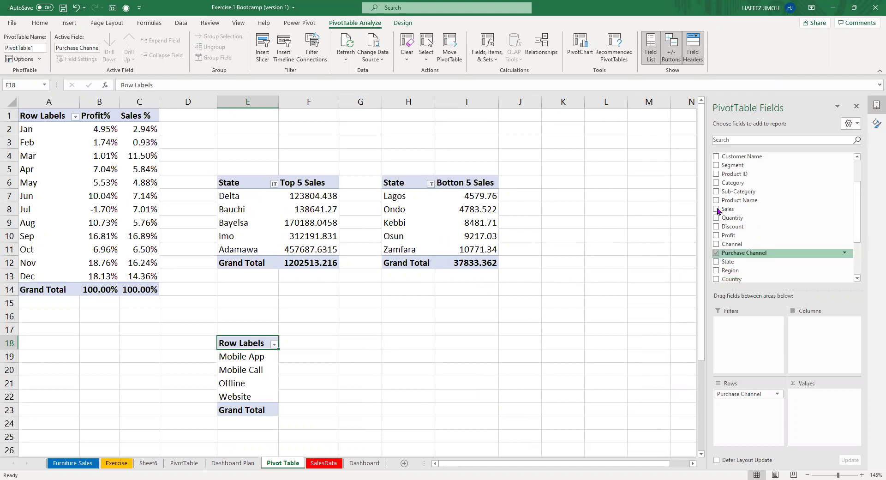
left_click(716, 209)
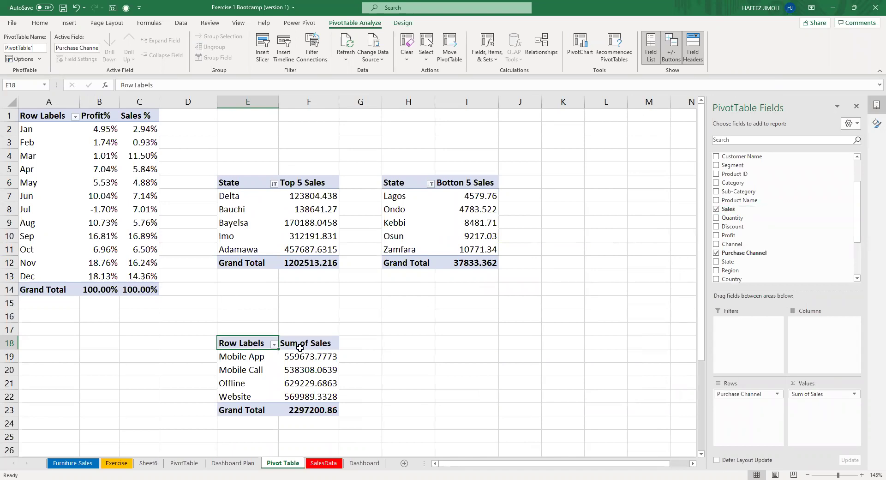
Rename the 'Sum of Sales' pivot header to 'Sales'.
key("Right")
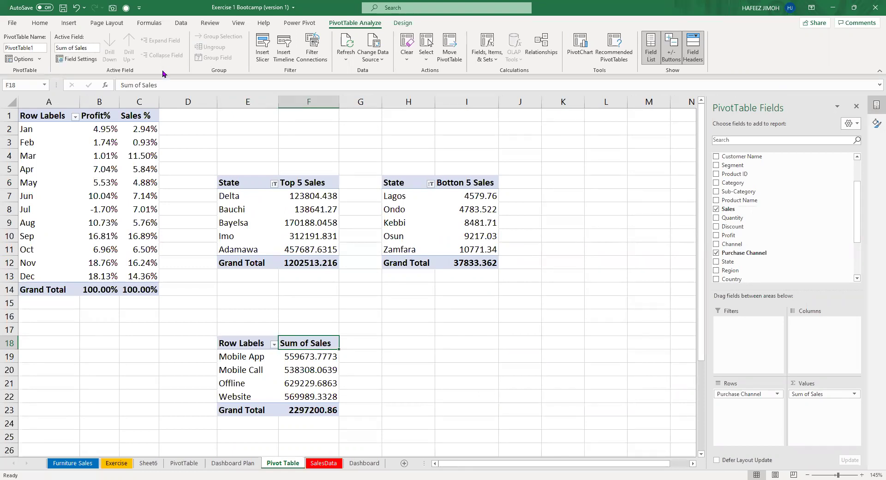
triple_click(93, 82)
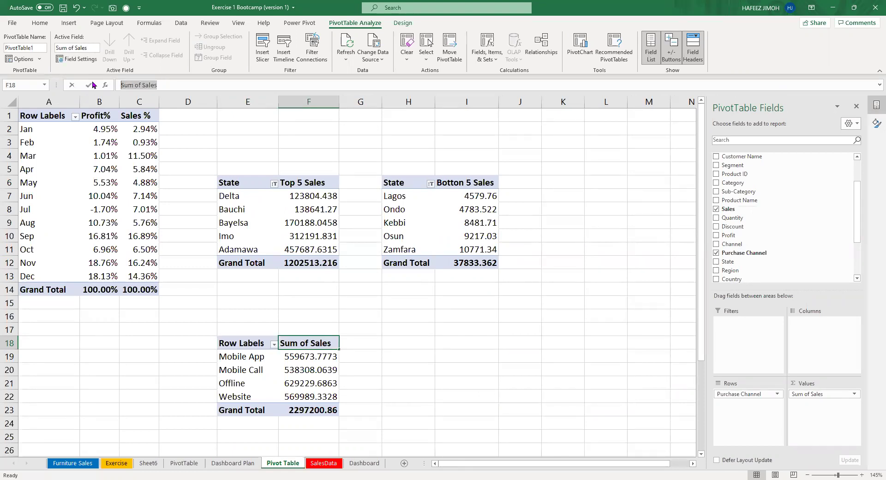
type("Sales")
key("Return")
Rename the 'Row Labels' pivot header to 'Channel'.
left_click(253, 342)
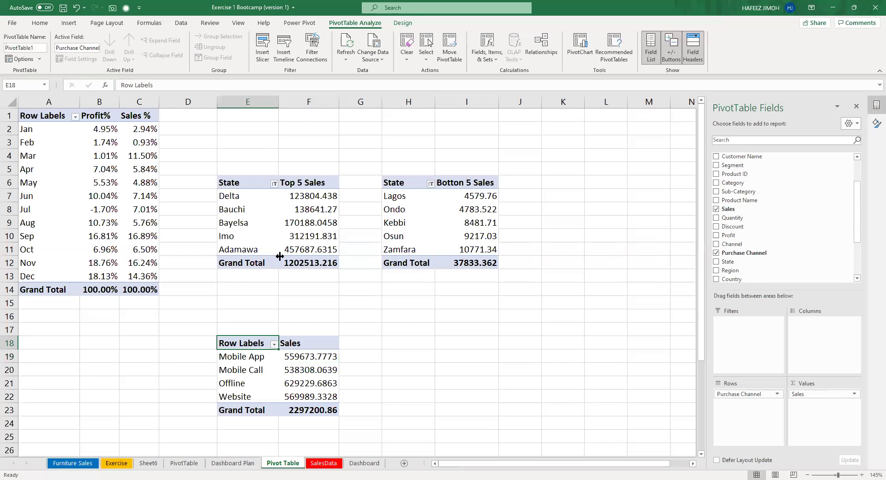
left_click(197, 83)
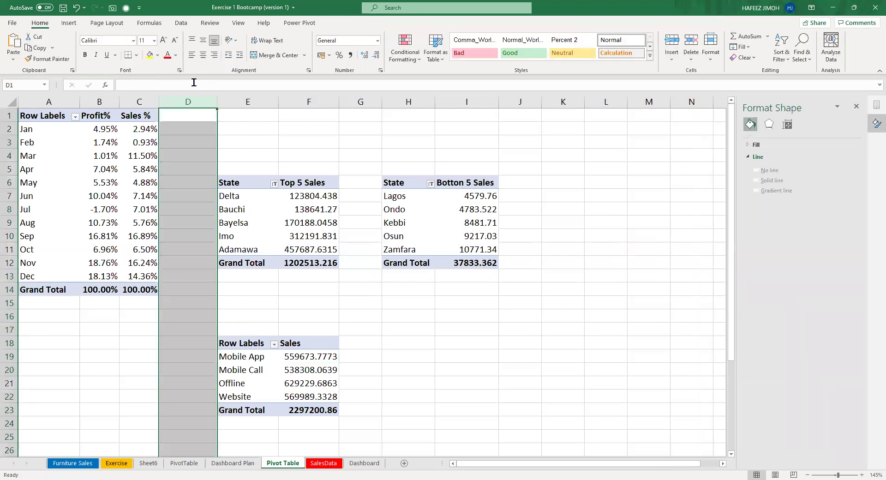
key("ctrl+a")
key("BackSpace")
type("CChann")
key("BackSpace")
key("BackSpace")
key("BackSpace")
key("BackSpace")
key("BackSpace")
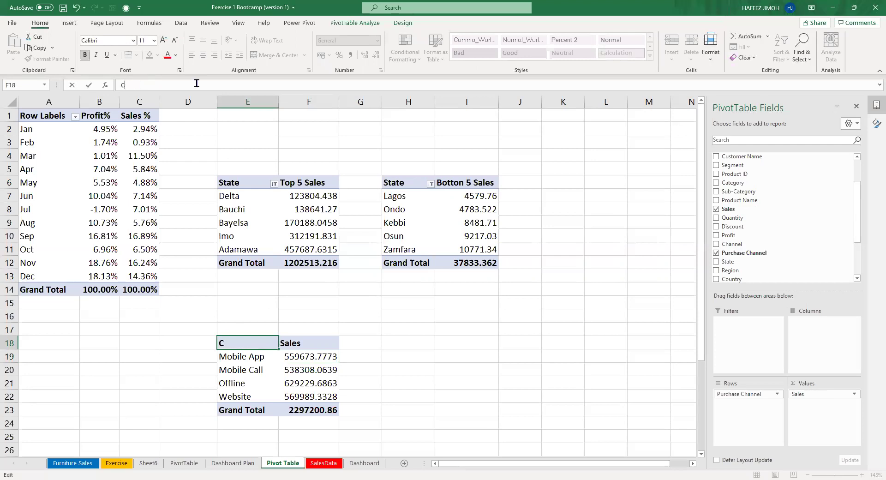
type("hannel")
key("Return")
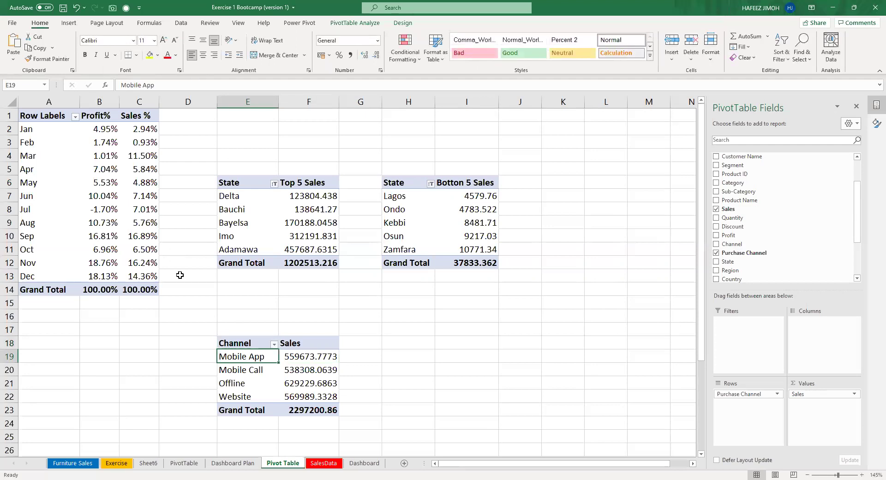
left_click(285, 383)
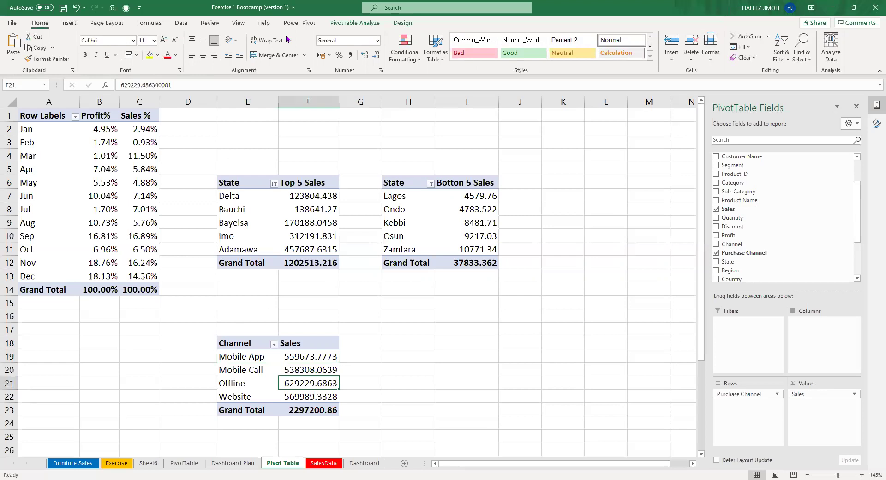
key("alt")
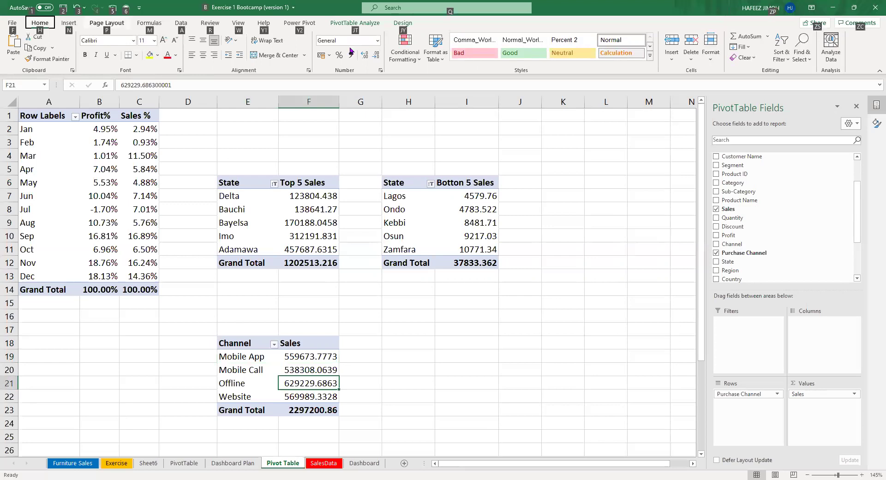
Insert a pie PivotChart of sales by channel and cut it for the Dashboard sheet.
key("n")
left_click(377, 62)
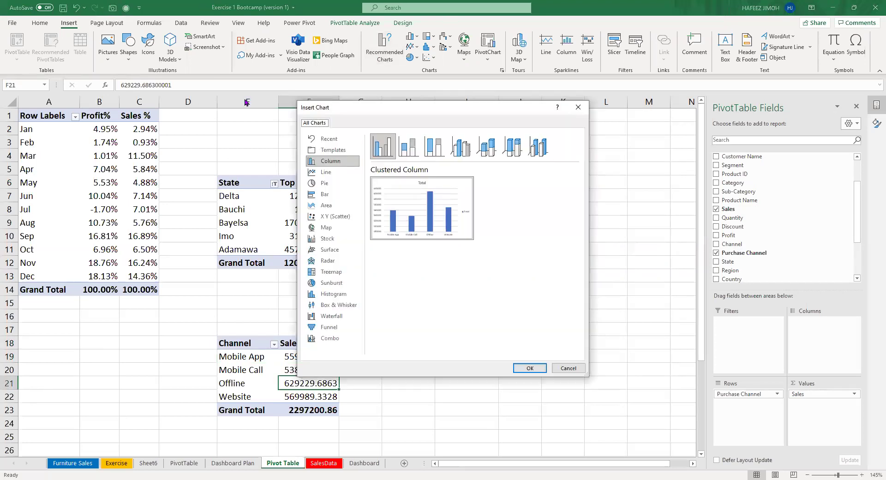
left_click(325, 184)
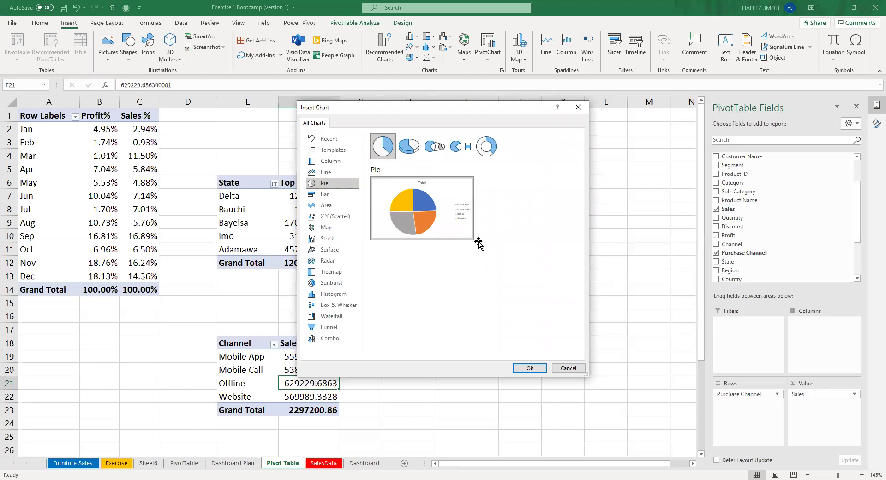
key("Return")
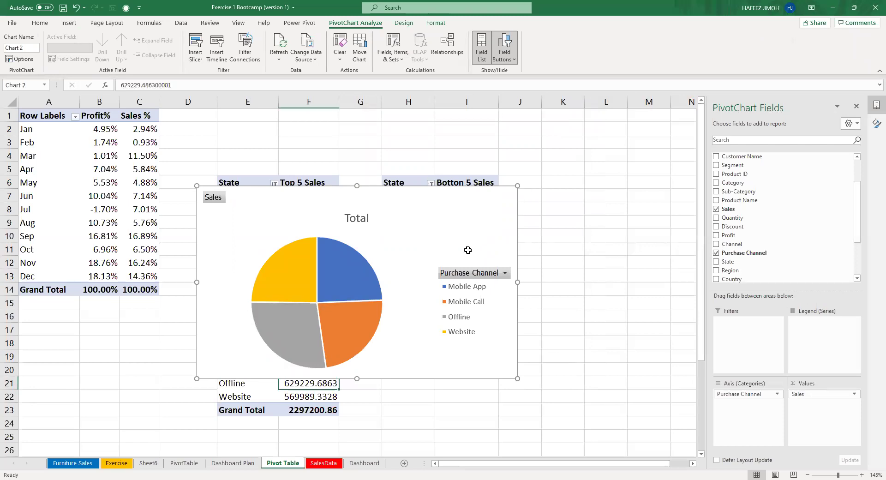
key("ctrl+x")
left_click(359, 465)
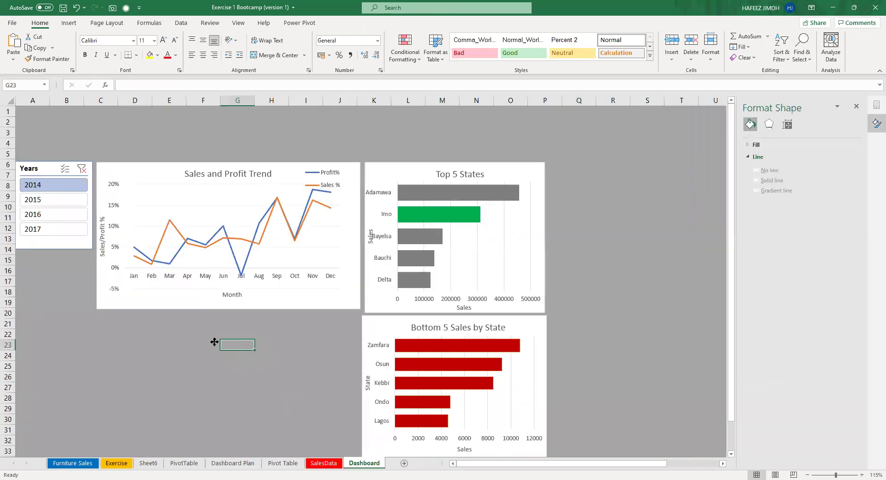
Paste the pie chart onto the Dashboard and size it below the trend chart.
key("ctrl+v")
left_click_drag(152, 327, 156, 334)
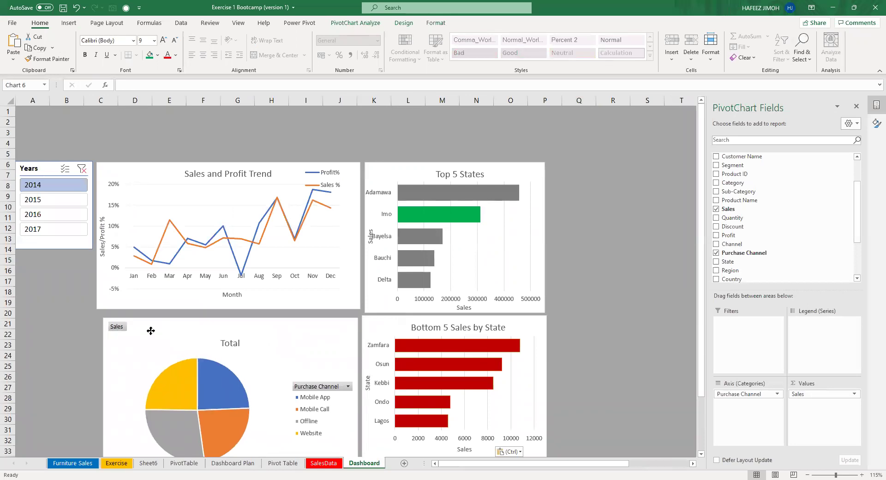
left_click_drag(355, 317, 360, 315)
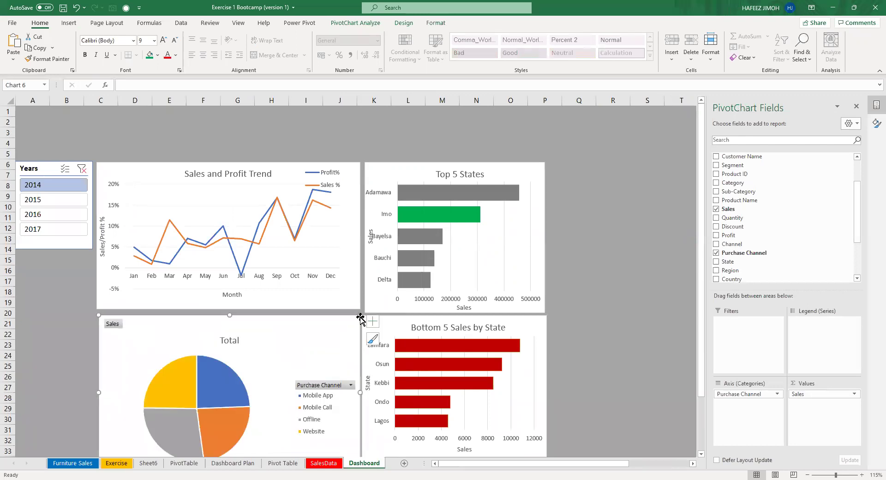
scroll(348, 392, "down", 2)
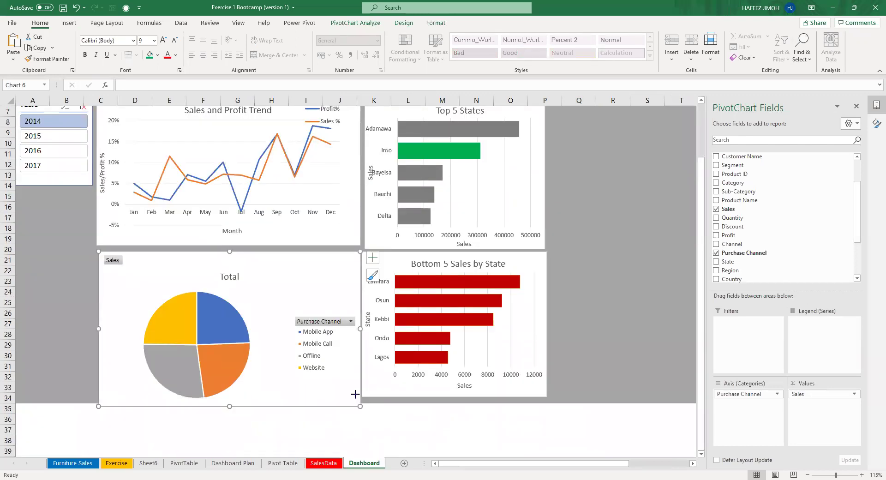
left_click_drag(355, 394, 339, 396)
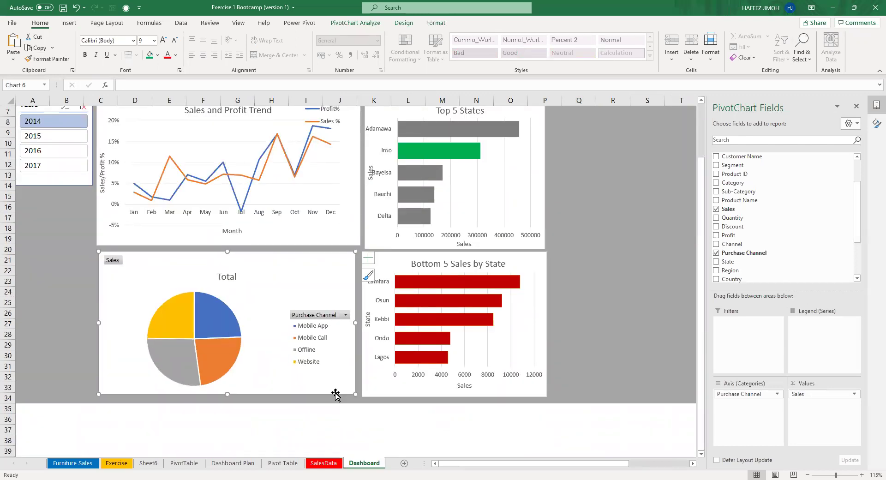
Add value data labels to the pie chart slices.
left_click(367, 257)
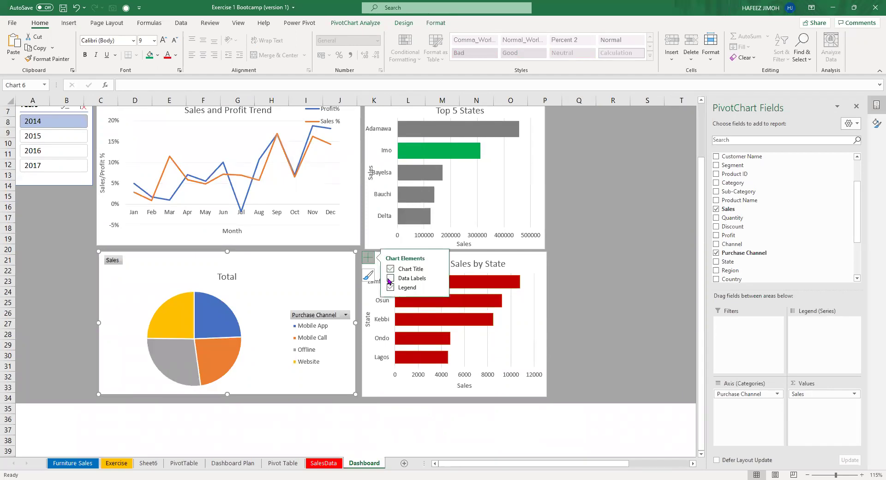
left_click(390, 278)
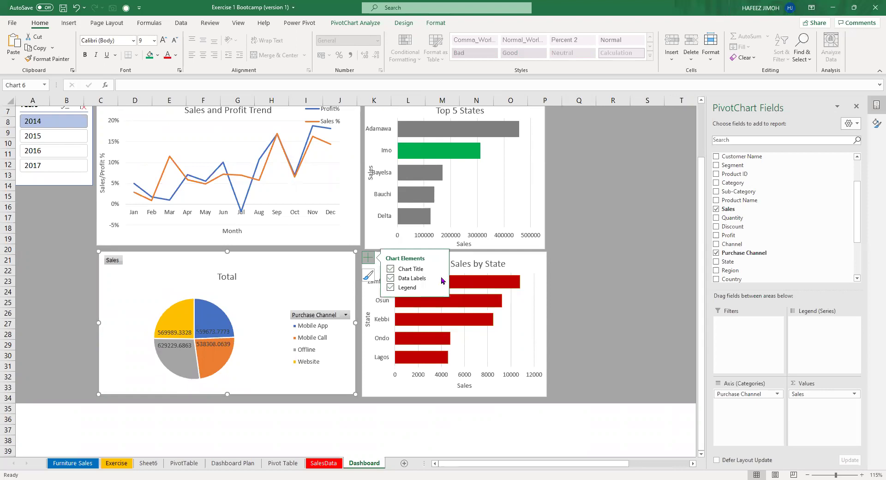
left_click(439, 278)
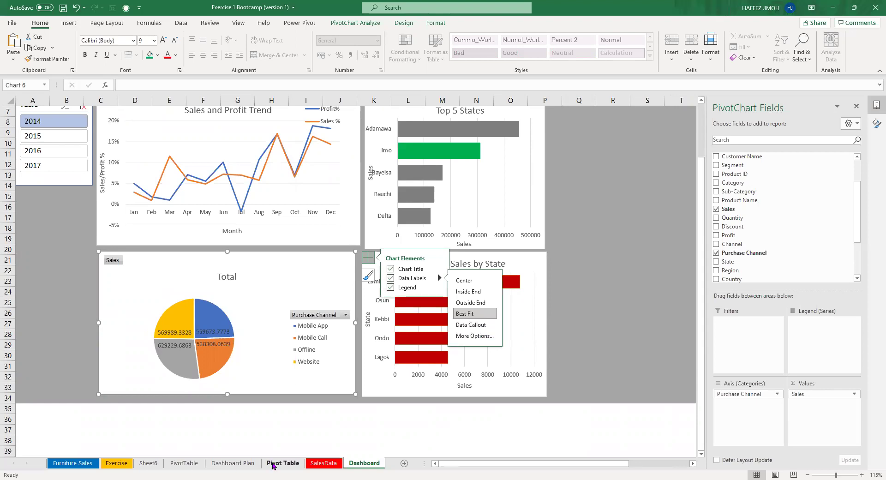
right_click(314, 363)
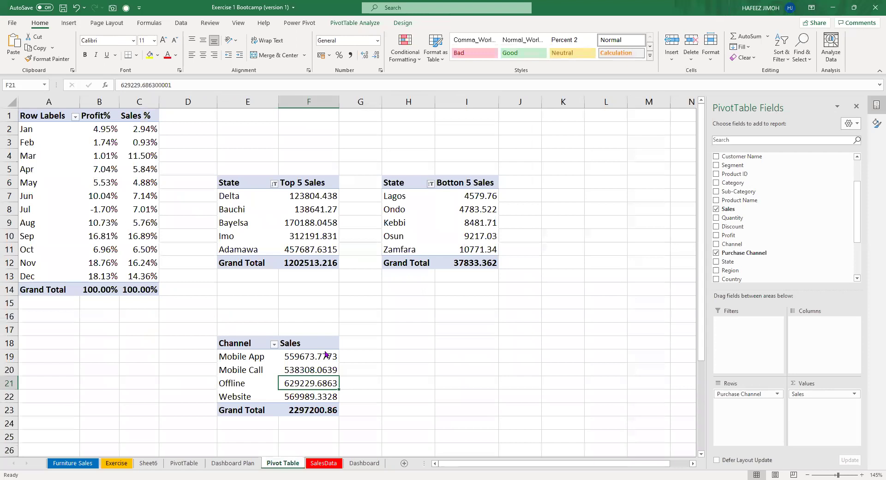
Show the Channel pivot's Sales as % of Grand Total, then return to the Dashboard.
mouse_move(369, 301)
left_click(437, 295)
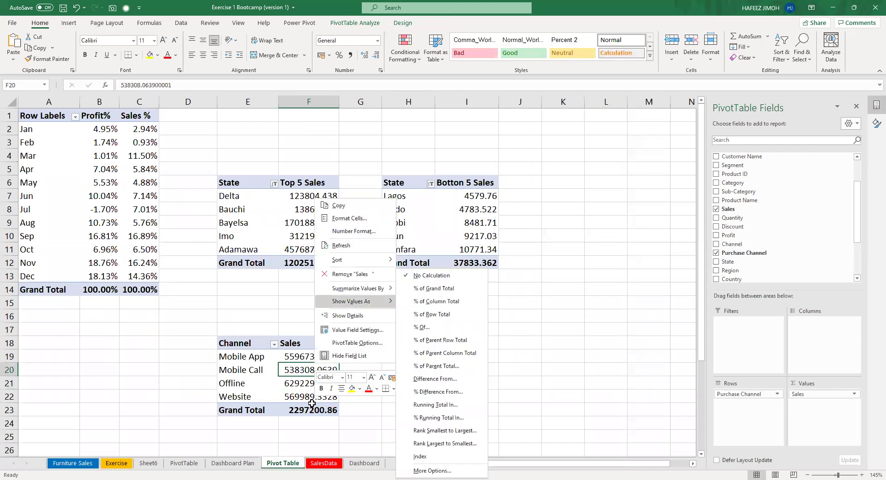
left_click(350, 464)
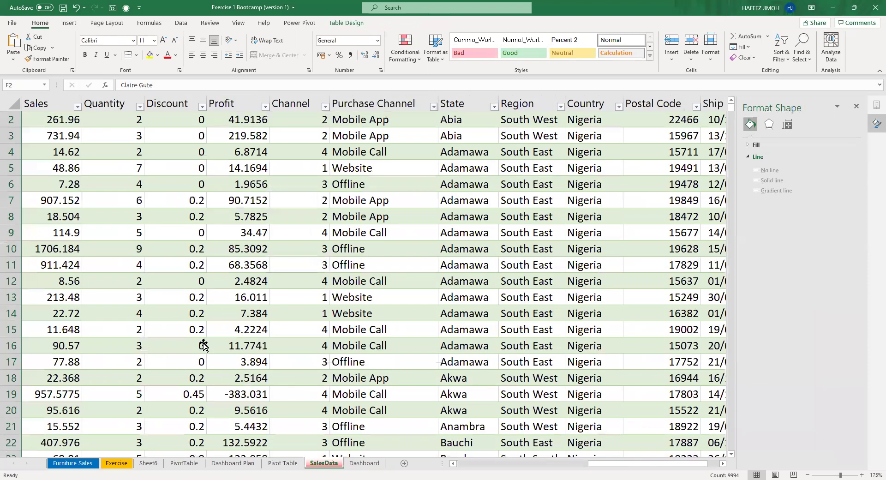
key("ctrl+Page_Down")
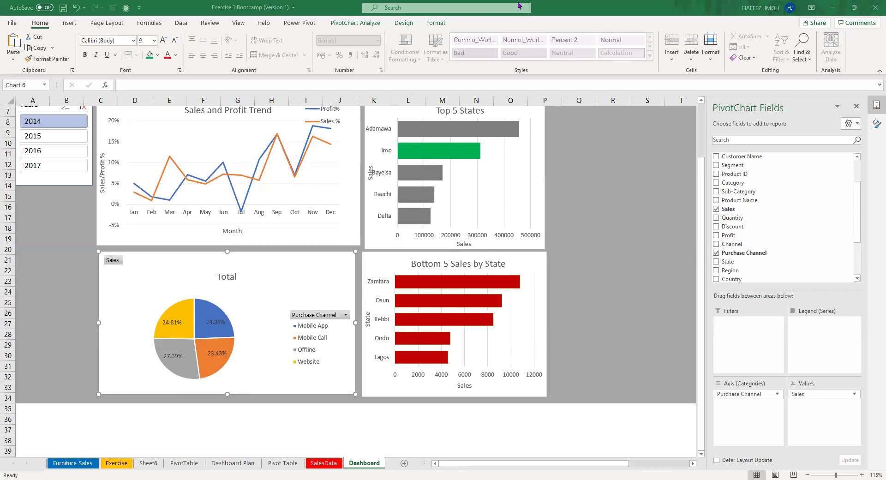
Change the Total pie chart to a Clustered Column chart and nudge the Bottom 5 chart.
left_click(397, 22)
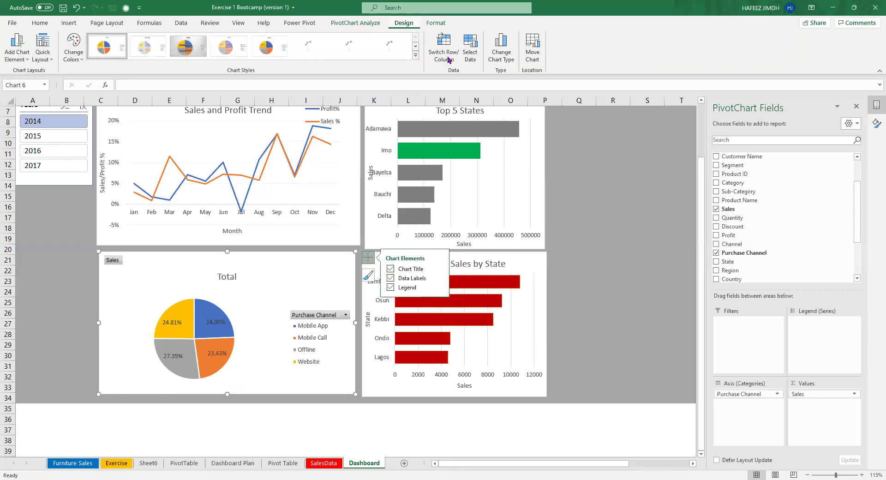
left_click(504, 61)
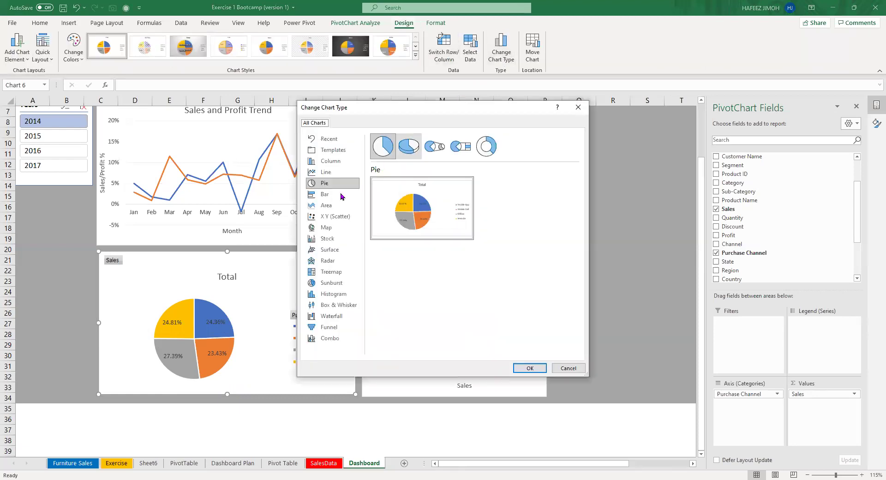
left_click(343, 194)
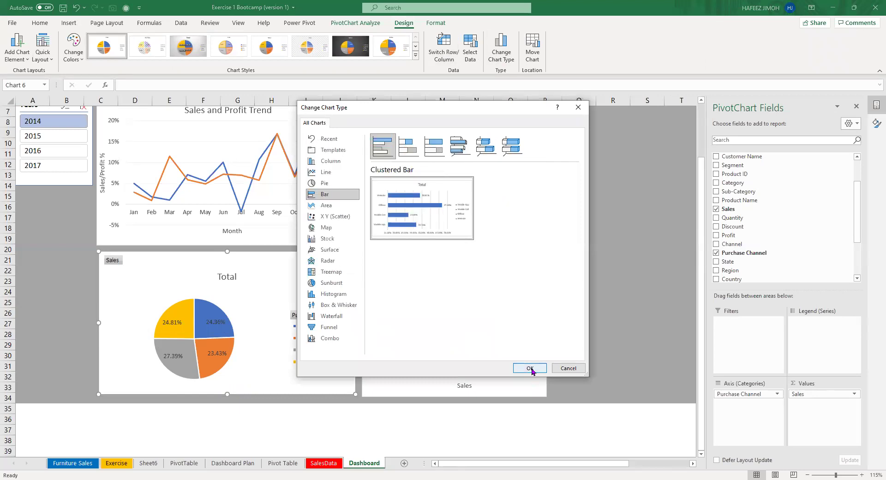
left_click(330, 161)
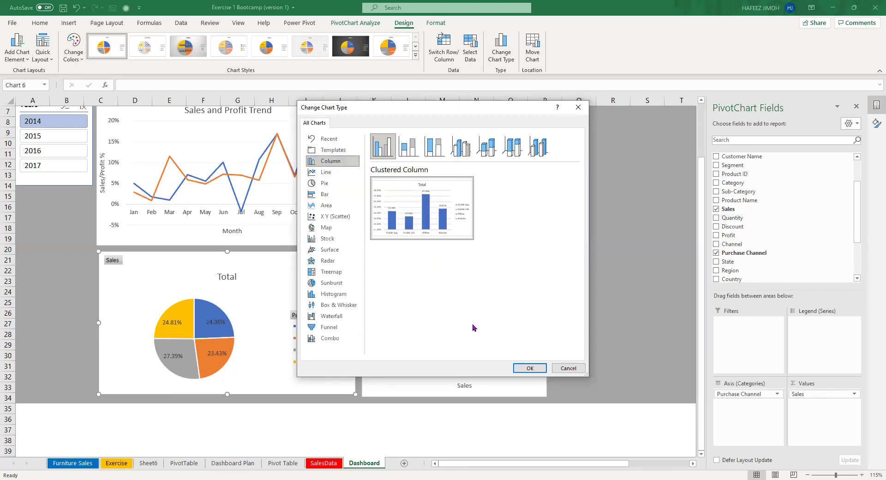
left_click(526, 368)
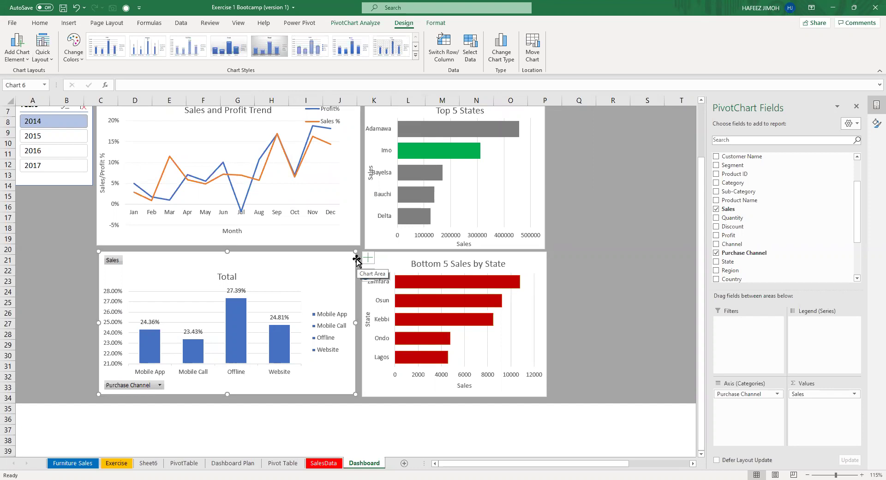
scroll(357, 260, "up", 1)
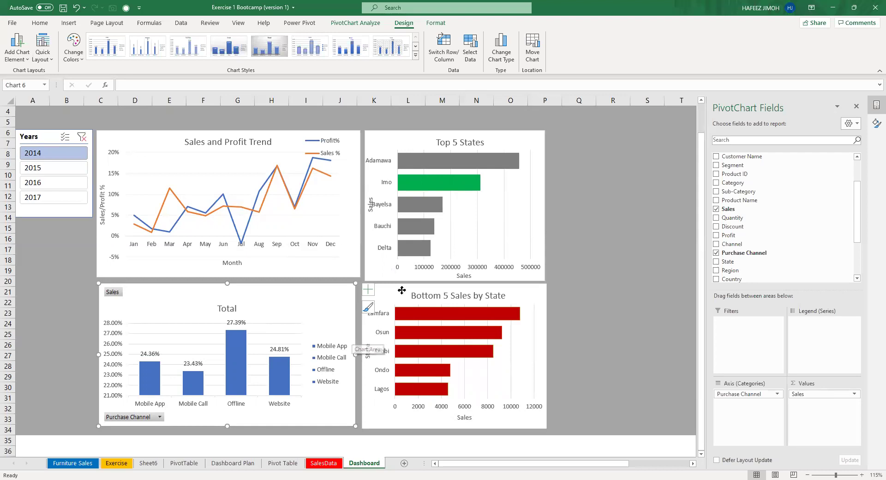
left_click_drag(397, 292, 400, 294)
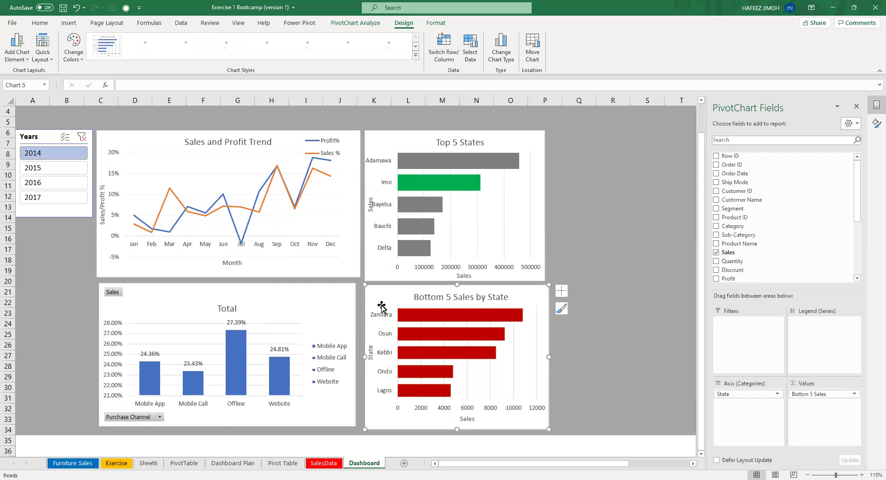
Widen the Total chart rightward to meet the Bottom 5 Sales by State chart.
left_click(348, 338)
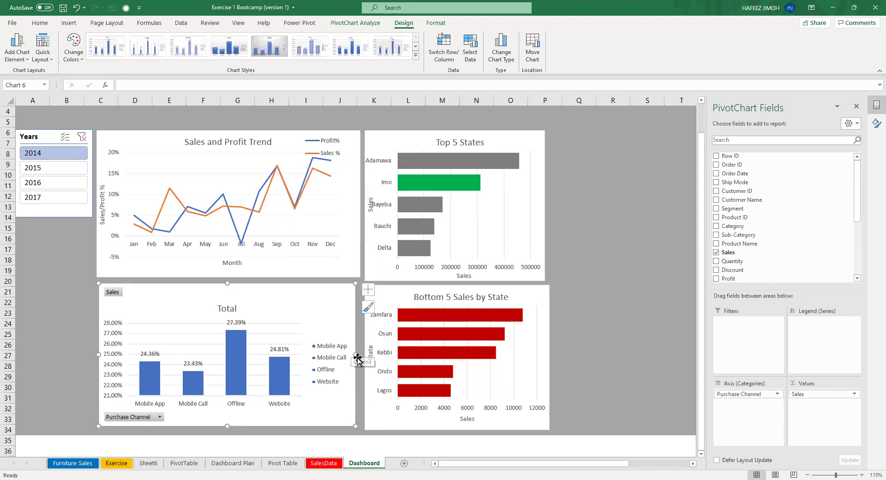
left_click_drag(357, 354, 360, 353)
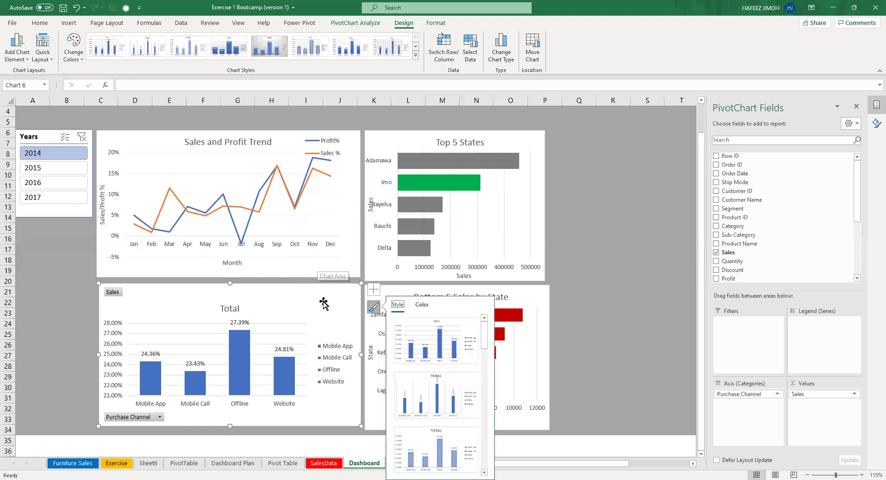
key("Escape")
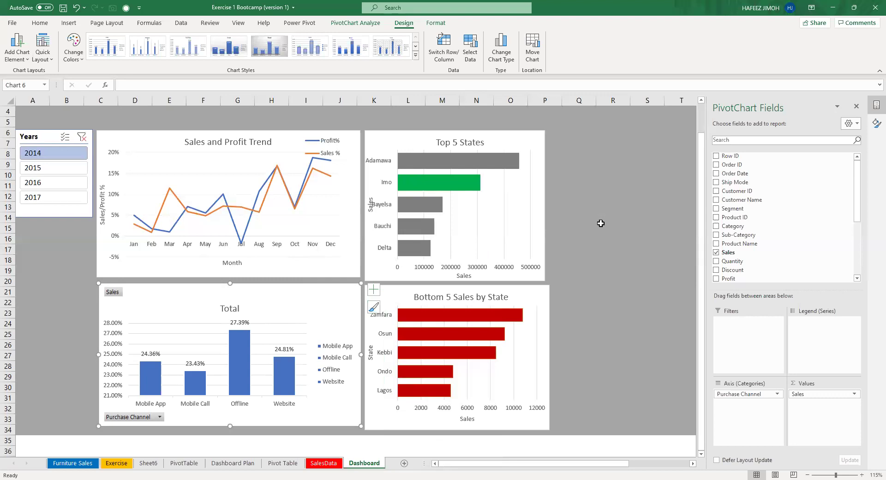
key("ctrl+Page_Up")
key("ctrl+Page_Up")
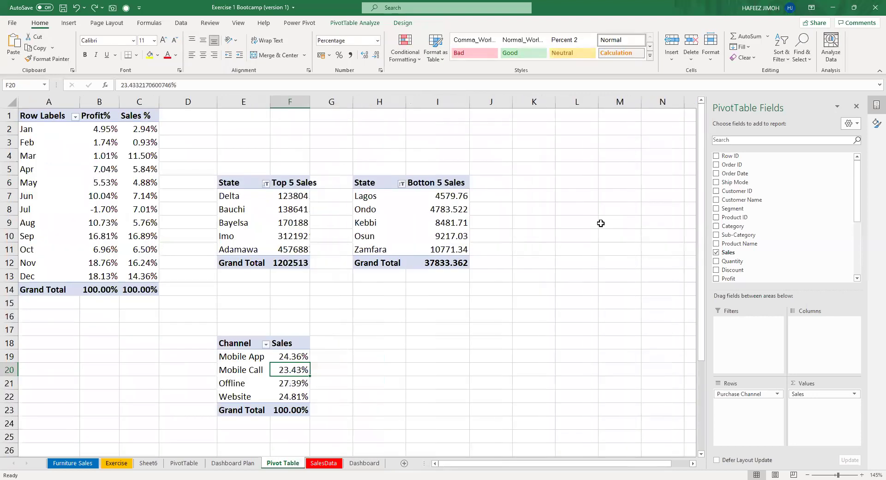
Back on the Dashboard, enlarge the restored pie's plot area within its channel chart.
left_click(368, 464)
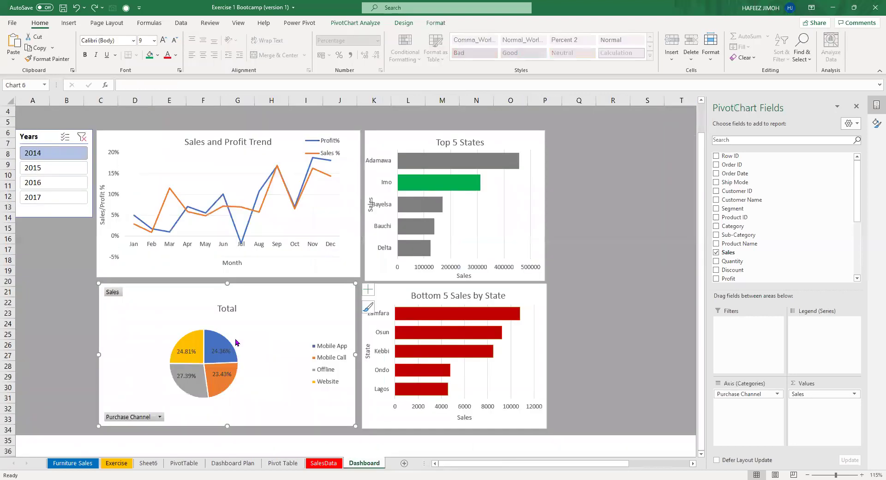
left_click_drag(235, 341, 267, 332)
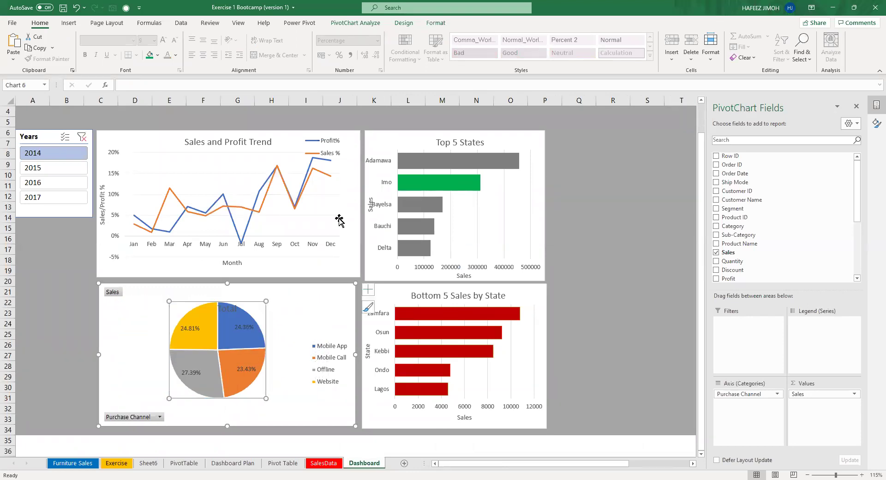
key("Escape")
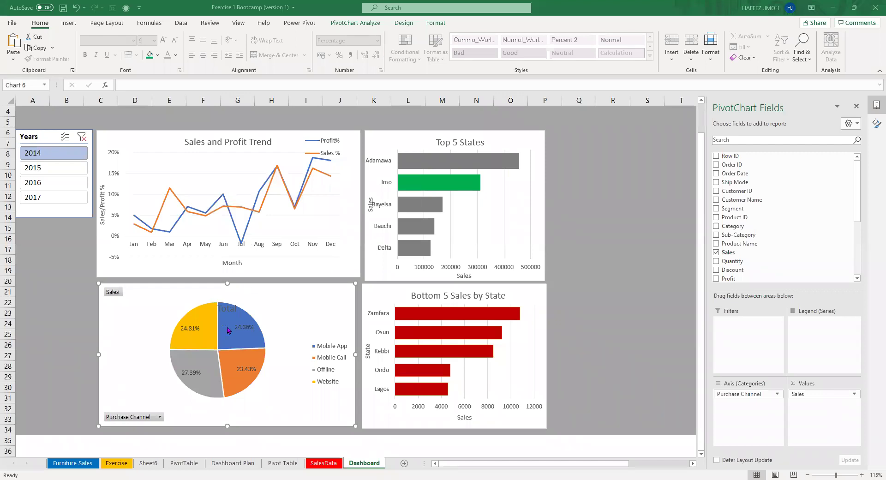
left_click(242, 321)
mouse_move(225, 330)
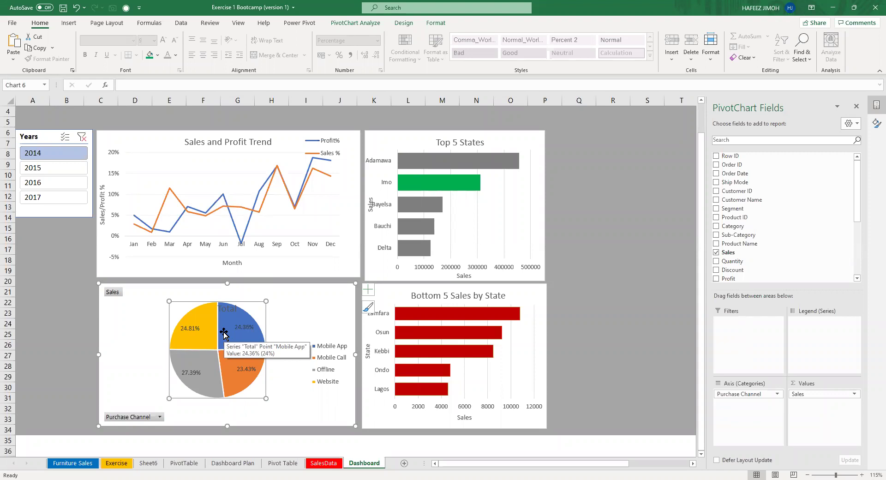
left_click(307, 308)
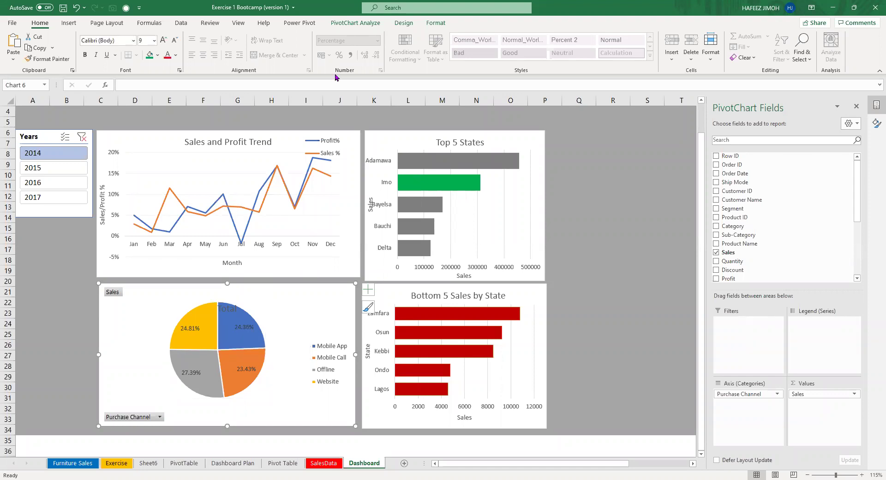
key("alt+j")
key("c")
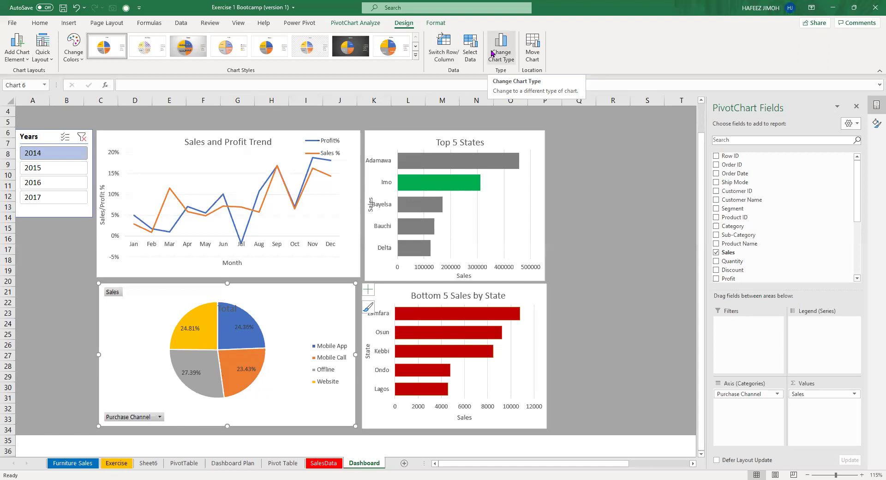
left_click(492, 54)
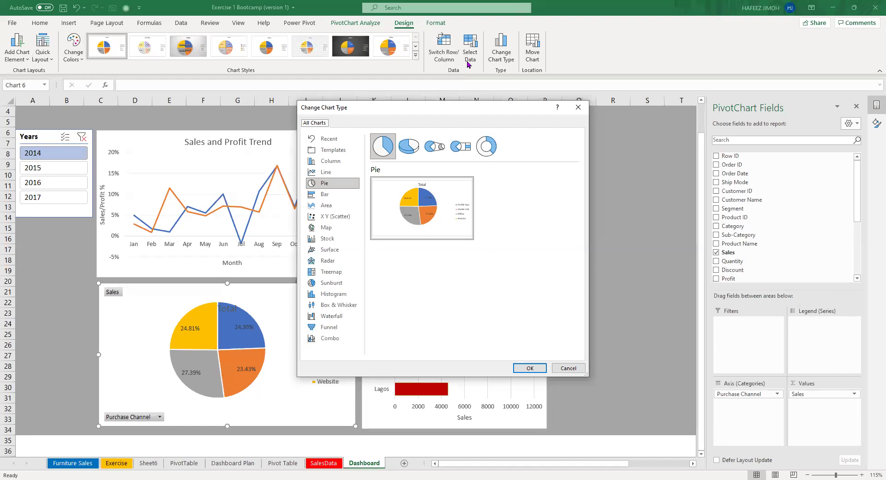
left_click(577, 107)
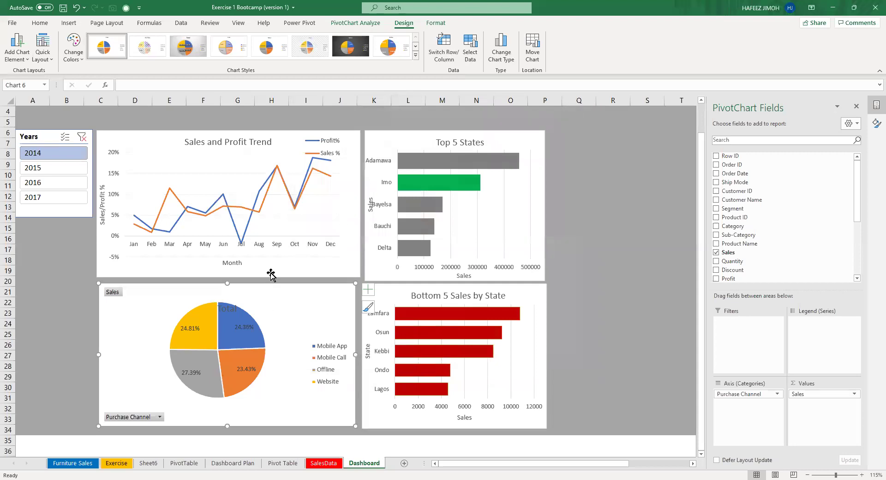
On the Pivot Table sheet, select the Mobile App and Website items in the Channel pivot.
left_click(281, 462)
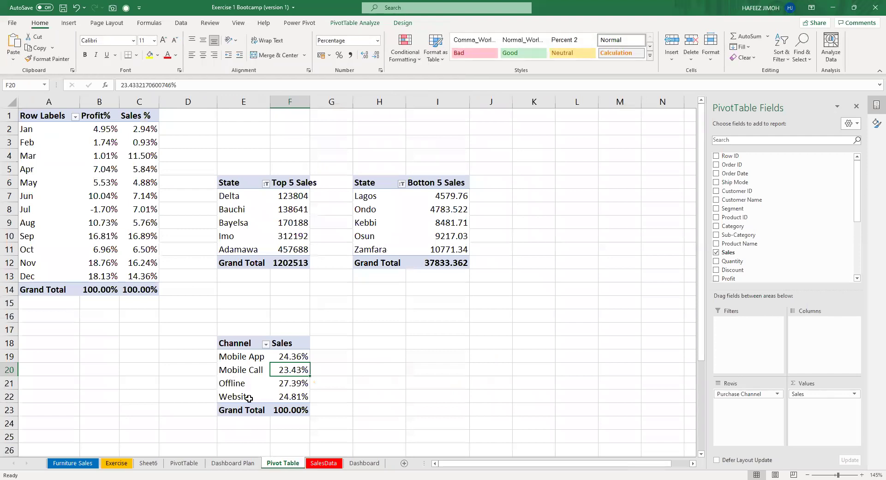
left_click(247, 399)
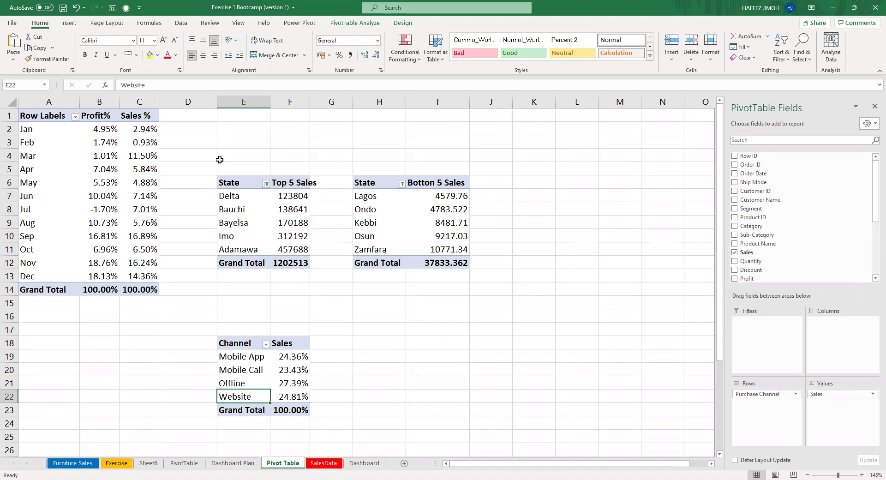
left_click(237, 358)
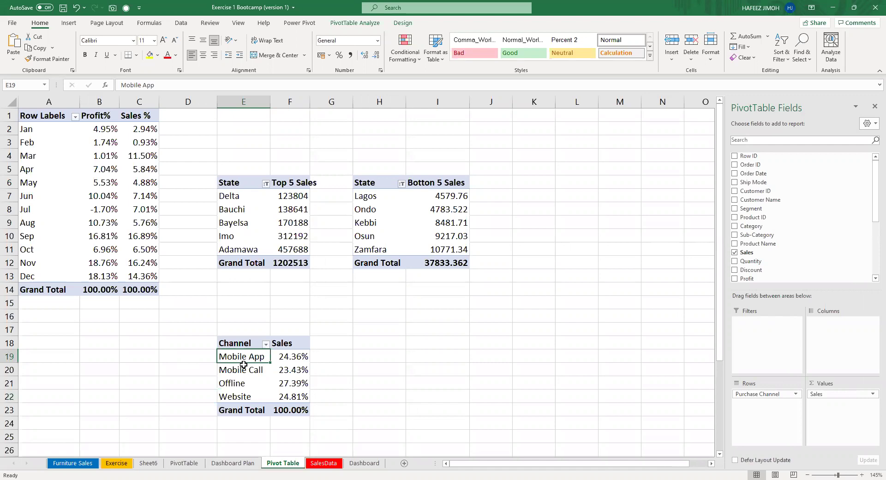
left_click(233, 397, "shift")
left_click(253, 399)
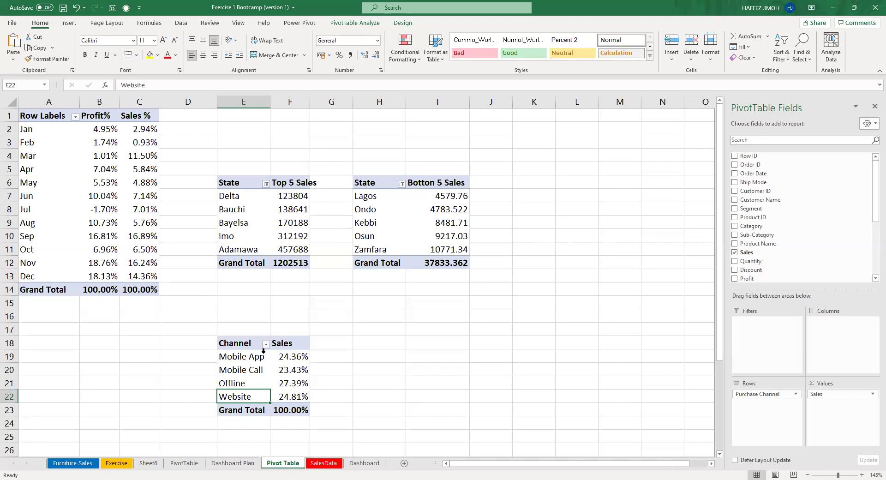
left_click(257, 359, "ctrl")
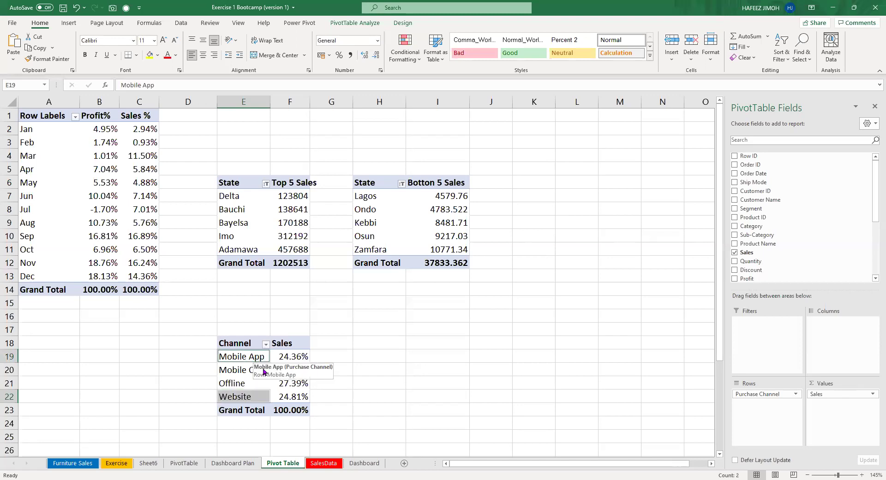
mouse_move(275, 411)
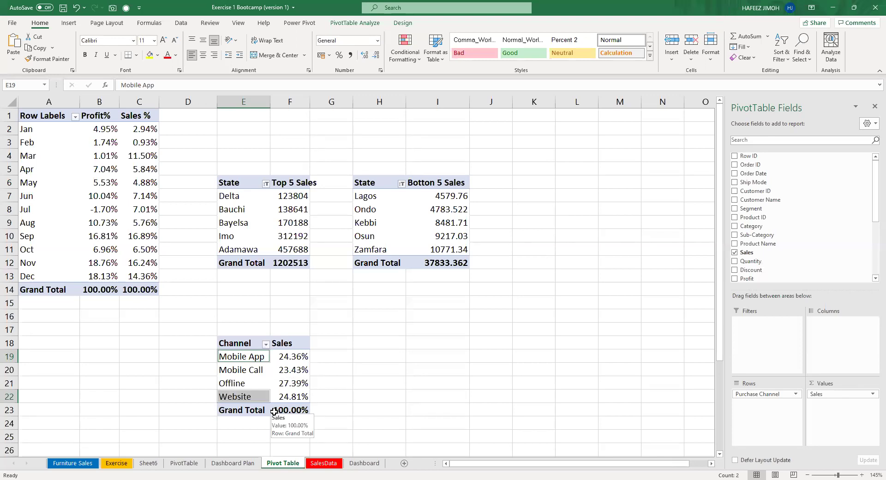
right_click(238, 358)
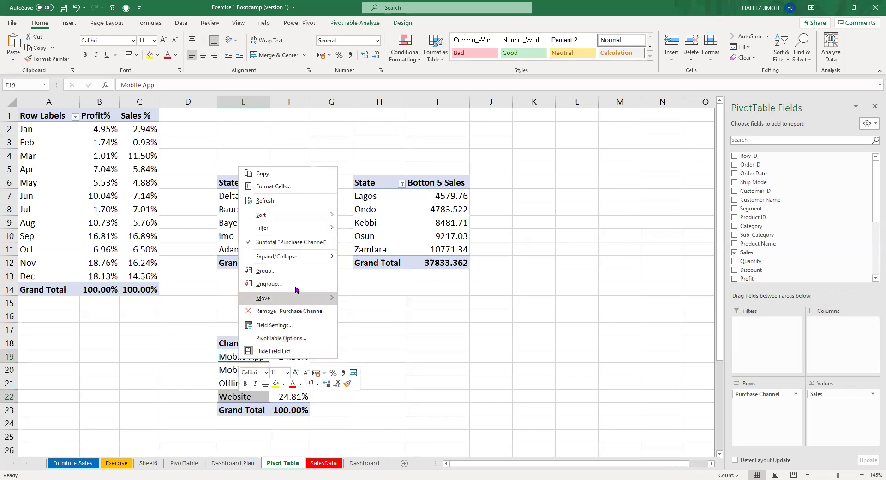
left_click(303, 276)
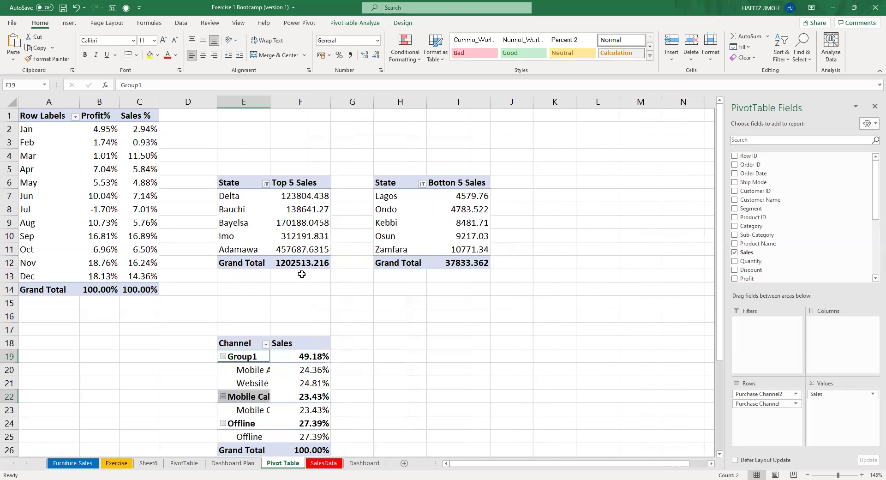
scroll(277, 371, "down", 1)
left_click(248, 325)
key("Up")
left_click(247, 325)
left_click(240, 318)
left_click_drag(326, 318, 340, 316)
left_click(455, 316)
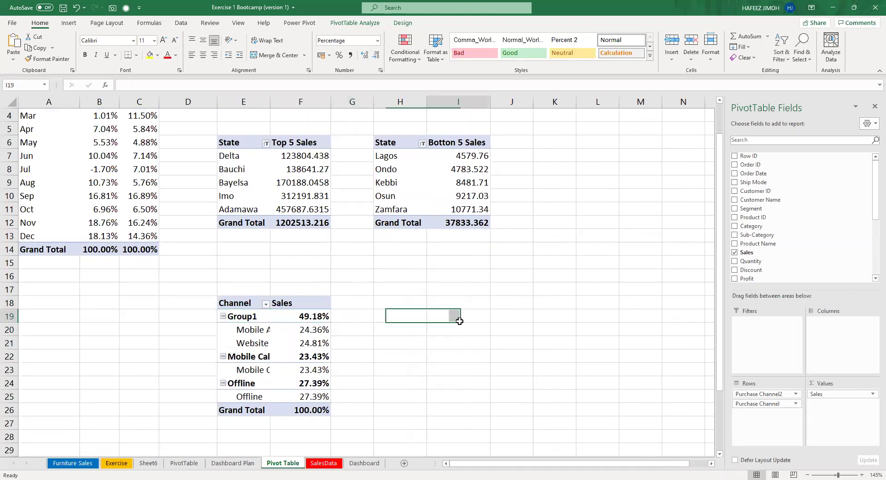
left_click(255, 317)
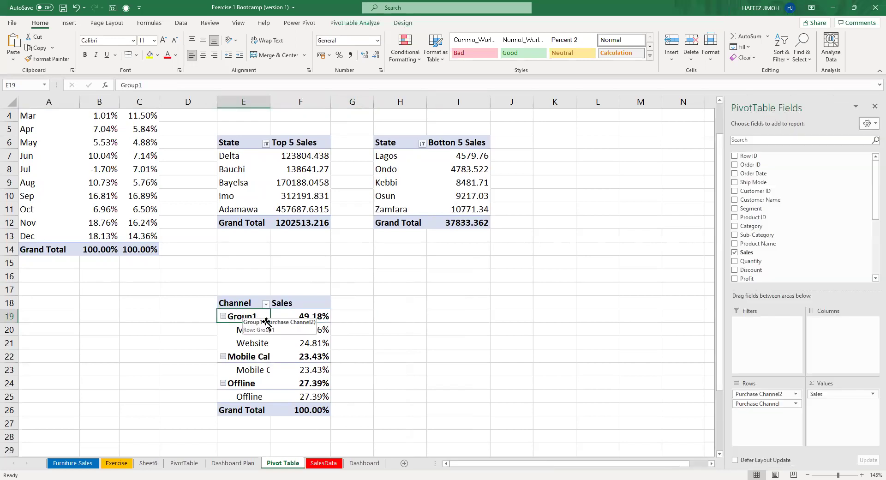
double_click(245, 316)
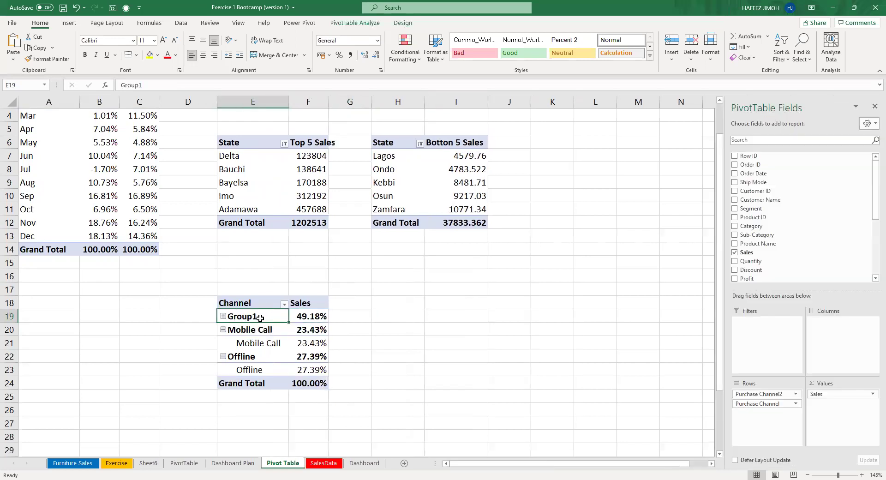
left_click(188, 95)
left_click_drag(245, 319, 245, 319)
left_click(217, 81)
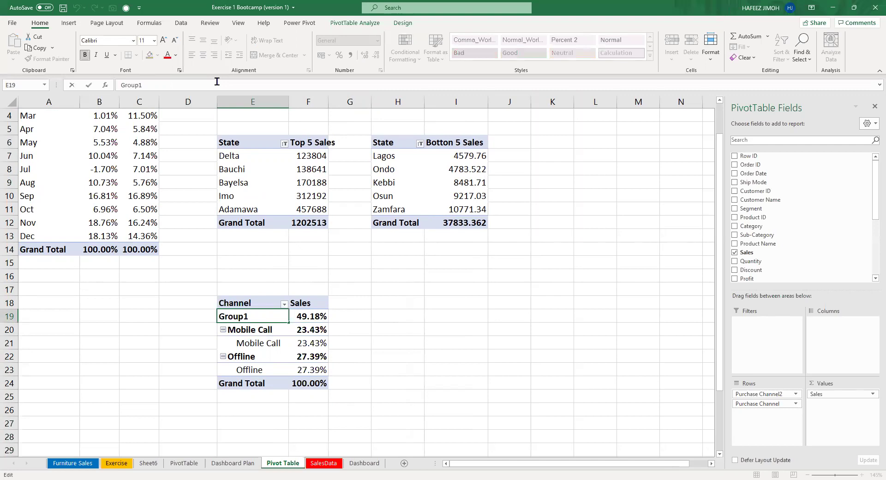
key("BackSpace")
key("BackSpace")
key("BackSpace")
key("BackSpace")
key("BackSpace")
key("BackSpace")
type("Internet")
key("Return")
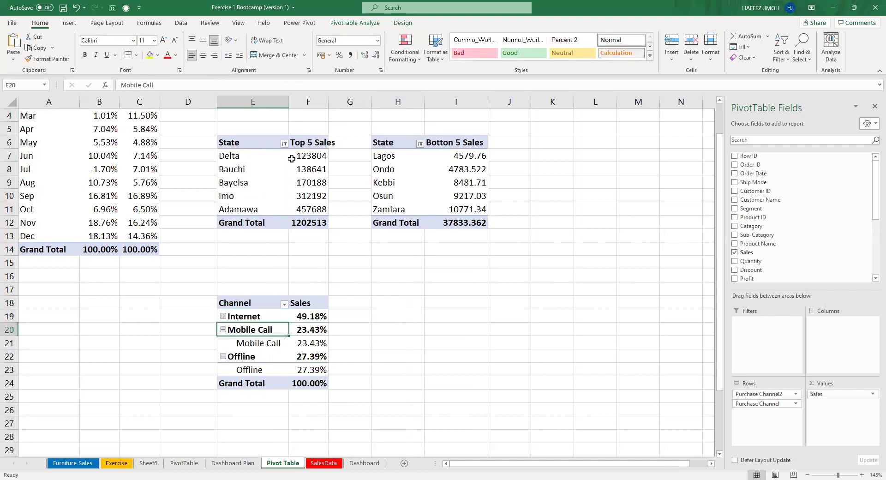
left_click(223, 317)
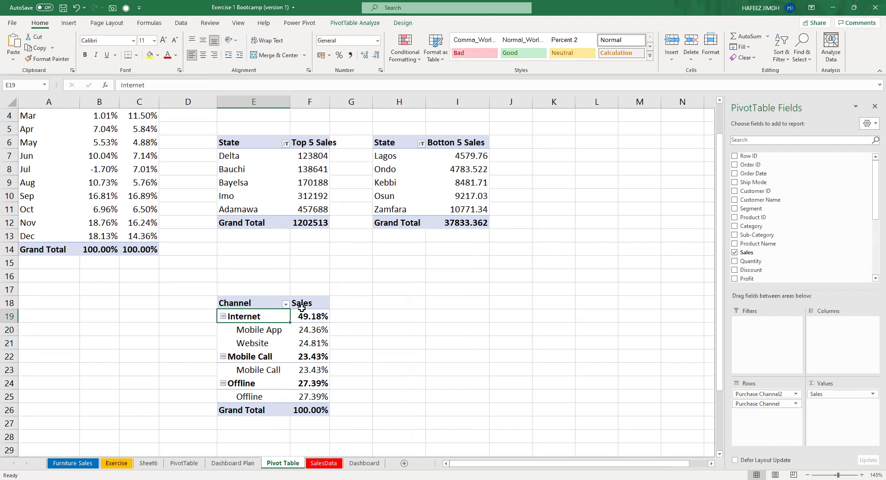
key("ctrl+z")
key("ctrl+z")
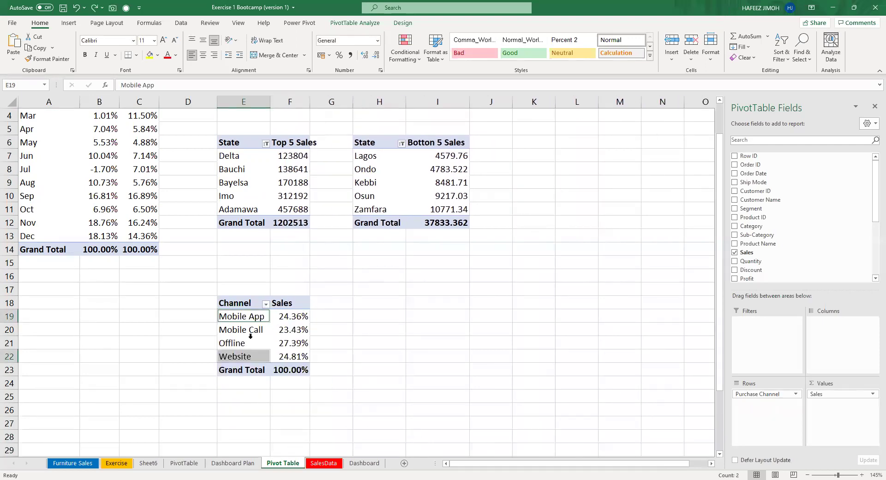
Group the Mobile App and Website channel items together in the Channel pivot.
left_click(397, 358)
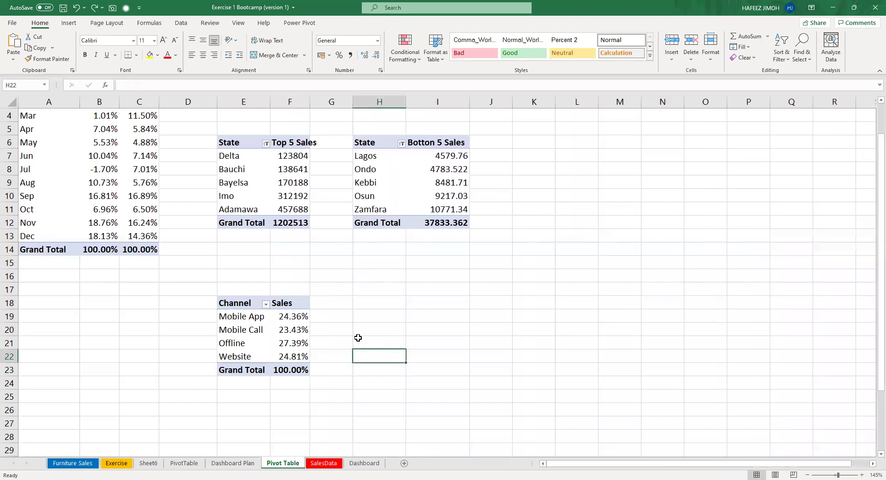
left_click(267, 318)
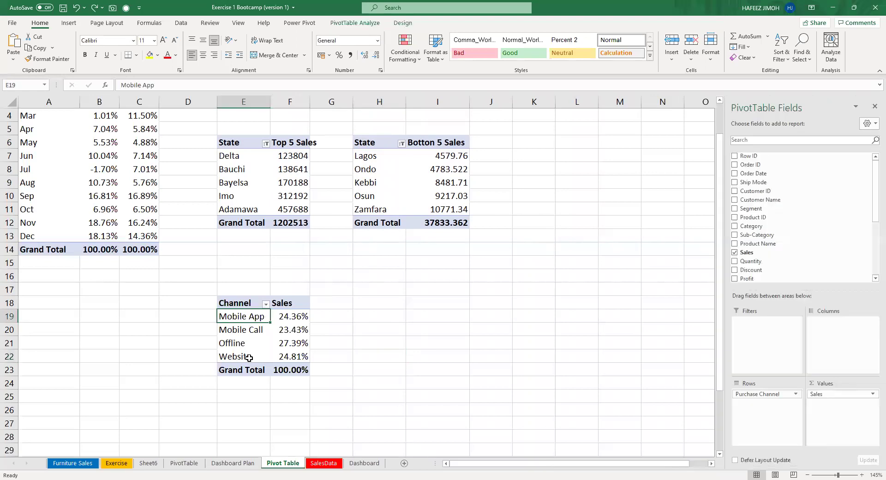
left_click(254, 360, "ctrl")
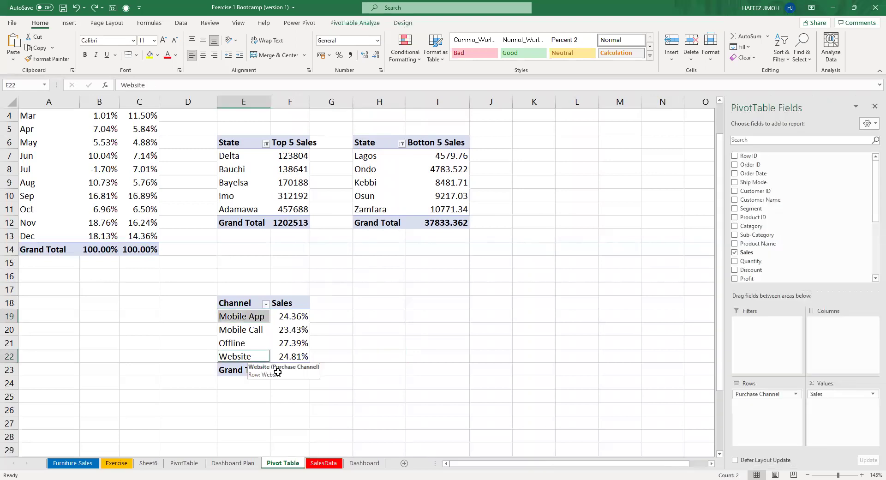
right_click(248, 358)
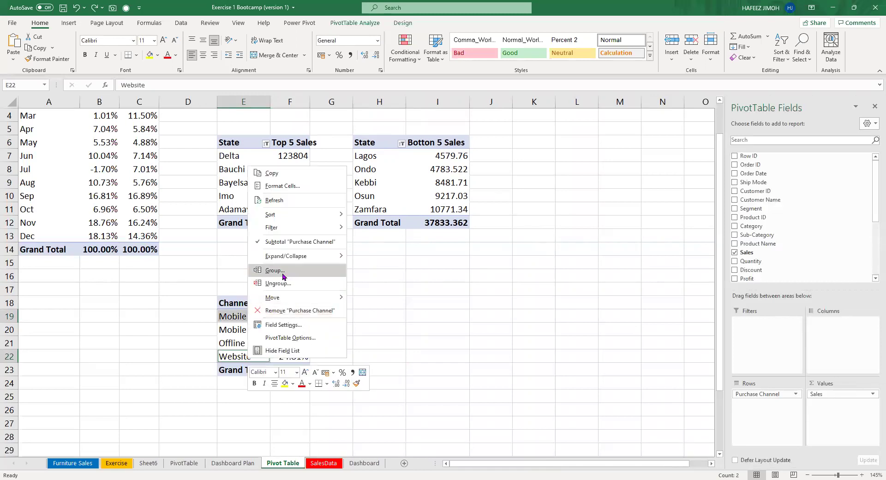
left_click(284, 275)
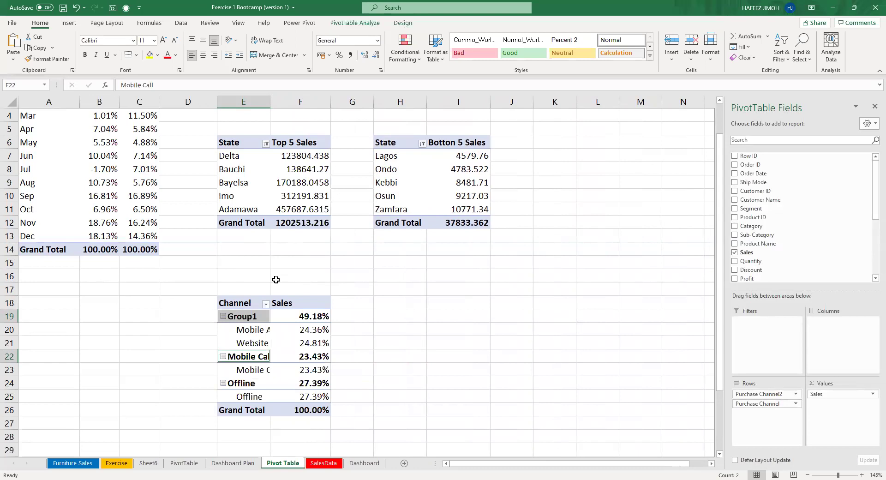
Rename Group1 to 'Internet' and autofit column E to the channel names.
left_click(248, 316)
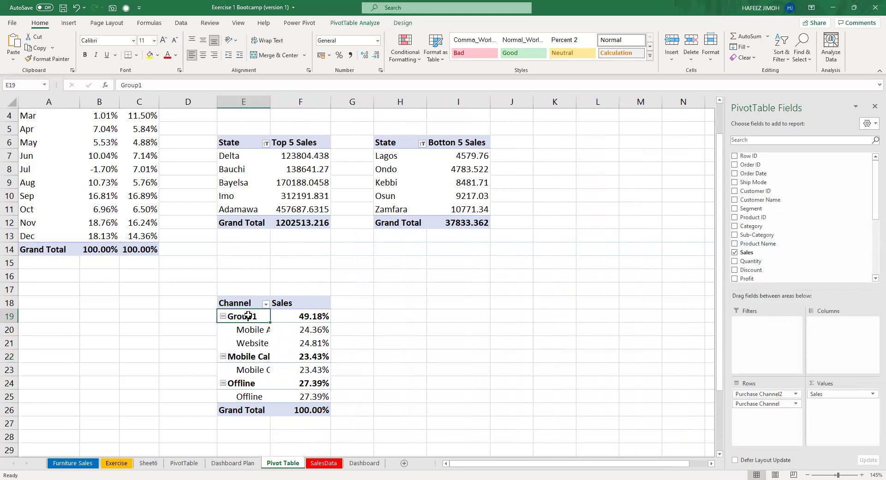
left_click(218, 85)
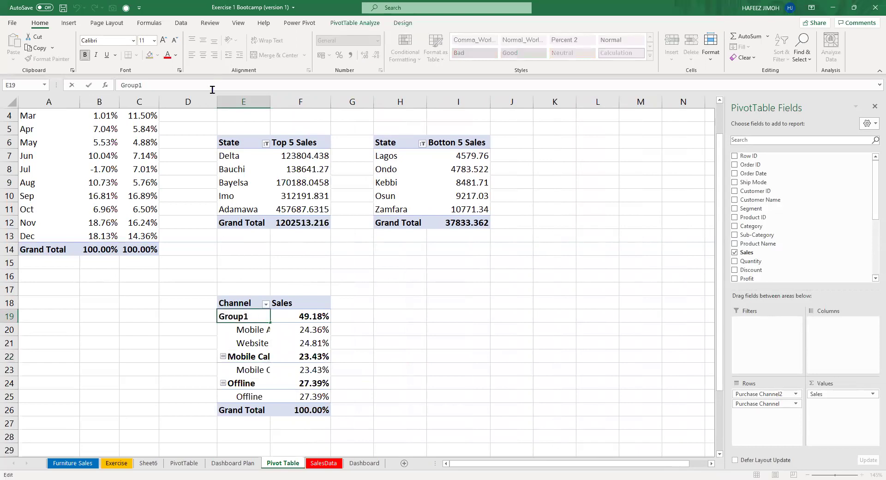
key("BackSpace")
key("BackSpace")
key("BackSpace")
key("BackSpace")
key("BackSpace")
key("BackSpace")
type("U")
key("BackSpace")
key("BackSpace")
type("Internet")
key("Return")
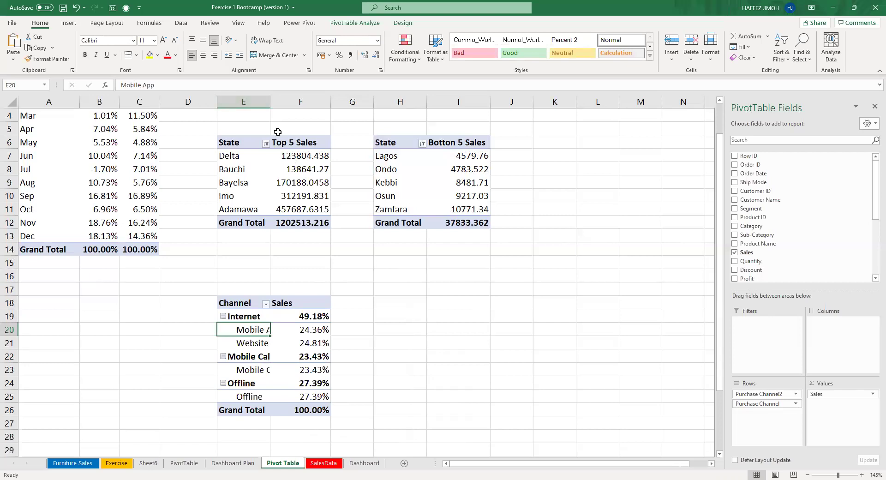
double_click(271, 105)
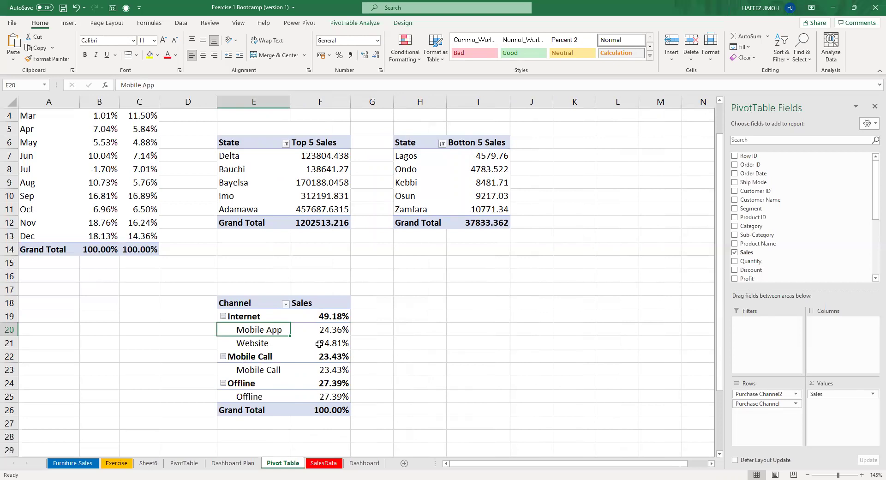
Delete the old channel pie from the Dashboard, then select a Channel pivot cell on Pivot Table.
left_click(364, 463)
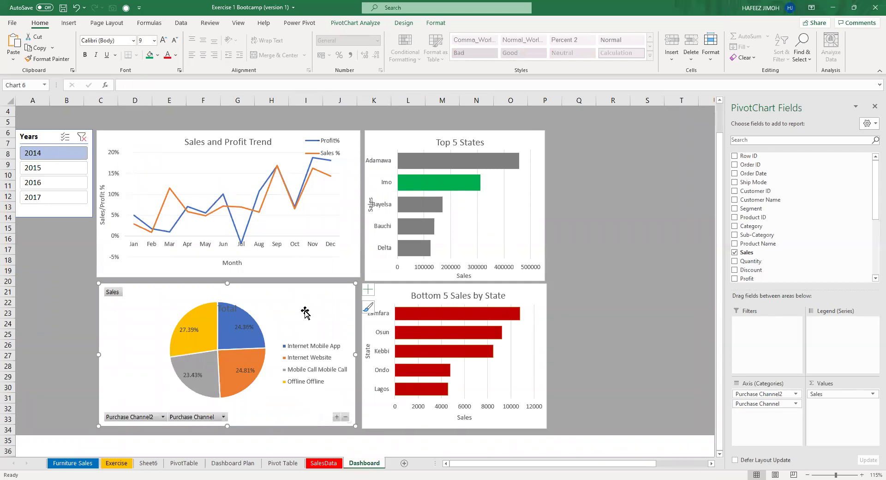
key("Delete")
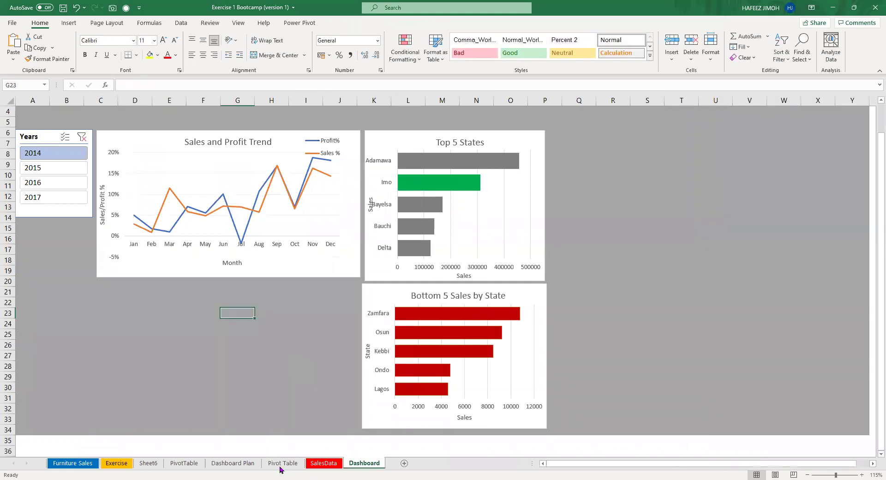
left_click(271, 465)
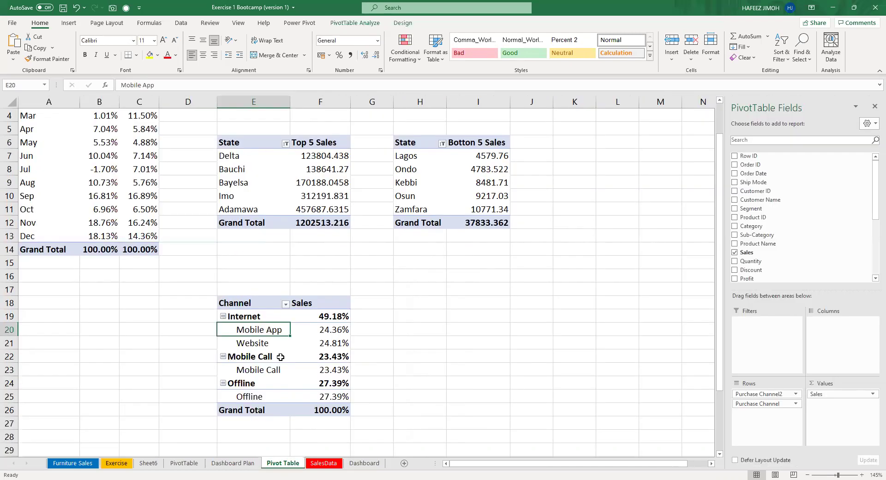
left_click(280, 357)
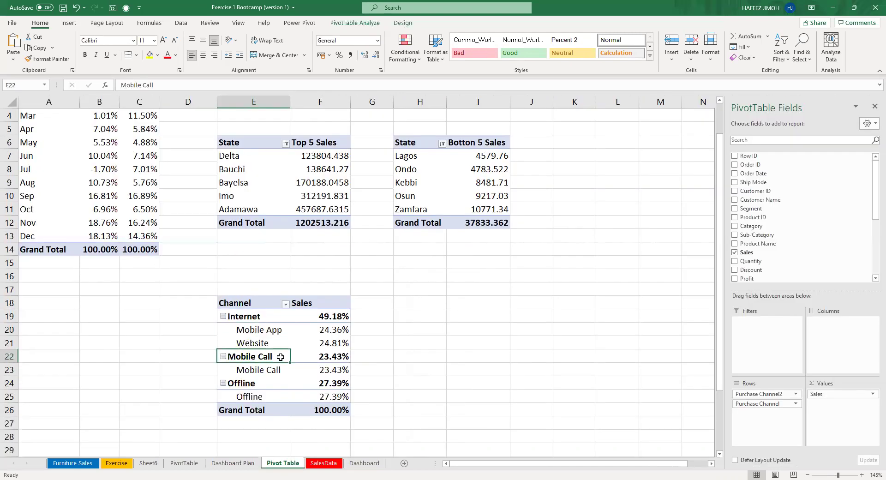
Insert a trial chart from the Channel pivot, preview the pie type, then delete it.
key("alt+F1")
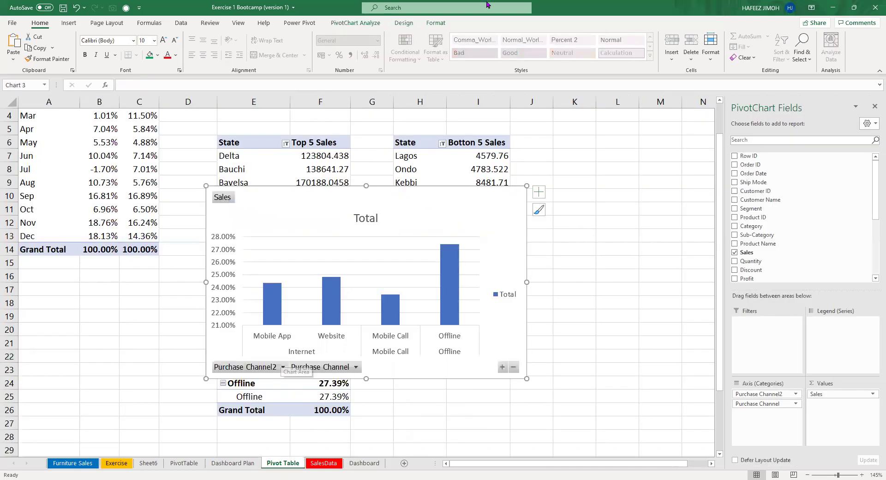
left_click(403, 23)
left_click(500, 48)
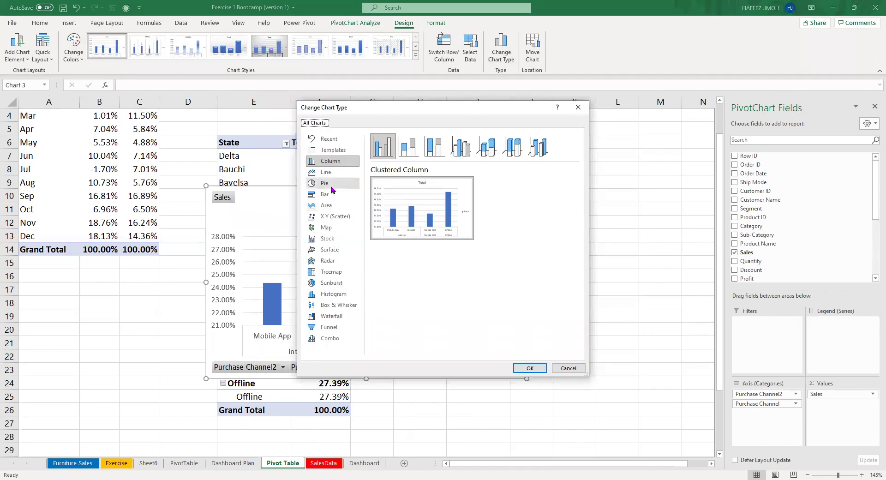
left_click(329, 184)
mouse_move(396, 226)
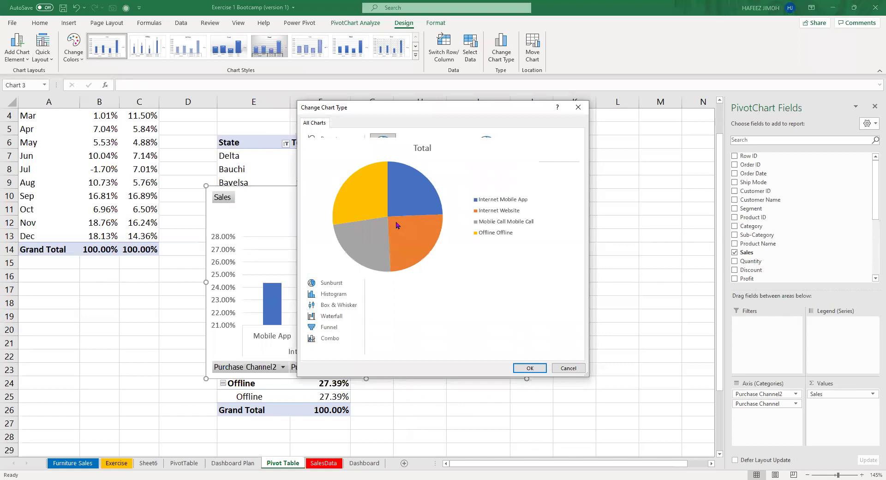
key("Escape")
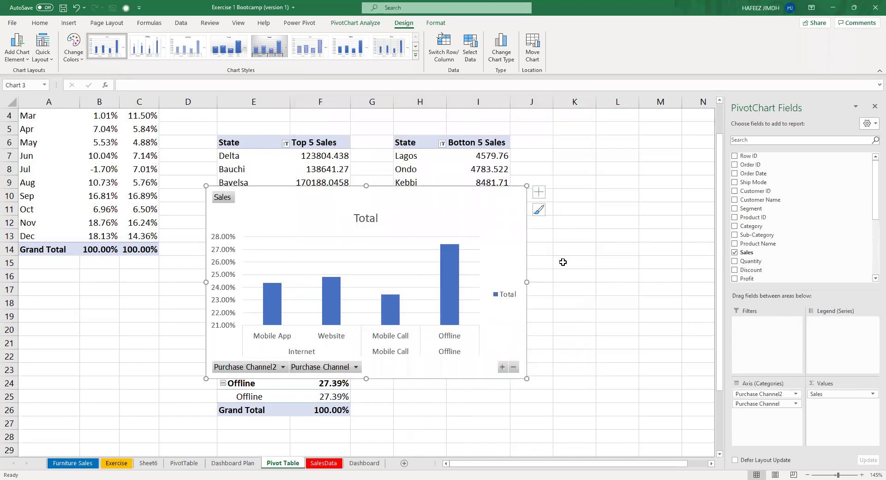
key("Delete")
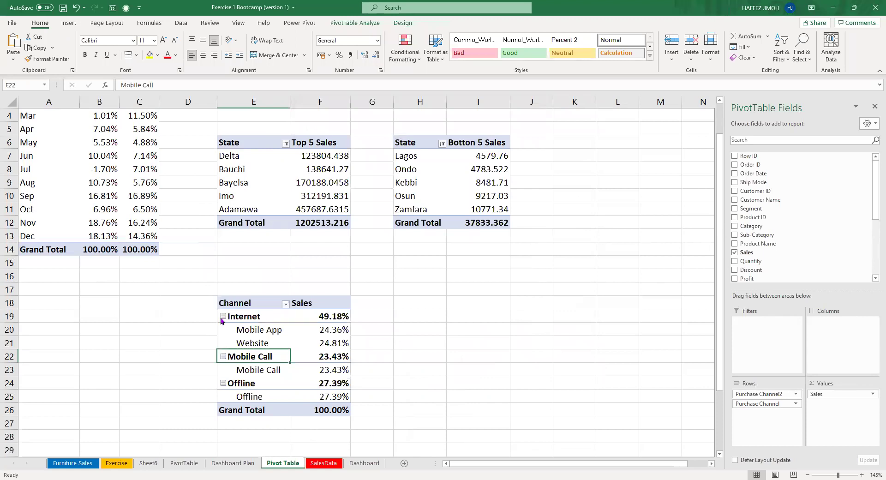
Collapse the Internet, Mobile Call and Offline groups and insert a column PivotChart beside the pivots.
left_click(223, 317)
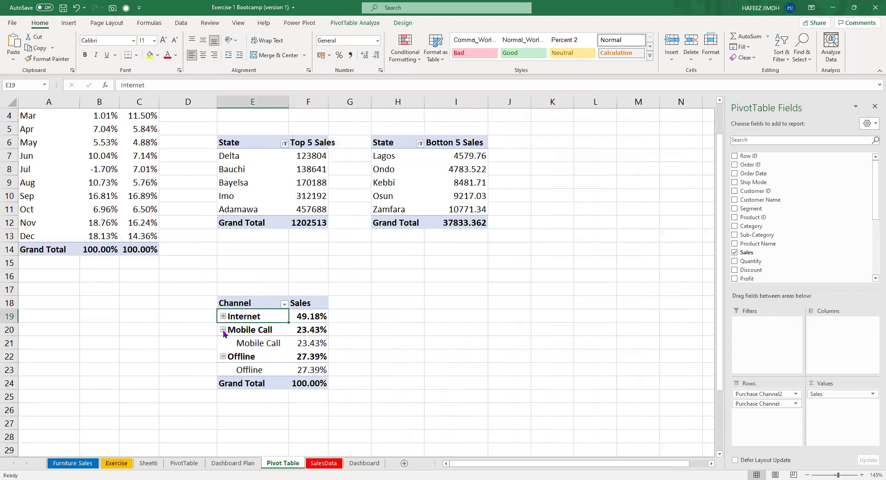
left_click(223, 329)
left_click(223, 344)
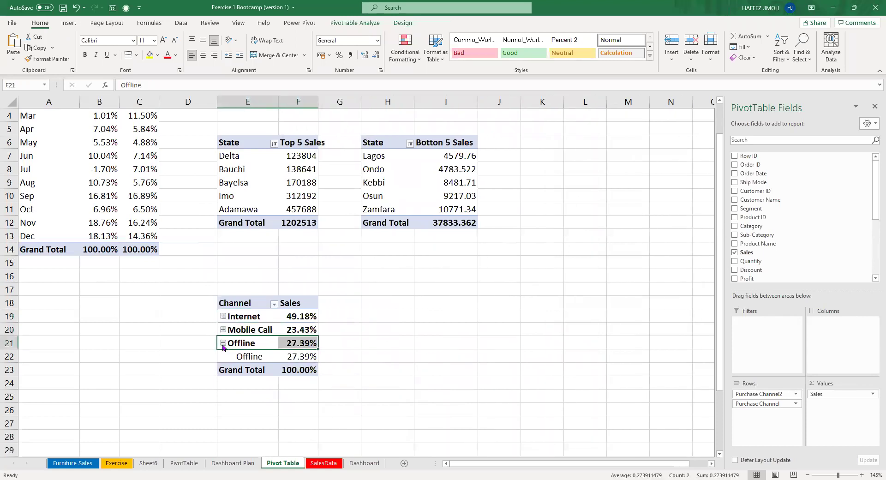
left_click(283, 342)
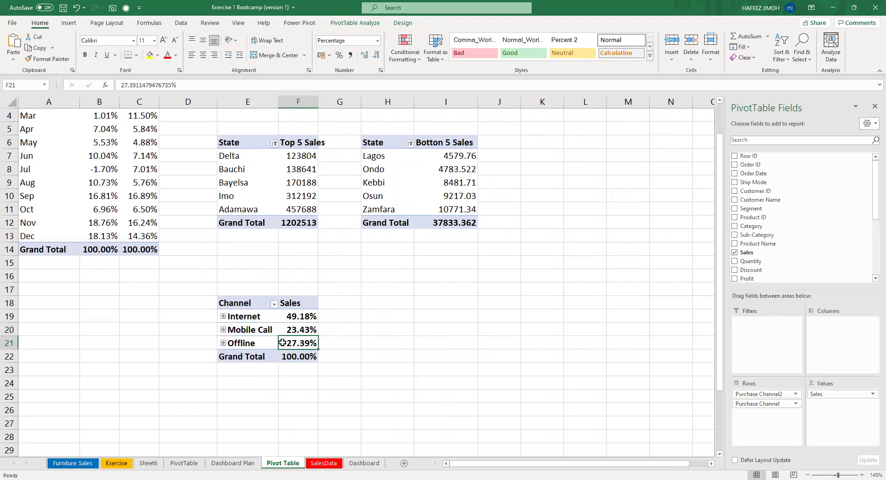
key("alt+F1")
left_click_drag(477, 218, 580, 231)
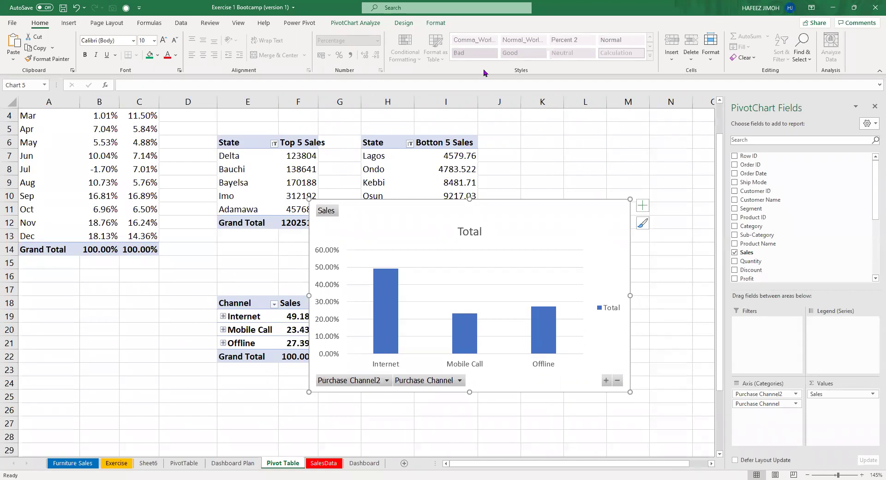
Change the channel PivotChart's type to Pie.
left_click(404, 23)
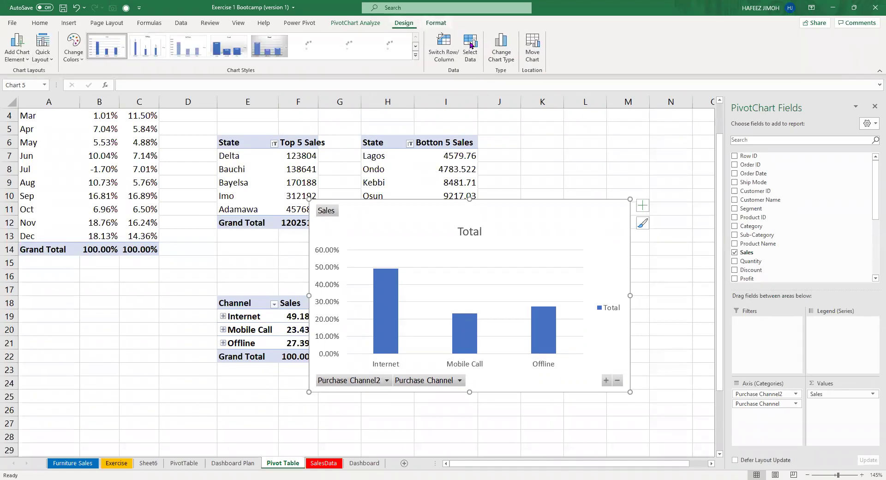
left_click(506, 53)
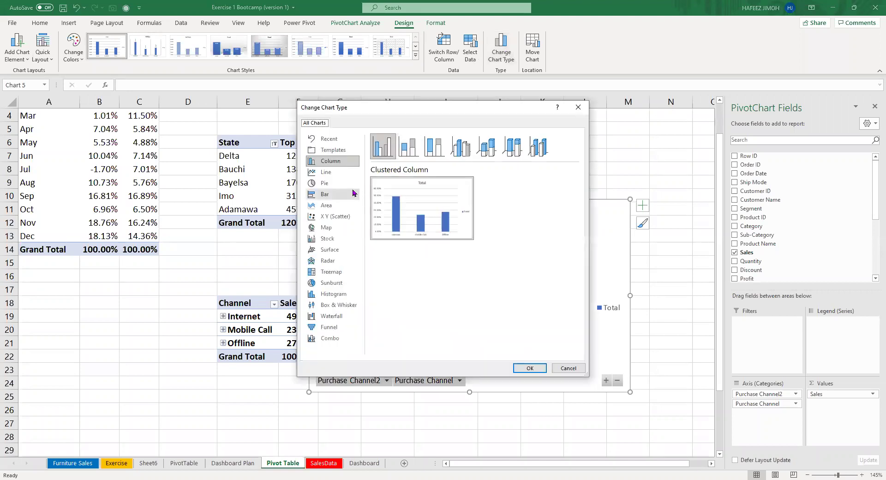
left_click(353, 193)
left_click(332, 171)
left_click(334, 183)
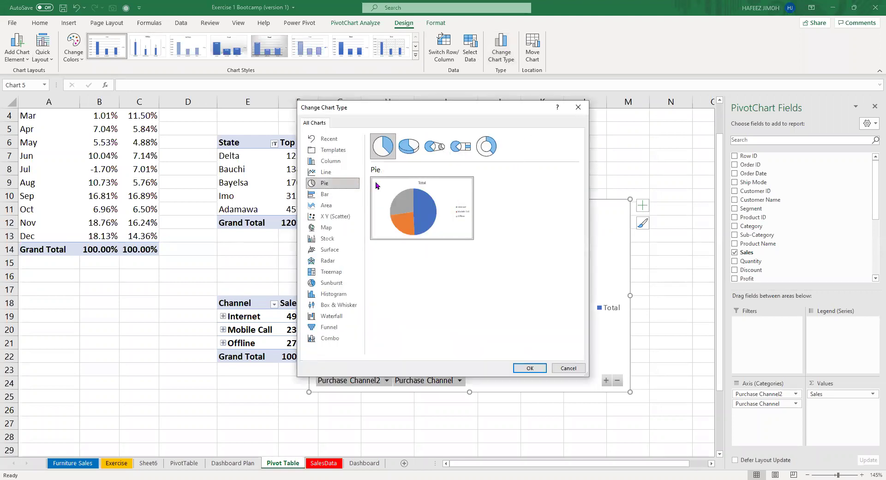
left_click(519, 367)
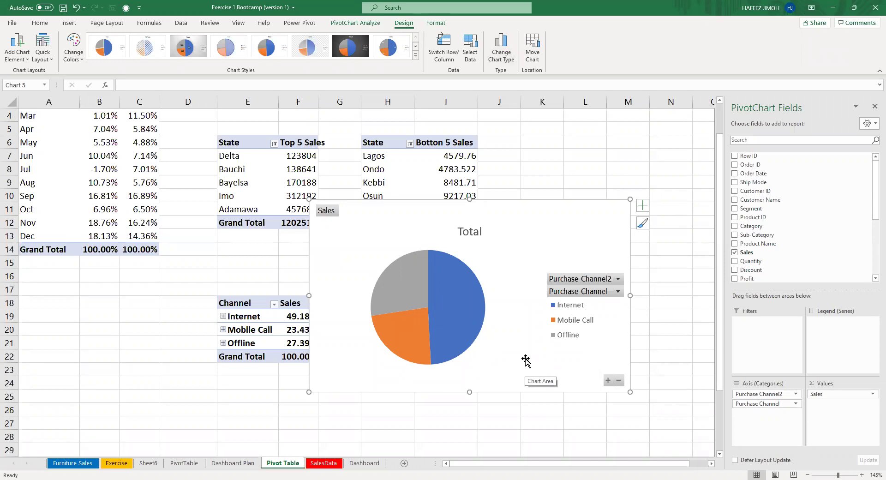
Hide all field buttons on the pie chart and remove it from the Pivot Table sheet.
right_click(598, 291)
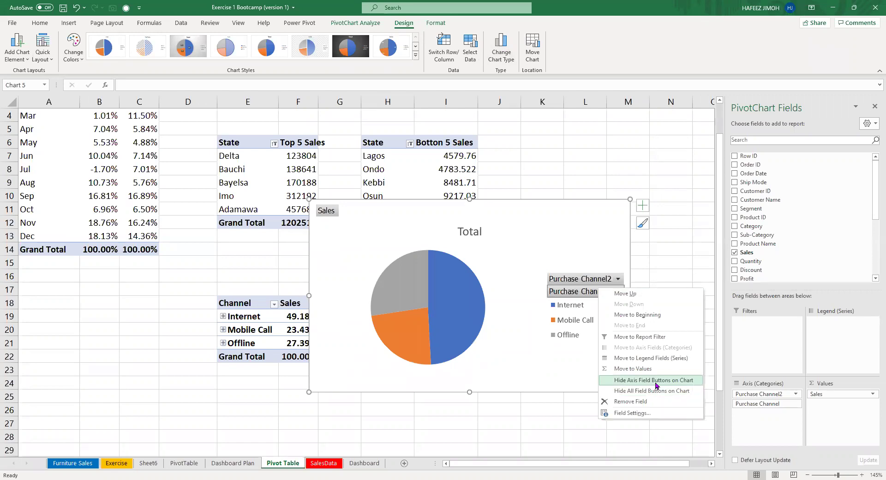
left_click(655, 381)
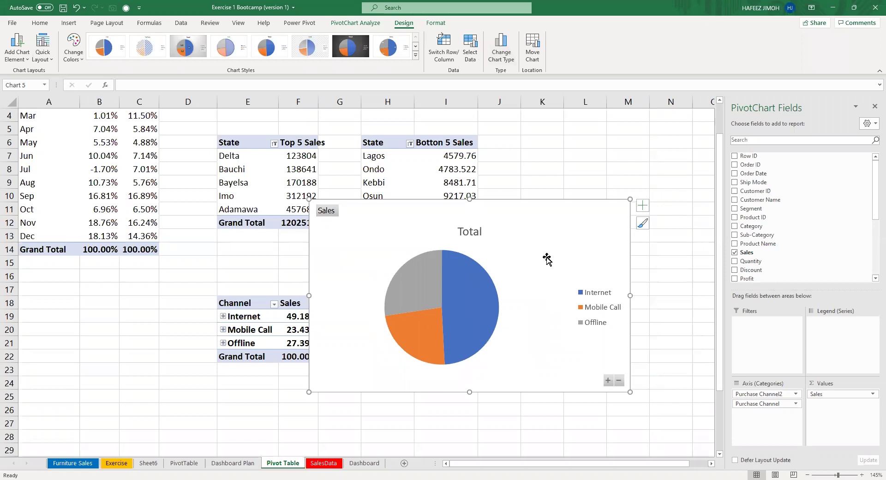
key("Delete")
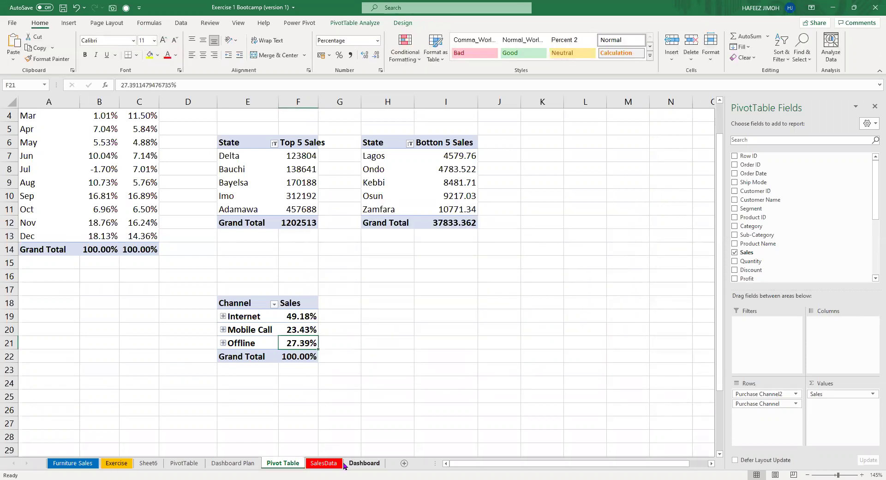
left_click(364, 463)
Paste the channel pie onto the Dashboard below the Sales and Profit Trend chart, sized to fit.
key("ctrl+v")
mouse_move(237, 326)
left_mouse_down()
mouse_move(158, 306)
mouse_move(153, 313)
left_mouse_up()
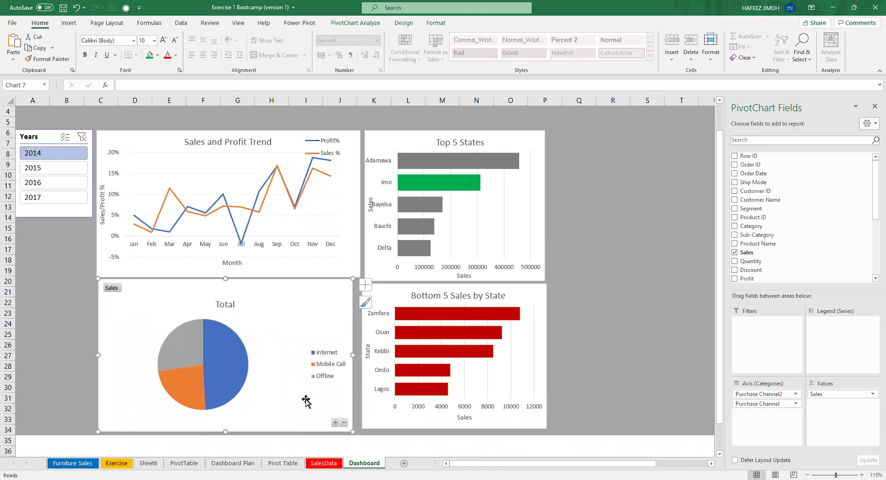
mouse_move(353, 431)
left_mouse_down()
mouse_move(354, 419)
mouse_move(353, 429)
left_mouse_up()
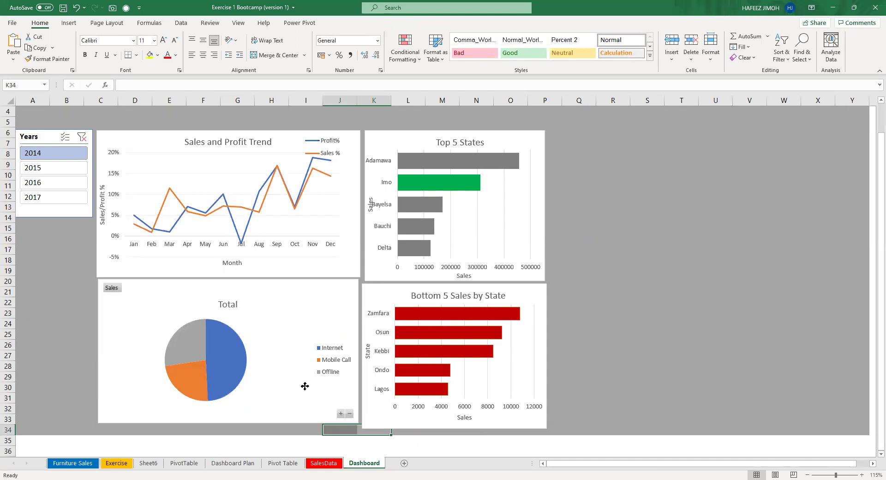
Delete the four-slice pie chart from the Dashboard.
left_click(304, 385)
left_click(342, 414)
left_click_drag(297, 397, 296, 397)
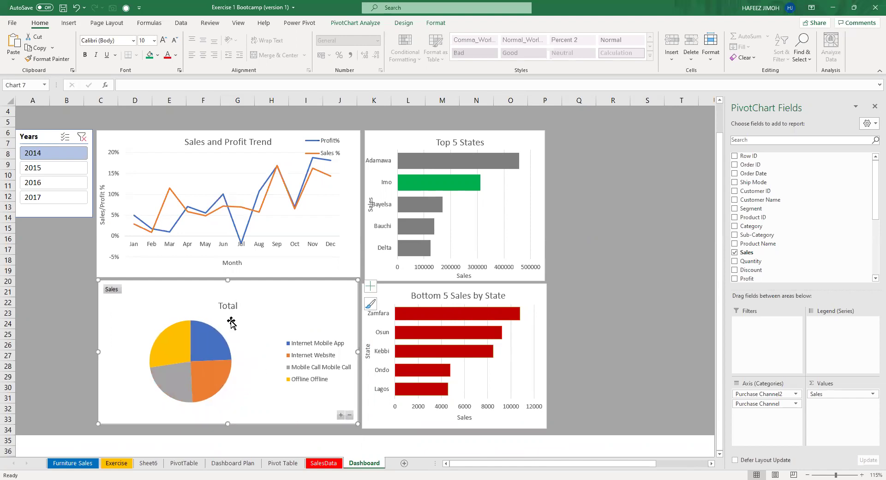
key("Delete")
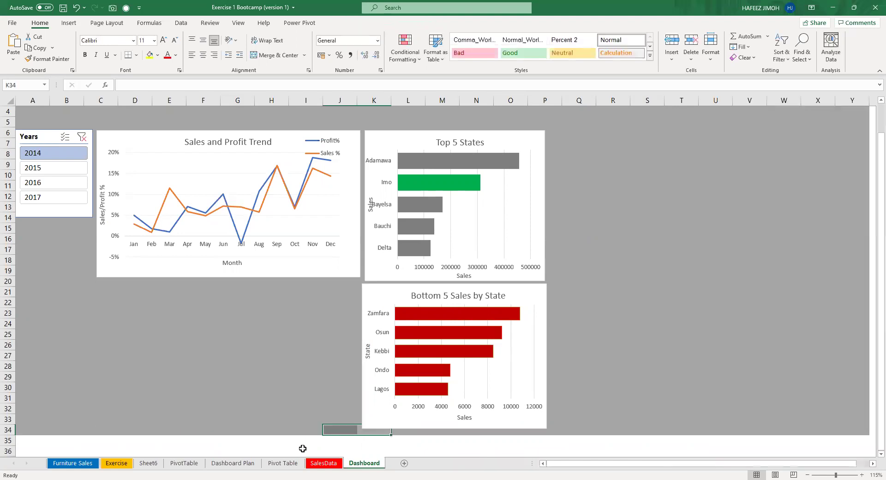
Collapse the Internet, Mobile Call and Offline groups in the Channel pivot.
left_click(283, 464)
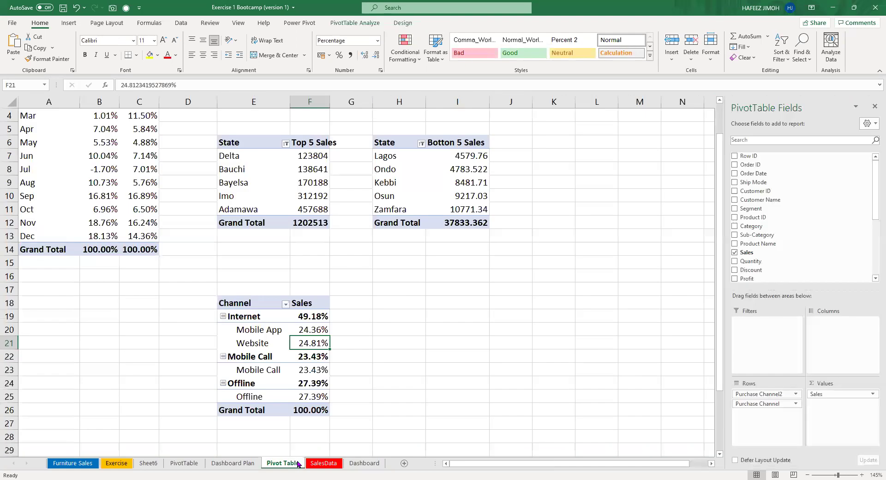
left_click(222, 316)
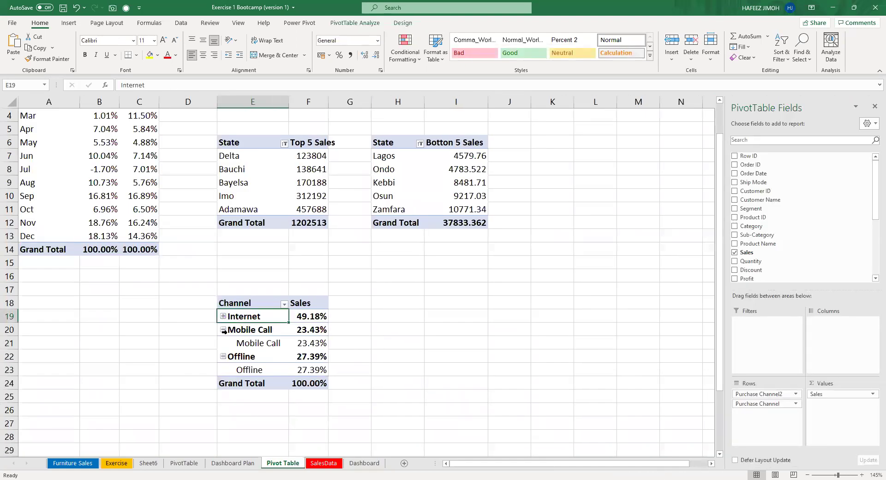
left_click(223, 329)
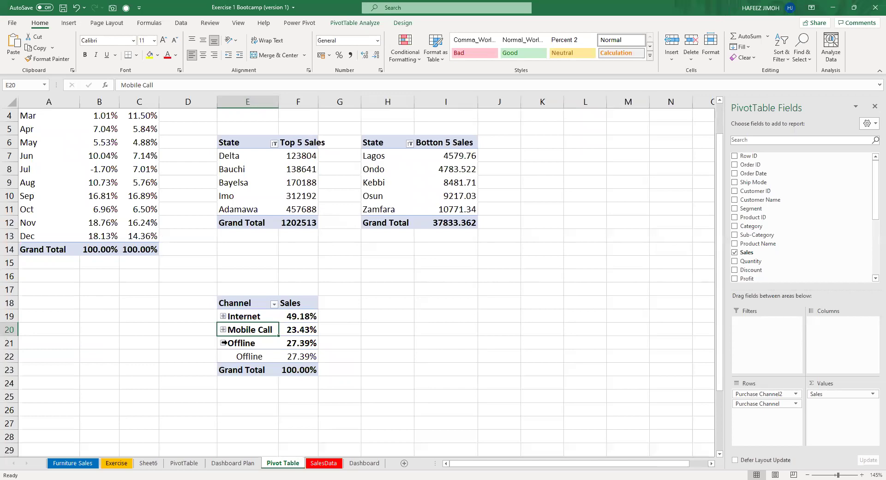
left_click(223, 344)
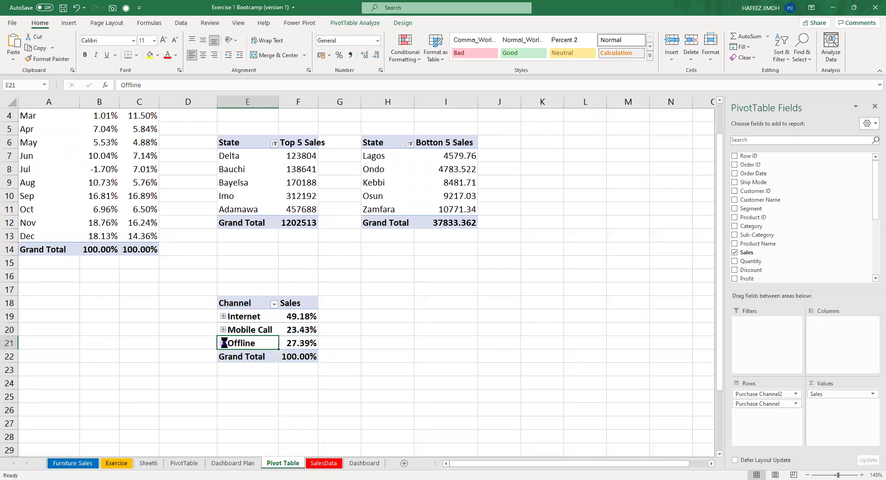
Create a new PivotChart from the Channel pivot, change it to Pie, and cut it.
key("alt+F1")
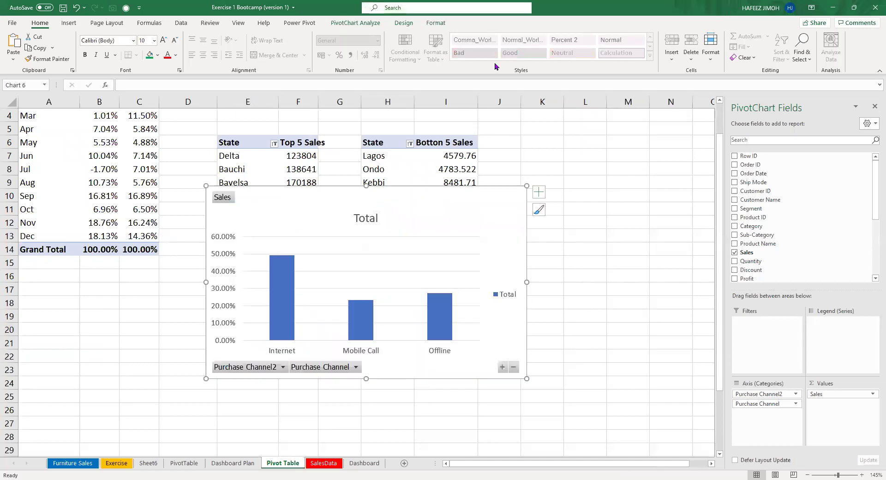
left_click(403, 23)
left_click(506, 59)
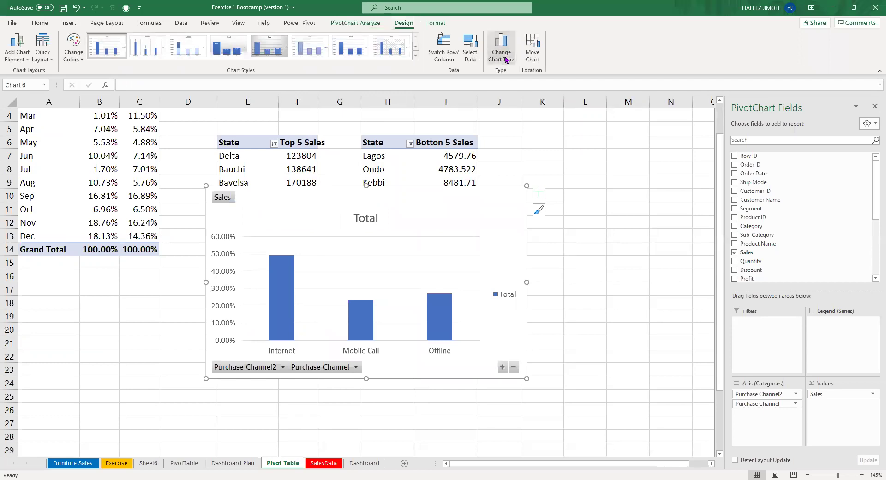
left_click(332, 183)
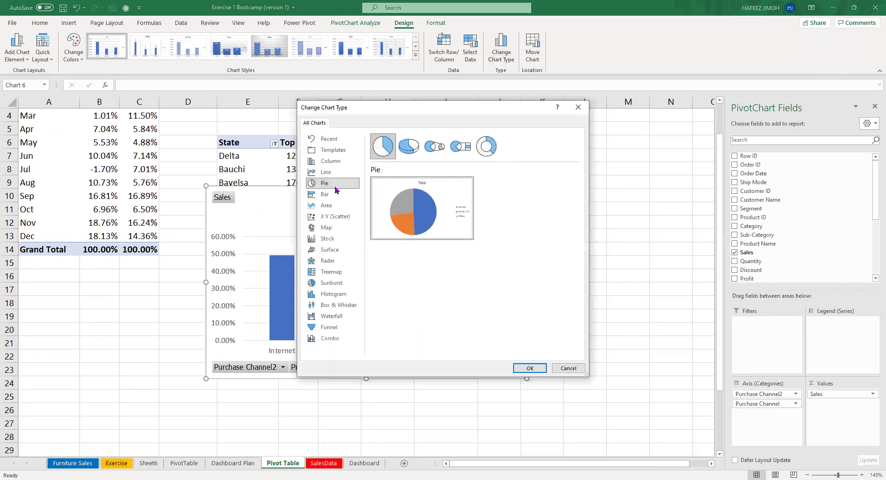
left_click(529, 372)
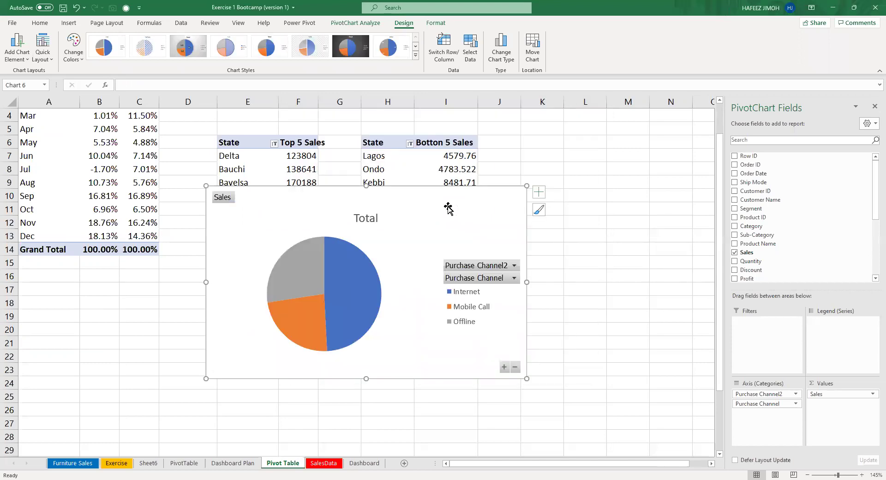
key("ctrl+x")
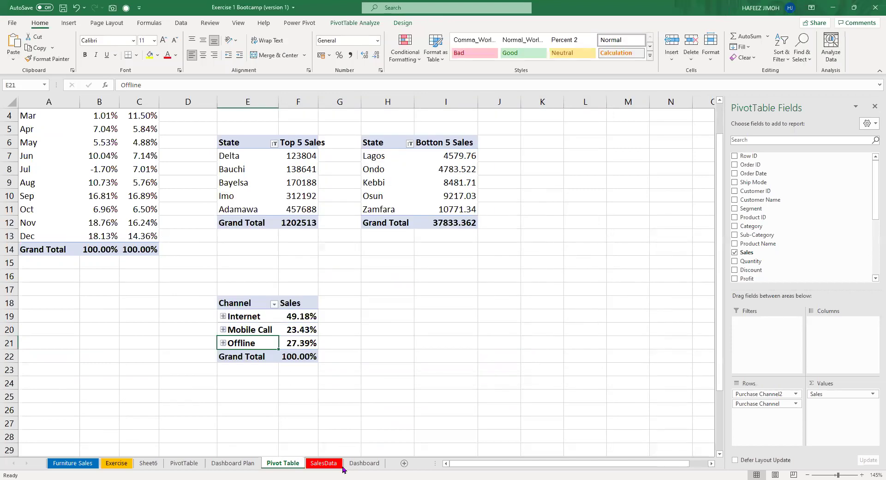
left_click(369, 465)
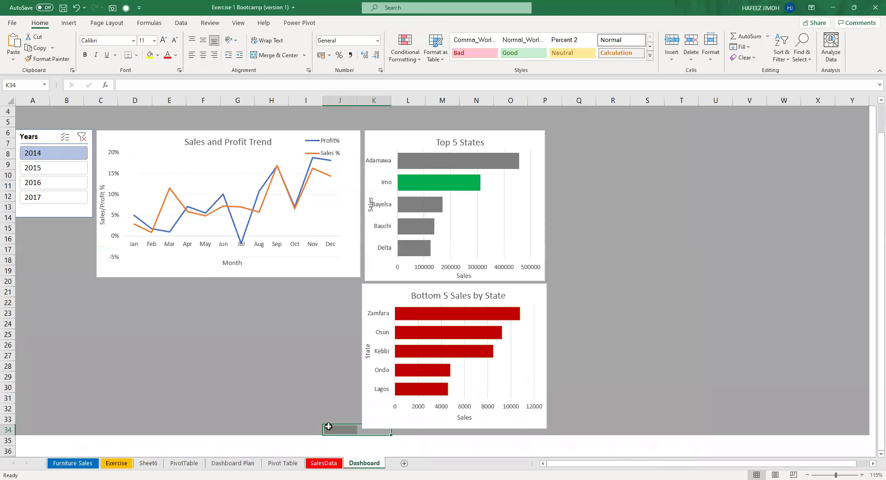
Paste the three-slice pie under the trend chart, enlarge it to fill the space, and select its title.
key("ctrl+v")
left_click_drag(277, 352, 157, 292)
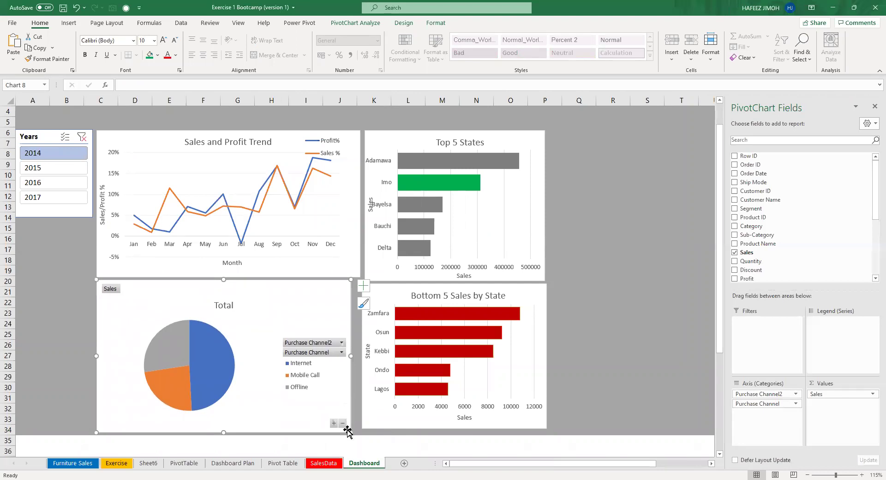
left_click_drag(353, 428, 360, 426)
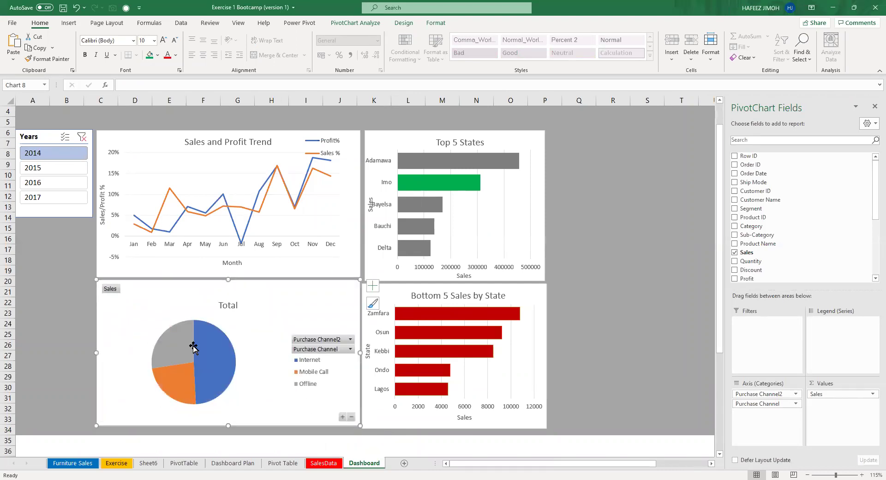
left_click_drag(226, 294, 228, 292)
left_click(229, 301)
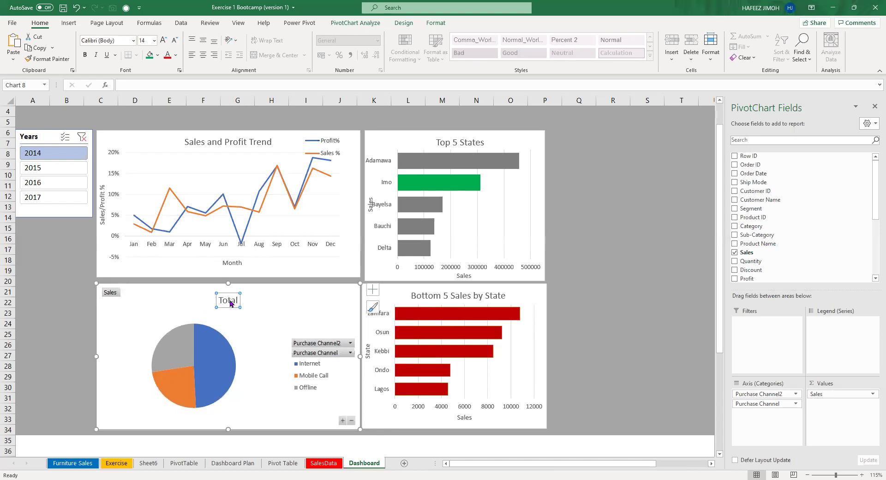
double_click(231, 303)
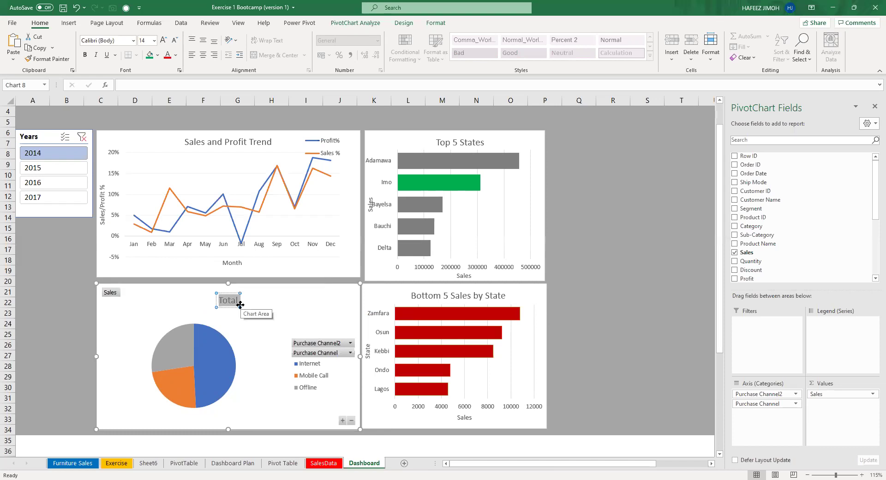
Title the pie 'Market Share by Purchasing channel' and hide its field buttons.
type("Market Sh")
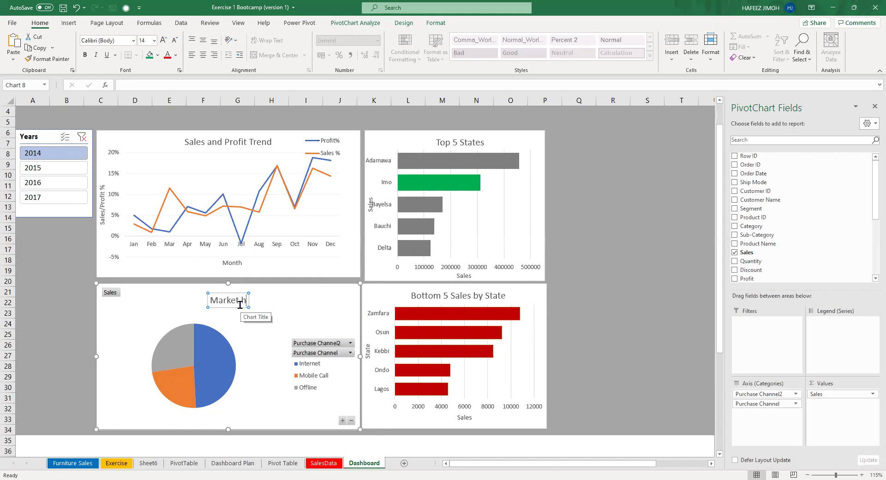
type("are by Purchasing chab")
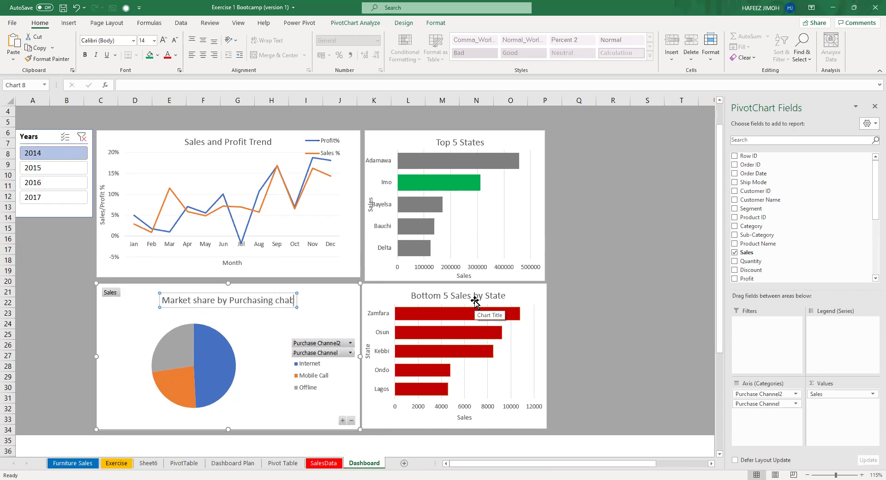
key("BackSpace")
key("BackSpace")
type("annel")
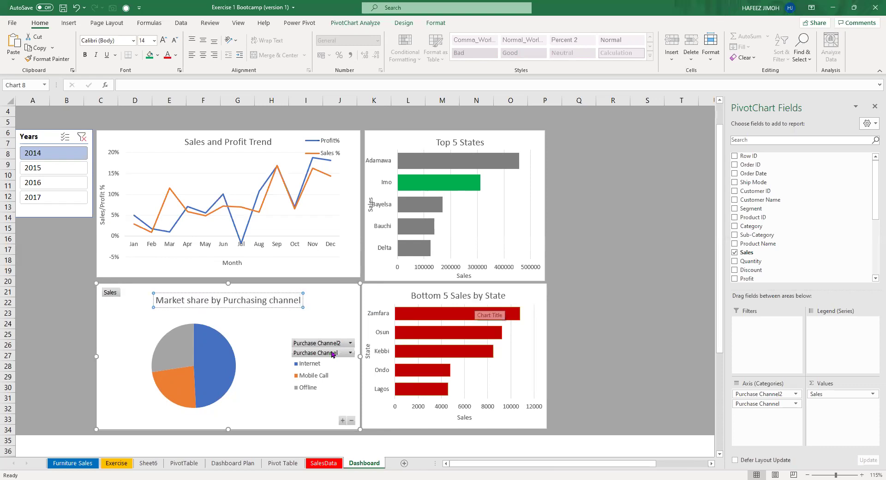
right_click(319, 354)
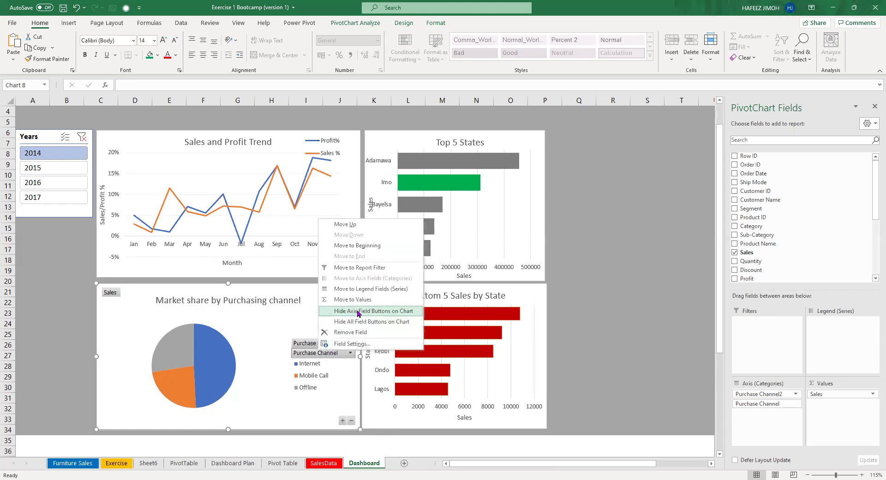
left_click(358, 311)
Nudge the pie slightly up and left within its chart area.
left_click(236, 344)
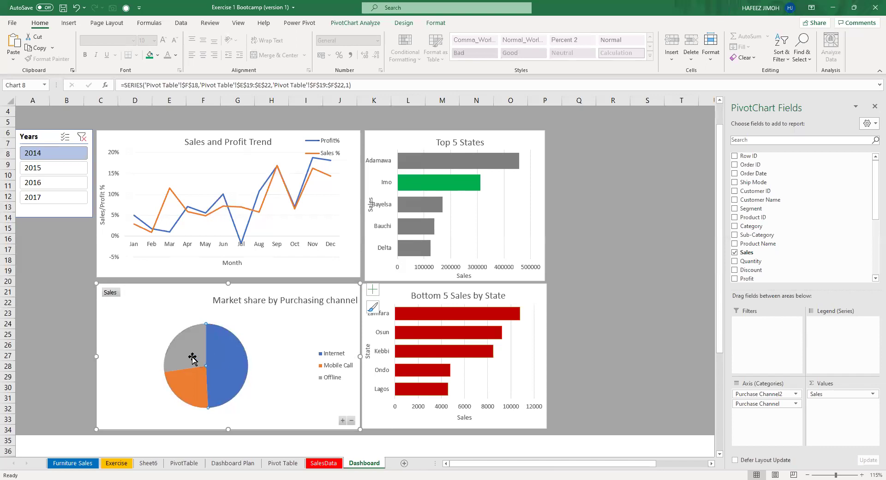
mouse_move(200, 387)
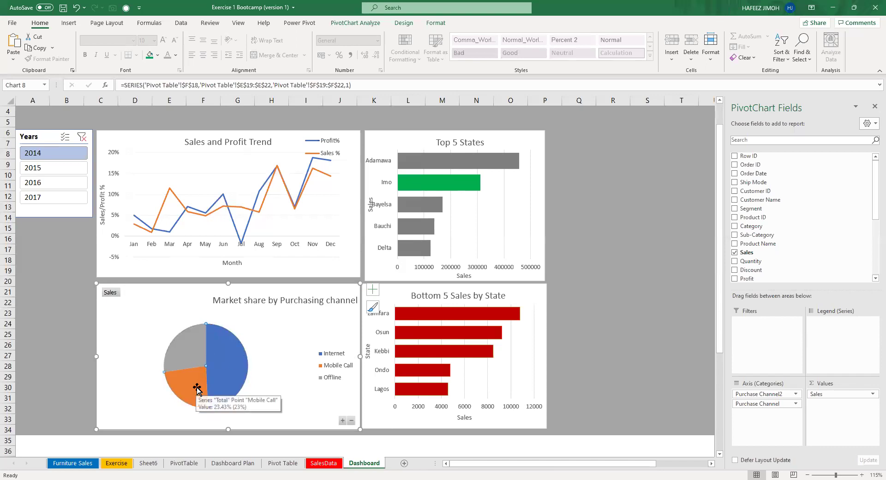
left_click_drag(267, 383, 276, 384)
left_click(276, 384)
left_click(315, 367)
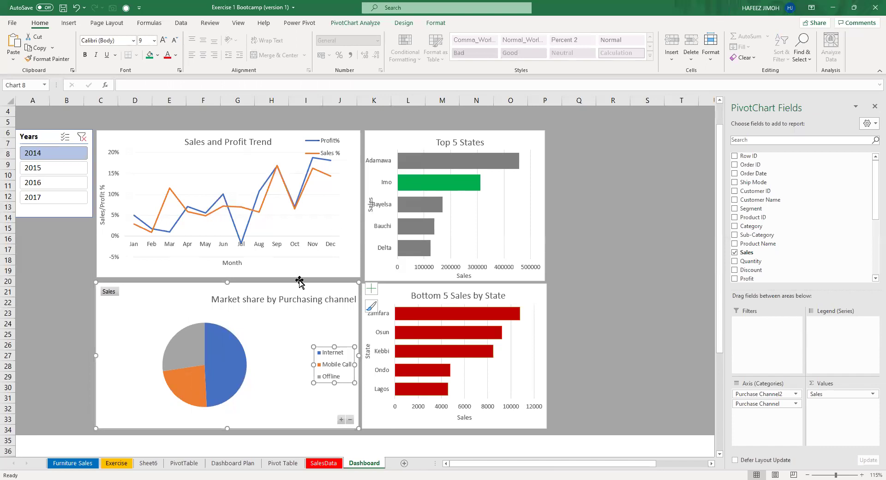
left_click(202, 356)
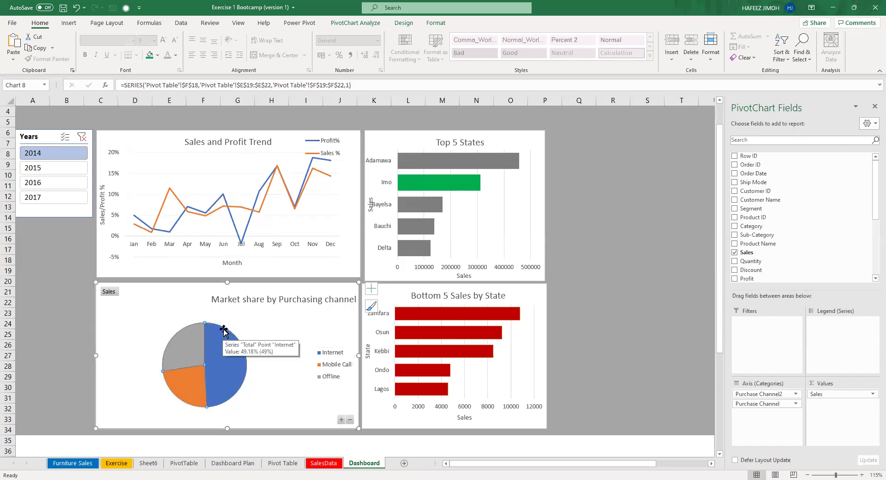
Move the chart title back to the centre above the pie.
left_click(272, 299)
left_click_drag(284, 292, 232, 290)
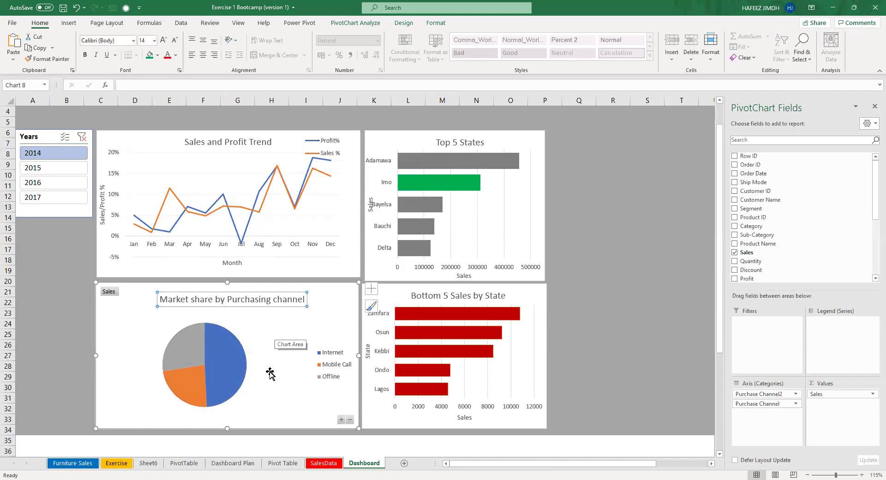
left_click(239, 364)
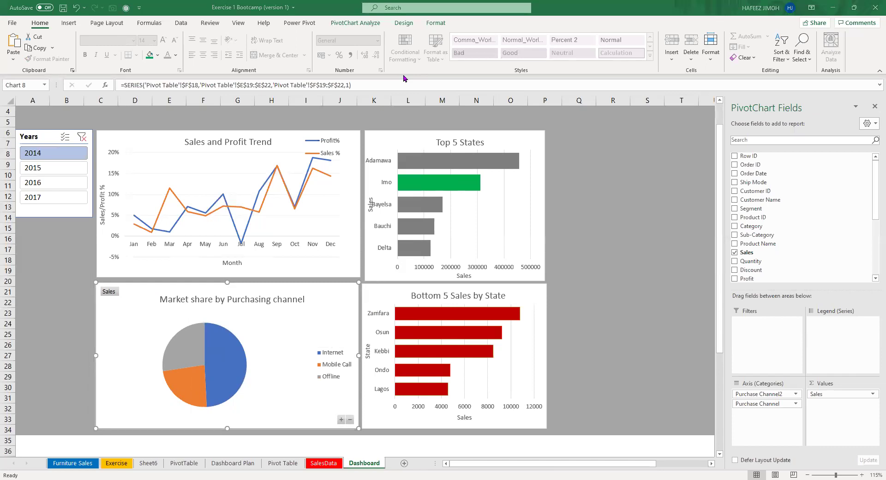
Open the Format Data Point pane for the pie's Internet slice (0° angle, 0% explosion).
left_click(289, 346)
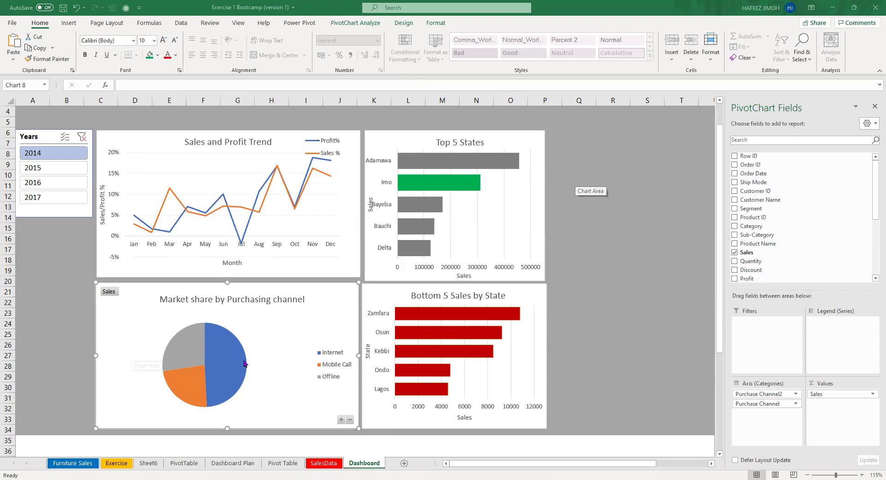
mouse_move(239, 362)
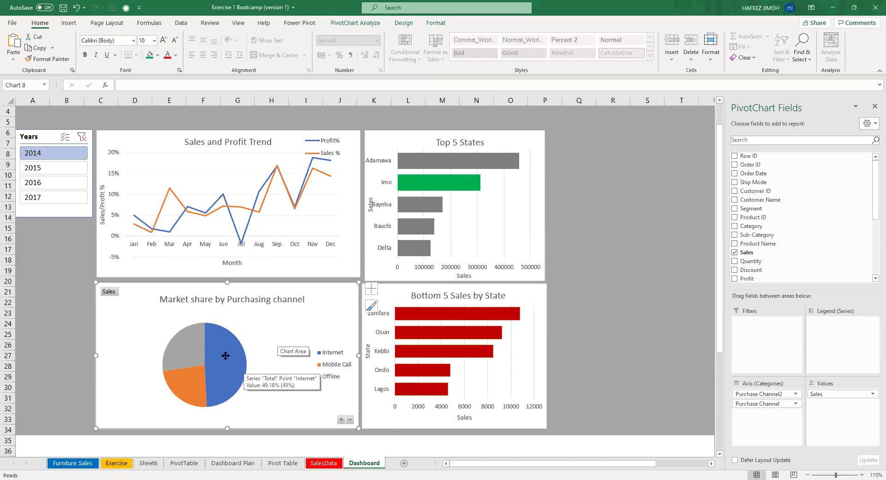
left_click(226, 355)
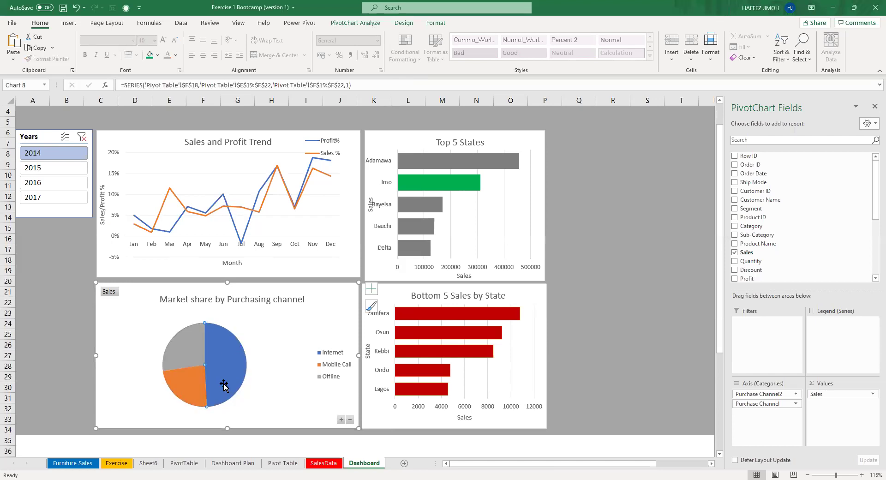
left_click(193, 359)
mouse_move(234, 341)
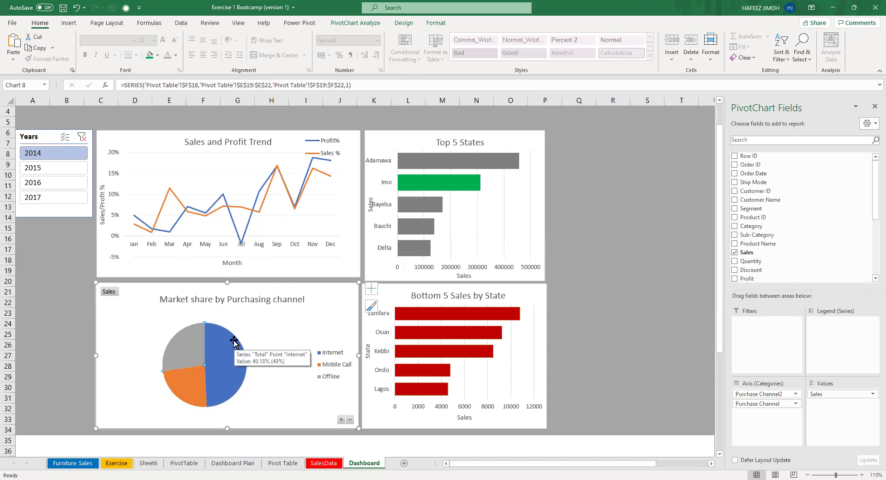
right_click(229, 353)
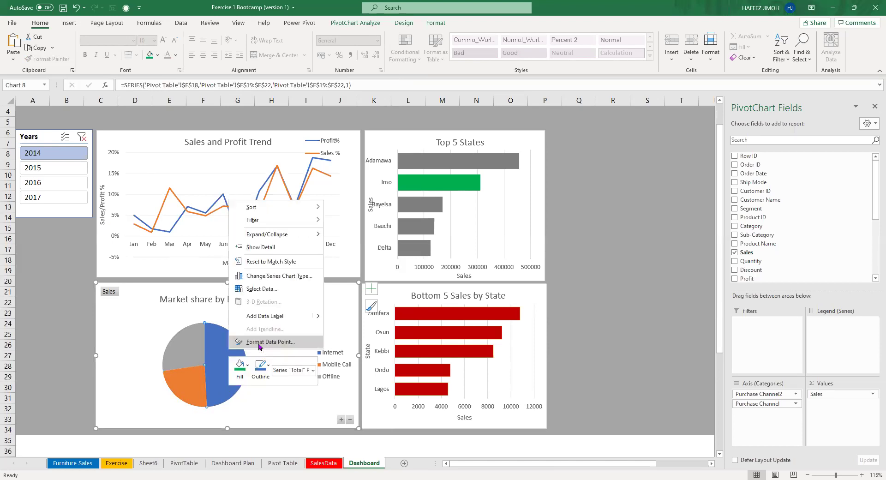
left_click(270, 342)
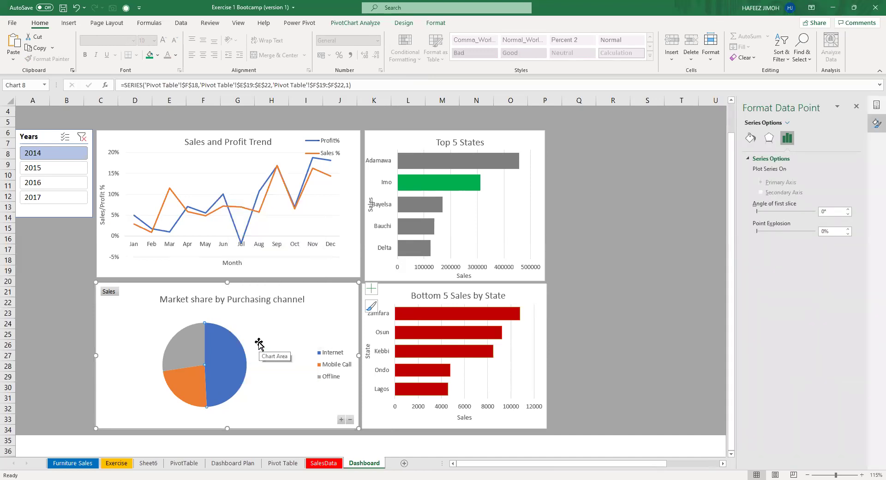
mouse_move(246, 354)
Add Outside End data labels to the pie: Internet 49.18%, Mobile Call 23.43%, Offline 27.39%.
left_click(372, 289)
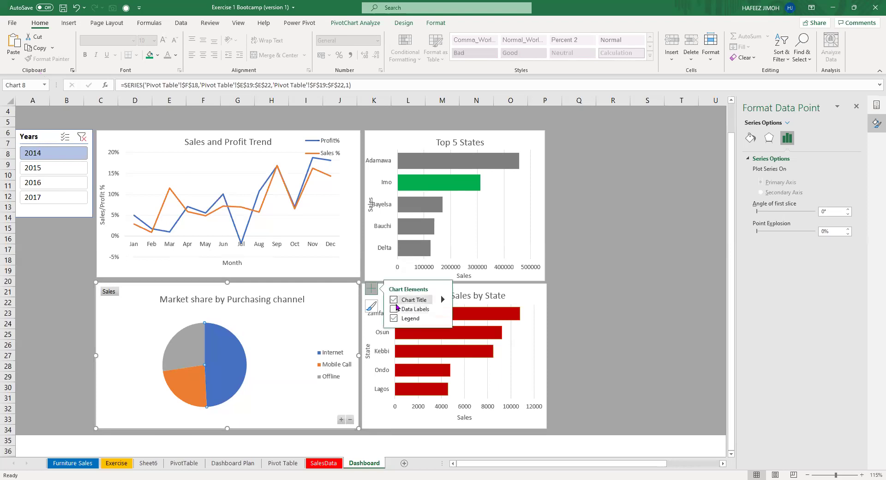
left_click(394, 309)
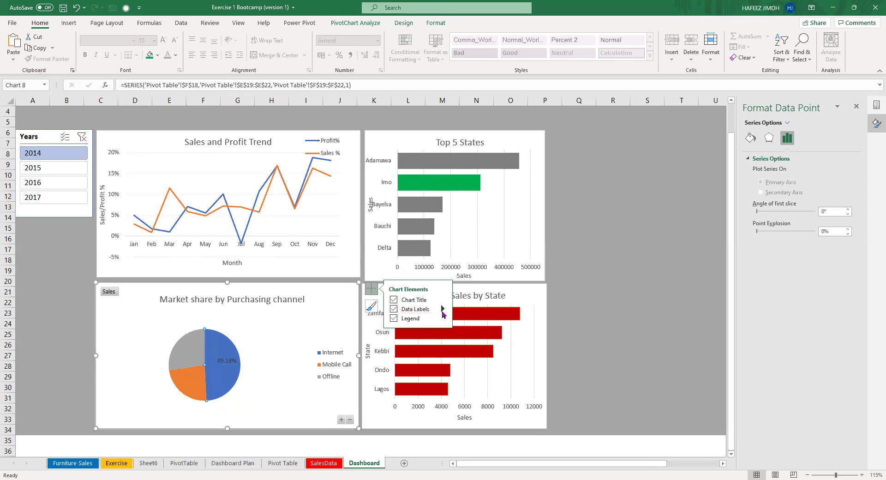
left_click(442, 313)
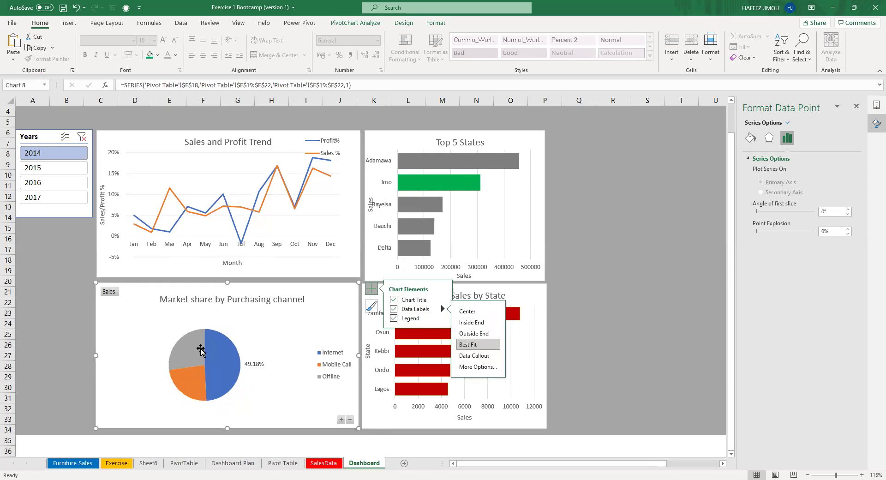
left_click(394, 310)
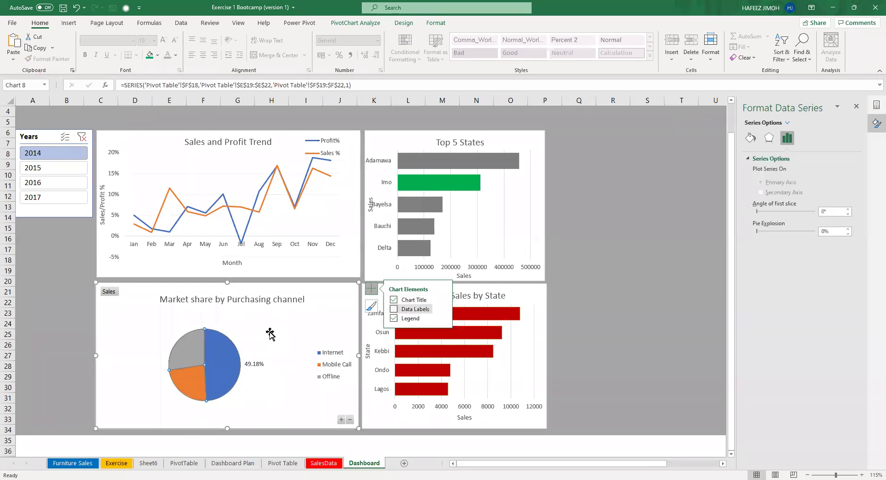
left_click(170, 352)
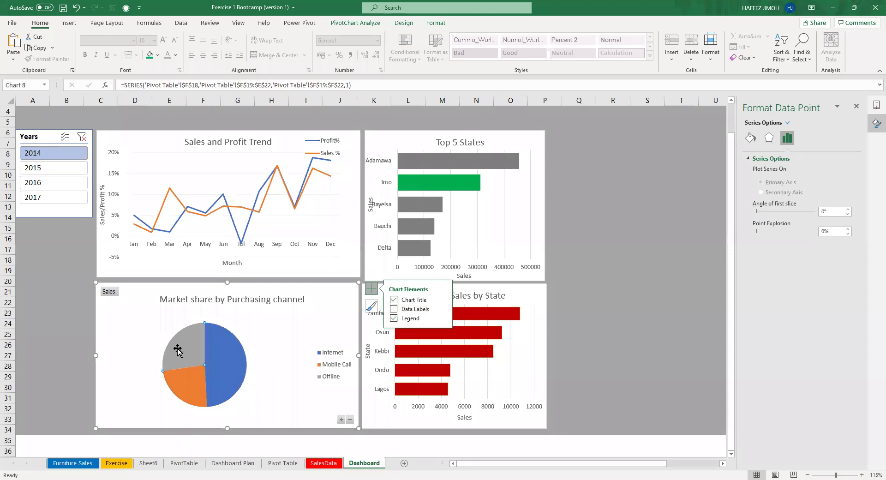
key("Escape")
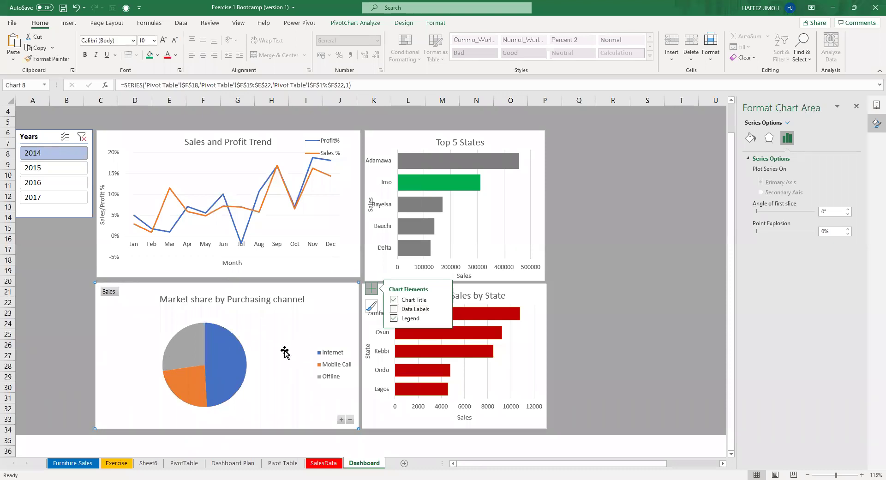
left_click(286, 352)
left_click(237, 370)
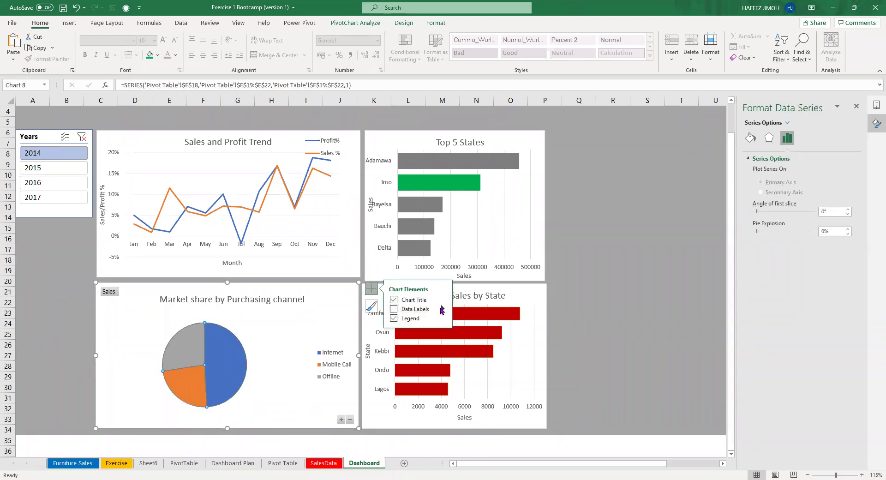
left_click(442, 308)
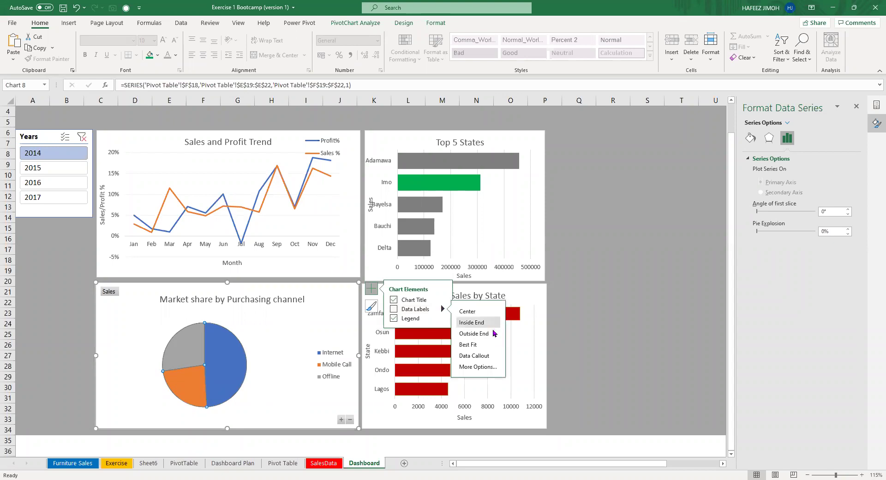
left_click(489, 371)
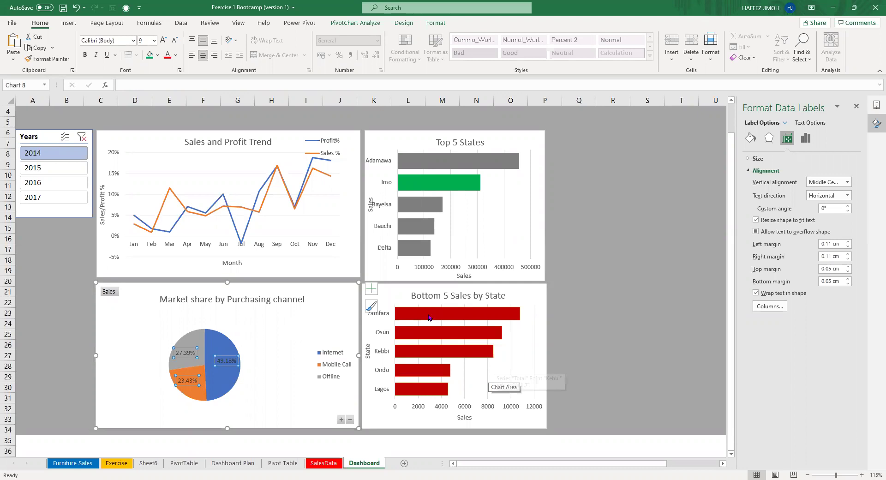
left_click(371, 289)
left_click(442, 310)
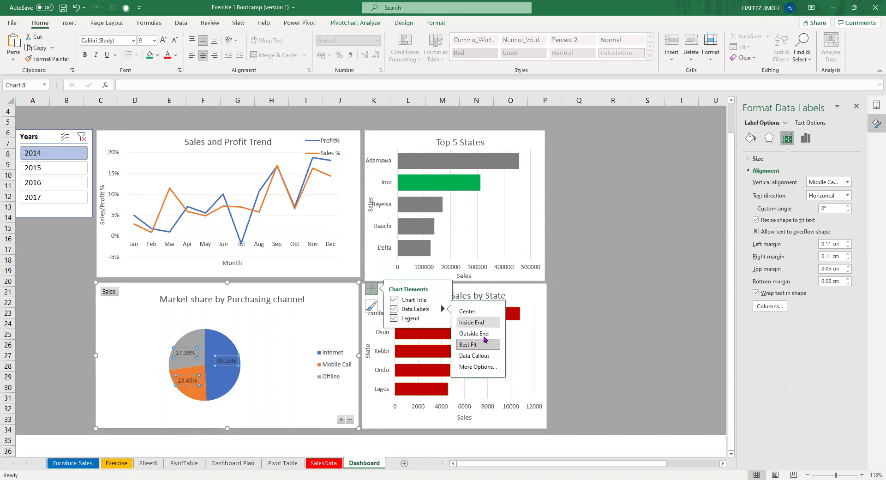
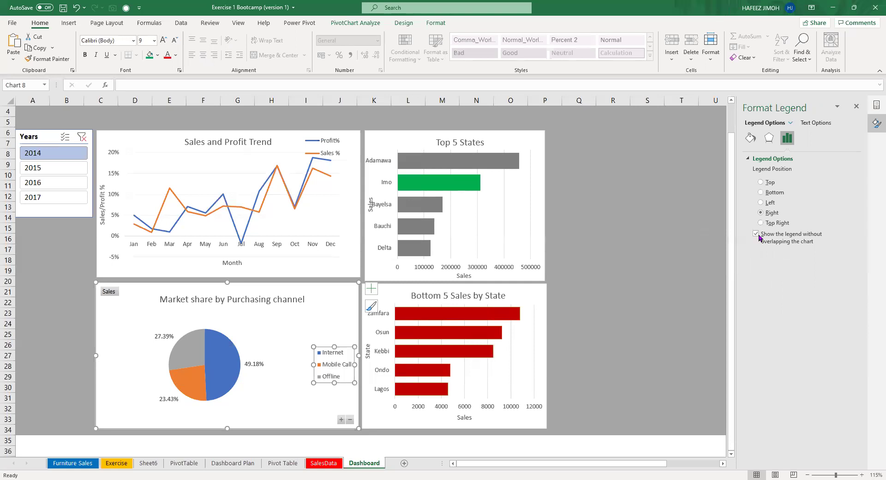
Leave the pie legend's no-overlap option on, select the Internet slice, then go to Dashboard Plan.
left_click(756, 234)
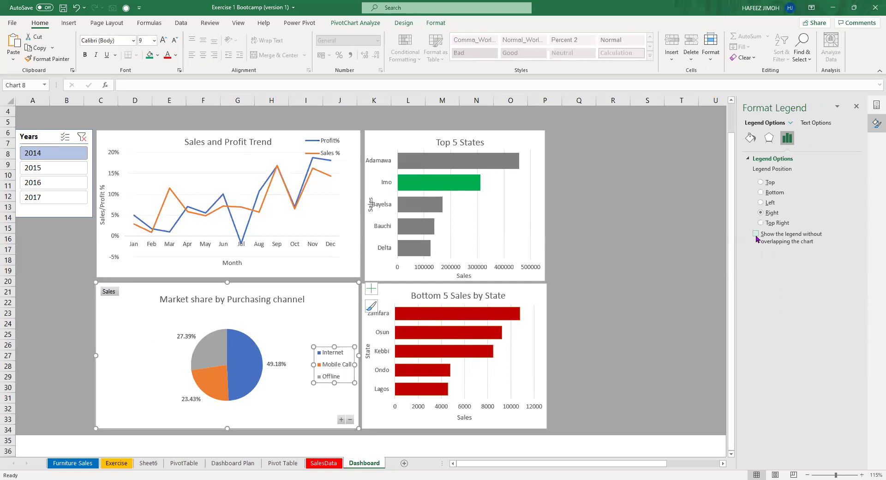
left_click(756, 234)
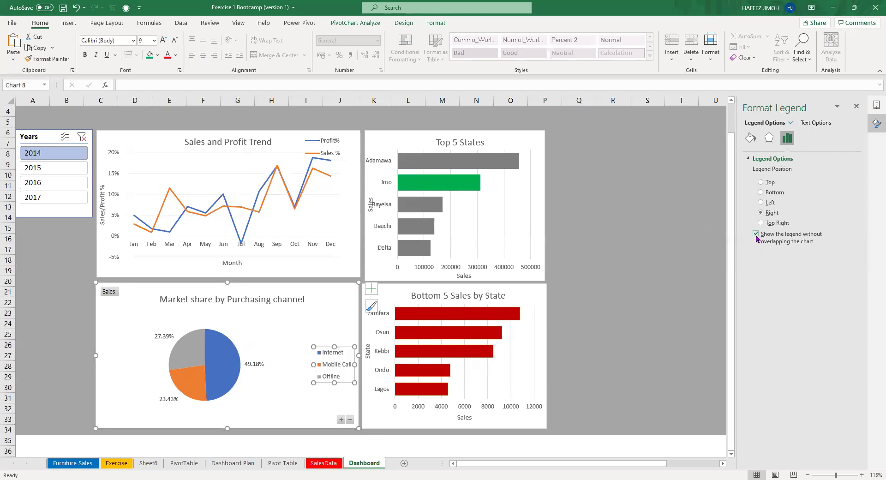
left_click(253, 325)
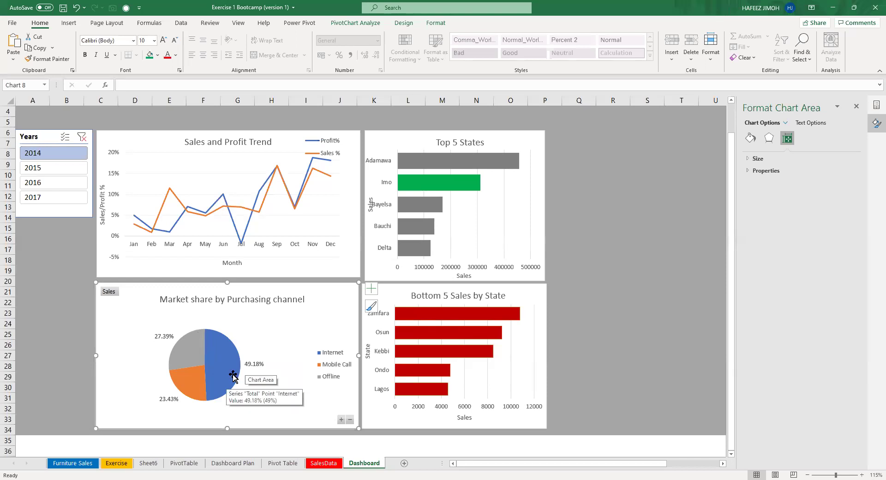
left_click(221, 362)
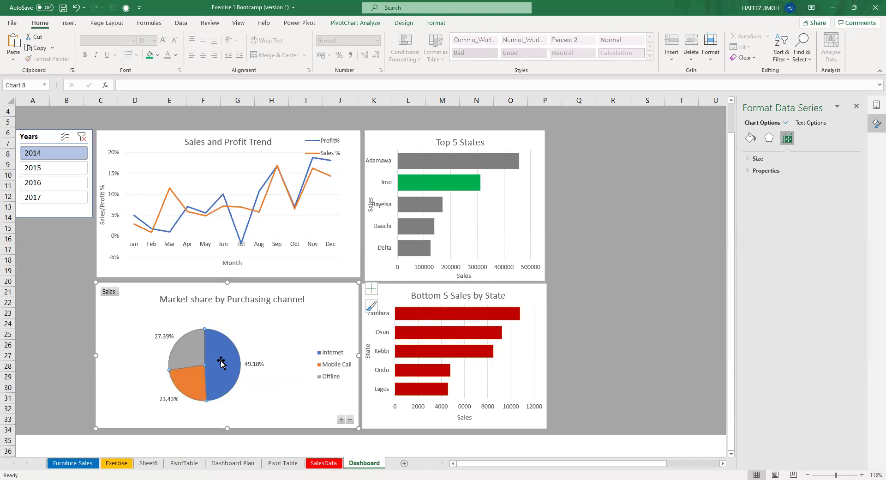
left_click(221, 362)
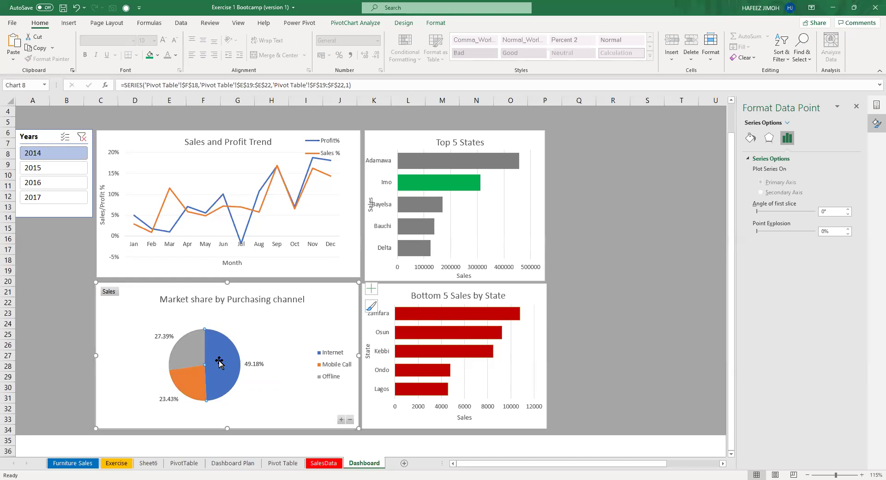
left_click(255, 463)
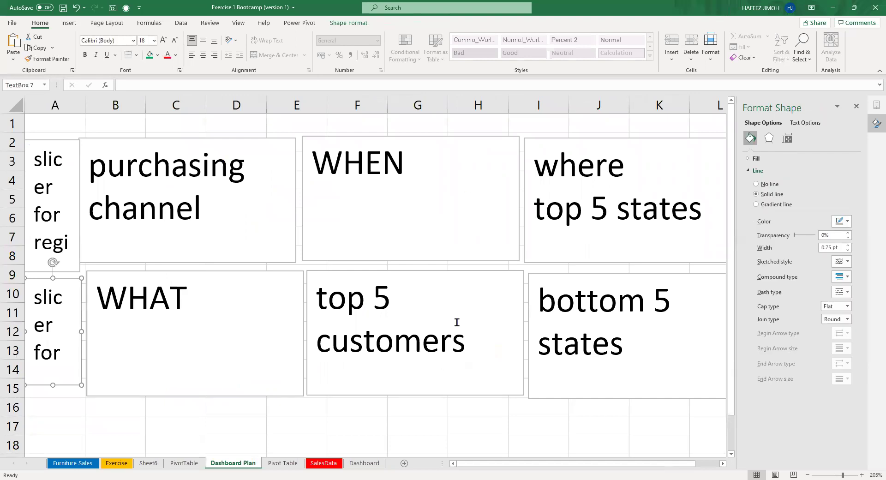
Close the Format Shape pane for the 'top 5 customers' box and go to the Pivot Table sheet.
left_click(377, 347)
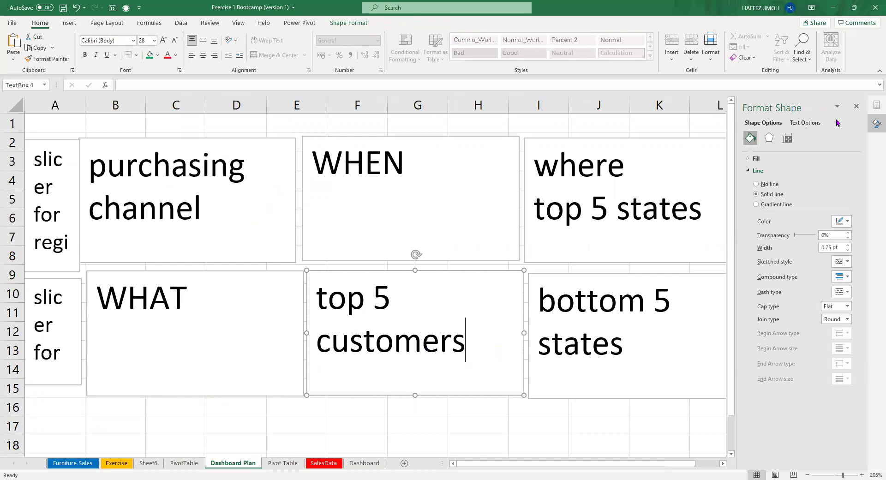
left_click(856, 106)
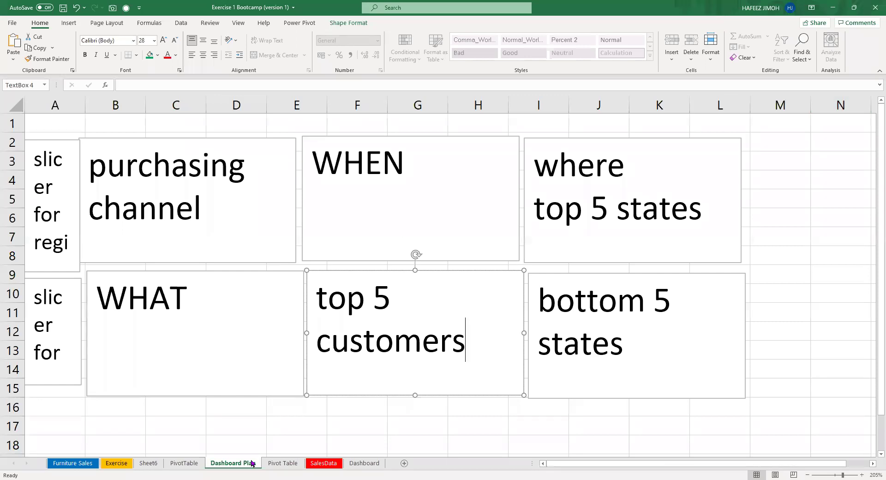
left_click(271, 463)
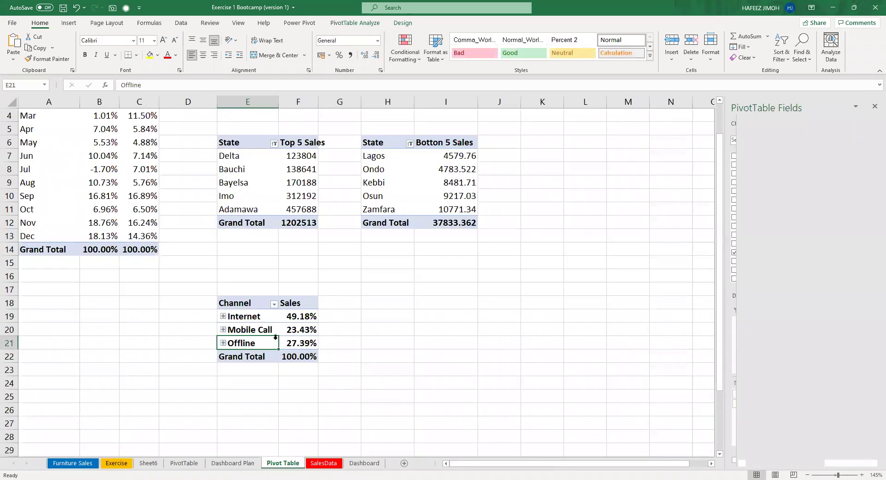
Create a new PivotTable at I20 from SalesTable.
left_click(443, 331)
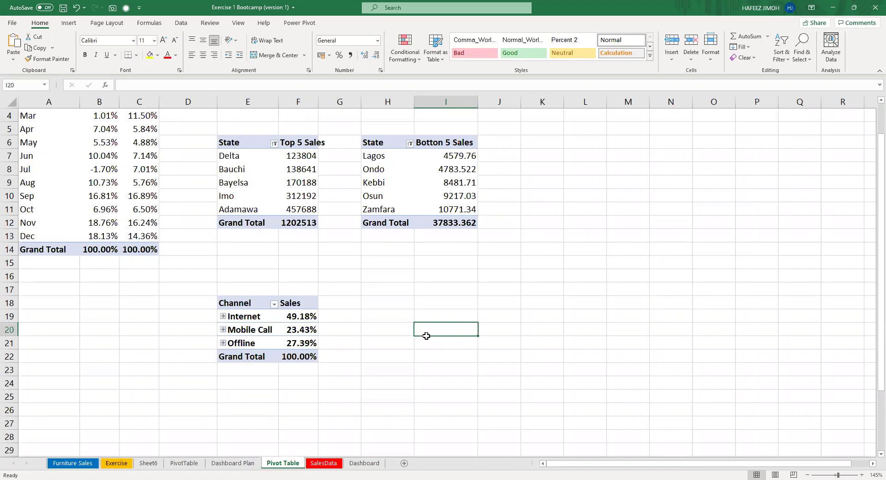
key("alt+n")
type("vtSal")
type("esTab")
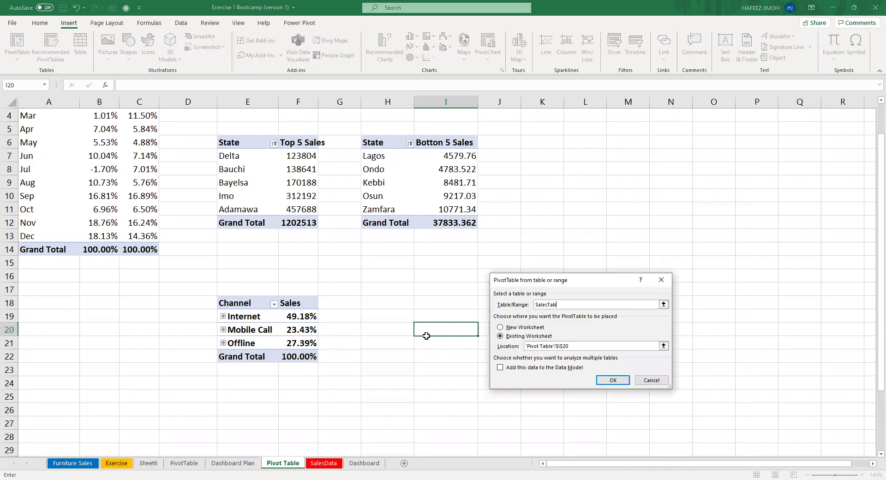
type("le")
key("Return")
Put Customer Name in Rows and Sum of Sales in Values.
scroll(746, 274, "down", 2)
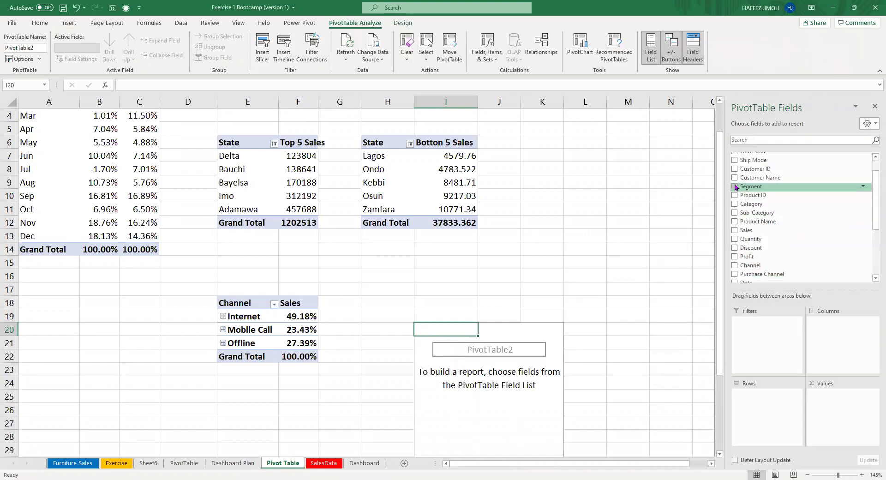
scroll(736, 187, "down", 1)
left_click_drag(752, 170, 780, 400)
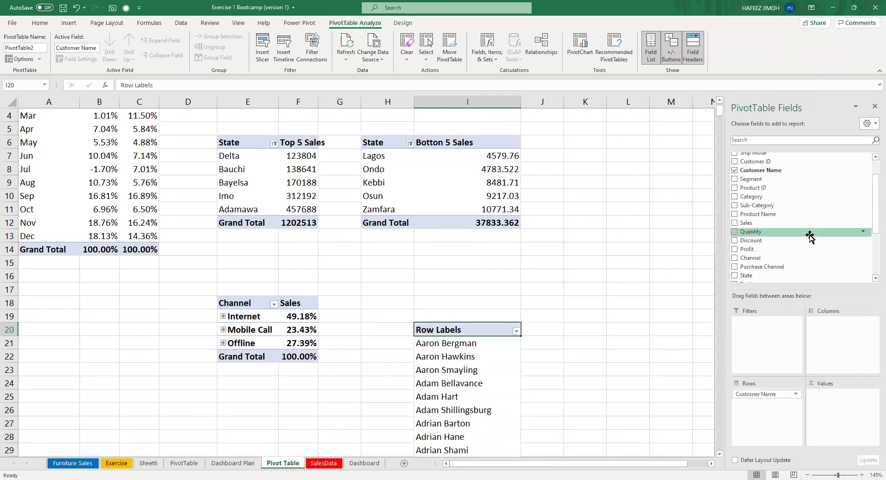
left_click_drag(781, 224, 830, 408)
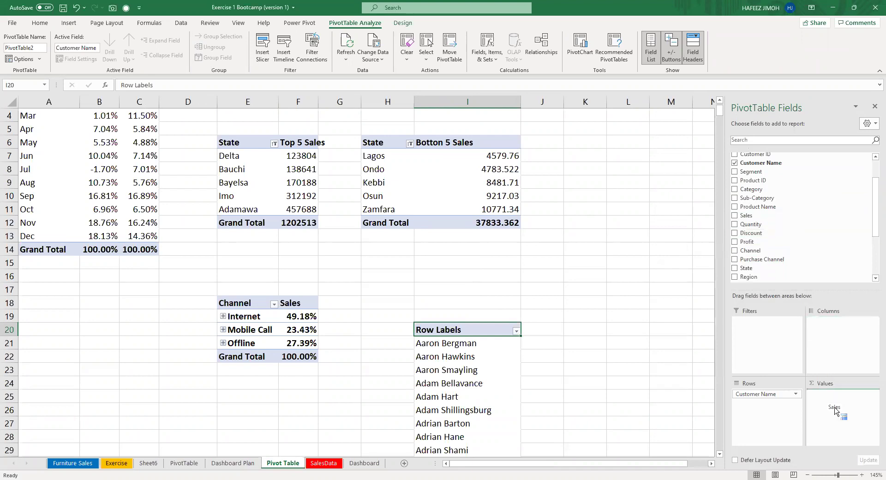
scroll(532, 345, "down", 3)
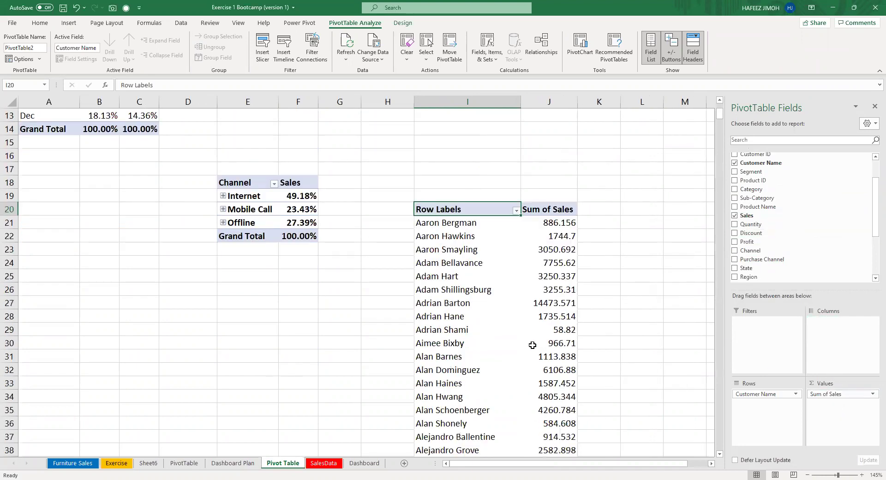
scroll(506, 329, "up", 1)
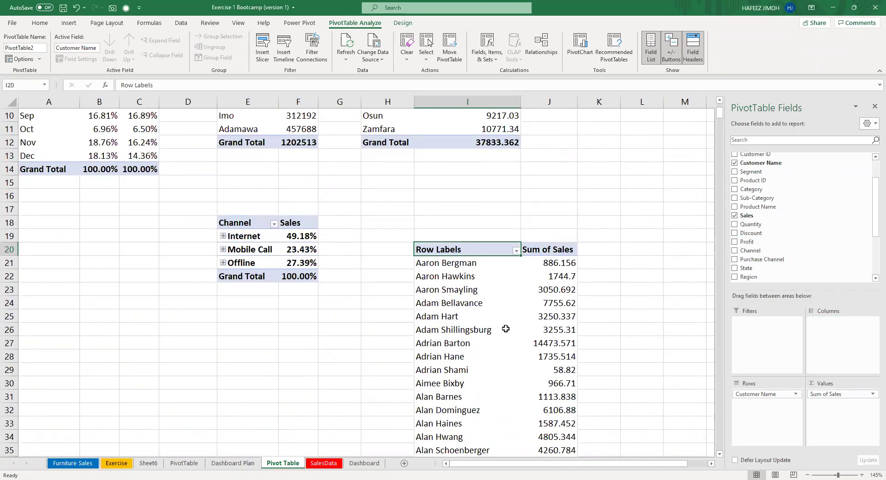
Bring up the Top 10 value filter for the customer names.
left_click(516, 251)
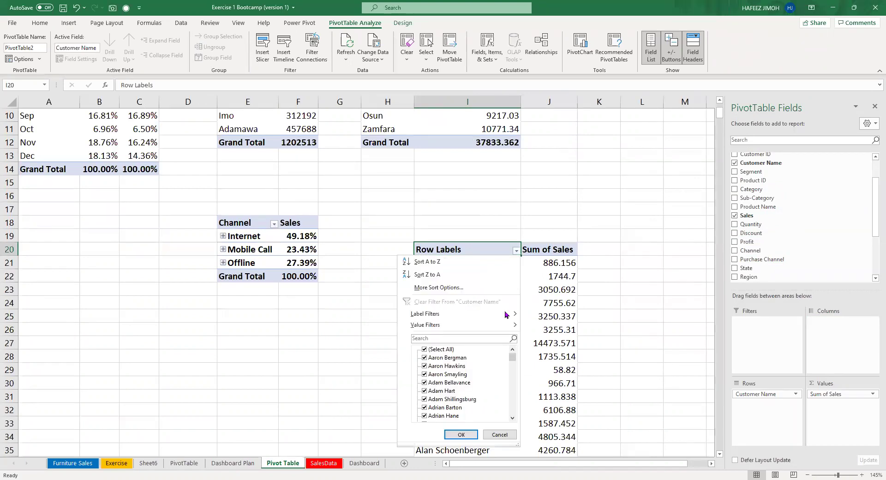
mouse_move(507, 325)
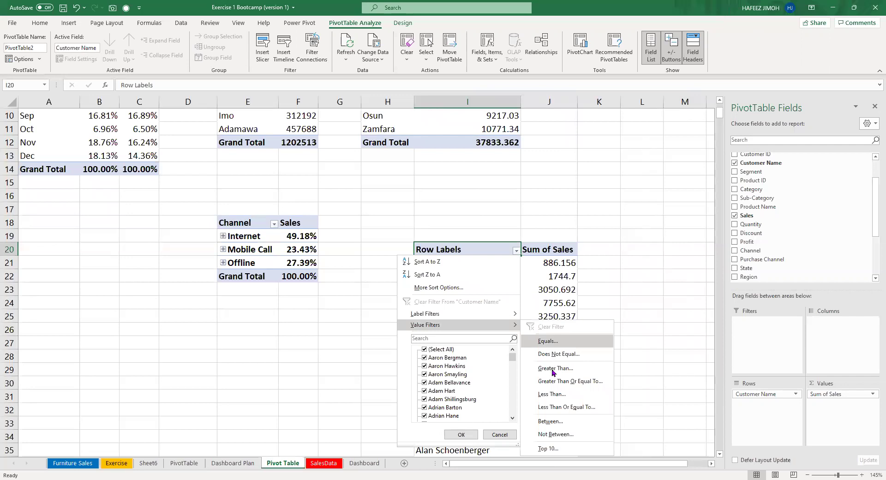
left_click(577, 448)
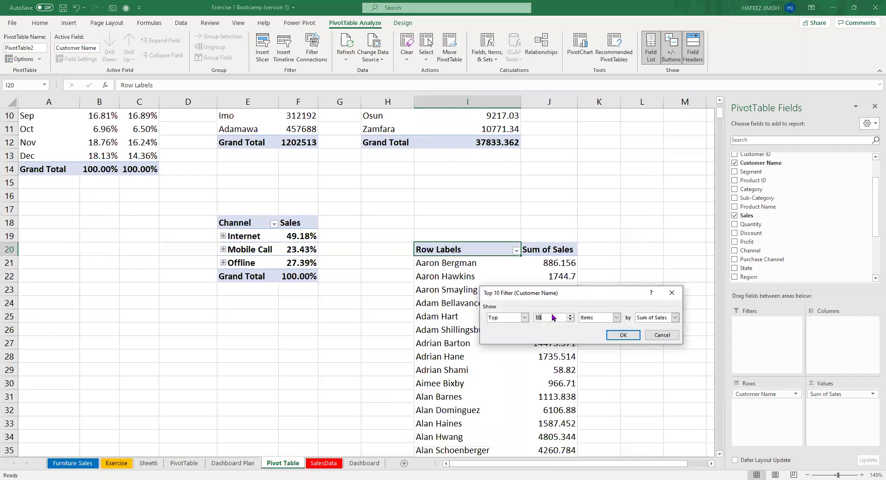
Filter the pivot to the top 5 customers and sort their sales smallest to largest.
key("BackSpace")
type("5")
left_click(624, 335)
key("Right")
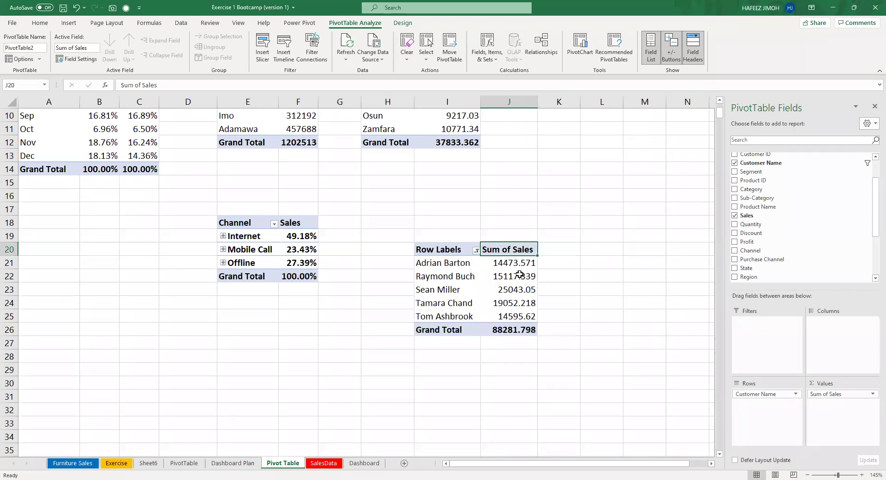
left_click(519, 263)
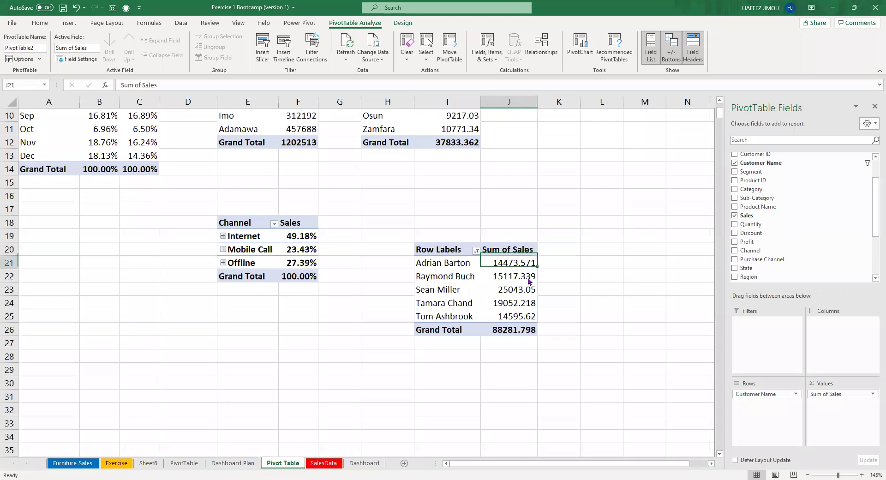
right_click(520, 266)
mouse_move(577, 329)
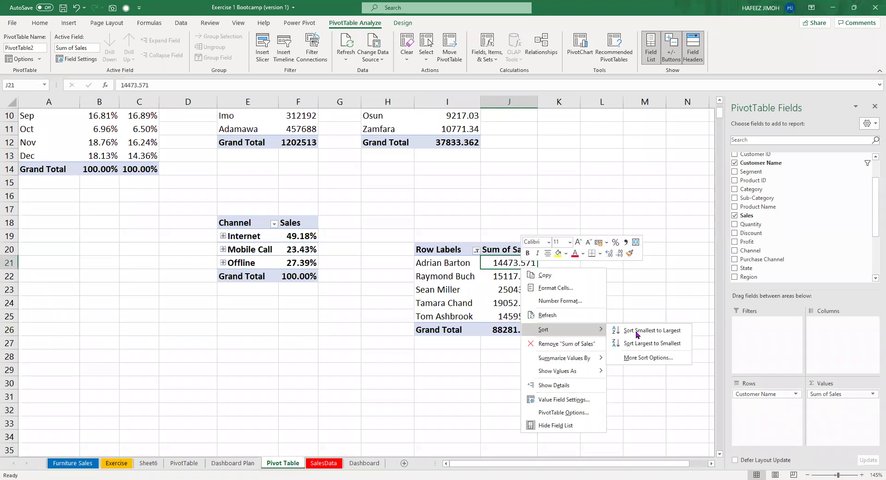
left_click(636, 331)
Rename the pivot headers to 'Sales' and 'Top 5 Customers'.
left_click(517, 249)
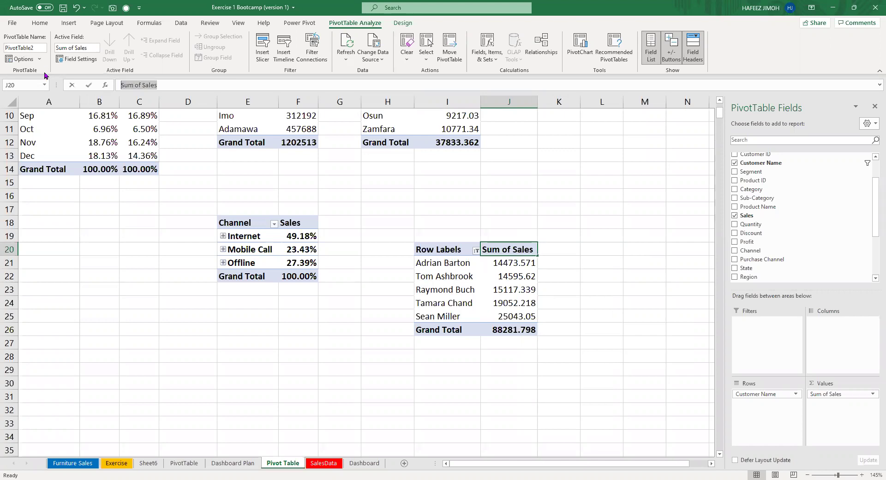
type("Sales")
key("Return")
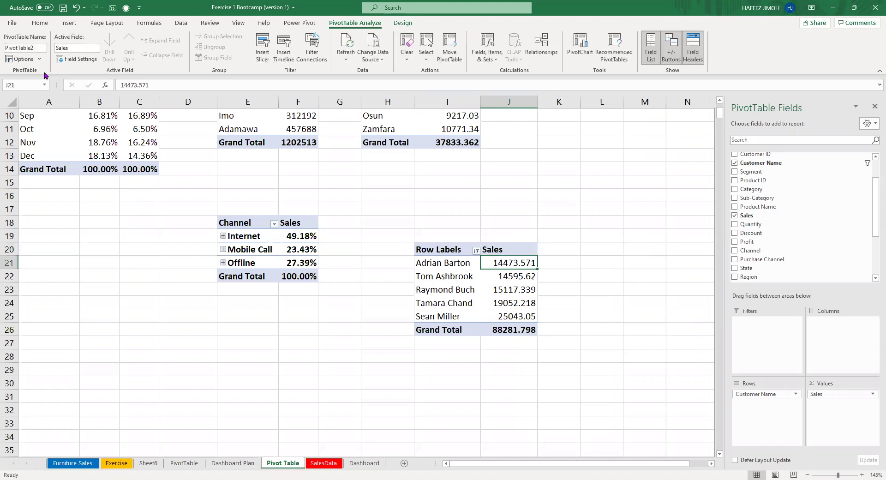
left_click(441, 254)
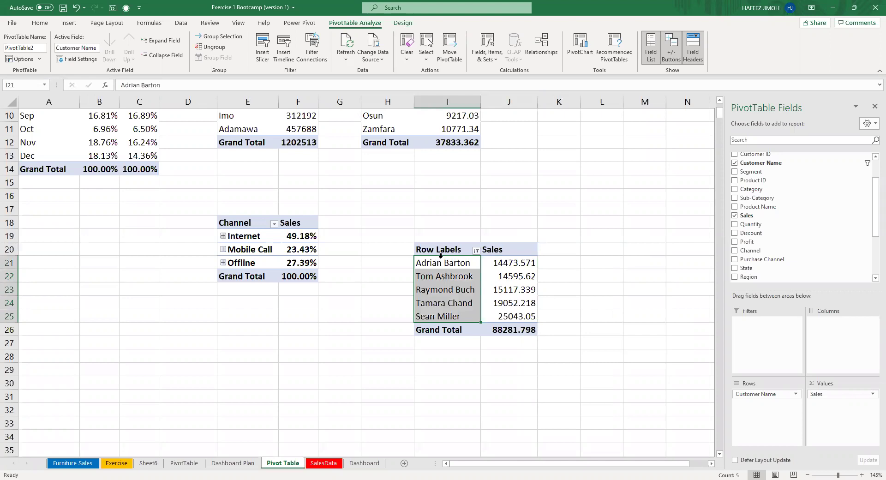
left_click(441, 253)
left_click(222, 89)
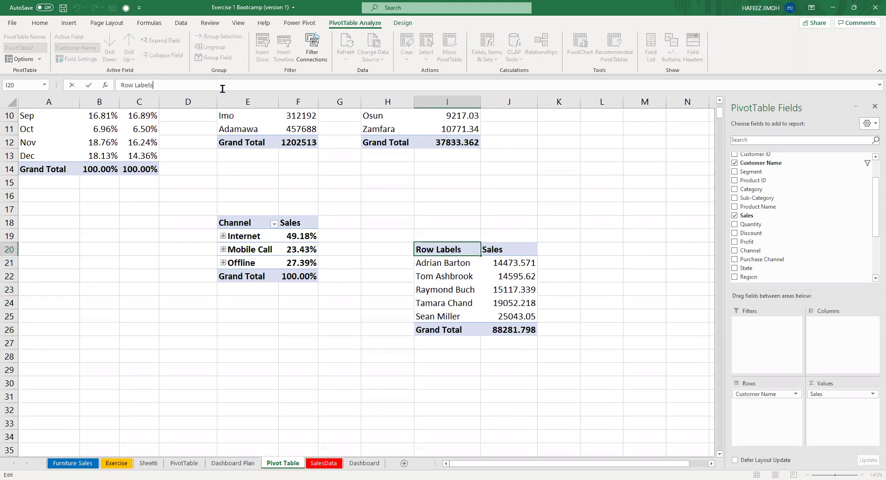
key("BackSpace")
key("BackSpace")
key("BackSpace")
key("BackSpace")
key("BackSpace")
key("BackSpace")
key("BackSpace")
key("BackSpace")
key("BackSpace")
key("BackSpace")
type("Custo")
key("BackSpace")
key("BackSpace")
key("BackSpace")
key("BackSpace")
key("BackSpace")
type("Top 5 ")
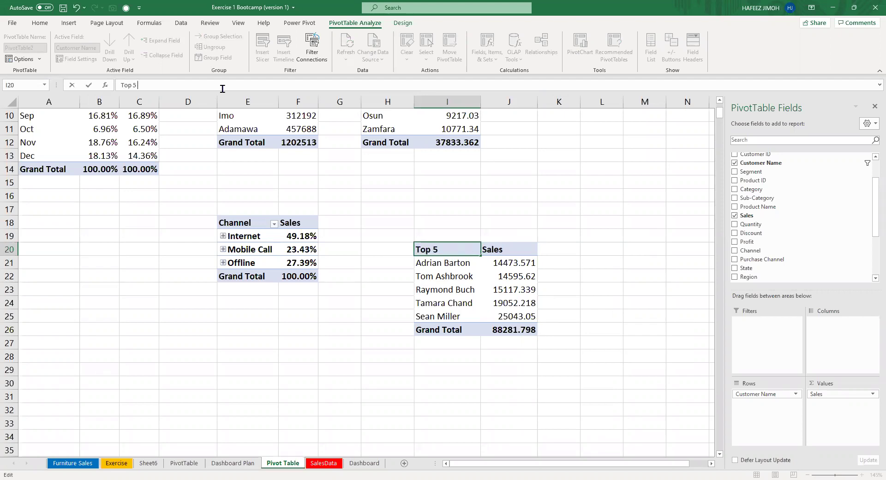
type("Custo")
key("BackSpace")
type("omer")
key("Return")
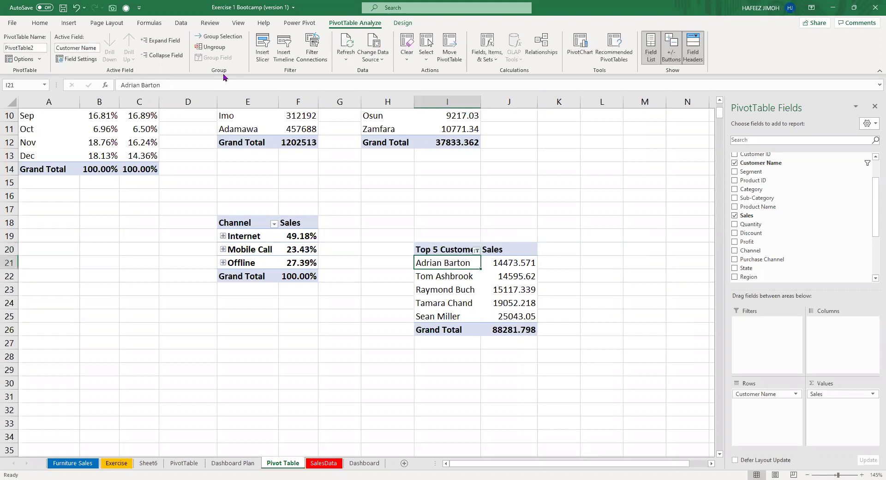
Autofit column I and insert a chart of the top 5 customers' sales with Alt+F1.
double_click(478, 105)
left_click(529, 282)
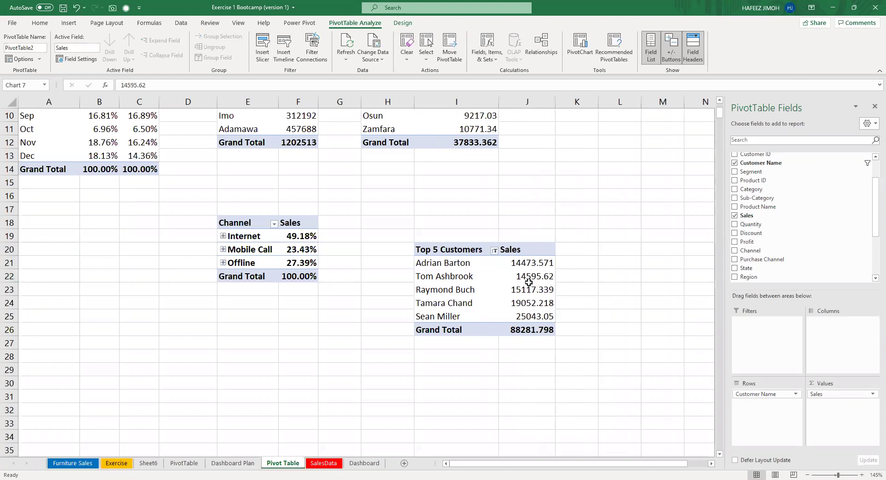
key("alt+F1")
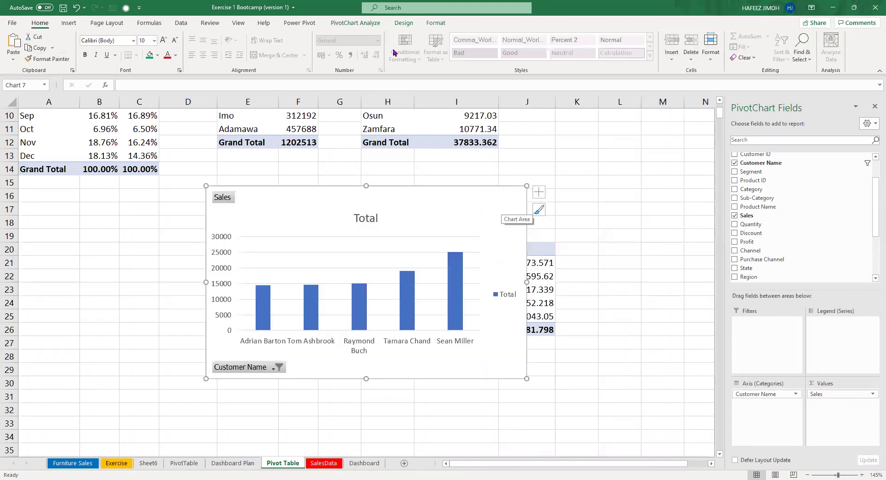
Keep the Clustered Column chart type, then delete the customer sales pivot chart.
left_click(403, 23)
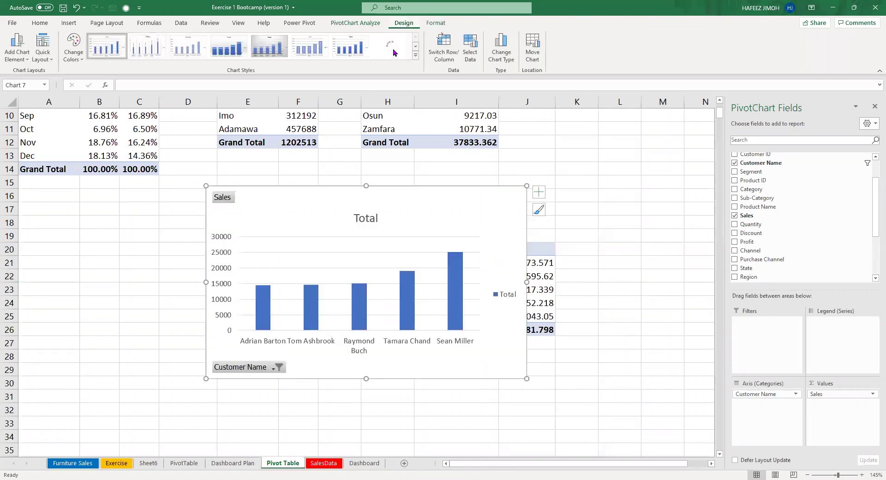
left_click(501, 55)
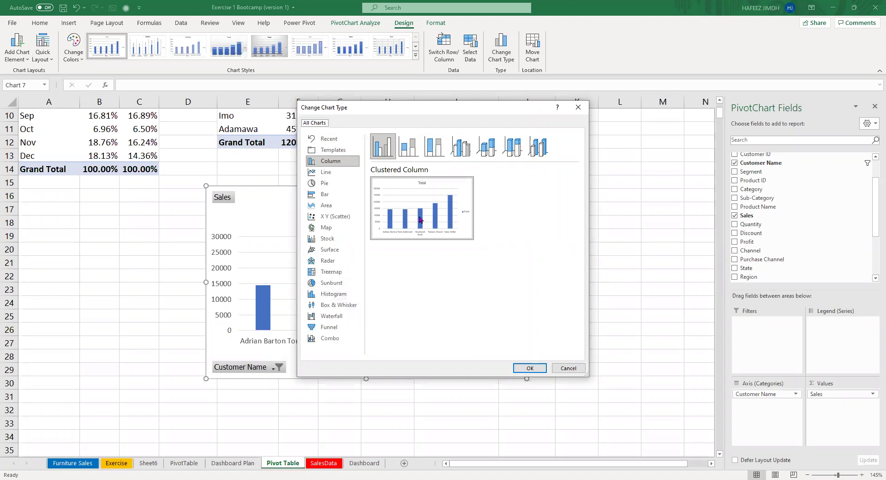
mouse_move(409, 196)
double_click(470, 228)
key("Delete")
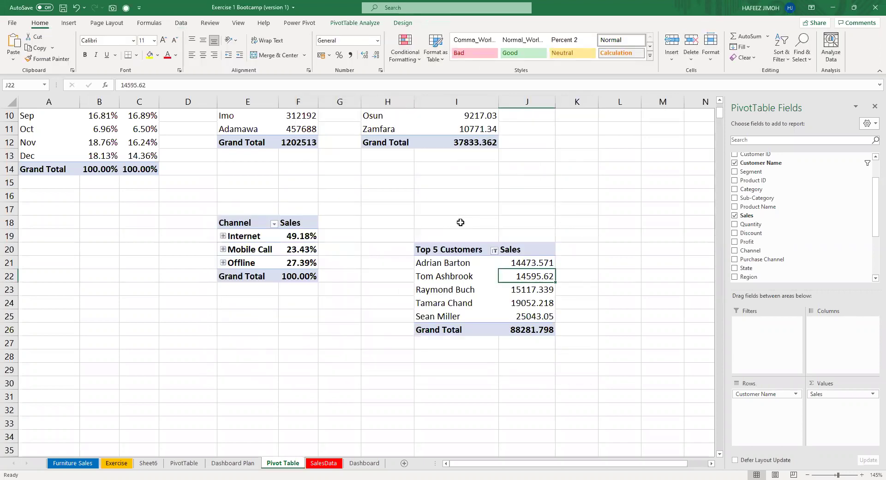
Undo the header rename and the earlier sorting and filtering of the pivot.
key("ctrl+z")
key("ctrl+z")
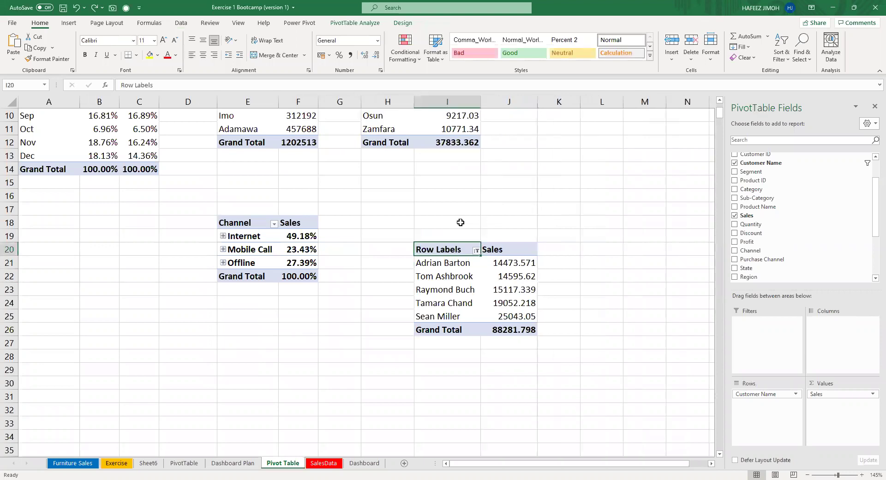
key("ctrl+z")
key("ctrl+z")
key("ctrl+z")
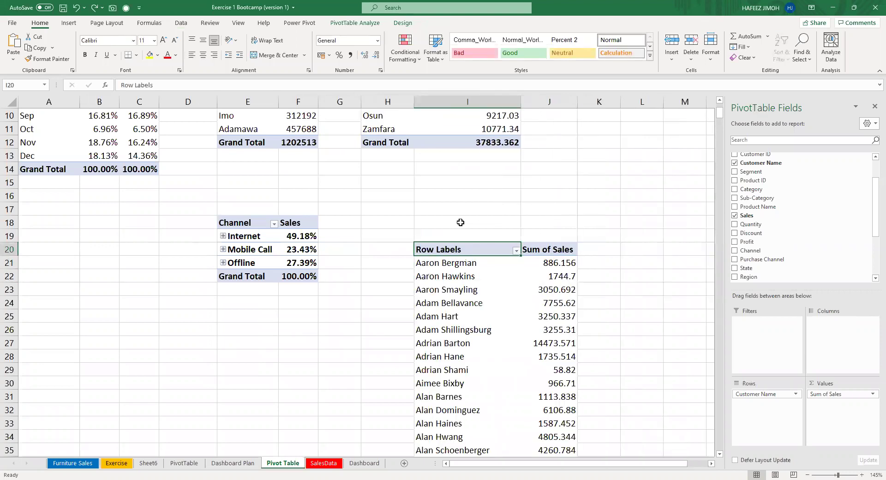
scroll(467, 268, "down", 5)
scroll(490, 268, "up", 4)
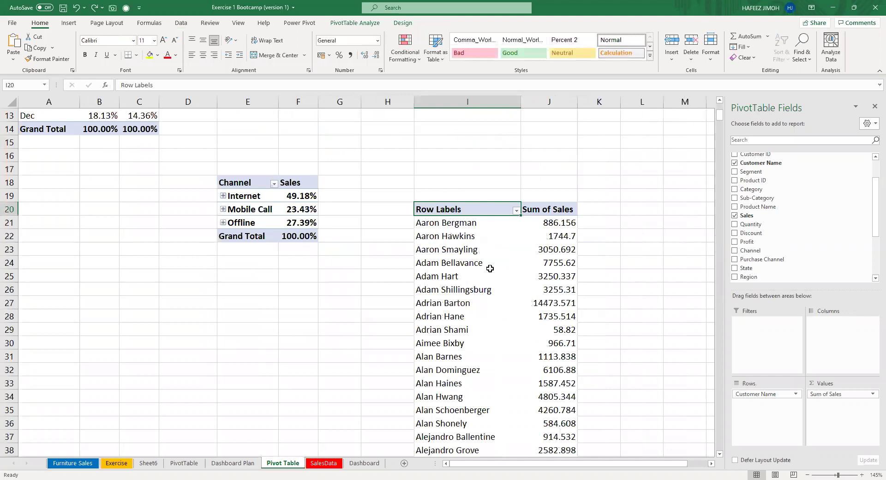
scroll(490, 268, "down", 2)
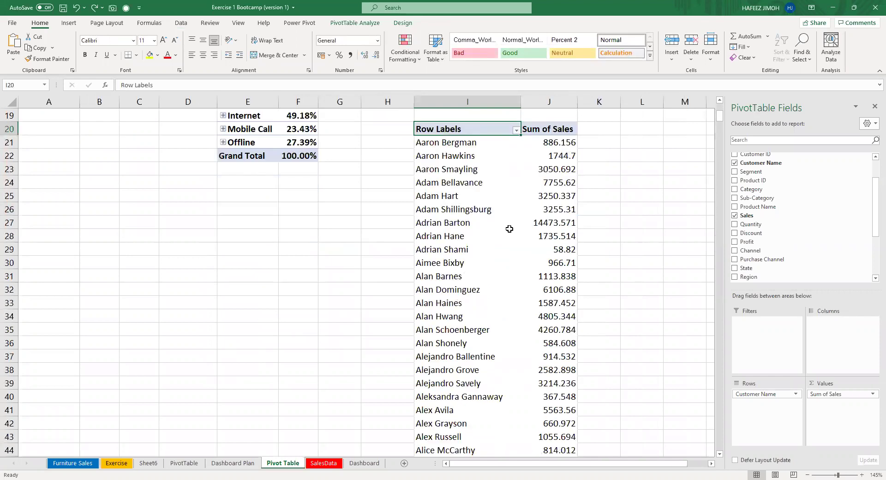
scroll(509, 229, "up", 2)
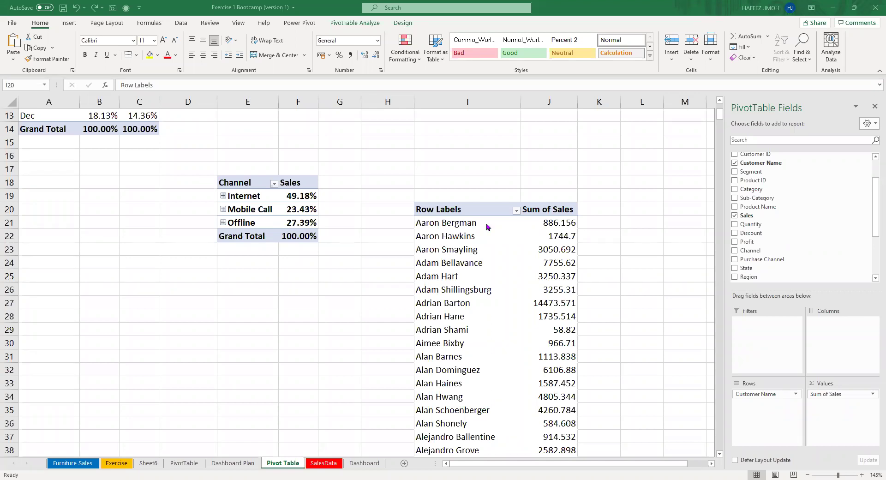
Reapply a Top 5 Items by Sum of Sales value filter to the customer rows.
left_click(494, 211)
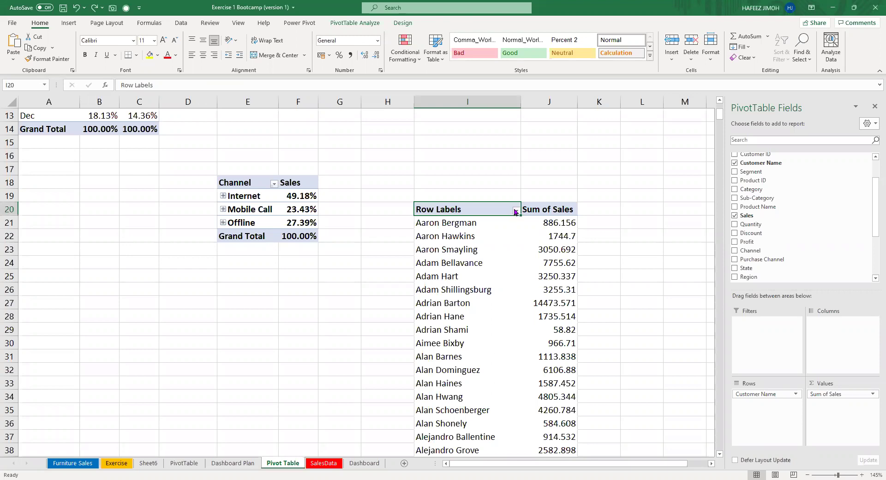
left_click(516, 210)
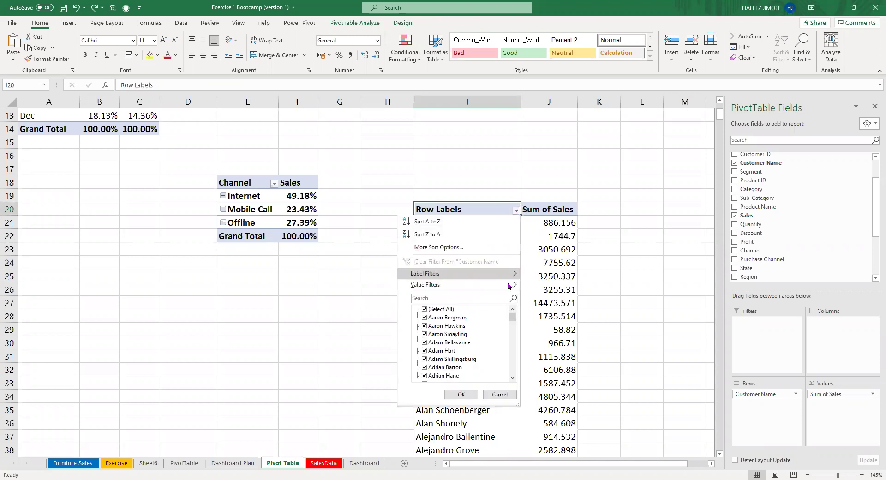
mouse_move(508, 286)
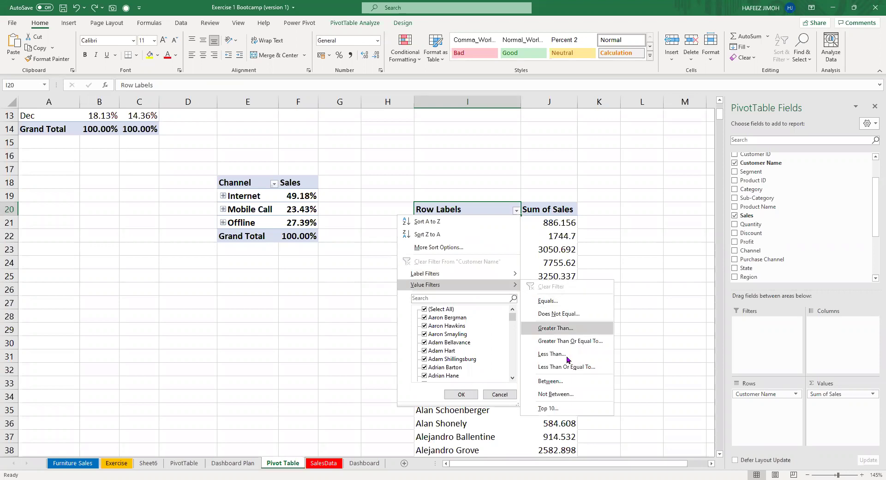
left_click(560, 413)
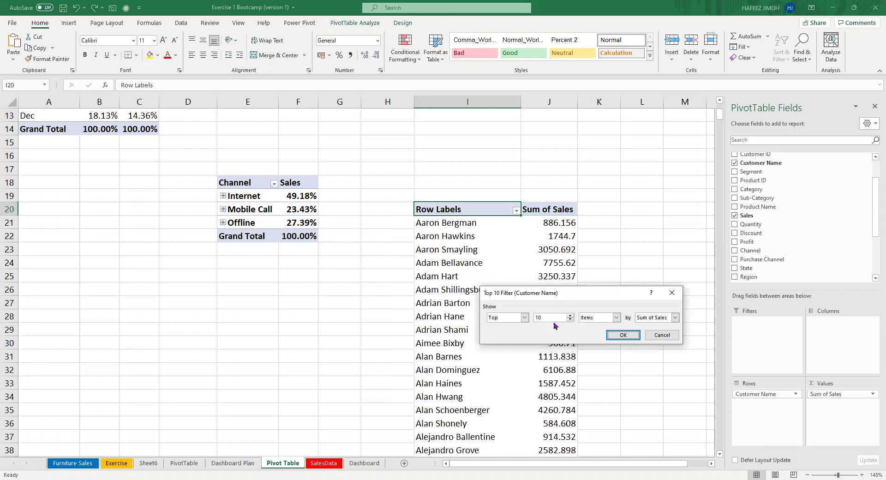
left_click(524, 318)
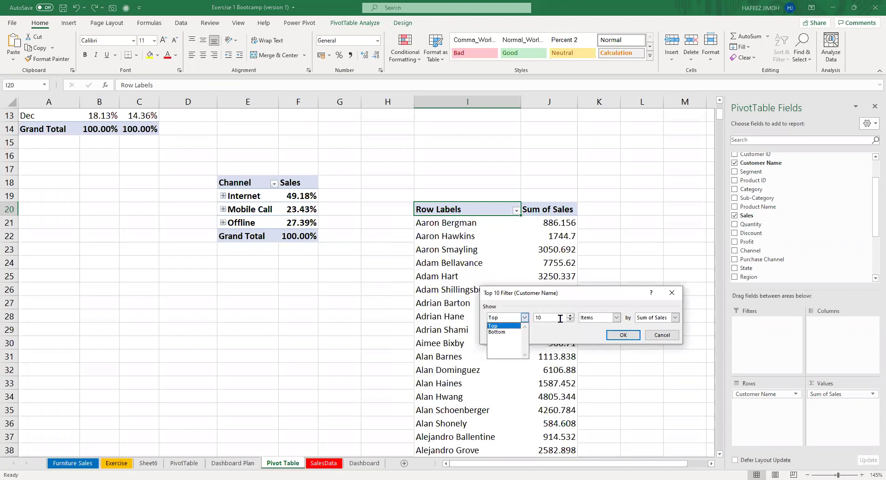
left_click(570, 326)
key("BackSpace")
key("BackSpace")
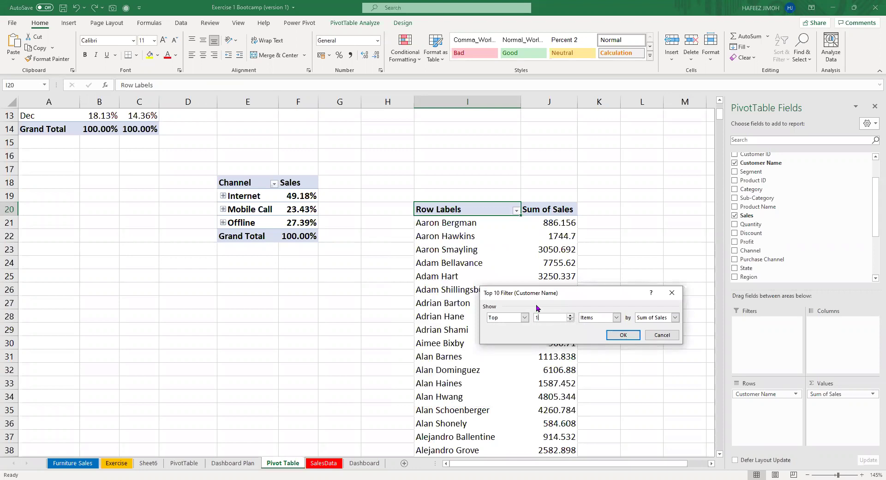
type("5")
left_click(618, 339)
left_click(522, 211)
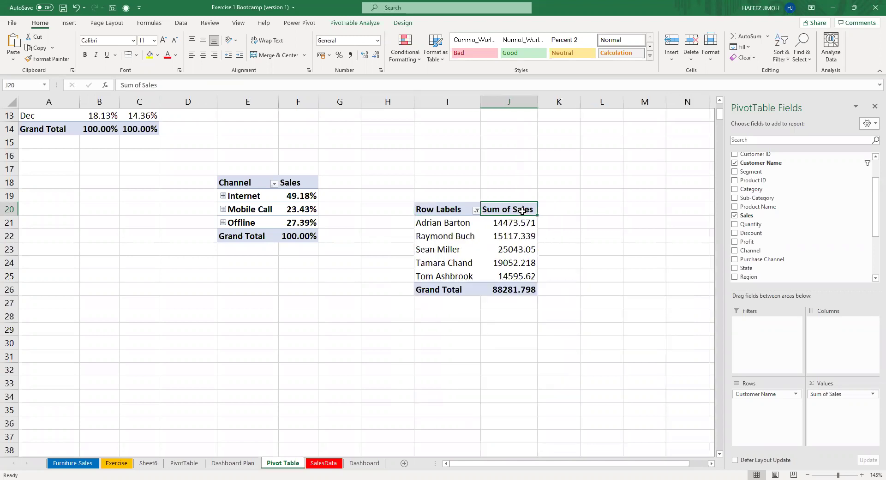
Rename the Sum of Sales header in J20 to 'Sales'.
left_click(236, 88)
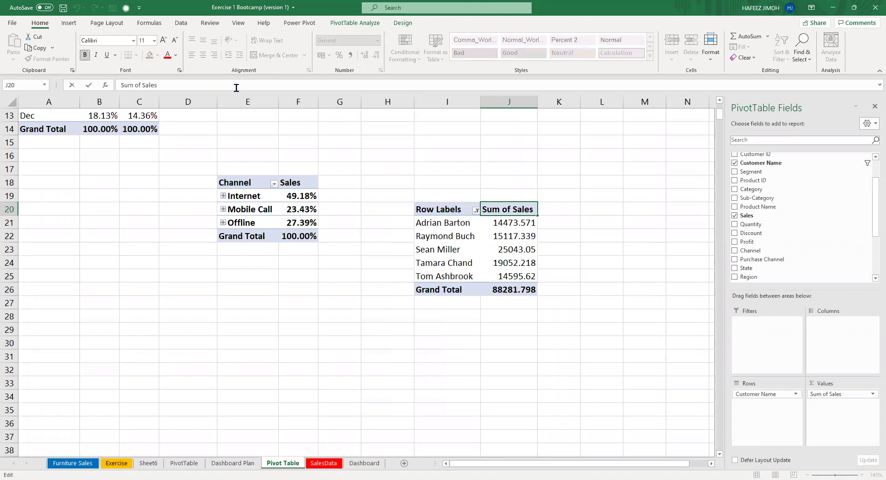
key("BackSpace")
key("BackSpace")
key("BackSpace")
key("BackSpace")
key("BackSpace")
key("BackSpace")
key("BackSpace")
key("BackSpace")
key("BackSpace")
key("BackSpace")
key("BackSpace")
key("BackSpace")
type("Sales")
key("Return")
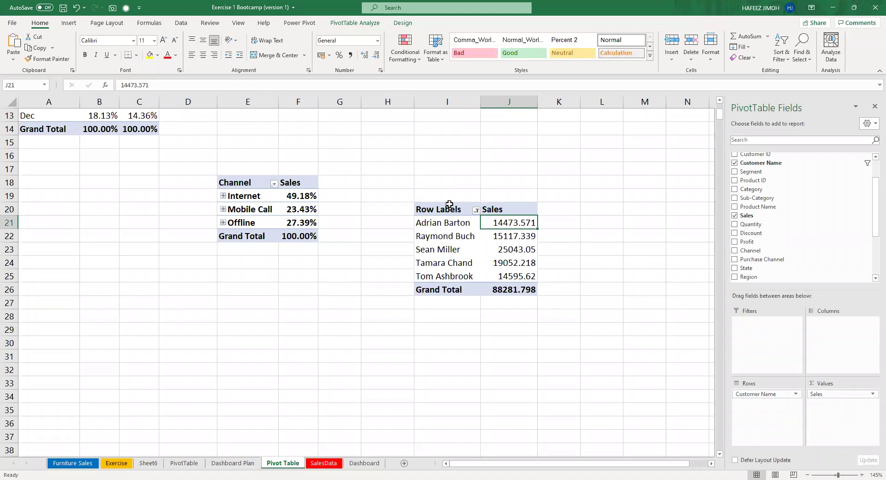
Retitle I20 as 'Top 5 Customers' and widen column I to fit it.
left_click(448, 205)
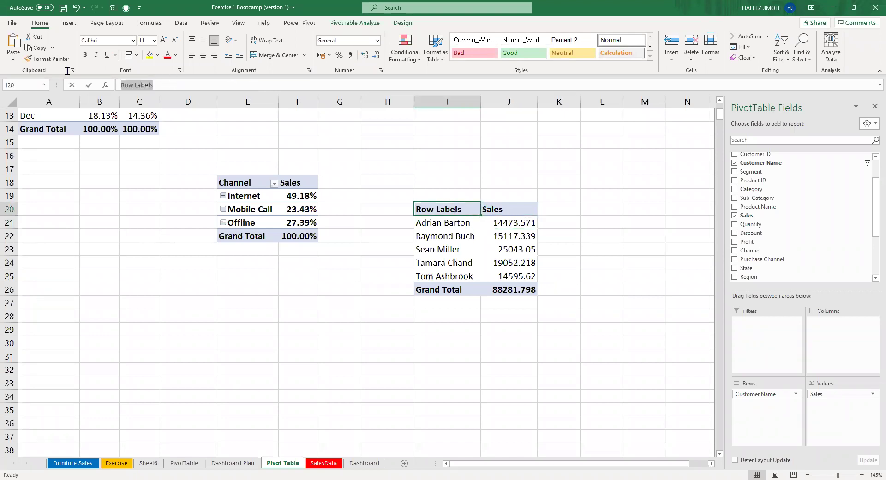
type("Customer")
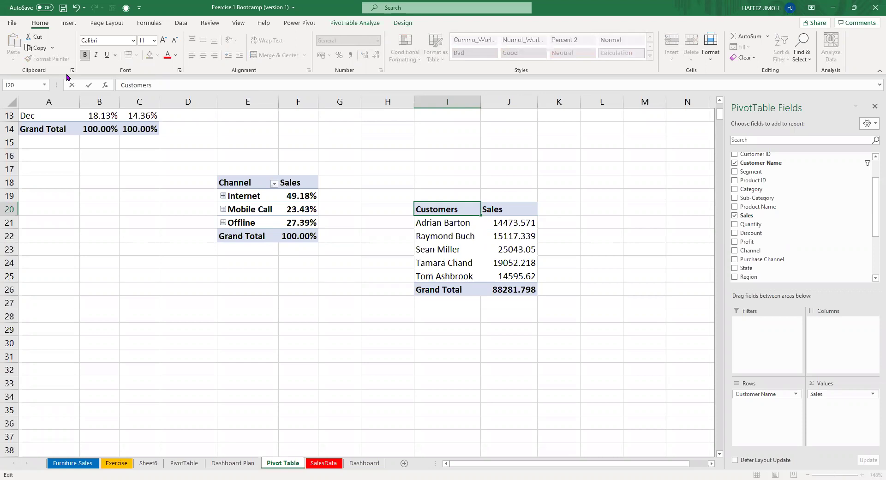
type("s")
key("Home")
type("Top 5")
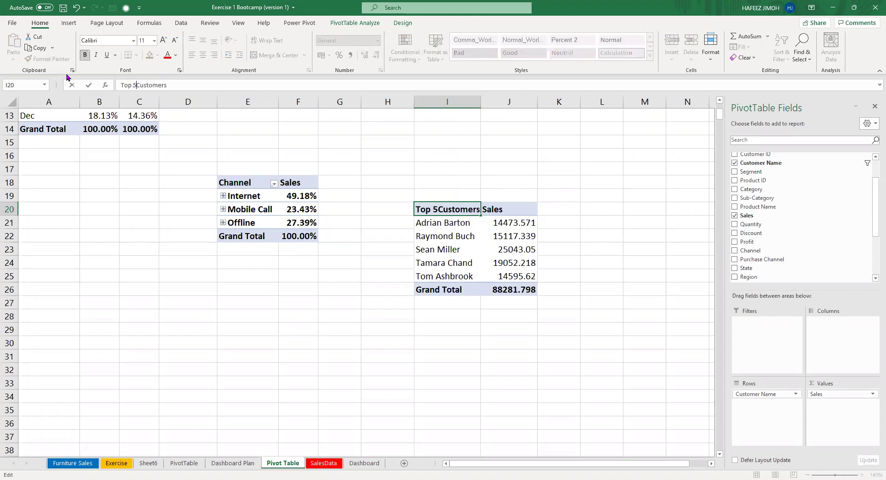
key("Return")
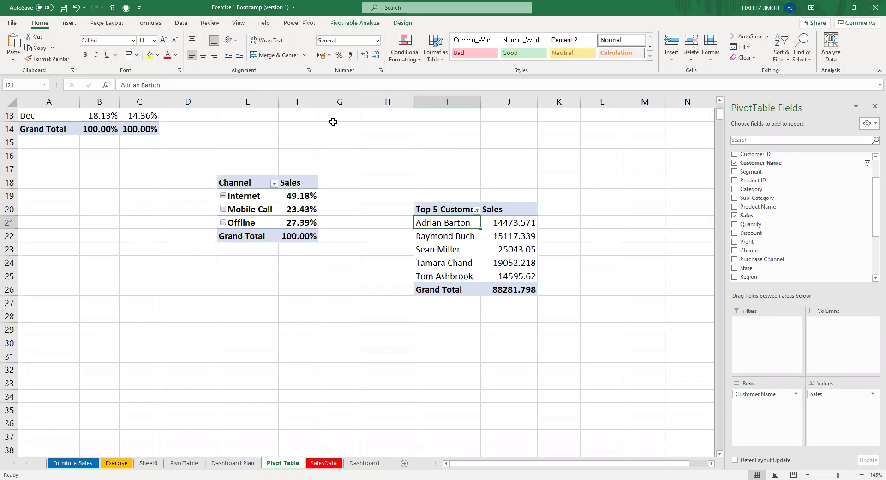
left_click(481, 237)
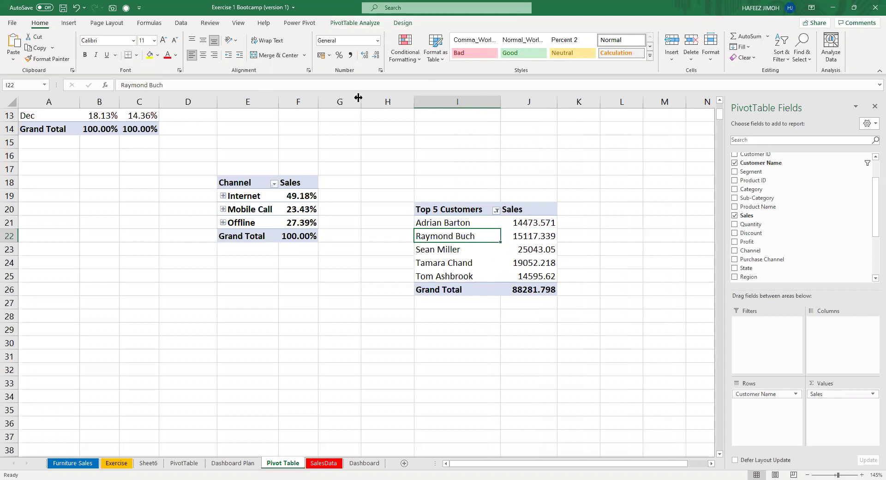
left_click(72, 23)
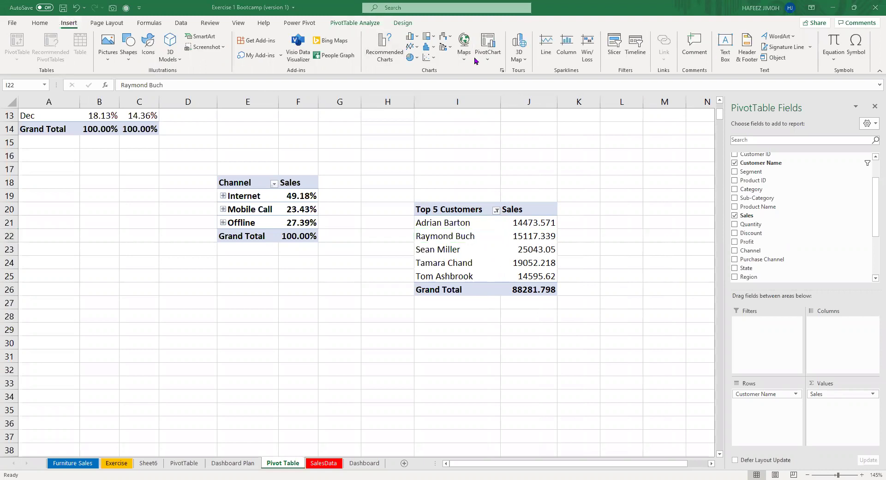
Insert a Clustered Column pivot chart of the top 5 customers' sales.
left_click(501, 71)
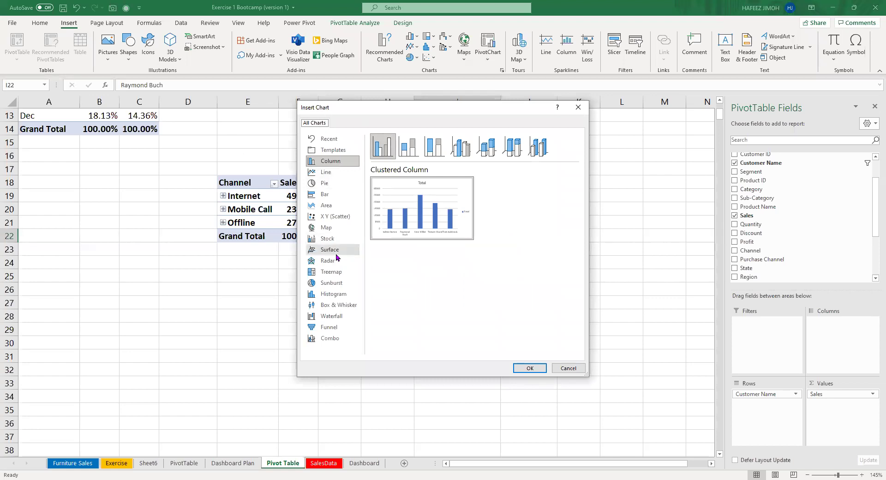
left_click(333, 273)
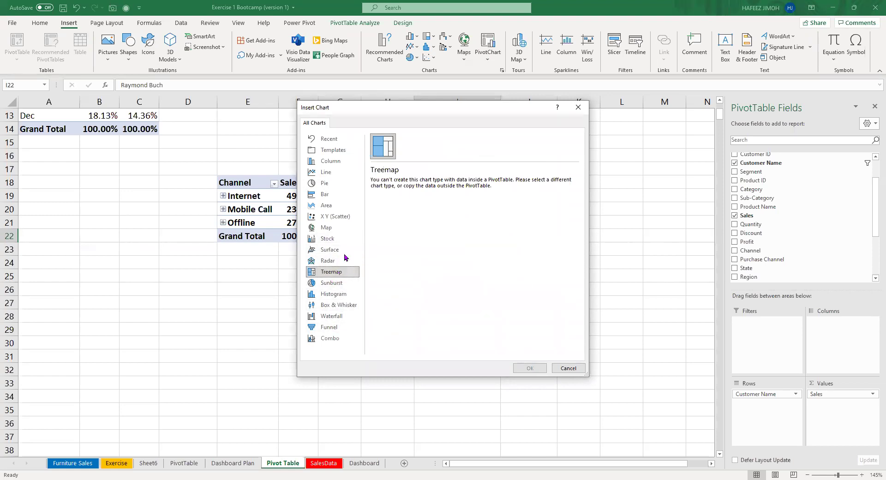
left_click(352, 329)
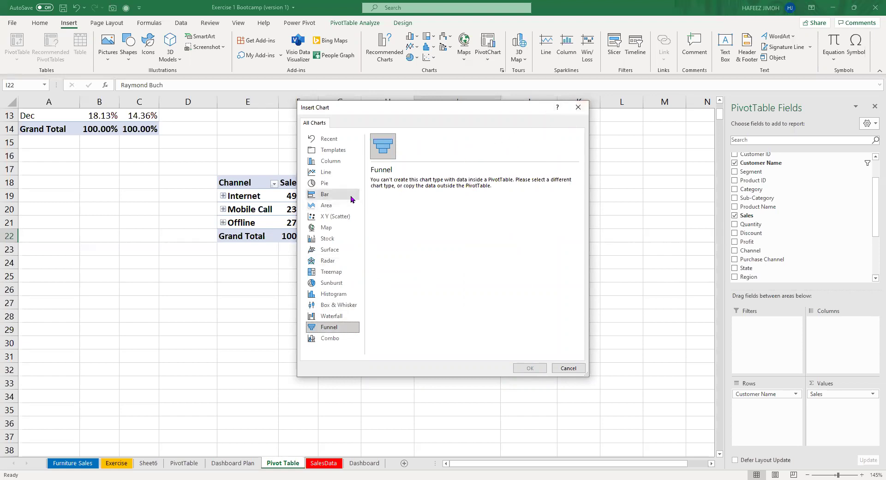
left_click(352, 165)
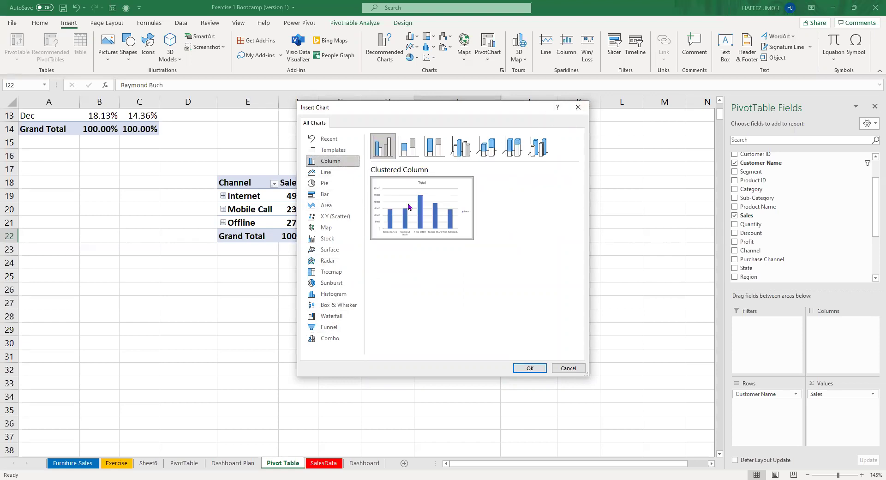
left_click(529, 368)
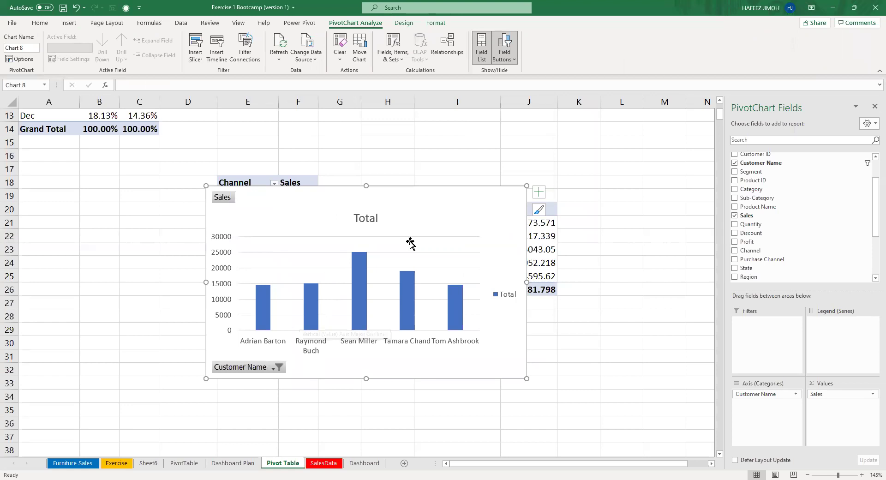
left_click(542, 236)
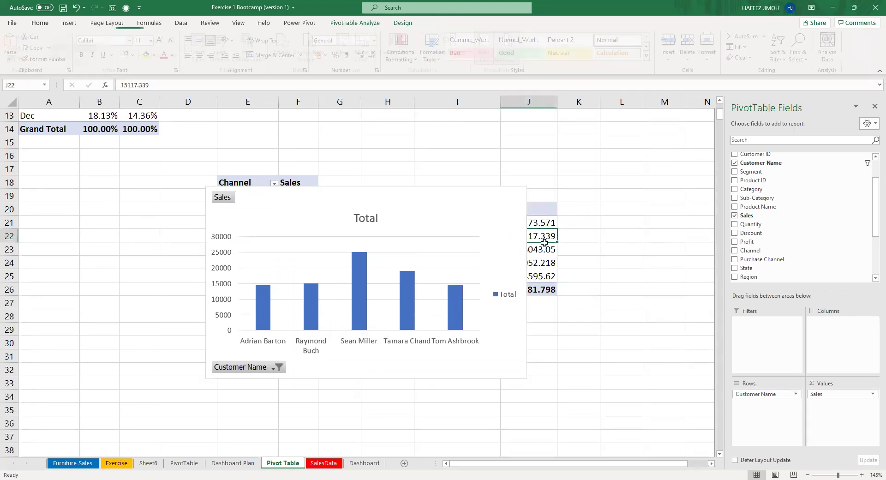
Move the chart below the pivot to around row 30 and sort sales ascending.
left_click(542, 246)
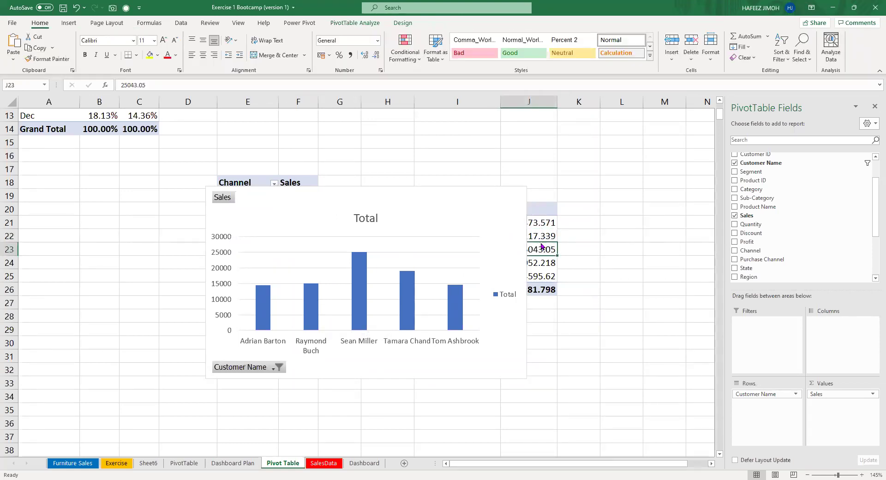
left_click_drag(473, 205, 504, 355)
left_click(533, 236)
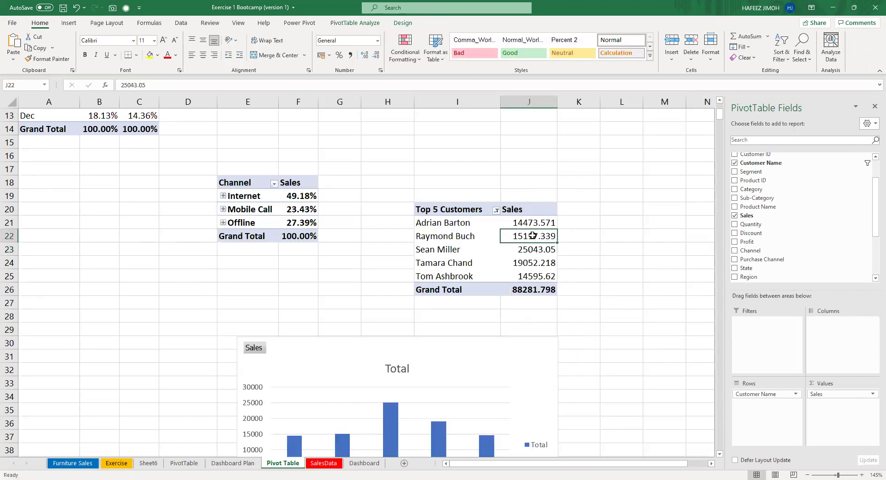
right_click(532, 236)
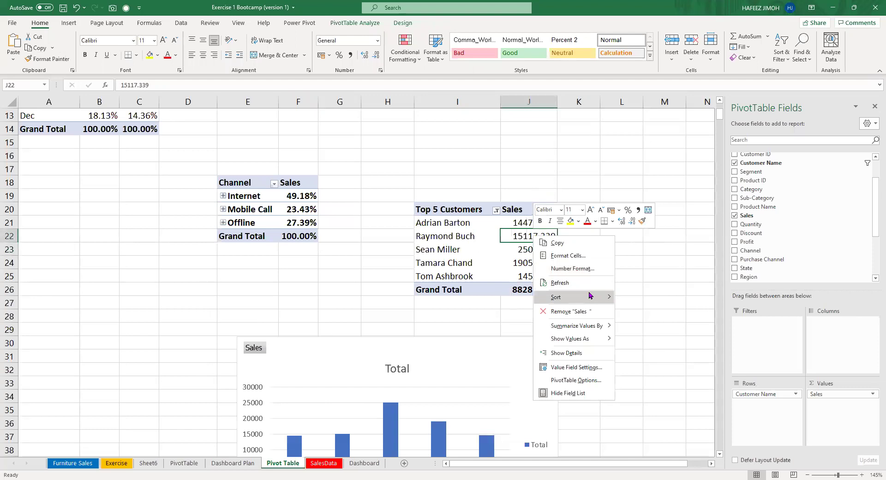
left_click(572, 301)
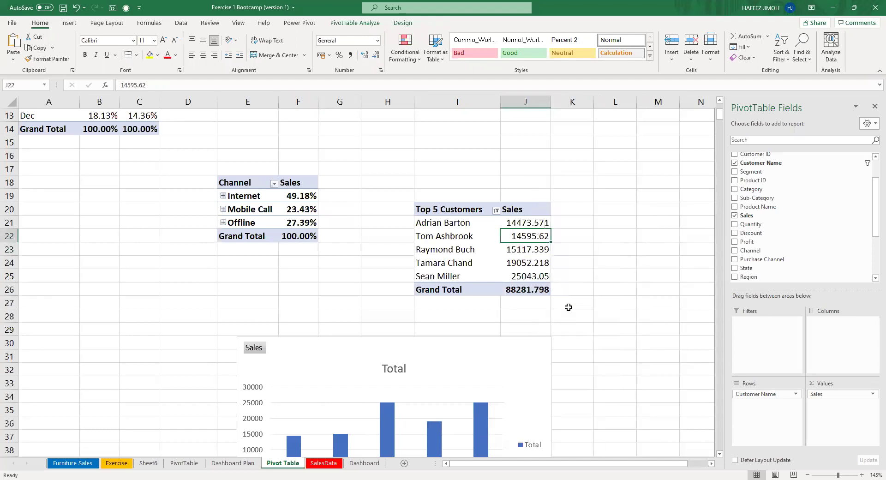
scroll(534, 340, "down", 5)
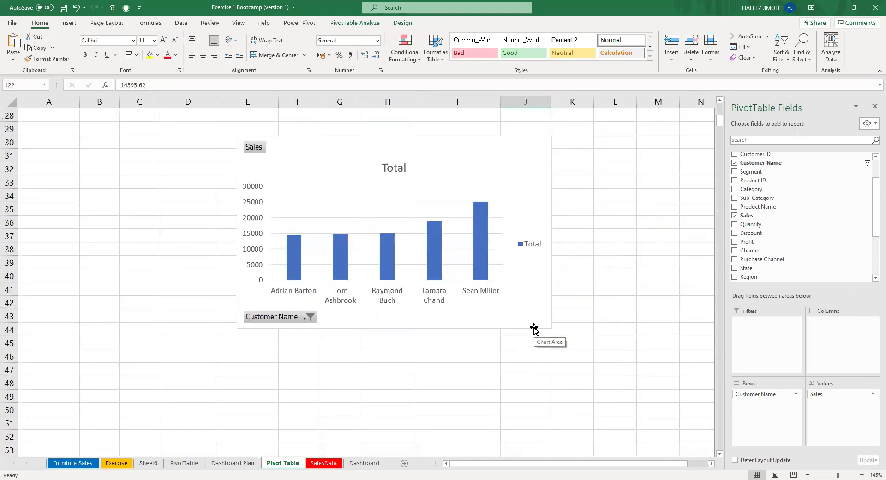
scroll(534, 328, "up", 3)
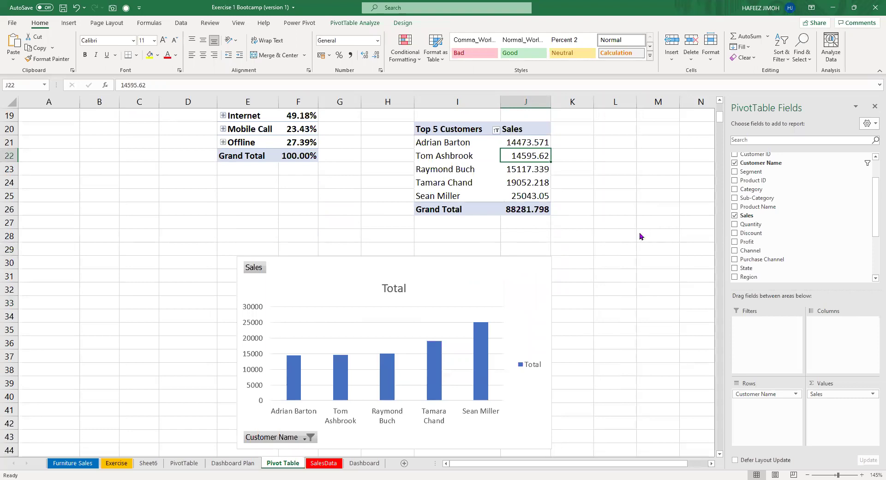
Re-sort customers by Sales largest to smallest, from 25043.05 down to 14473.571.
key("alt+h")
key("s")
key("o")
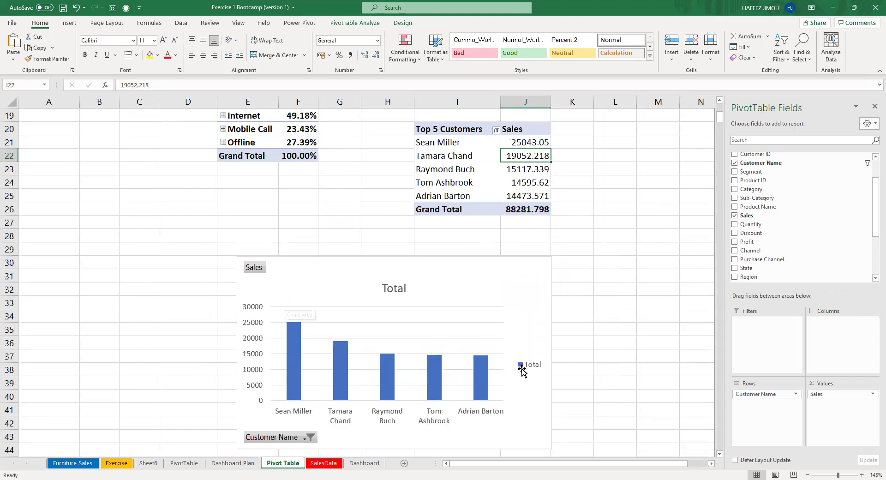
left_click(521, 367)
left_click(569, 263)
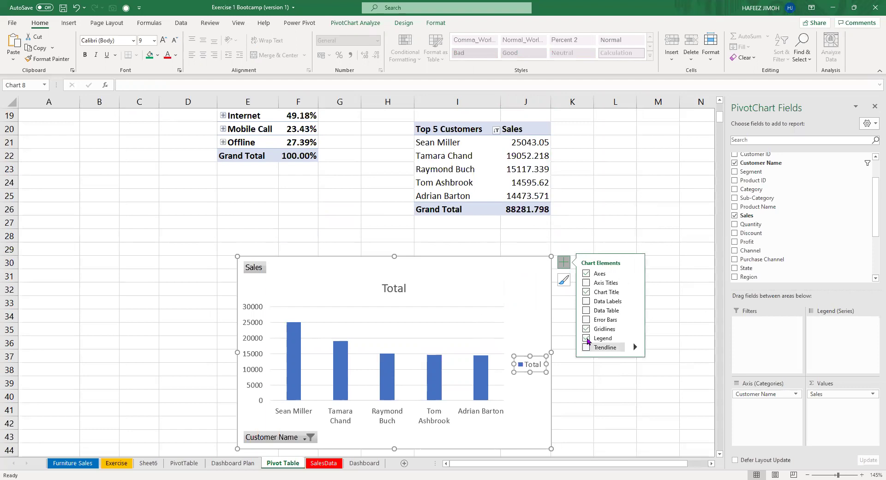
Remove the Total legend and retitle the chart 'Top 5 customers'.
left_click(586, 338)
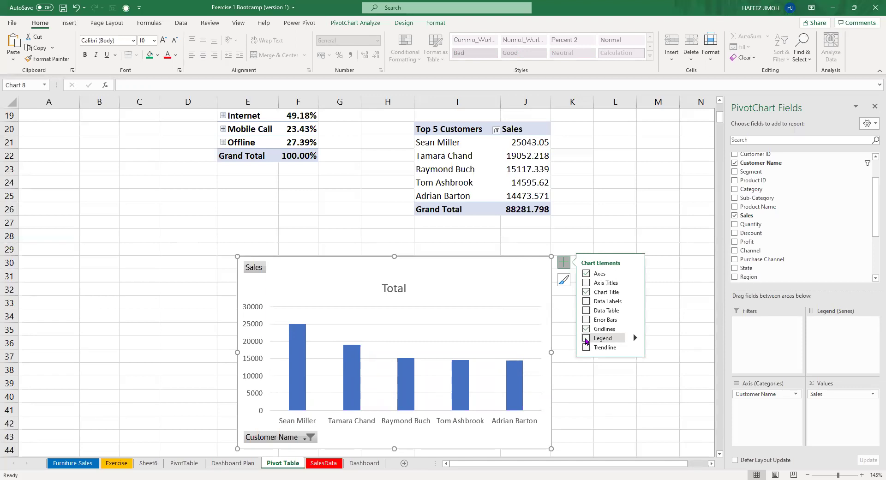
left_click(400, 287)
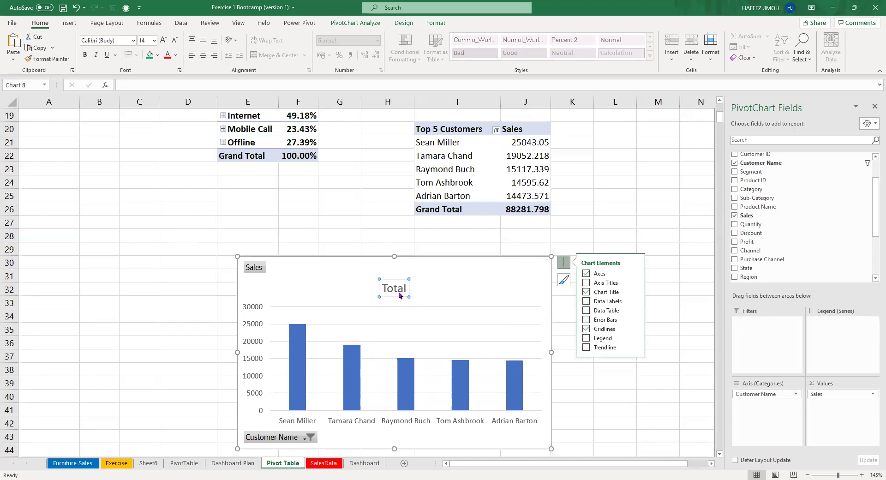
double_click(399, 291)
type("Top 5 cu")
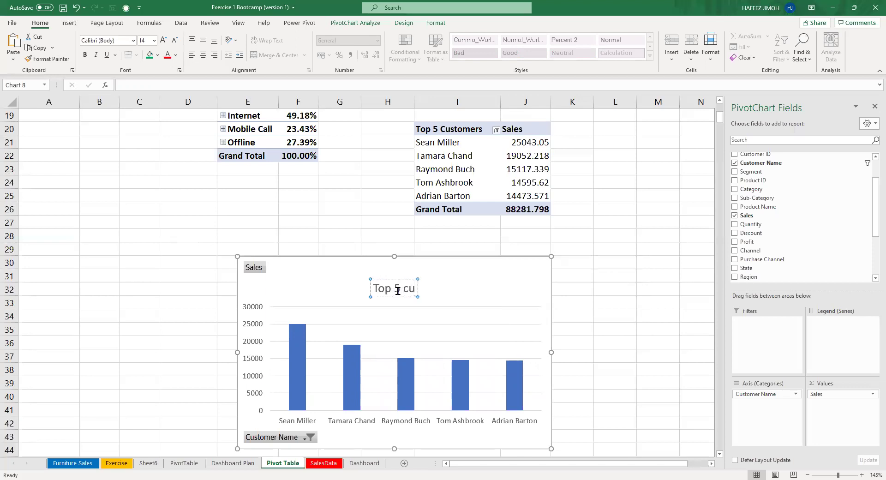
type("stomers")
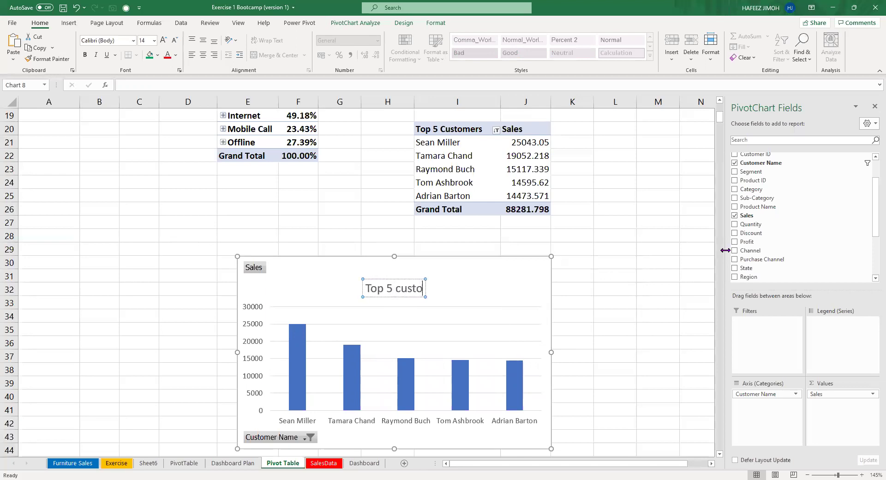
key("Return")
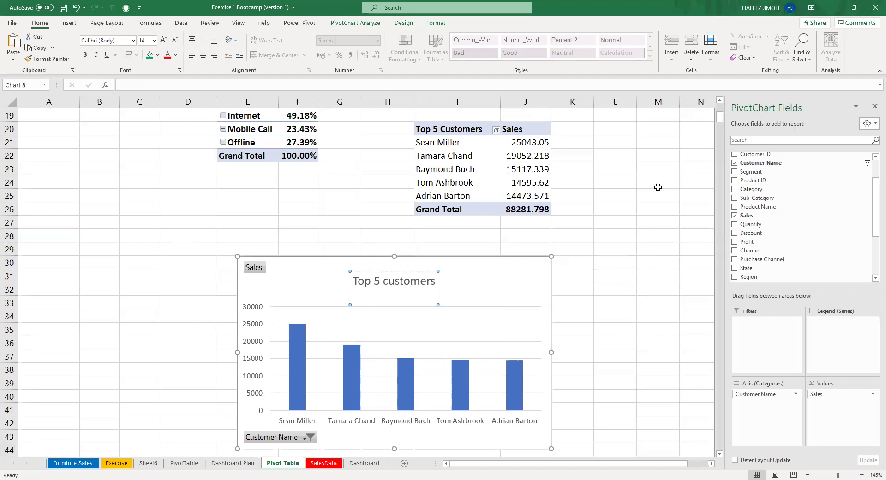
key("BackSpace")
Stretch the chart's plot area taller, up toward the title.
left_click_drag(403, 275, 404, 262)
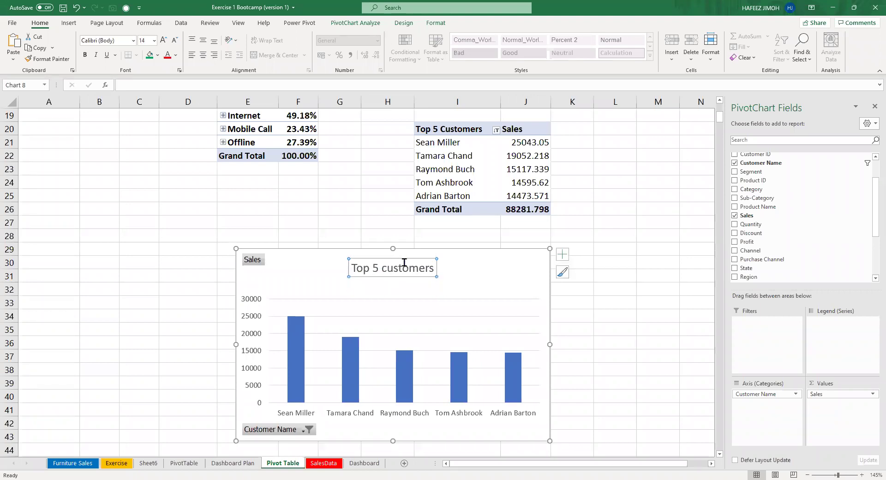
left_click(434, 301)
left_click_drag(404, 301, 406, 286)
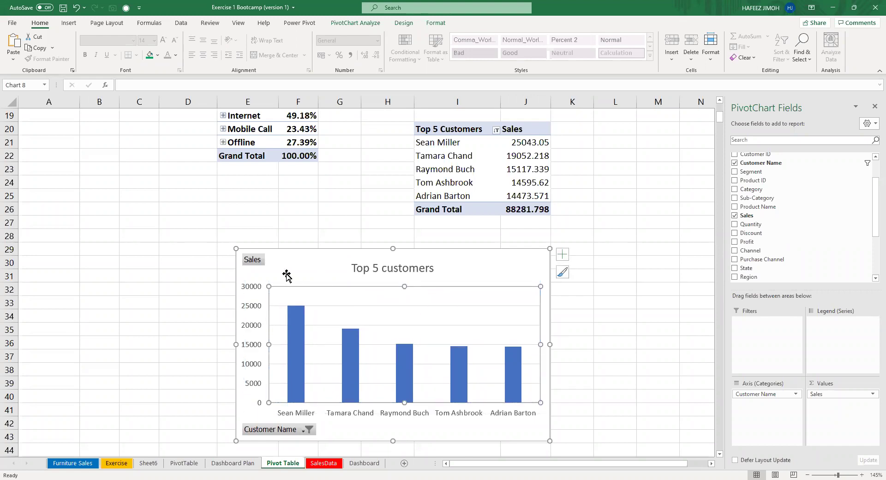
Hide all field buttons on the chart, add axis titles, and nudge the chart slightly right.
right_click(248, 262)
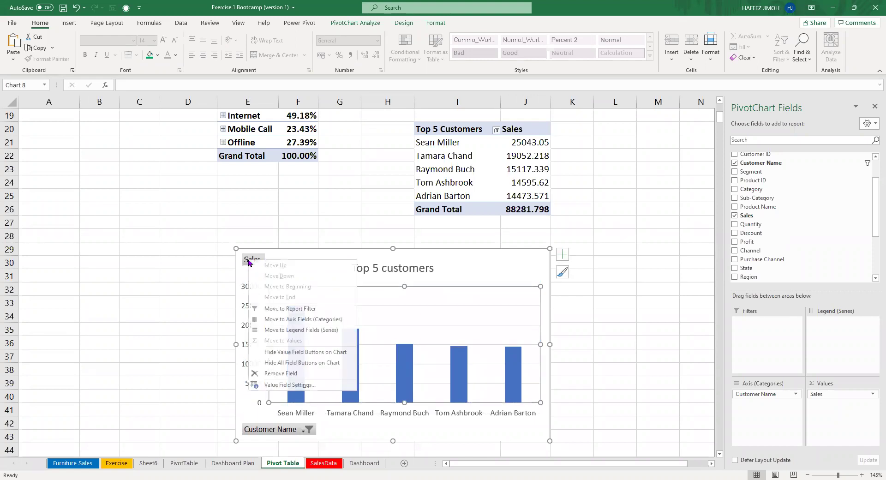
left_click(328, 363)
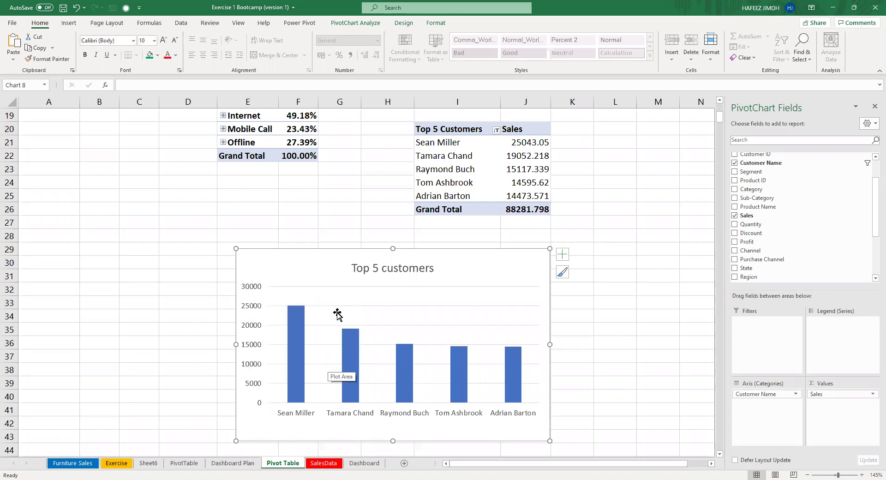
left_click(562, 255)
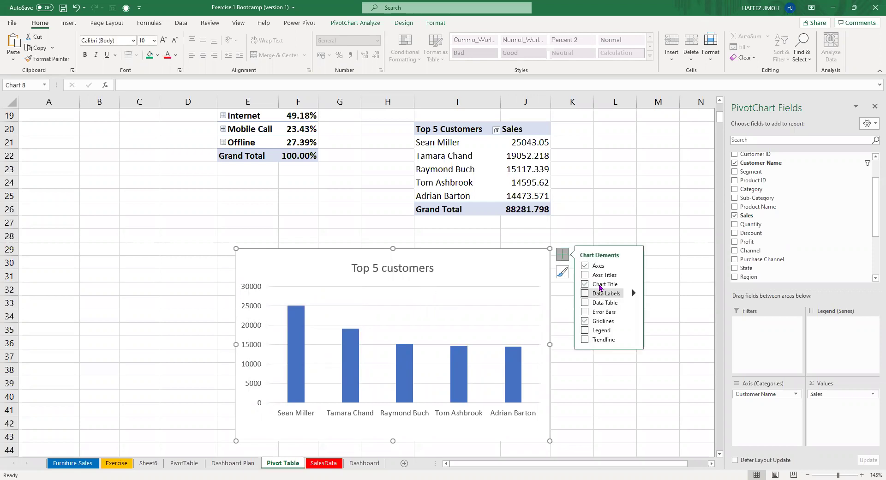
left_click(590, 276)
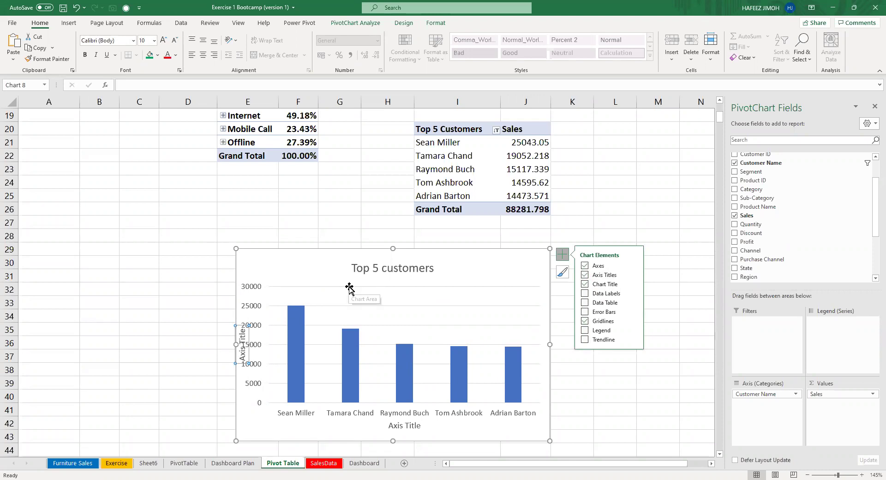
left_click(259, 309)
left_click(260, 279)
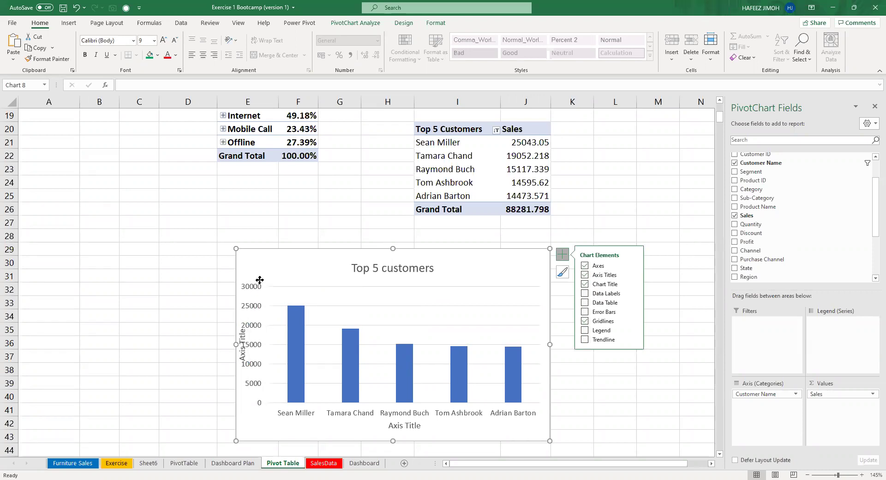
left_click_drag(260, 280, 267, 281)
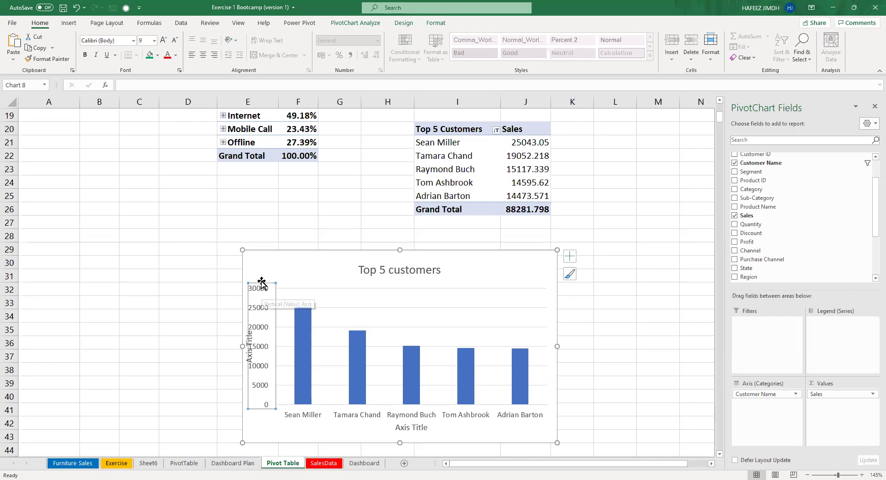
left_click_drag(261, 282, 264, 281)
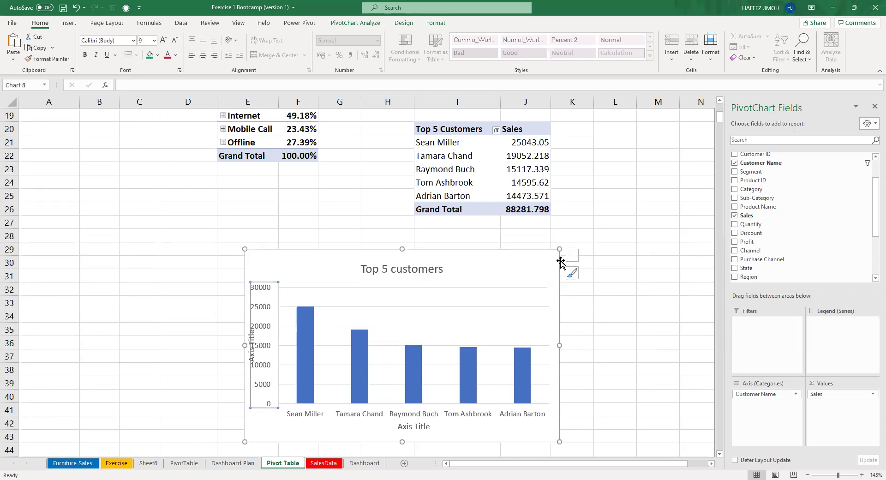
Show data labels above each bar and remove the primary vertical axis numbers.
left_click(572, 255)
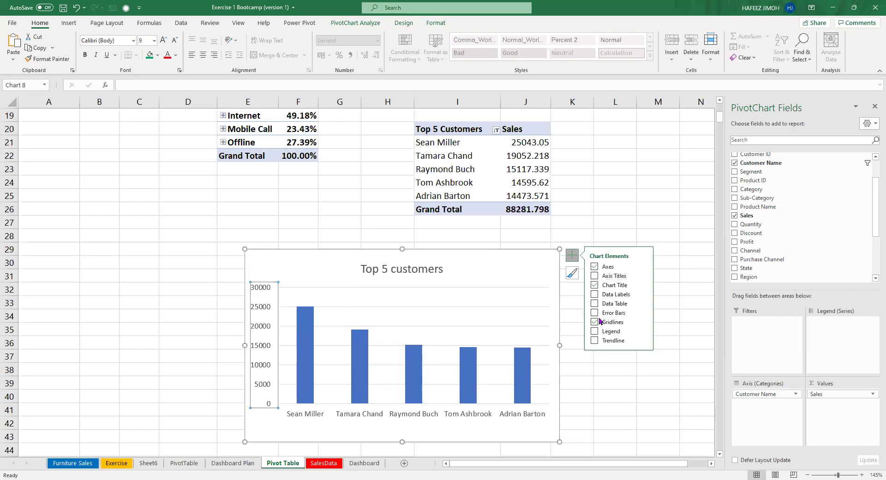
left_click(593, 295)
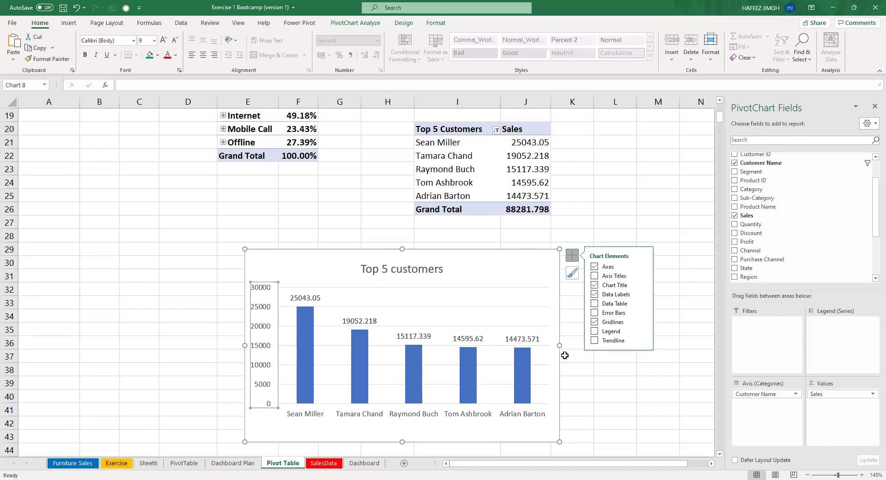
left_click(593, 267)
left_click(595, 266)
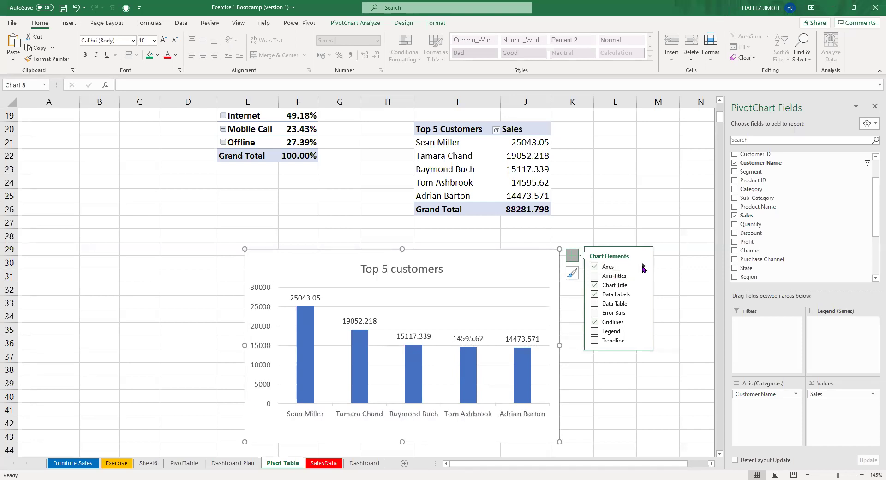
left_click(643, 267)
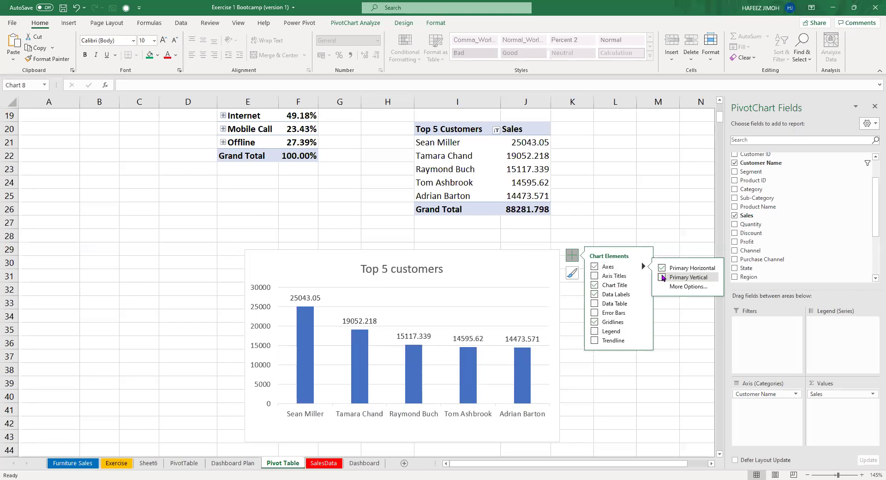
left_click(662, 277)
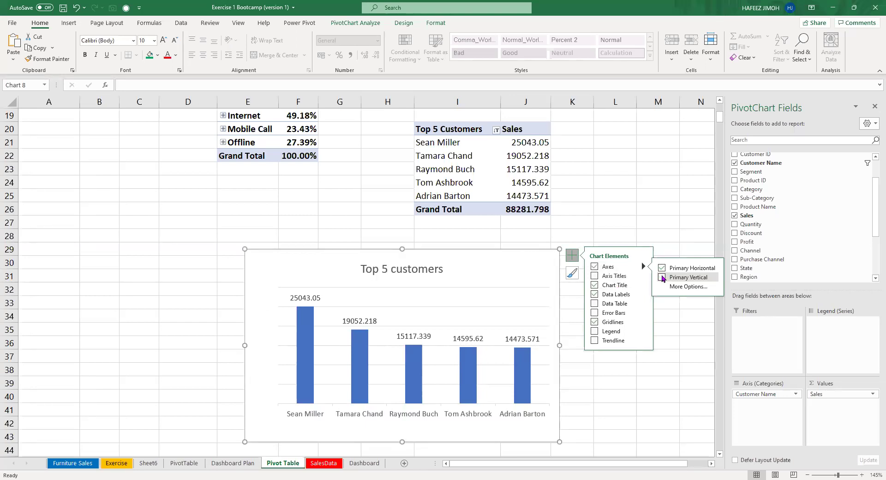
Enlarge the plot area up and to the left, and nudge the chart slightly right.
left_click(447, 306)
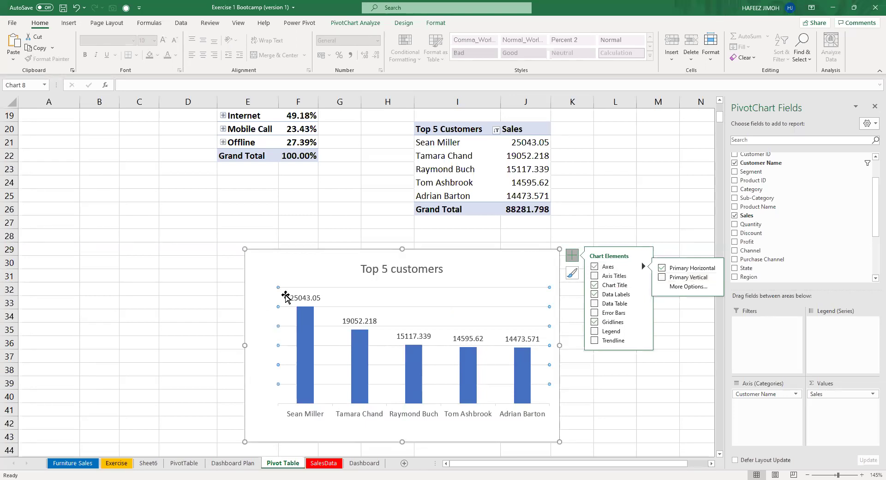
key("Escape")
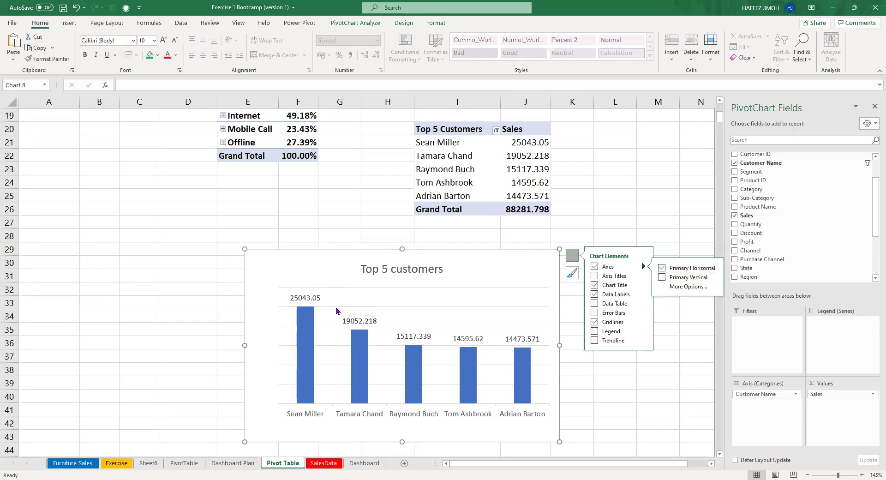
left_click(317, 299)
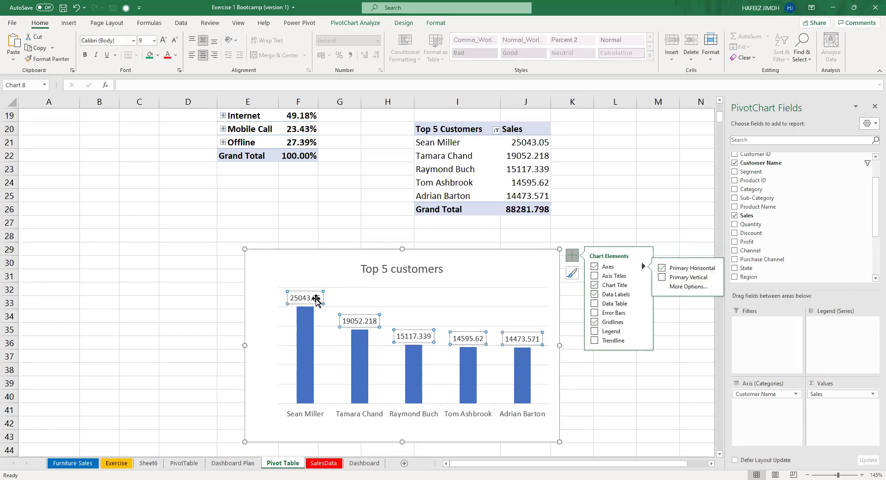
left_click(278, 334)
left_click_drag(276, 288, 259, 277)
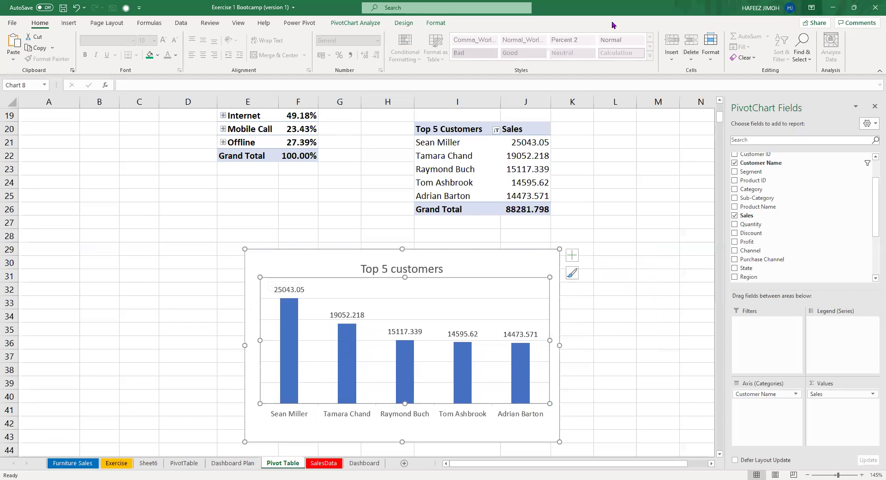
key("Escape")
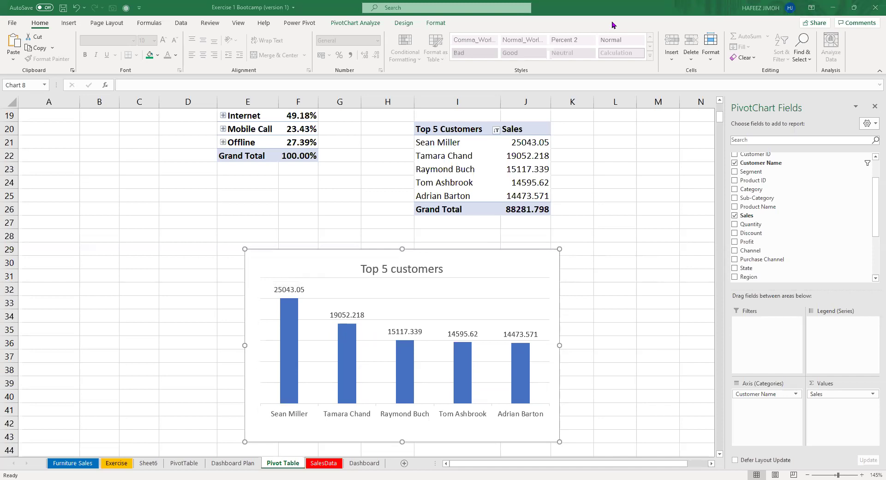
left_click(354, 287)
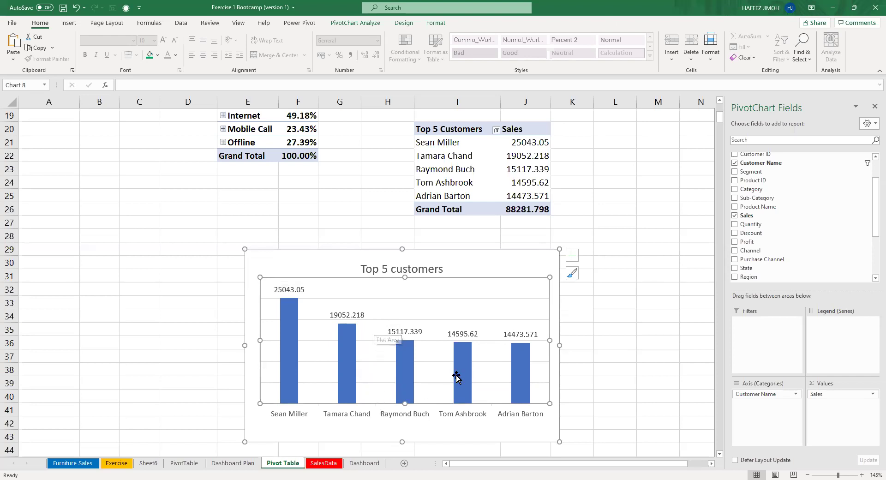
left_click_drag(554, 275, 556, 275)
left_click(573, 260)
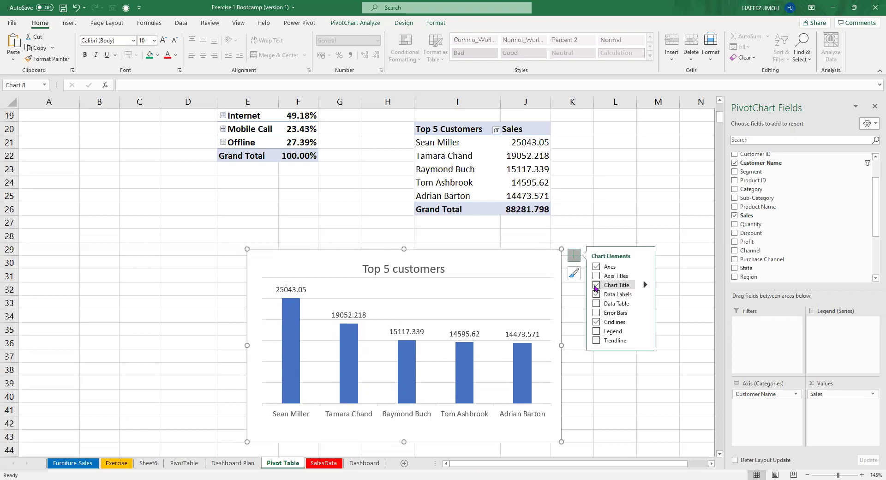
Add a primary horizontal axis title reading 'Customer names' on one line.
left_click(596, 276)
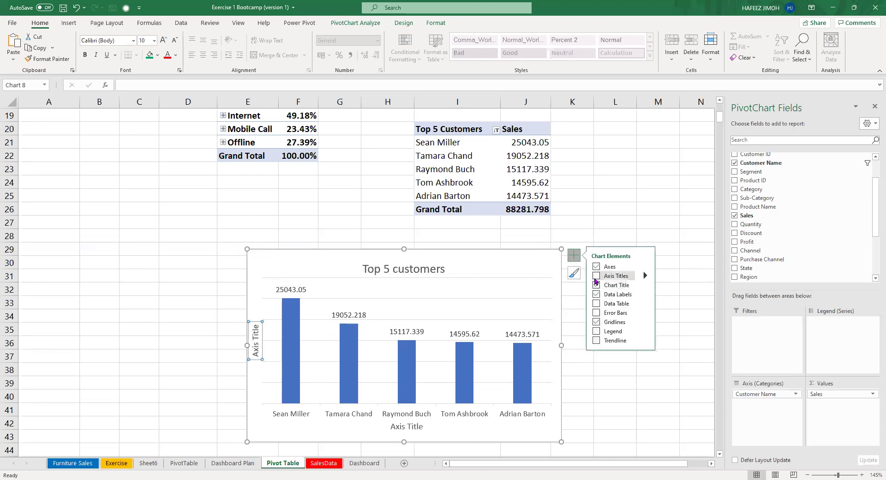
left_click(645, 276)
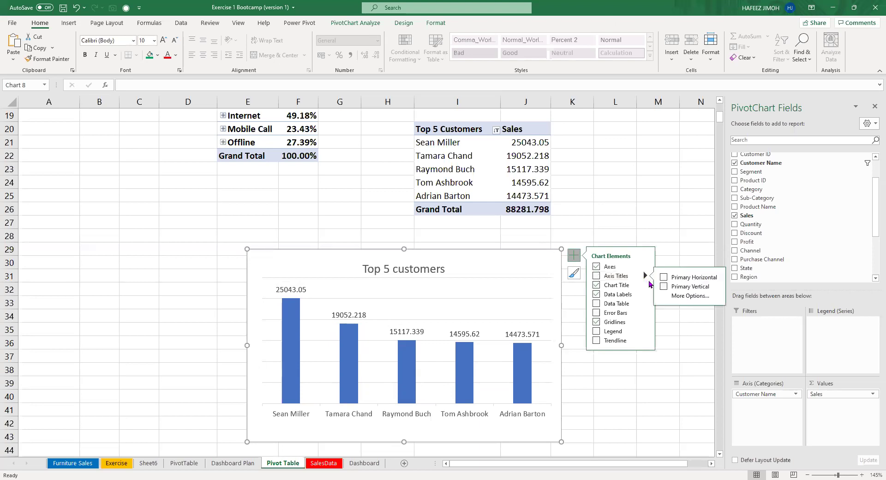
left_click(663, 279)
triple_click(410, 426)
type("Customer names")
key("Return")
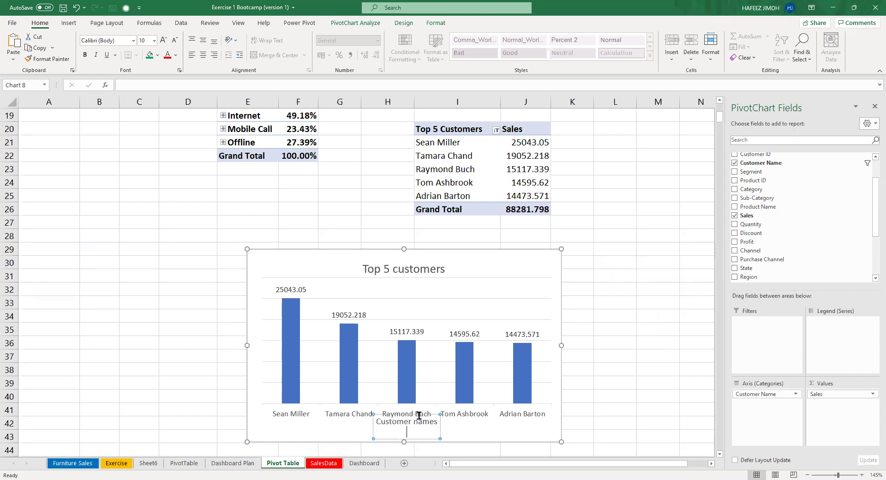
key("BackSpace")
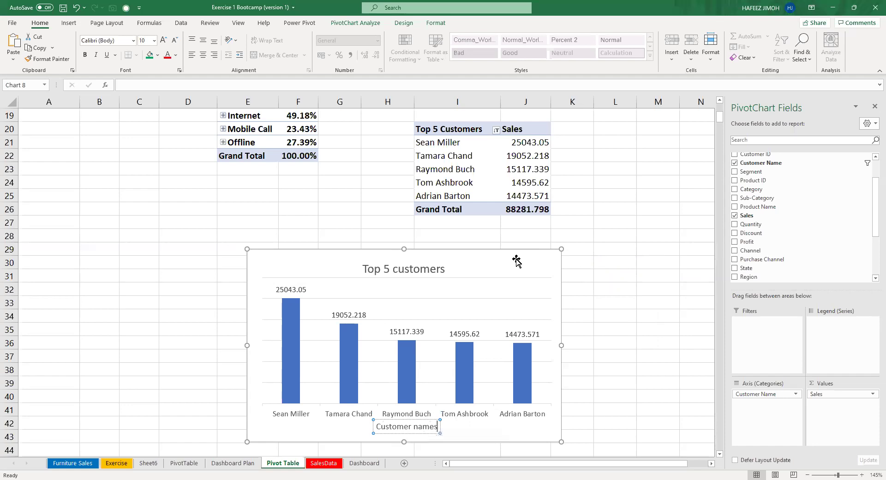
left_click(516, 261)
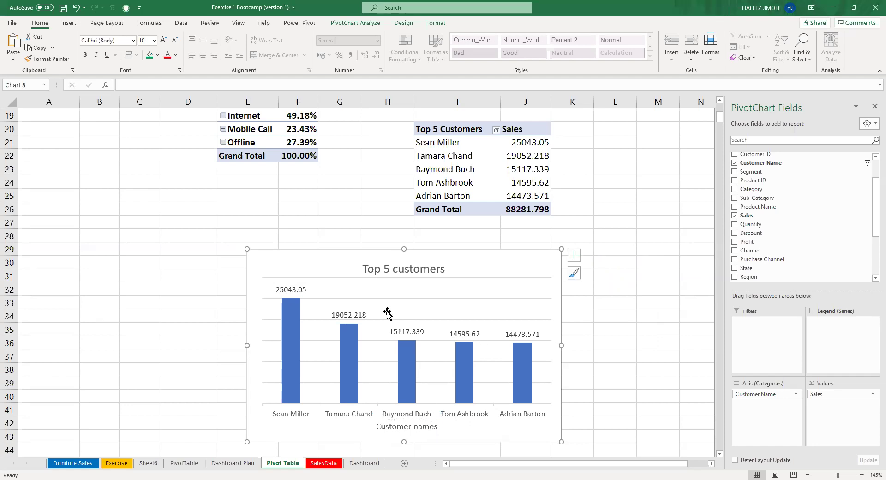
left_click(285, 288)
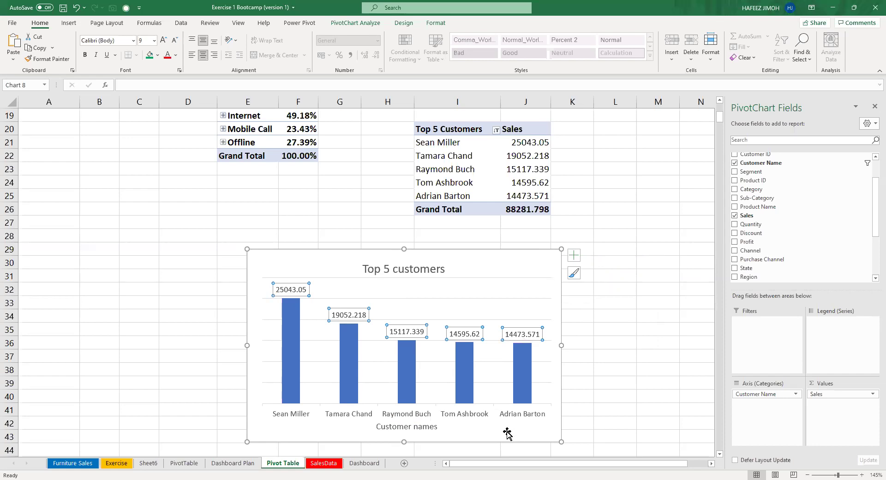
key("Escape")
left_click(458, 382)
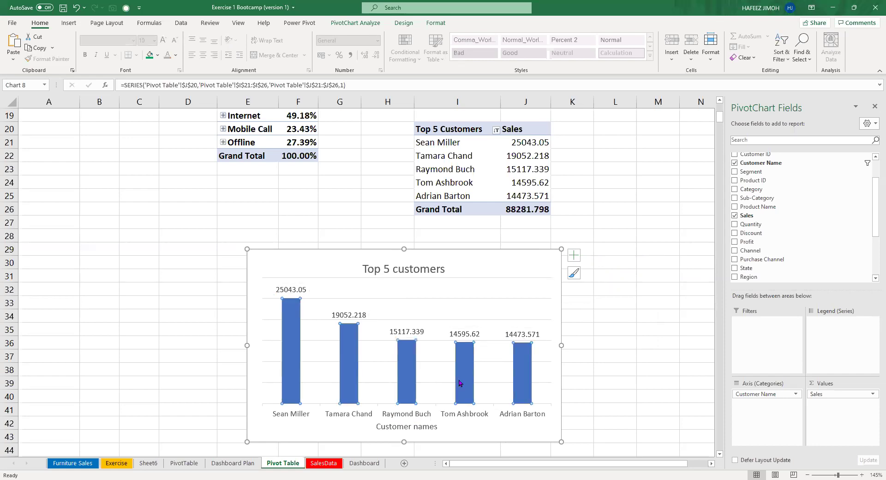
Set the Sales series gap width to 80% in Format Data Series, after trying 40–70%.
right_click(459, 383)
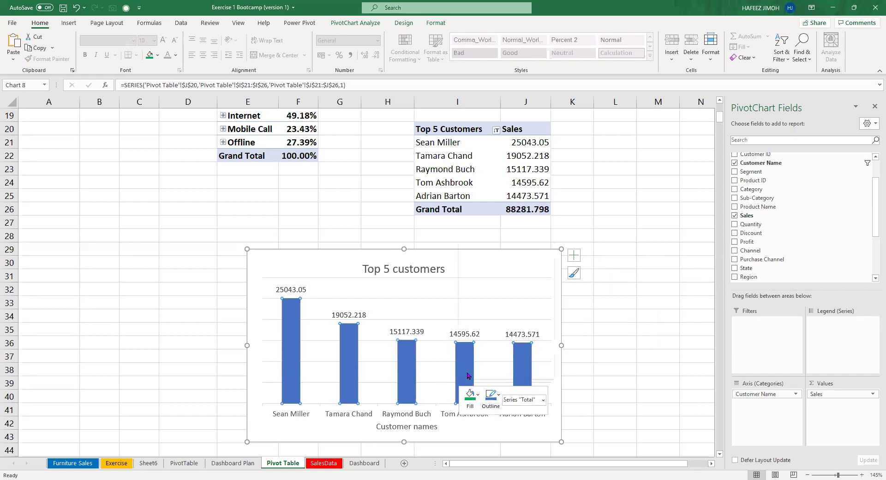
left_click(475, 371)
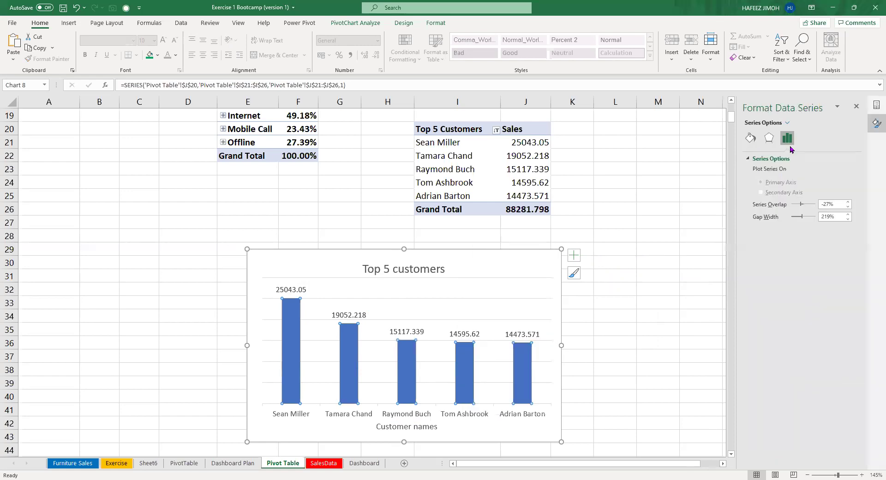
left_click(831, 216)
double_click(825, 216)
type("50")
key("Return")
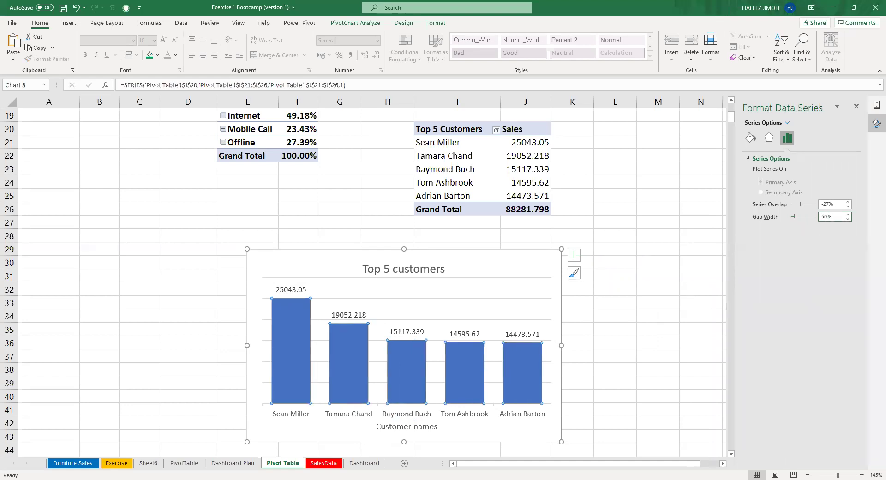
double_click(822, 217)
key("BackSpace")
type("40")
key("Return")
double_click(824, 216)
key("BackSpace")
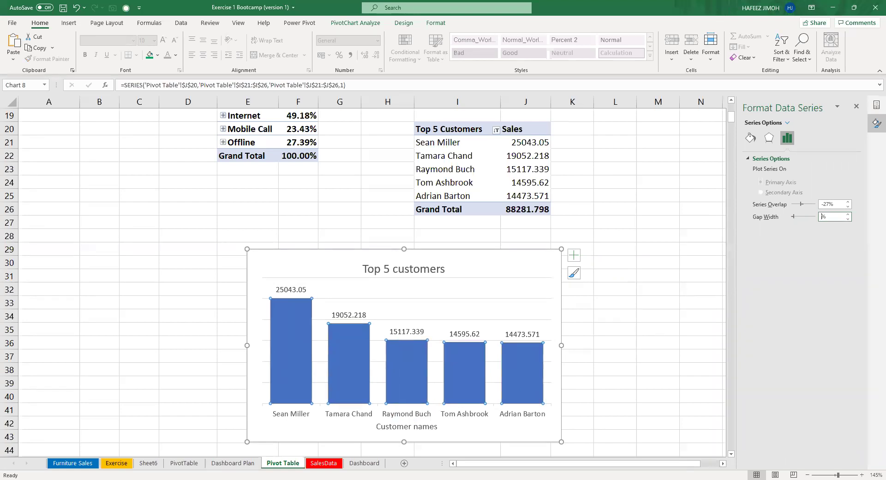
key("Return")
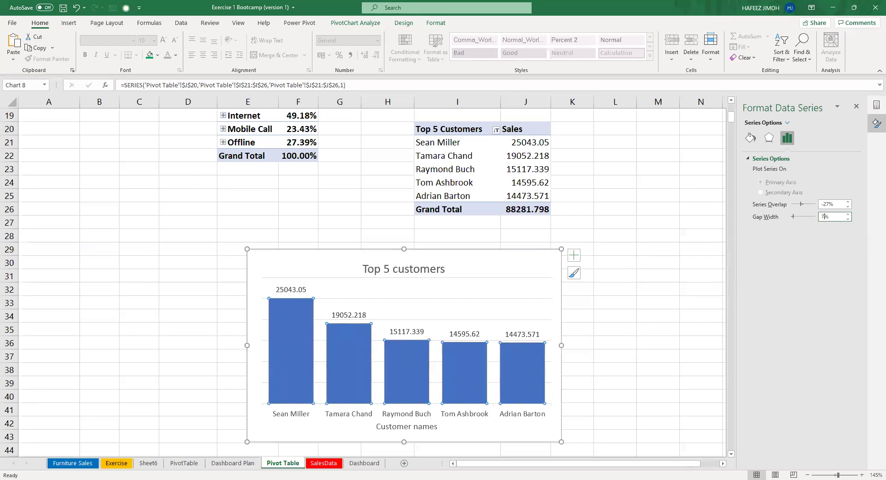
type("70")
key("Return")
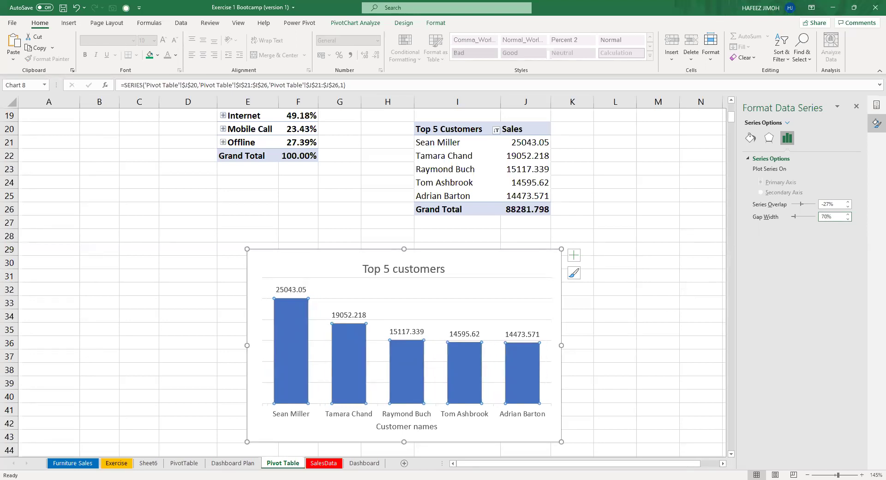
key("BackSpace")
key("BackSpace")
type("60")
key("Return")
key("BackSpace")
key("BackSpace")
type("70")
key("BackSpace")
key("BackSpace")
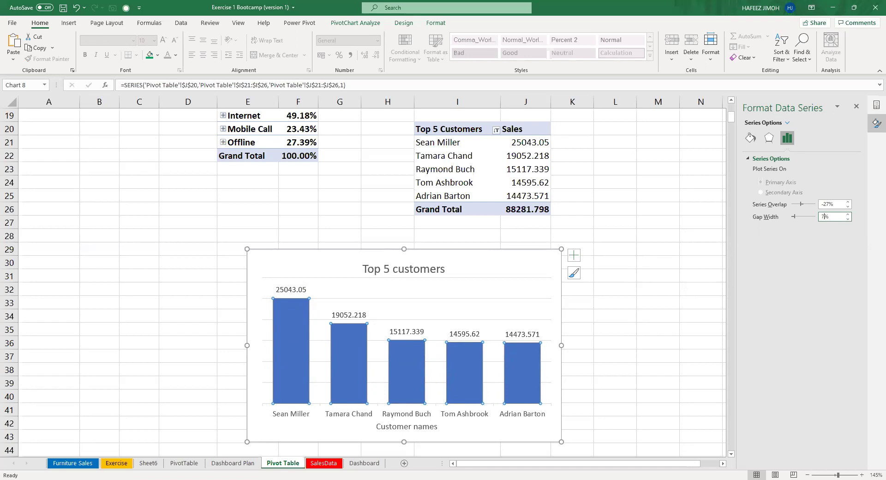
type("80")
key("Return")
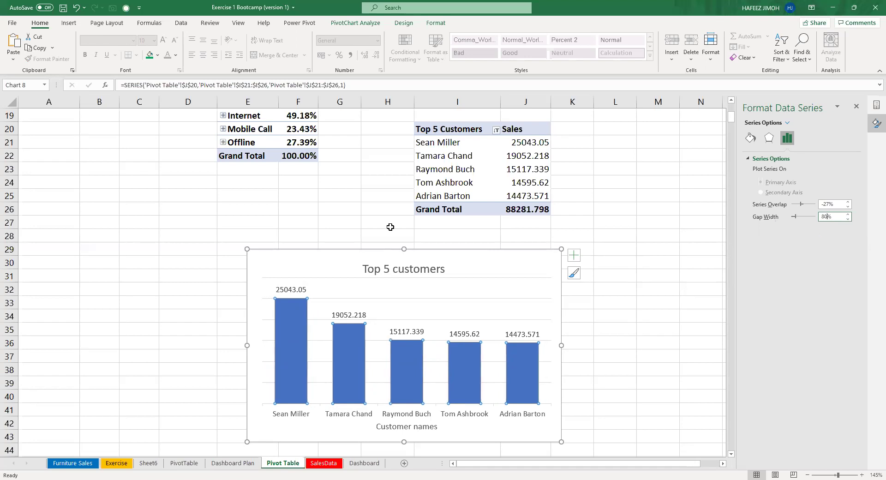
left_click(492, 244)
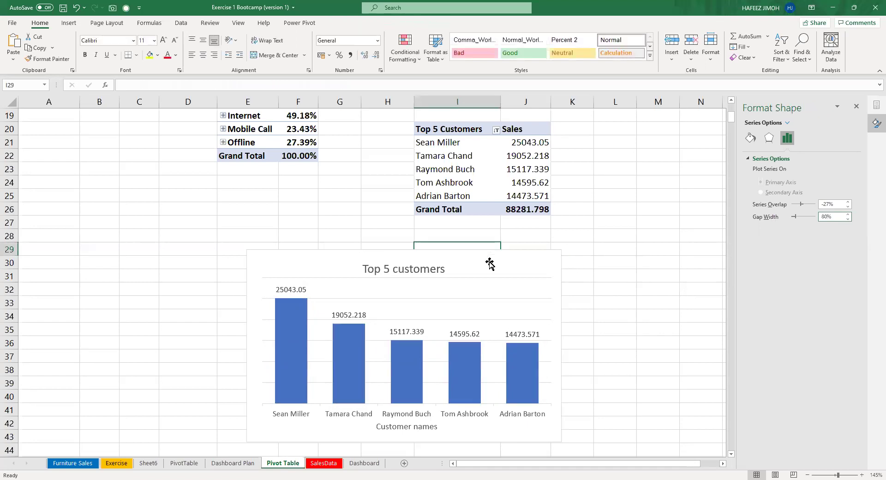
left_click(490, 263)
Shorten the Top 5 customers chart slightly, cut it, and paste it onto the Dashboard sheet.
left_click_drag(247, 258, 248, 264)
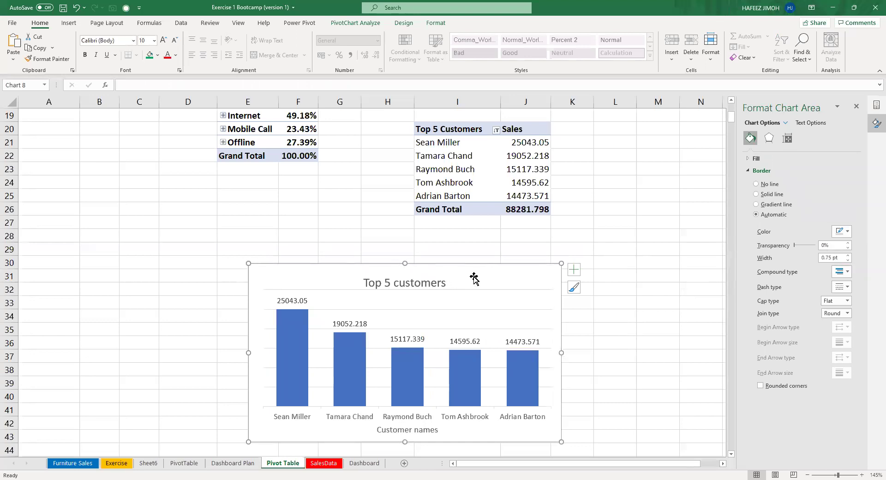
key("ctrl+x")
left_click(364, 463)
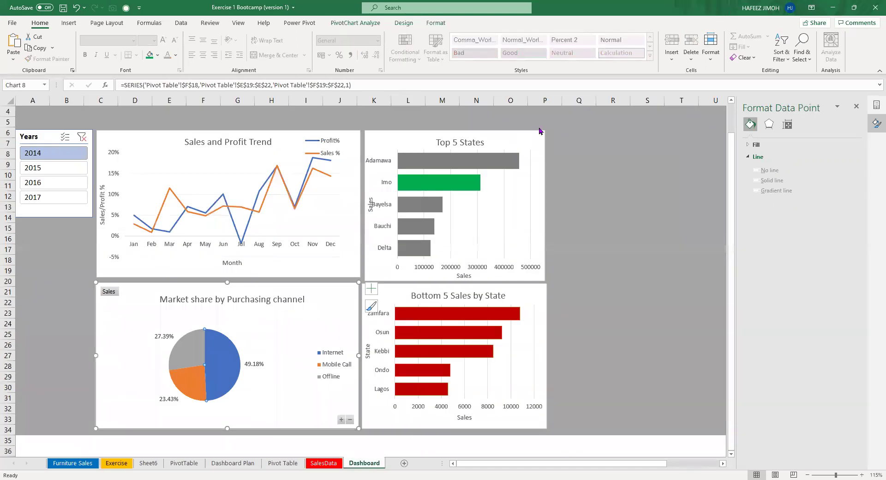
left_click(643, 154)
key("ctrl+v")
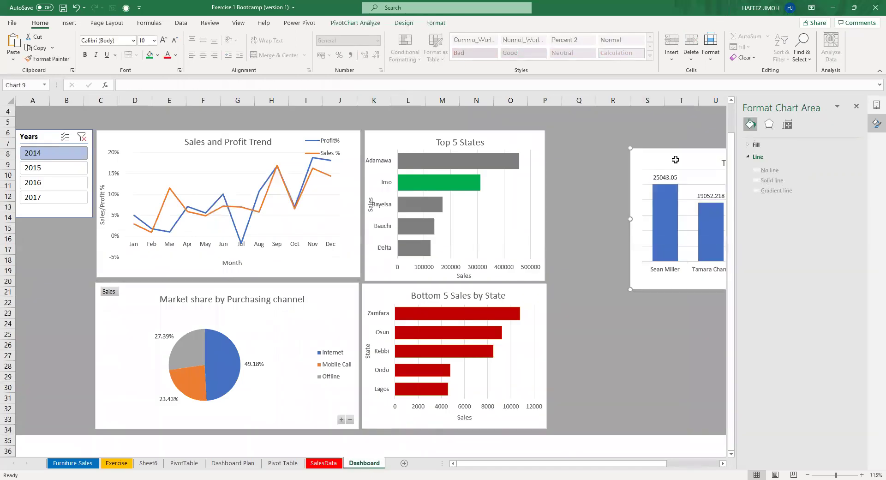
Position and align the pasted chart beside the Top 5 States chart.
left_click_drag(626, 145, 581, 130)
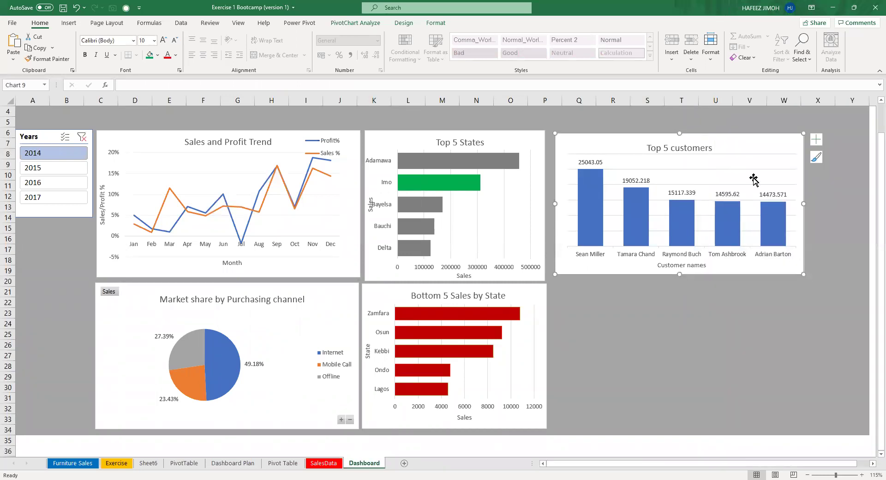
left_click(752, 174)
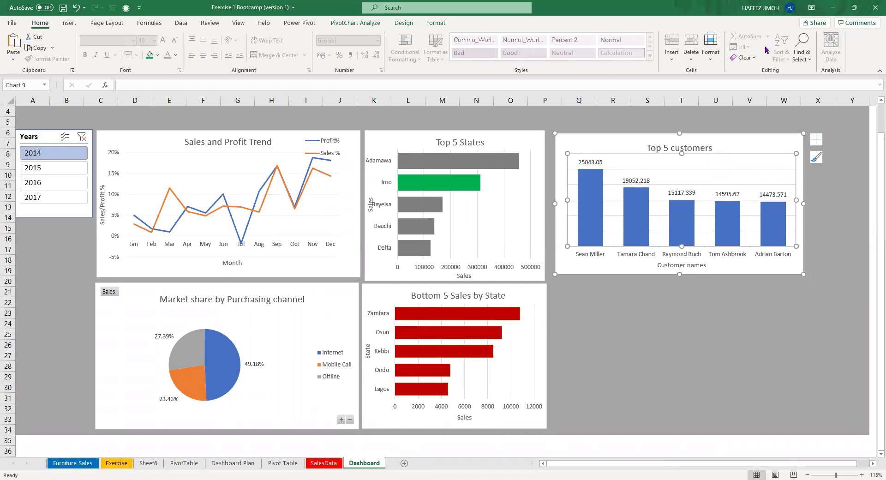
key("Escape")
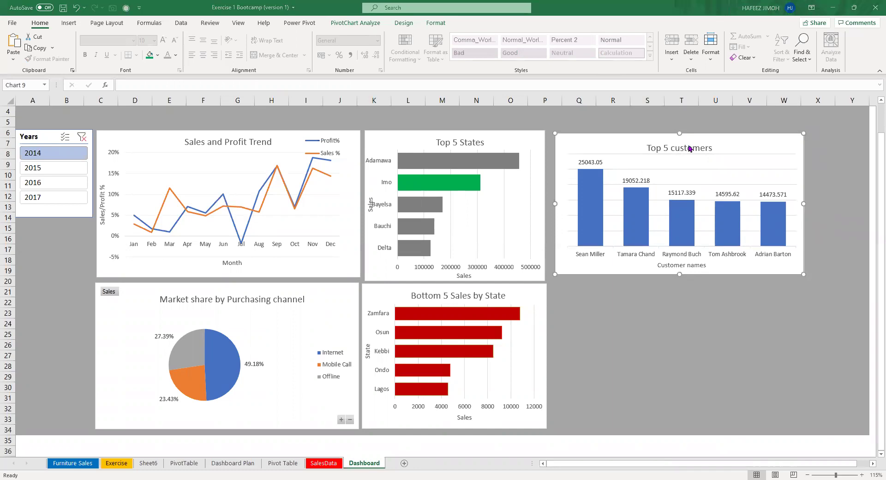
left_click_drag(746, 139, 737, 134)
left_click_drag(794, 271, 796, 281)
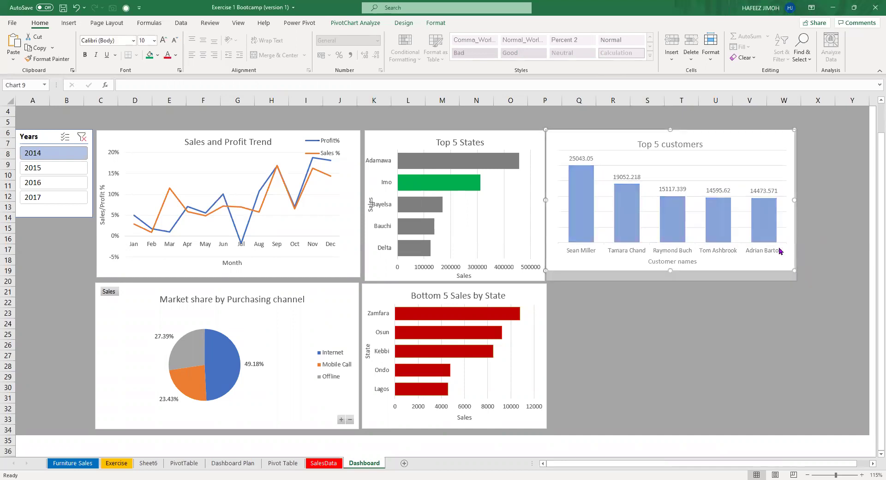
left_click_drag(741, 137, 746, 137)
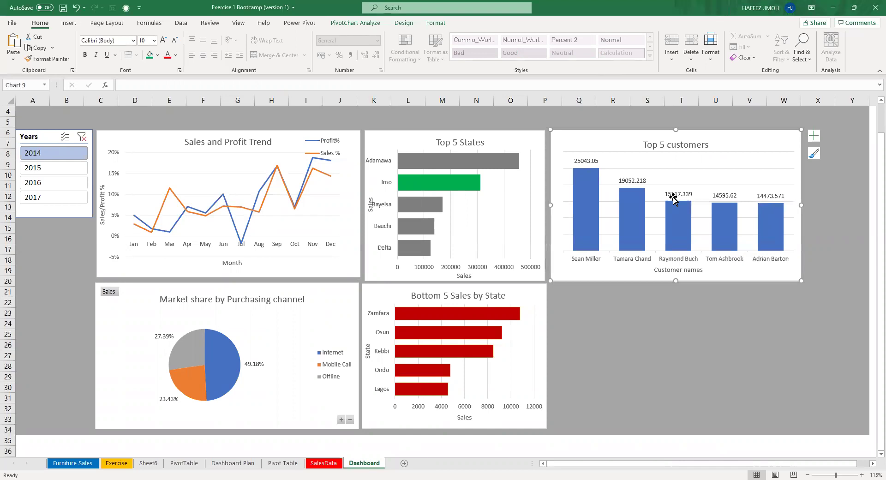
left_click(639, 211)
right_click(639, 211)
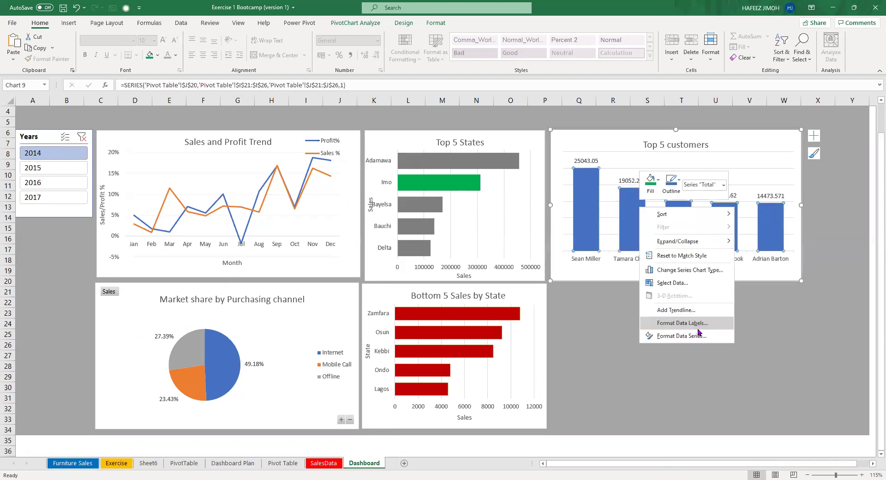
left_click(702, 337)
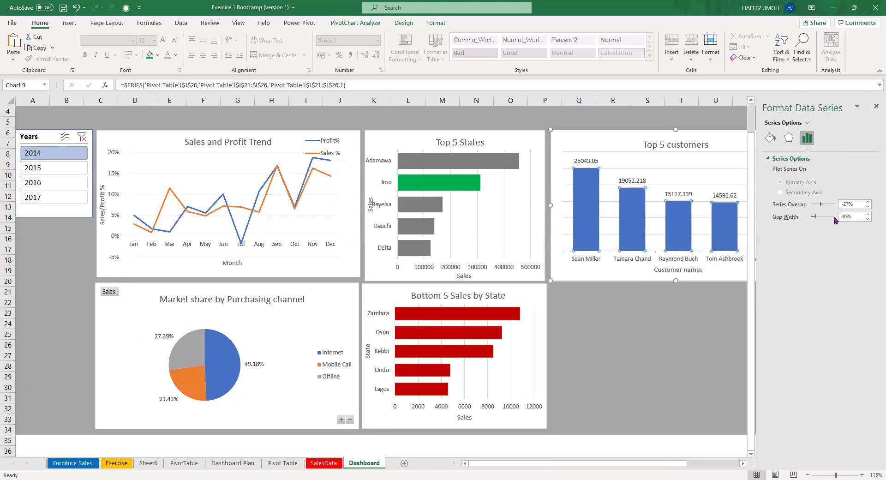
left_click(873, 107)
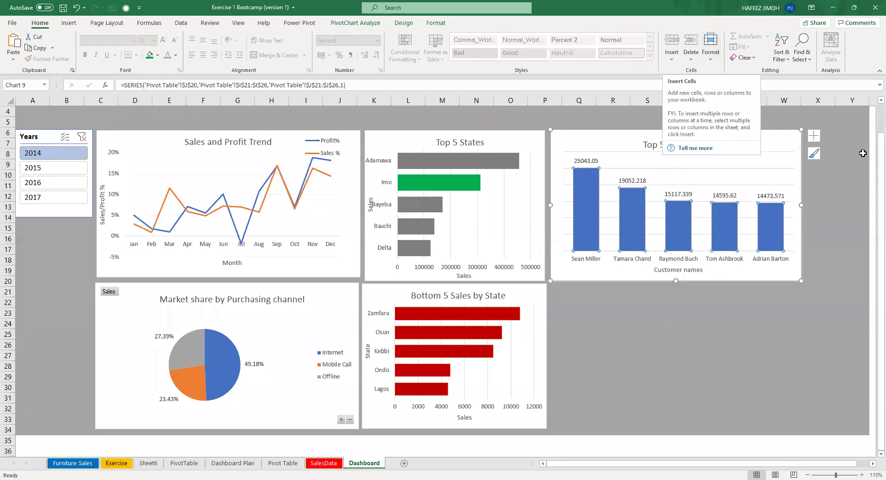
scroll(862, 153, "up", 1)
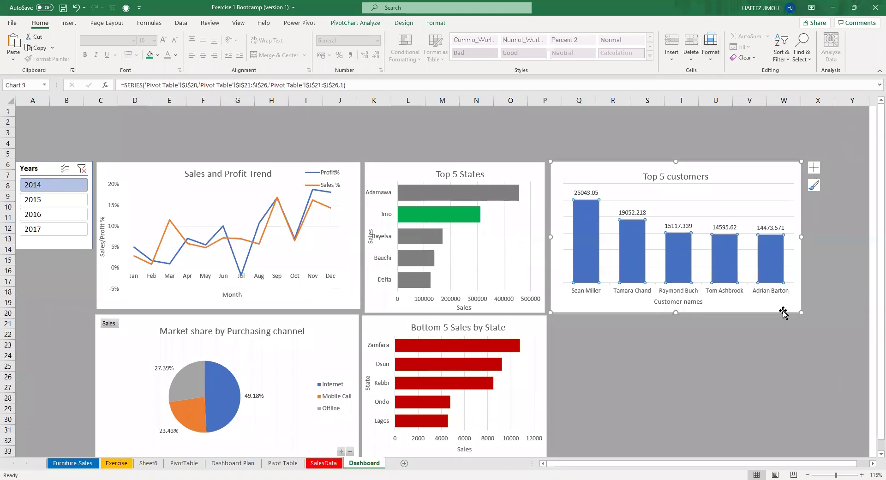
left_click_drag(783, 312, 782, 310)
scroll(811, 438, "down", 1, "ctrl")
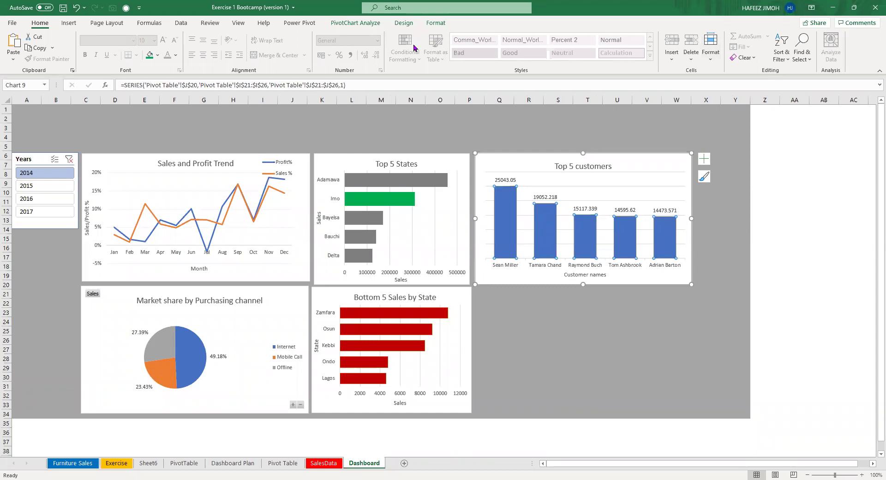
mouse_move(880, 466)
left_mouse_down()
mouse_move(780, 468)
mouse_move(771, 478)
mouse_move(881, 474)
mouse_move(878, 467)
left_mouse_up()
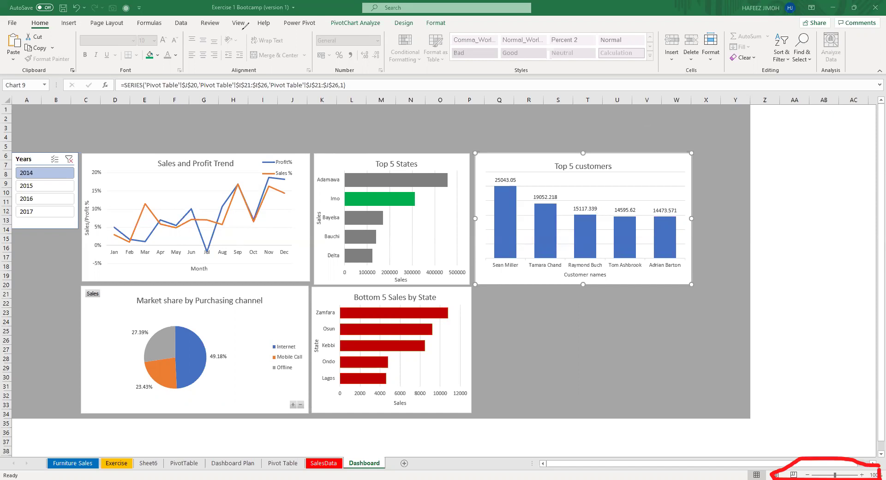
scroll(570, 358, "up", 1, "ctrl")
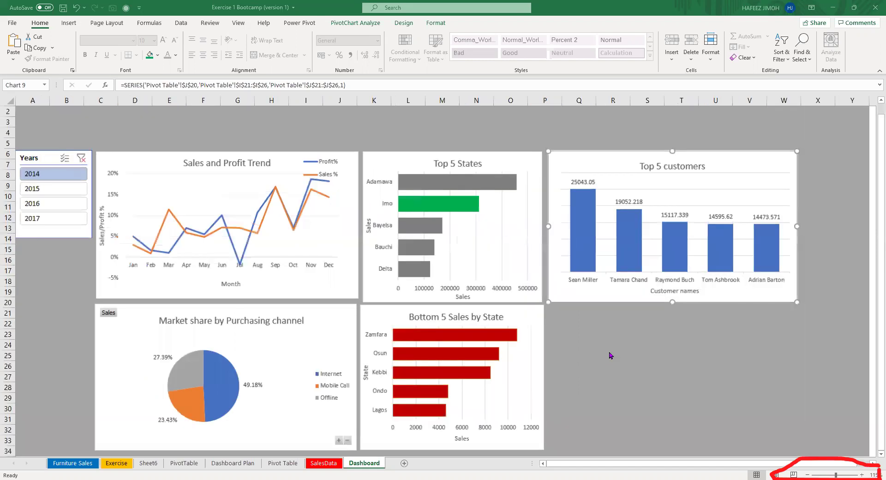
scroll(611, 354, "up", 2, "ctrl")
scroll(611, 354, "up", 2, "ctrl")
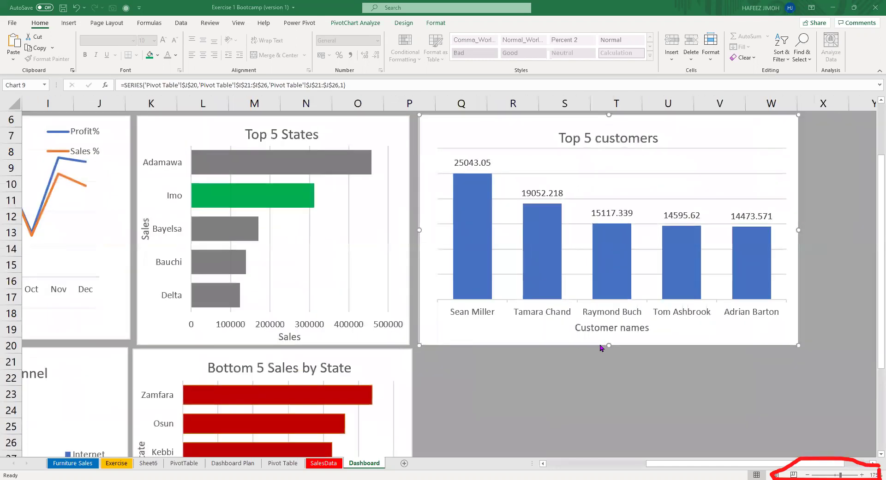
scroll(602, 348, "down", 3, "ctrl")
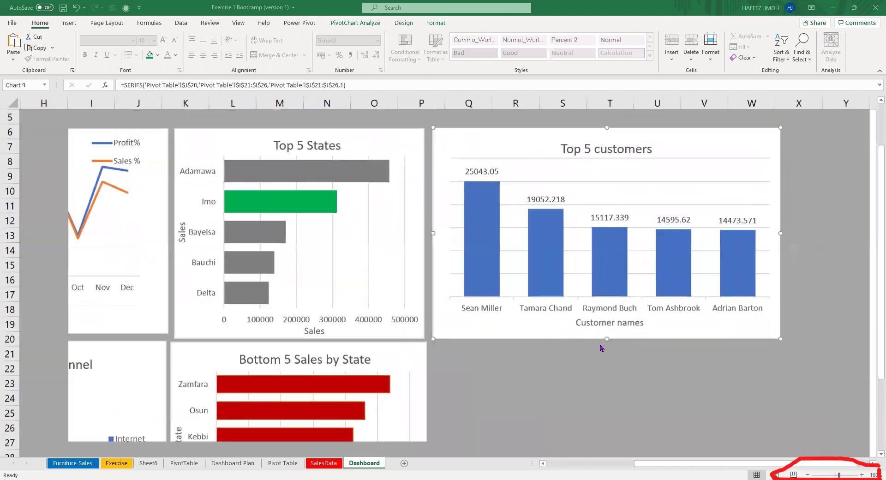
scroll(601, 348, "down", 3, "ctrl")
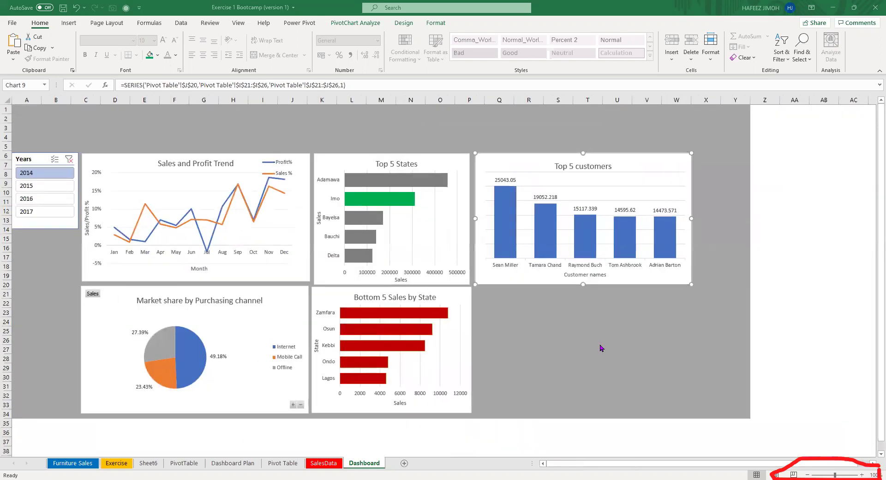
Filter the Sales and Profit Trend chart to 2014, 2015 and 2016 in turn, then return to Pivot Table.
scroll(602, 348, "up", 1, "ctrl")
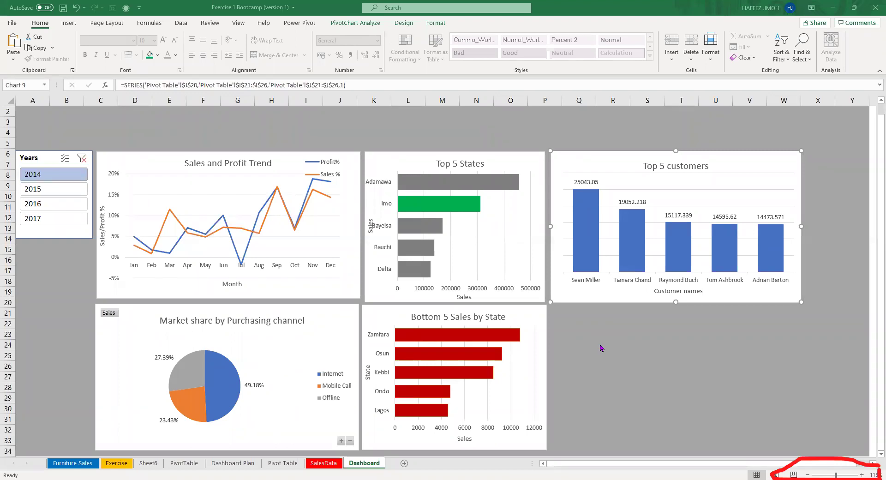
left_click(62, 189)
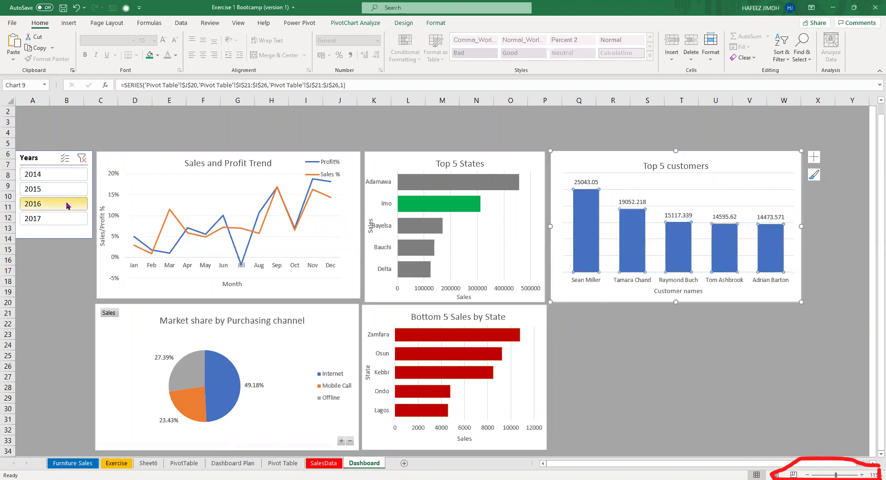
left_click(67, 205)
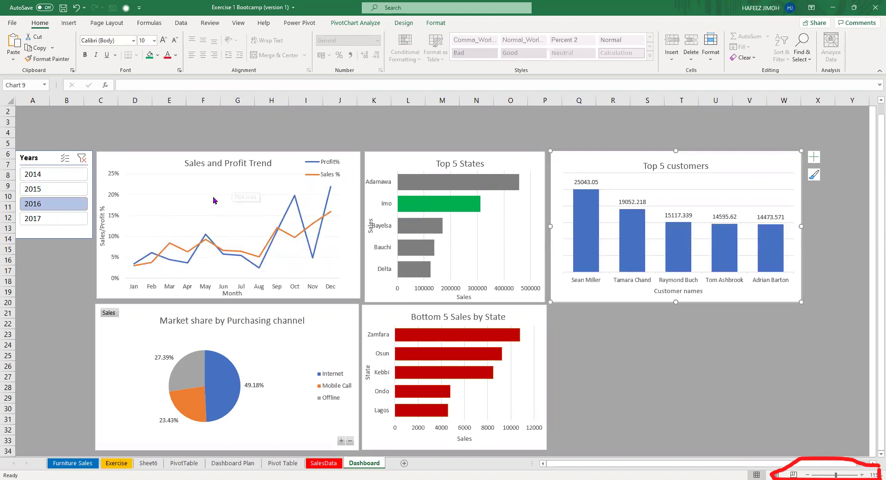
left_click(335, 170)
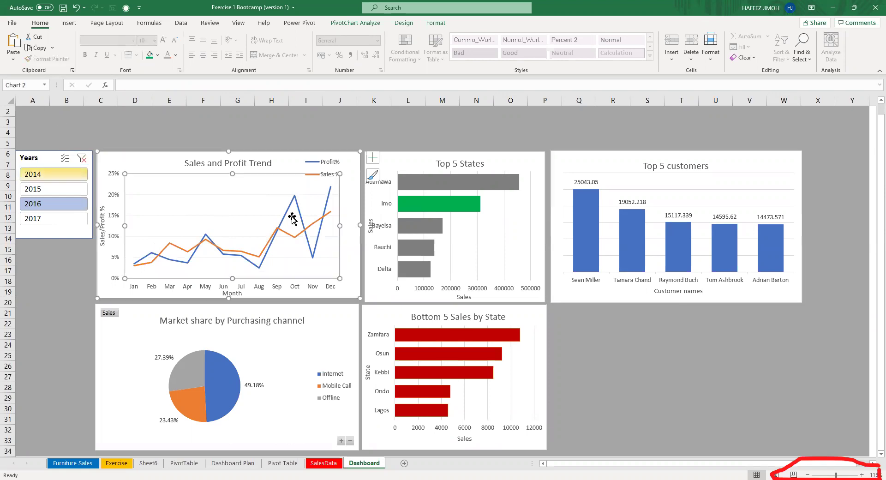
left_click(46, 175)
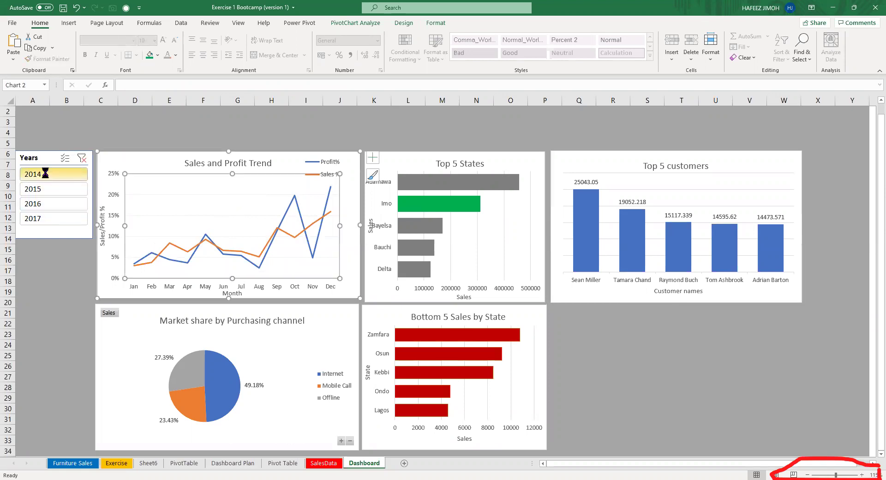
left_click(53, 204)
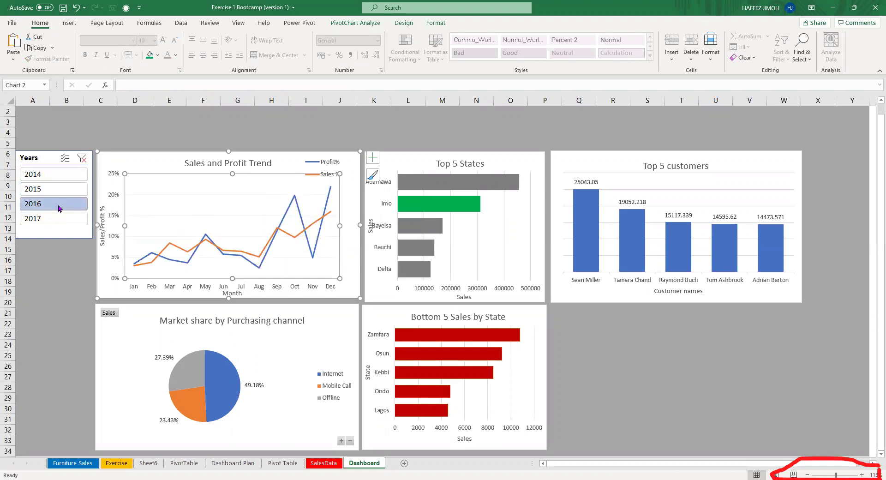
left_click(60, 203)
left_click(57, 189)
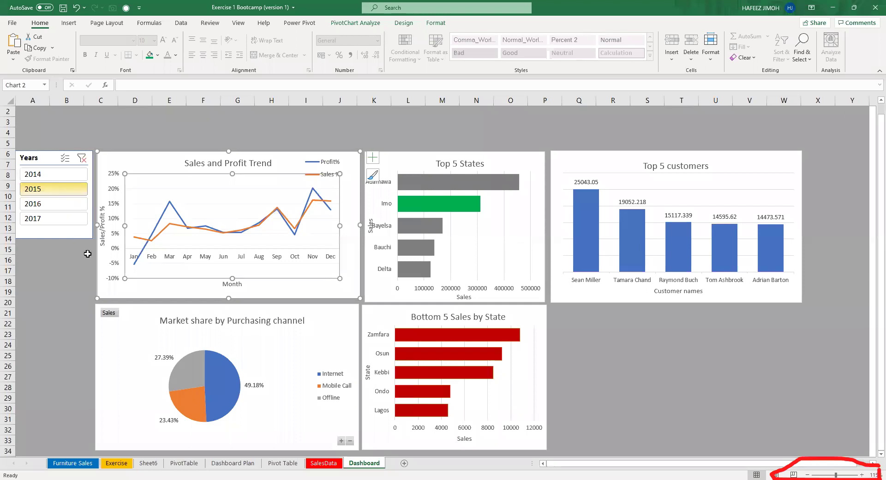
left_click(60, 174)
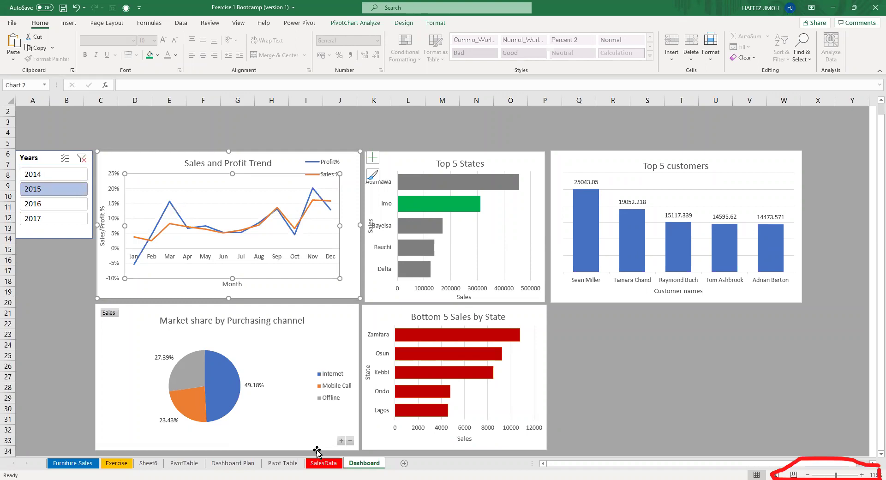
left_click(282, 463)
Rename the Channel pivot to 'Purchasing channelPT'.
scroll(357, 314, "up", 7)
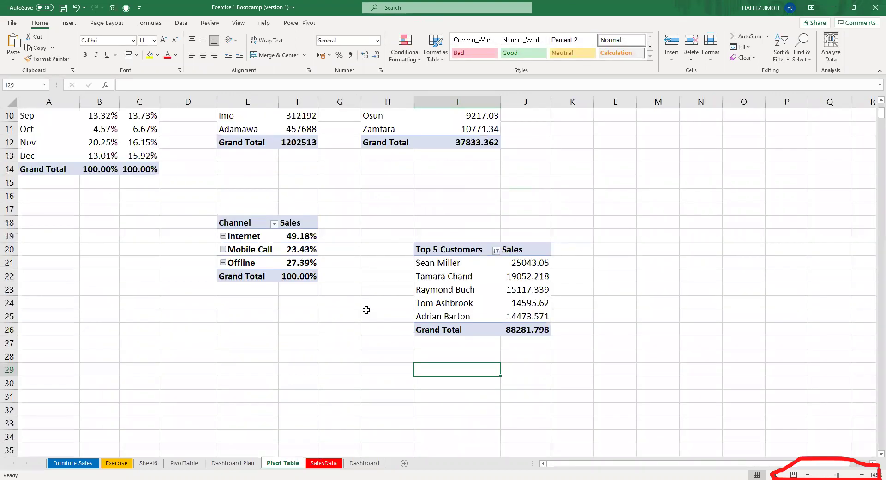
left_click(72, 162)
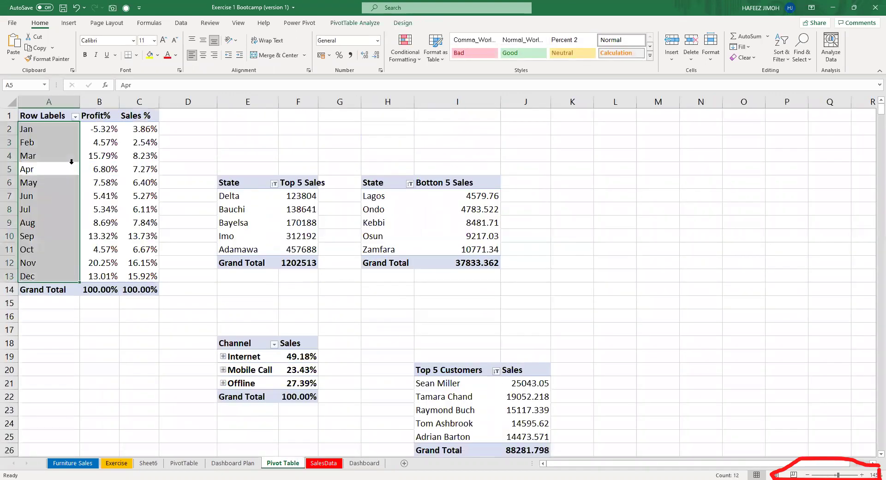
left_click(355, 23)
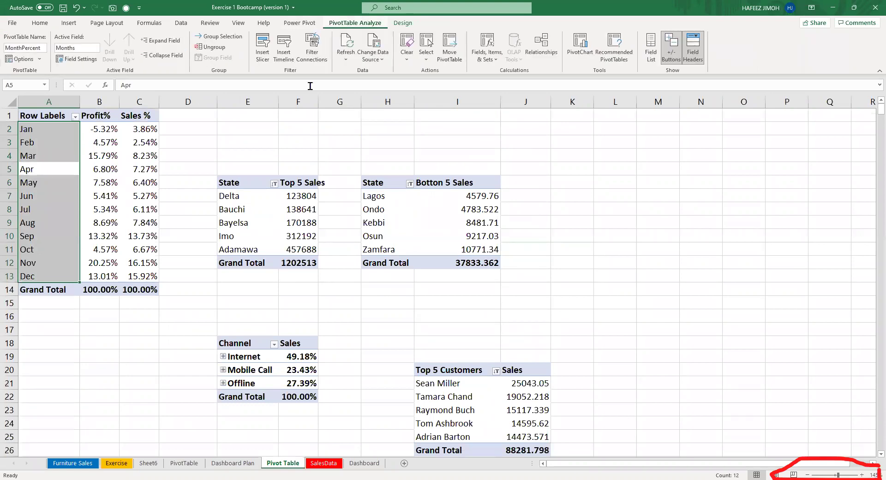
left_click(287, 221)
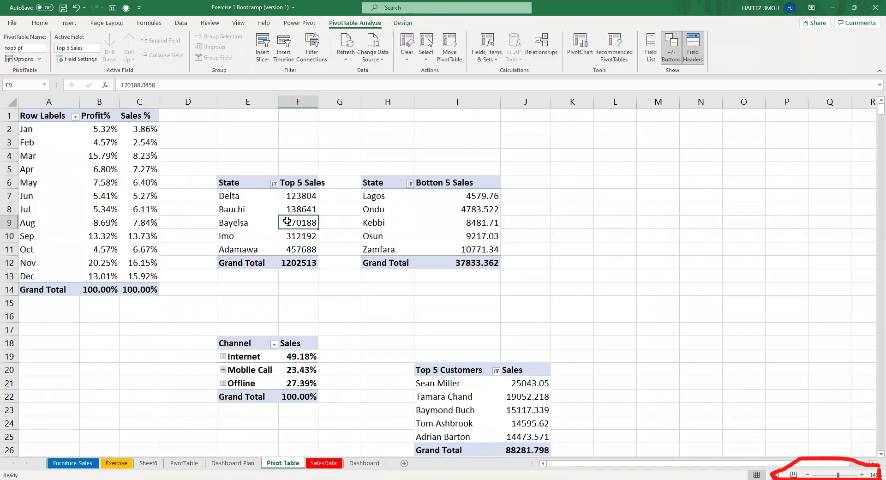
left_click(485, 249)
left_click(303, 368)
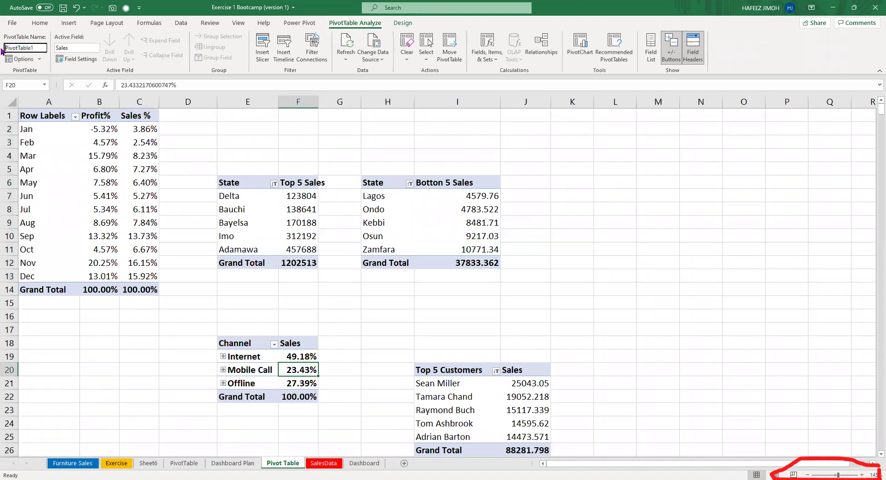
left_click(25, 48)
type("Purchasing channelPT")
Rename the Top 5 Customers pivot to 'Top5 customers'.
left_click(476, 424)
left_click(46, 48)
key("Home")
key("shift+End")
type("T")
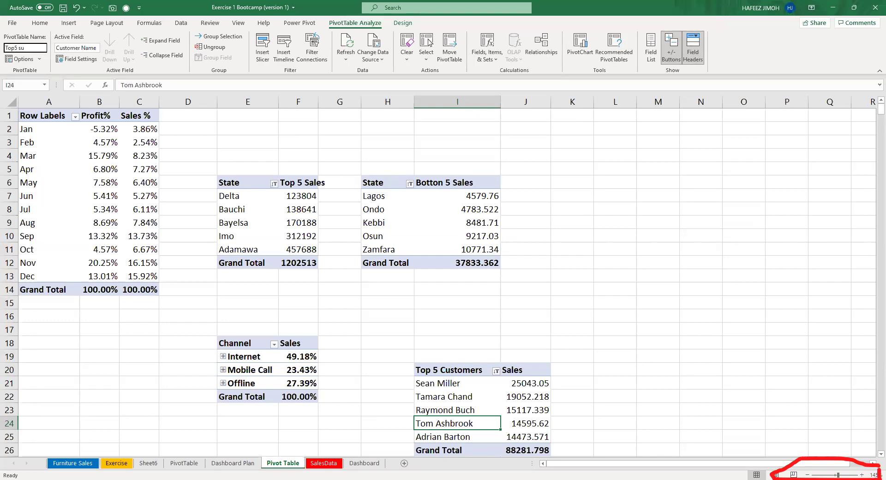
type("op5 customers")
key("Return")
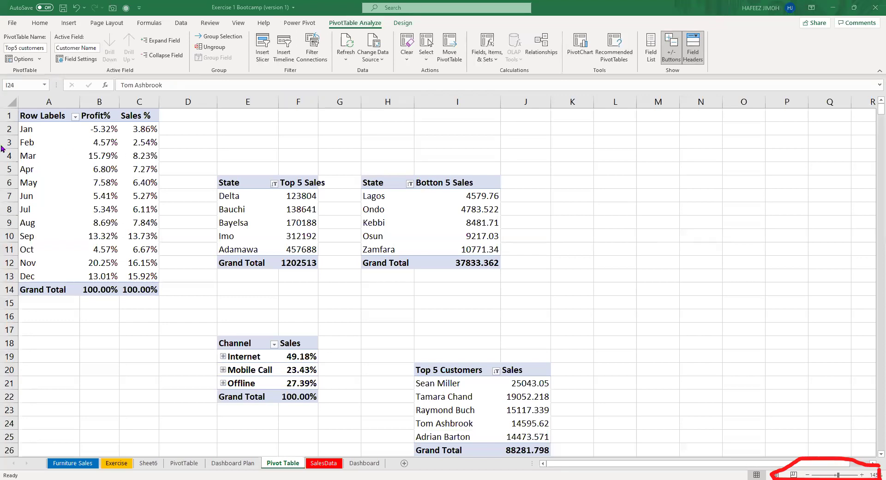
left_click(87, 170)
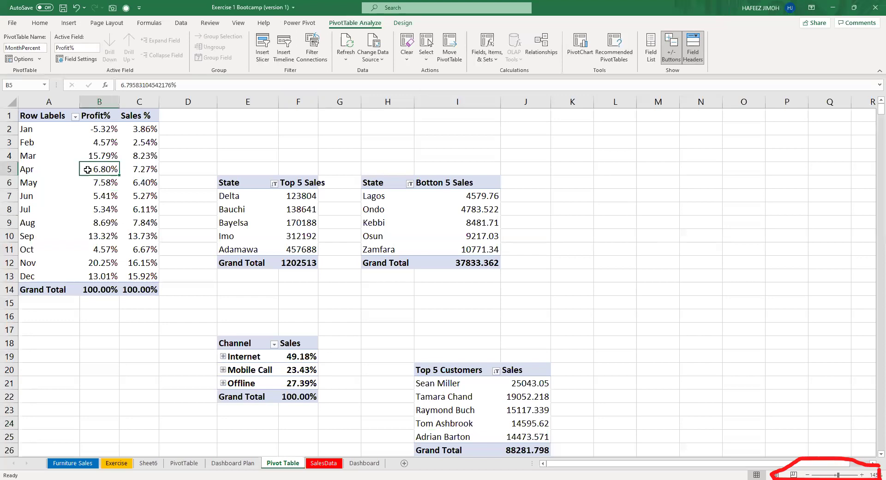
Add a Quarters slicer from the PivotTable field list.
left_click(649, 58)
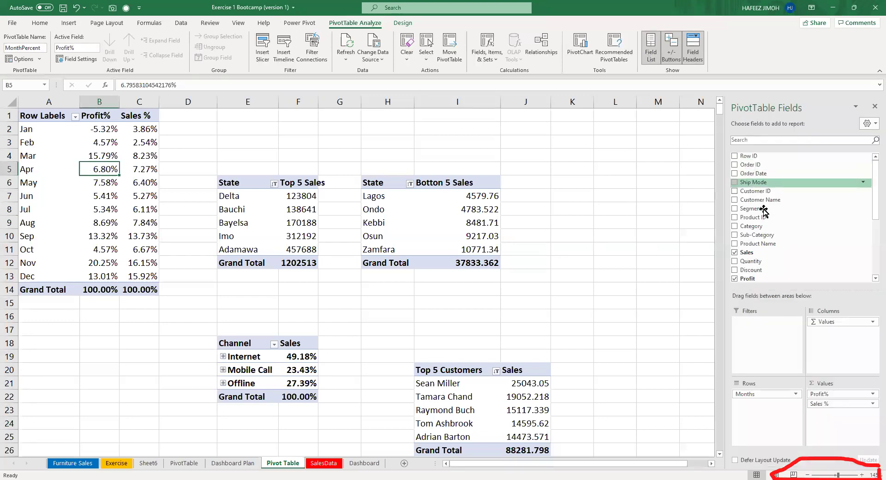
scroll(766, 230, "down", 1)
scroll(768, 253, "down", 2)
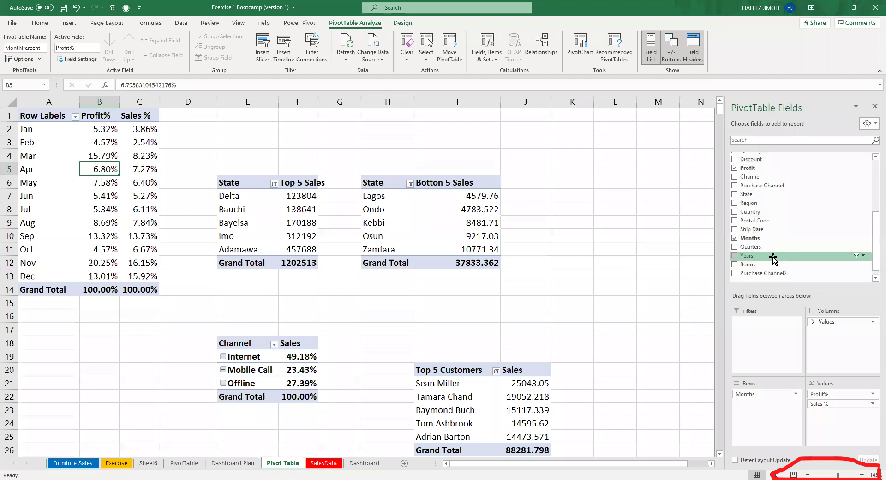
right_click(796, 248)
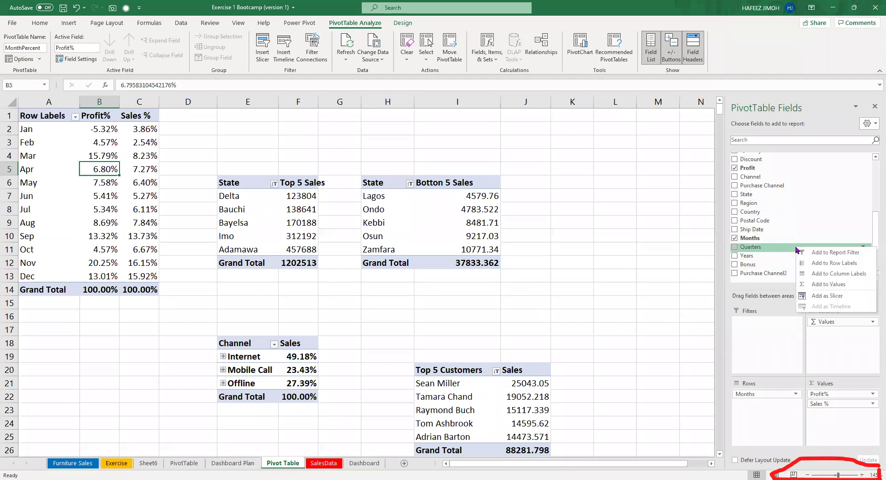
left_click(855, 296)
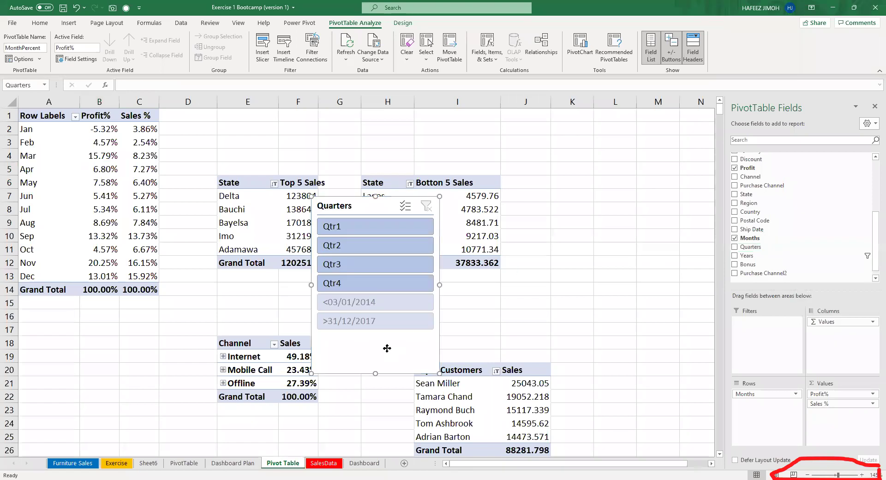
Set the Quarters slicer to hide items with no data, then cut it.
right_click(387, 348)
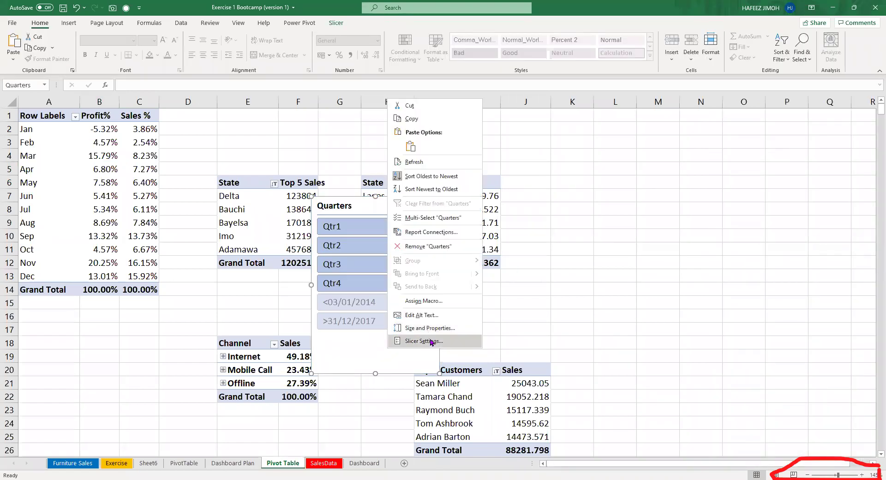
left_click(404, 341)
left_click(470, 367)
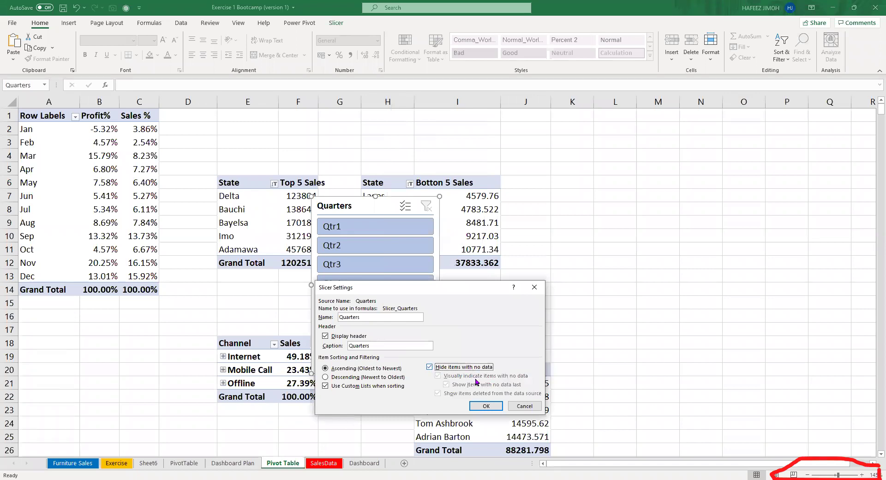
key("Return")
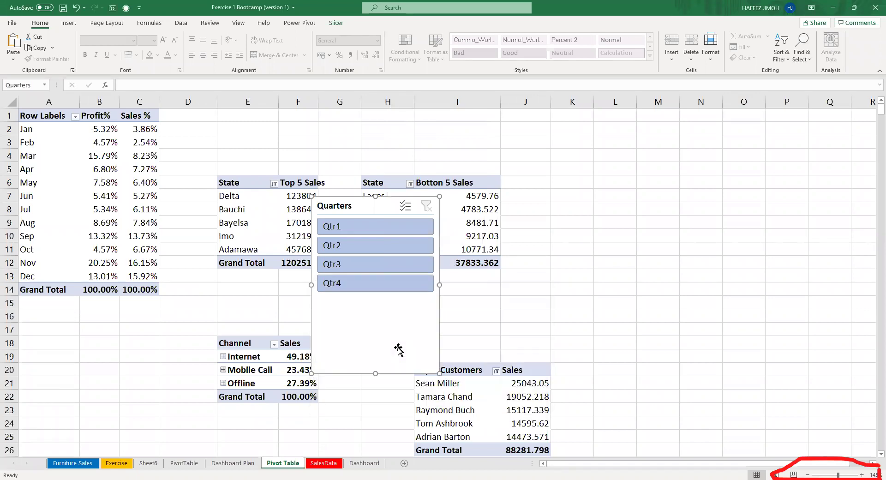
key("ctrl+x")
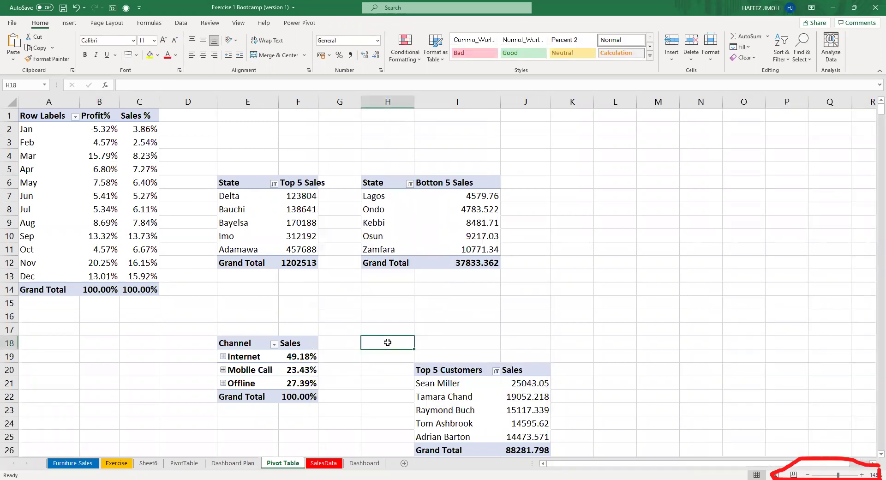
Close the Dashboard field list, then paste the Quarters slicer back on Pivot Table and copy it.
left_click(378, 465)
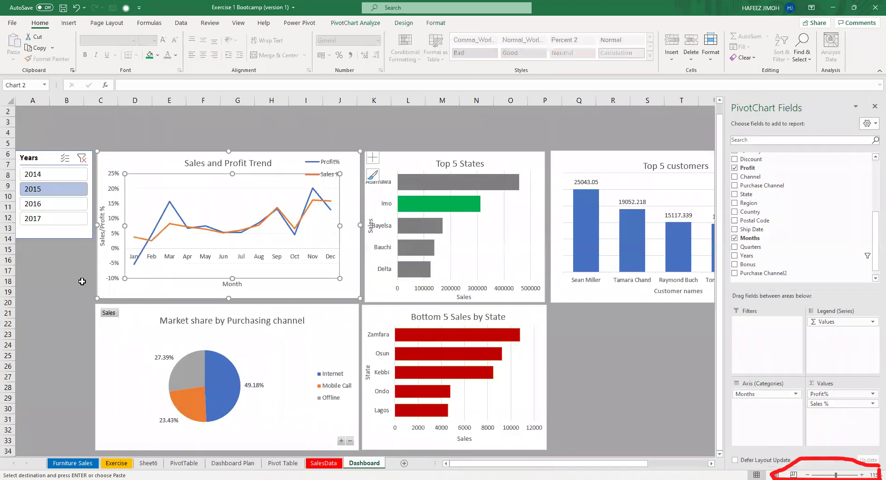
left_click(874, 106)
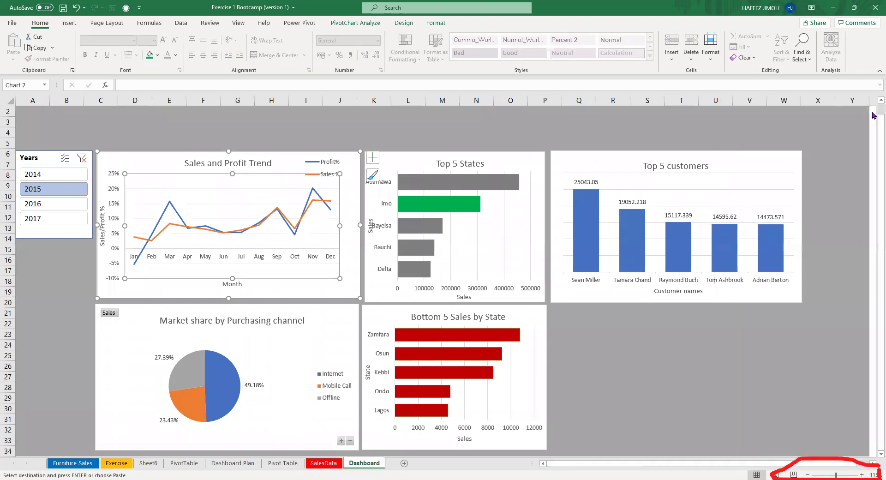
left_click(64, 320)
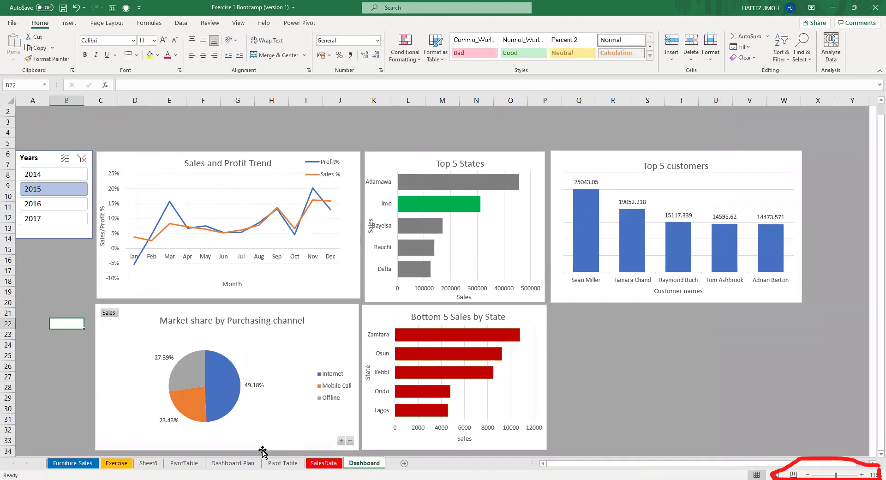
left_click(282, 462)
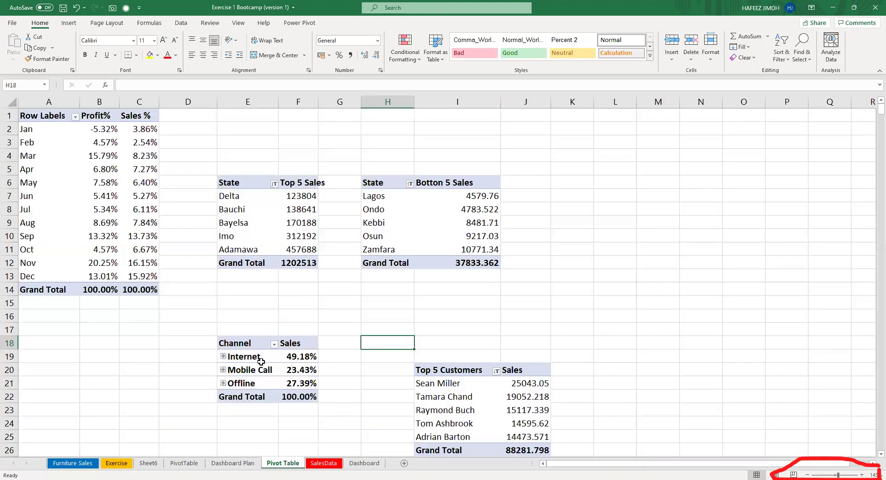
key("ctrl+Page_Down")
key("ctrl+Page_Down")
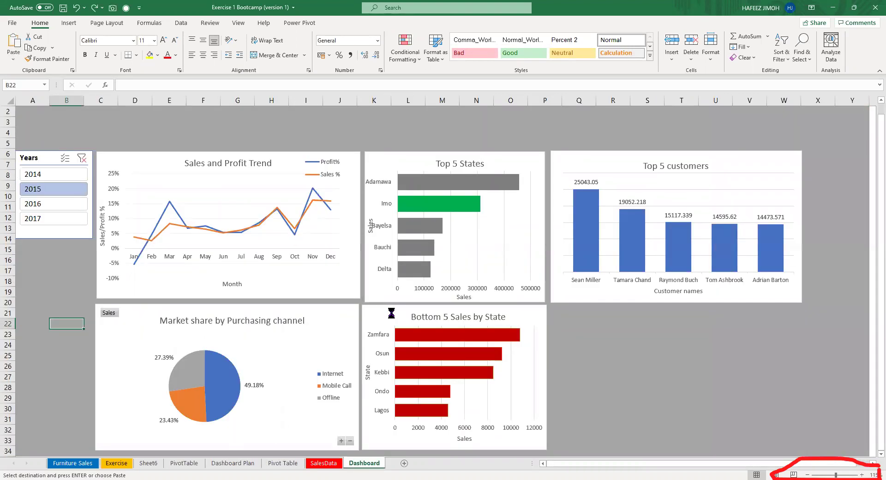
key("ctrl+Page_Up")
key("ctrl+Page_Up")
key("ctrl+v")
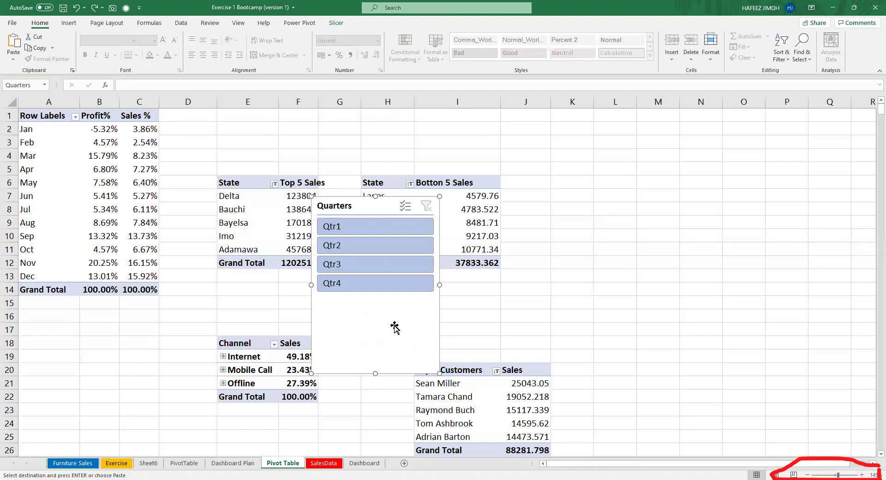
key("Escape")
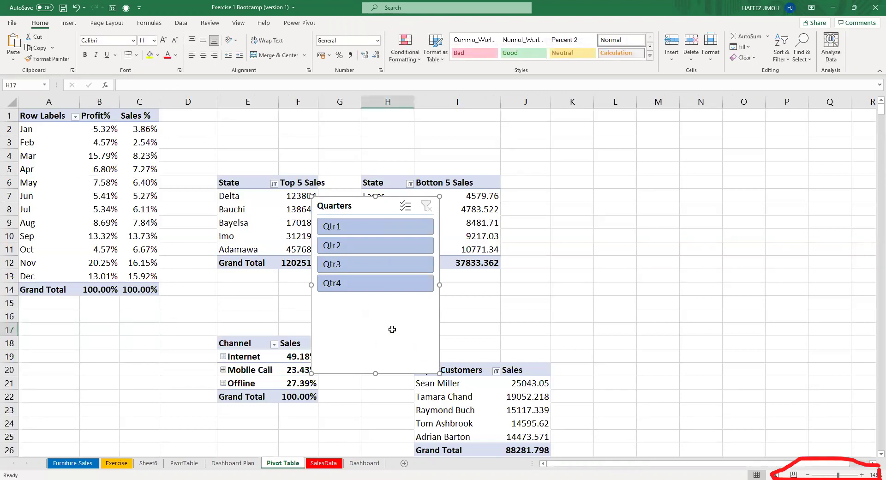
key("ctrl+c")
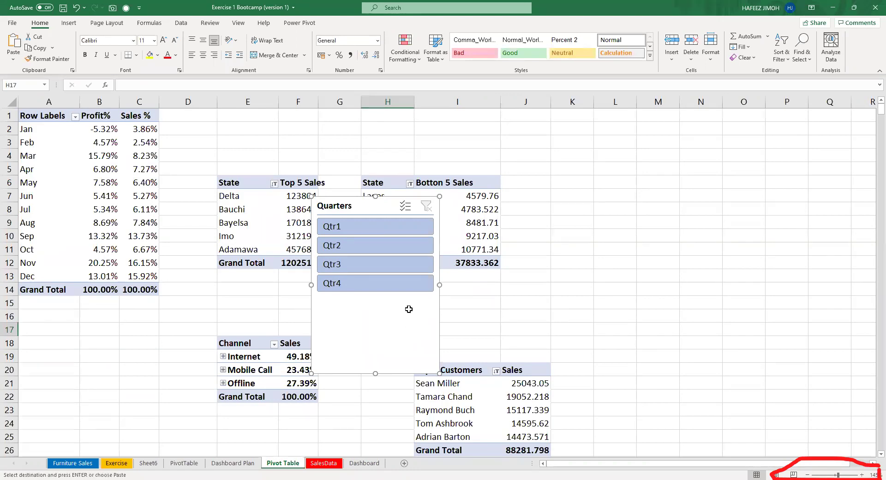
Undo an accidental move of Dashboard cell A18 to B20.
key("Up")
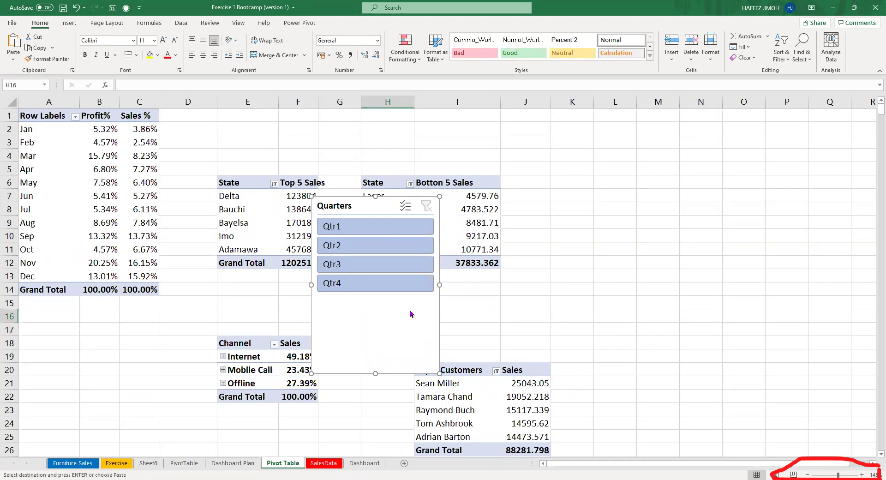
right_click(410, 314)
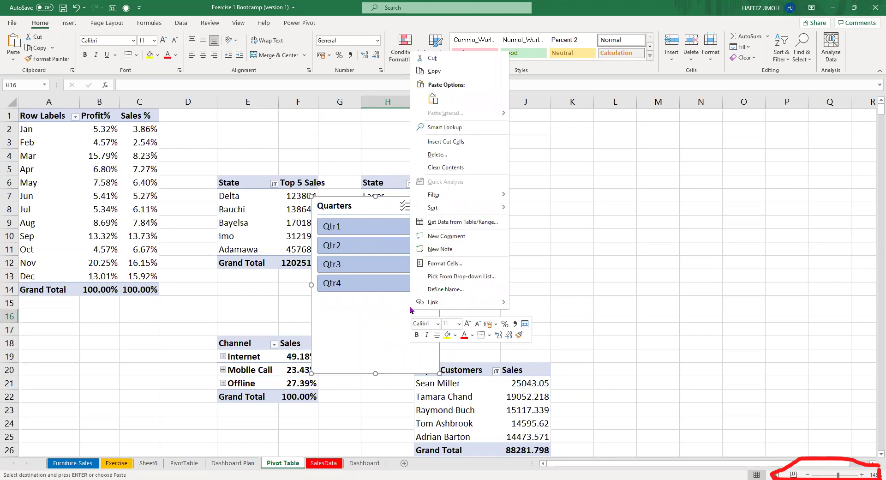
left_click(470, 63)
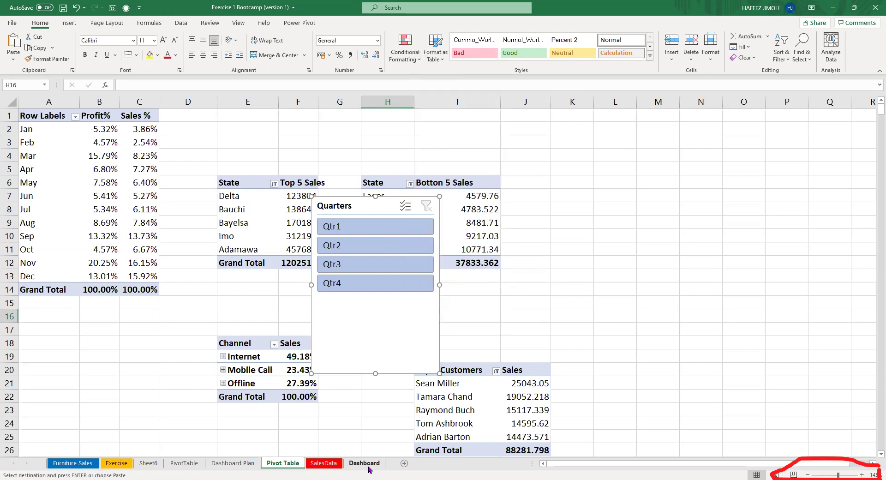
left_click(368, 464)
left_click(44, 282)
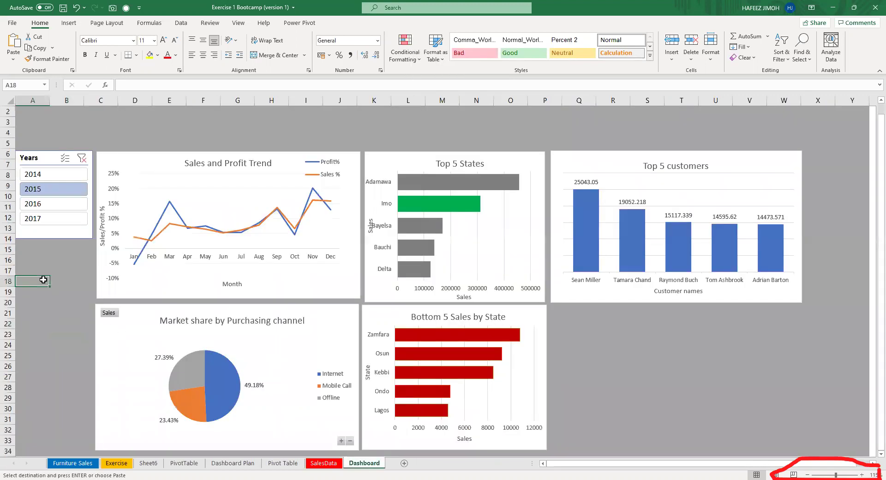
key("shift+F10")
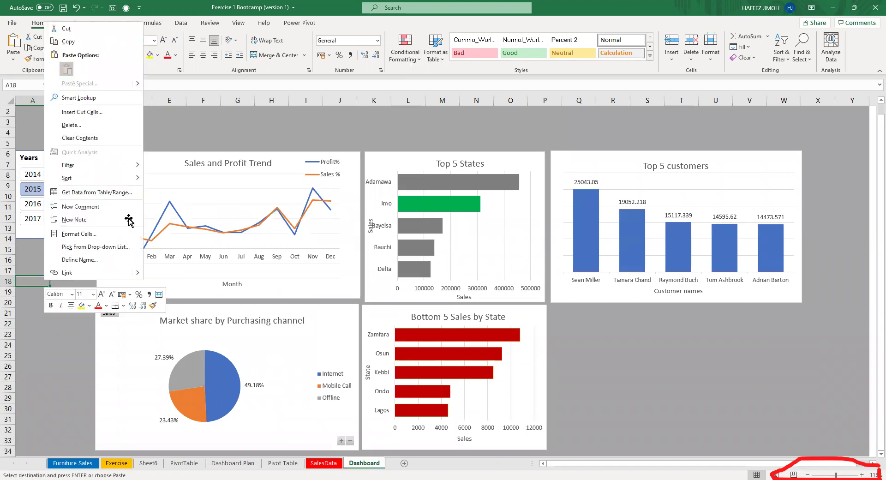
left_click_drag(50, 281, 79, 300)
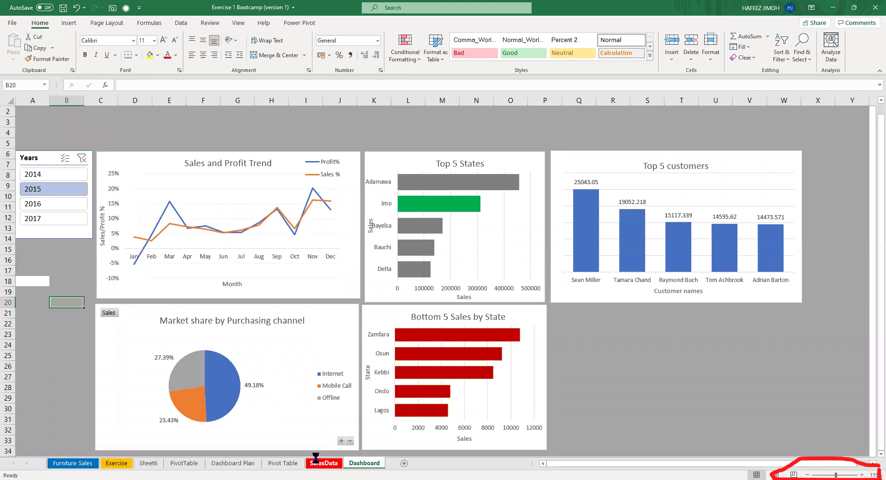
key("ctrl+z")
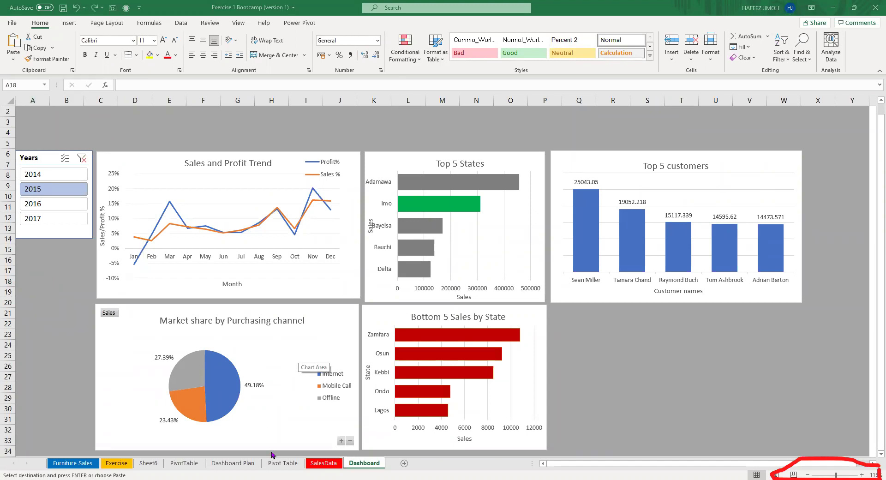
Clear the pending slicer copy on Pivot Table and undo the last change.
left_click(282, 465)
left_click(516, 287)
key("Escape")
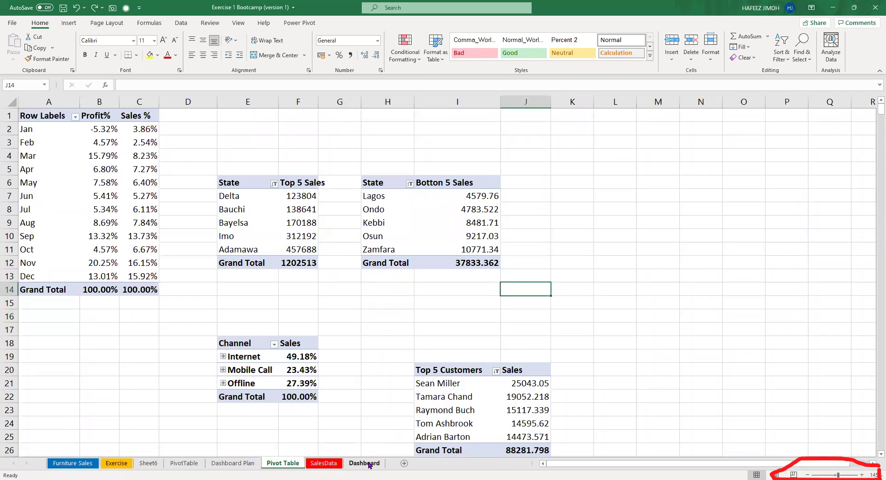
left_click(364, 463)
scroll(560, 255, "down", 4)
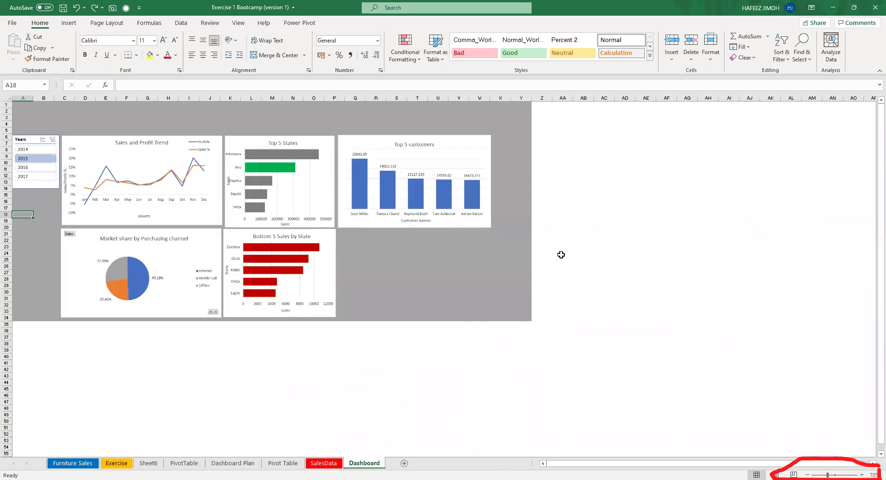
scroll(562, 257, "up", 4)
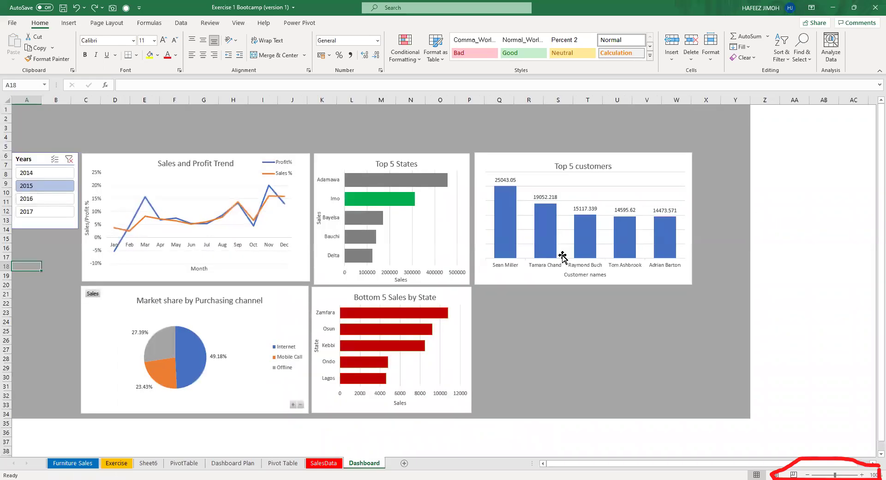
left_click(641, 396)
left_click(291, 463)
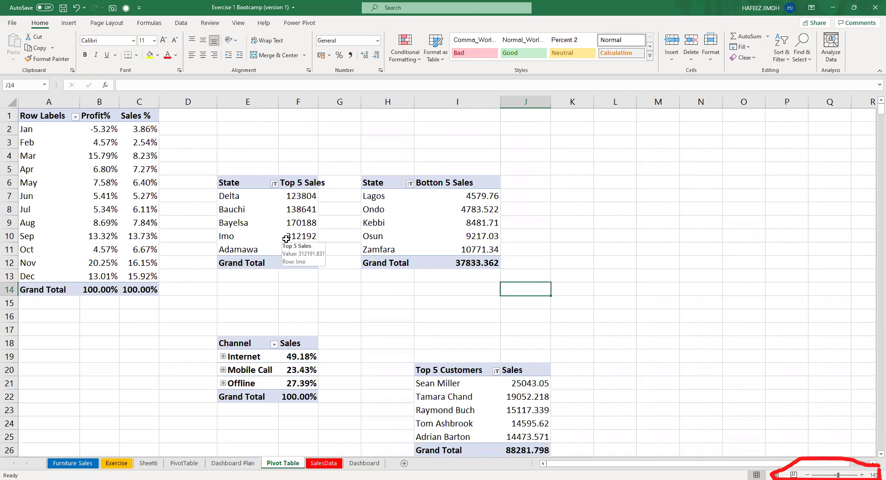
key("ctrl+z")
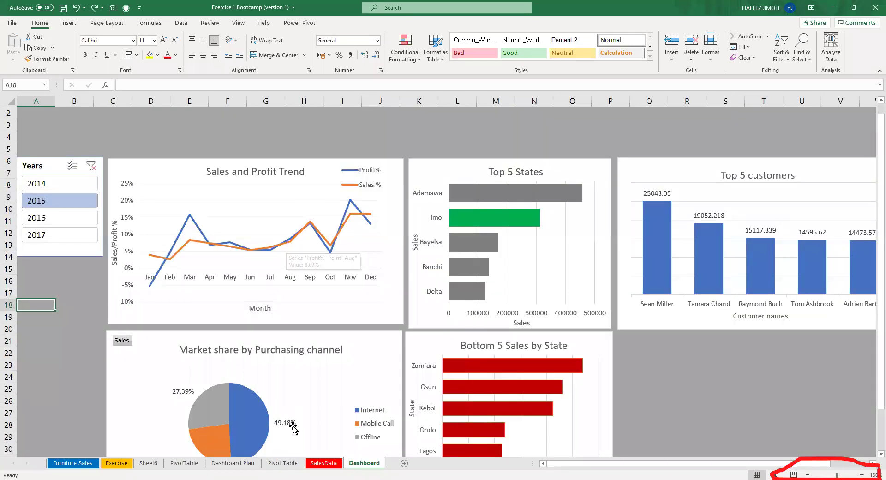
Add a Quarters slicer for the monthly pivot table at C6 on the Pivot Table sheet.
left_click(282, 462)
left_click(129, 183)
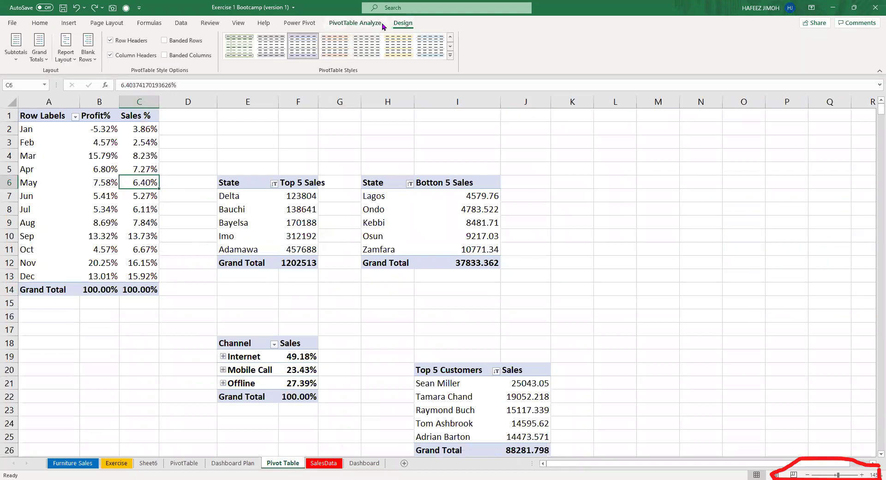
left_click(355, 23)
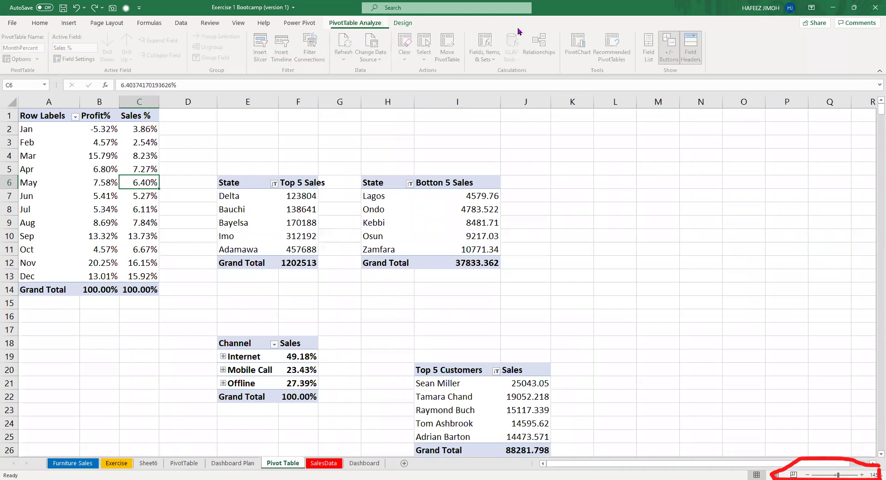
left_click(650, 49)
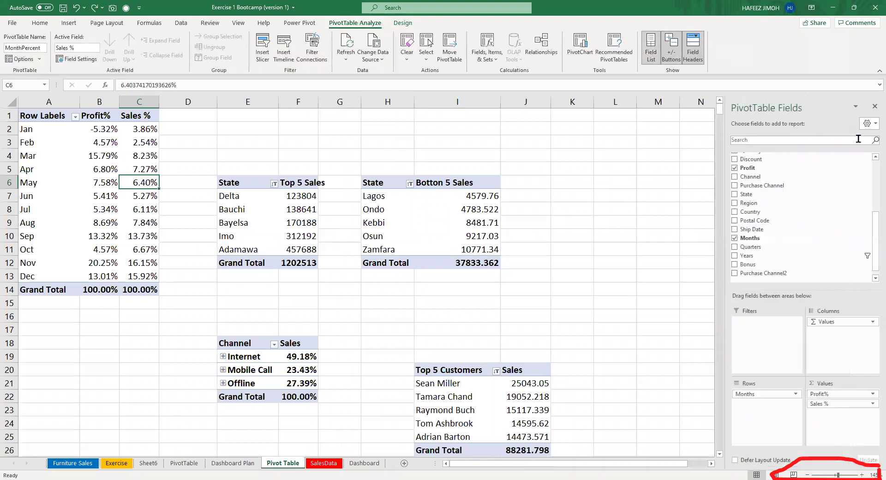
scroll(856, 155, "down", 1)
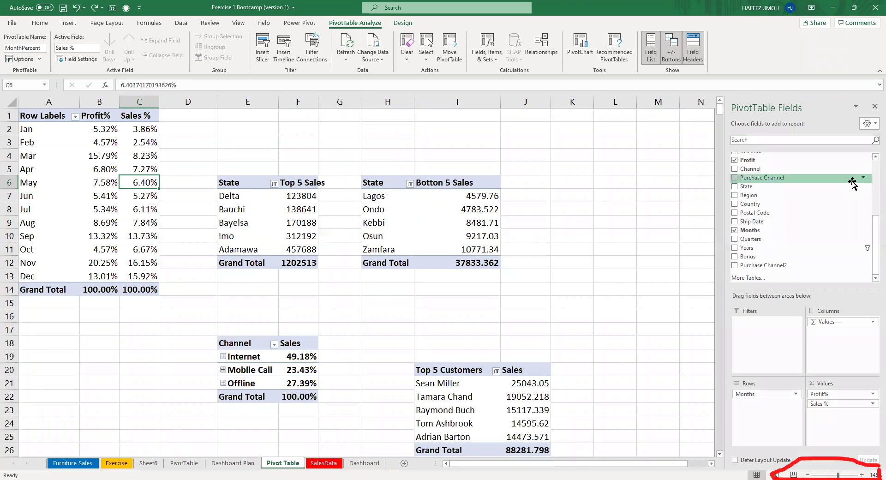
right_click(801, 240)
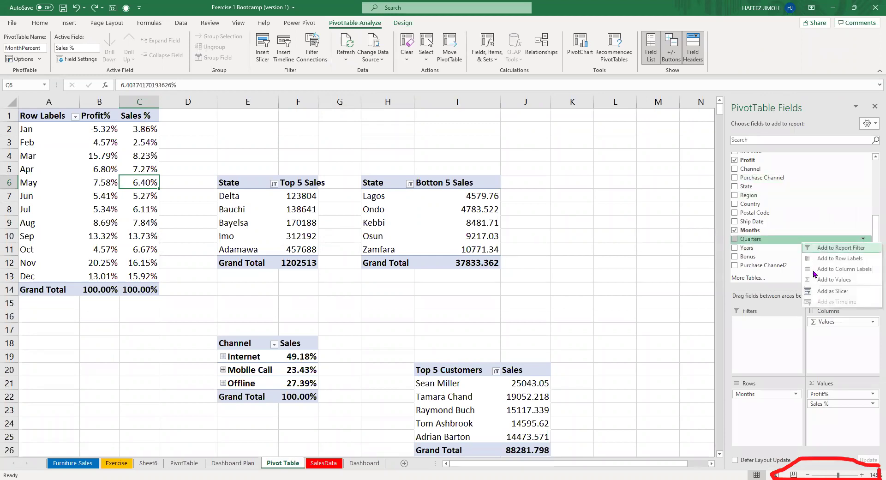
left_click(824, 290)
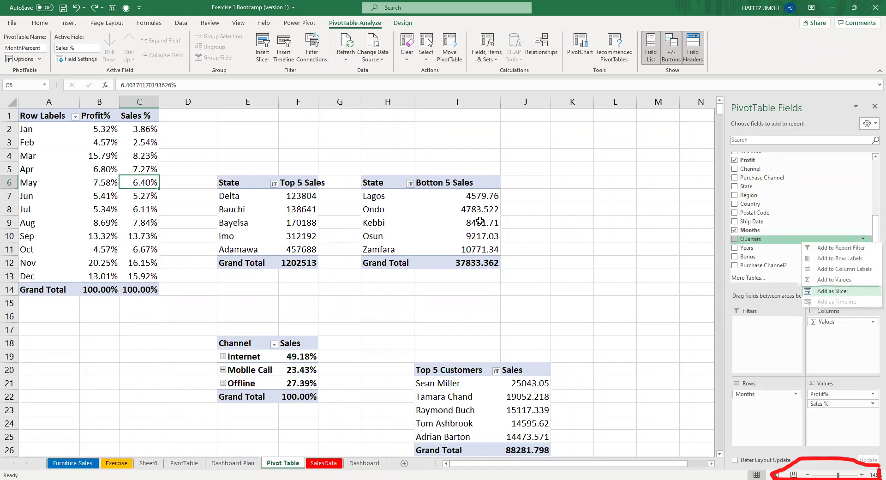
Move and narrow the Quarters slicer, then cut it off the Pivot Table sheet.
left_click_drag(360, 202, 614, 176)
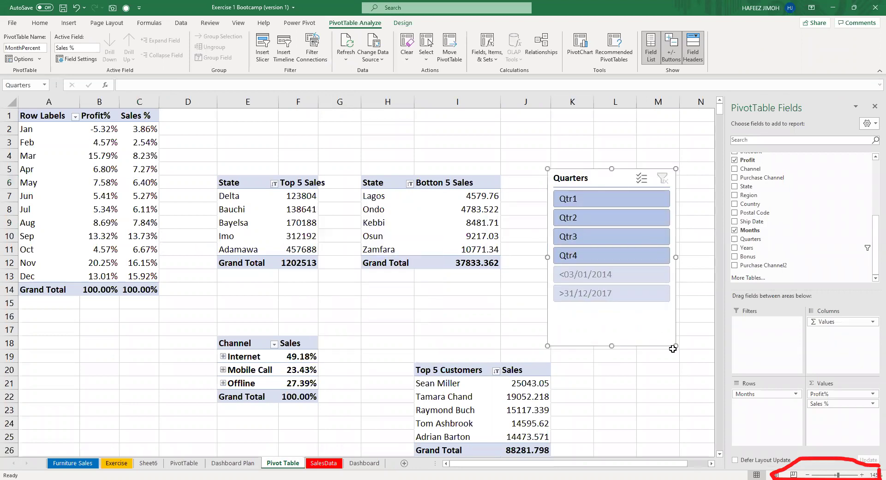
left_click_drag(676, 346, 598, 332)
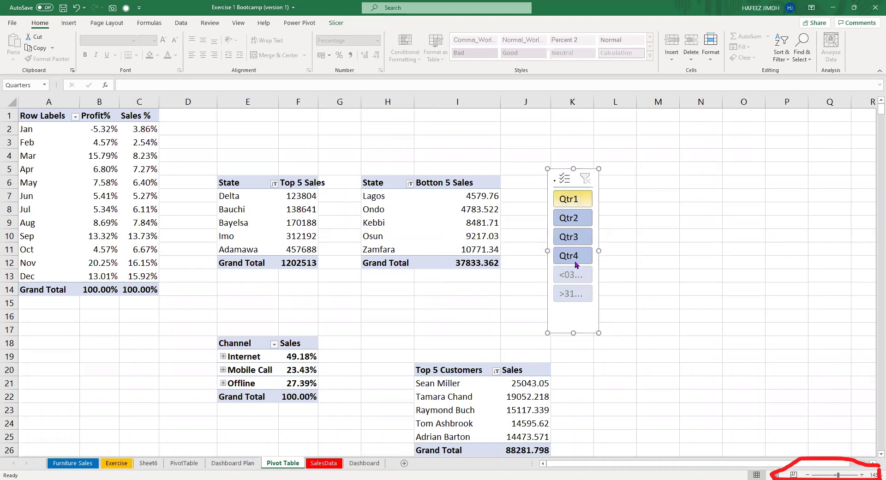
left_click_drag(599, 332, 604, 334)
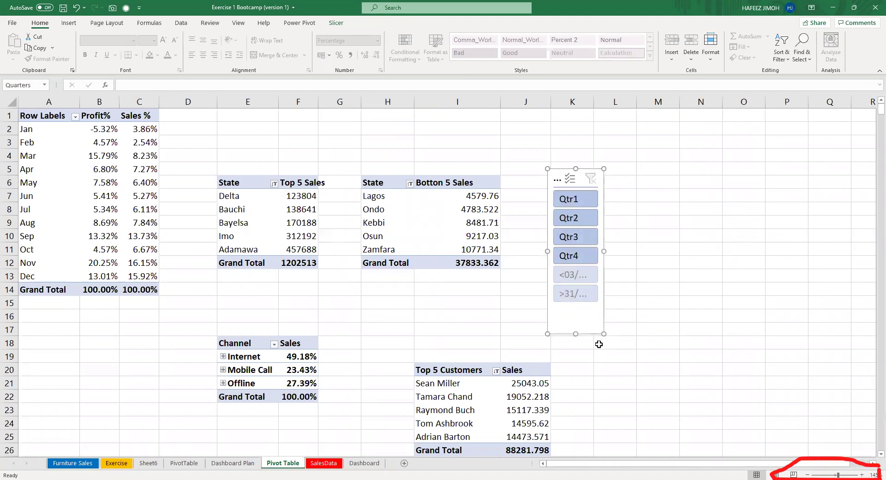
left_click_drag(602, 334, 616, 326)
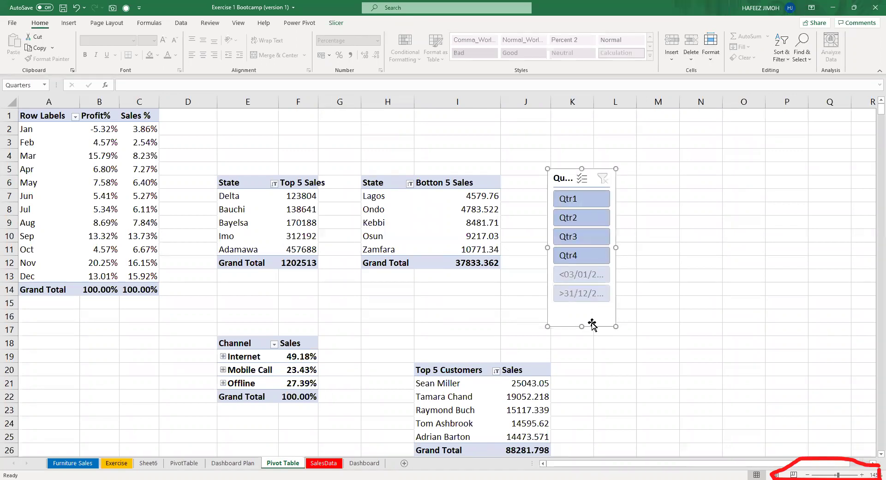
key("Delete")
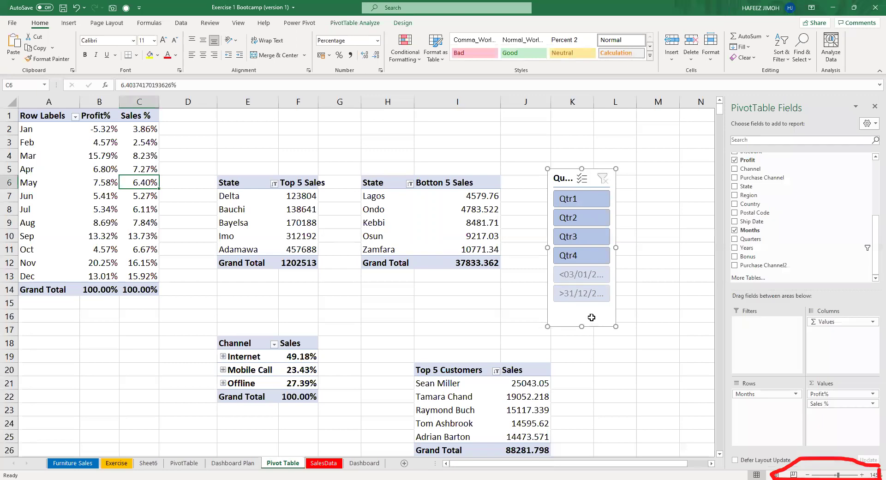
left_click(589, 314)
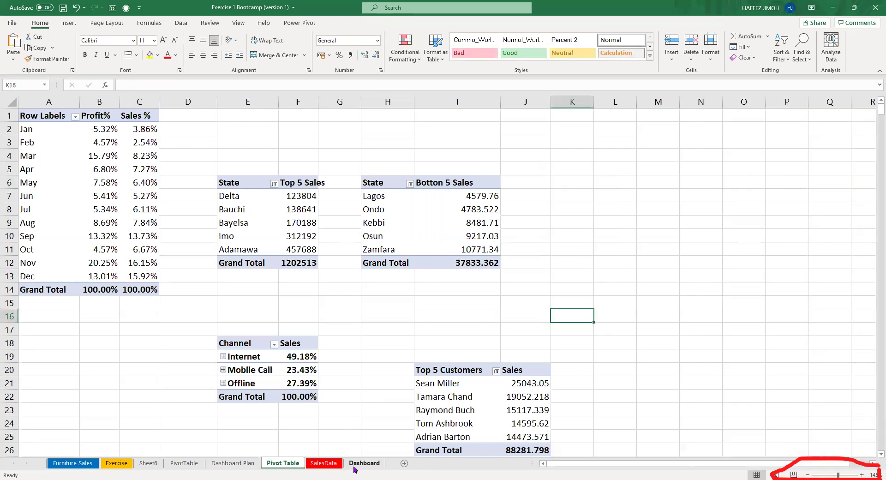
left_click(355, 467)
Paste the Quarters slicer onto the Dashboard just under the Years slicer and size it.
key("ctrl+v")
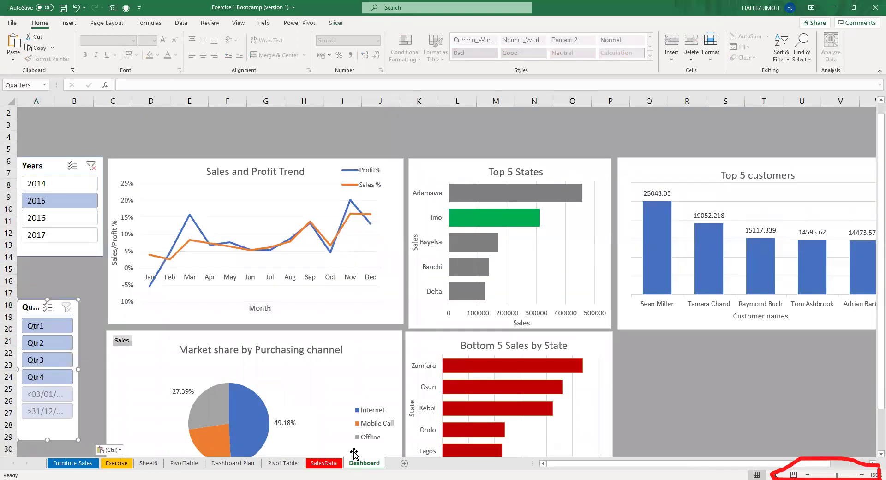
left_click_drag(31, 303, 31, 263)
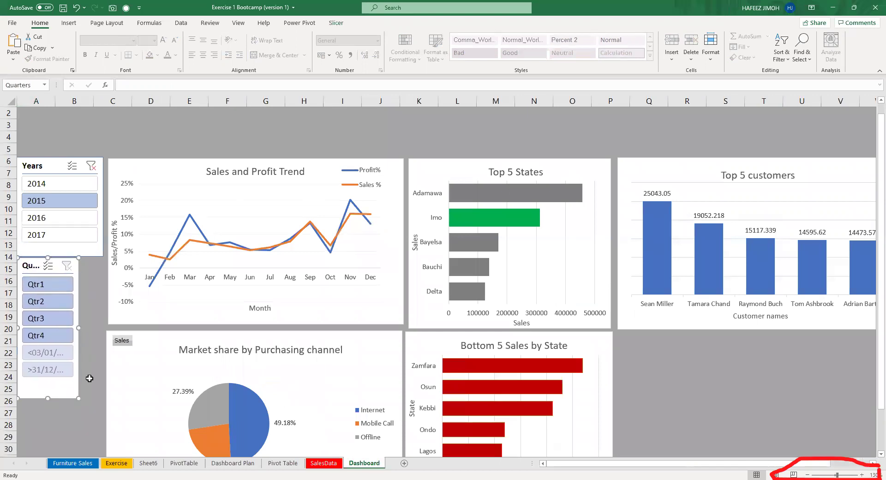
left_click_drag(75, 396, 102, 397)
left_click_drag(99, 396, 81, 402)
Narrow the Years slicer and align it with the Quarters slicer.
left_click(63, 174)
left_click_drag(104, 255, 84, 258)
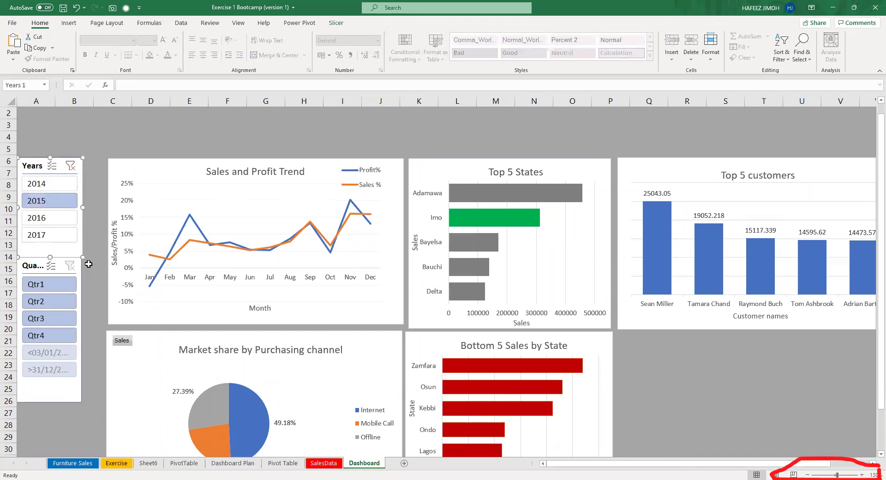
left_click_drag(74, 382, 83, 386)
left_click_drag(44, 170, 46, 167)
right_click(73, 389)
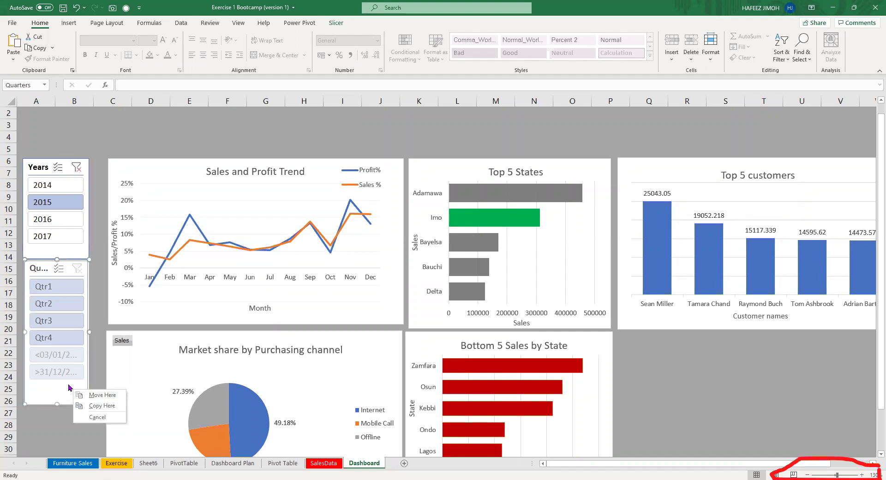
Set the Quarters slicer to hide items with no data, leaving Qtr1–Qtr4, and shorten it.
left_click(161, 421)
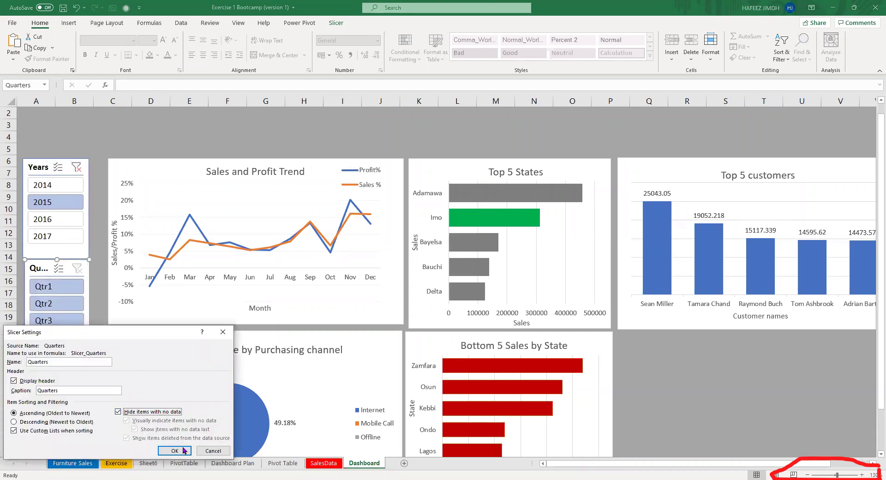
key("Return")
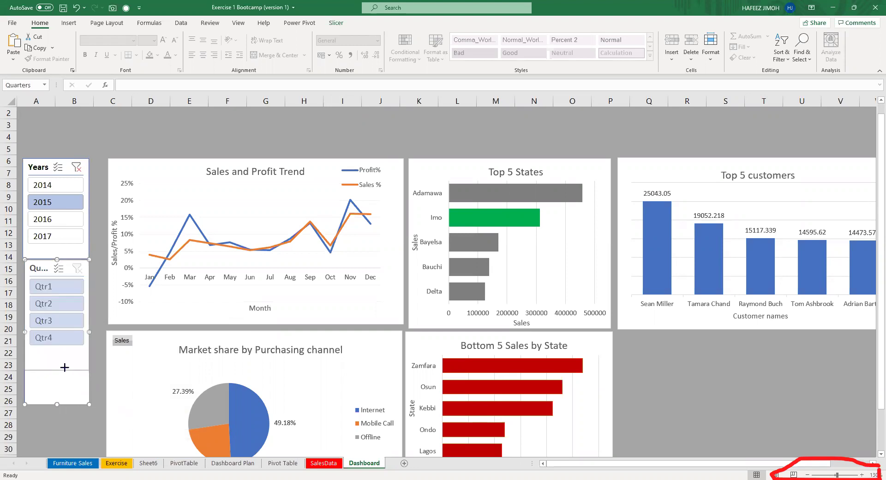
left_click_drag(65, 353, 65, 354)
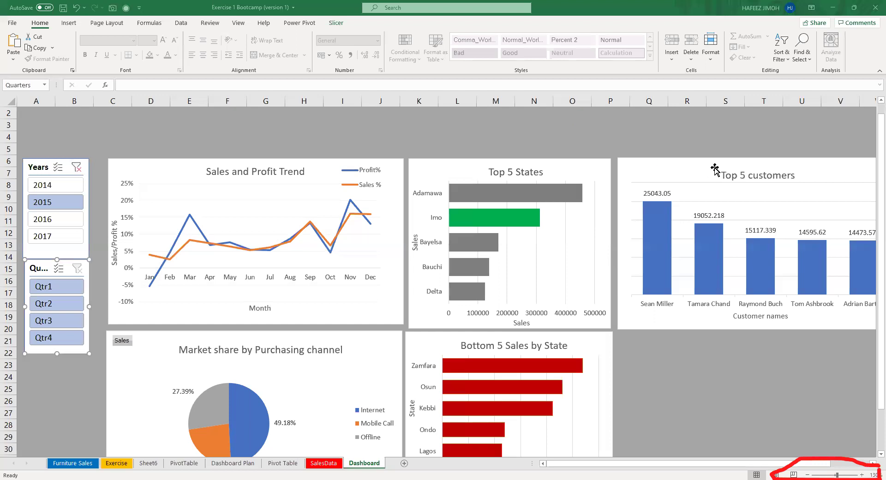
left_click(873, 106)
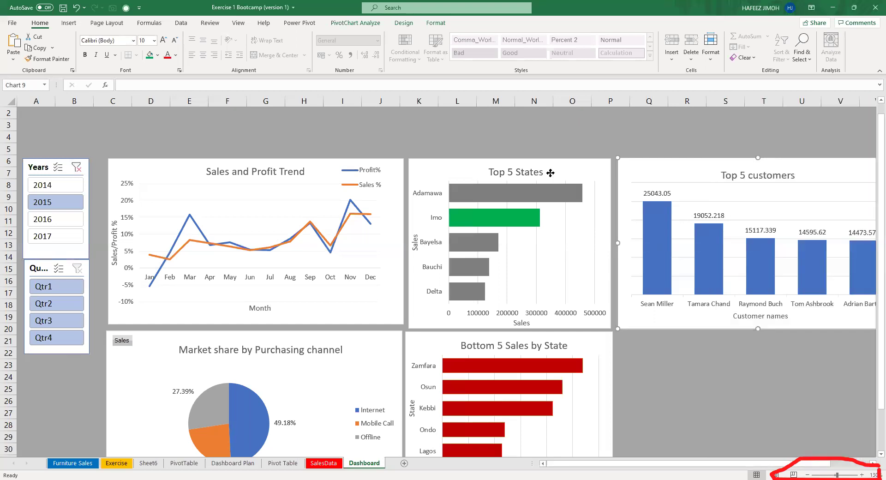
Resize the Top 5 customers chart wider until its customer names sit on one line.
left_click(549, 173)
left_click(704, 174)
scroll(663, 228, "down", 2)
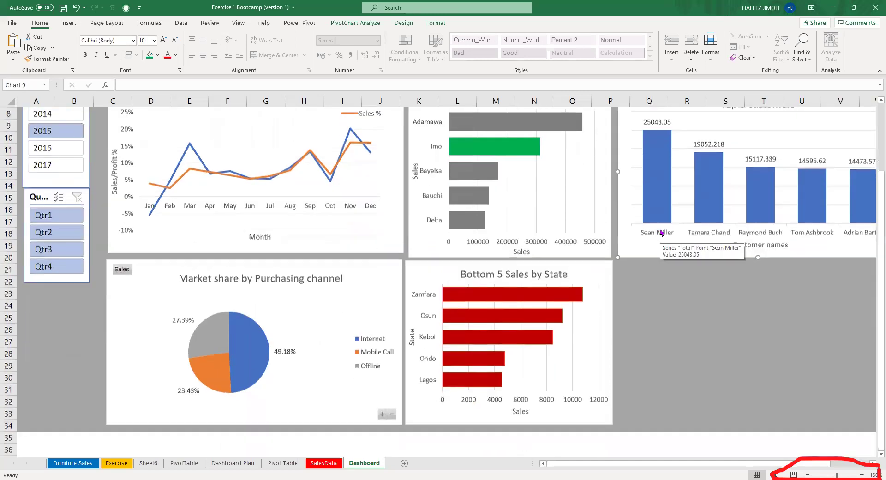
scroll(660, 231, "down", 1, "ctrl")
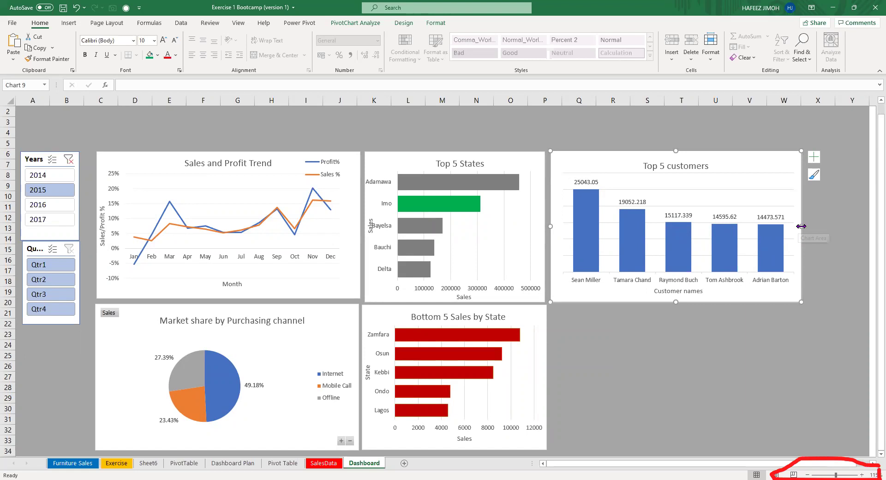
left_click_drag(801, 226, 740, 227)
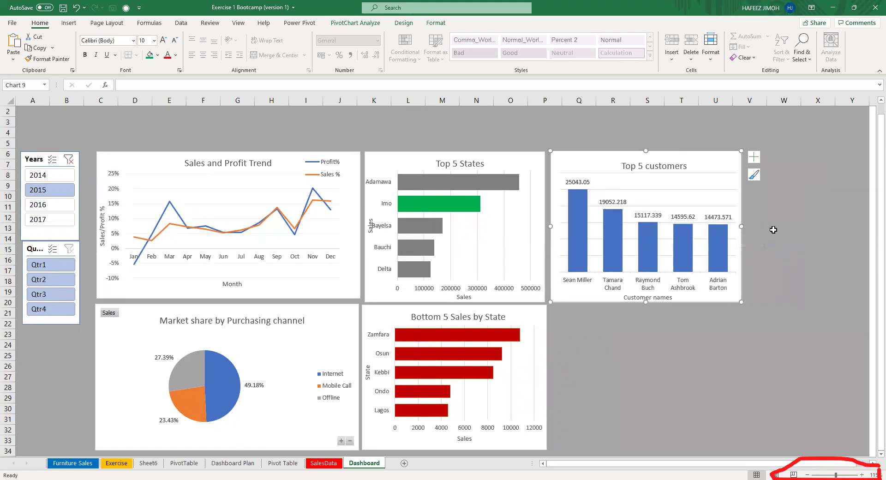
mouse_move(741, 227)
left_mouse_down()
mouse_move(850, 227)
mouse_move(804, 225)
left_mouse_up()
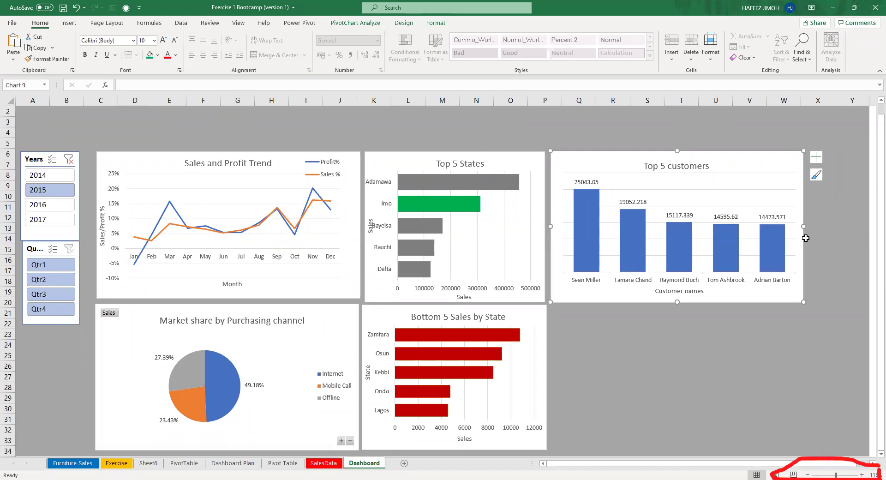
left_click_drag(802, 227, 740, 229)
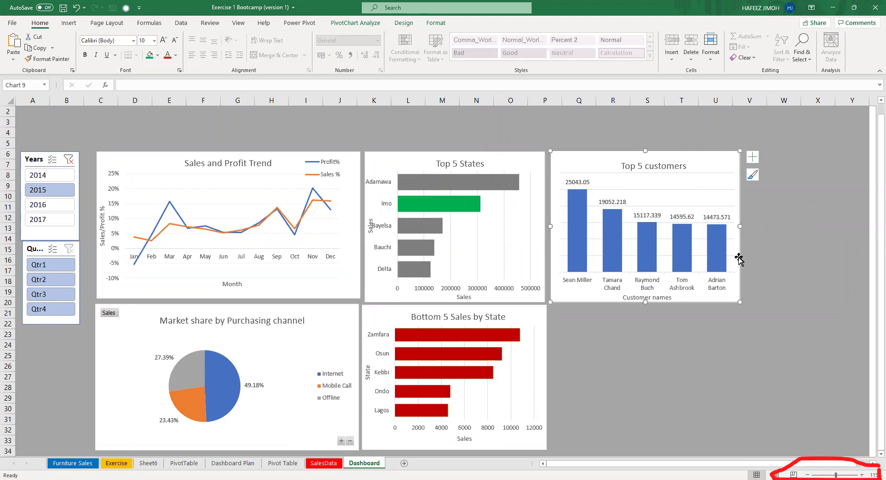
left_click_drag(739, 224, 813, 227)
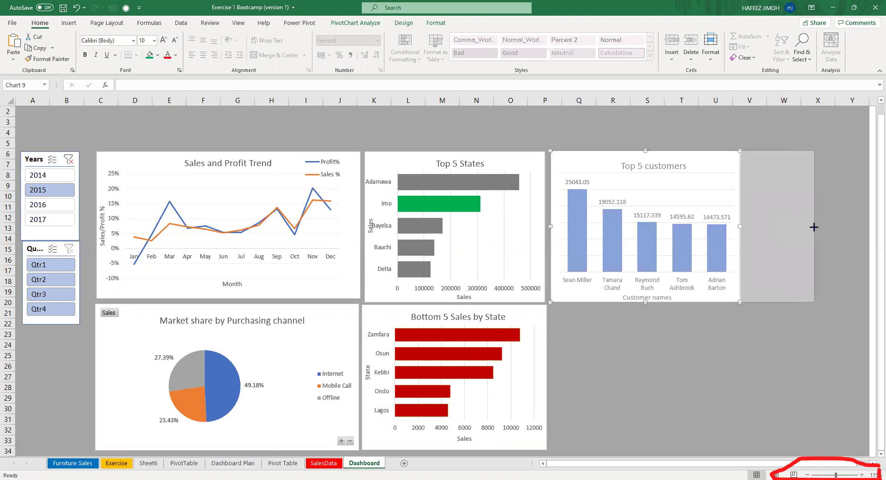
left_click_drag(813, 227, 808, 226)
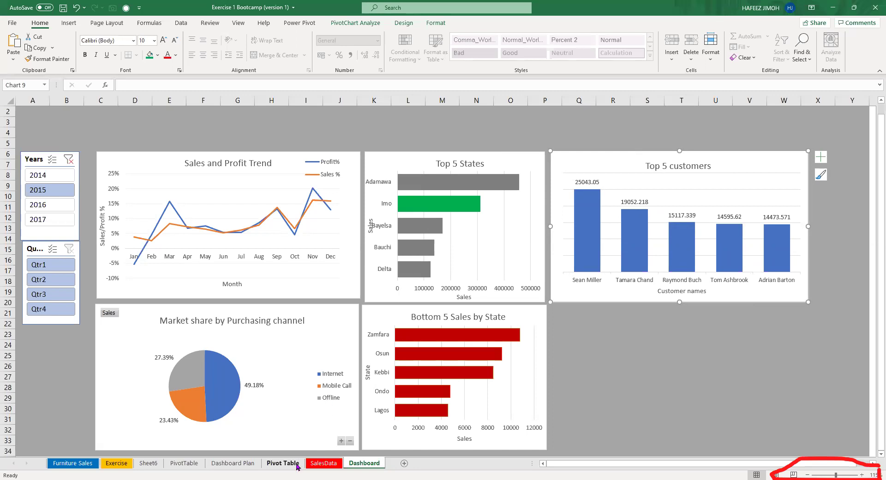
Select the Top 5 Customers pivot and open its Fields, Items & Sets options.
left_click(282, 463)
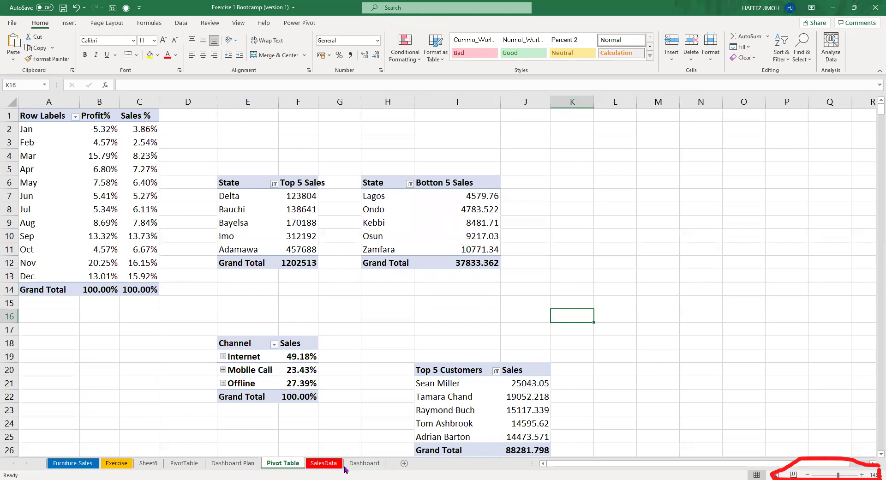
scroll(439, 406, "down", 1)
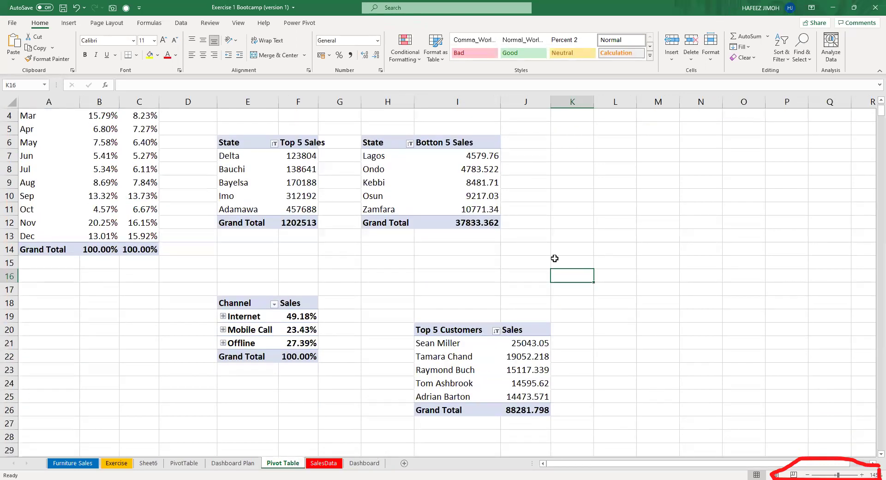
left_click(517, 347)
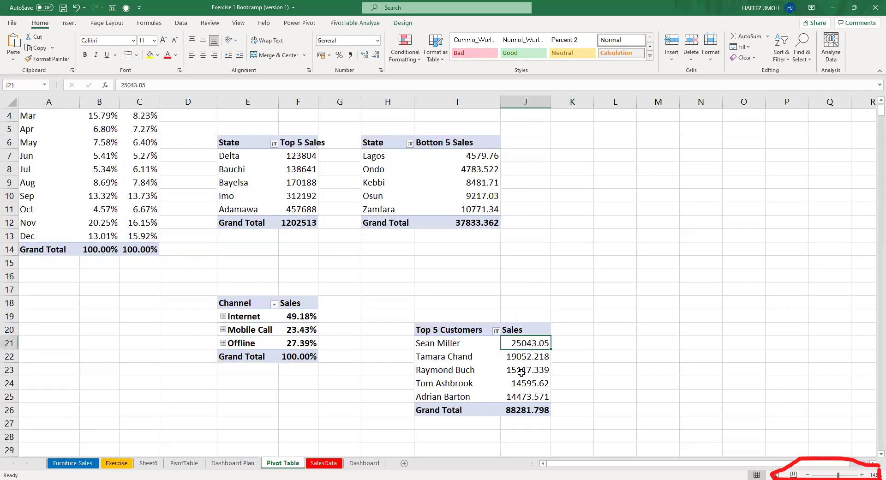
left_click(355, 23)
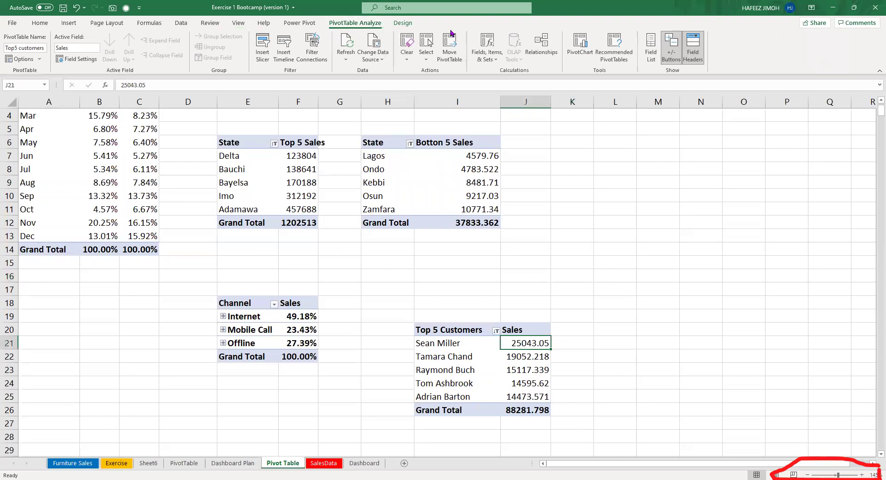
left_click(451, 33)
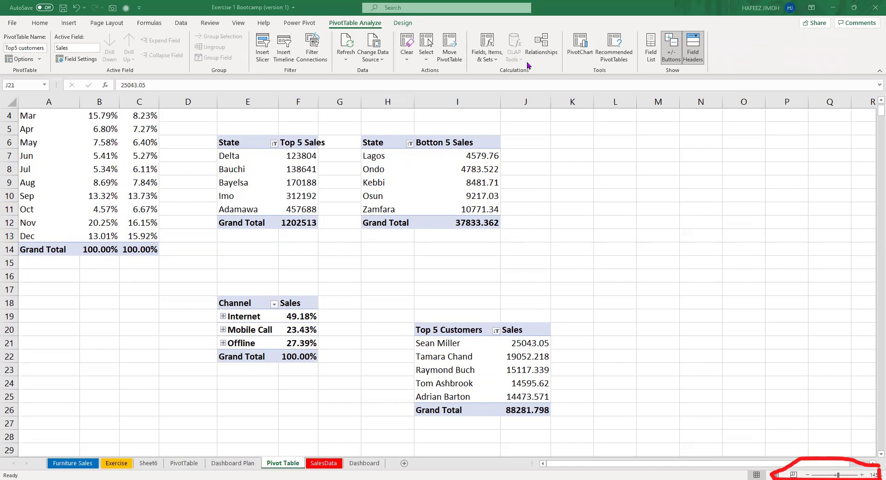
key("Escape")
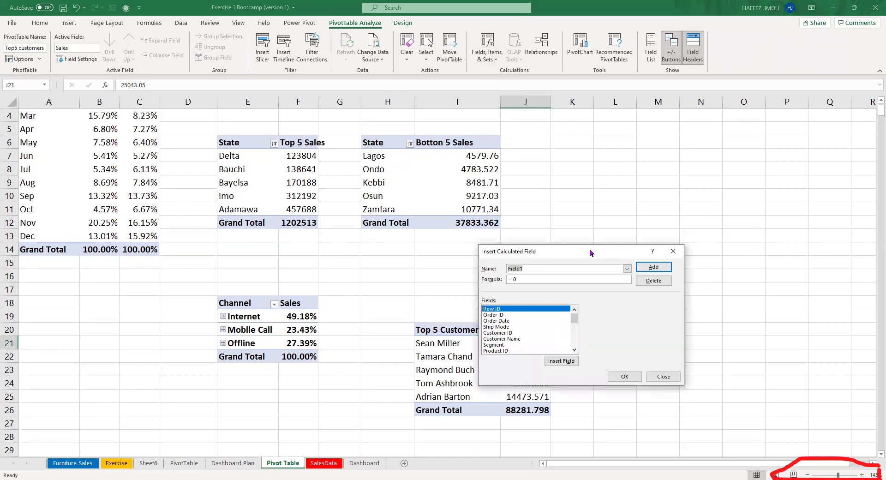
Create a calculated field named Reward with formula =1000*Sales.
left_click_drag(591, 252, 669, 177)
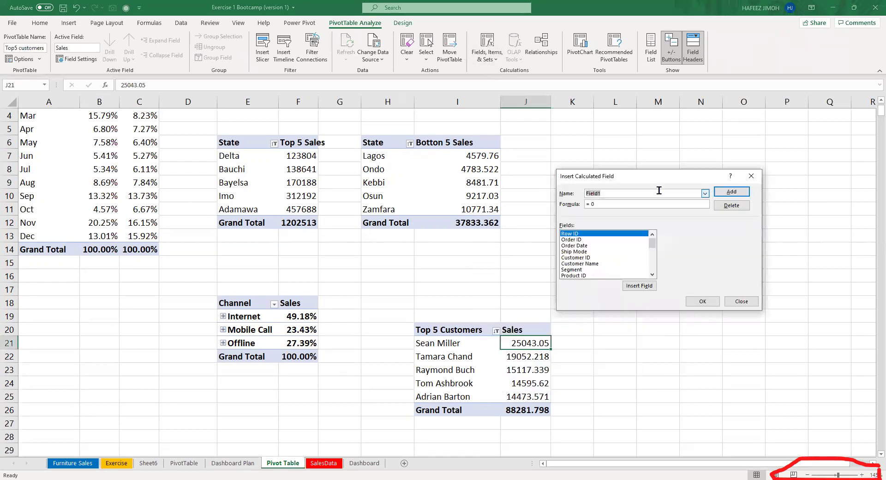
type("Salary")
key("BackSpace")
key("BackSpace")
key("BackSpace")
key("BackSpace")
key("BackSpace")
key("BackSpace")
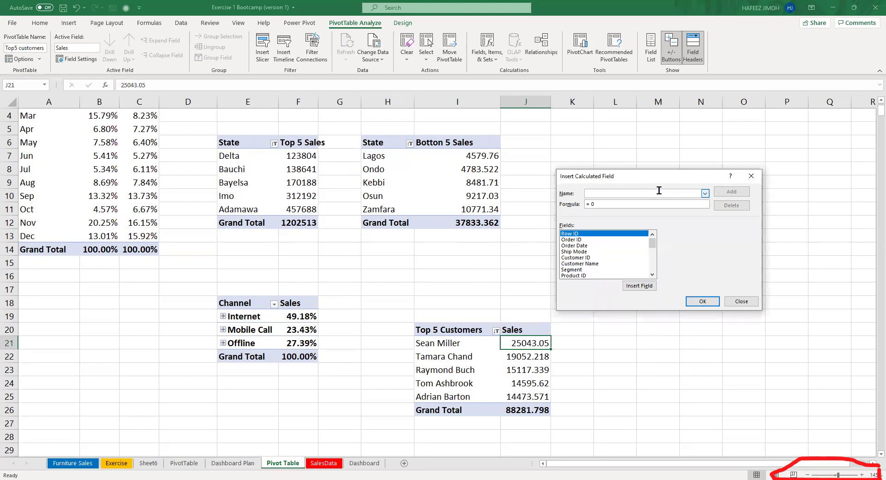
type("Reward")
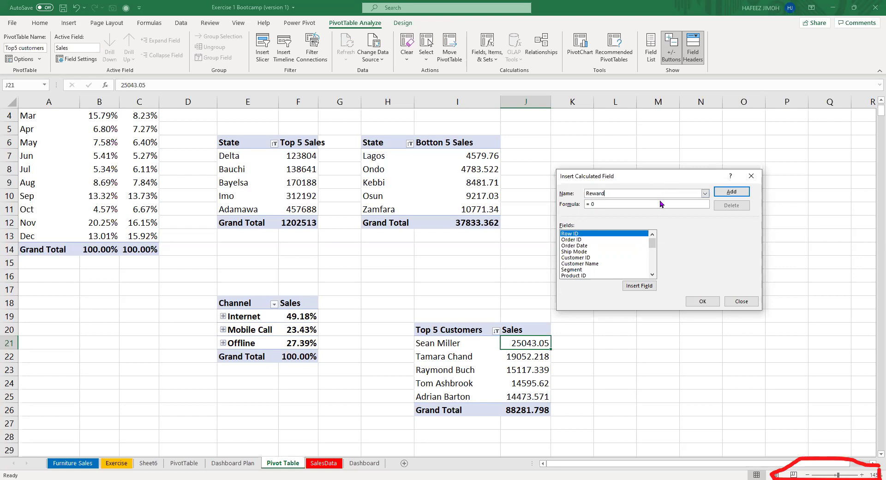
left_click(663, 203)
type("00")
key("BackSpace")
key("BackSpace")
key("BackSpace")
type("10o")
key("BackSpace")
type("00")
scroll(614, 261, "down", 2)
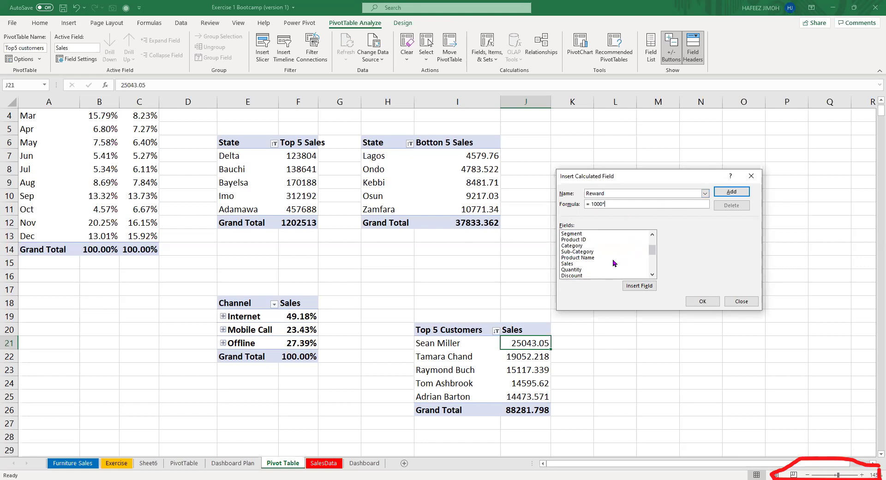
left_click(618, 263)
left_click(645, 293)
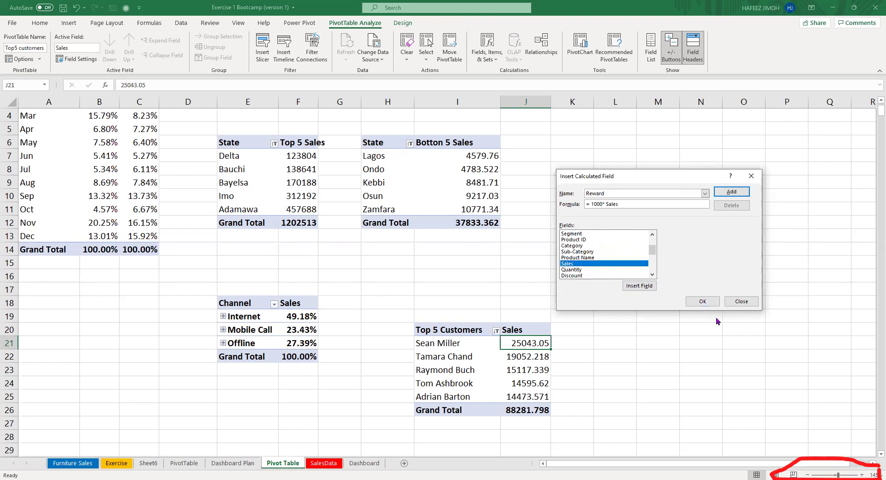
left_click(707, 303)
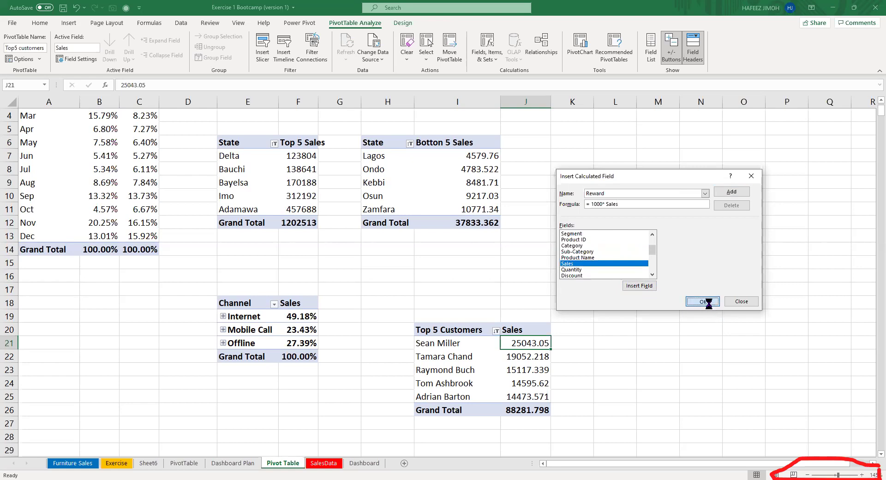
Rename the Sum of Reward column header to Reward.
left_click(604, 331)
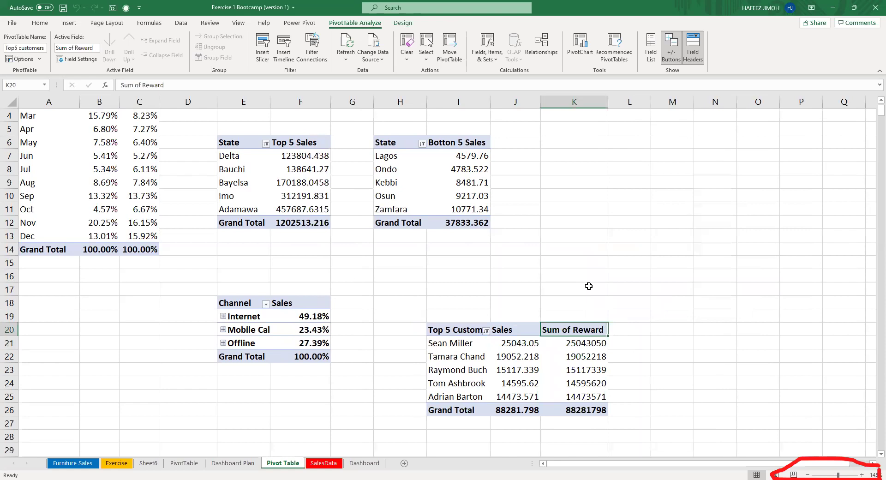
double_click(153, 82)
triple_click(154, 83)
type("REwa")
key("BackSpace")
type("a")
key("BackSpace")
key("BackSpace")
key("BackSpace")
type("eward")
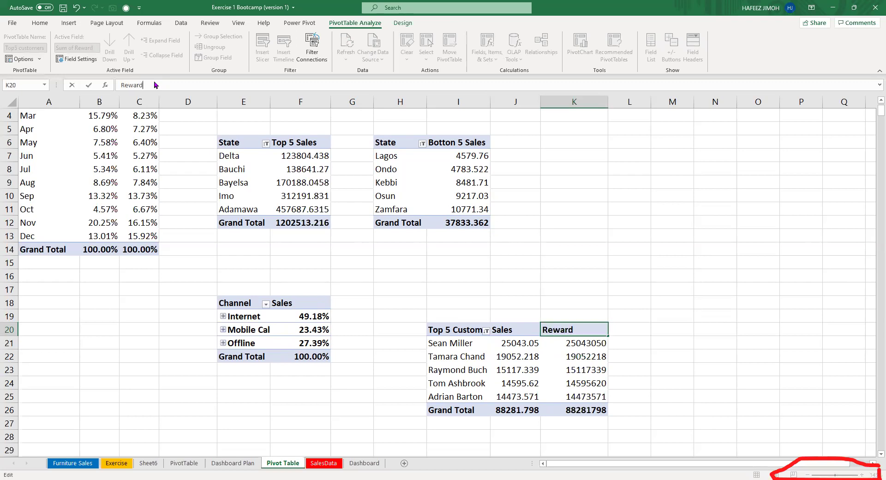
key("Return")
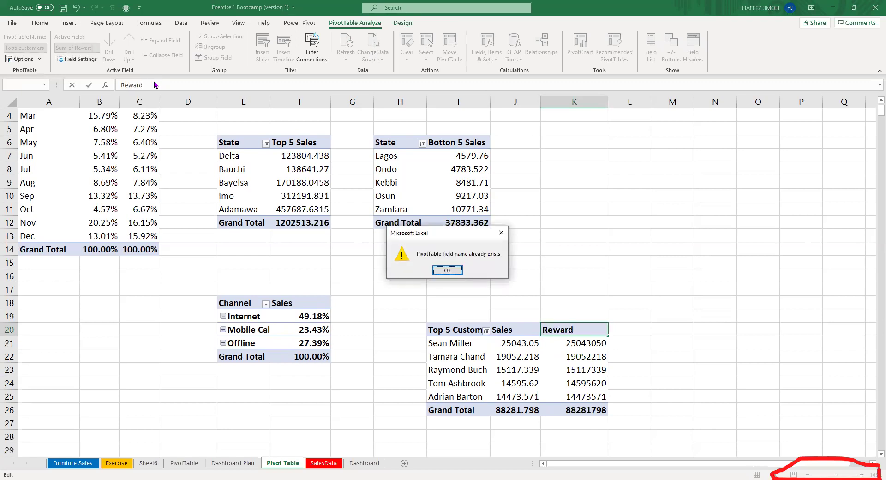
key("Return")
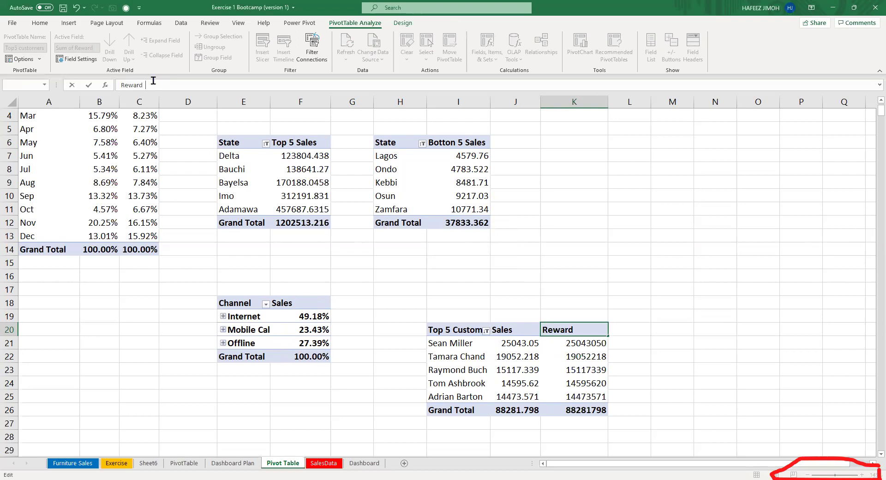
key("Return")
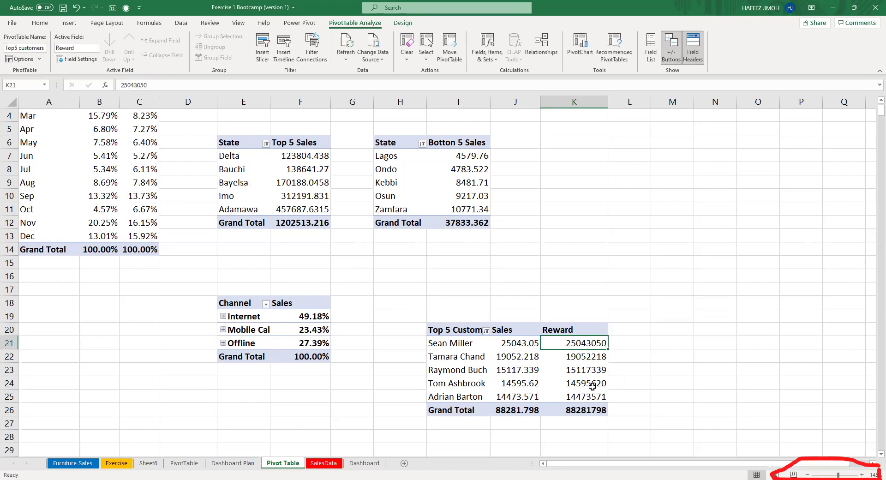
Select the five customers' Reward values.
mouse_move(605, 400)
left_click(596, 361)
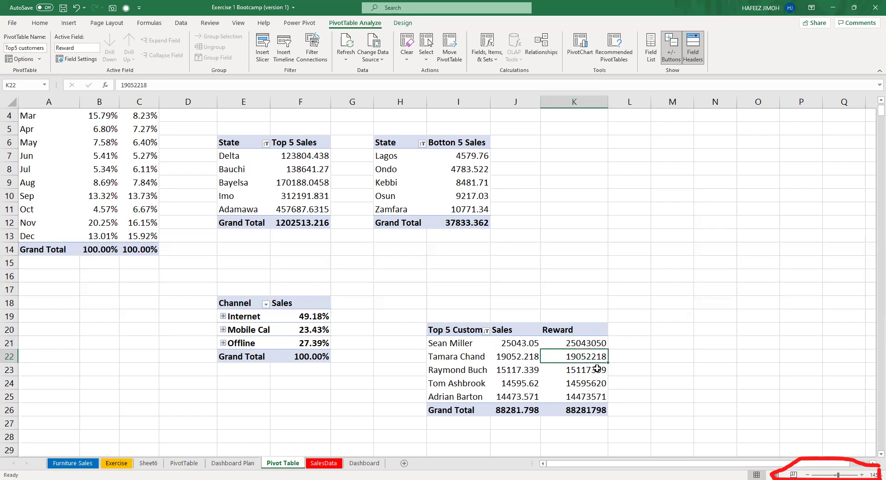
mouse_move(597, 368)
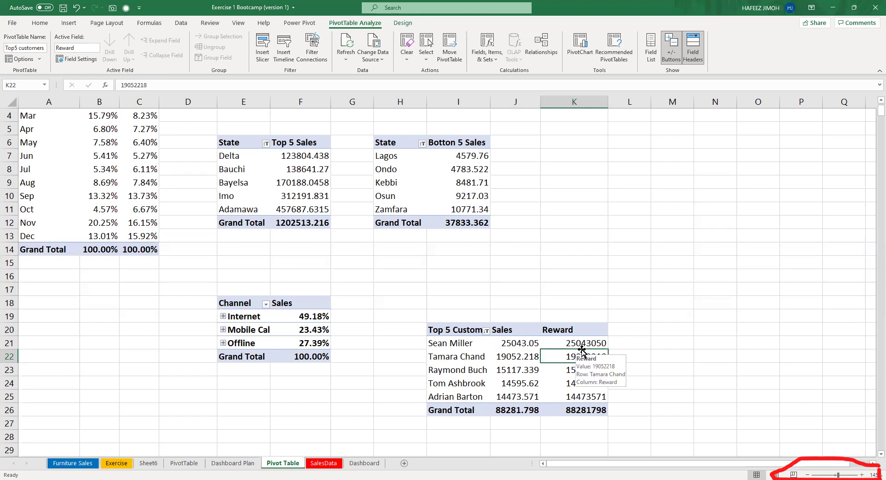
left_click_drag(581, 344, 590, 397)
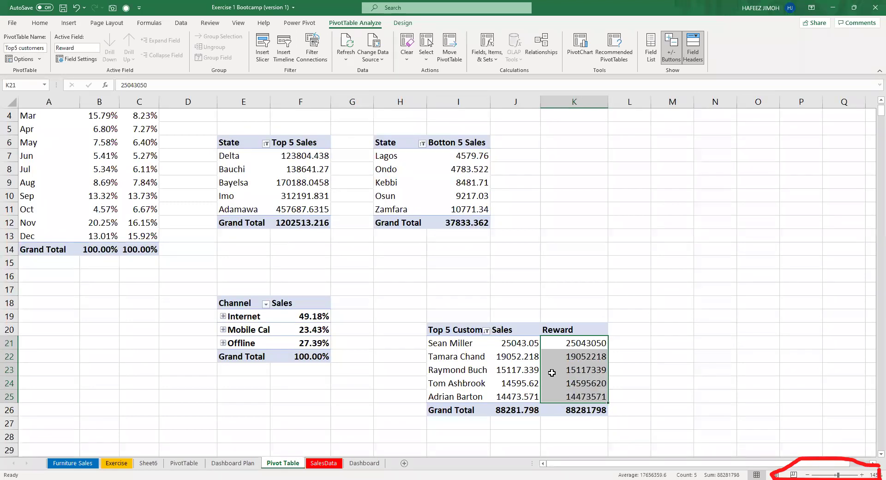
Format the five Reward values as Number with 0 decimals and a thousands separator.
key("ctrl+1")
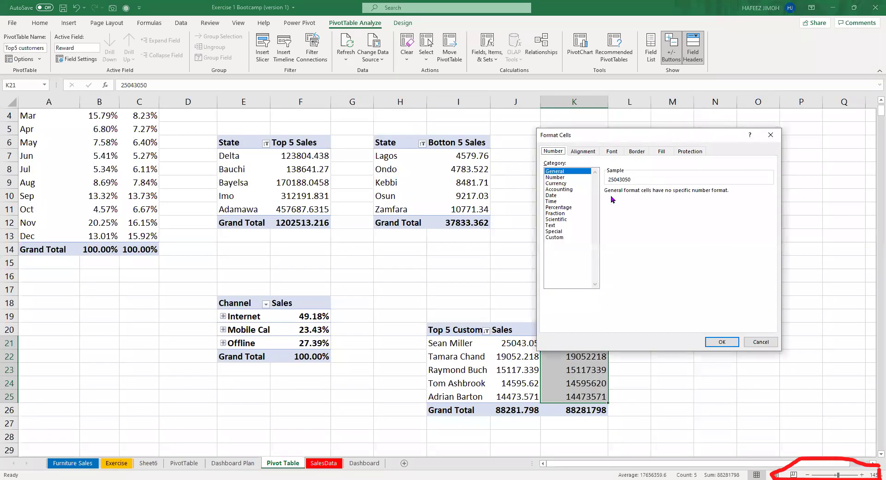
left_click(572, 178)
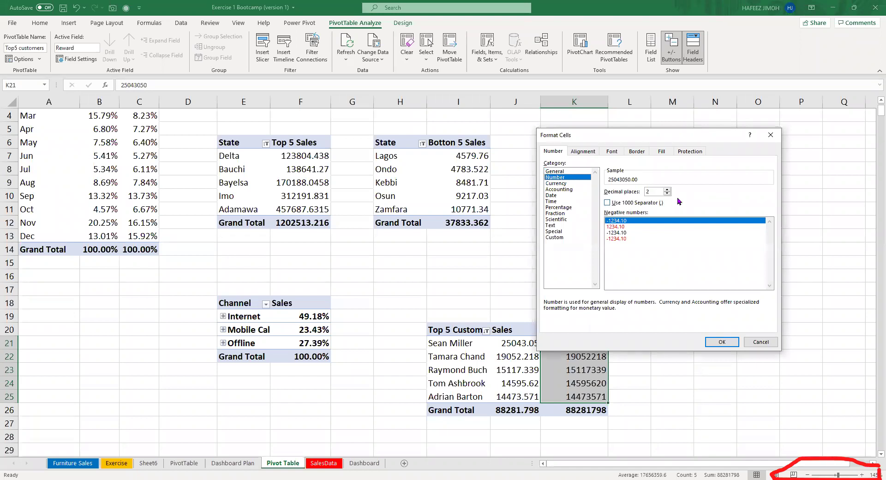
left_click(631, 203)
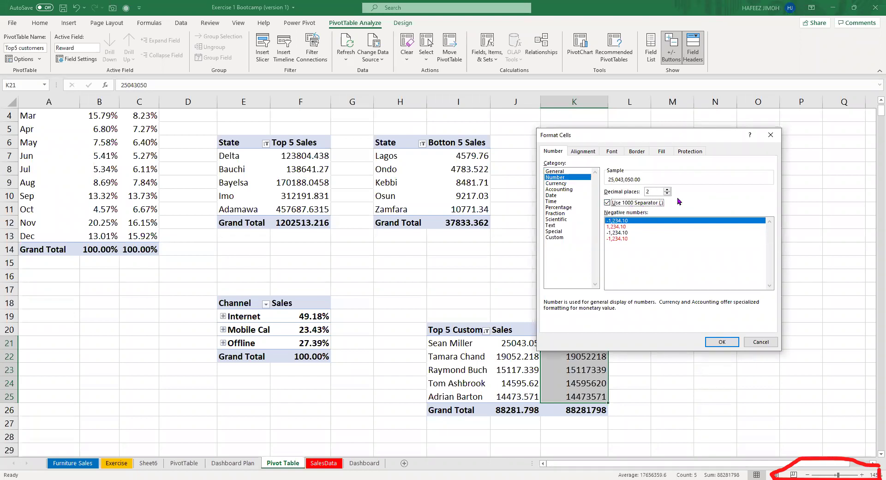
left_click(667, 193)
left_click(667, 194)
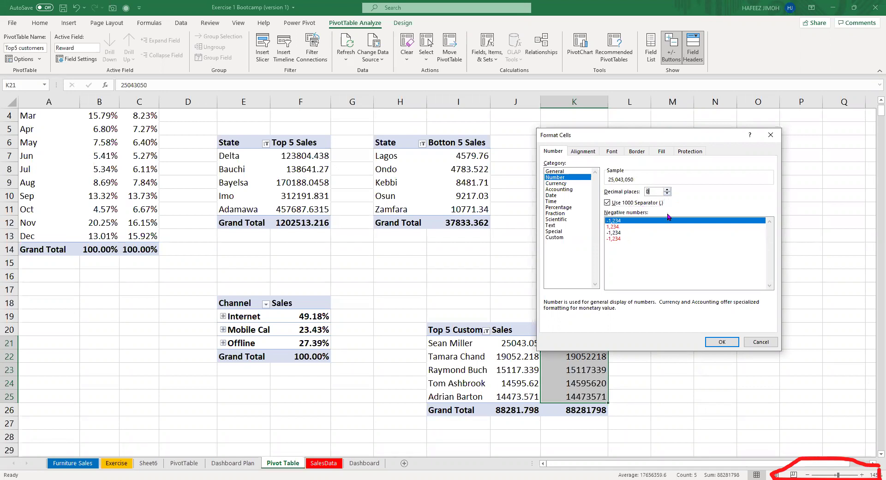
left_click(723, 341)
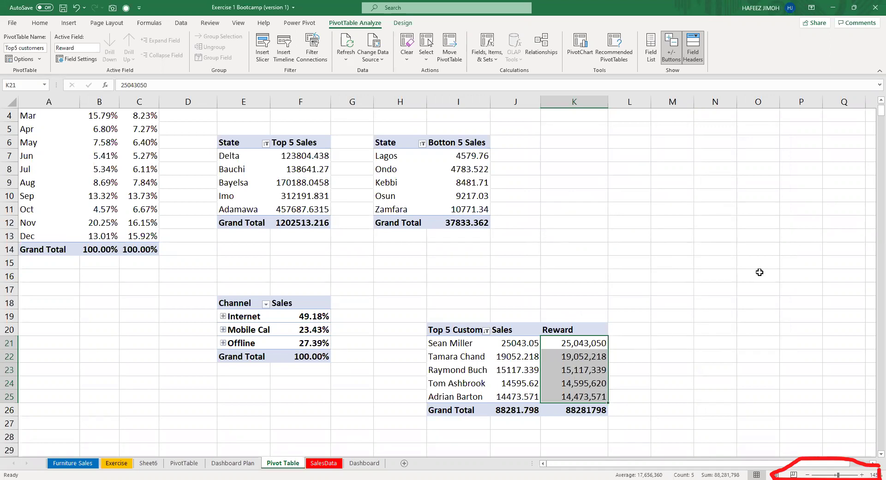
Give the Reward grand total the same 0-decimal comma number format.
key("Down")
key("Down")
key("Down")
key("Down")
key("Down")
key("Down")
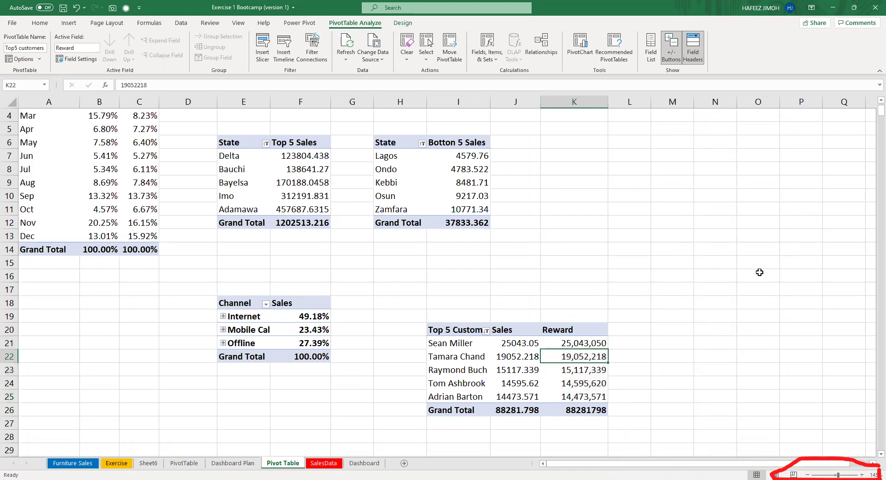
key("Up")
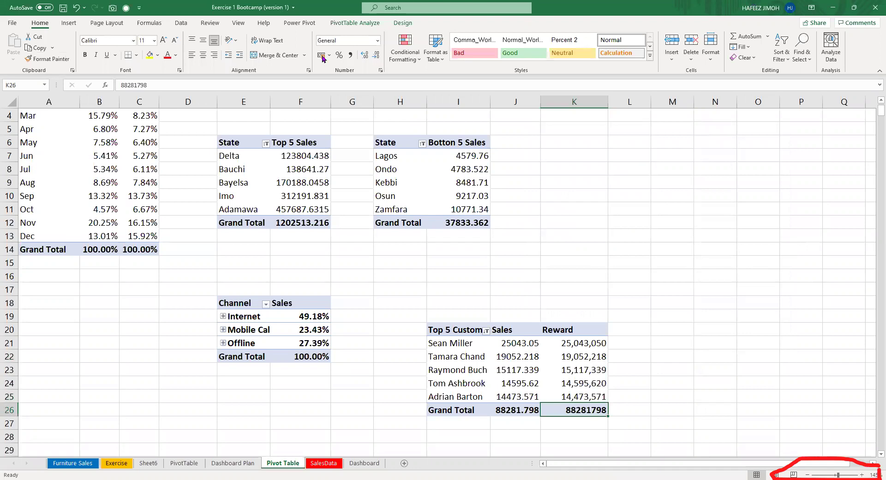
left_click(350, 55)
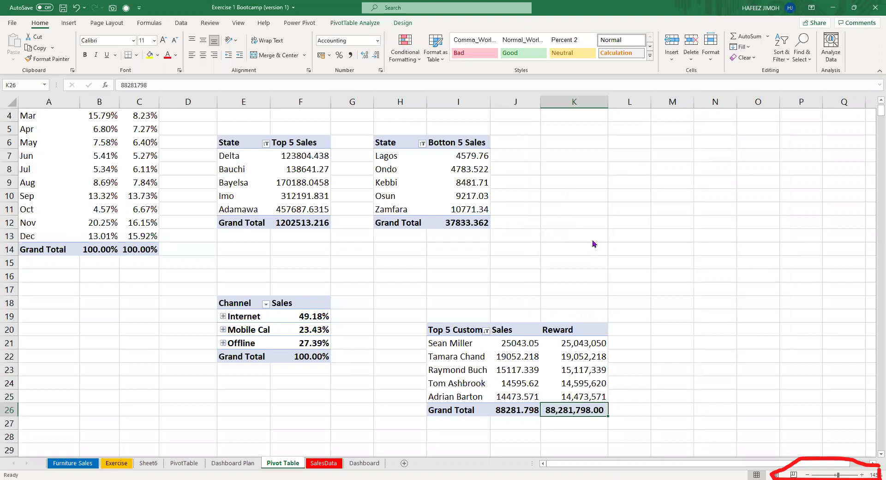
key("ctrl+1")
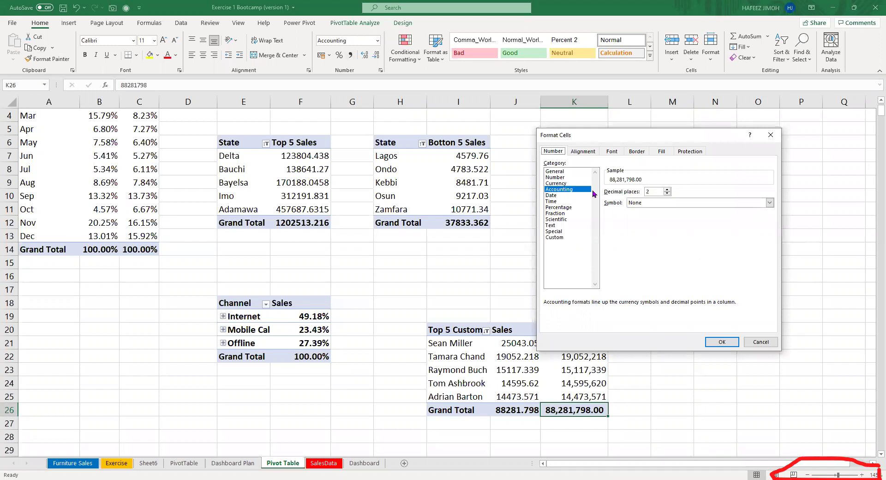
left_click(573, 195)
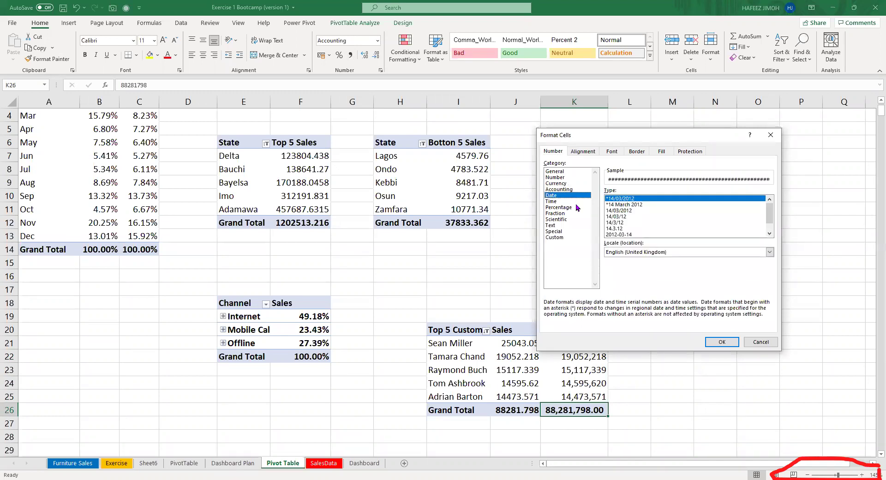
left_click(575, 177)
left_click(667, 194)
left_click(667, 193)
left_click(721, 341)
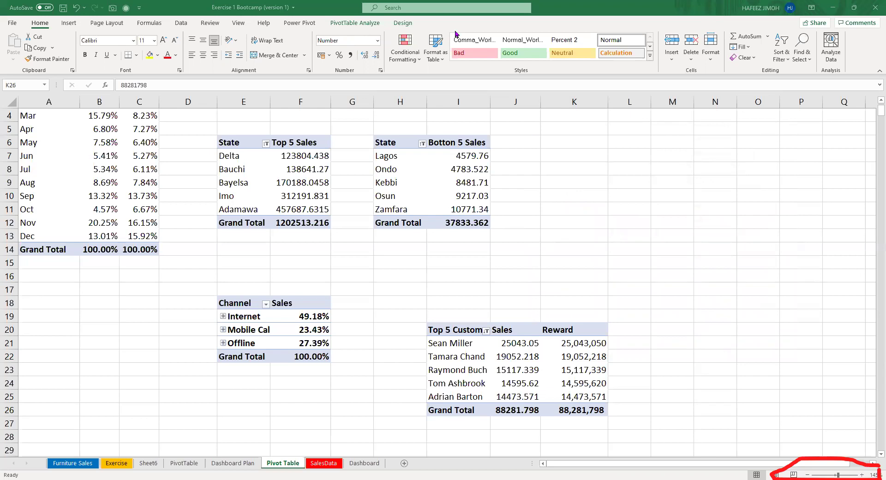
left_click(600, 409)
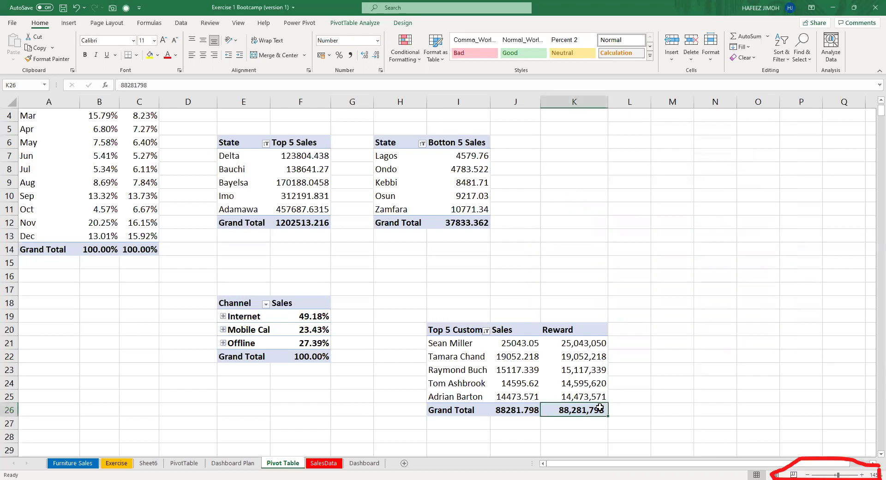
left_click(629, 341)
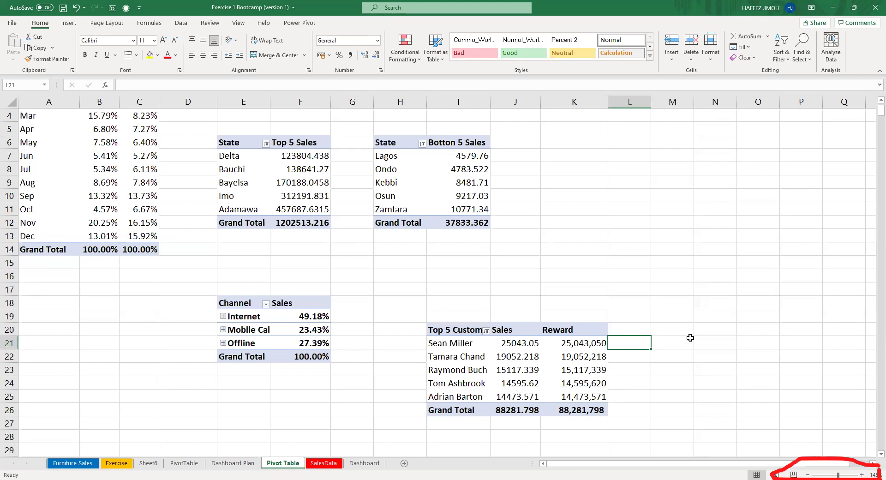
Enter 25.04, 19.05, 15.11, 14.59 and 14.47 in L21:L25.
type("25")
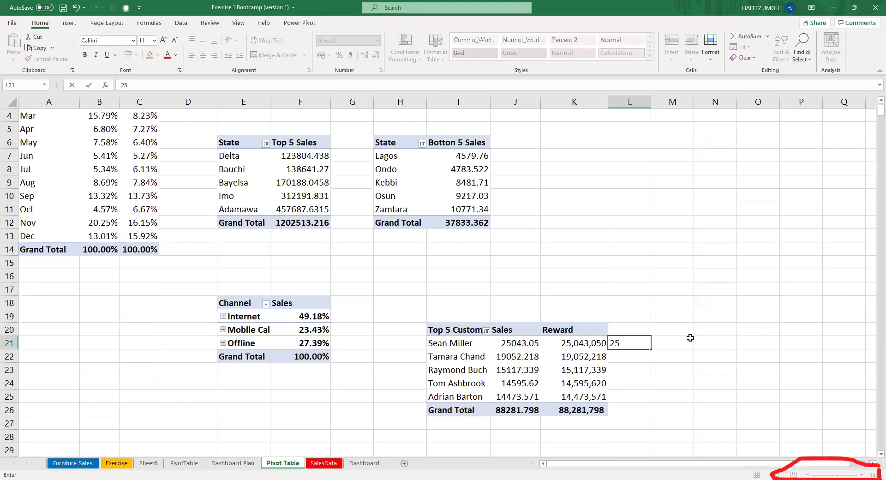
key("Return")
type("19")
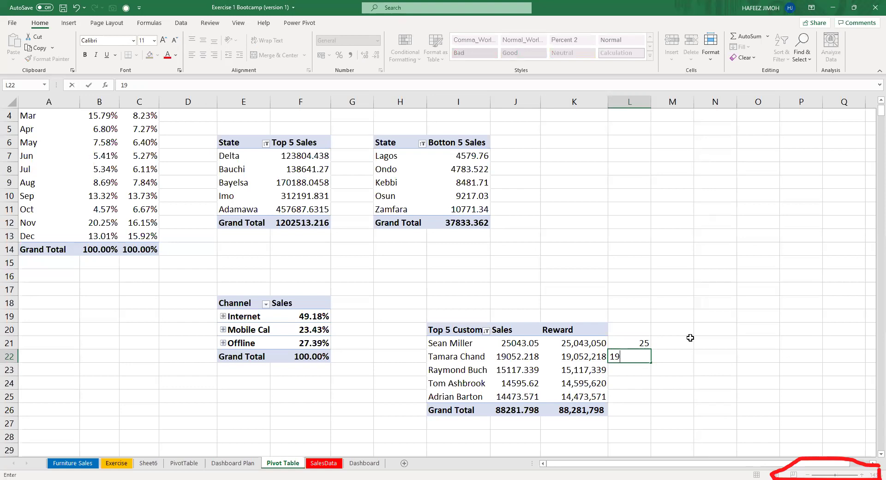
key("Up")
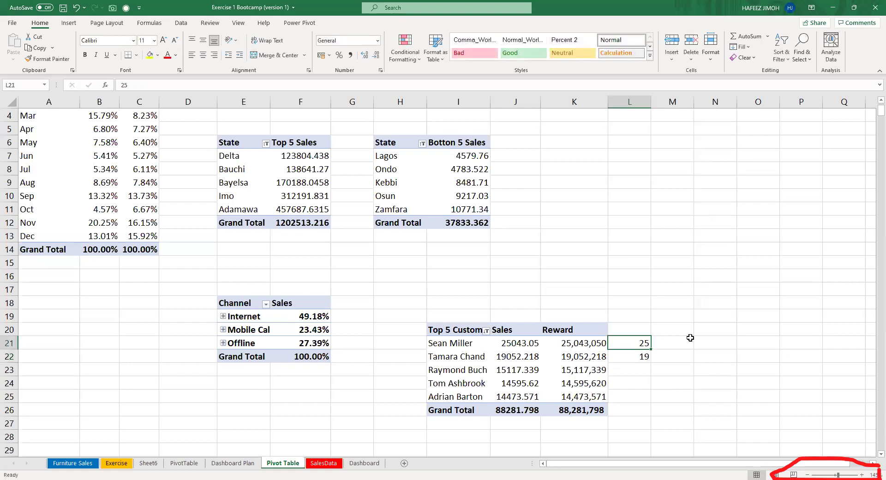
type("25.")
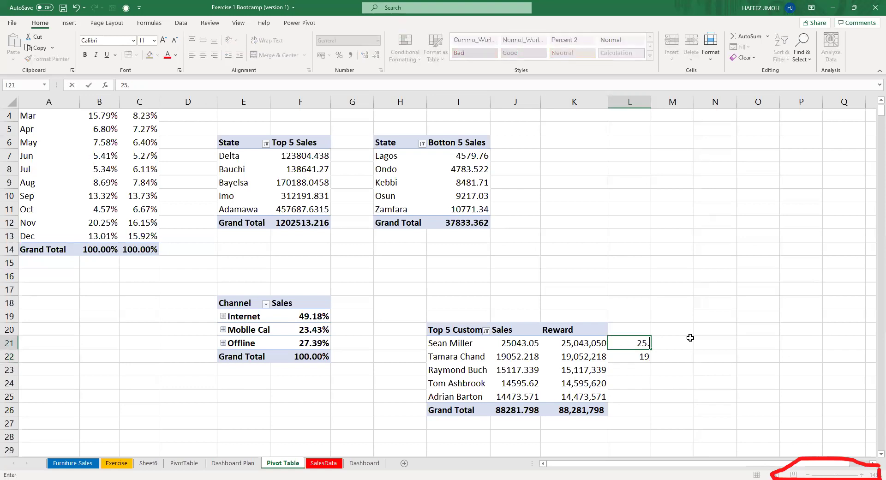
type("04")
key("Return")
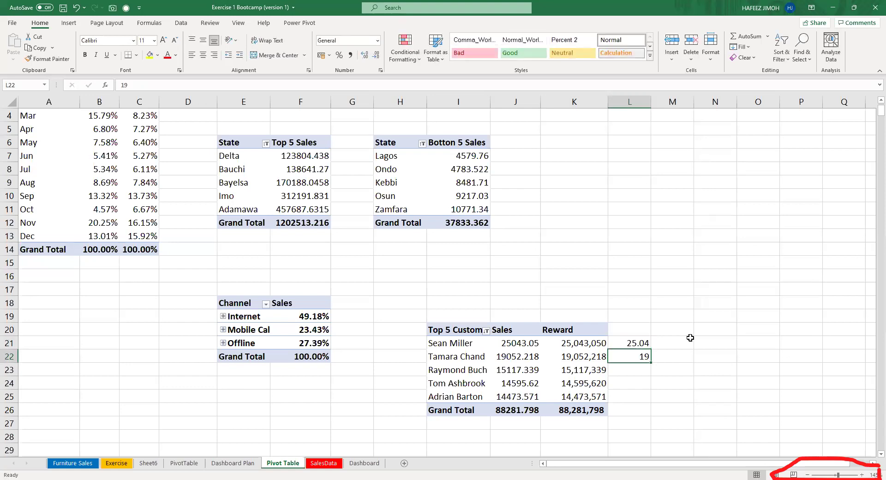
type("19.")
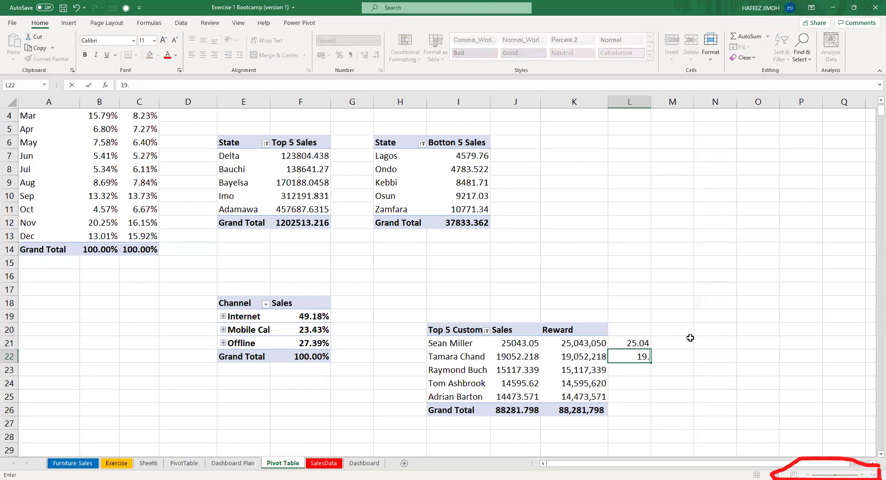
type("05")
key("Return")
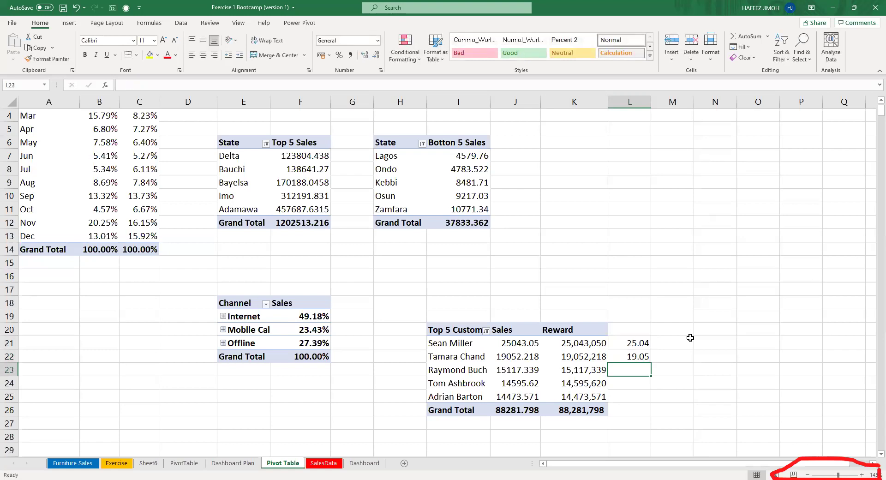
type("15.11")
key("Return")
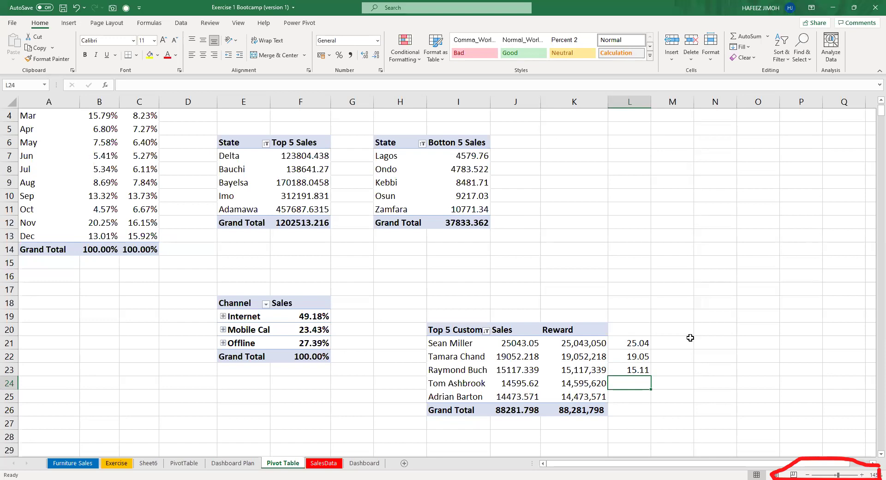
type("14.5")
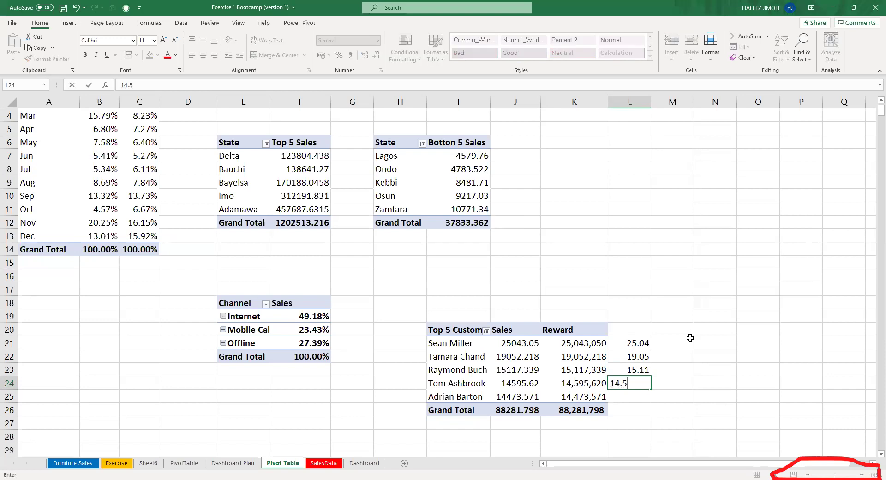
type("9")
key("Return")
type("14")
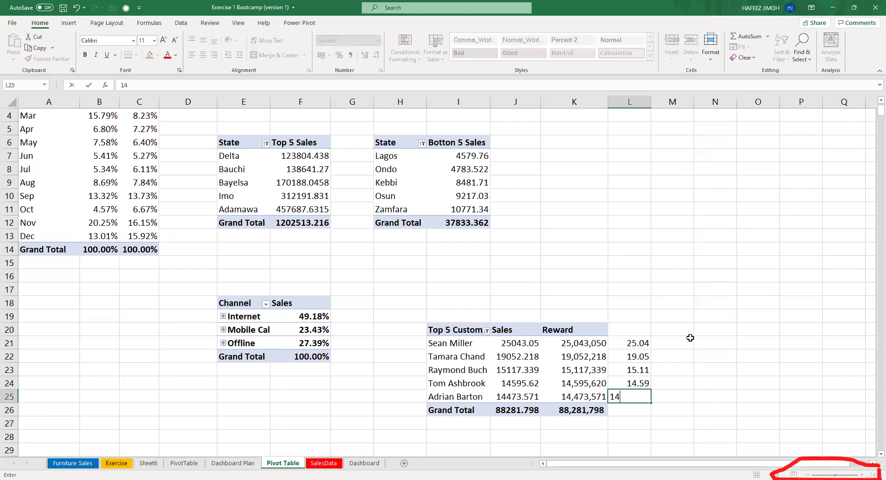
type(".47")
key("Return")
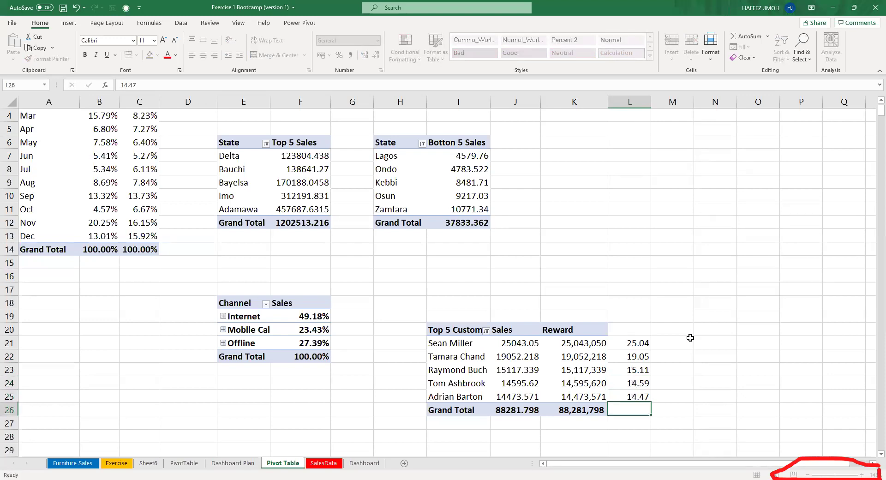
Select the helper values to check their sum, returning to L21.
key("Up")
key("Up")
key("Up")
key("Up")
key("Up")
key("shift+Down")
key("shift+Down")
key("shift+Down")
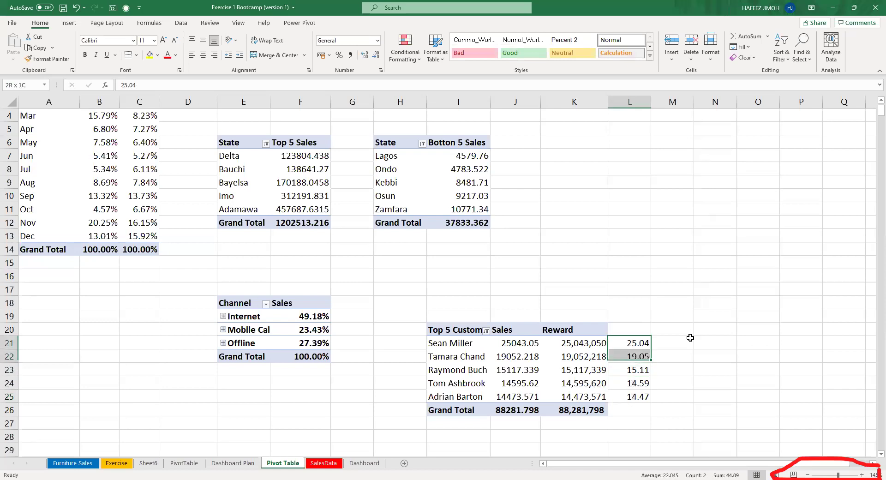
key("shift+Down")
key("shift+Up")
key("shift+Up")
key("shift+Up")
key("shift+Up")
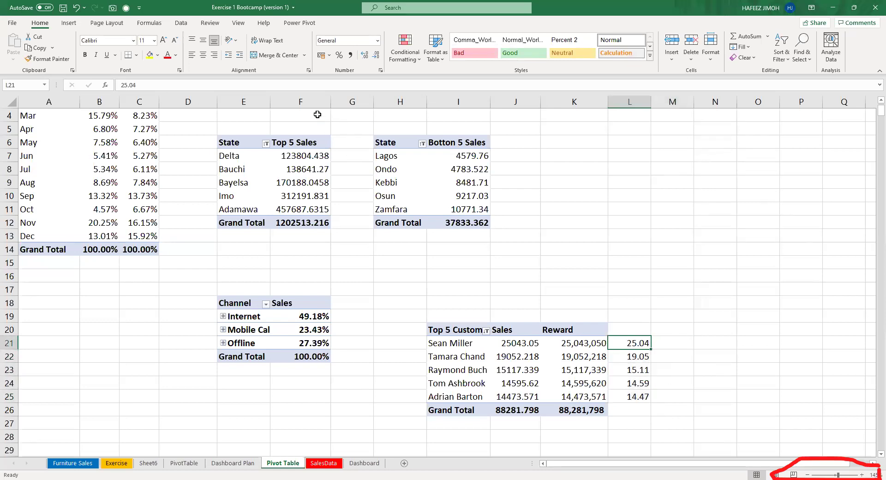
left_click(311, 88)
Append an m suffix to 25.04 in L21 and 19.05 in L22.
type("vm")
key("BackSpace")
key("BackSpace")
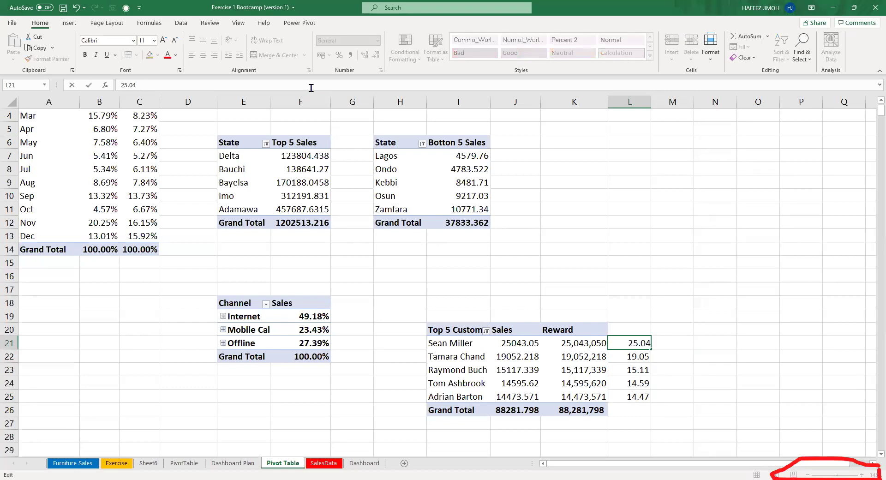
type("m")
key("Return")
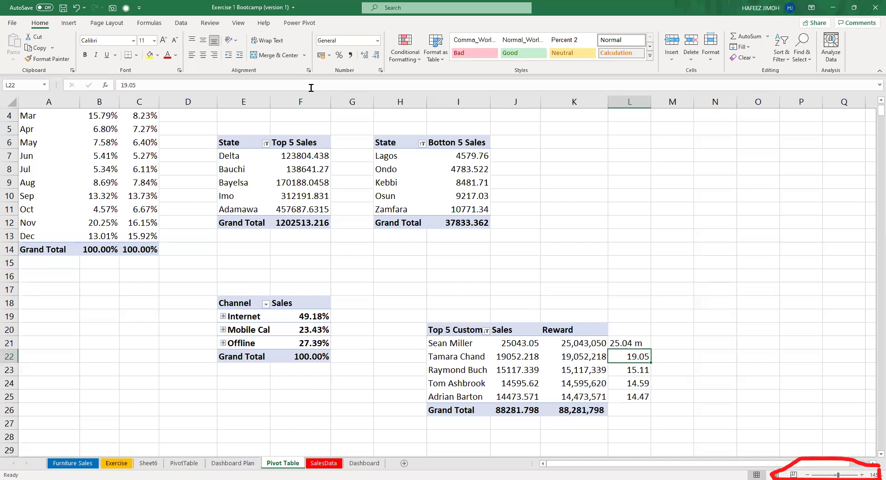
key("Up")
key("Down")
left_click(301, 82)
type("m")
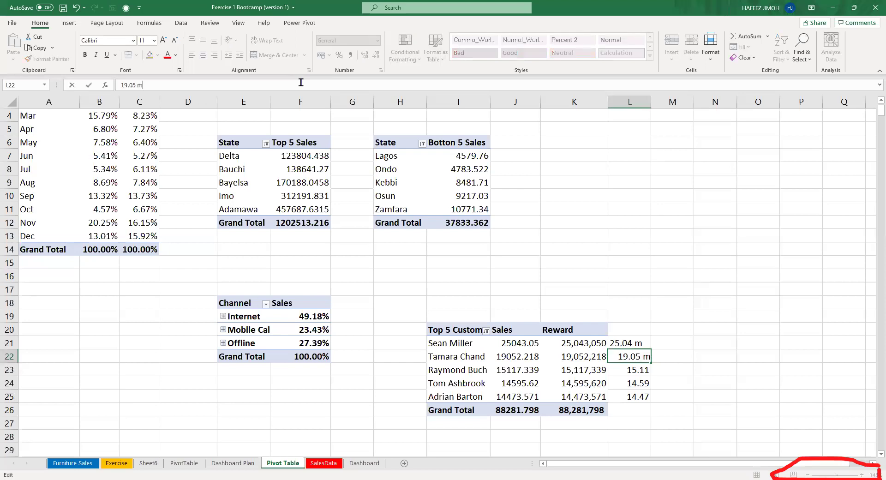
key("Return")
key("Up")
key("Down")
Enter 15.11 m, 14.59 m and 14.47 m in L23:L25.
type("15.11 ,")
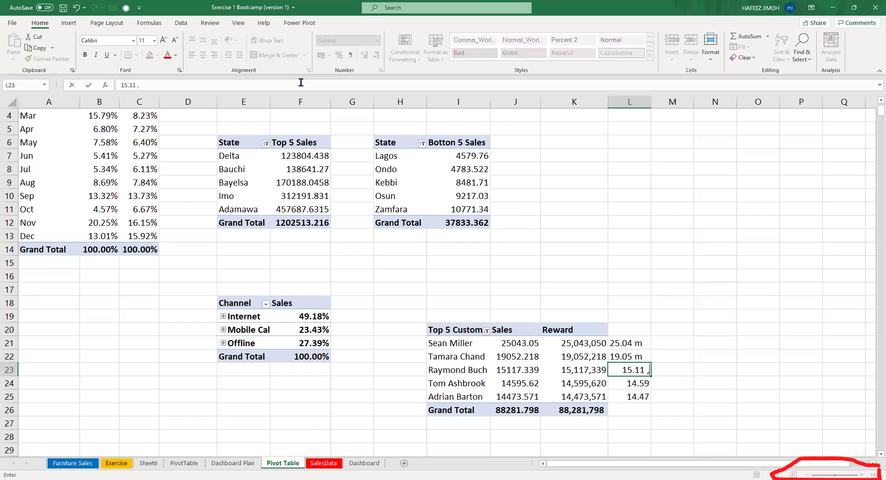
key("BackSpace")
type("m")
key("Return")
type("14.59 m")
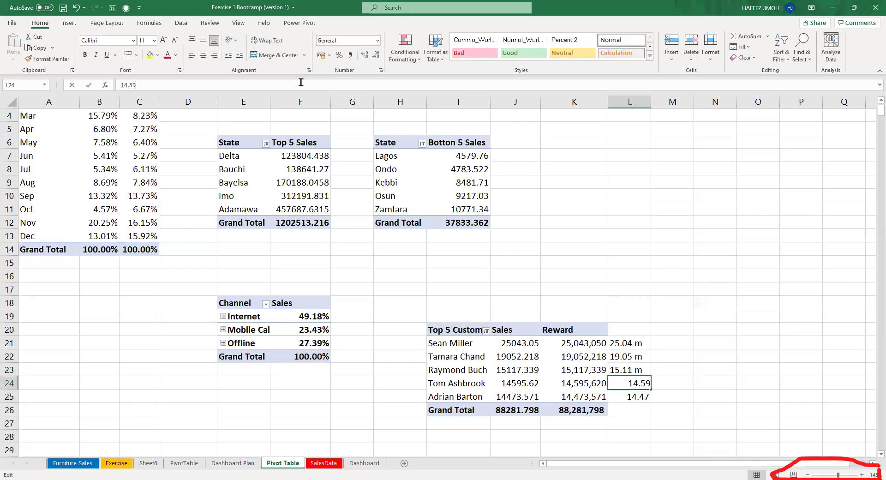
key("Return")
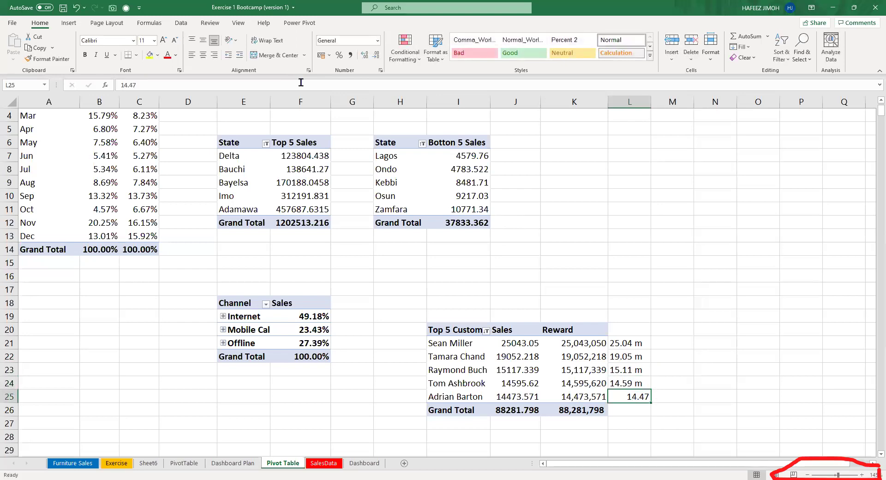
type("4.48")
key("BackSpace")
key("BackSpace")
key("BackSpace")
key("BackSpace")
type(".47")
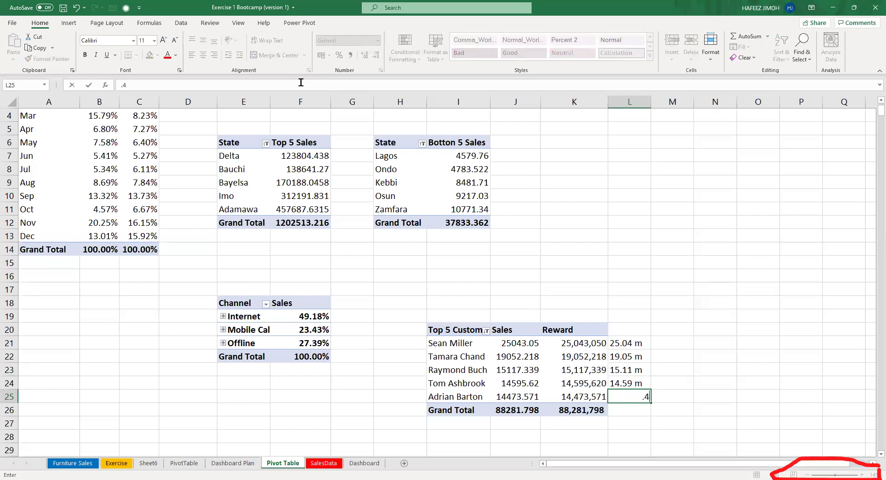
key("BackSpace")
key("BackSpace")
key("BackSpace")
type("14.47 m")
key("Return")
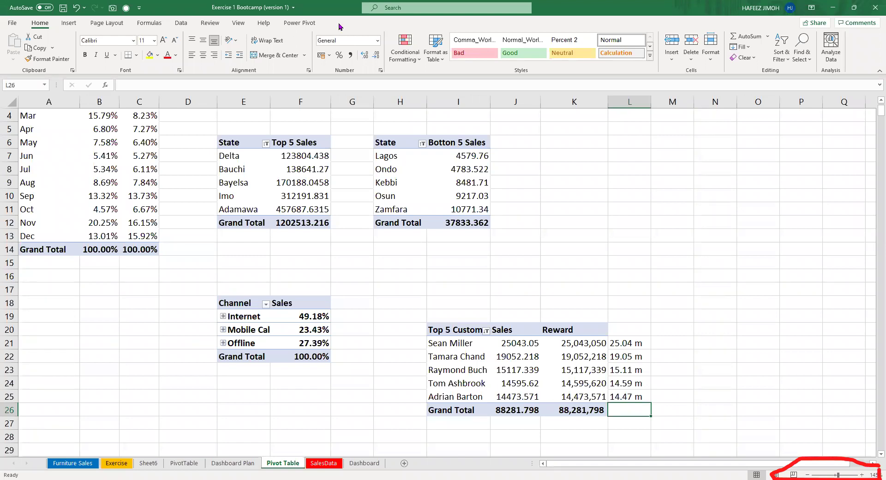
Try a calculated field named Rewards using Sales in the pivot, then cancel without adding it.
key("Left")
key("Up")
key("Up")
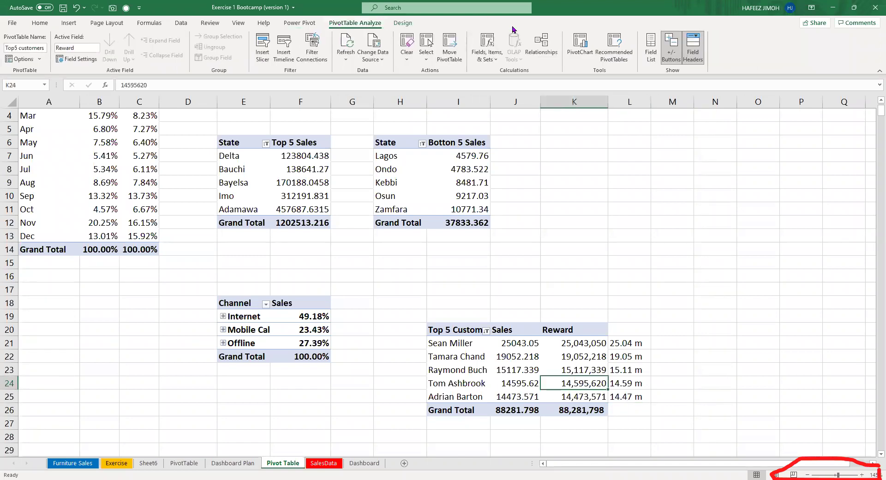
left_click(495, 60)
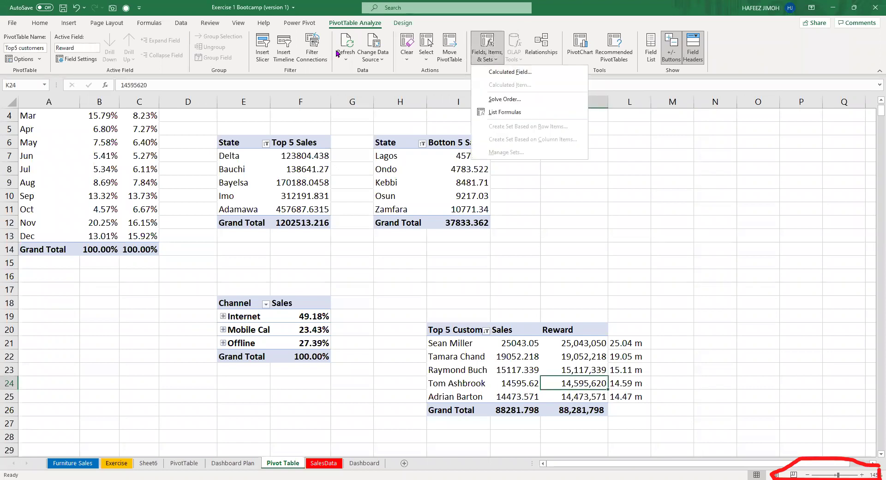
left_click(518, 77)
type("Reward")
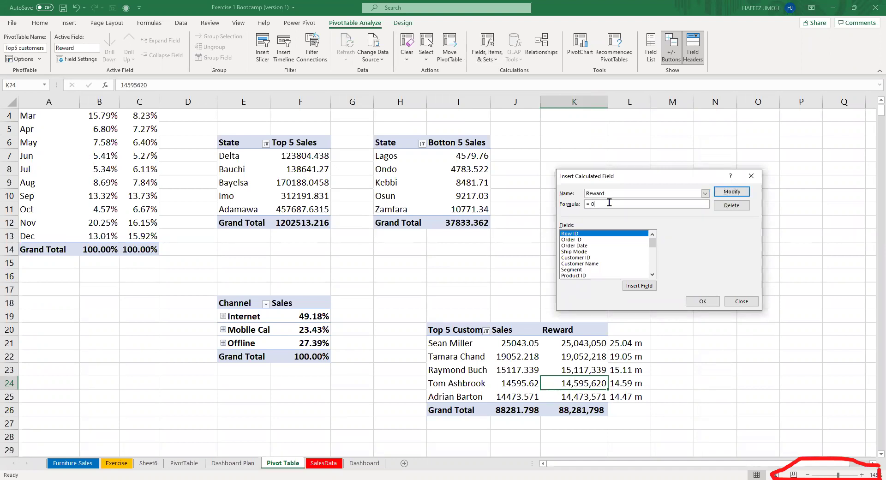
type("1000*")
scroll(599, 263, "down", 4)
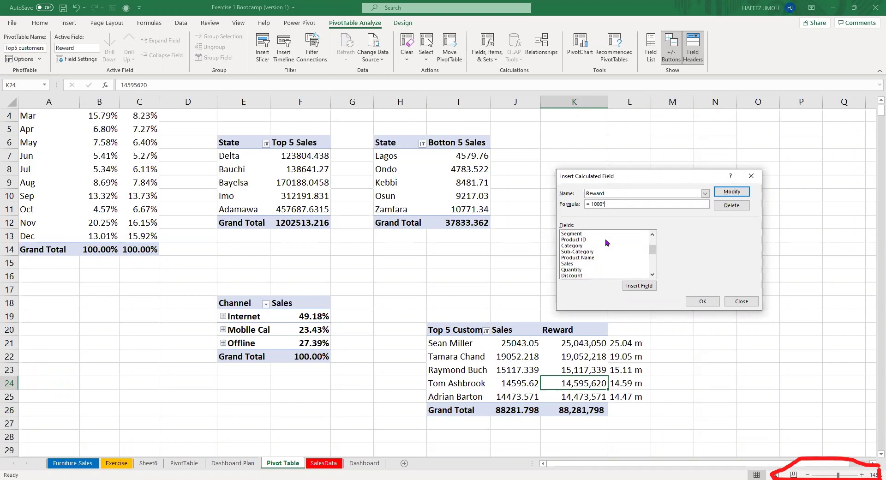
left_click(598, 251)
left_click(604, 245)
left_click(626, 194)
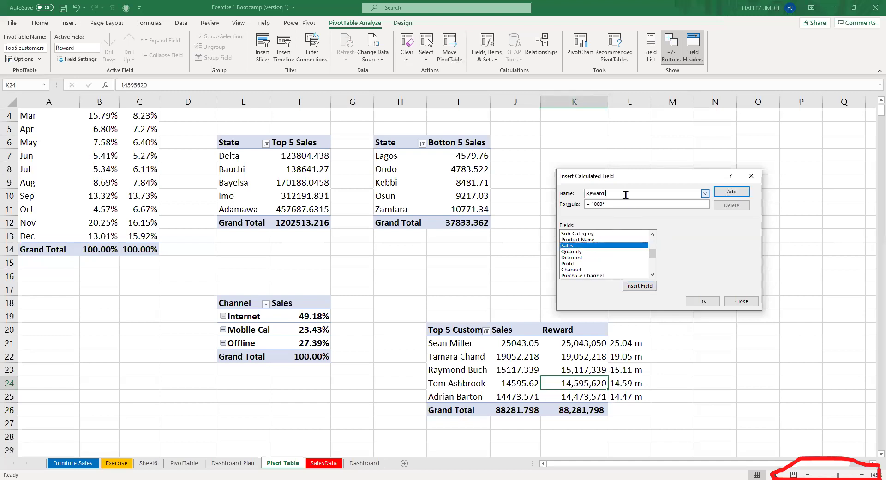
key("BackSpace")
type("s")
left_click(639, 286)
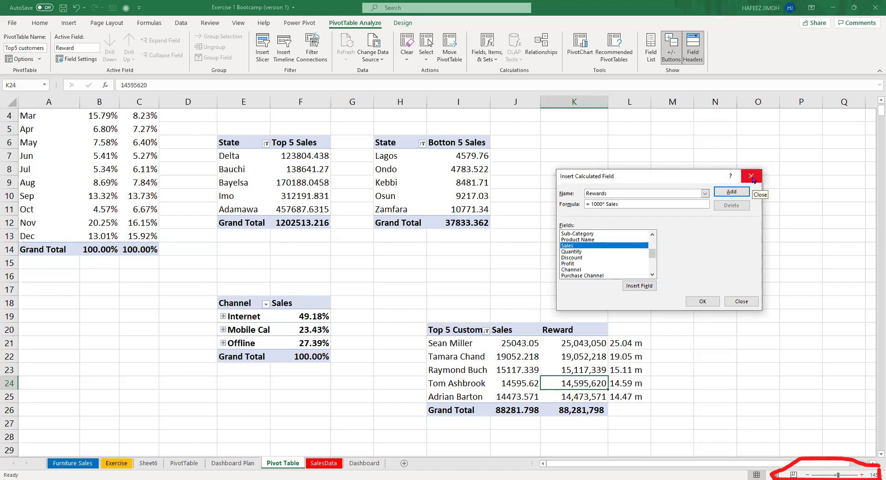
left_click(751, 178)
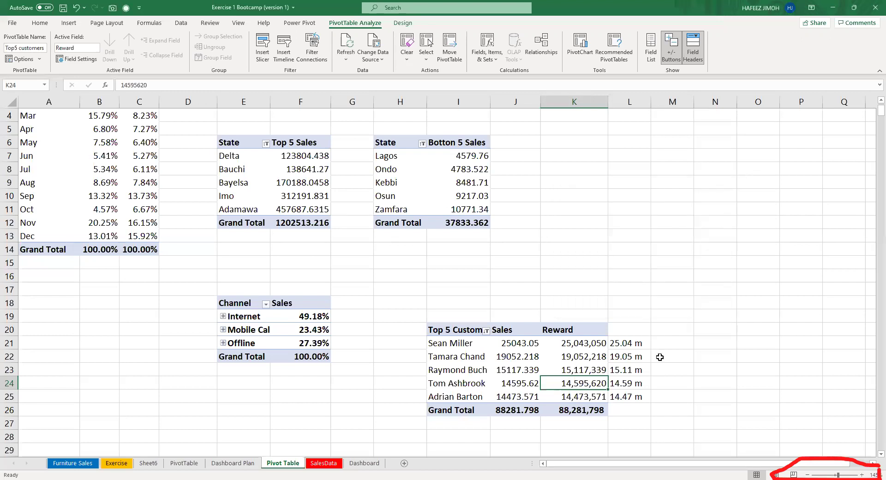
Select the Reward values in K21:K26.
left_click_drag(632, 343, 591, 403)
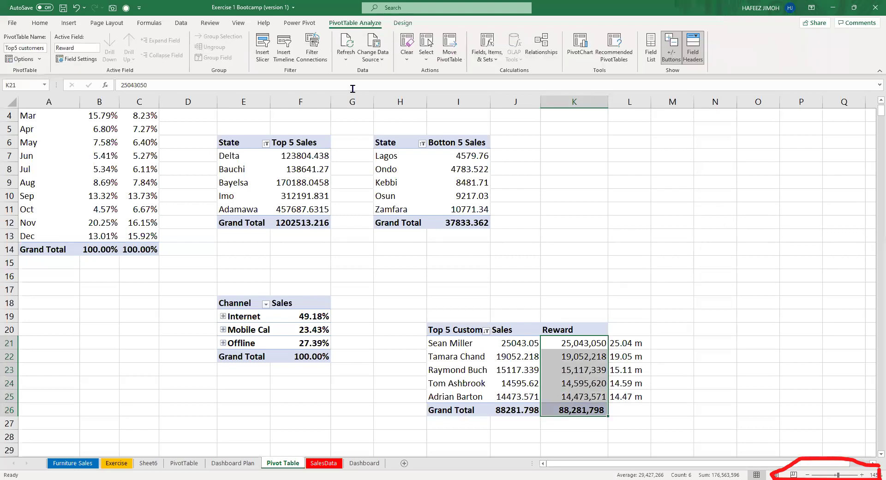
key("alt+j")
key("t")
key("i")
key("Escape")
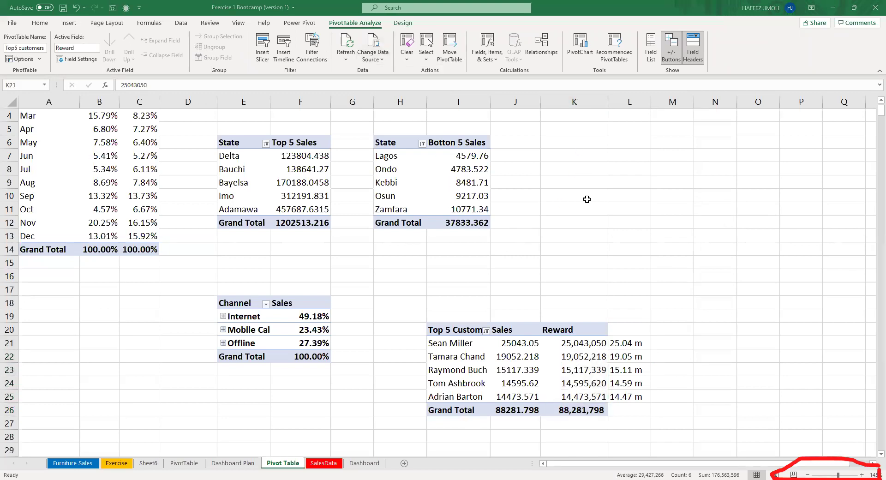
key("Escape")
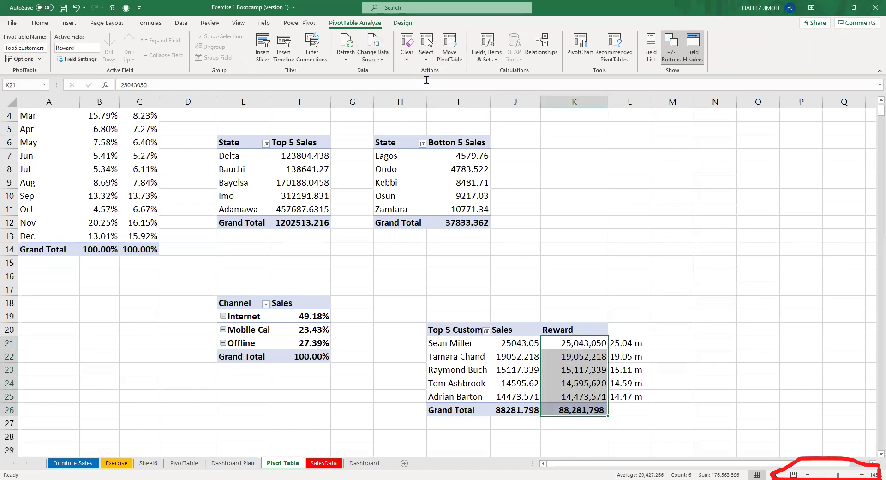
Draw a text box right of the tables reading 'Custom Formatting' as a red heading.
left_click_drag(665, 200, 845, 219)
type("Custom F")
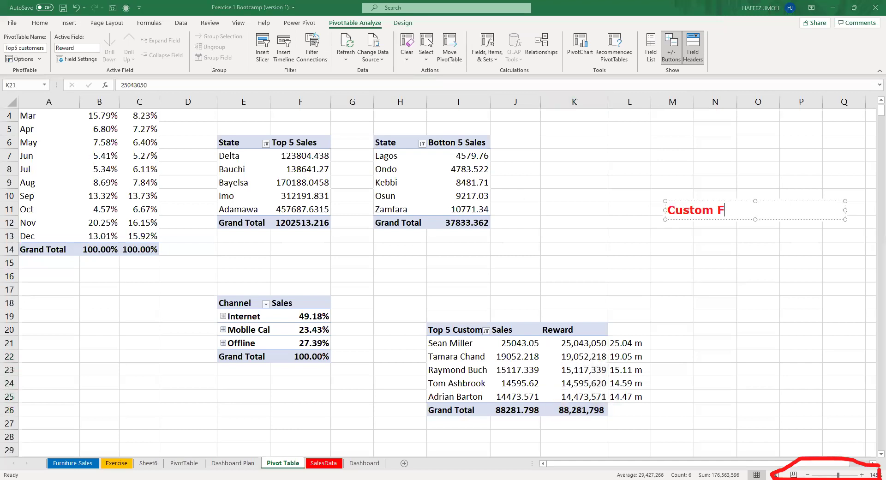
type("Ormatting")
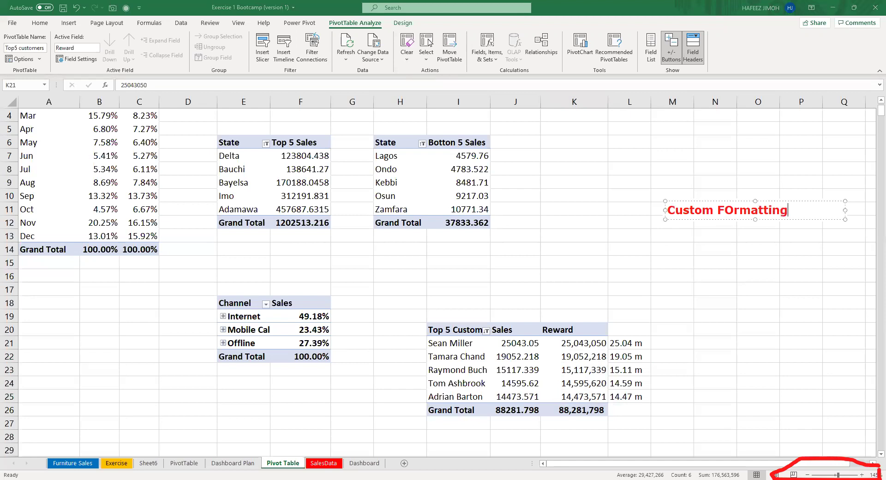
key("BackSpace")
type("o")
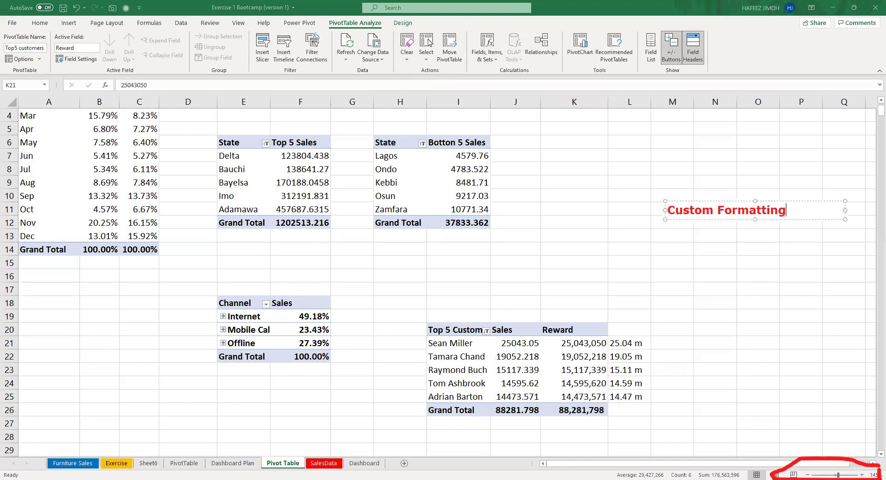
key("Return")
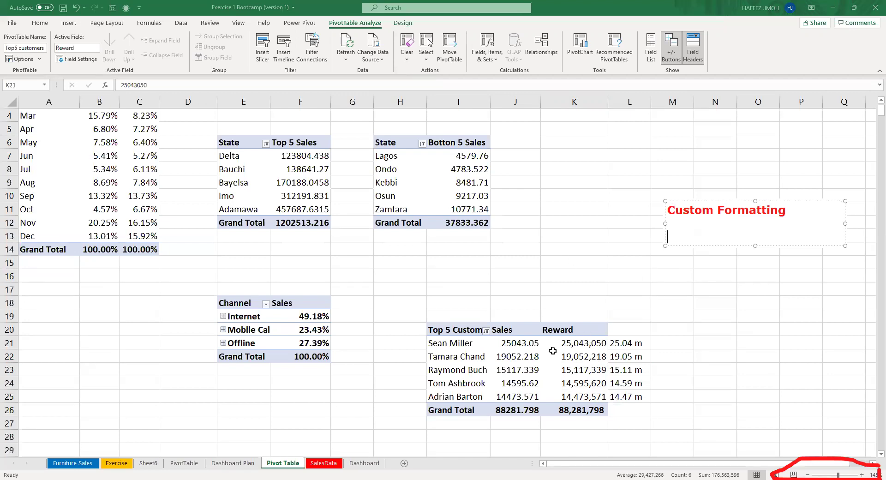
key("Escape")
key("Escape")
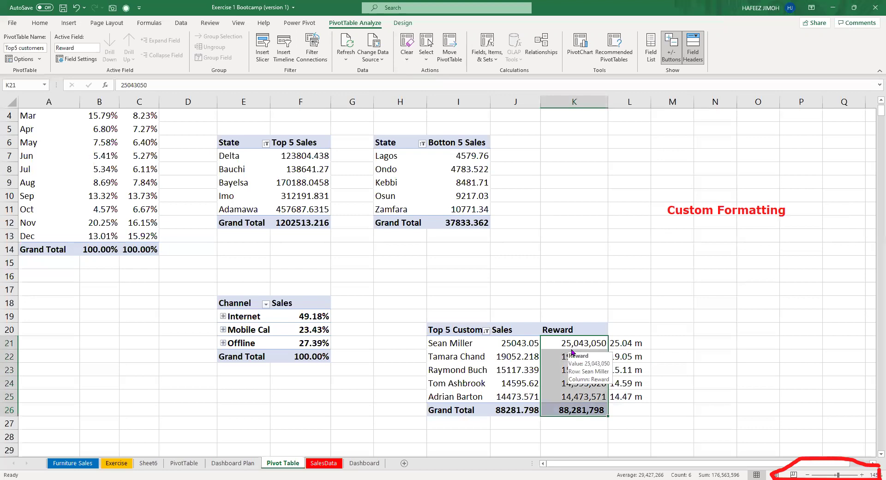
Open Format Cells on the Custom category, move it left, and start a note below the heading.
key("ctrl+1")
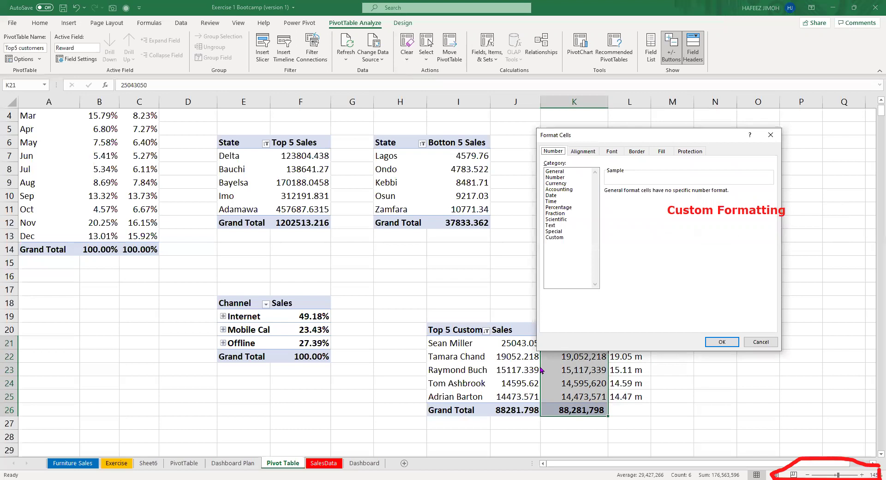
left_click(555, 237)
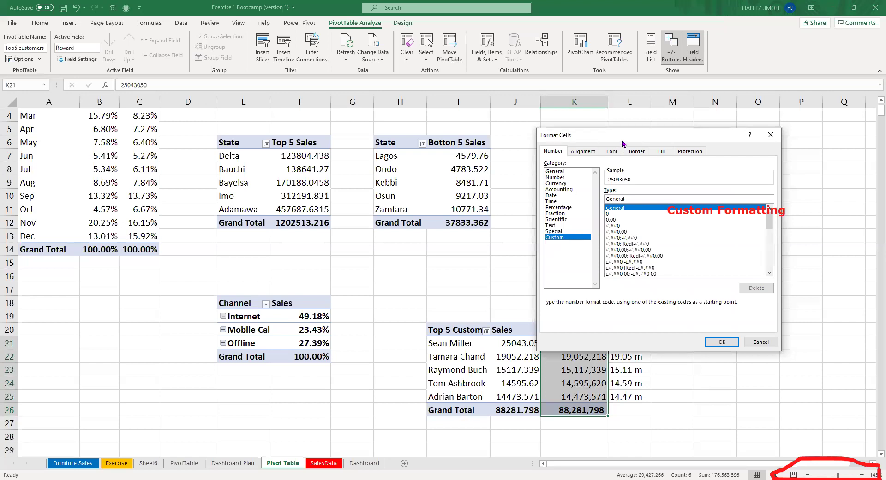
left_click_drag(622, 143, 543, 154)
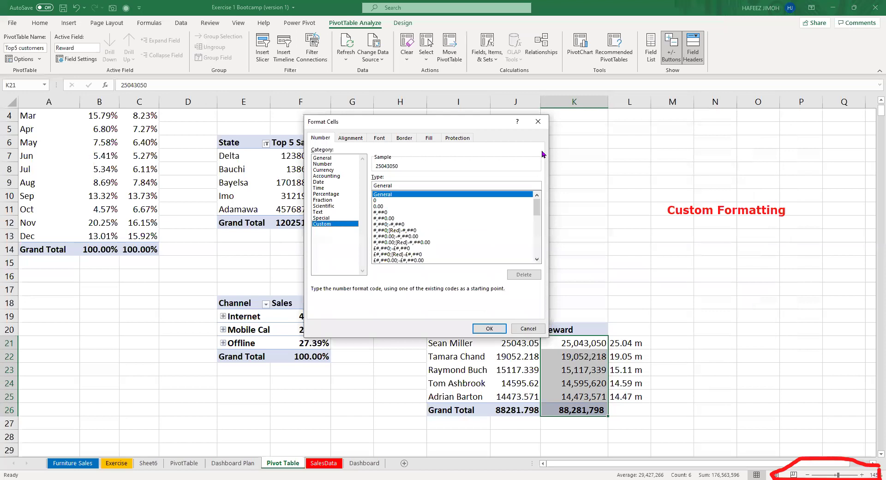
left_click(689, 245)
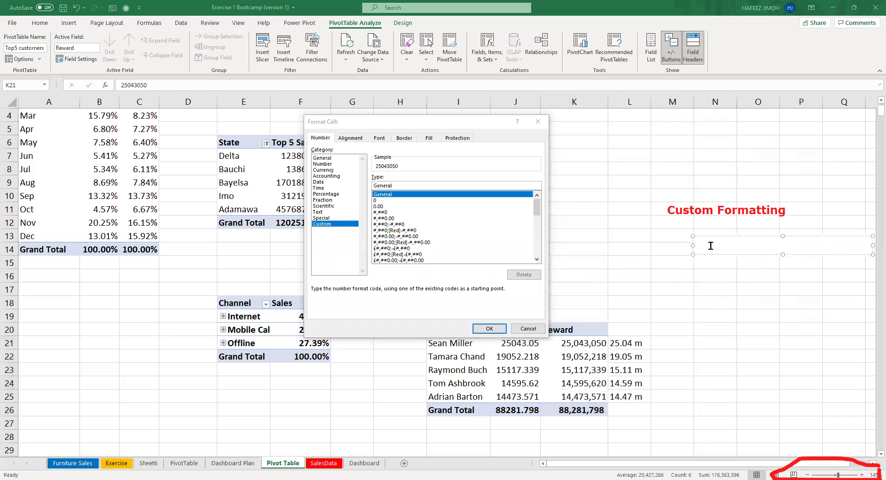
type(",")
type("---")
Write the note lines ', : thousand', '.00' and '.000' under the heading.
key("BackSpace")
key("BackSpace")
key("BackSpace")
type(": thousand")
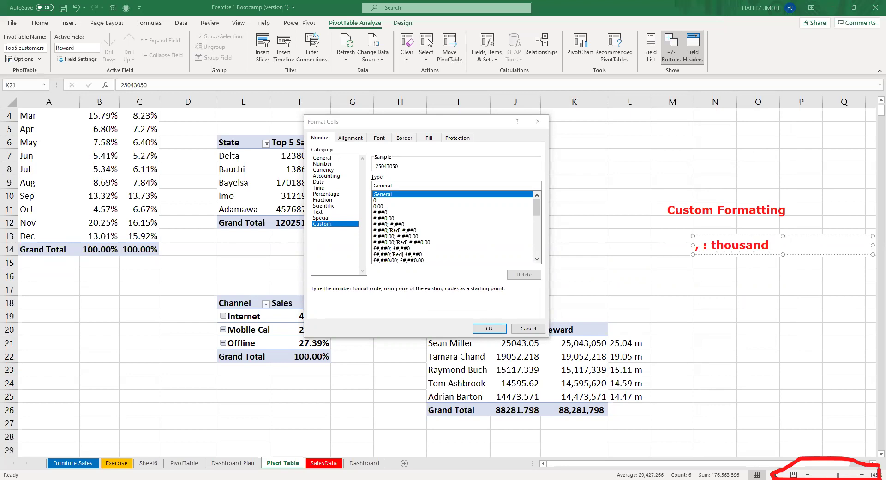
key("Return")
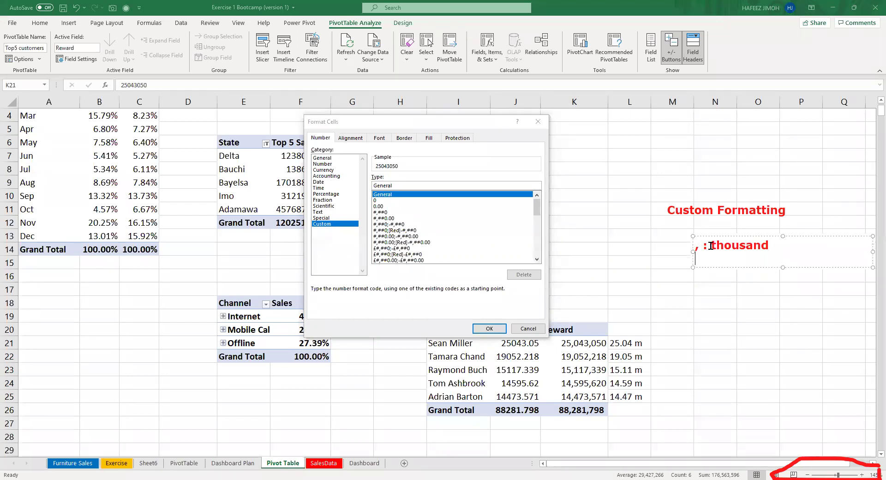
type(".oo")
key("BackSpace")
key("BackSpace")
type("00")
key("Return")
type(".000")
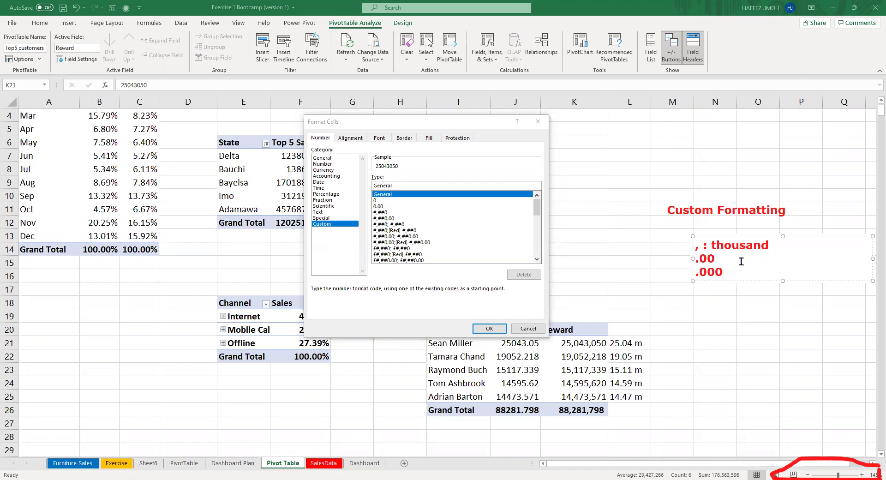
Add a '#' line to the notes and select the 0.00 custom format code.
key("Return")
type("[]")
key("Left")
type("Red")
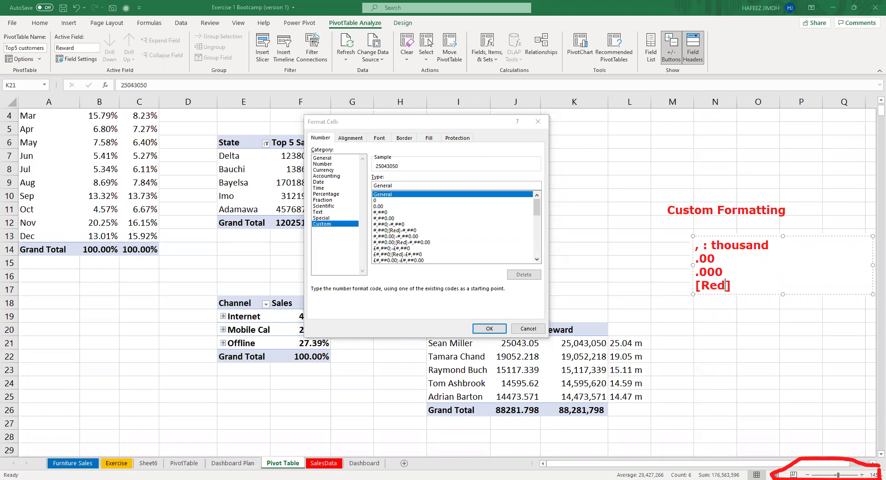
key("BackSpace")
key("BackSpace")
key("BackSpace")
type("red")
key("BackSpace")
key("BackSpace")
key("BackSpace")
key("BackSpace")
key("BackSpace")
type("#")
key("Escape")
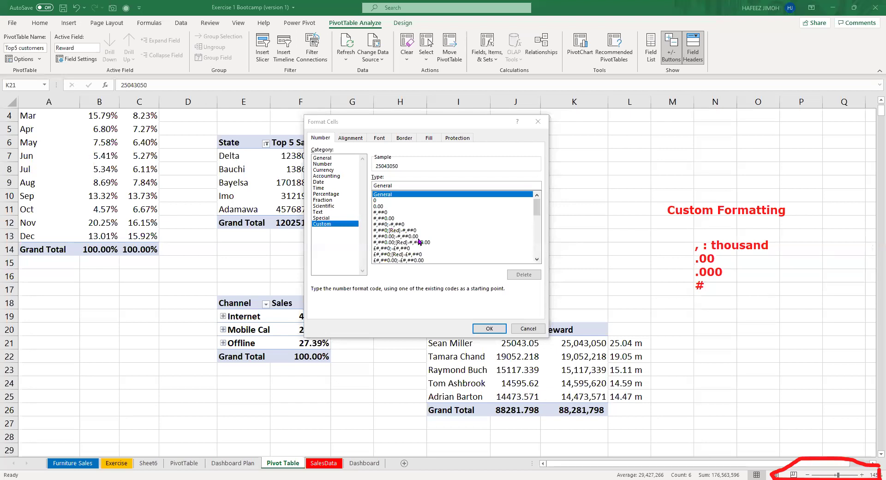
left_click(432, 206)
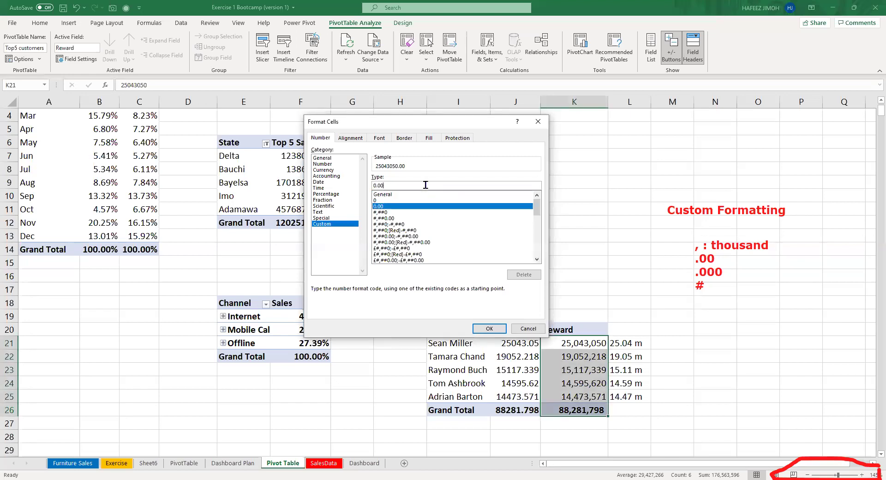
Replace the custom Type code with # after trying #, then extend it to #0.00.
left_click(425, 185)
key("BackSpace")
key("BackSpace")
key("BackSpace")
key("BackSpace")
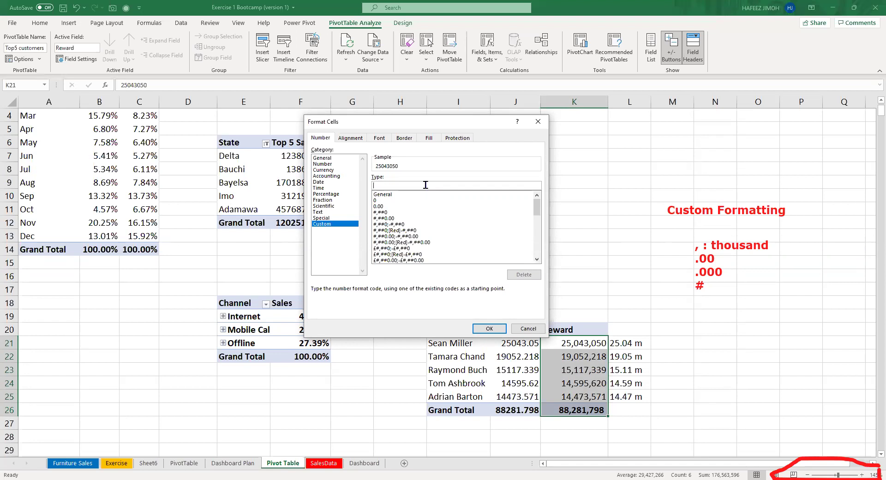
type("#,")
key("BackSpace")
key("BackSpace")
type("#,")
key("BackSpace")
key("BackSpace")
type("#")
left_click_drag(409, 161, 373, 174)
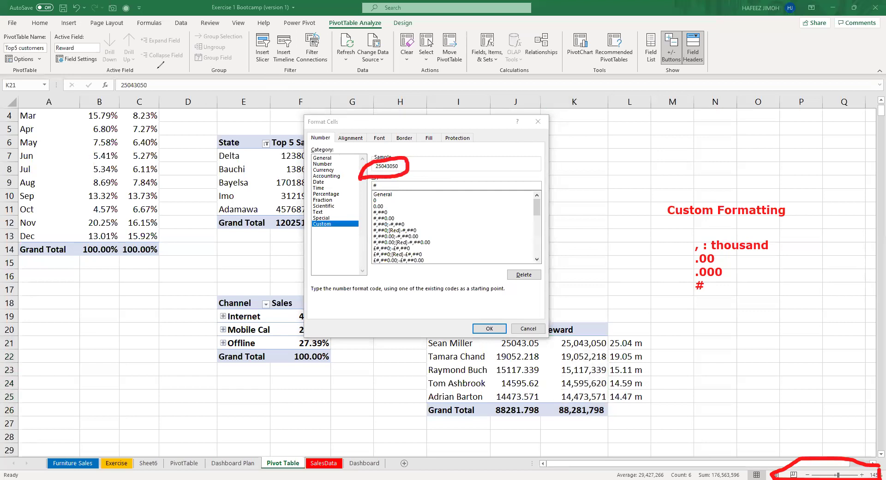
left_click(394, 186)
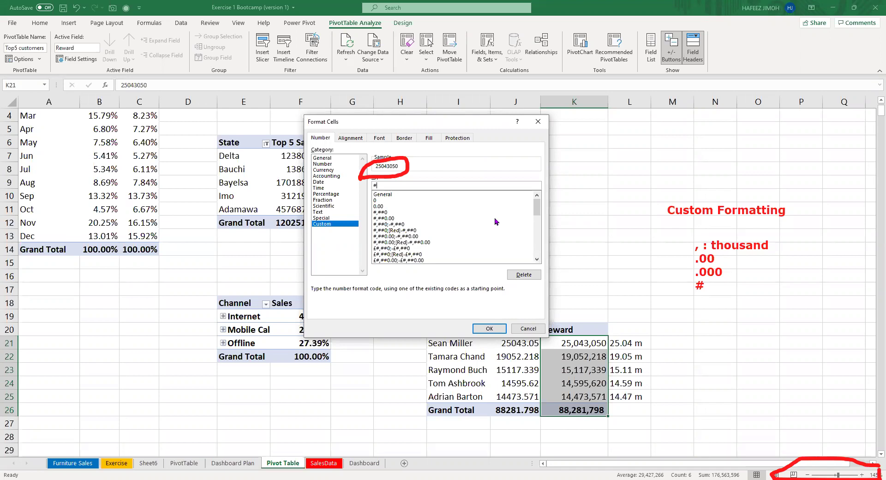
type("0.00")
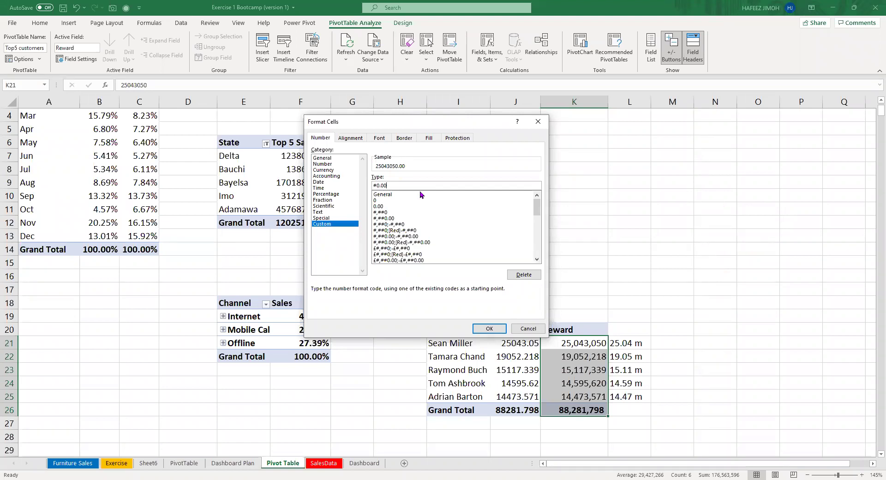
Apply the custom code #,,.00 "M" so Reward shows millions, like 25.04 M.
key("BackSpace")
key("BackSpace")
key("BackSpace")
type(",")
type(",")
type("00")
key("BackSpace")
type("0")
type("Mn")
key("BackSpace")
left_click(478, 331)
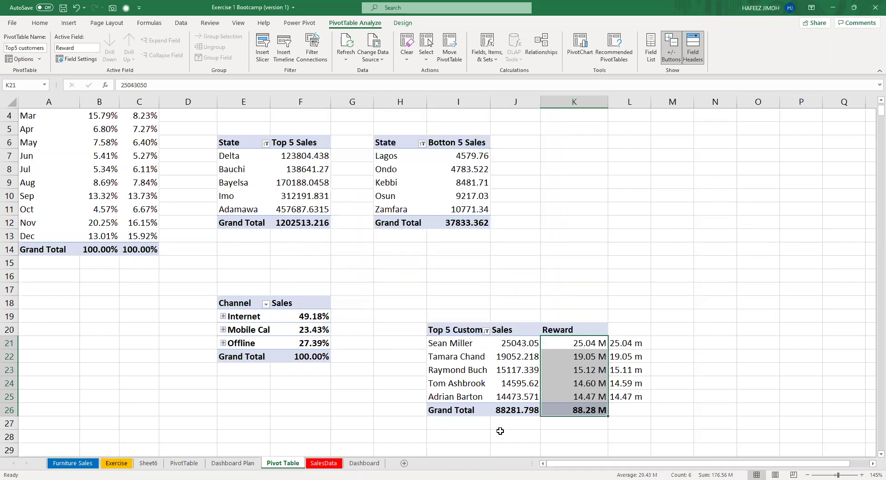
left_click(575, 386)
left_click(581, 346)
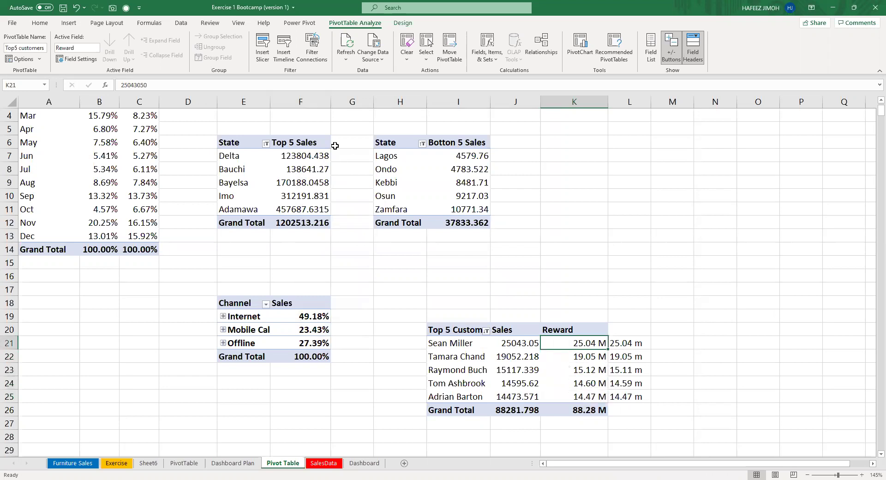
left_click(292, 89)
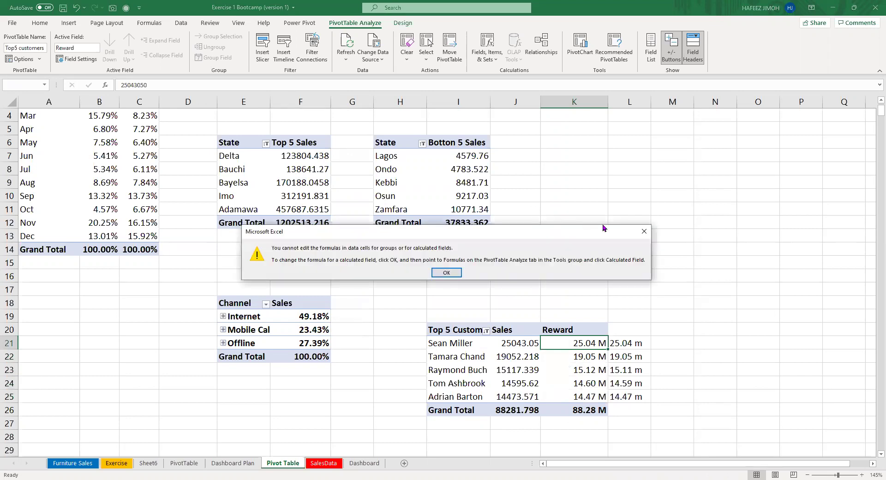
left_click(644, 232)
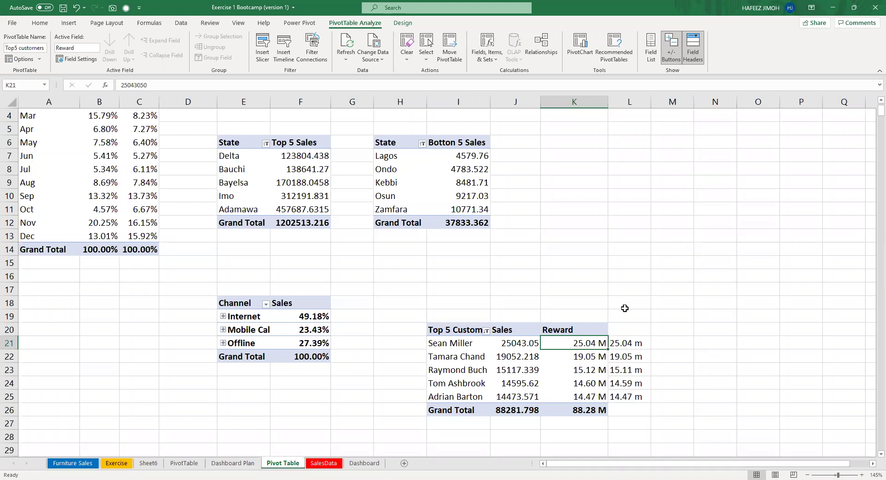
left_click_drag(629, 343, 642, 401)
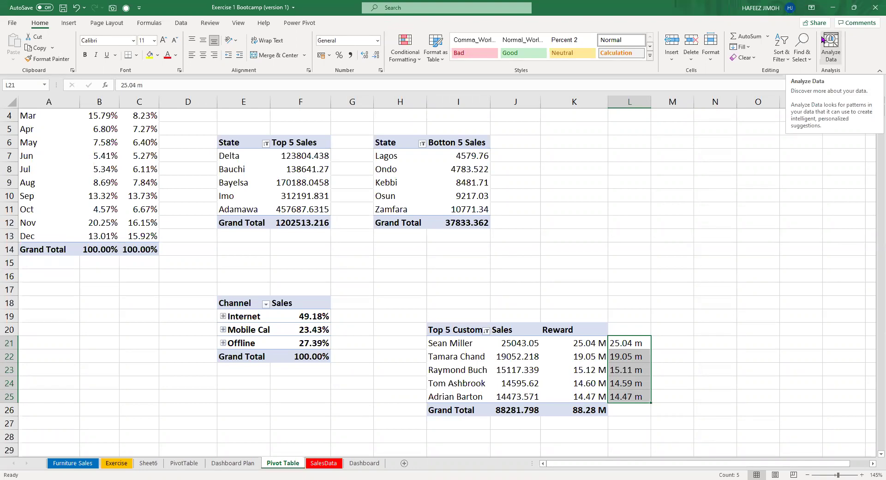
key("Down")
key("Down")
key("Down")
key("Down")
key("Down")
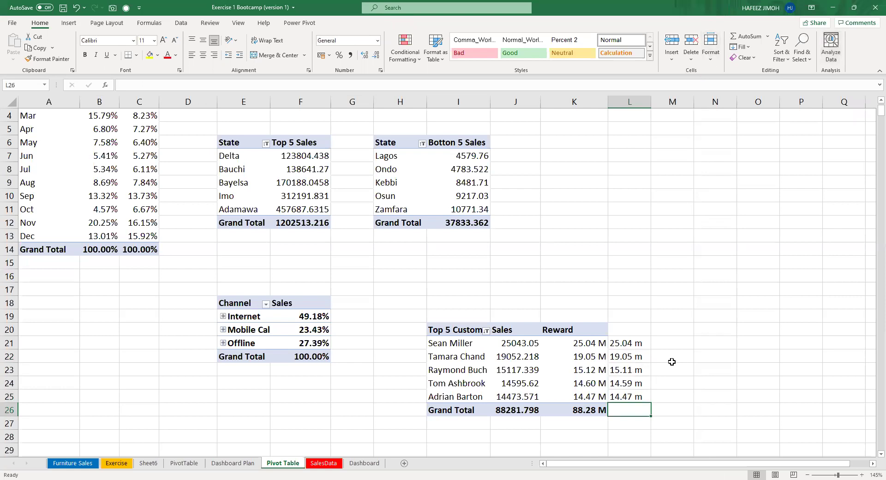
Zoom the sheet to 175% and scroll right one column to view the Top 5 Customers pivot.
scroll(630, 369, "up", 2)
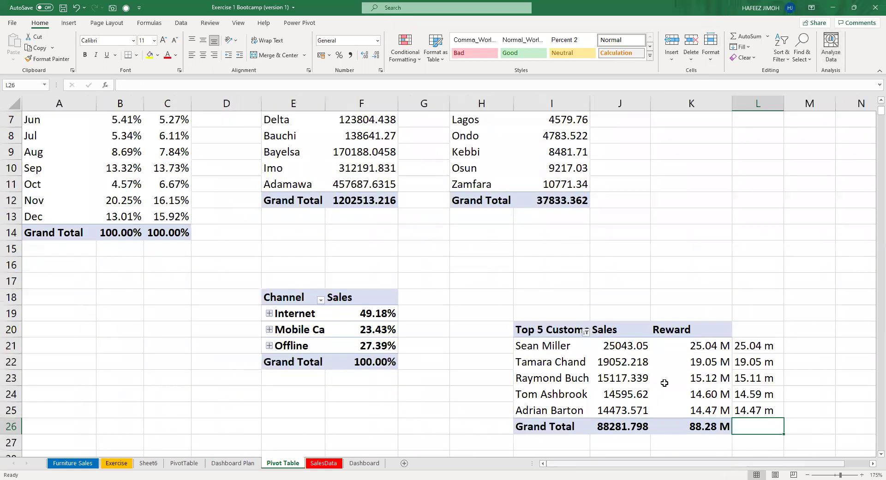
scroll(686, 344, "right", 1)
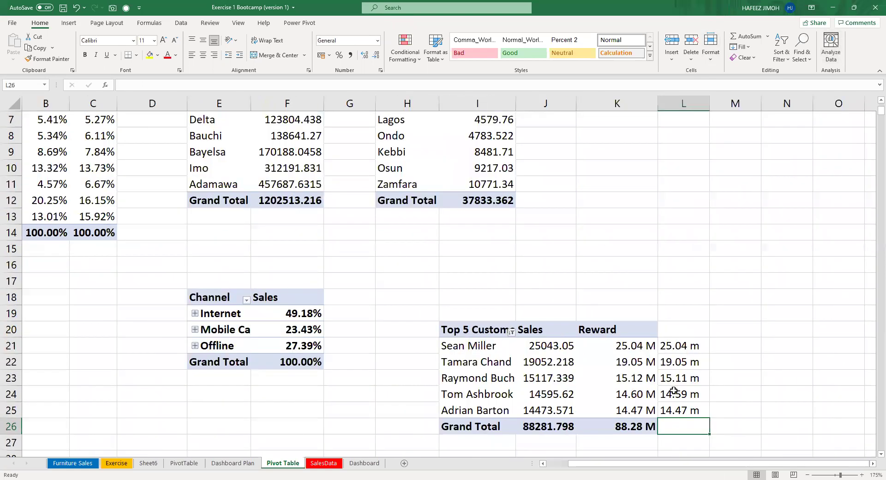
key("alt+=")
key("Escape")
type("=")
key("Escape")
key("Left")
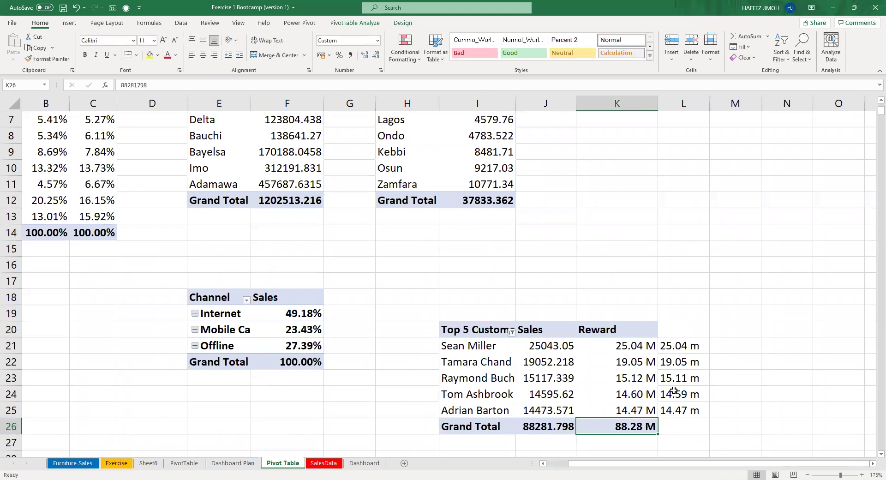
key("Right")
key("Up")
key("Up")
key("Up")
key("Up")
key("Up")
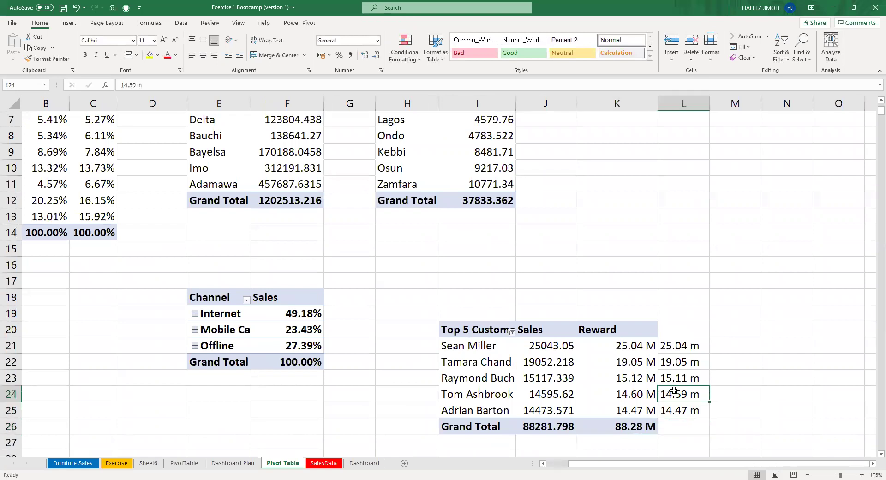
key("shift+Down")
key("shift+Down")
key("shift+Down")
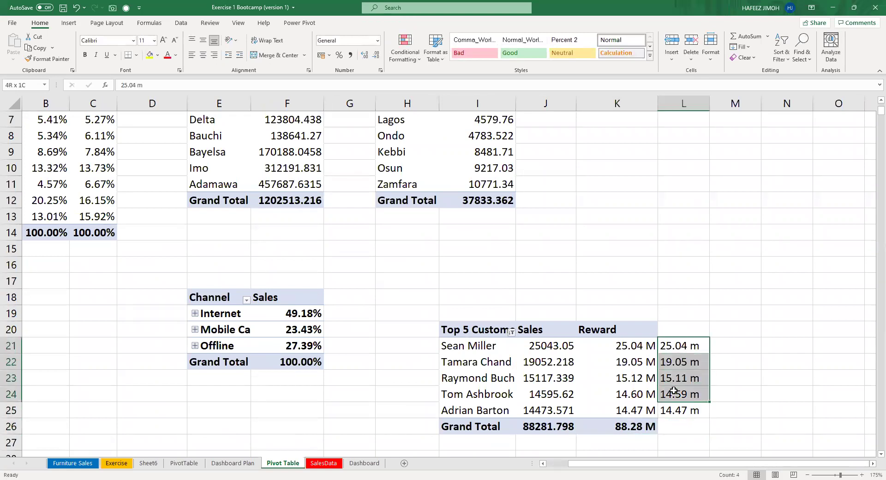
key("shift+Down")
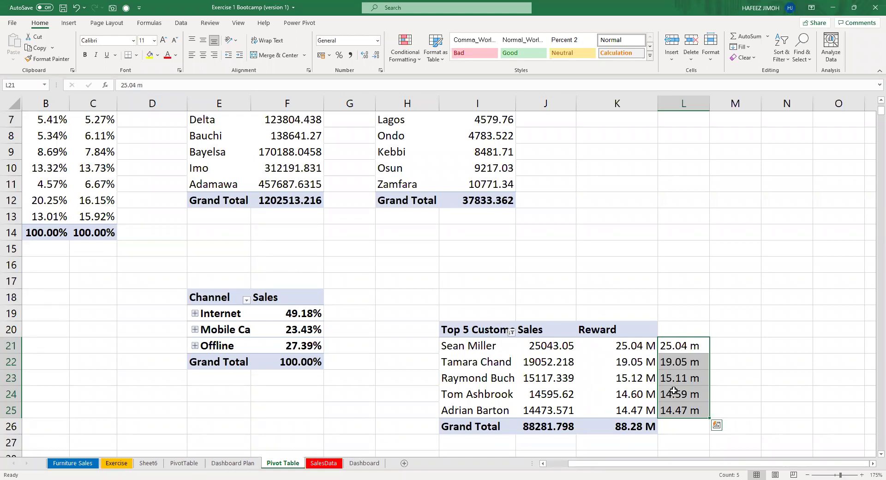
left_click(613, 341)
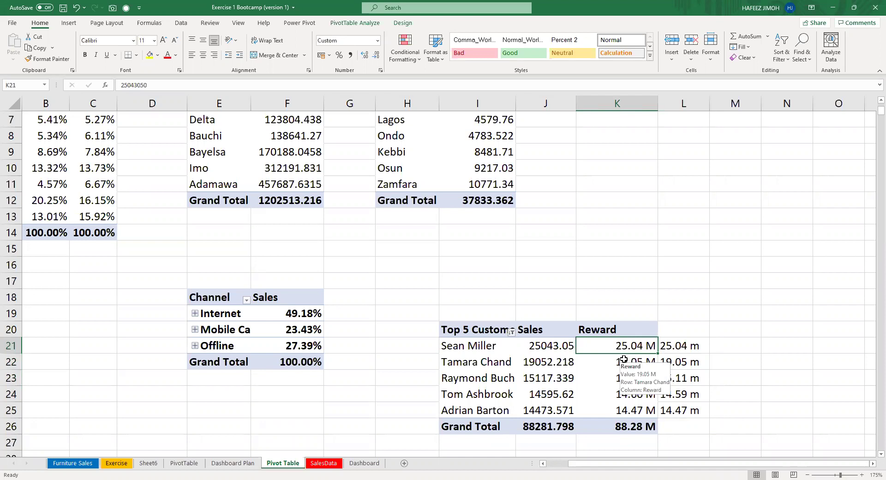
scroll(619, 286, "up", 2)
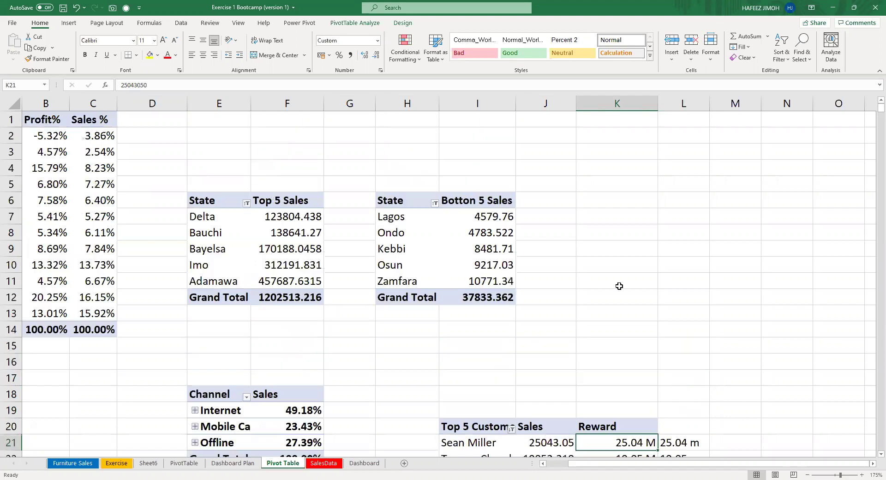
left_click_drag(624, 123, 665, 253)
scroll(655, 263, "down", 4)
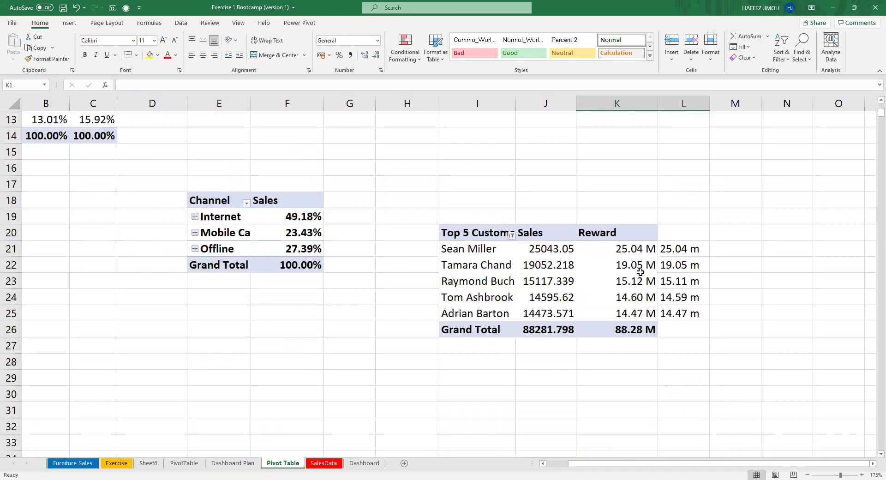
left_click(640, 302)
left_click(604, 253)
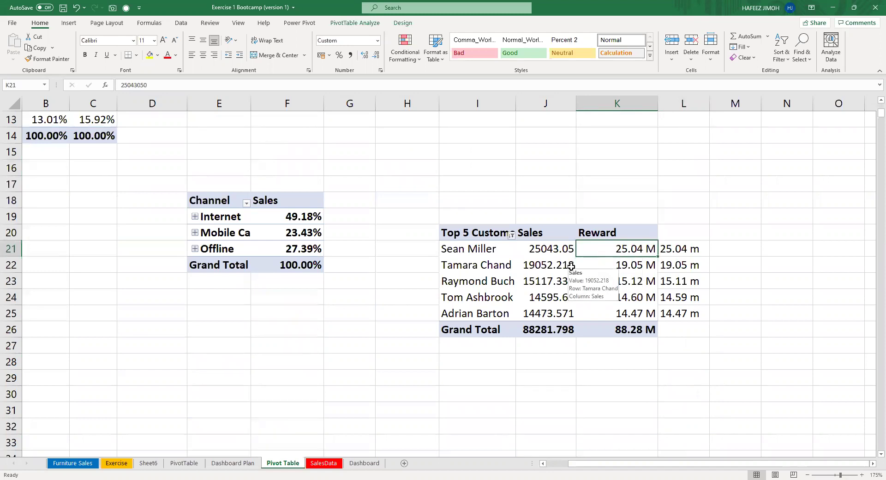
left_click(566, 263)
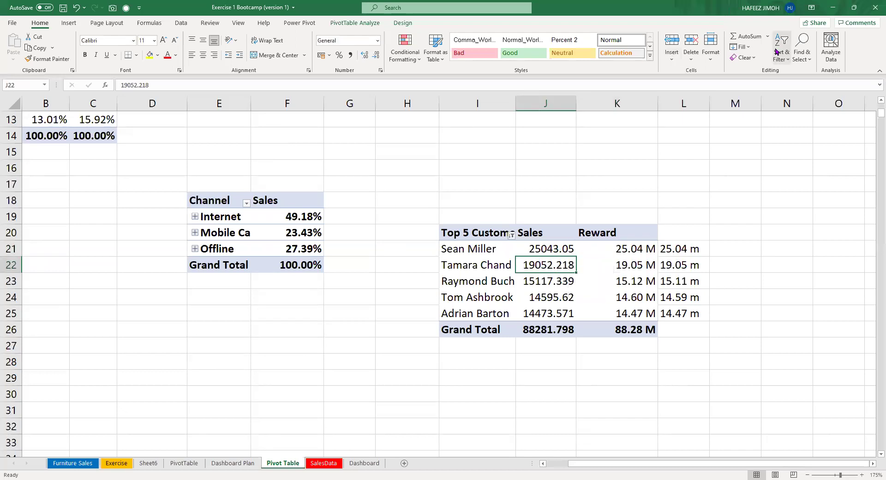
Copy the Top 5 Customers pivot I20:K26 and paste it at I30.
left_click_drag(509, 231, 620, 330)
key("ctrl+c")
scroll(480, 318, "down", 3)
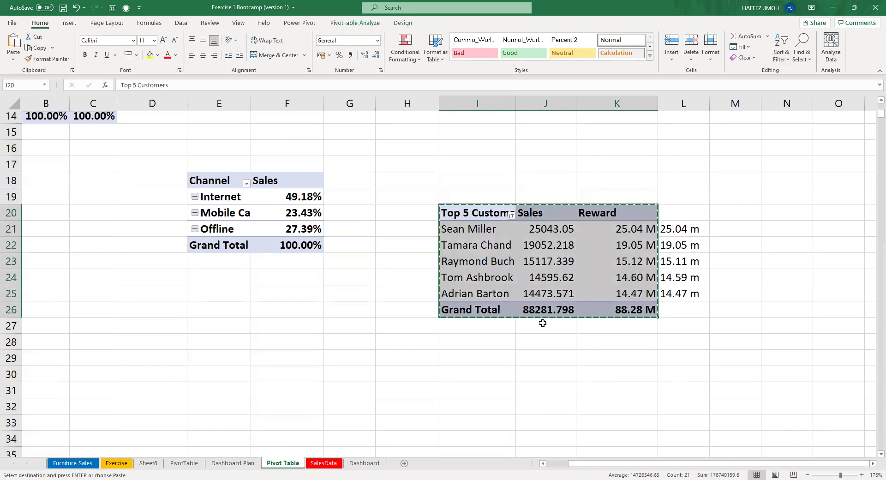
left_click(482, 244)
key("ctrl+v")
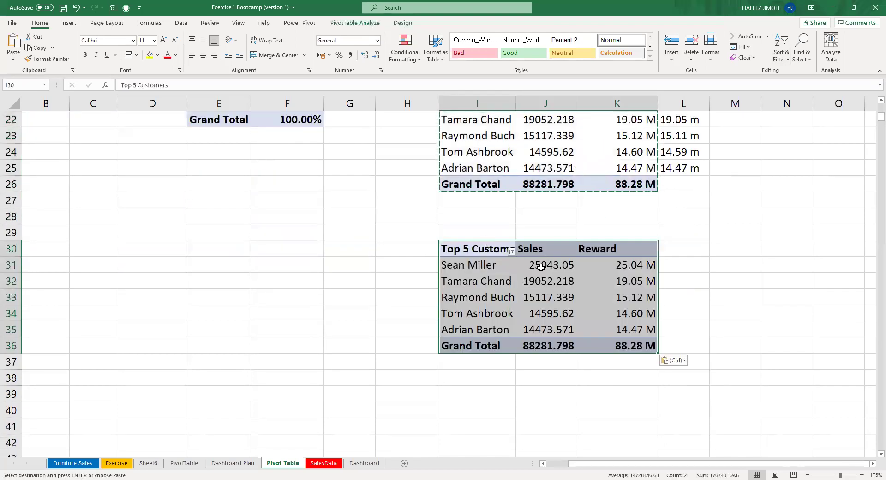
Show the PivotTable Fields list for the copied pivot and uncheck Sales.
left_click(629, 300)
left_click(559, 277)
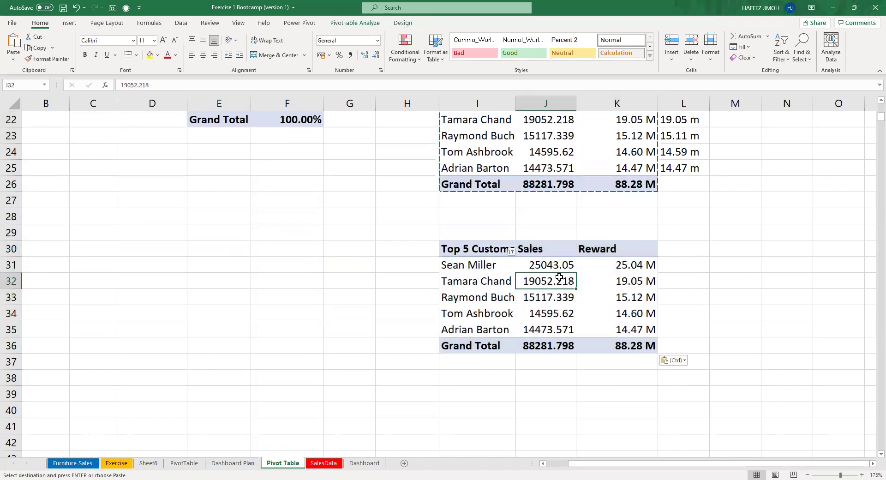
left_click(374, 23)
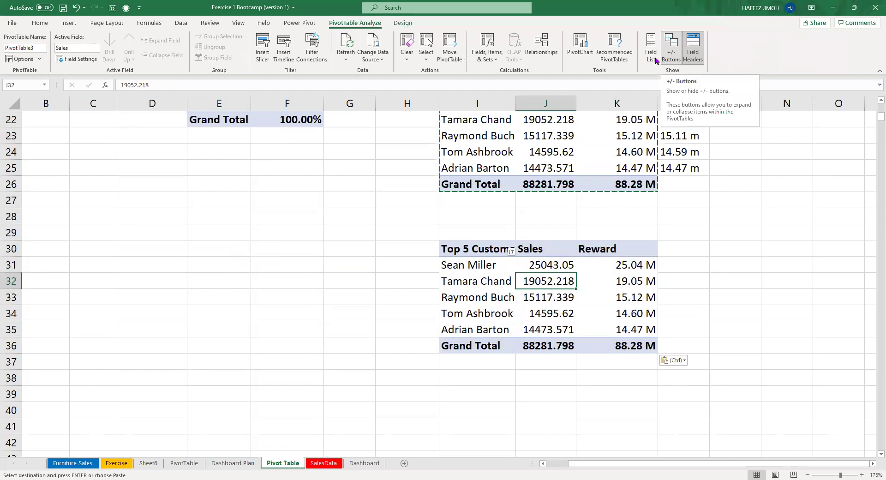
left_click(658, 68)
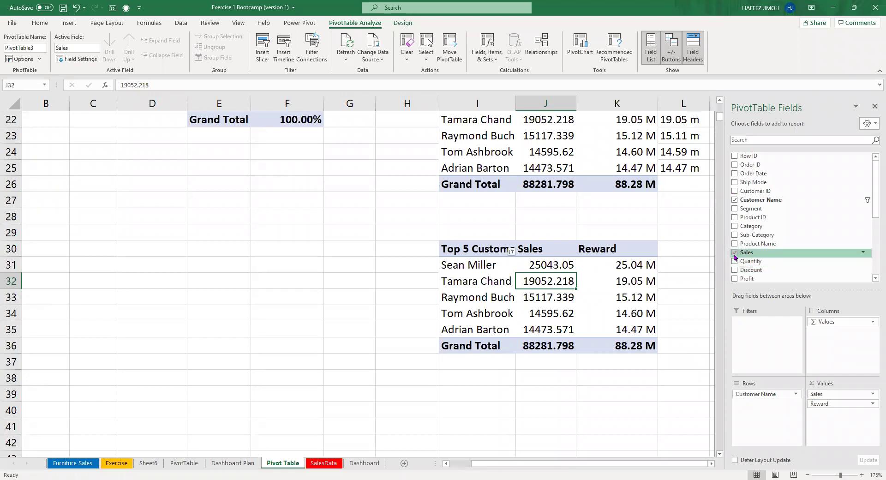
left_click(735, 252)
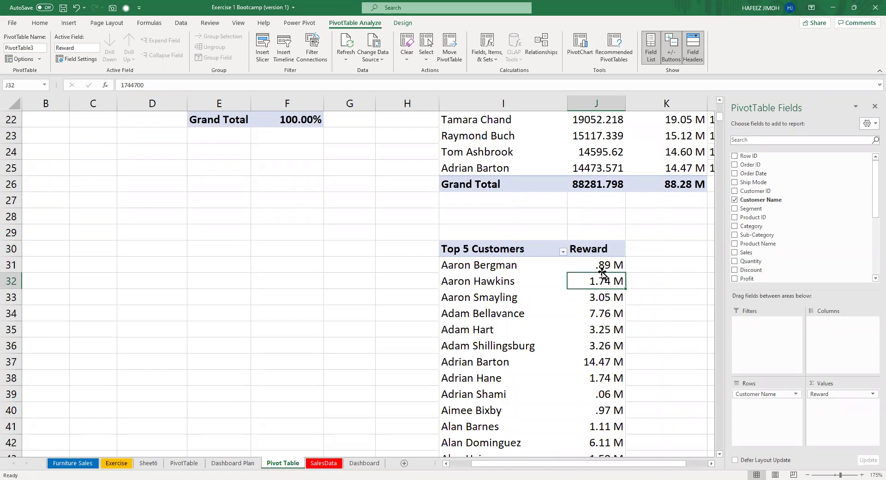
Filter the copied pivot's customers to the top 5 items by Reward.
left_click(563, 252)
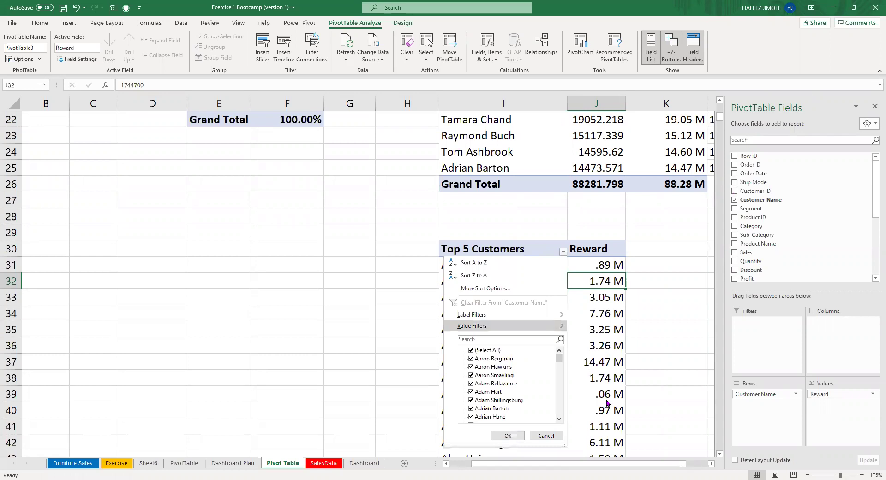
mouse_move(554, 327)
left_click(595, 449)
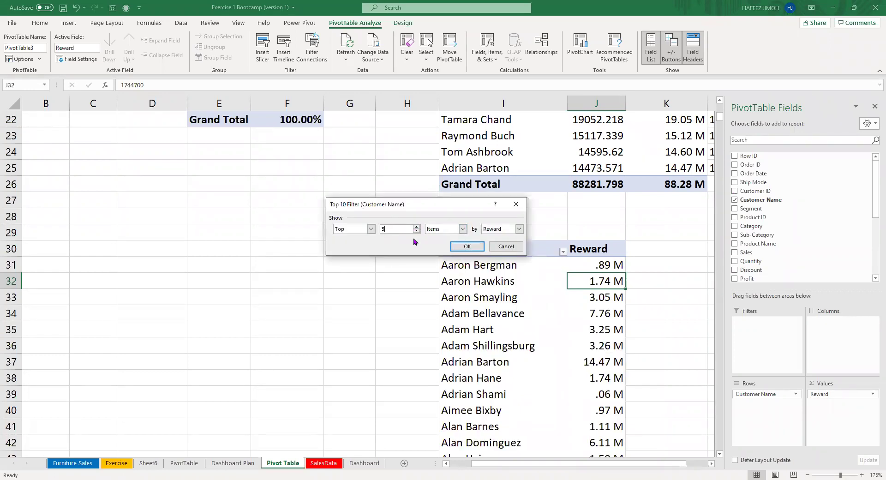
type("5")
key("Return")
scroll(376, 173, "up", 2)
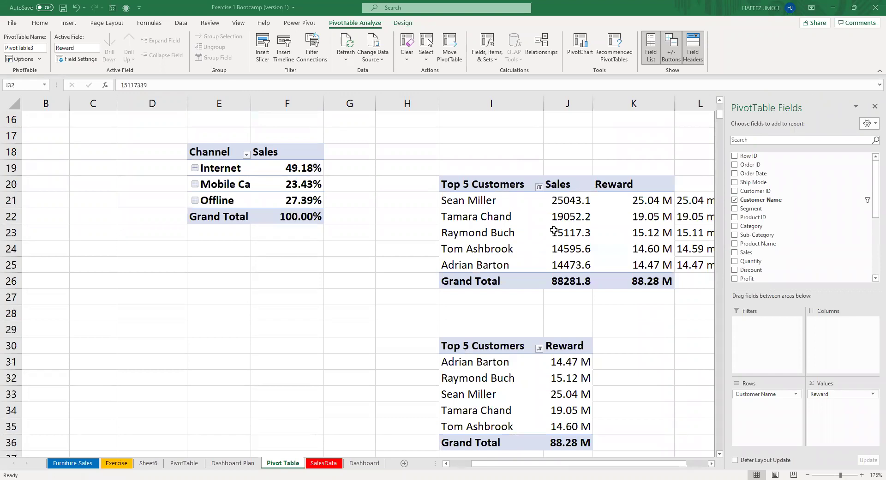
left_click(635, 234)
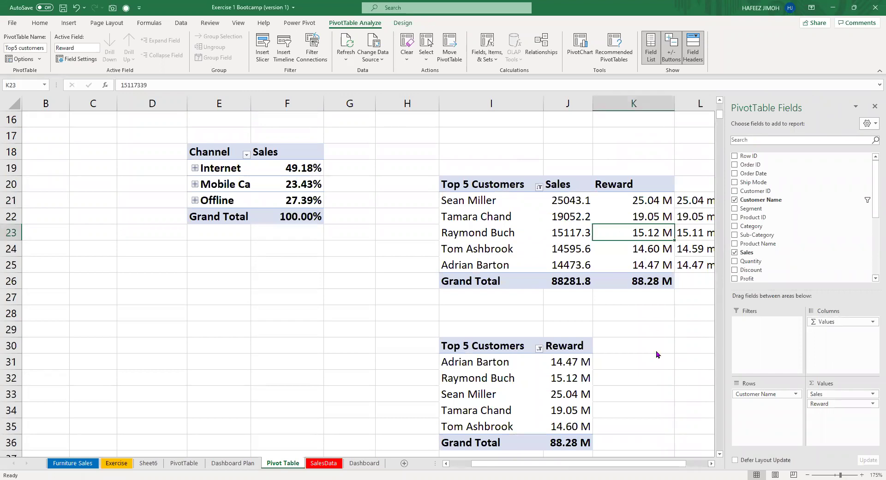
Open Format Cells for the Reward values, close it unchanged, and hide the PivotTable Fields list.
key("shift+F10")
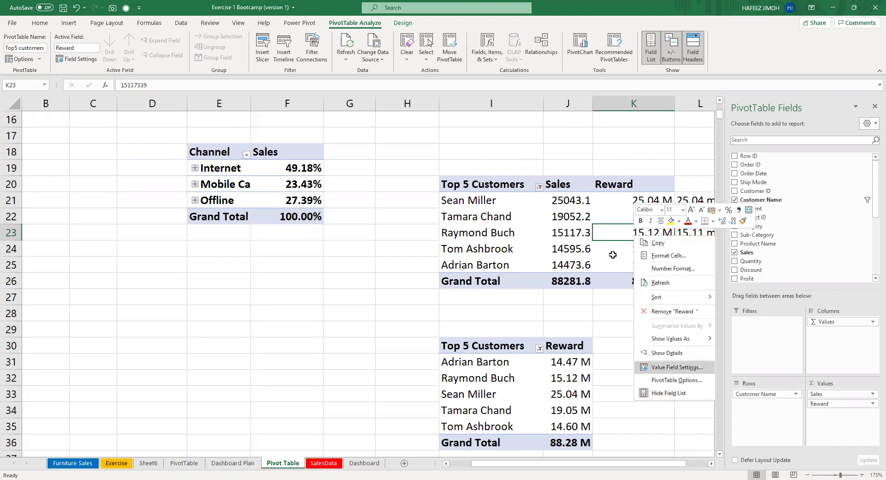
left_click(624, 243)
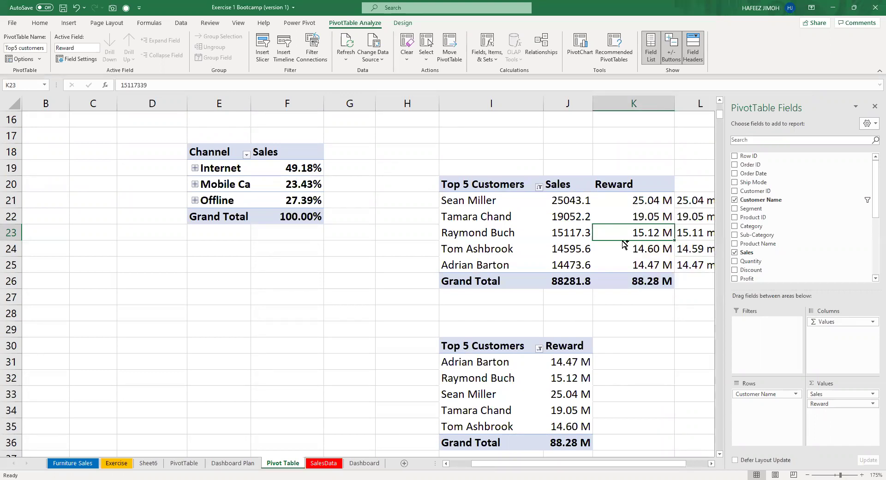
key("ctrl+1")
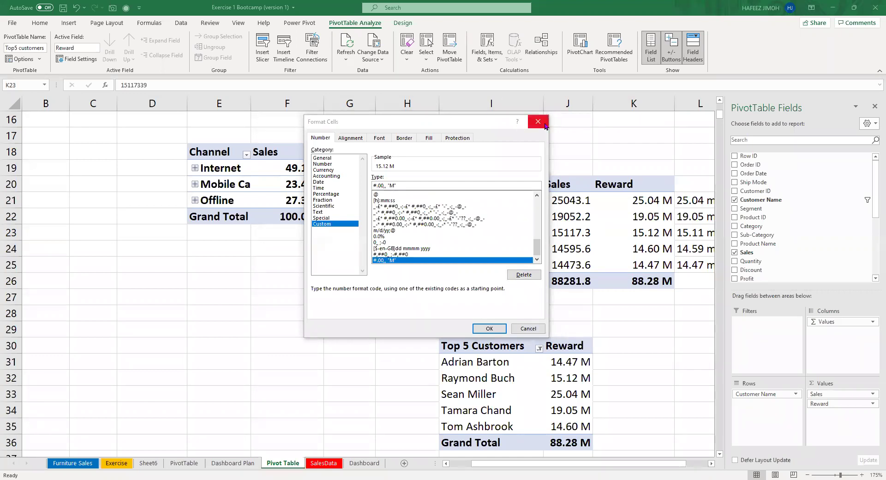
key("Escape")
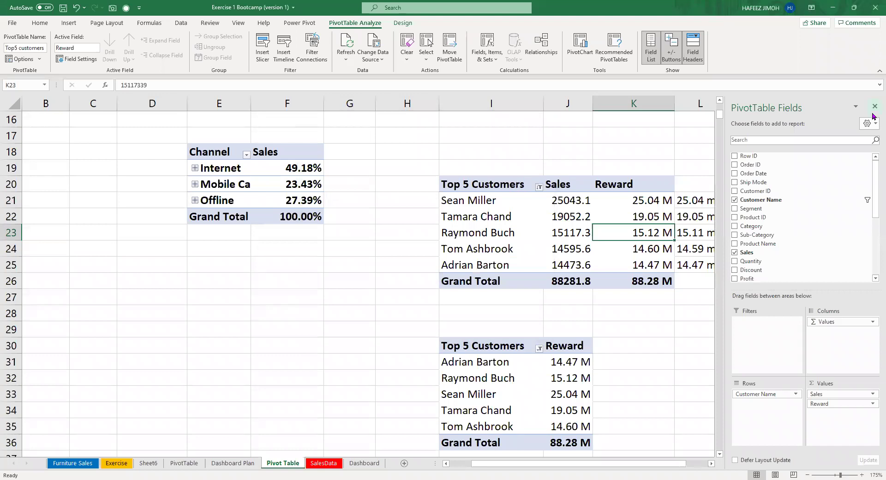
left_click(874, 106)
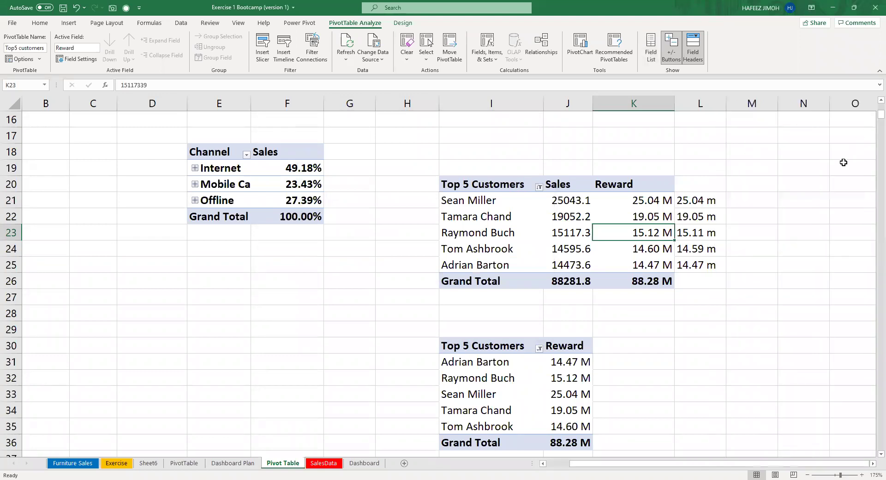
Sort the lower pivot's Reward values largest to smallest, then insert a chart with Alt+F1.
scroll(787, 222, "down", 2)
scroll(788, 222, "up", 3)
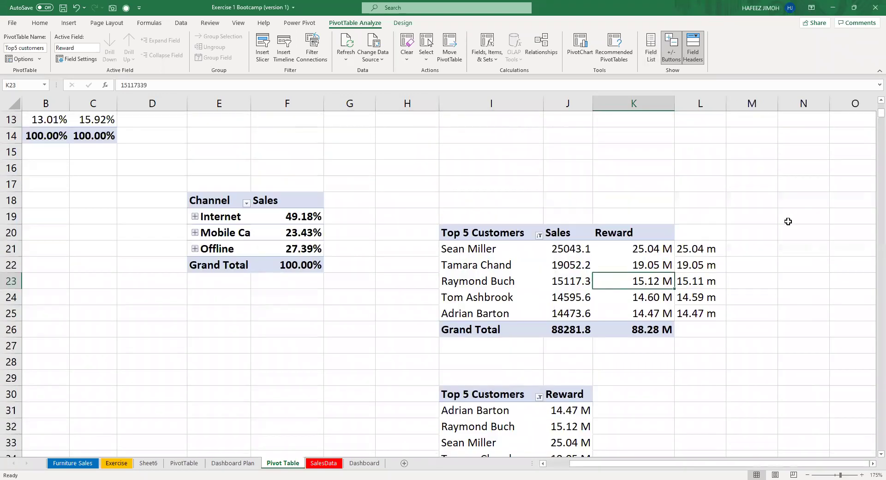
scroll(572, 333, "down", 2)
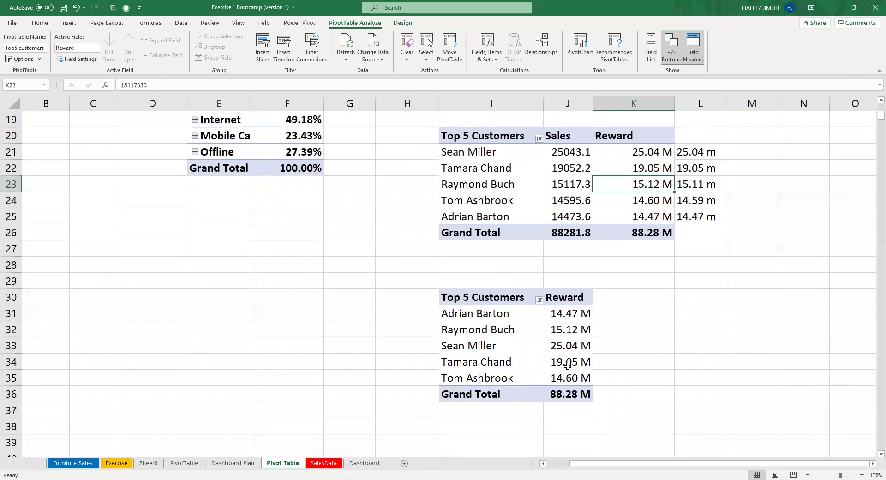
left_click(568, 365)
left_click(572, 339)
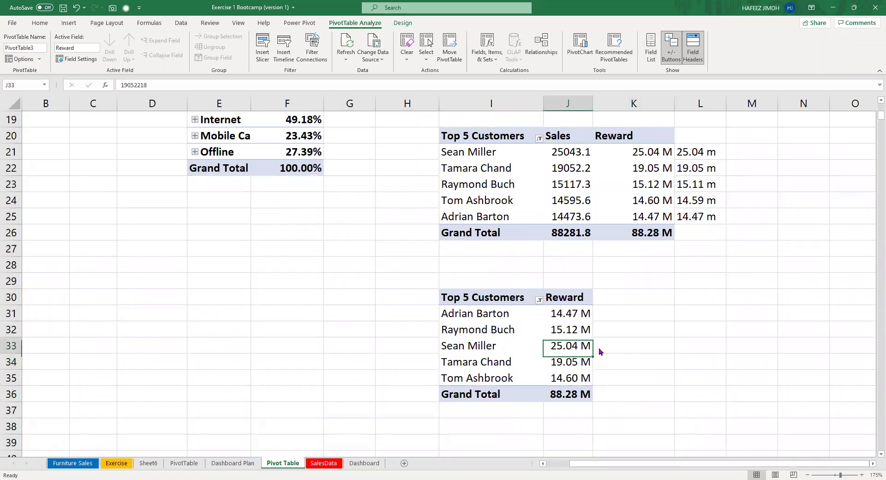
right_click(575, 342)
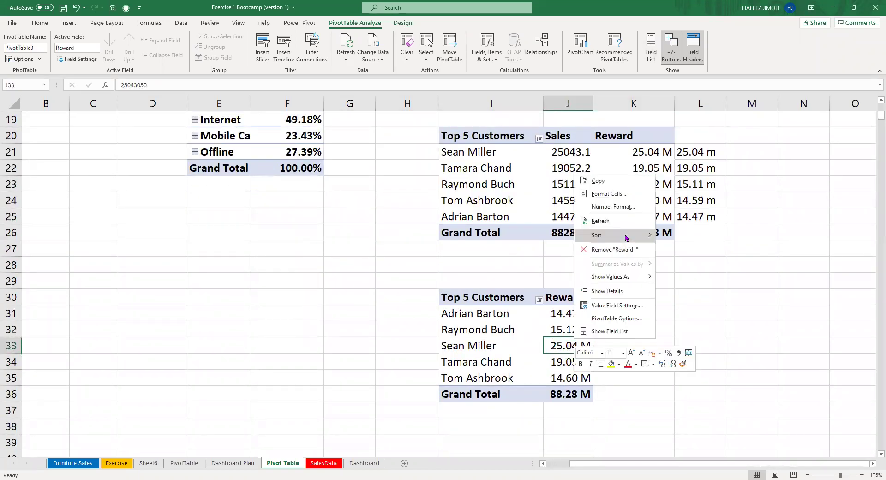
left_click(664, 250)
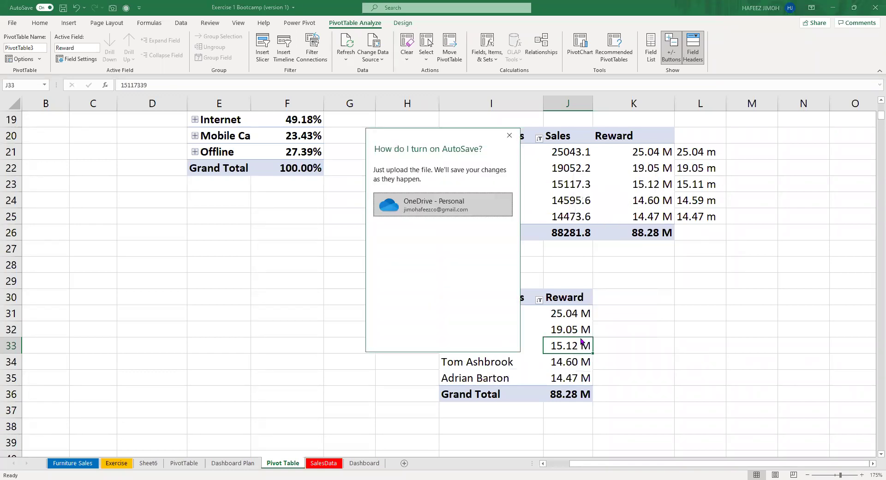
key("Escape")
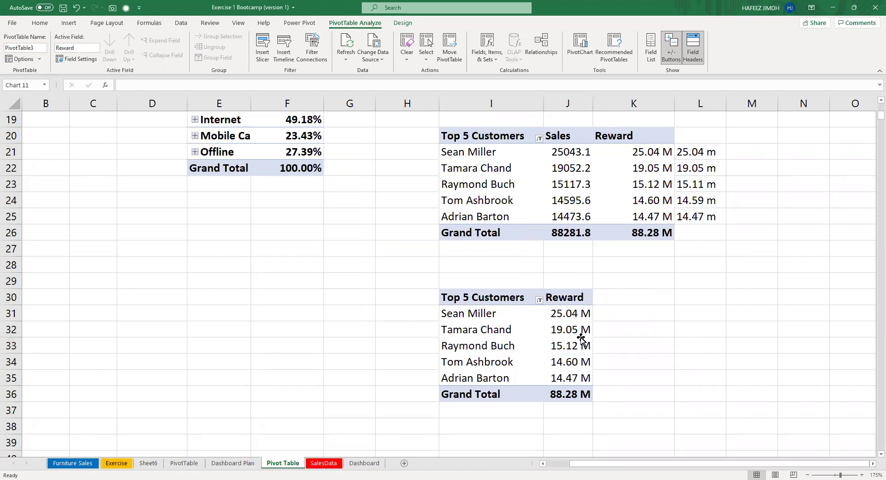
key("alt+F1")
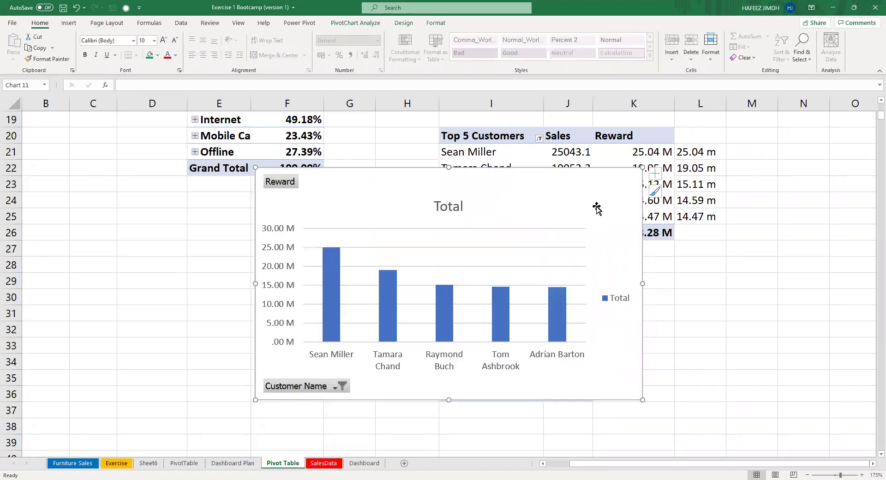
Add data labels to the Reward chart's bars and hide the primary vertical axis.
left_click(655, 174)
left_click(681, 214)
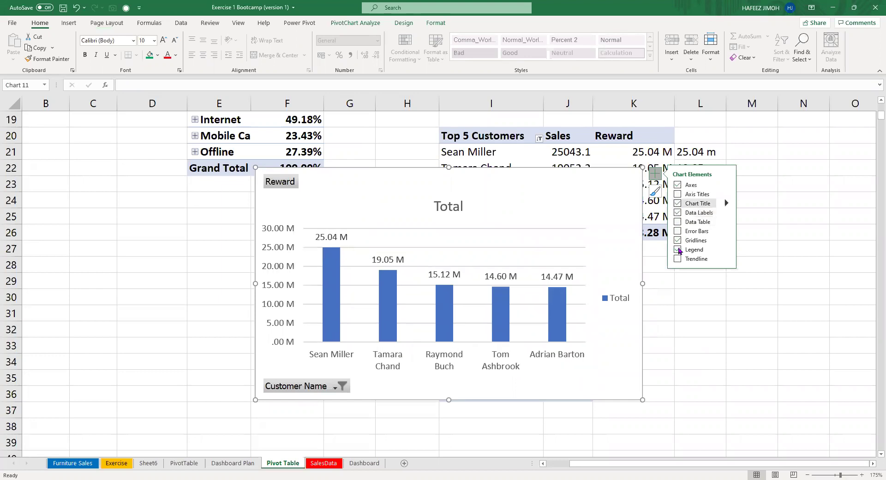
left_click(677, 185)
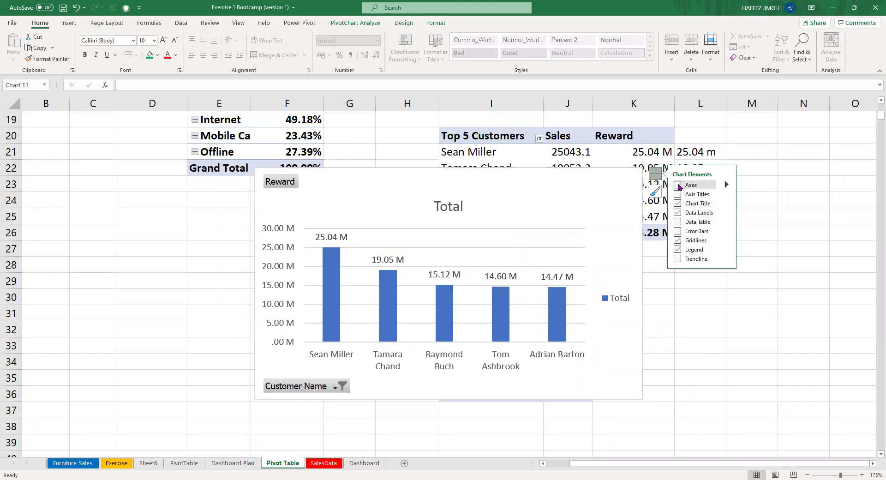
left_click(678, 185)
left_click(725, 185)
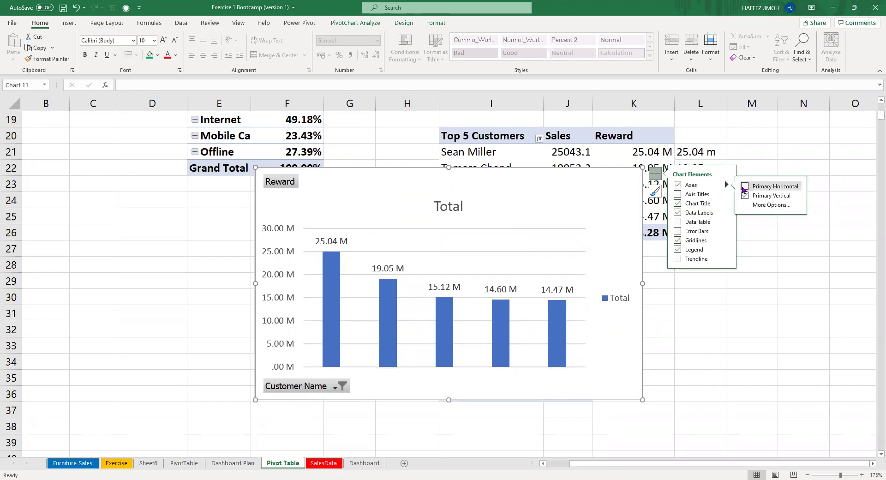
left_click(744, 186)
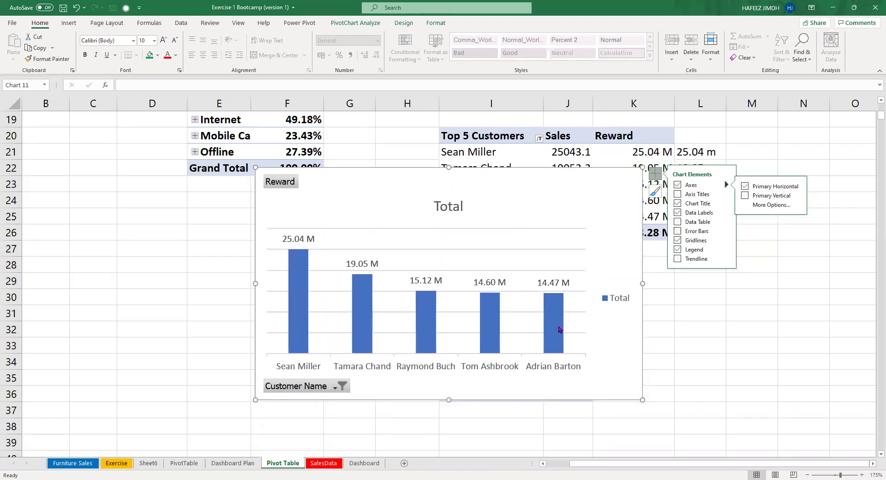
Delete the chart legend and select the bar series.
left_click(624, 298)
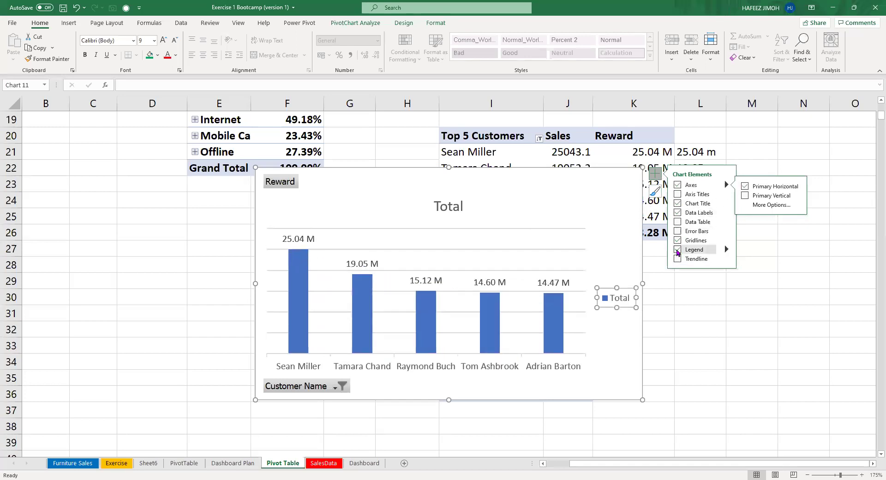
left_click(677, 251)
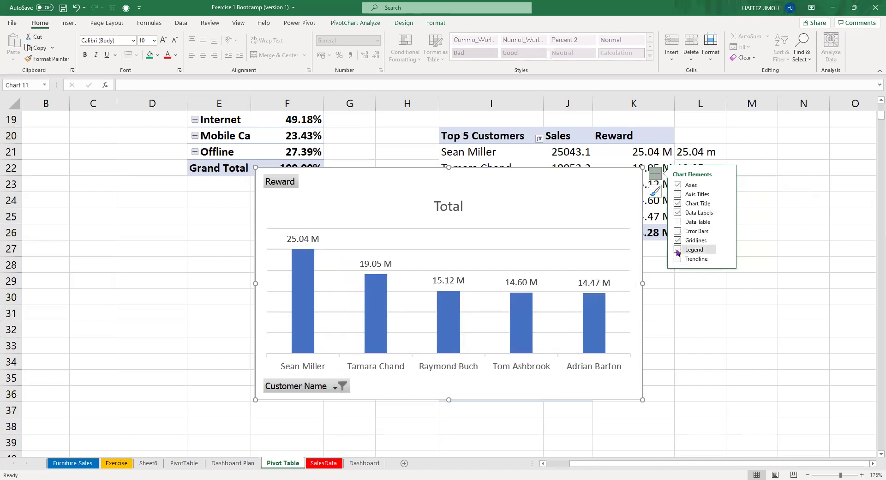
left_click(598, 315)
right_click(598, 315)
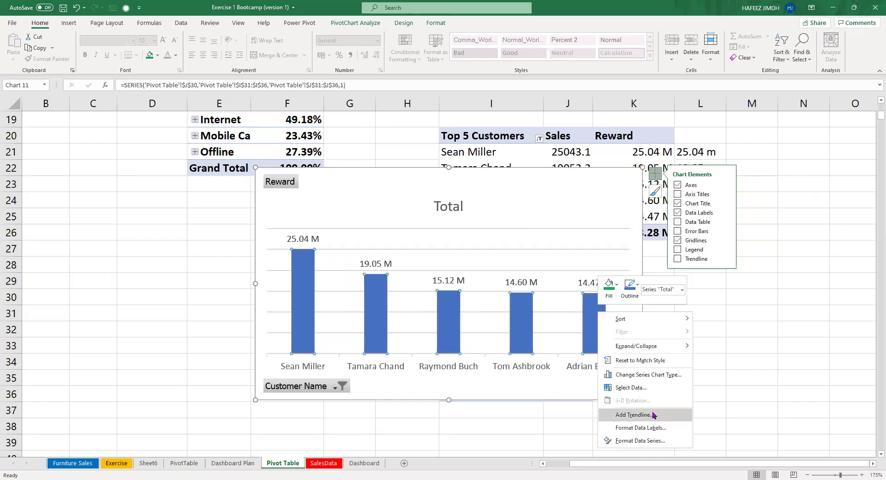
Widen the Reward chart's bars by setting the series gap width to 86%.
left_click(654, 441)
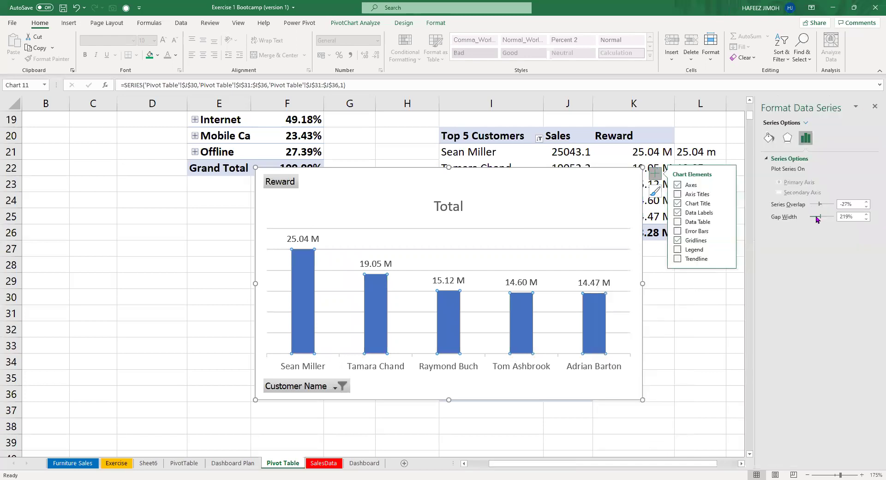
left_click_drag(818, 220, 813, 220)
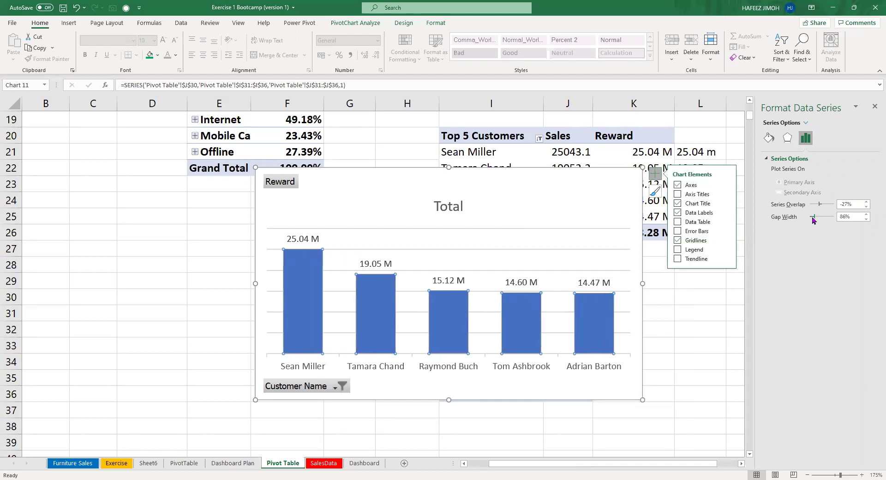
left_click(470, 209)
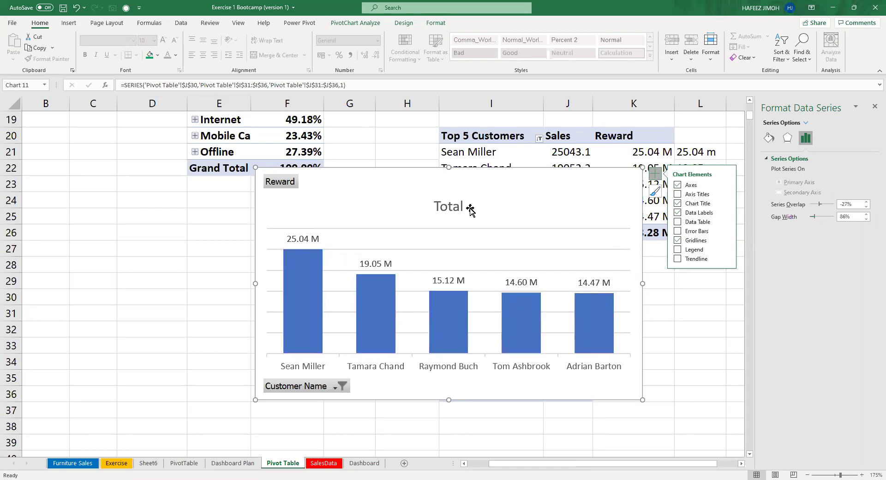
Replace the 'Total' chart title with 'Top 5 Customers'.
left_click(450, 208)
left_click(450, 208)
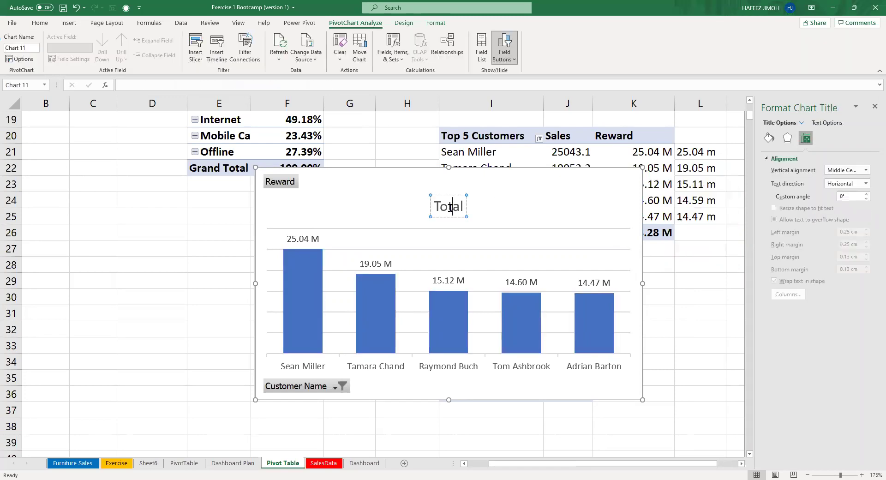
key("ctrl+a")
type("Top 5")
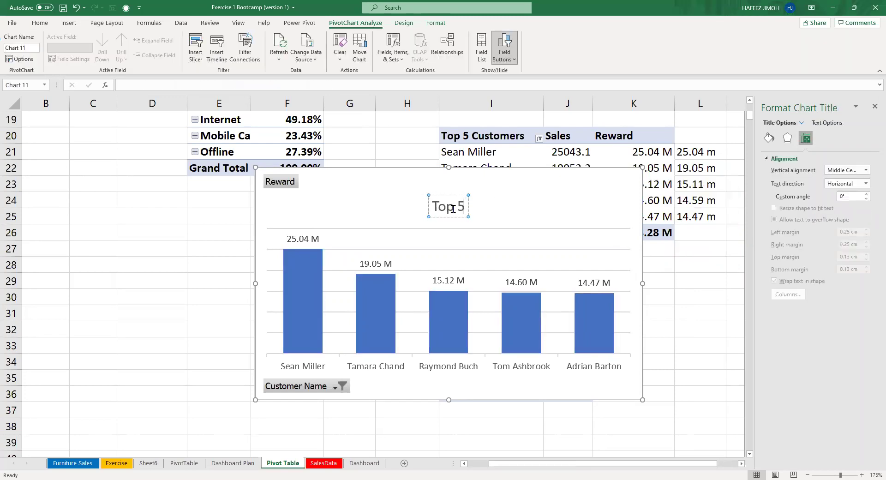
type(" Custome")
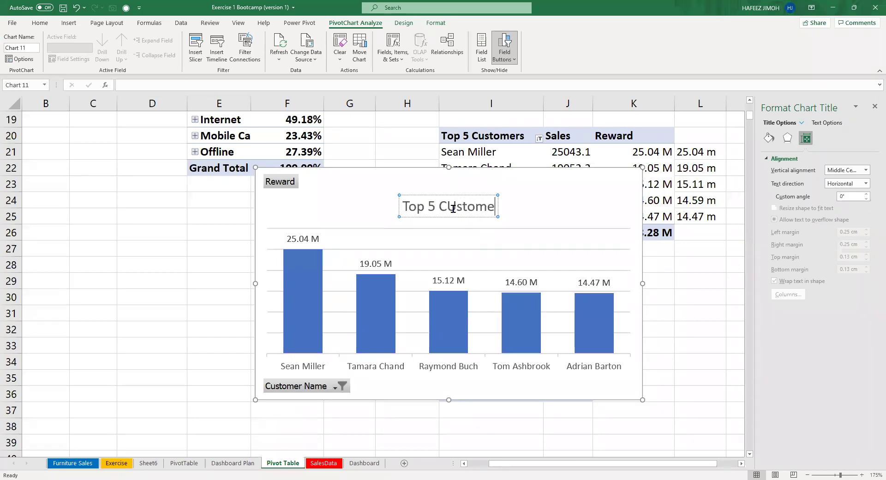
key("BackSpace")
key("BackSpace")
key("BackSpace")
key("BackSpace")
key("BackSpace")
key("BackSpace")
key("BackSpace")
type("C")
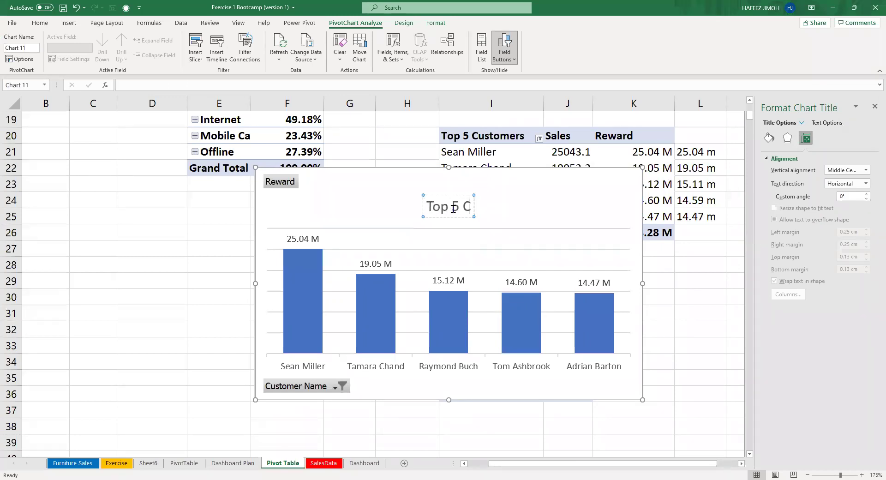
type("ust")
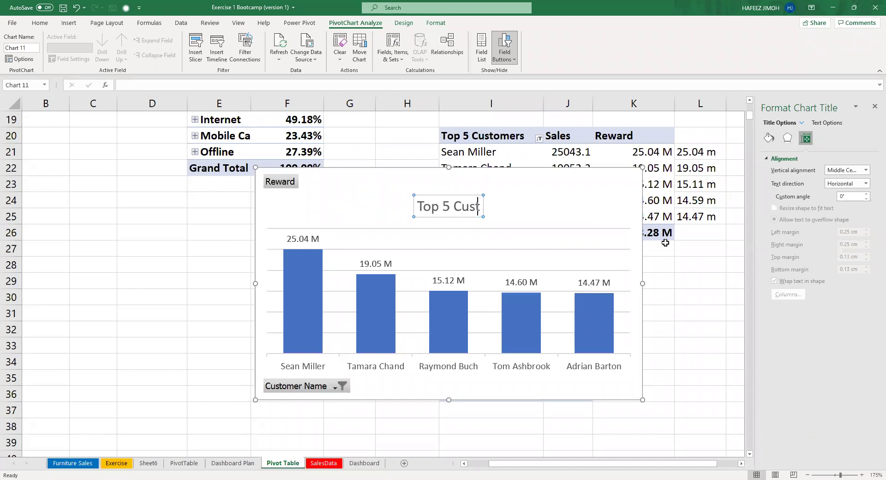
type("omers")
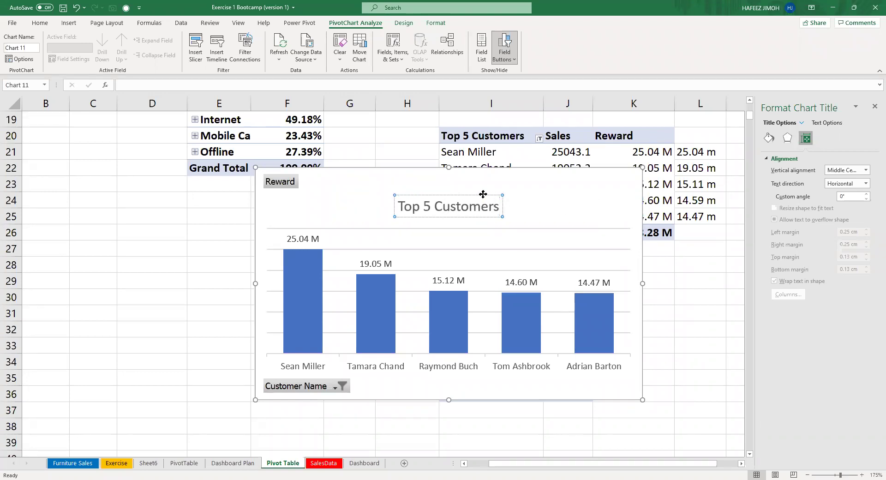
Nudge the chart title up and enlarge the plot area toward the top-left.
left_click_drag(482, 194, 486, 181)
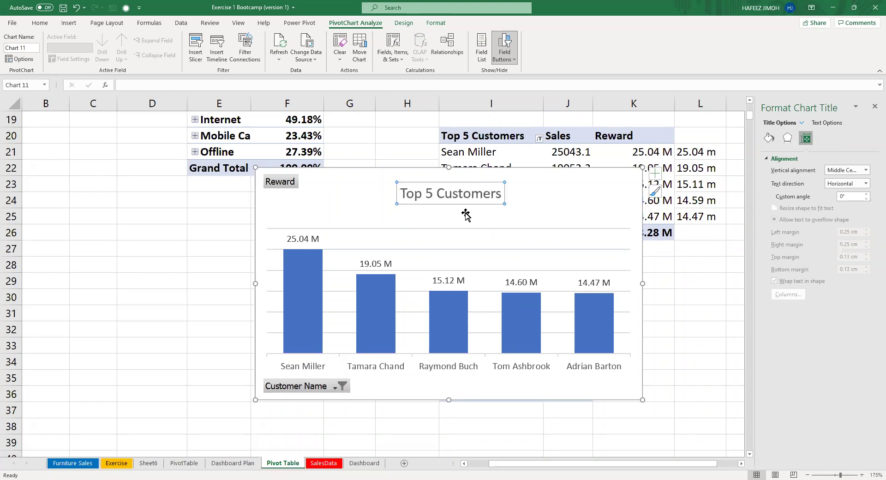
left_click(460, 229)
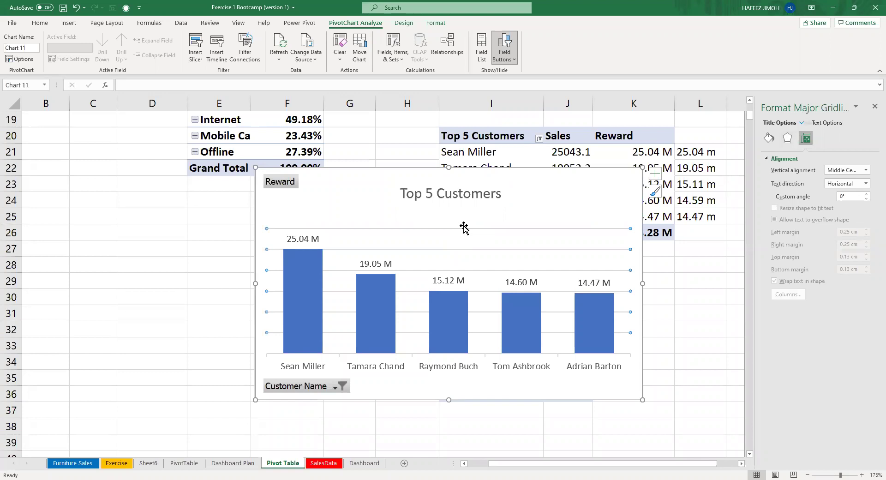
key("Escape")
left_click(556, 250)
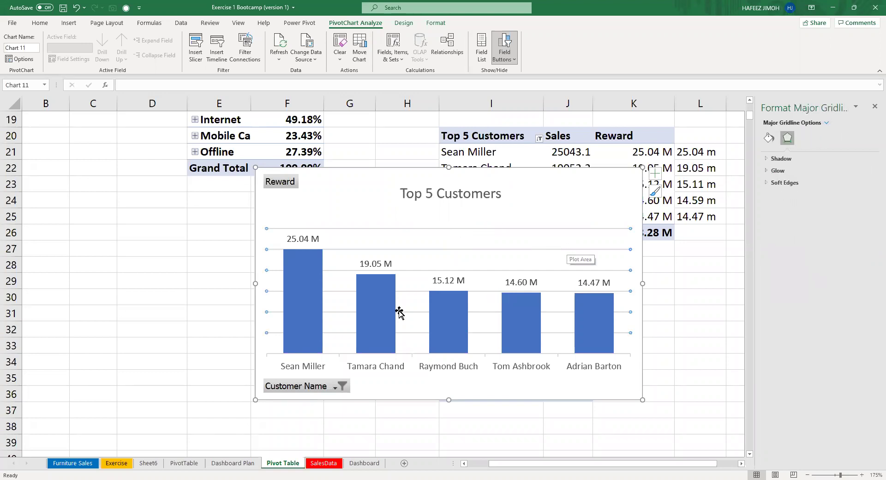
left_click(376, 233)
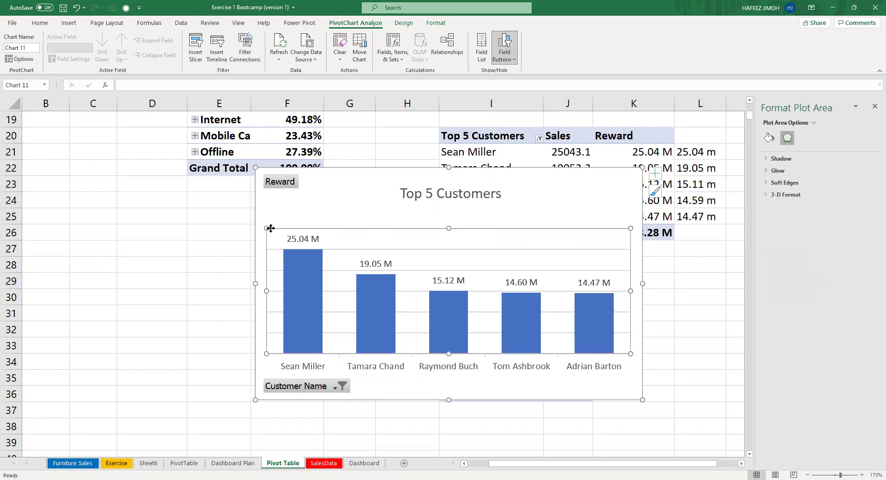
left_click_drag(266, 228, 274, 207)
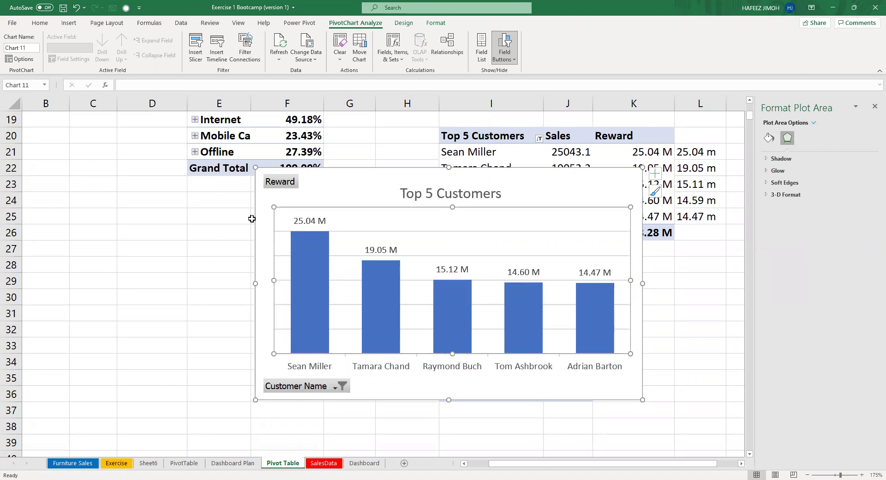
Hide the Customer Name field button and reposition the chart title slightly higher.
right_click(311, 386)
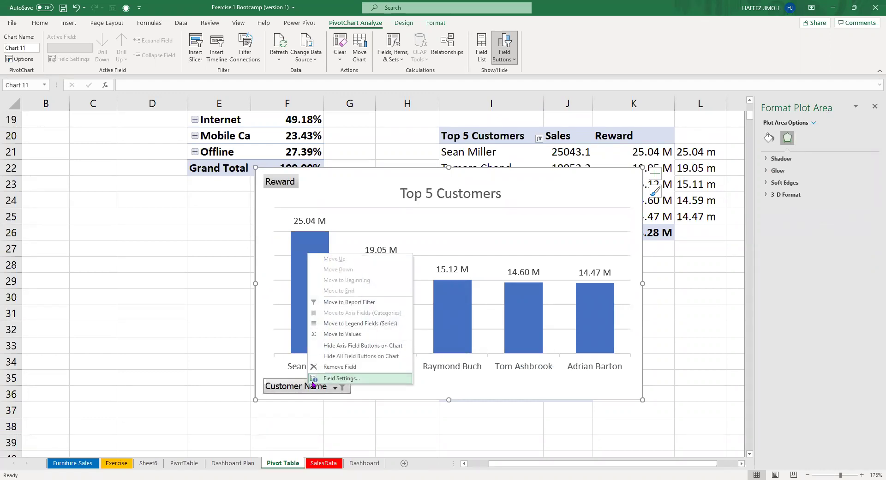
left_click(348, 347)
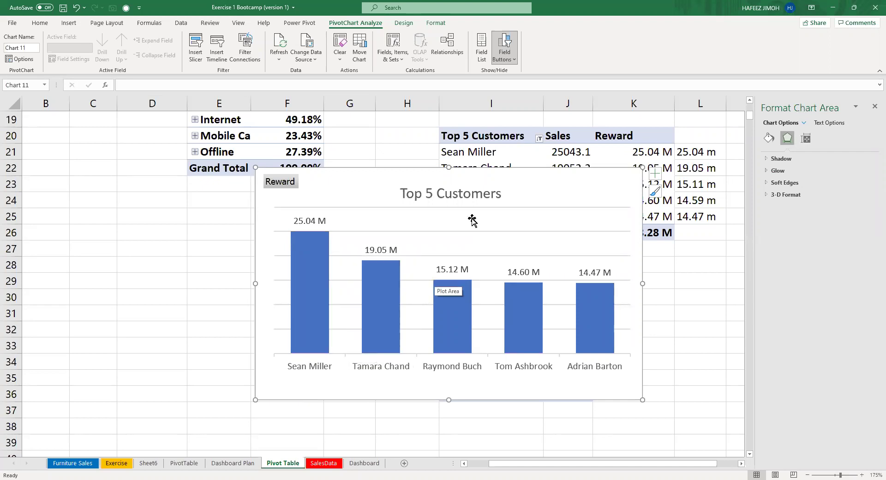
left_click(485, 181)
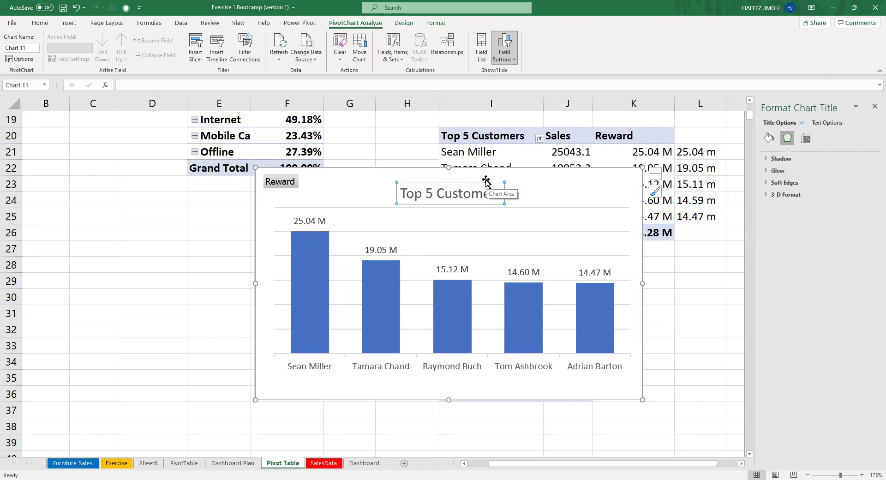
left_click_drag(485, 182, 486, 178)
left_click(483, 189)
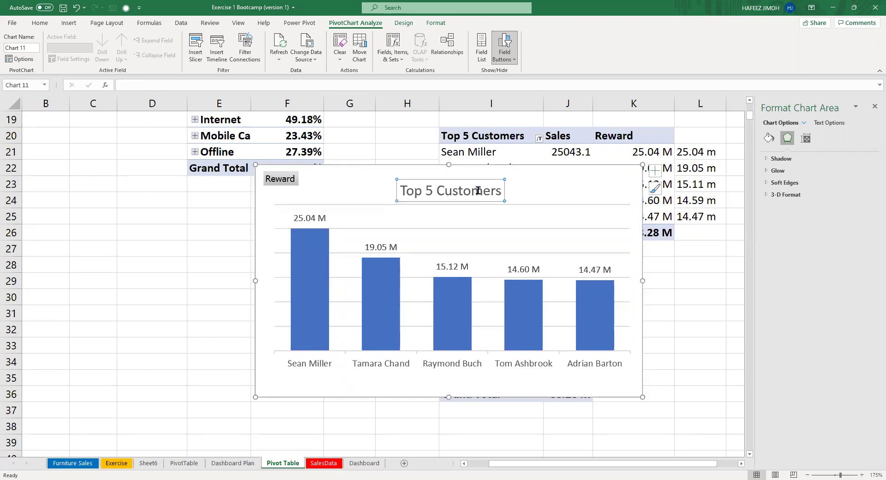
left_click_drag(481, 174, 478, 170)
left_click(538, 195)
Append 'Reward' so the title reads 'Top 5 Customers Reward'.
left_click(445, 183)
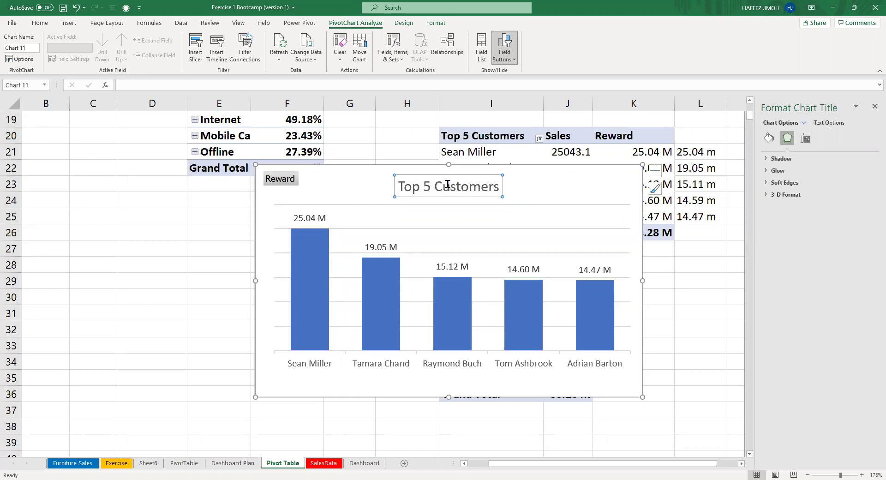
double_click(490, 192)
left_click(489, 189)
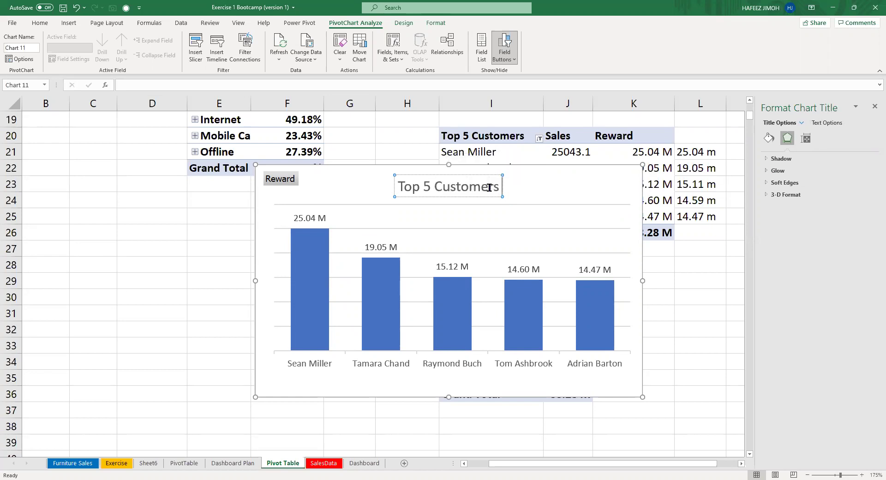
type("Reward")
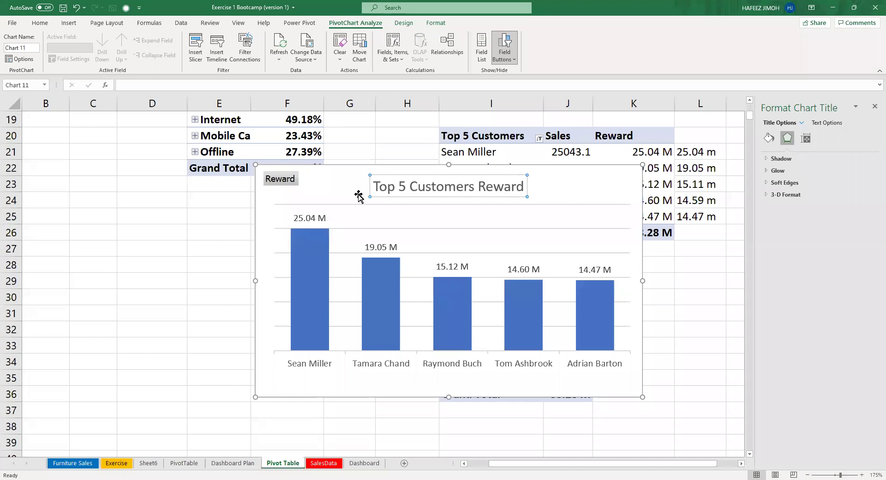
right_click(289, 180)
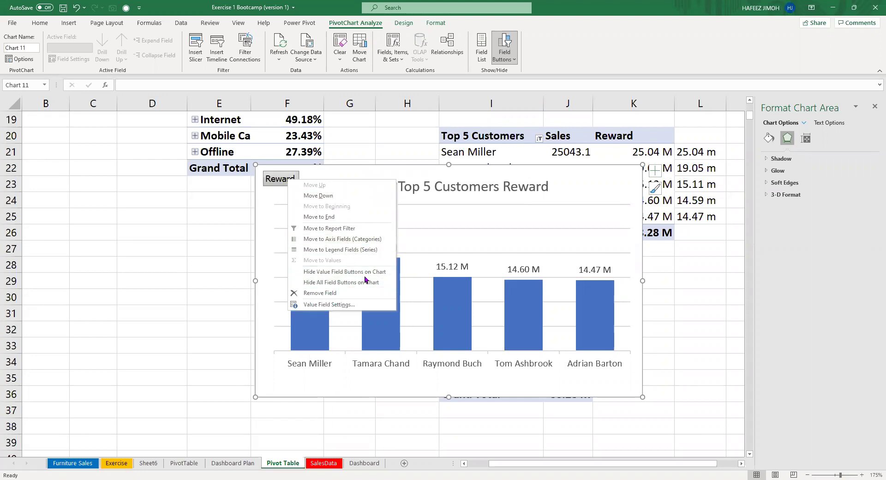
Hide the Reward value field button and add axis titles to the chart.
left_click(365, 275)
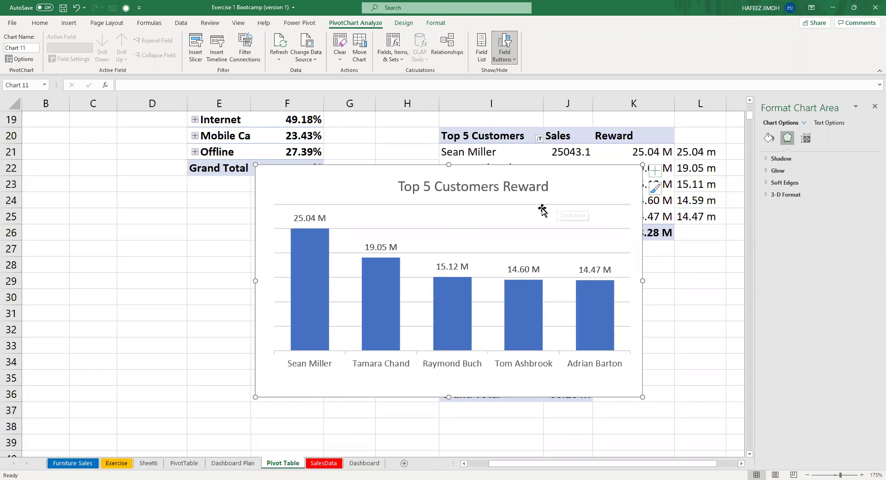
left_click(542, 210)
left_click(655, 170)
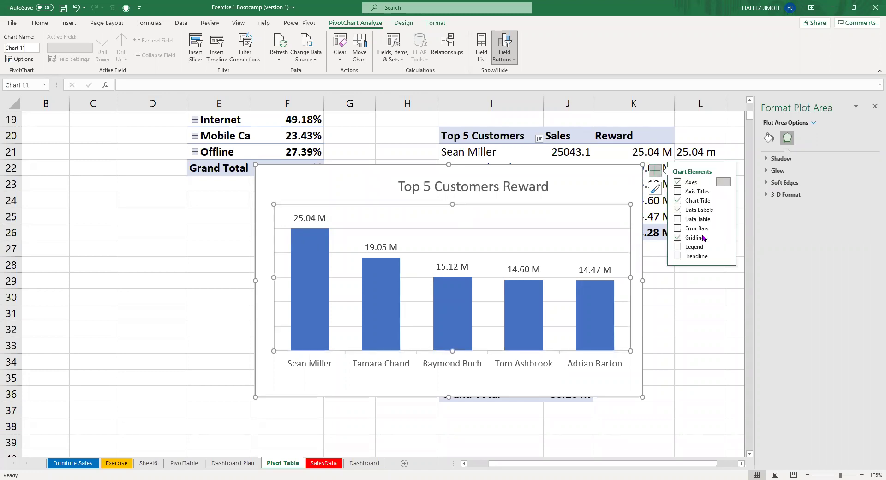
left_click(679, 188)
left_click(678, 189)
mouse_move(725, 183)
left_click(744, 193)
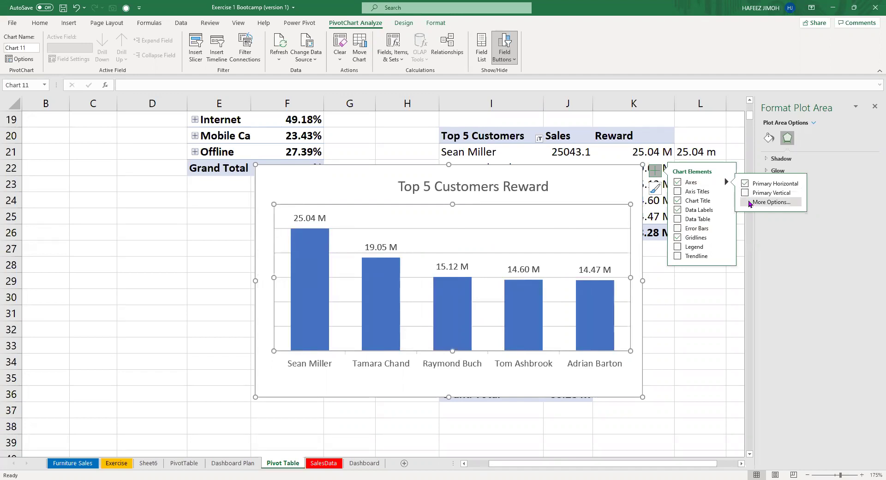
left_click(677, 192)
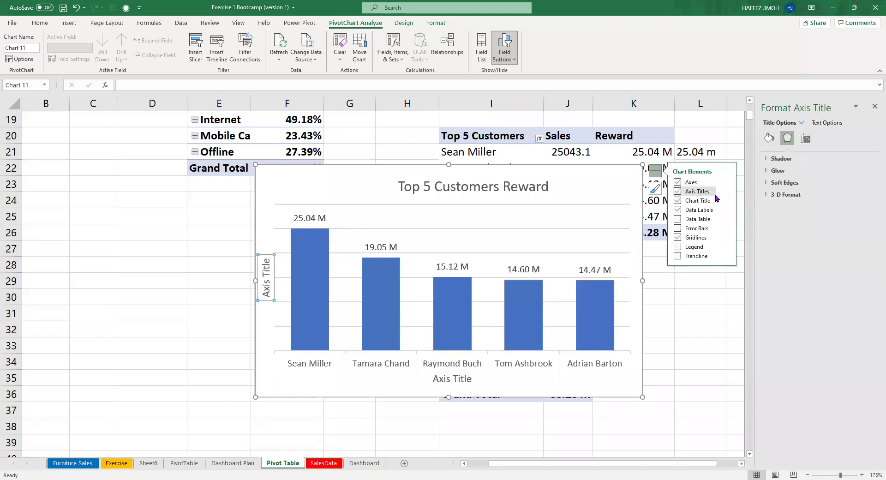
left_click(726, 191)
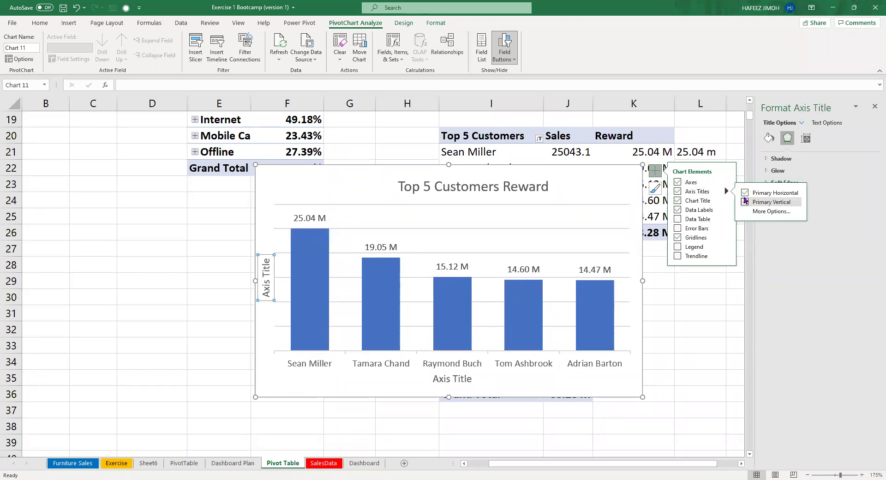
Change the vertical axis title to 'Reward (in Millions)'.
triple_click(266, 278)
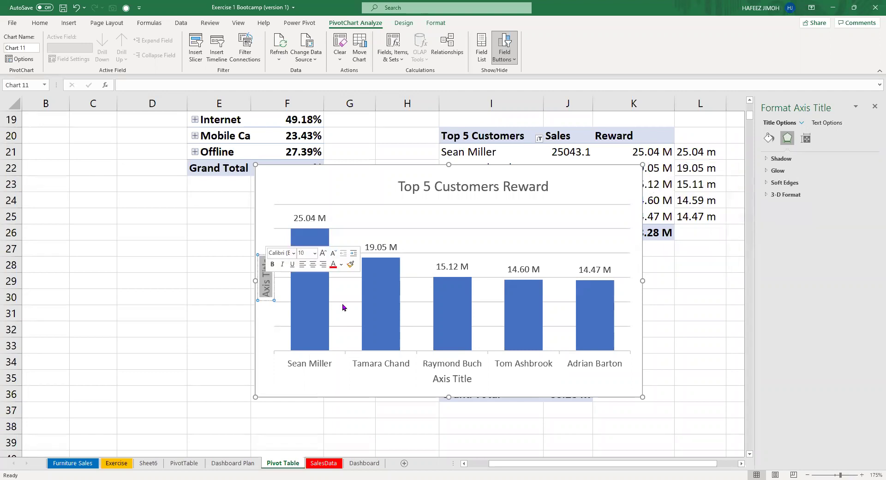
type("Reward")
key("BackSpace")
type("d (")
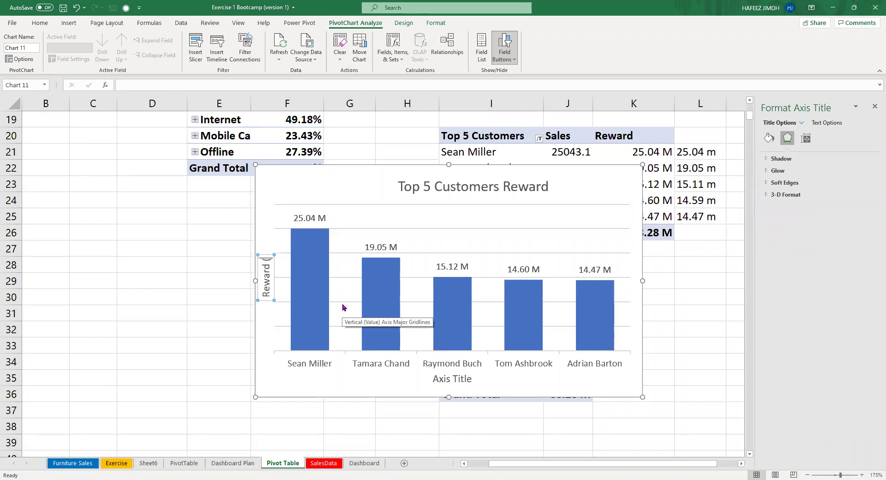
type("in Mill")
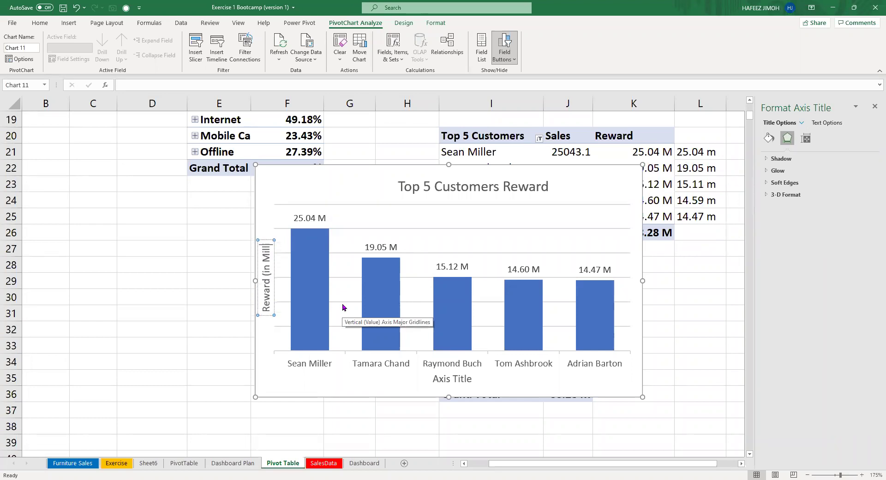
type("ions)")
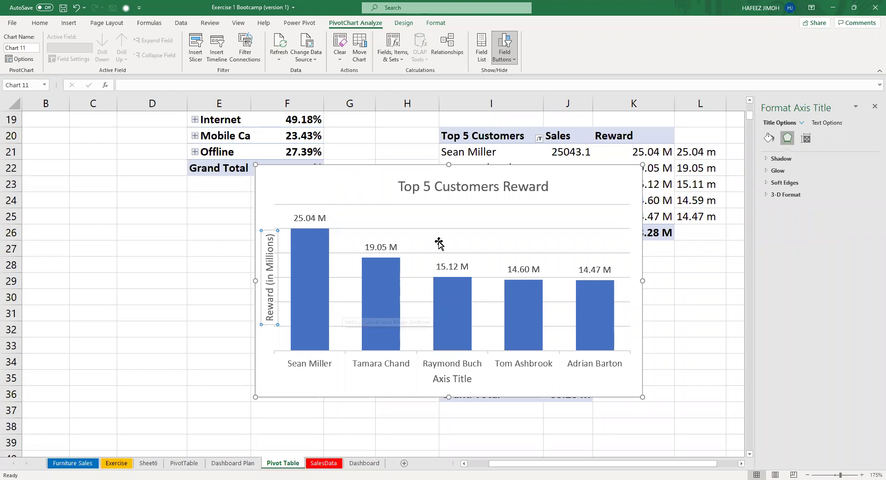
key("Escape")
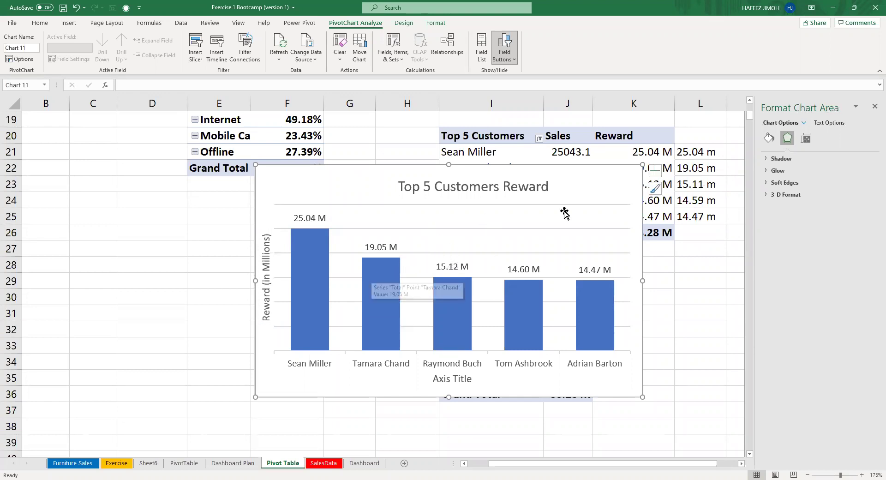
Format the major gridlines as 0.25 pt light grey lines.
left_click(607, 215)
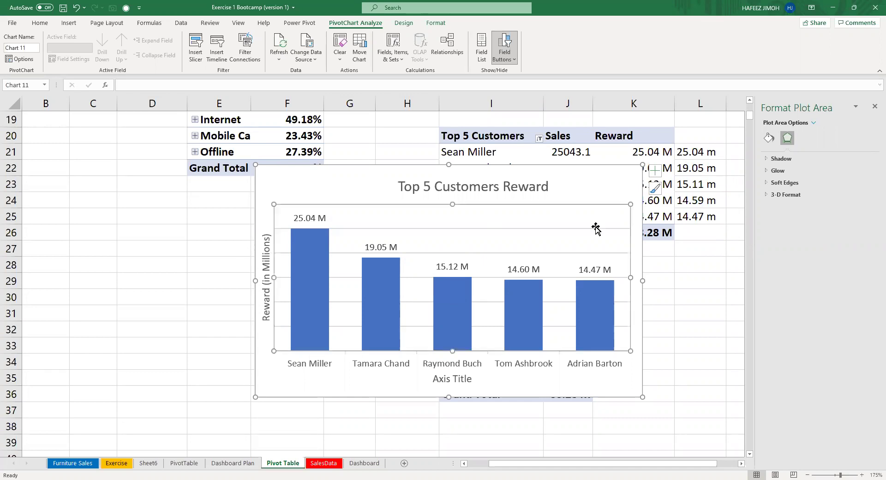
left_click(768, 137)
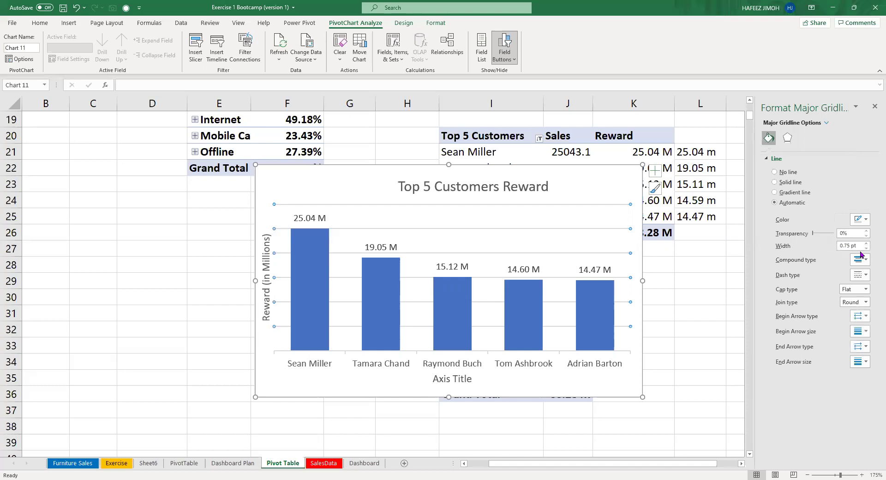
left_click(866, 249)
left_click(866, 248)
left_click(866, 249)
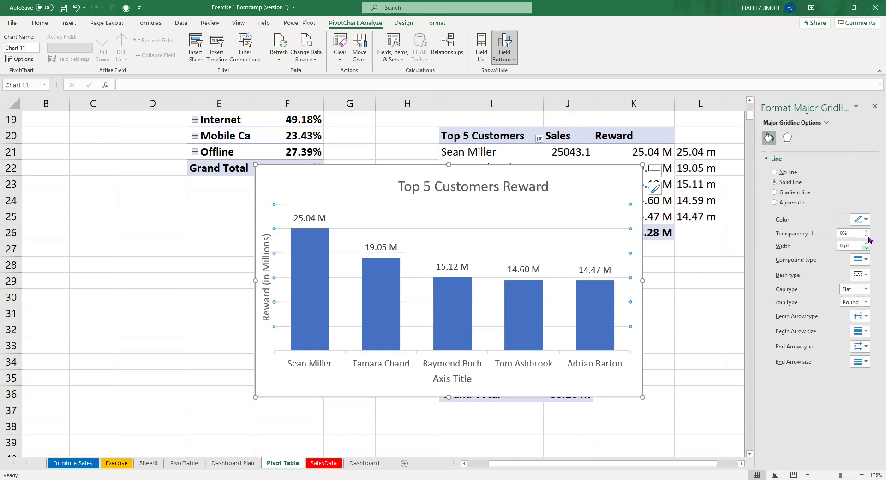
left_click(867, 242)
left_click(865, 219)
left_click(810, 255)
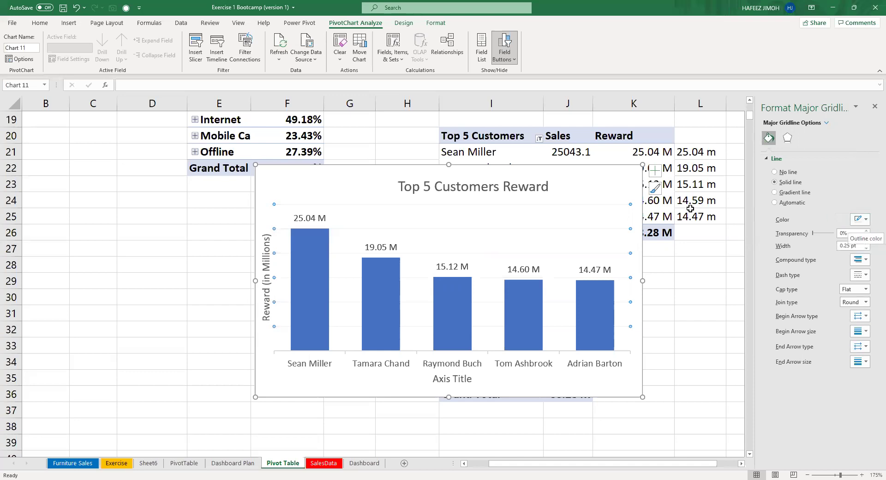
Remove the gridlines and shrink the chart from its bottom-right corner.
left_click(655, 171)
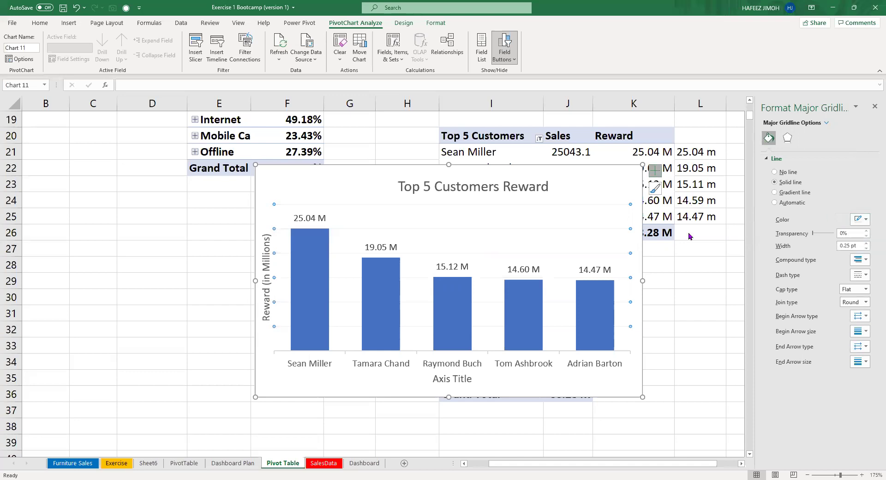
left_click(677, 237)
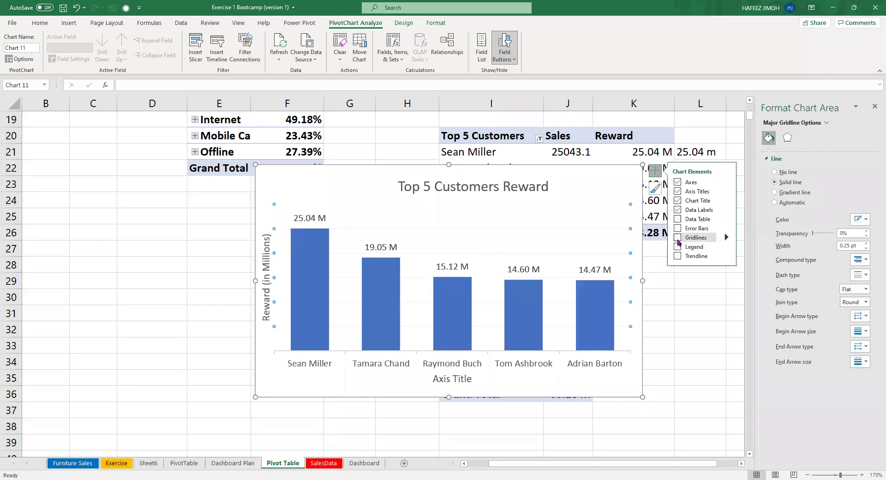
left_click(586, 208)
left_click(626, 382)
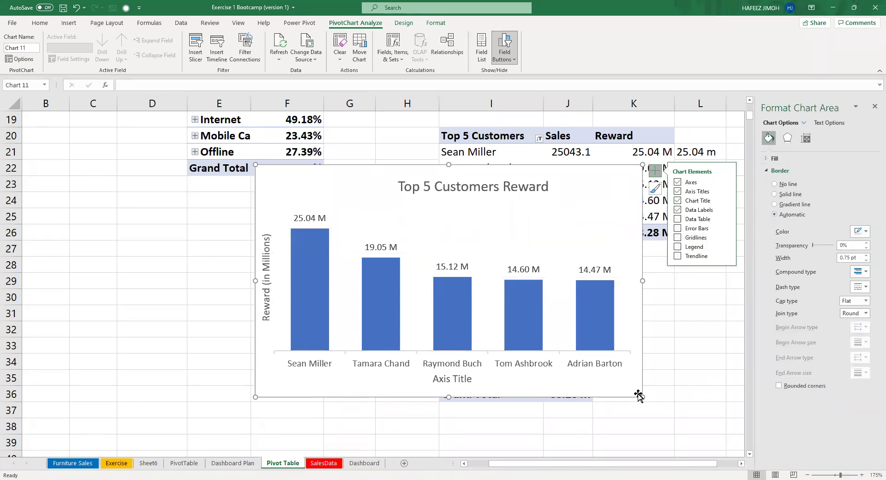
left_click_drag(601, 388, 601, 387)
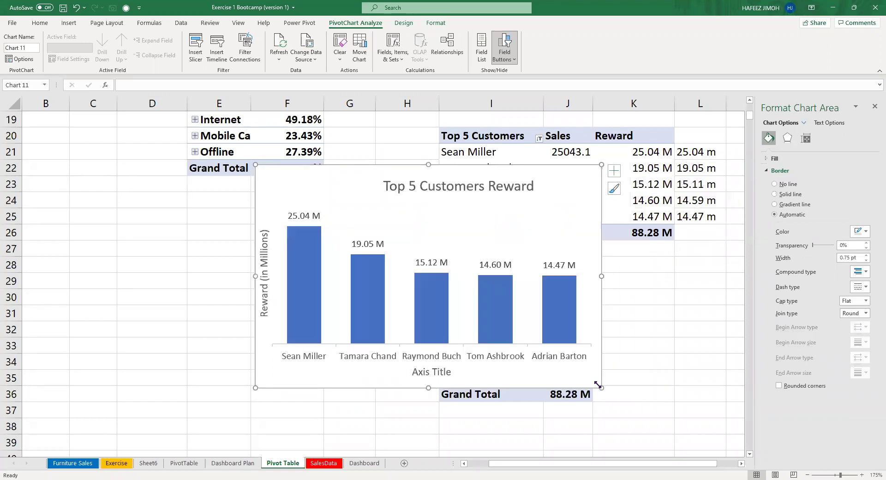
left_click(806, 138)
Set the bars' gap width to 76% and centre the title over the chart.
left_click(551, 299)
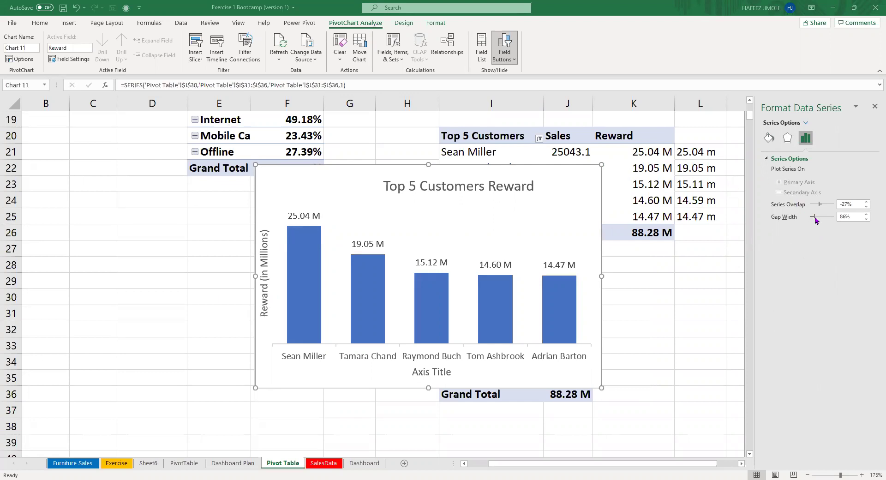
left_click_drag(815, 221, 813, 219)
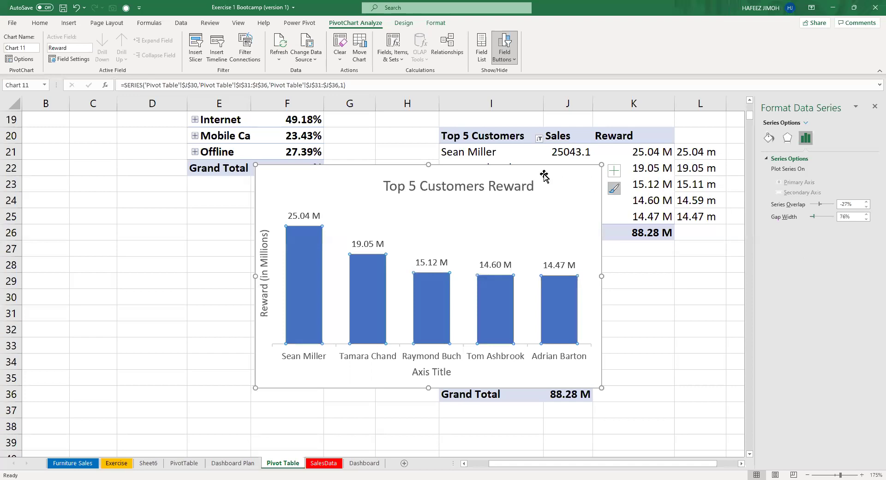
left_click(572, 190)
left_click(438, 173)
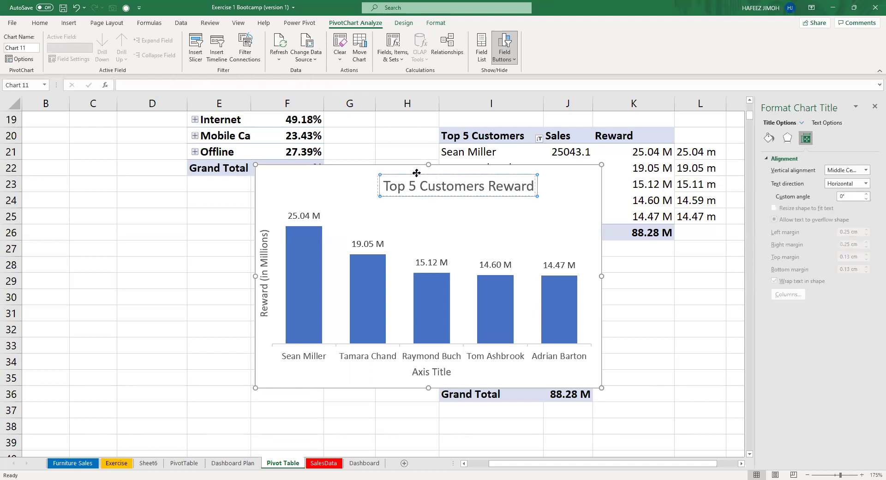
left_click_drag(408, 174, 383, 174)
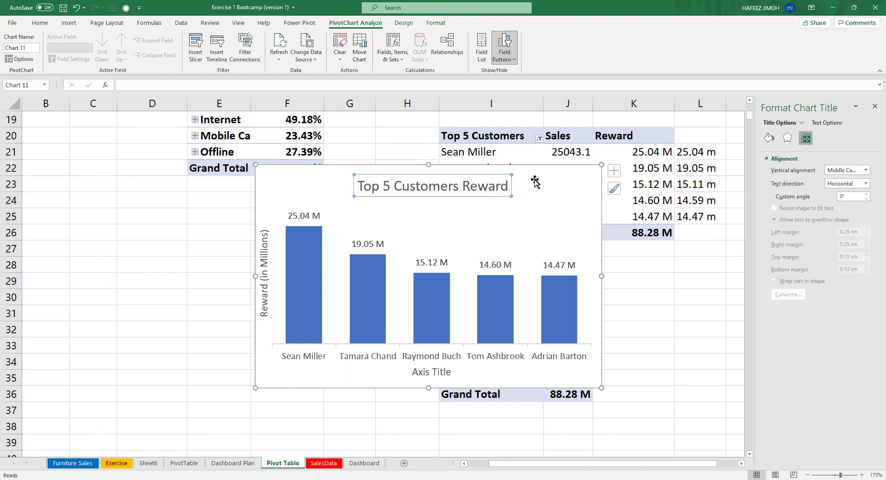
Move the Reward chart to the Dashboard and resize it into the slot below Top 5 customers.
key("Delete")
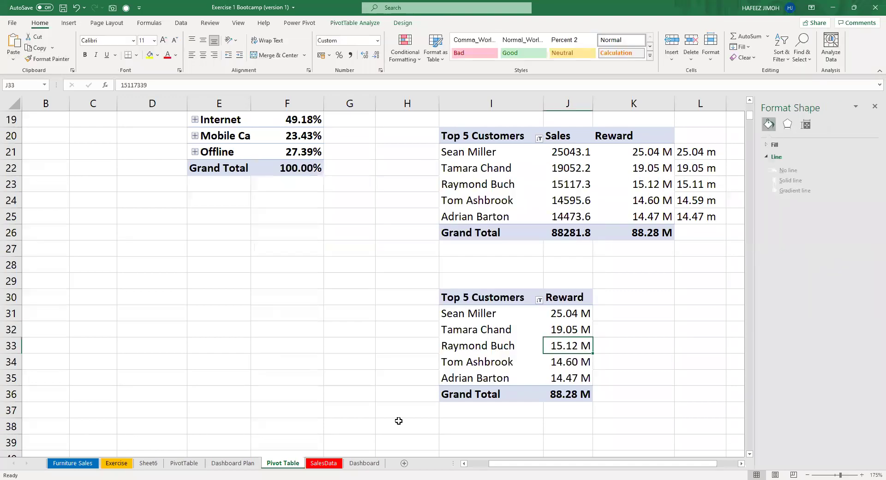
left_click(369, 463)
left_click(613, 347)
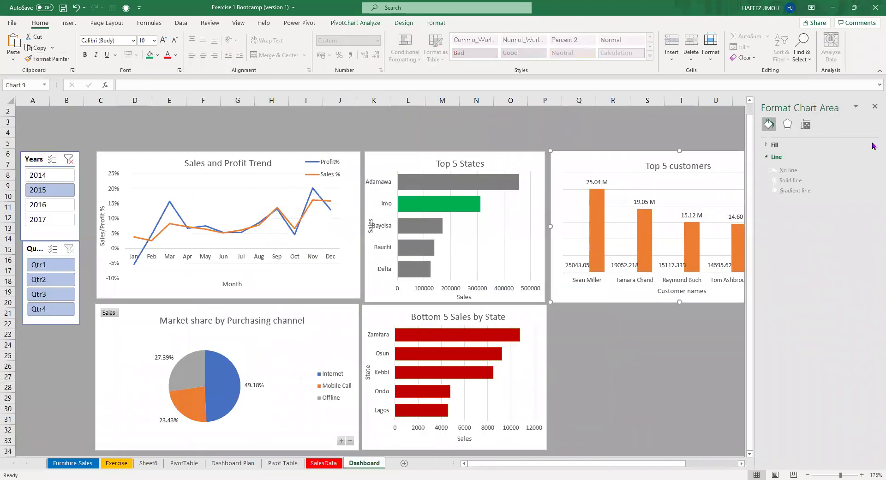
left_click(873, 110)
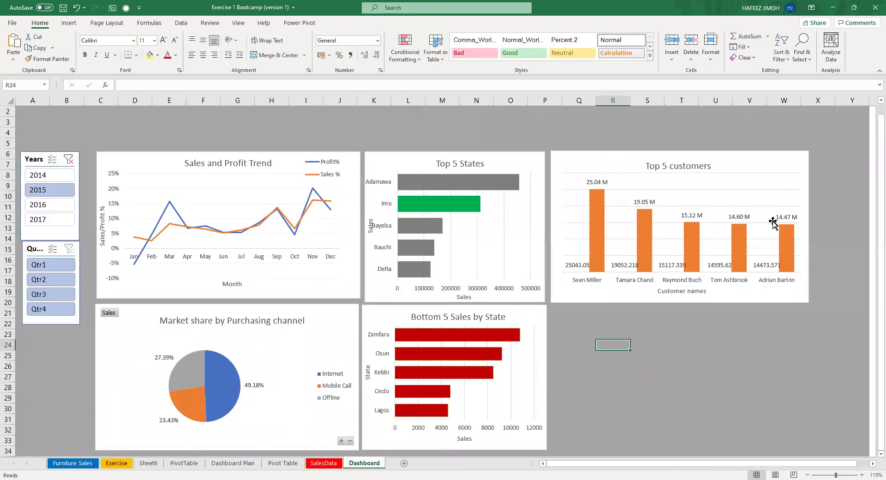
key("ctrl+v")
left_click_drag(790, 348, 749, 316)
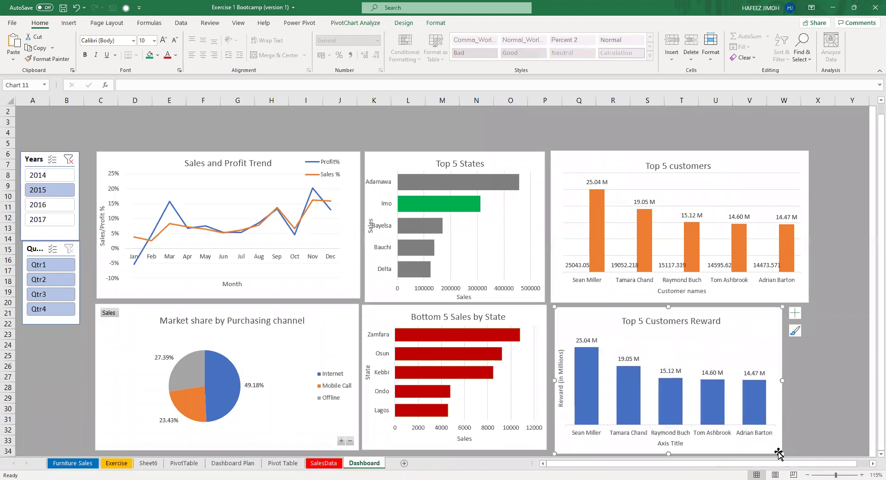
left_click_drag(782, 453, 345, 455)
Drag Reward out of the top customers pivot's Values, leaving only Sales.
left_click(296, 462)
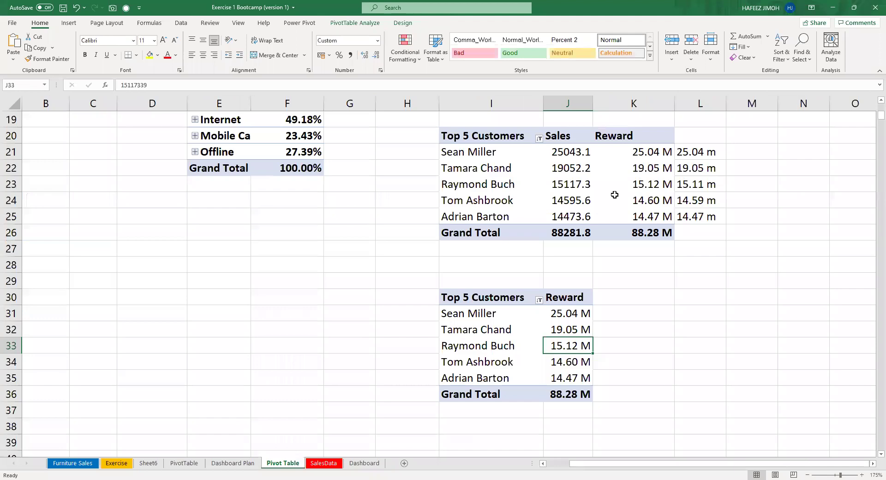
left_click(624, 182)
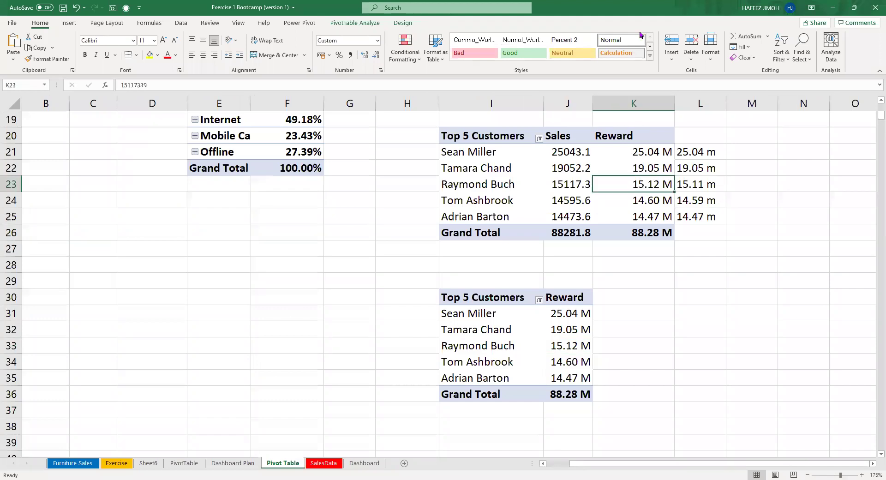
left_click(373, 23)
left_click(651, 46)
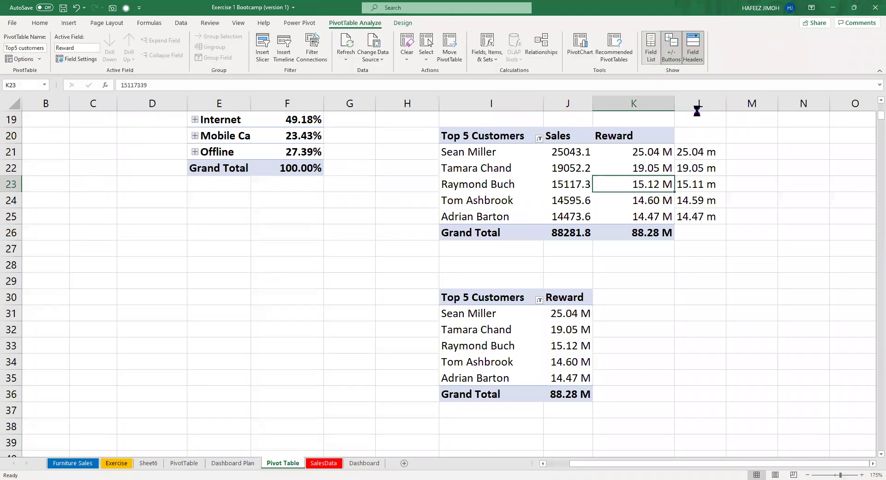
left_click_drag(833, 405, 682, 394)
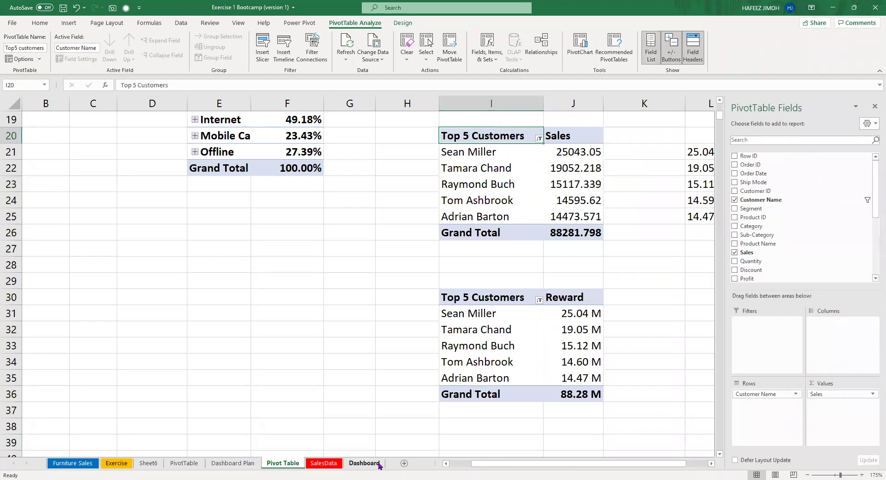
left_click(377, 464)
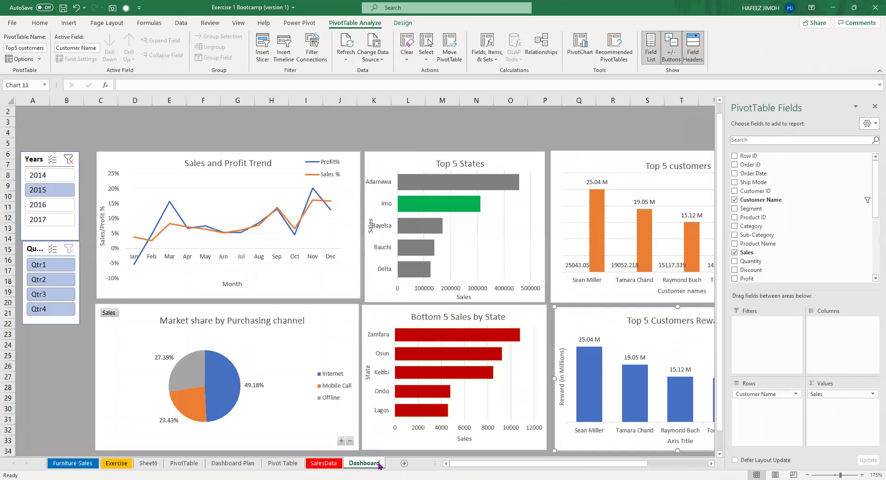
Delete 'Top 5' from the reward chart title, leaving 'Customers Reward'.
left_click(873, 109)
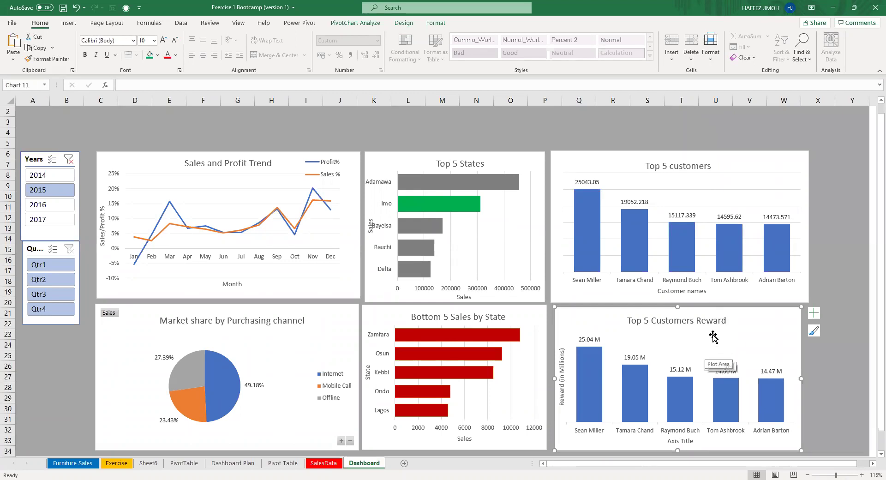
double_click(649, 323)
left_click(649, 323)
key("BackSpace")
key("BackSpace")
key("BackSpace")
key("BackSpace")
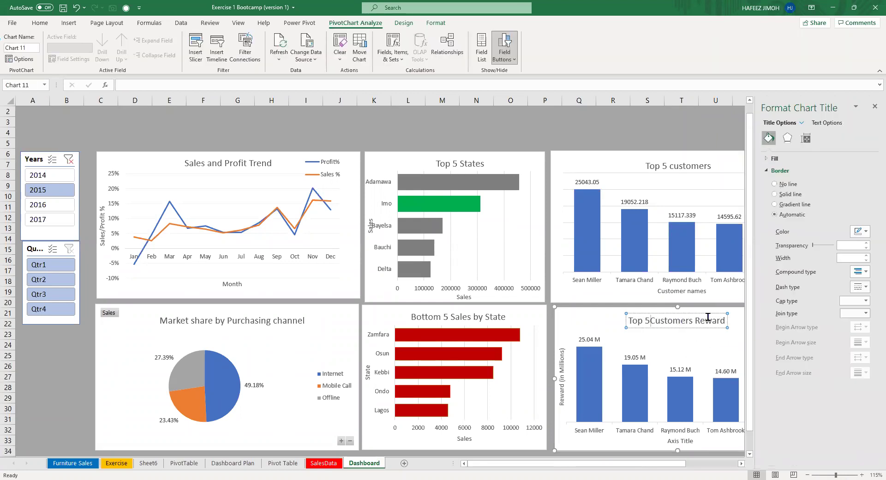
key("BackSpace")
key("BackSpace")
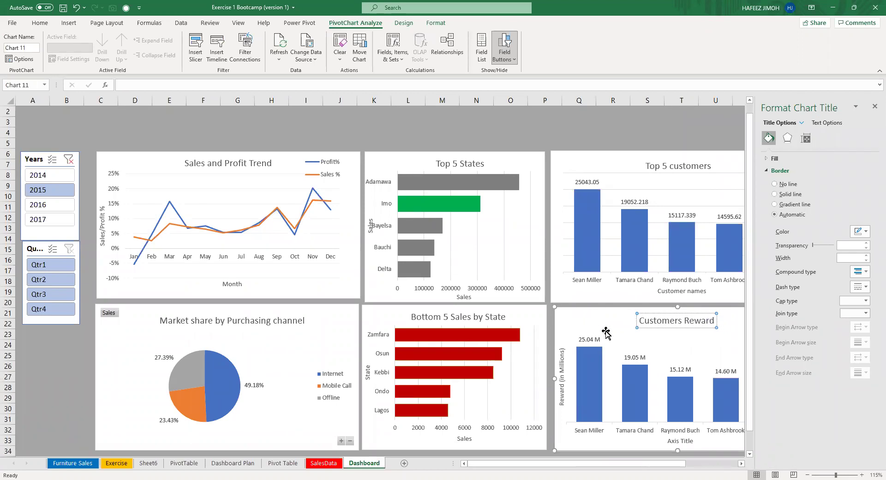
left_click(723, 328)
type("d")
left_click(875, 106)
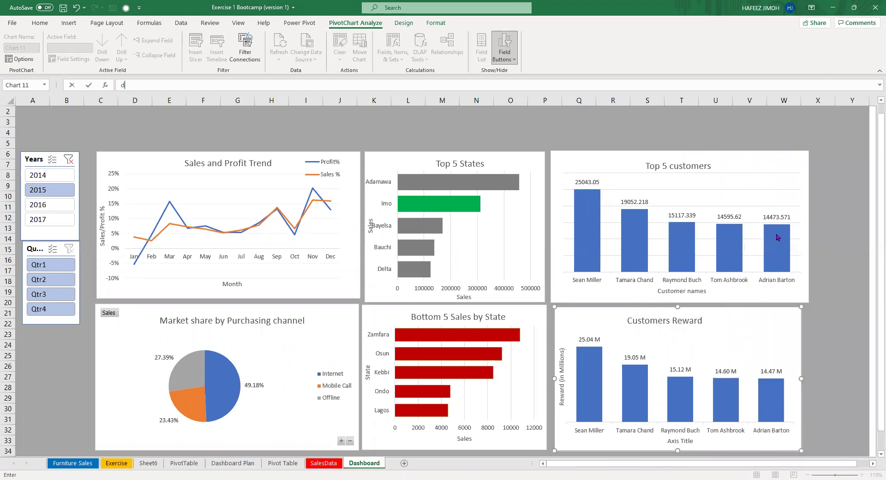
mouse_move(777, 238)
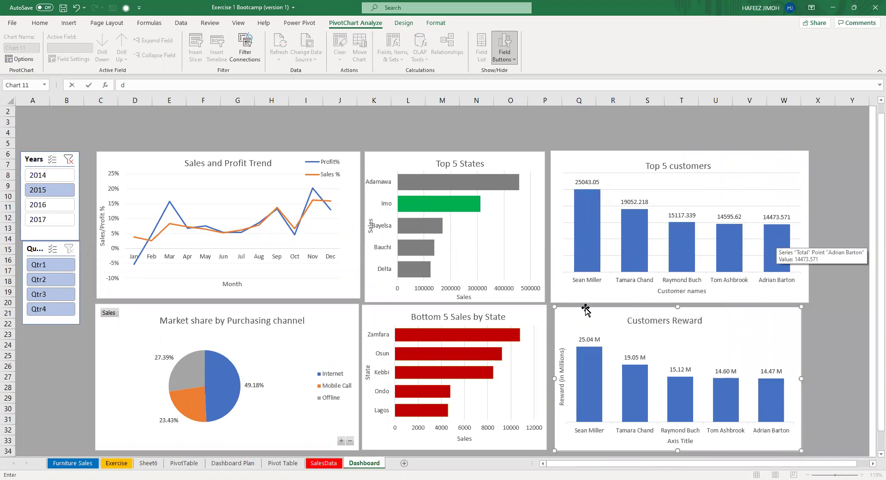
left_click(528, 448)
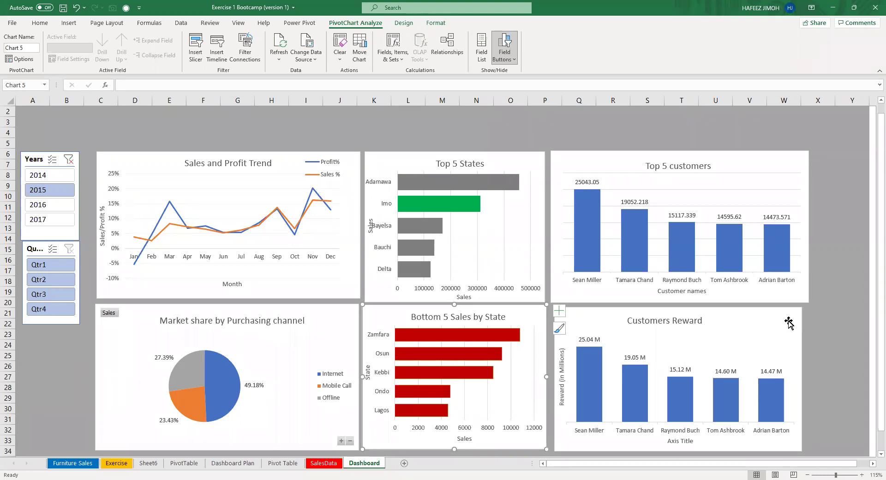
Shift the Customers Reward plot area right and narrow the Top 5 customers chart slightly.
left_click(635, 358)
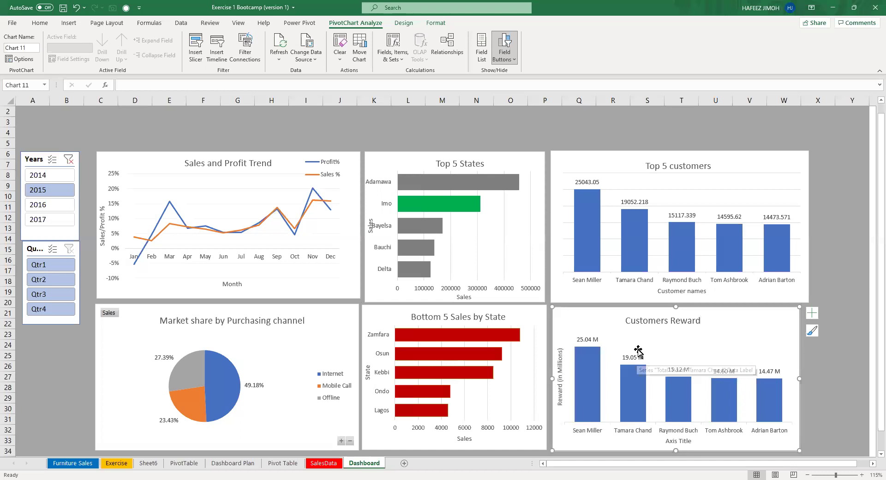
left_click_drag(749, 337, 738, 338)
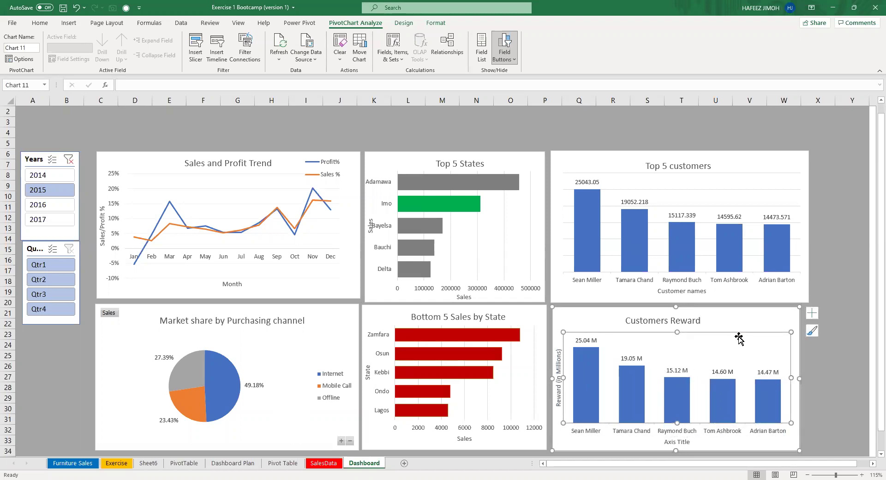
left_click(804, 288)
left_click_drag(809, 302, 797, 302)
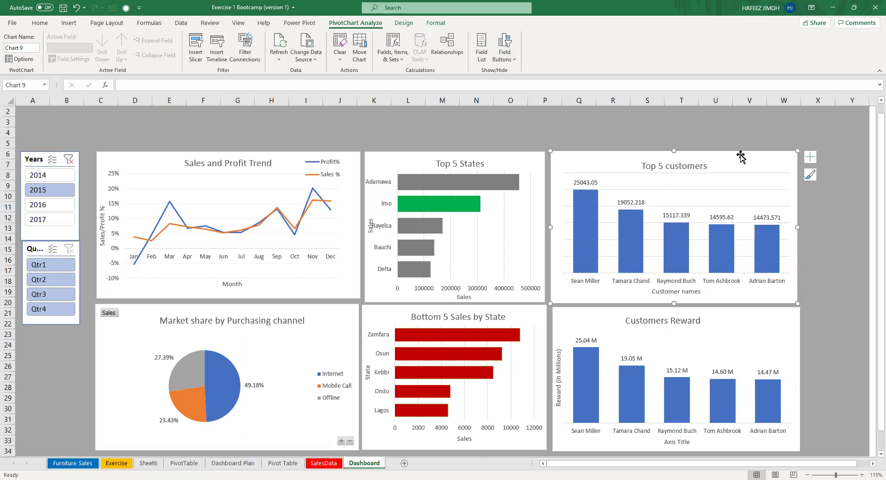
left_click(729, 189)
Untick Gridlines in Chart Elements for the Top 5 customers chart.
left_click(808, 164)
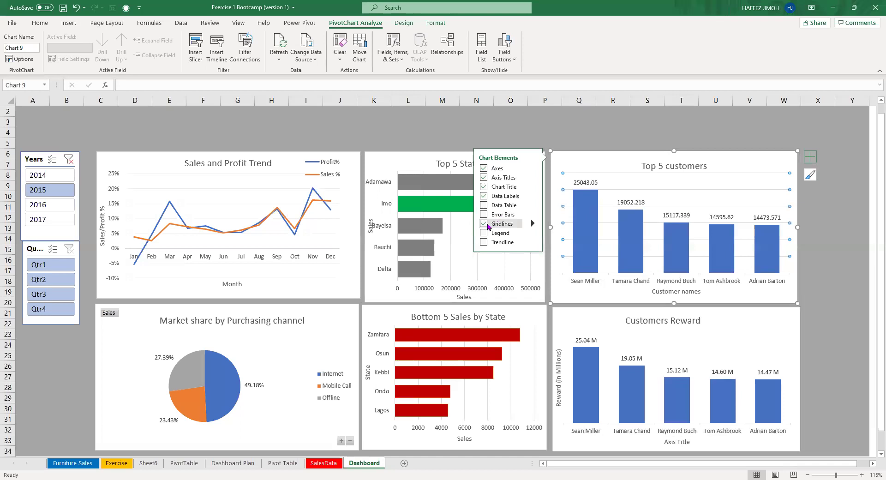
left_click(486, 224)
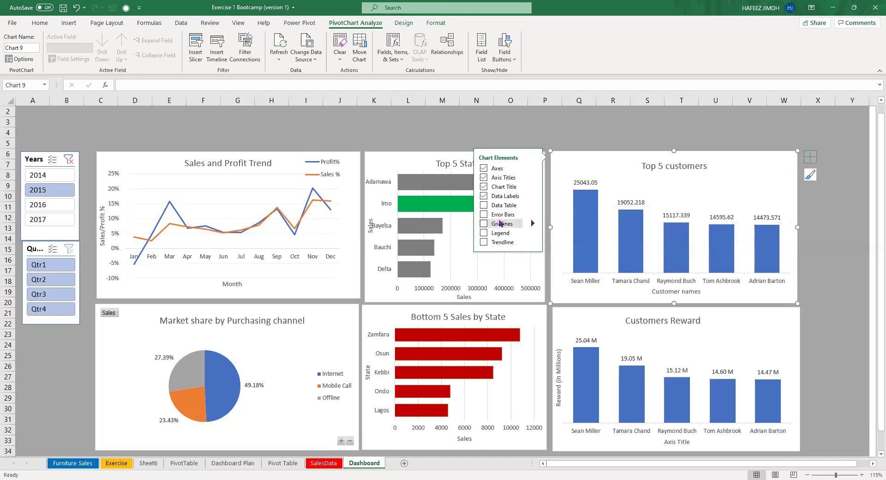
left_click(599, 138)
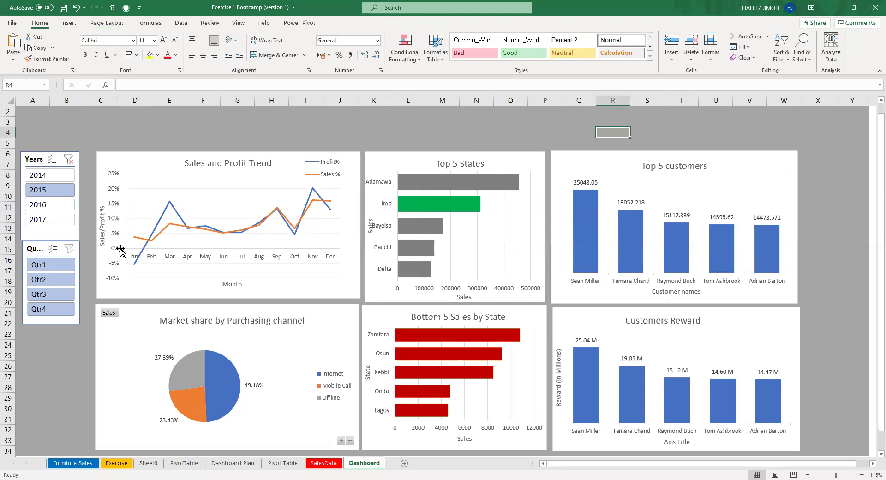
Name the reward pivot table RewardPT, then go back to the Dashboard sheet.
left_click(282, 462)
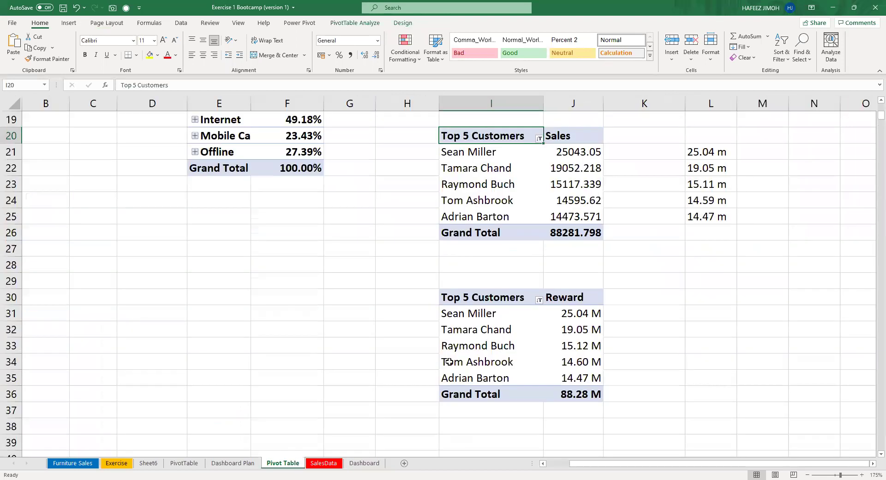
left_click(546, 346)
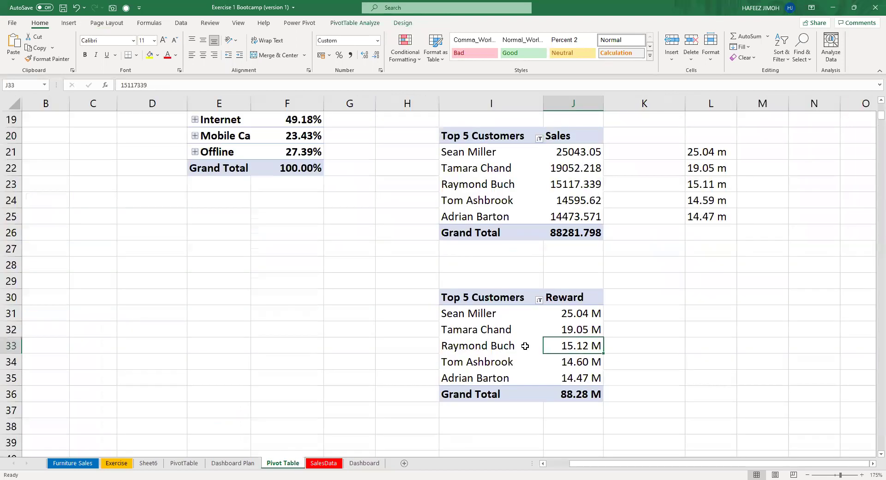
left_click(360, 24)
left_click(39, 48)
type("RewardPT")
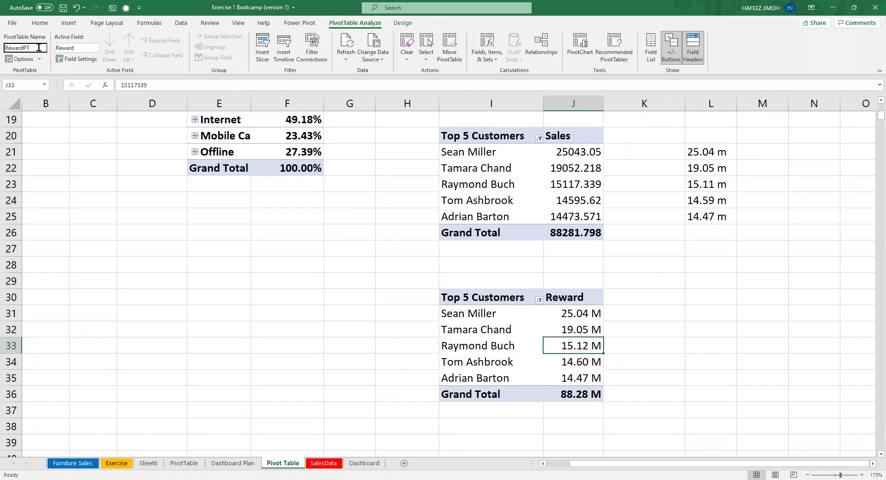
left_click(519, 177)
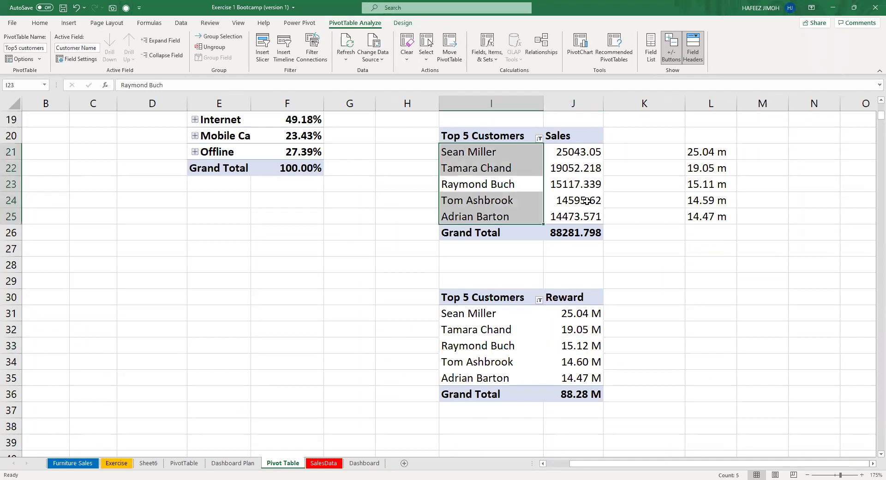
left_click(364, 463)
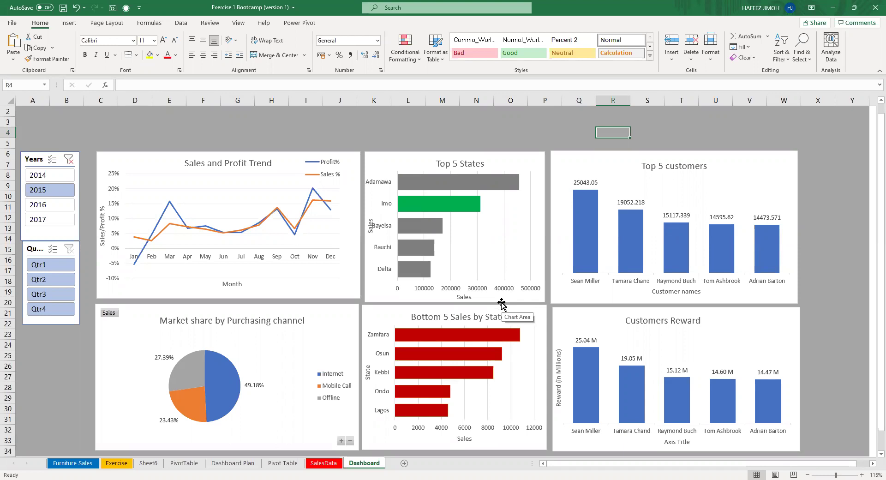
Retitle the reward chart's horizontal axis 'Customers Name' and remove the Top 5 customers chart.
left_click(679, 442)
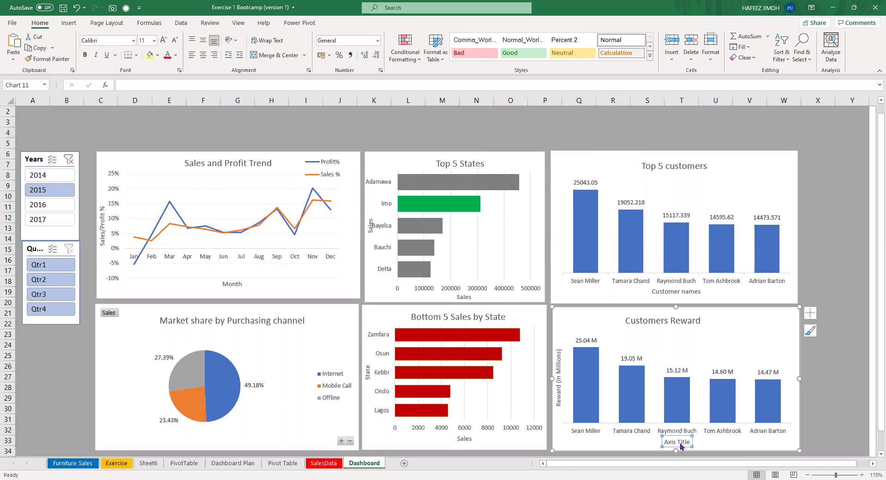
triple_click(681, 442)
type("Customers Name")
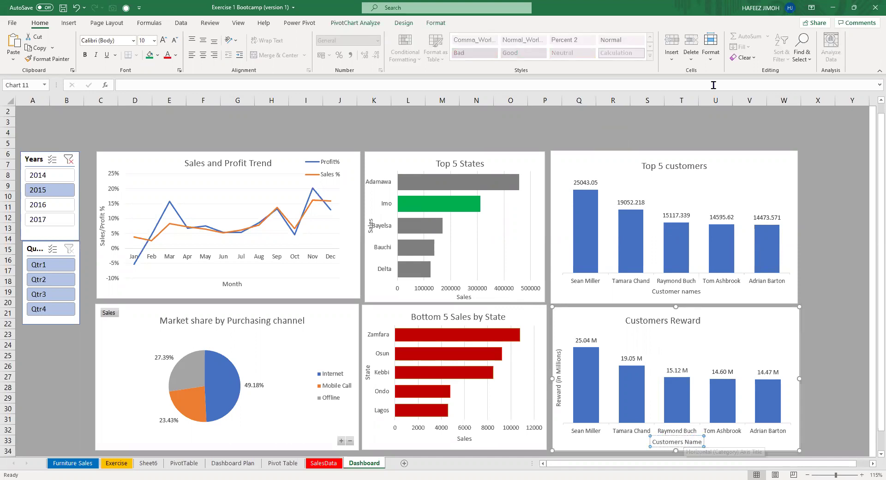
left_click(735, 170)
key("Delete")
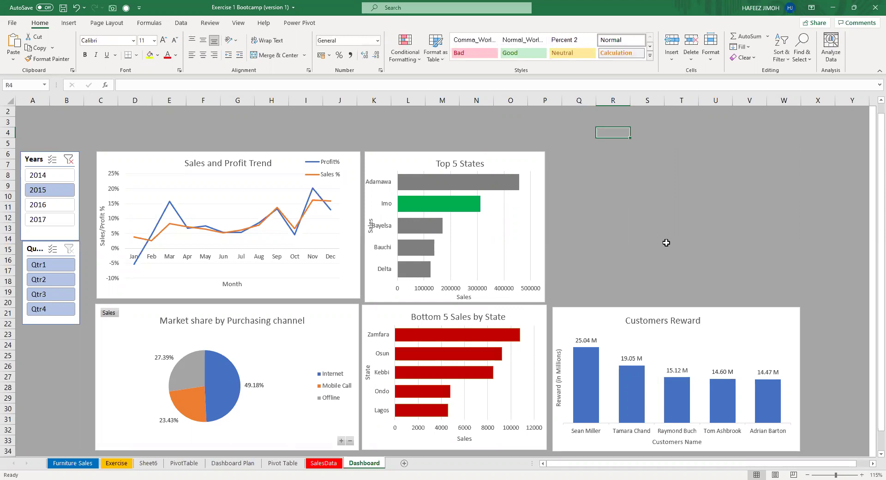
Move the Customers Reward chart up beside Top 5 States and enlarge it slightly.
left_click_drag(720, 317, 719, 160)
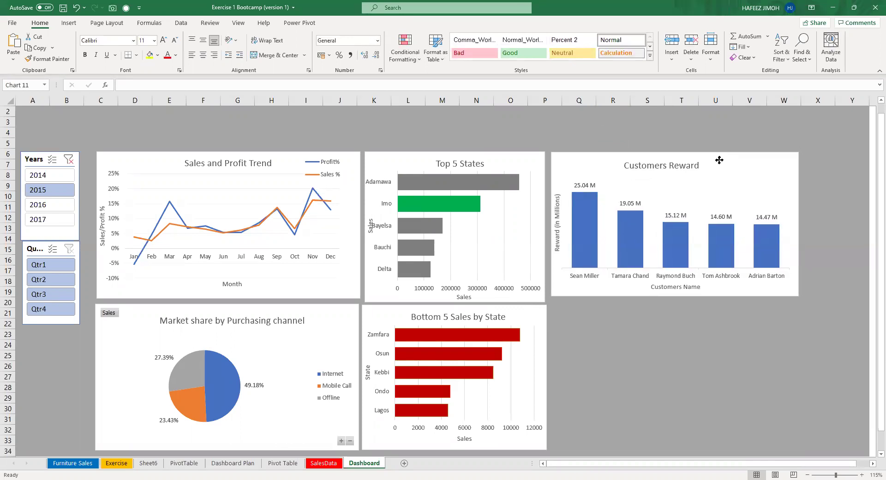
left_click_drag(797, 298, 796, 301)
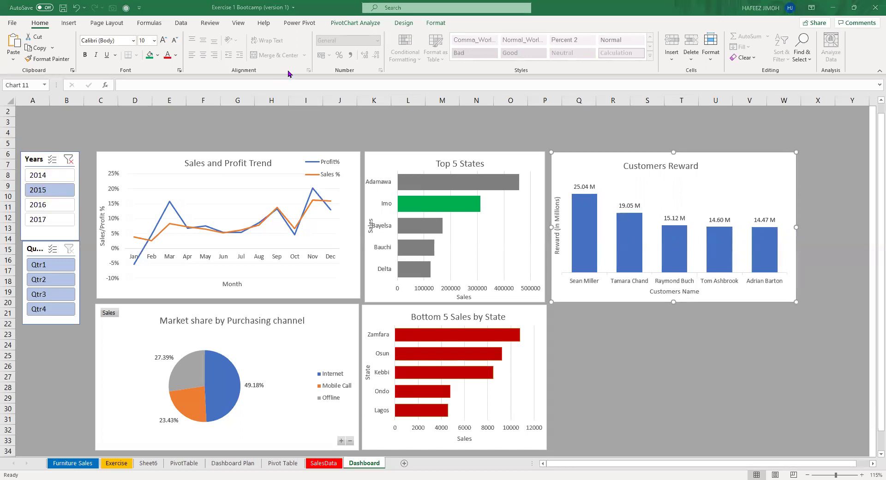
left_click(42, 160)
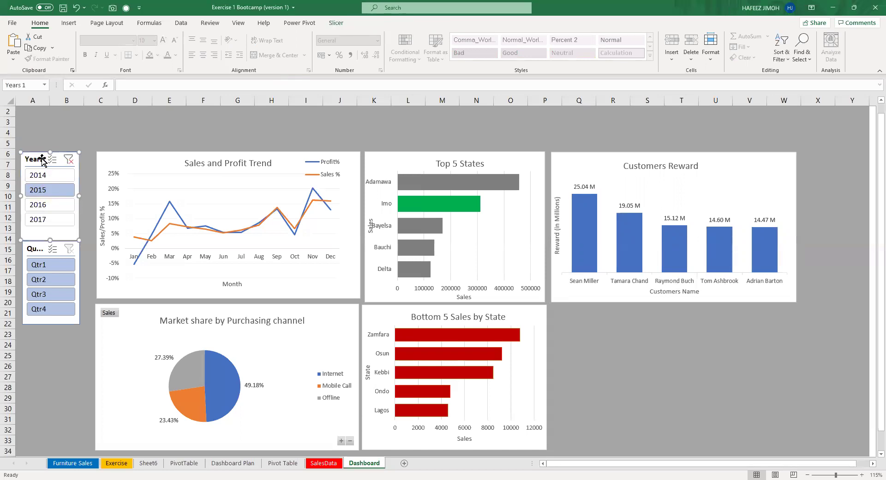
Connect the Years slicer to Top5 customers, top5 pt, MonthSalesPT and RegionPT.
left_click(336, 23)
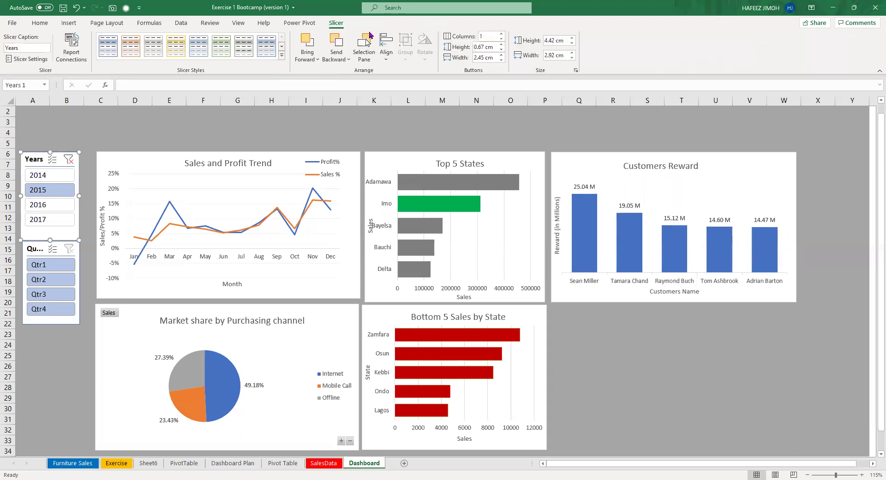
left_click(73, 56)
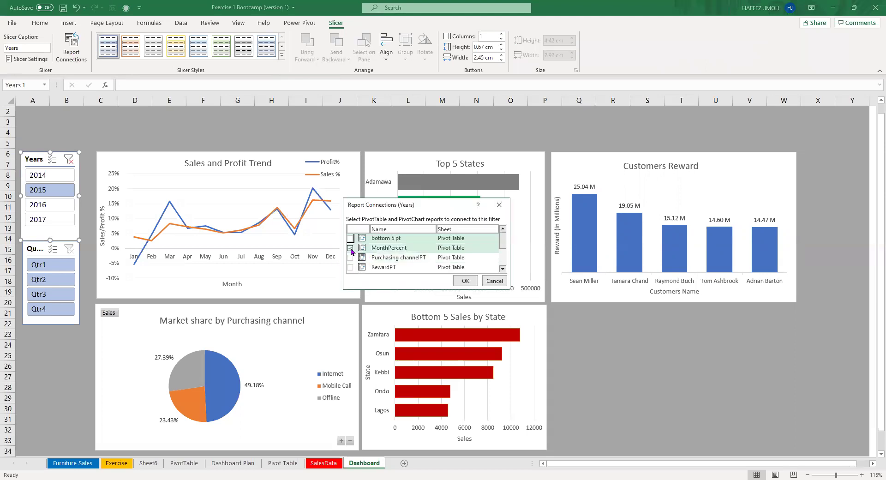
scroll(352, 251, "down", 1)
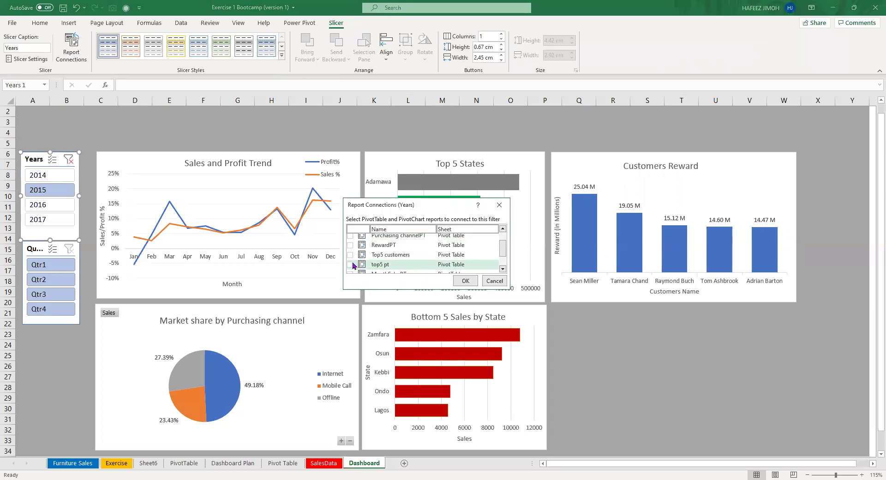
left_click(350, 257)
left_click(351, 264)
scroll(350, 261, "down", 1)
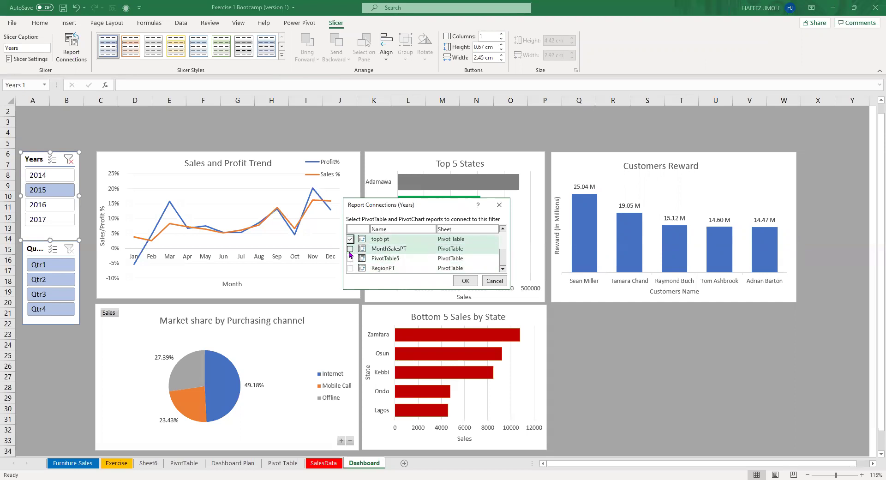
left_click(350, 249)
left_click(351, 267)
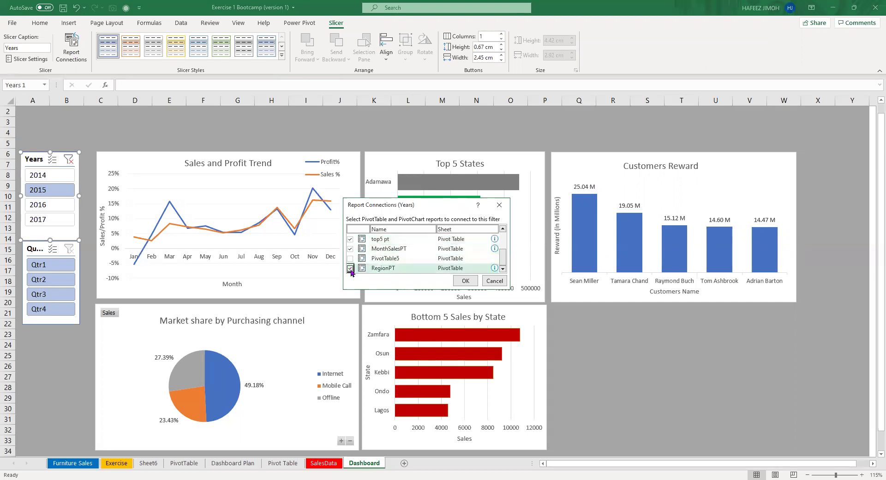
left_click(465, 280)
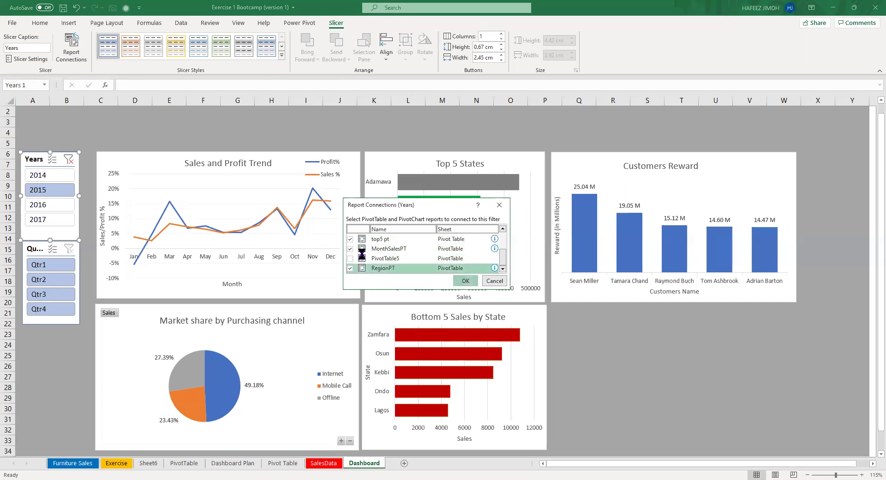
left_click(40, 244)
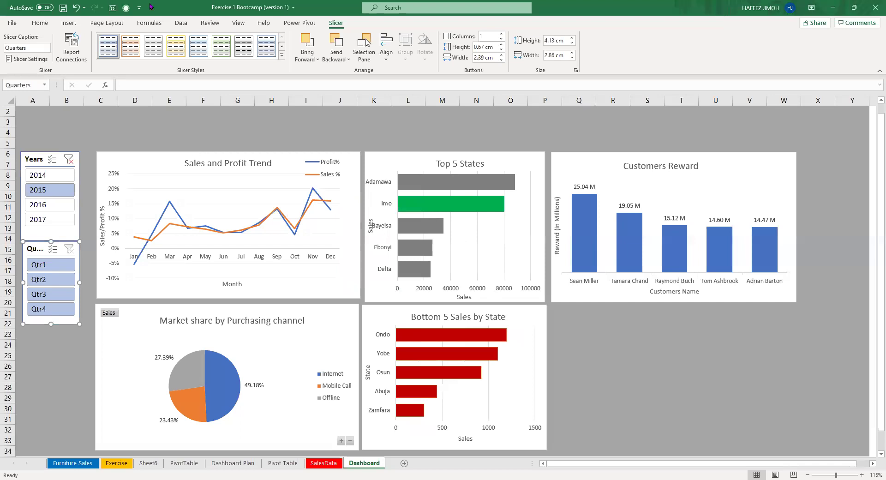
Link the Quarters slicer to Purchasing channelPT, RewardPT, RegionPT and MonthSalesPT.
left_click(71, 48)
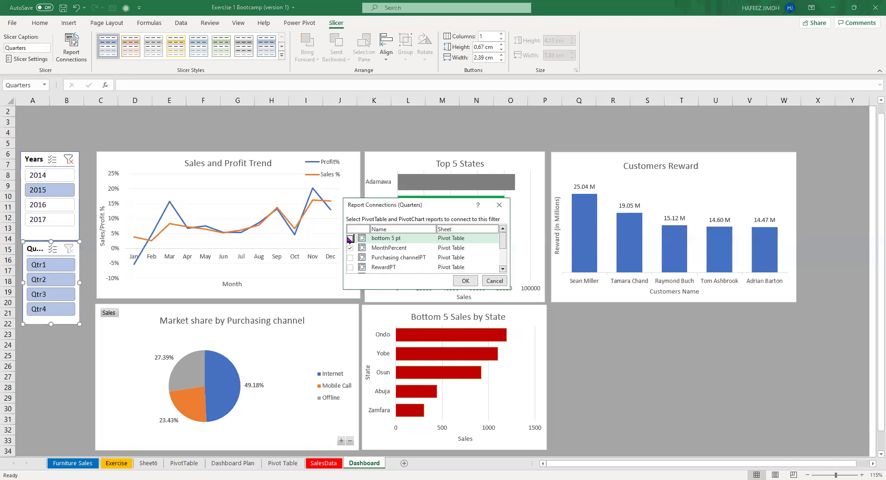
left_click(350, 257)
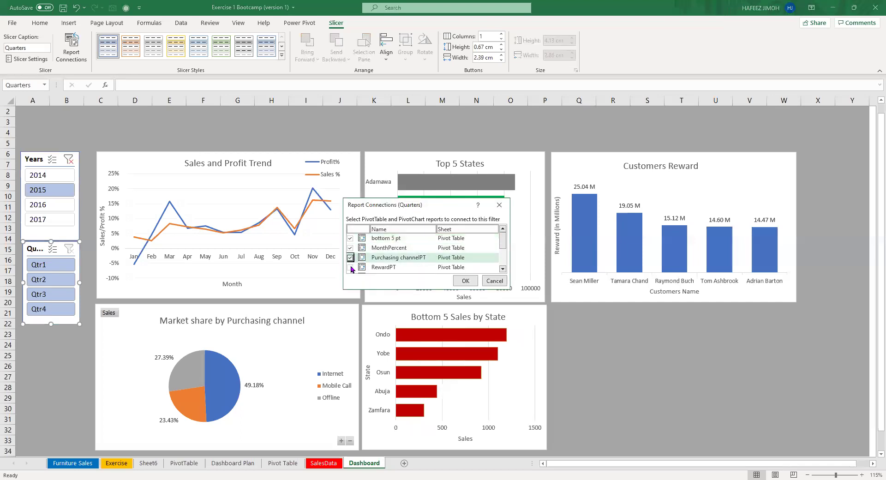
left_click(350, 267)
scroll(350, 267, "down", 2)
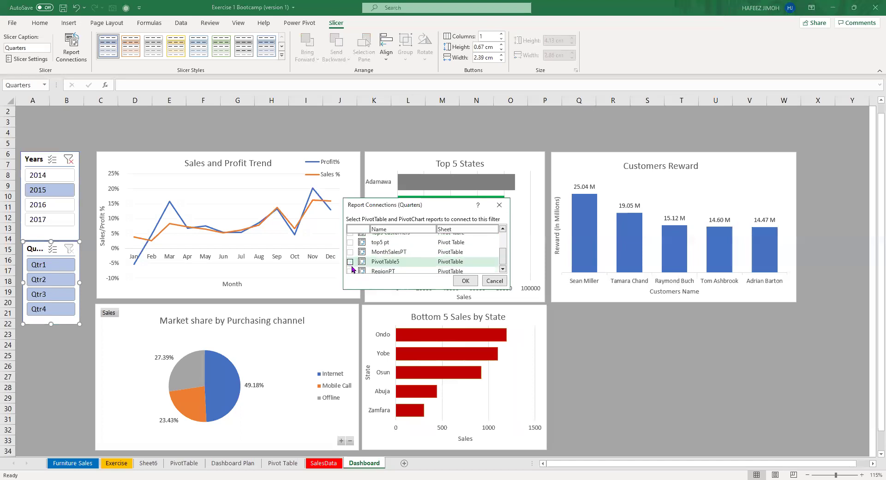
scroll(351, 269, "down", 1)
left_click(350, 267)
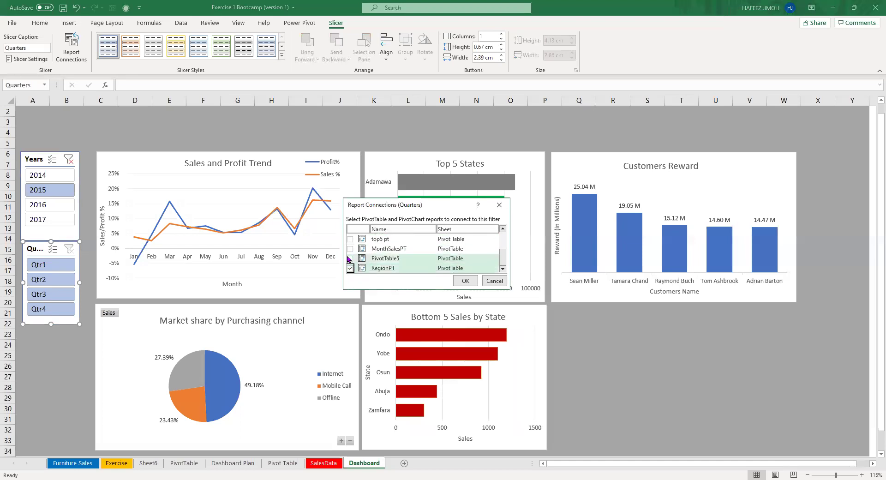
left_click(350, 248)
Add top5 pt and Top5 customers to the Quarters slicer's connections, then widen the Years slicer.
left_click(350, 239)
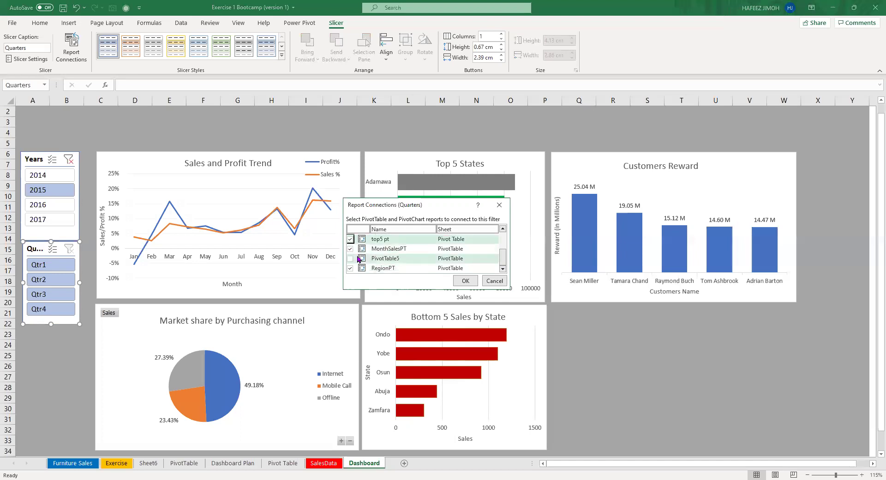
scroll(358, 259, "up", 1)
left_click(350, 251)
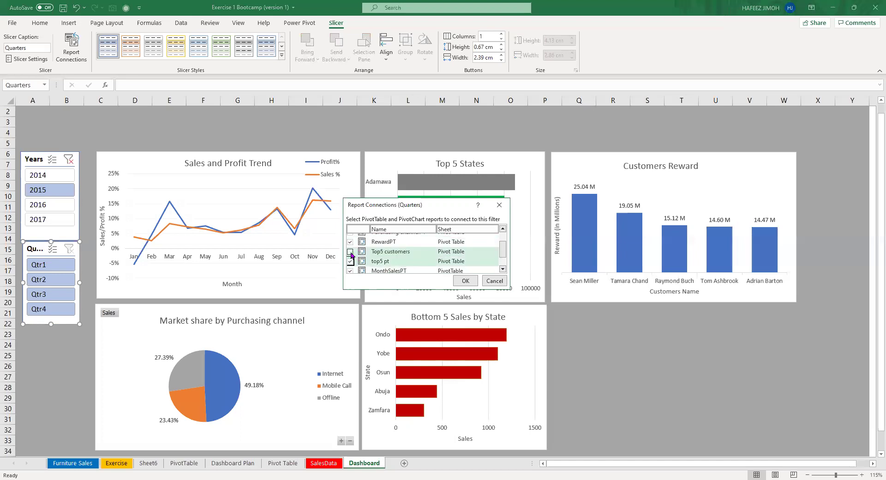
scroll(356, 254, "up", 3)
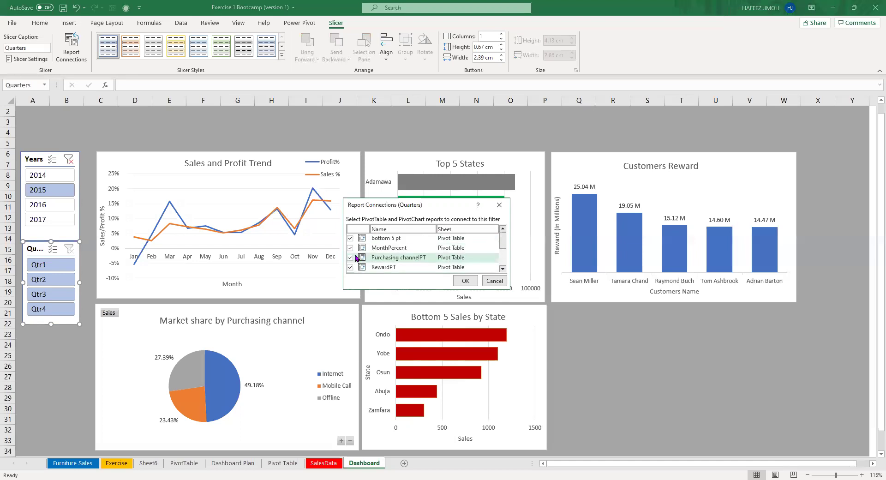
left_click(464, 282)
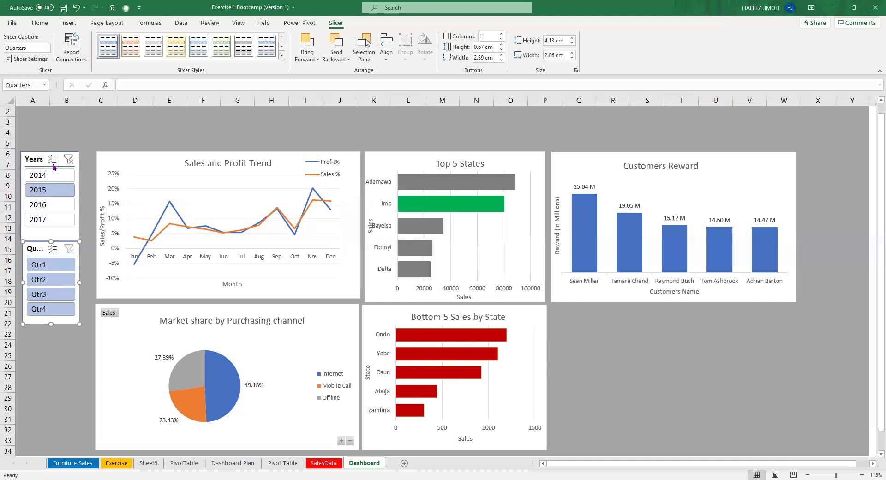
left_click(39, 159)
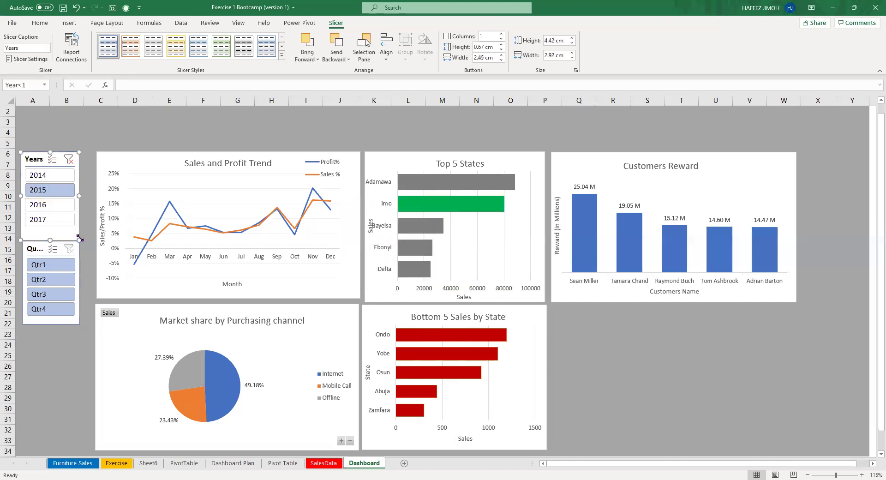
left_click_drag(81, 237, 93, 232)
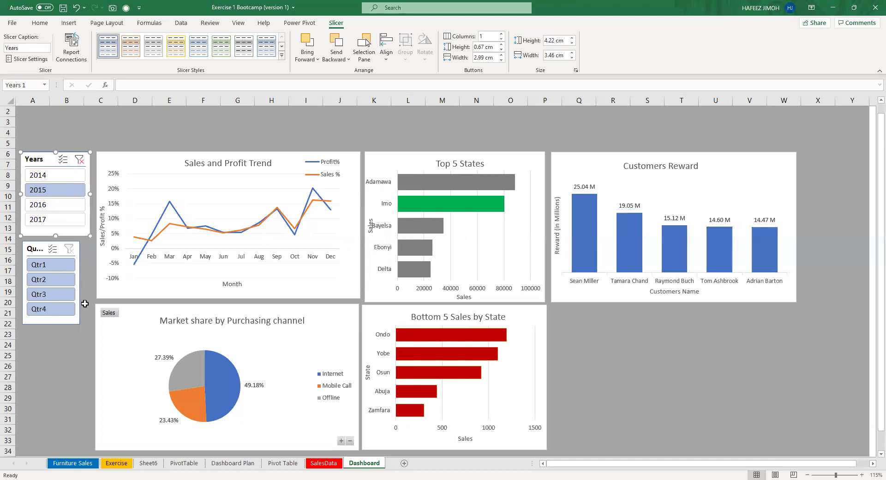
Enlarge the Quarters slicer to match the Years slicer, then go to the Pivot Table sheet.
left_click(74, 318)
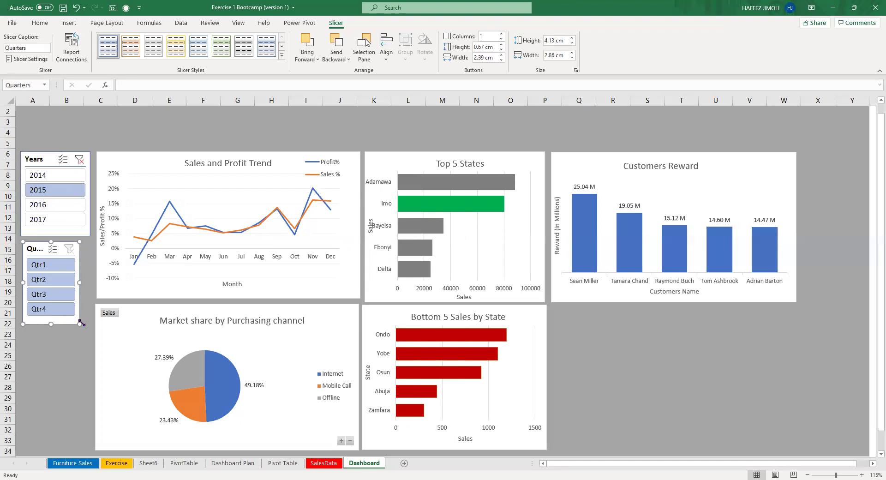
left_click_drag(79, 321, 91, 327)
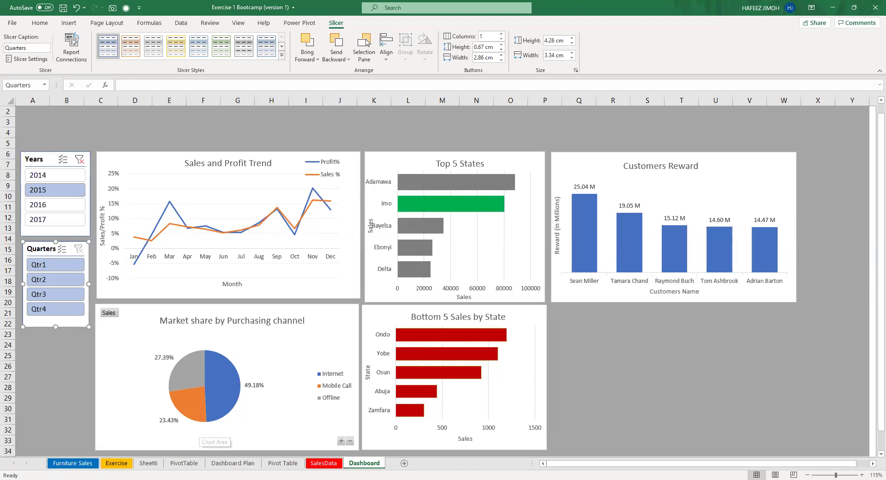
left_click(286, 466)
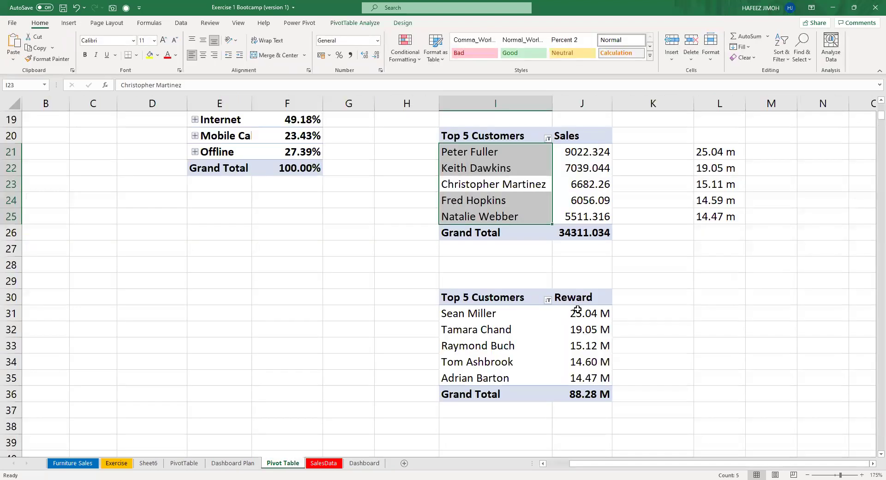
Select the Reward values J31:J36 and bring up their number format settings.
left_click_drag(585, 299, 589, 393)
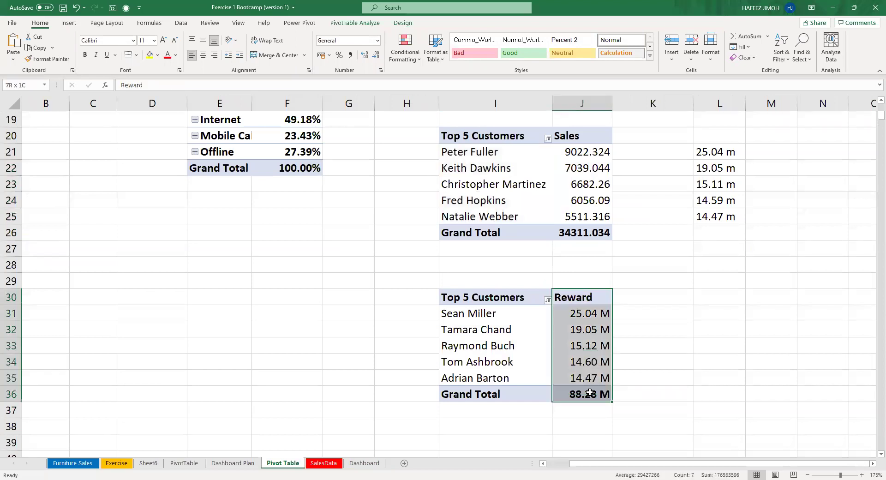
left_click(589, 393)
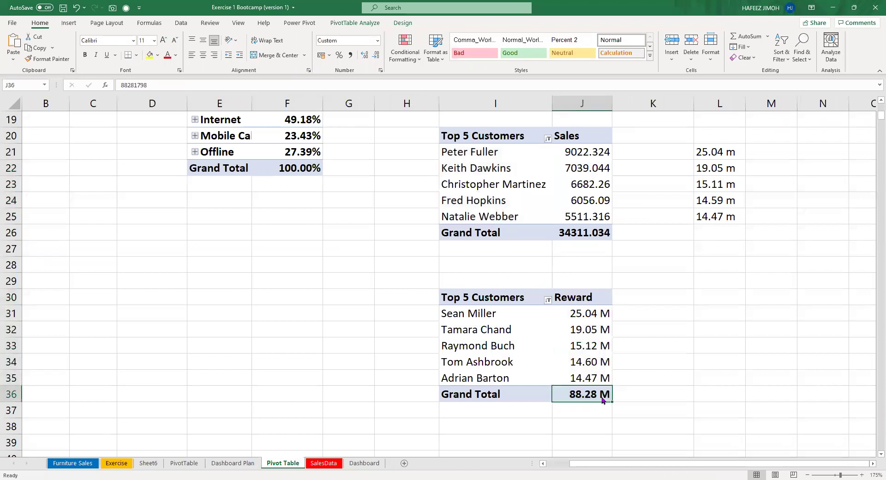
left_click_drag(589, 393, 580, 319)
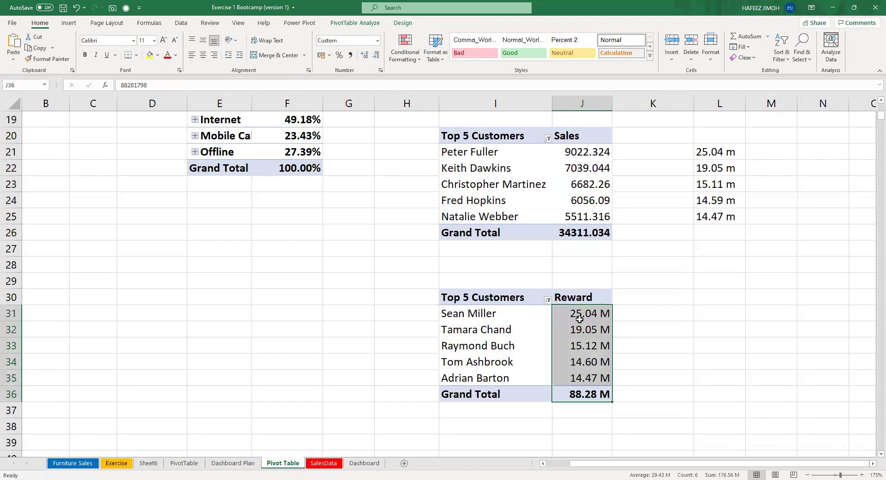
key("ctrl+1")
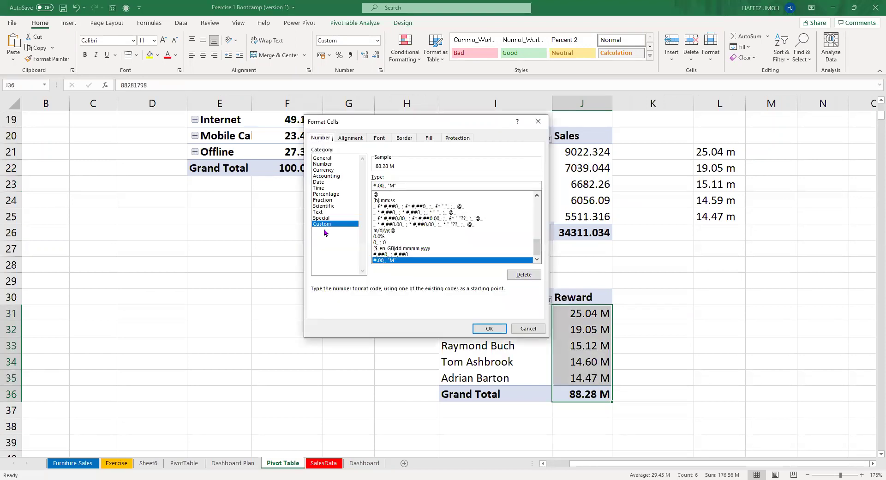
Apply the custom millions format #,,.00 "M" so the reward total reads 88.28 M.
scroll(458, 209, "up", 5)
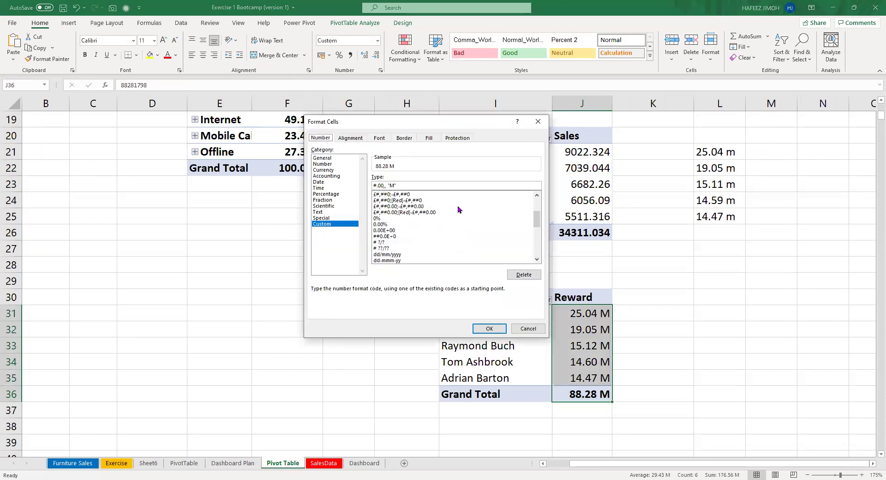
scroll(458, 209, "up", 3)
left_click(458, 200)
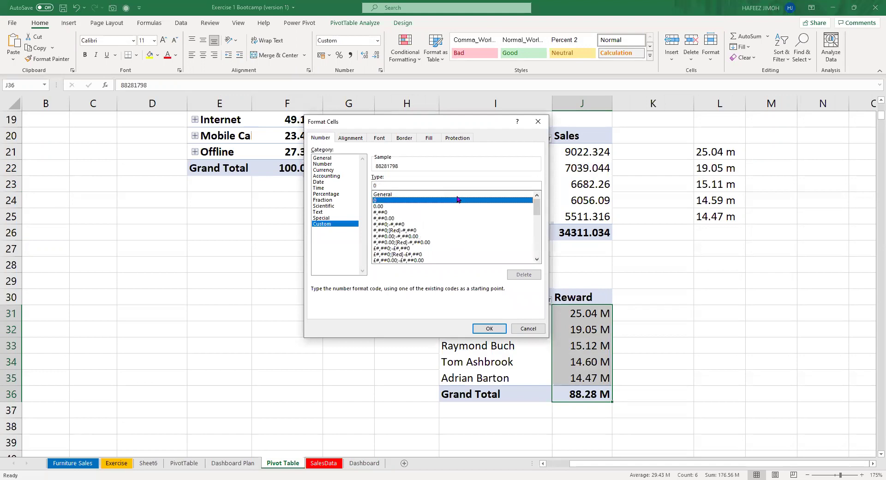
key("Up")
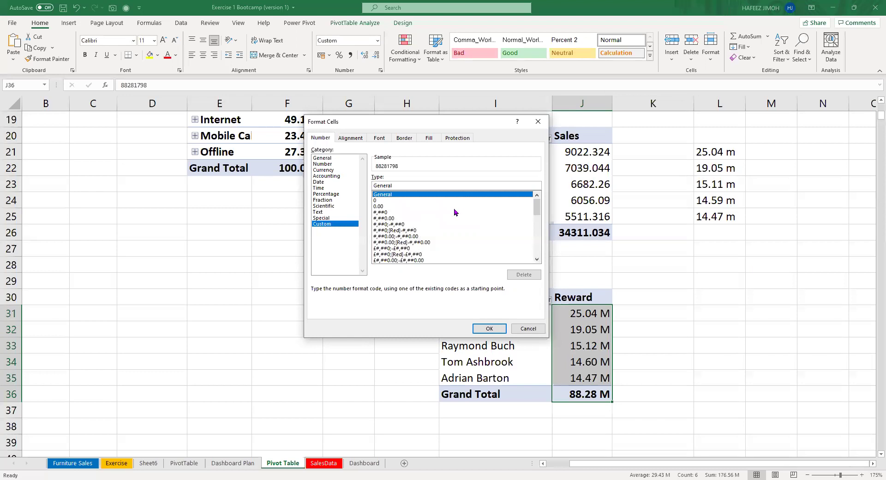
double_click(462, 183)
key("BackSpace")
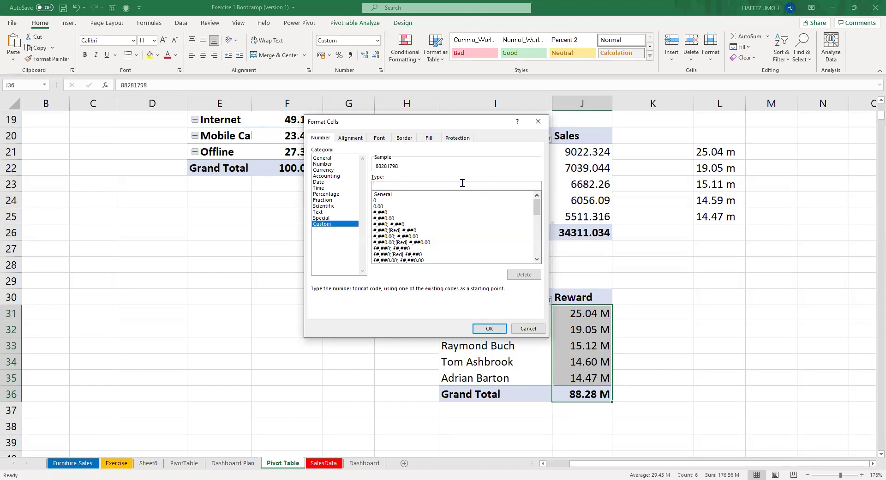
scroll(467, 219, "down", 10)
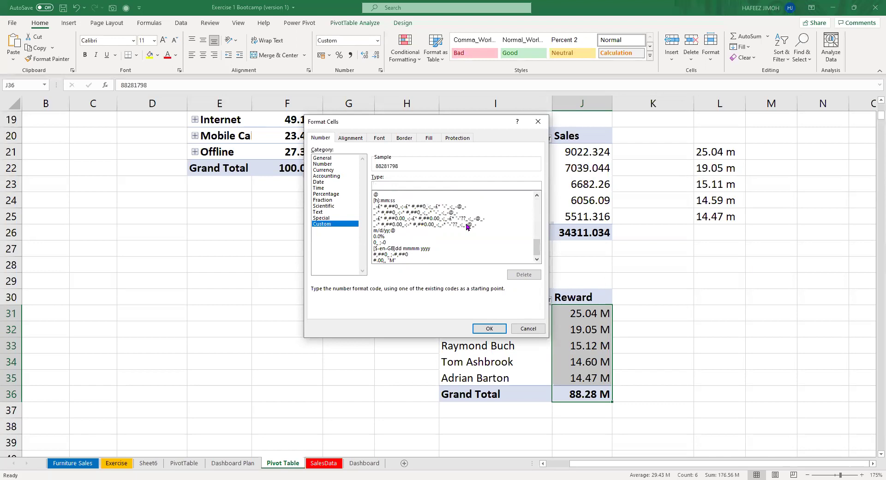
left_click(445, 261)
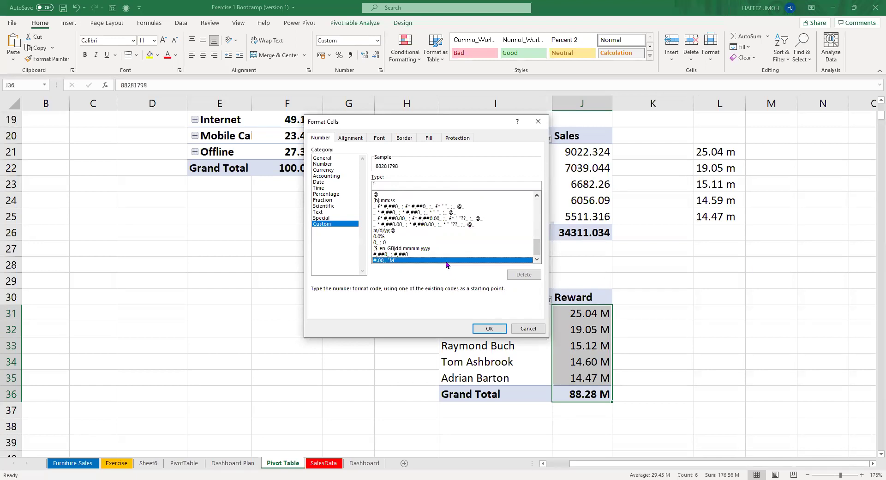
left_click(482, 328)
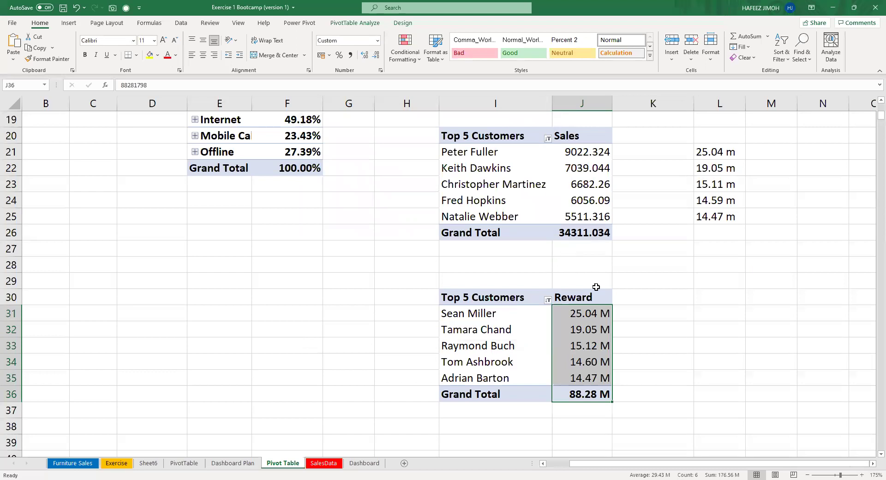
On the Dashboard, filter to 2017 and step through Qtr1–Qtr4, ending on Qtr1.
left_click(364, 463)
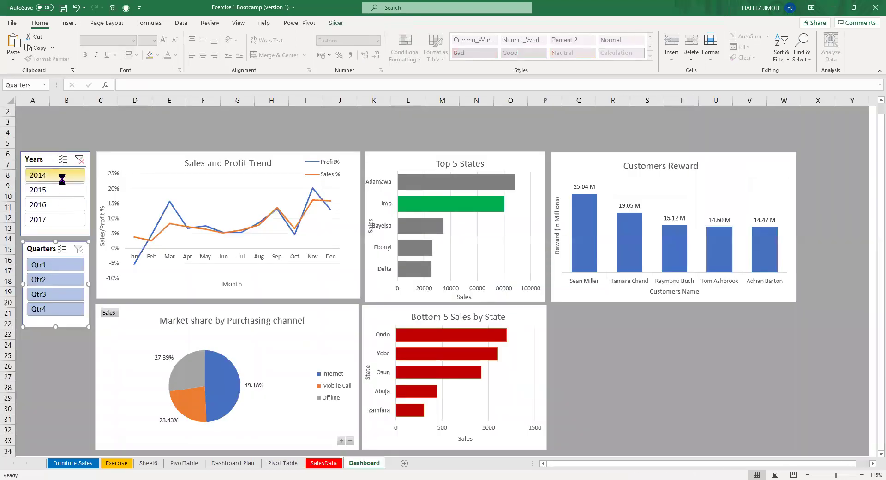
left_click(67, 220)
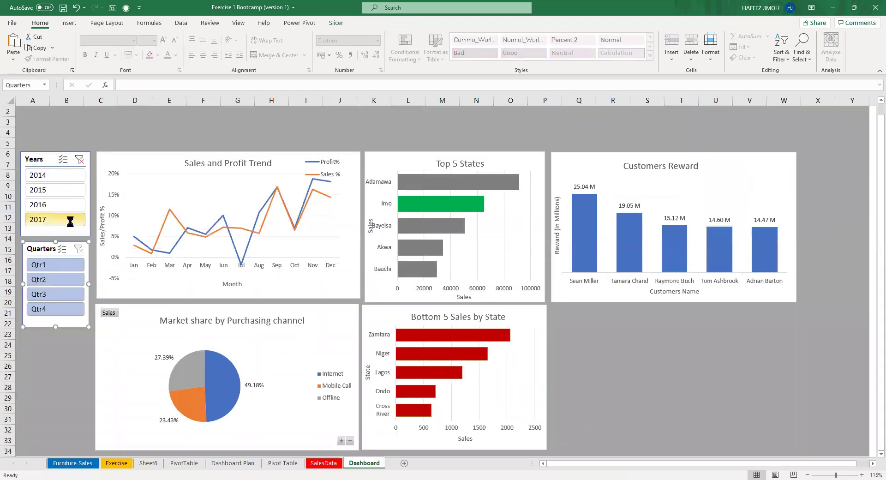
left_click(69, 264)
left_click(69, 279)
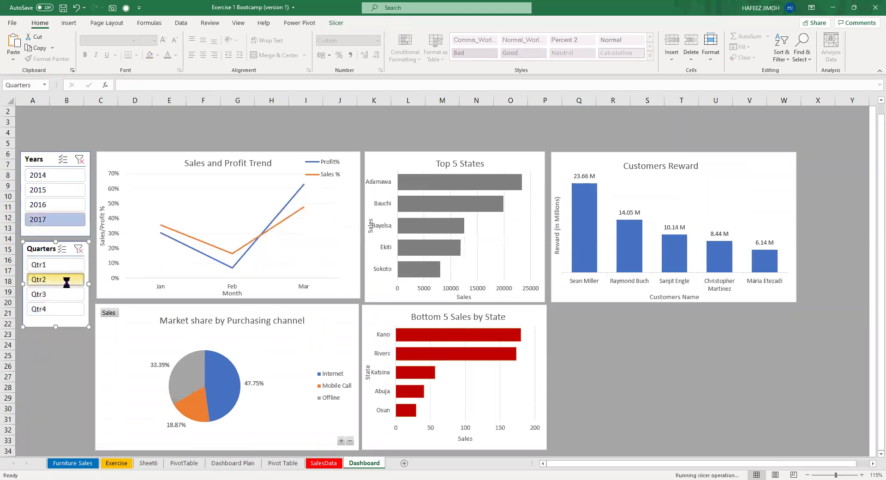
left_click(67, 295)
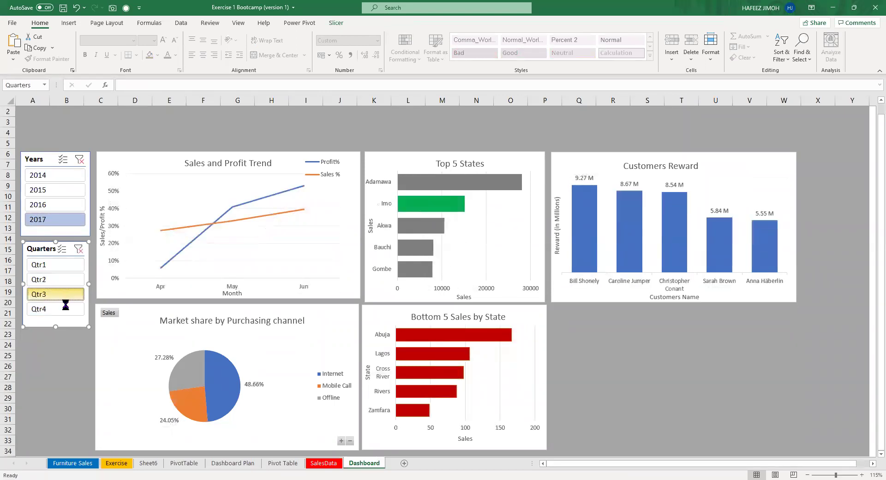
left_click(65, 312)
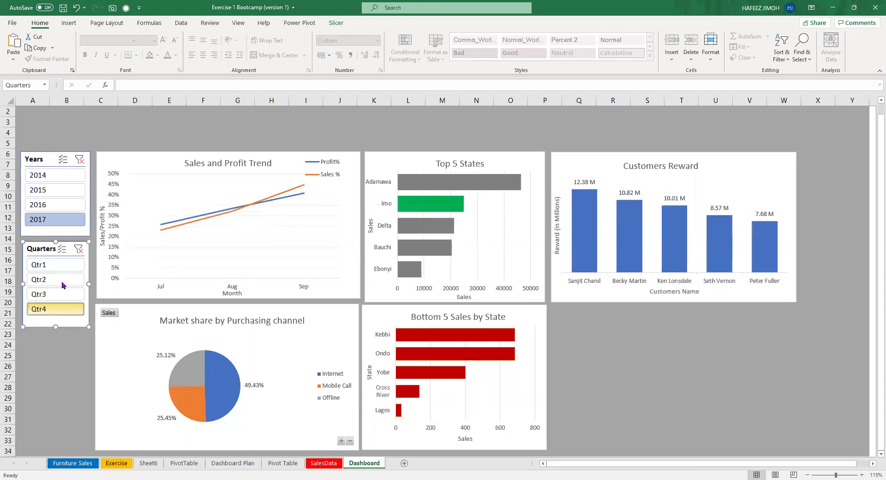
left_click(64, 267)
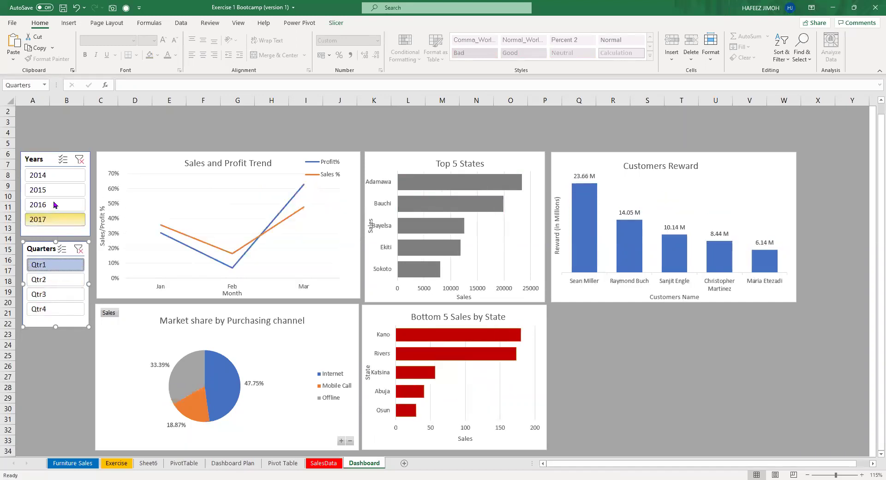
Cycle the Years slicer through 2014, 2015, 2017 and 2016, returning to 2014.
left_click(55, 179)
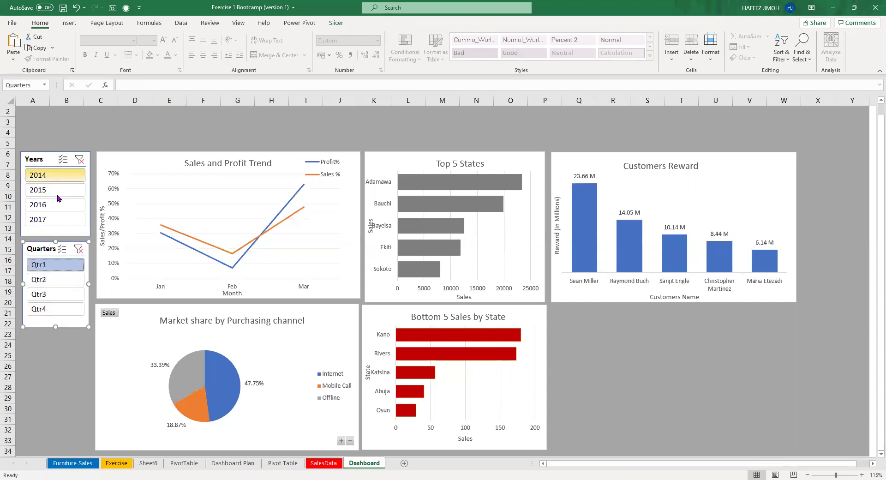
left_click(57, 195)
left_click(67, 220)
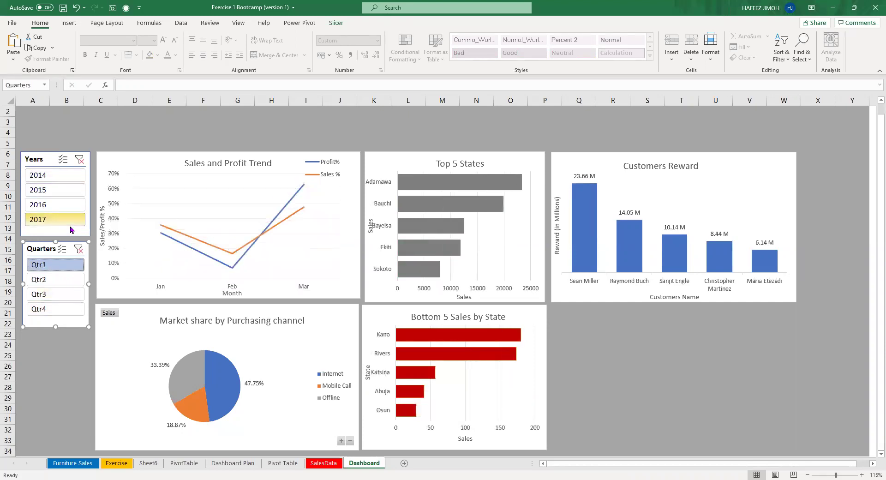
left_click(68, 205)
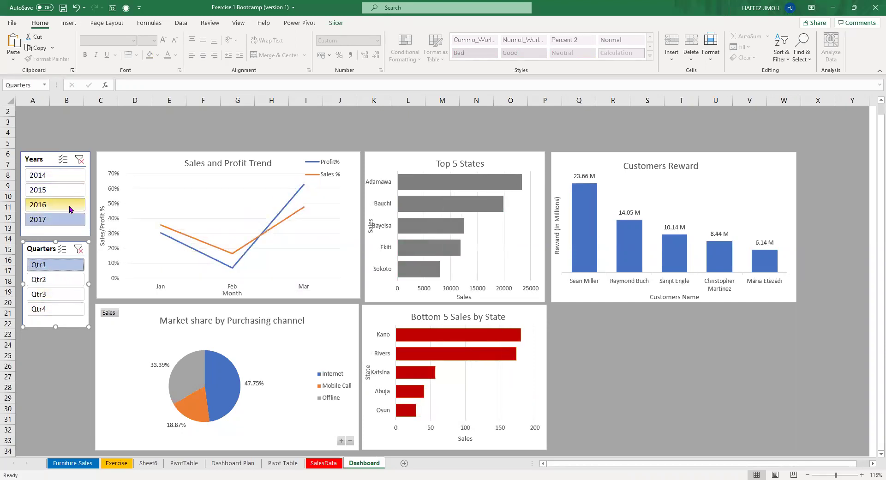
left_click(65, 174)
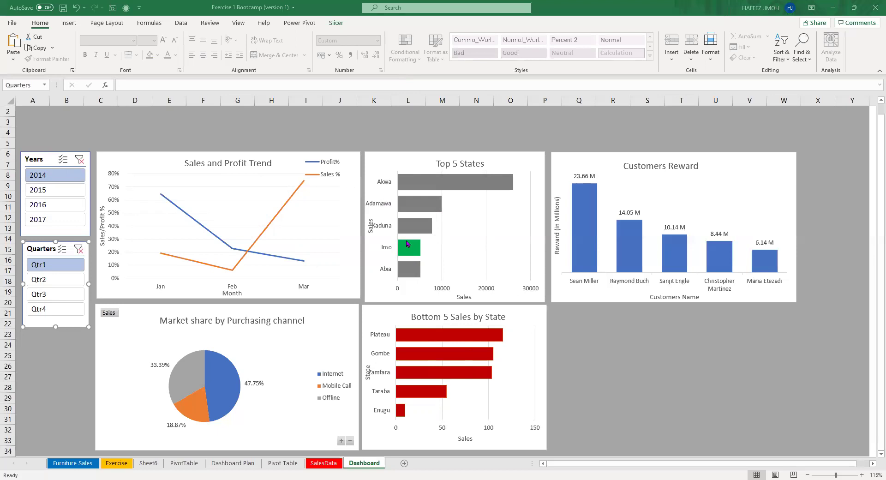
Clear the quarter filter, cycle years 2015–2017 back to 2014, then view Qtr1 and Qtr2.
mouse_move(405, 253)
left_click(77, 250)
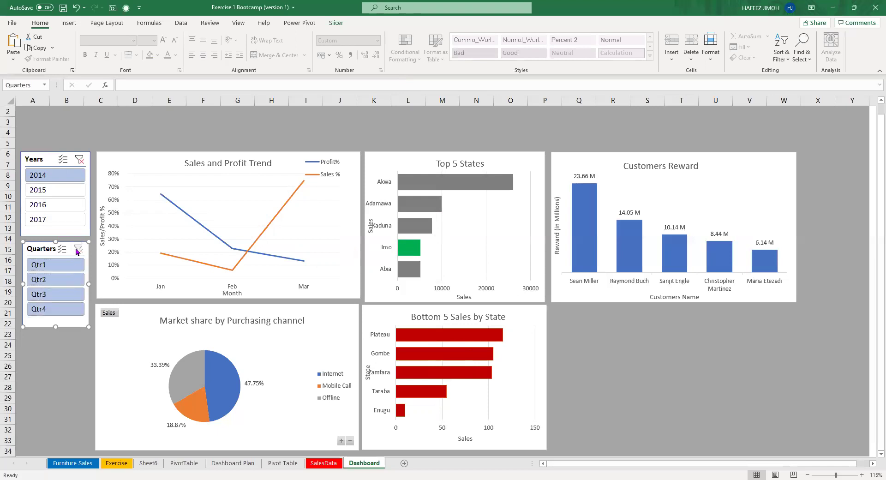
left_click(65, 192)
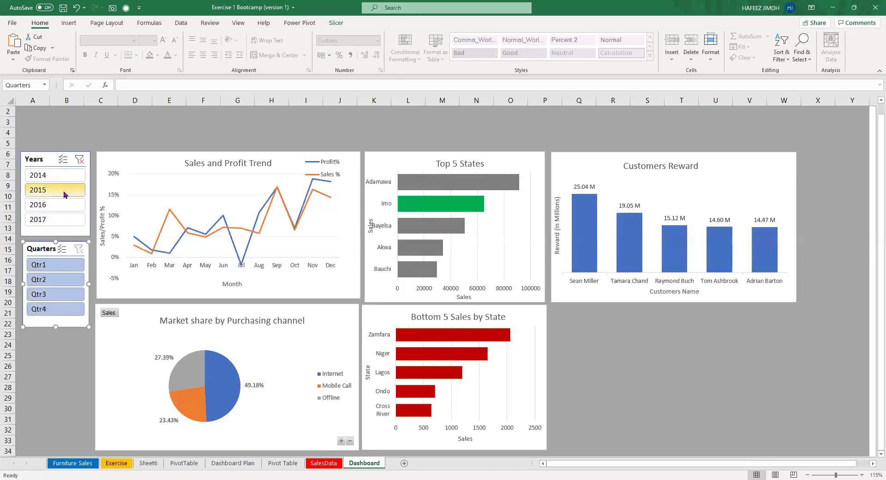
left_click(62, 206)
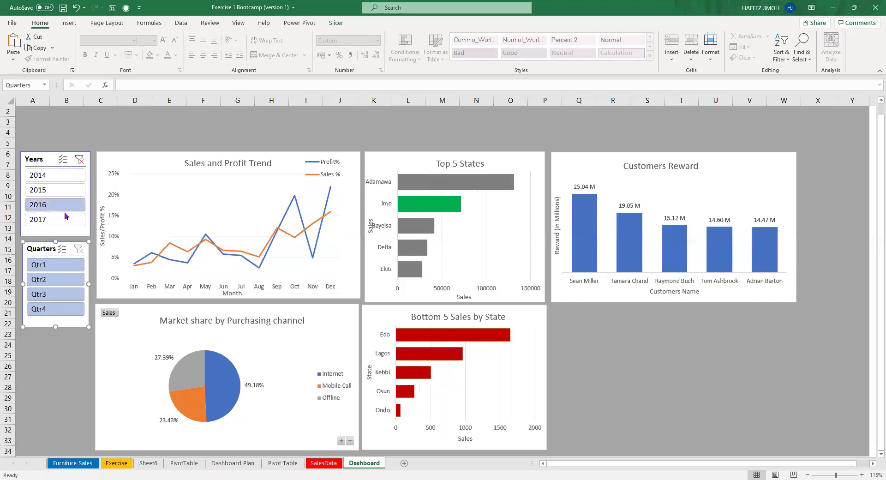
left_click(65, 216)
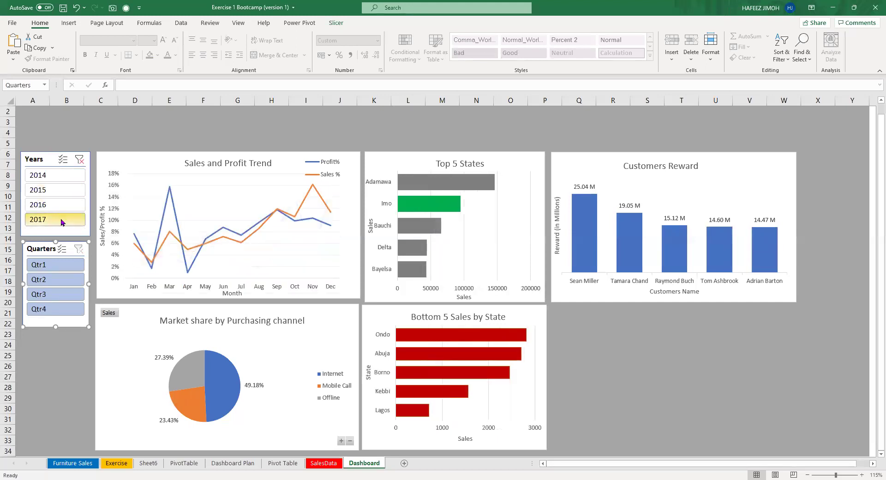
left_click(67, 175)
left_click(69, 264)
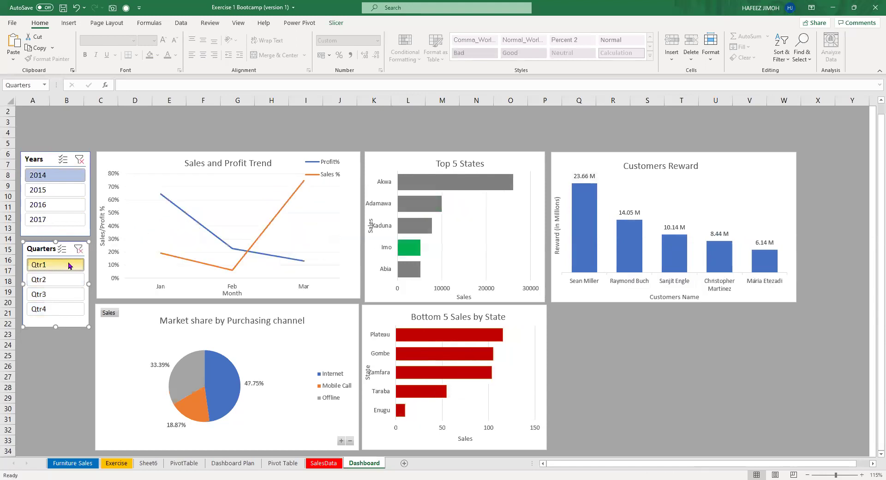
left_click(66, 279)
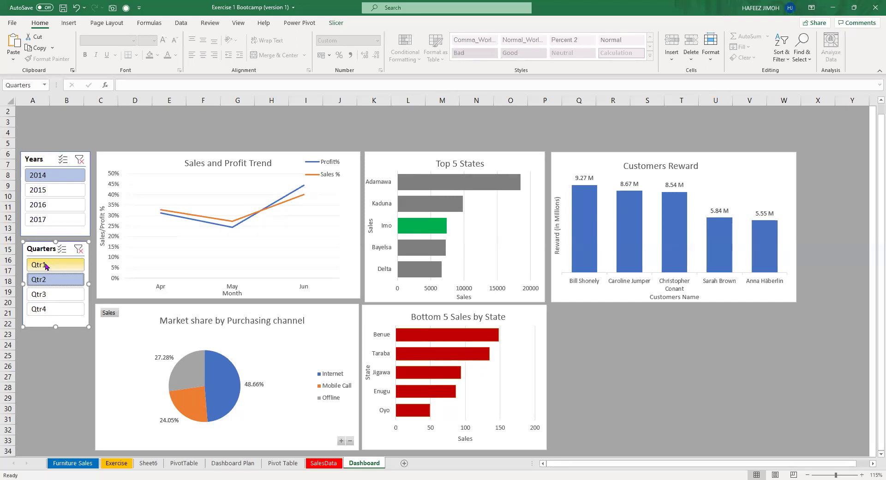
Filter to 2017 and cycle through the quarters, ending on Qtr3.
left_click(41, 210)
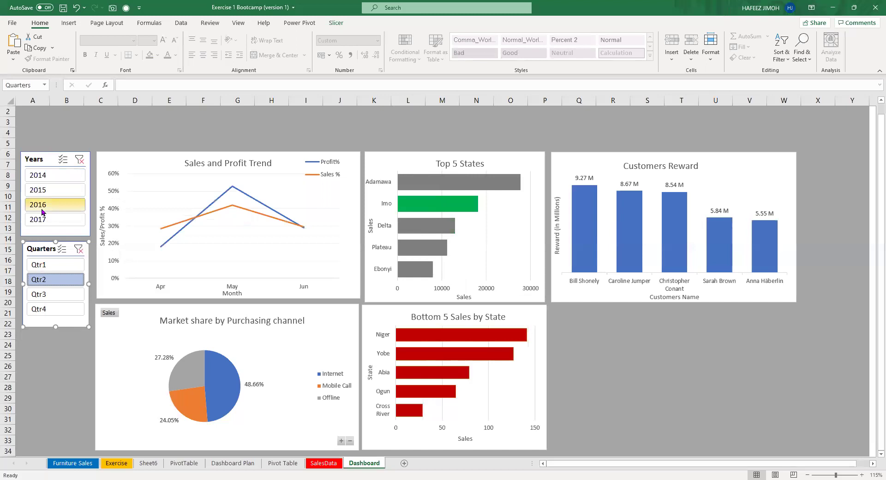
left_click(48, 219)
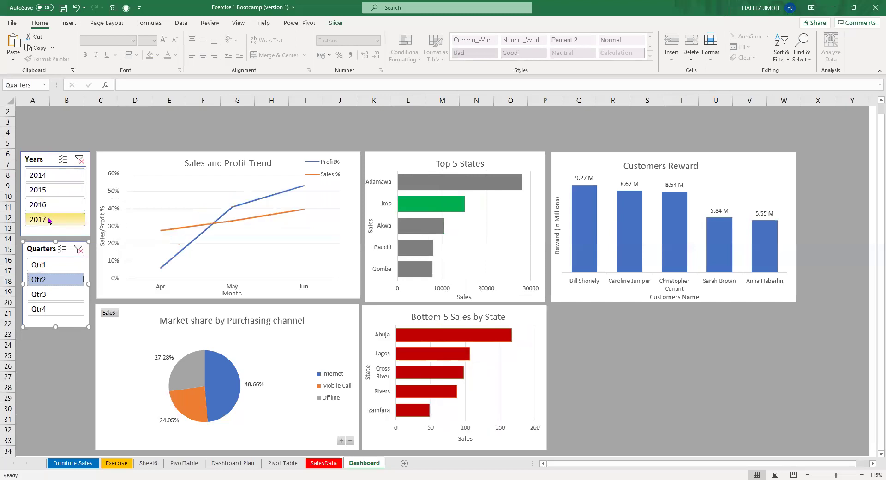
left_click(62, 266)
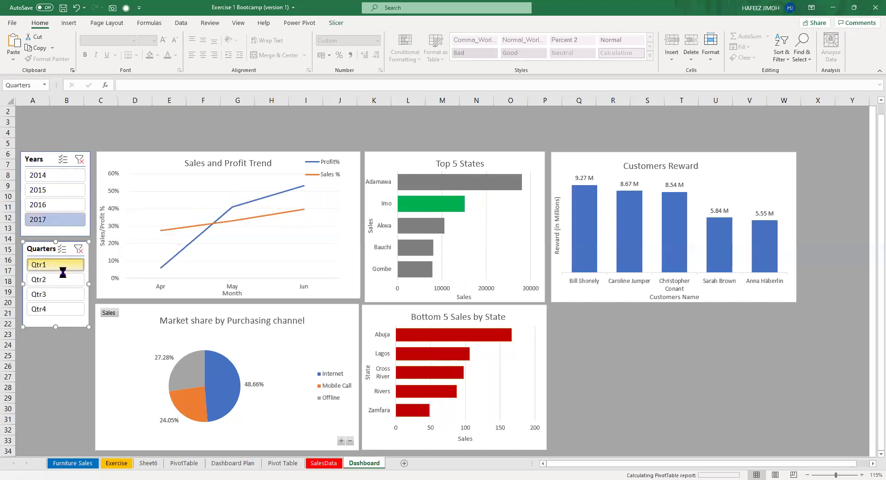
left_click(62, 295)
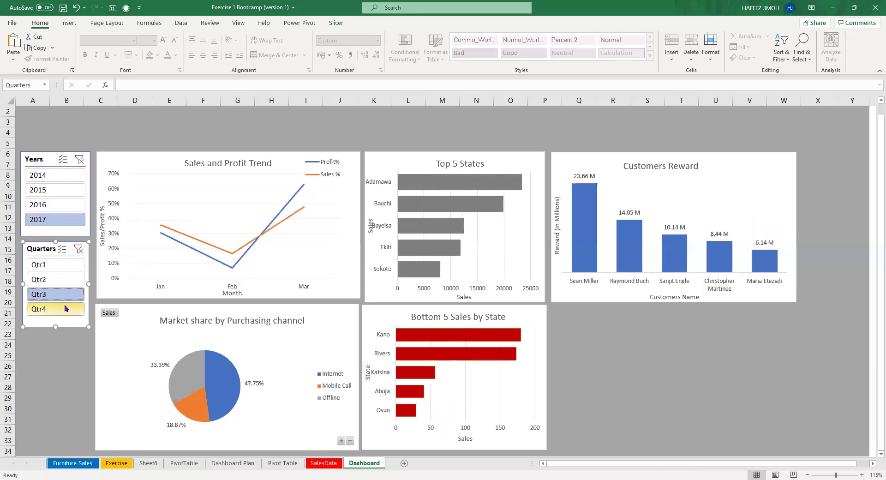
left_click(71, 279)
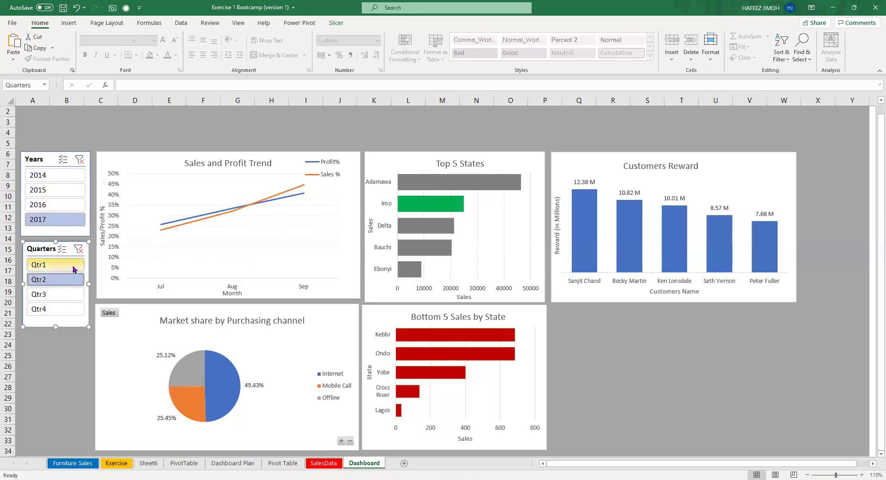
left_click(73, 269)
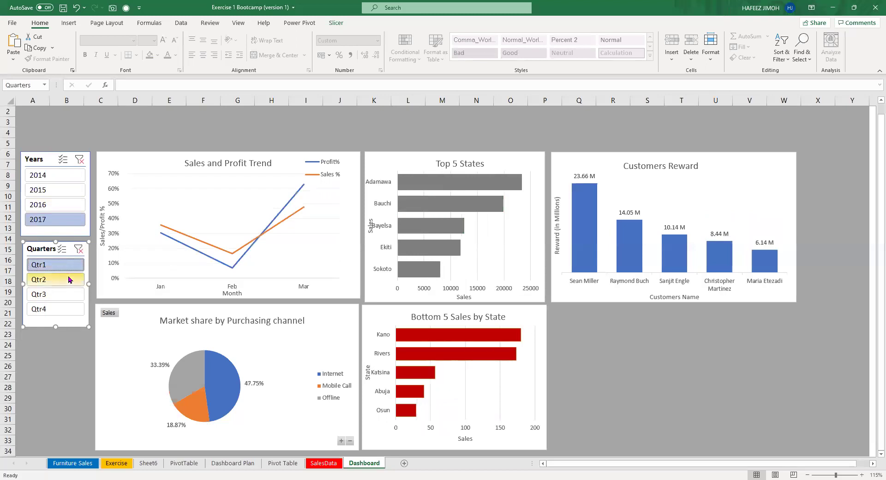
left_click(70, 281)
left_click(63, 296)
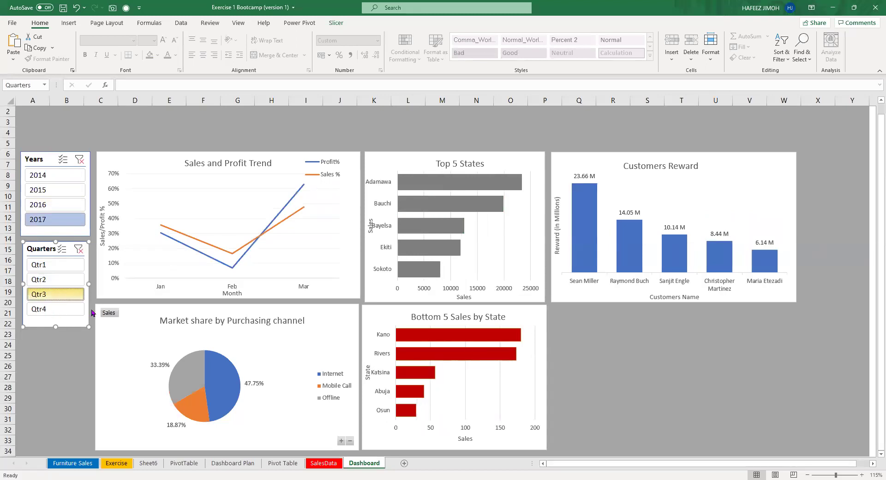
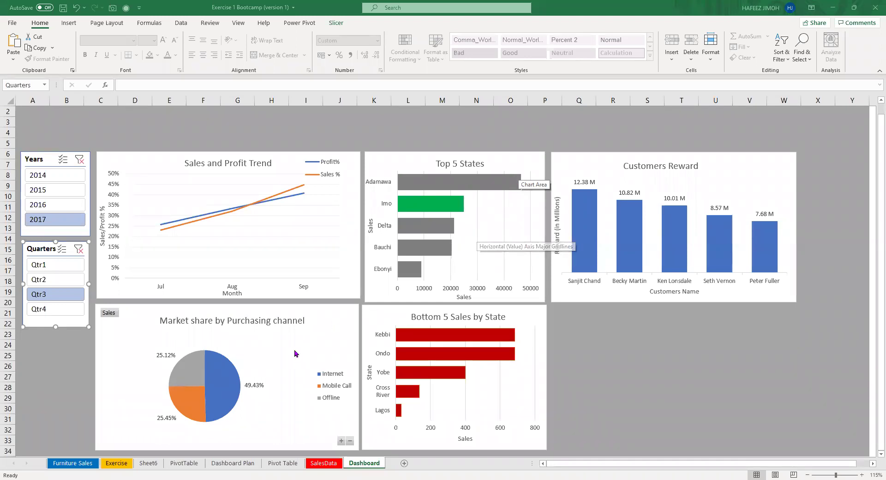
Nudge the Bottom 5 Sales by State chart slightly right, then view the Dashboard Plan sheet.
left_click(253, 377)
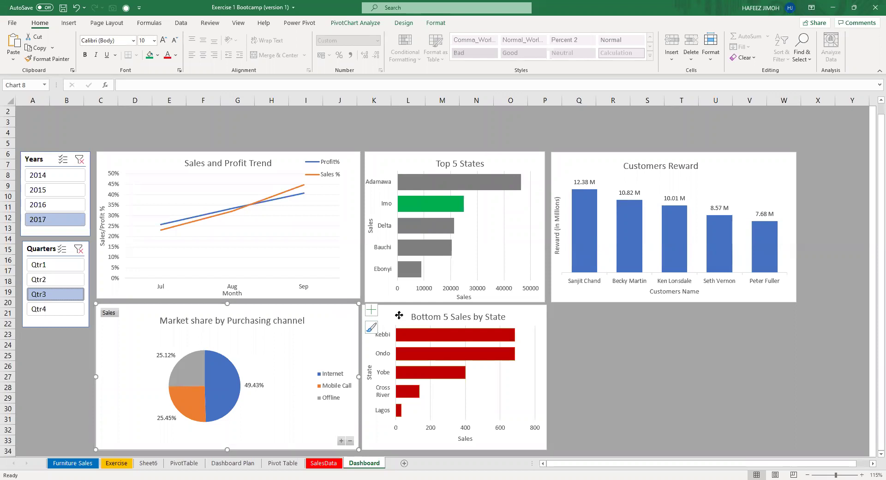
left_click_drag(399, 315, 401, 315)
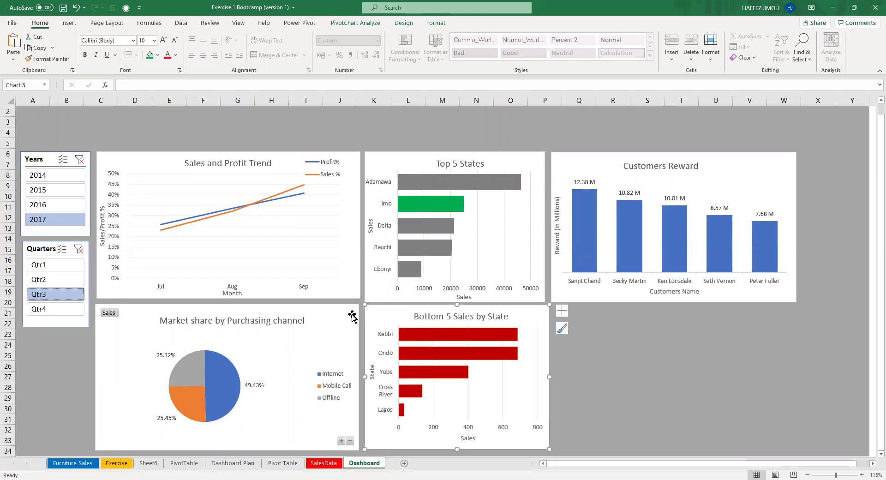
left_click(357, 310)
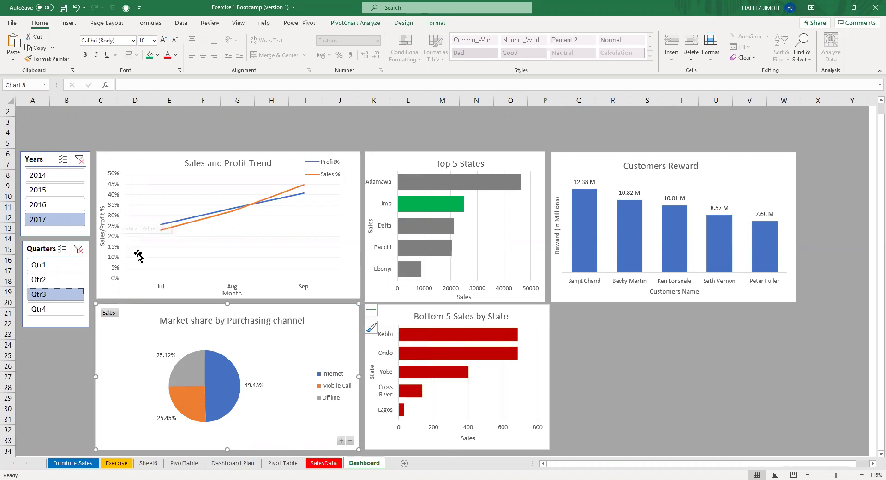
left_click(238, 464)
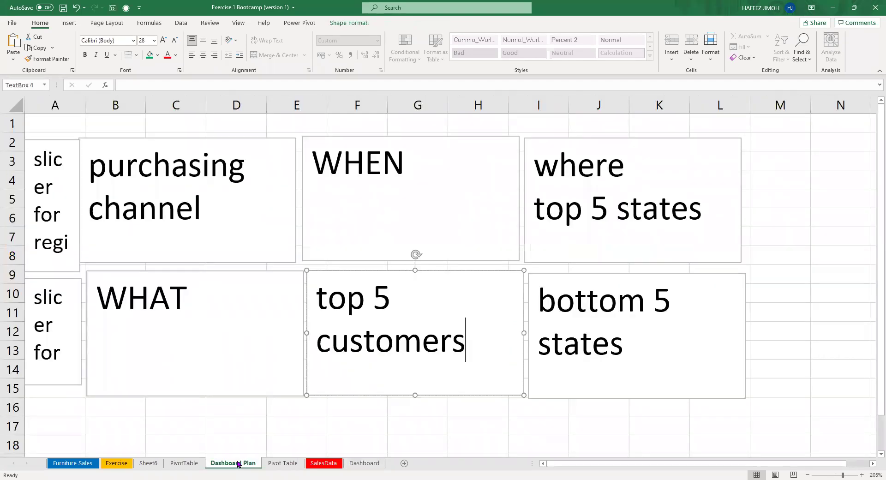
Move through the PivotTable and Dashboard Plan sheets to the SalesData table and scroll down it.
left_click(203, 463)
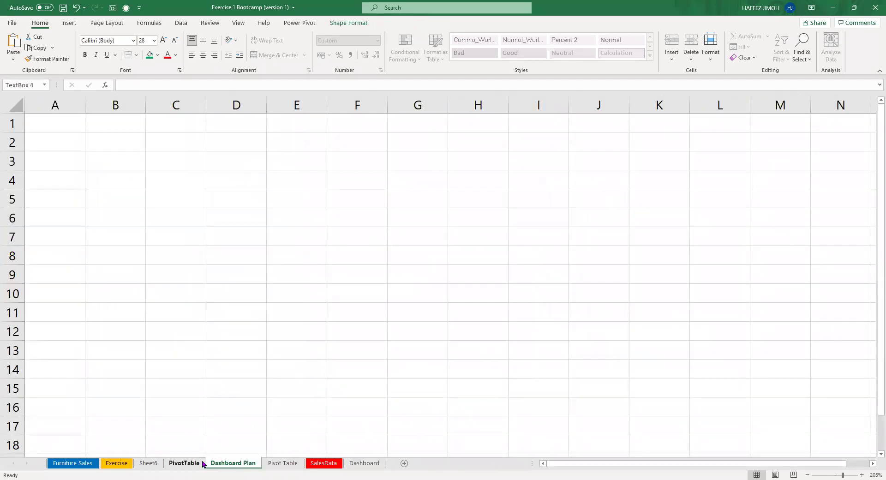
left_click(234, 464)
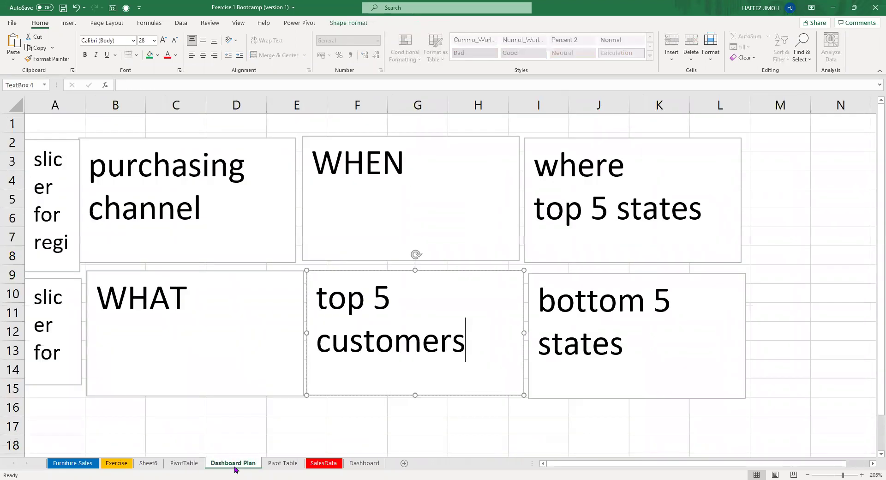
left_click(312, 464)
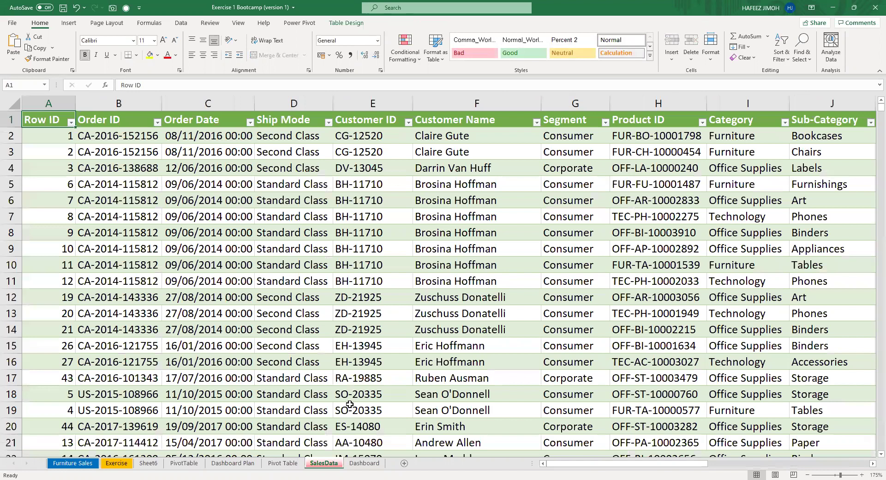
scroll(349, 405, "down", 7, "ctrl")
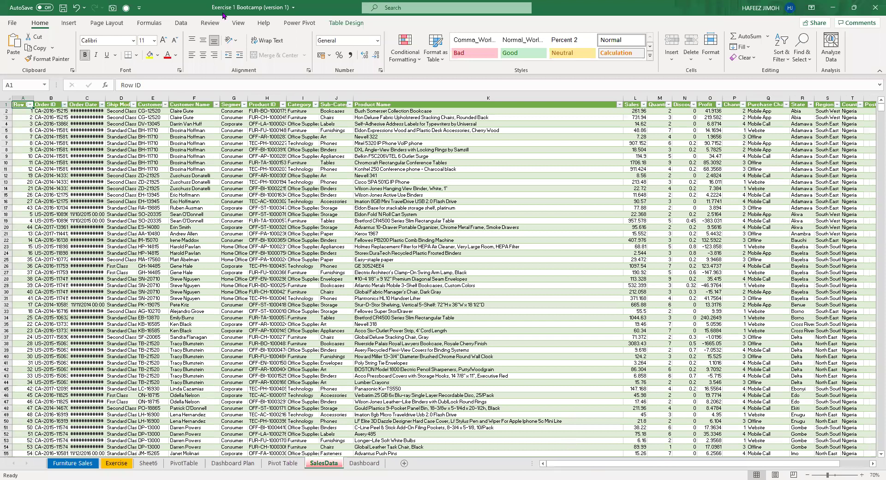
Switch to the Pivot Table sheet with Ctrl+PageUp.
key("ctrl+Page_Up")
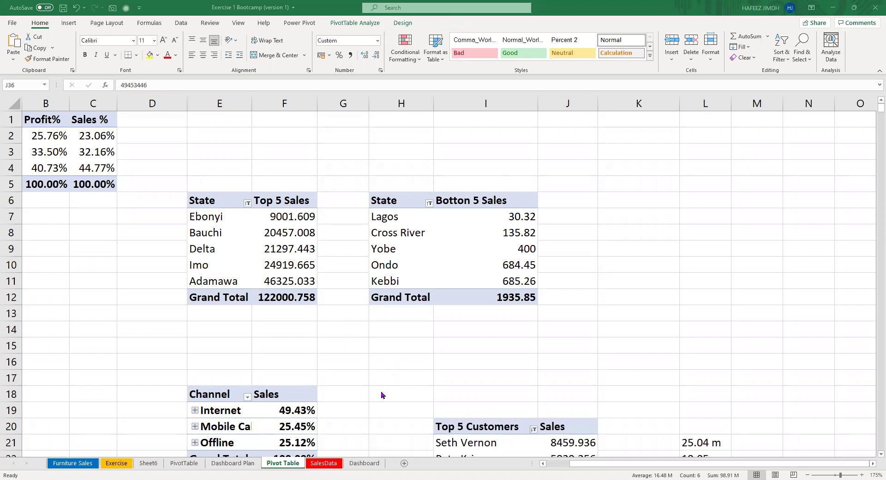
On the Dashboard, review the Years slicer's report connections and close them unchanged.
left_click(205, 225)
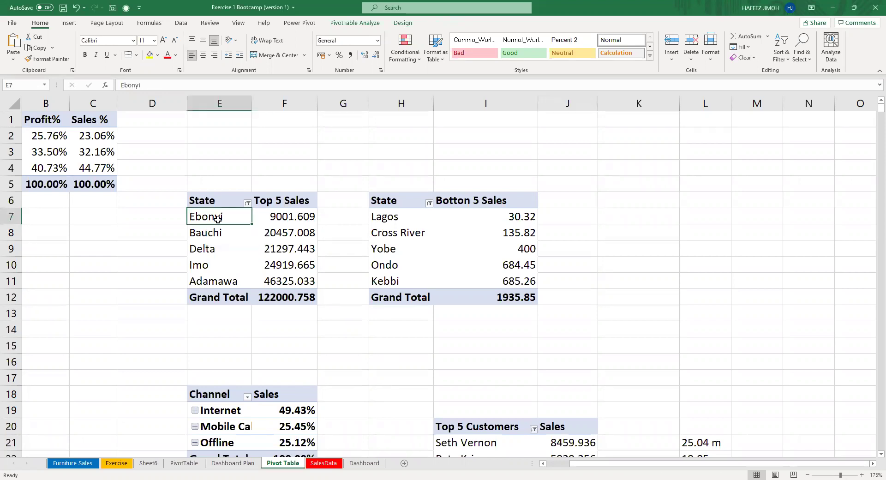
left_click(364, 463)
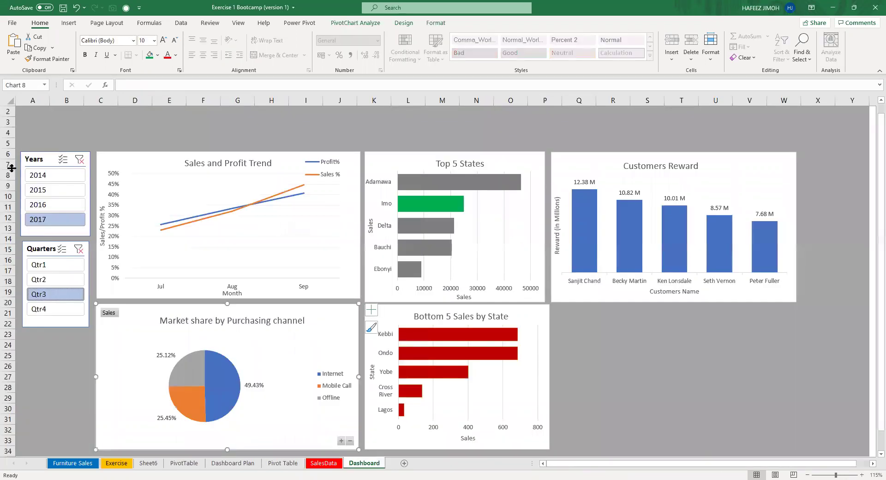
left_click(41, 162)
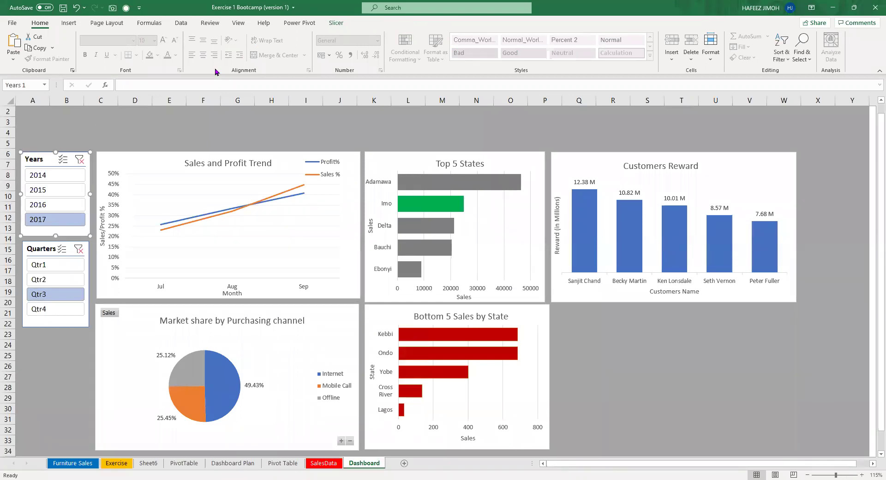
left_click(334, 21)
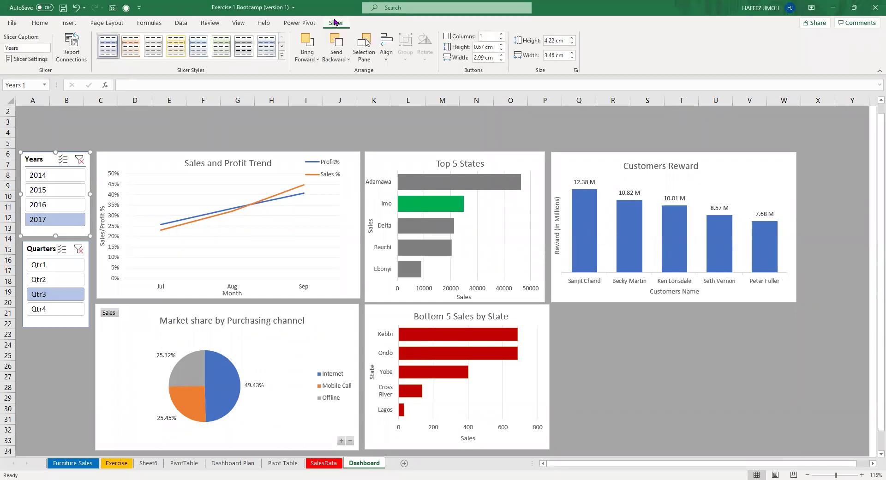
left_click(67, 56)
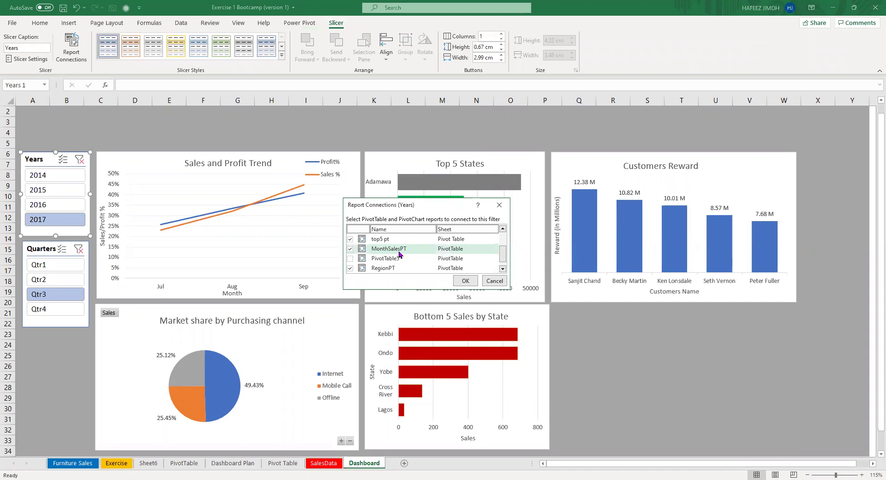
left_click(502, 210)
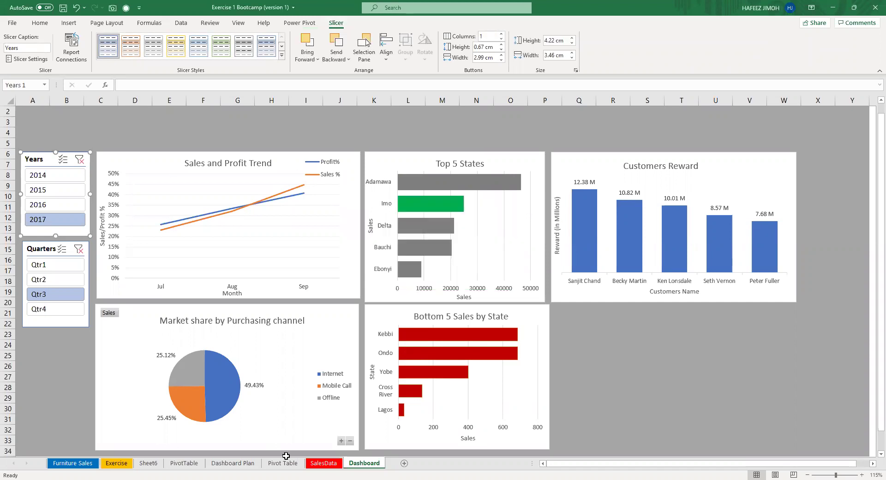
Glance at the Dashboard Plan, then recheck the Years slicer connections, leaving them unchanged.
left_click(257, 463)
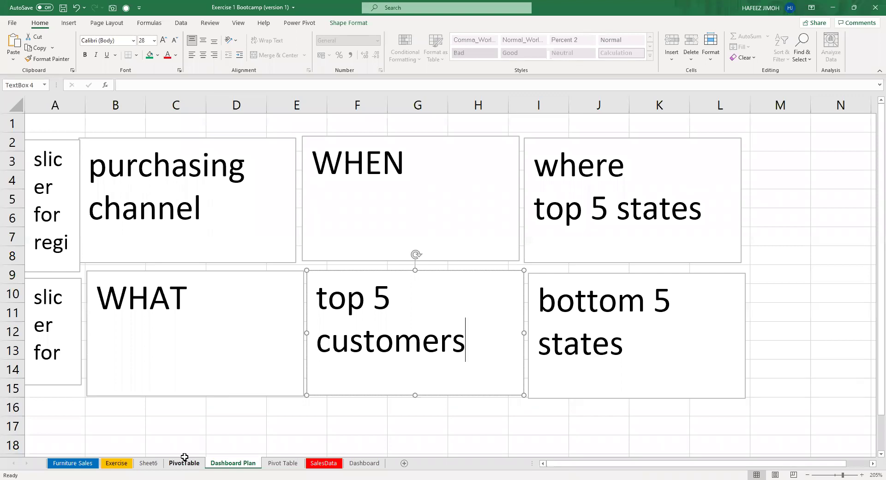
left_click(351, 463)
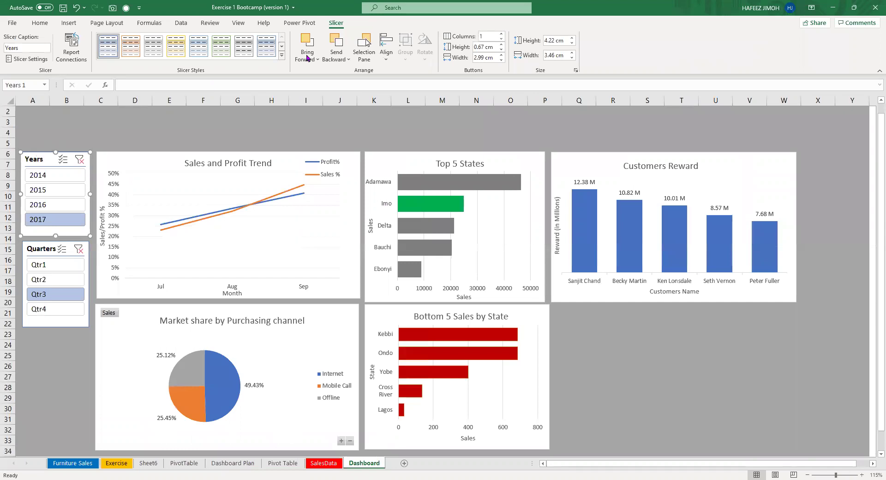
left_click(85, 54)
scroll(434, 256, "down", 3)
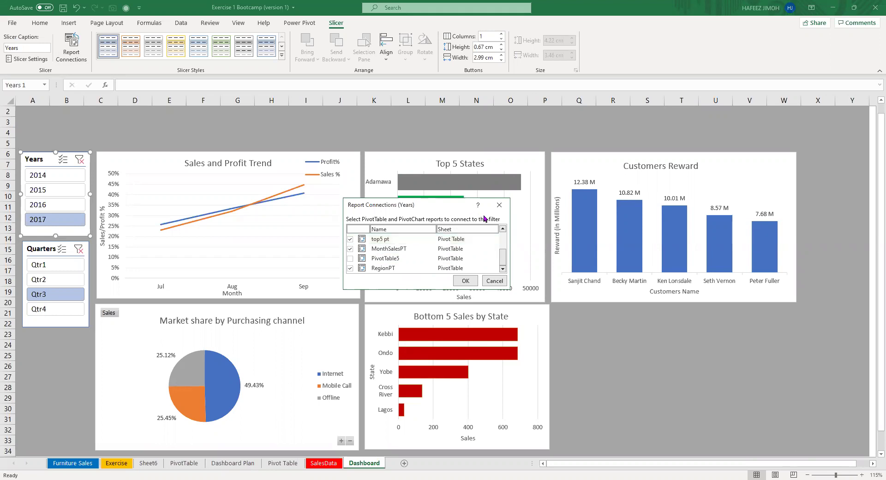
left_click(497, 205)
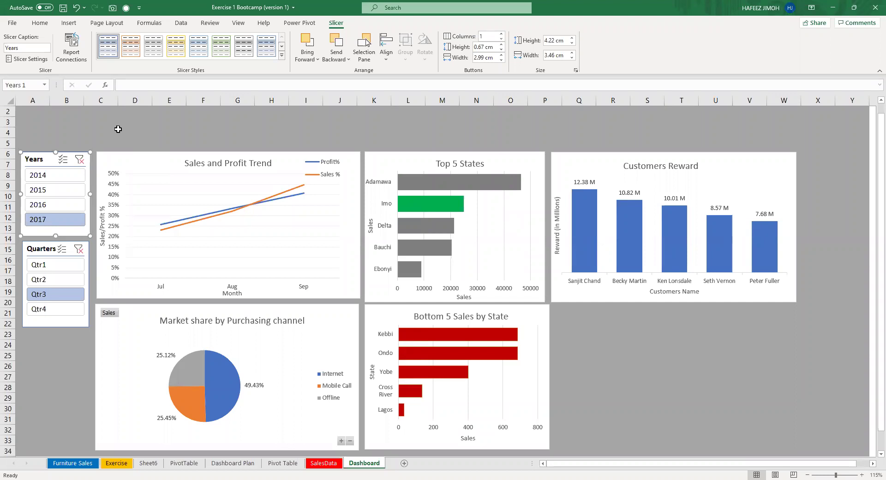
Draw a rectangle above the trend chart labelled GRAND TOTAL SALES and place a duplicate beside it.
left_click(70, 23)
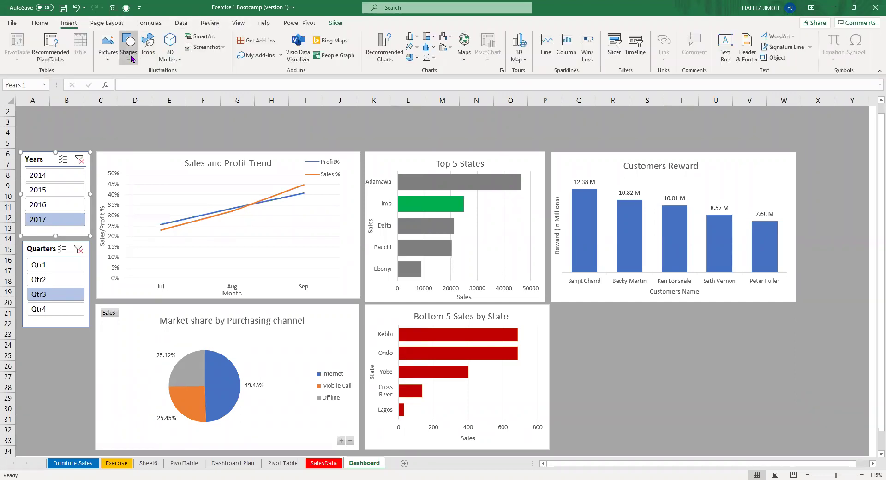
left_click(155, 87)
left_click_drag(99, 129, 212, 150)
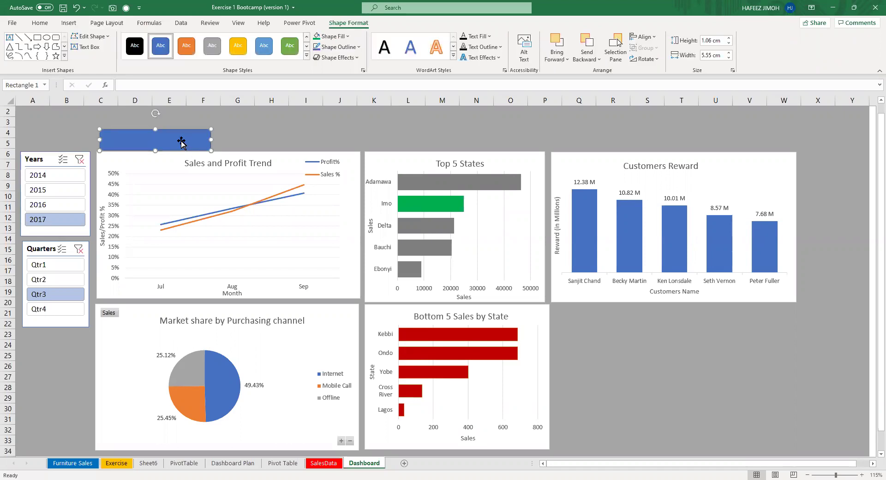
type("G")
type("RAND ")
type("SOT")
type("AL SALE")
type("S")
key("Escape")
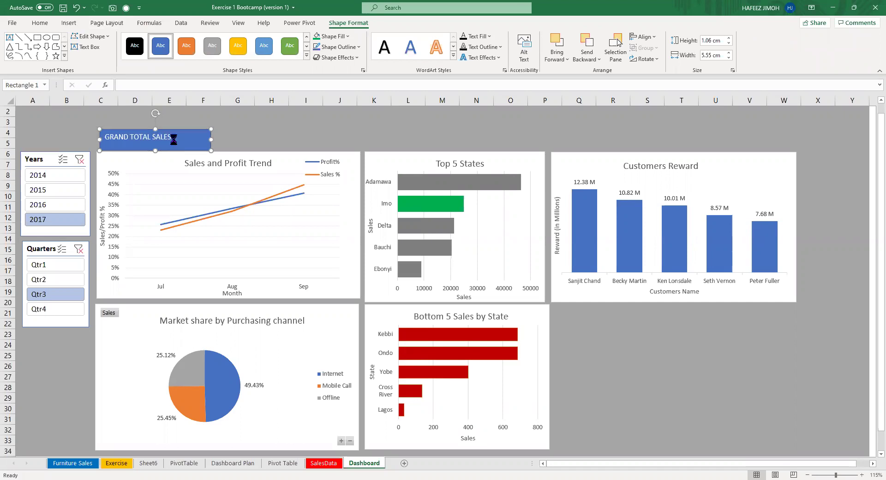
key("ctrl+d")
left_click_drag(216, 141, 331, 140)
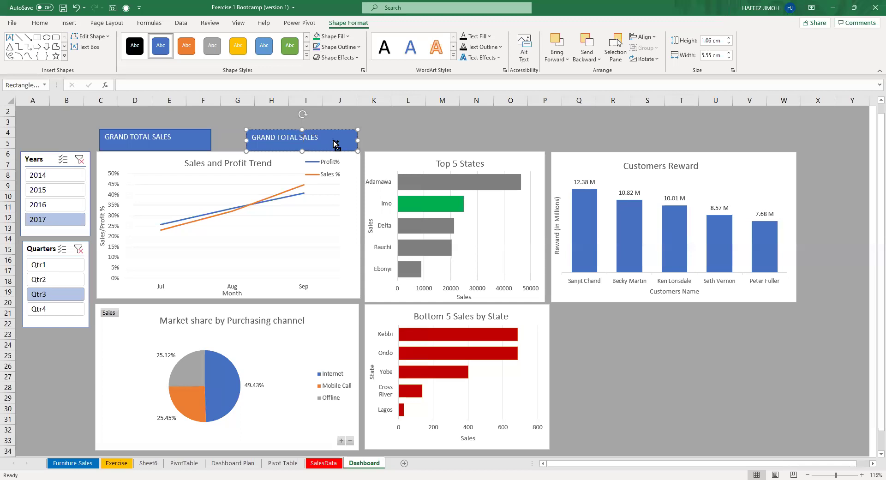
Paste a third total card above Top 5 States and relabel it toward GRAND TOTAL DISCOUNT.
left_click(334, 142)
left_click(405, 139)
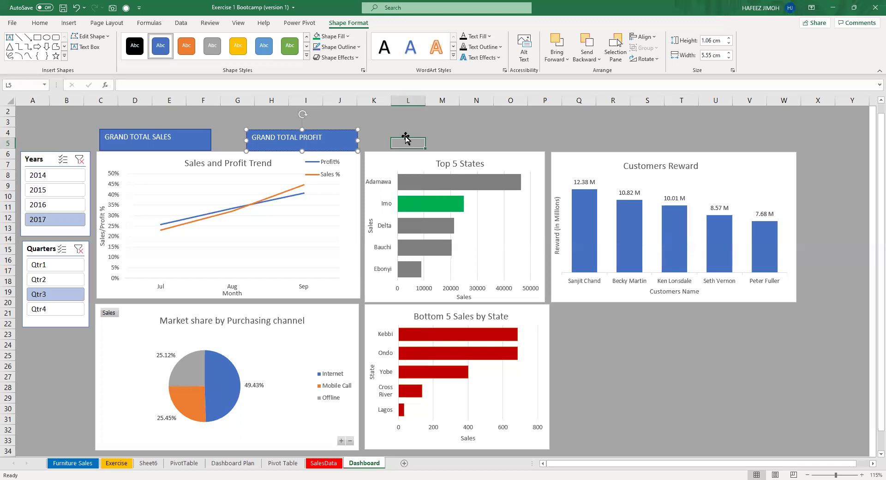
key("ctrl+v")
left_click_drag(432, 137, 409, 128)
double_click(418, 136)
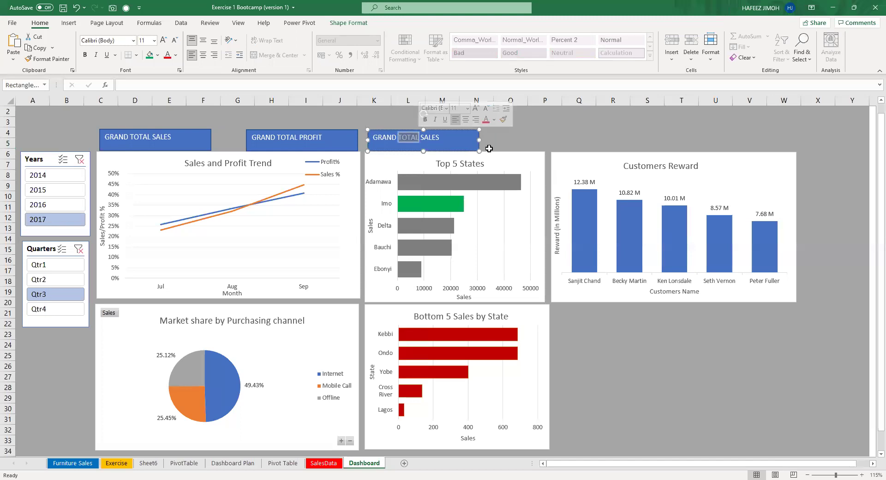
key("Escape")
key("ctrl+BackSpace")
type("DISCOUNT")
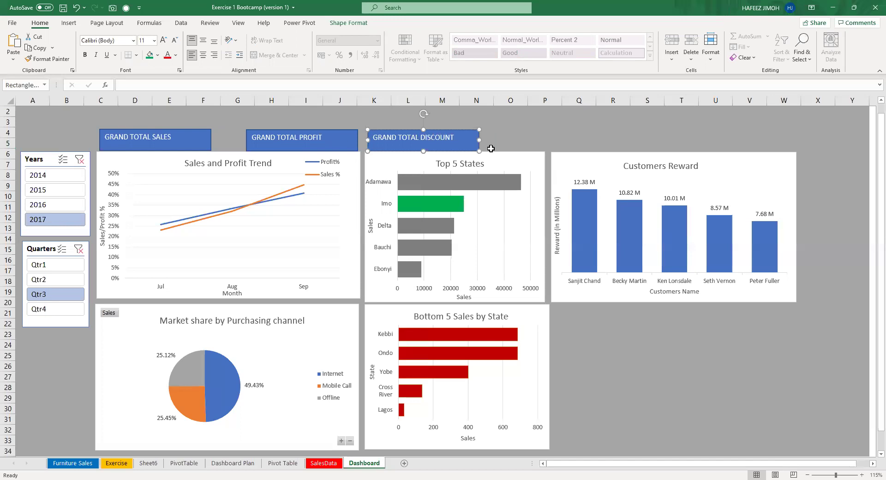
Paste a fourth total card at O5, align and label it, then delete it.
left_click(519, 140)
key("ctrl+v")
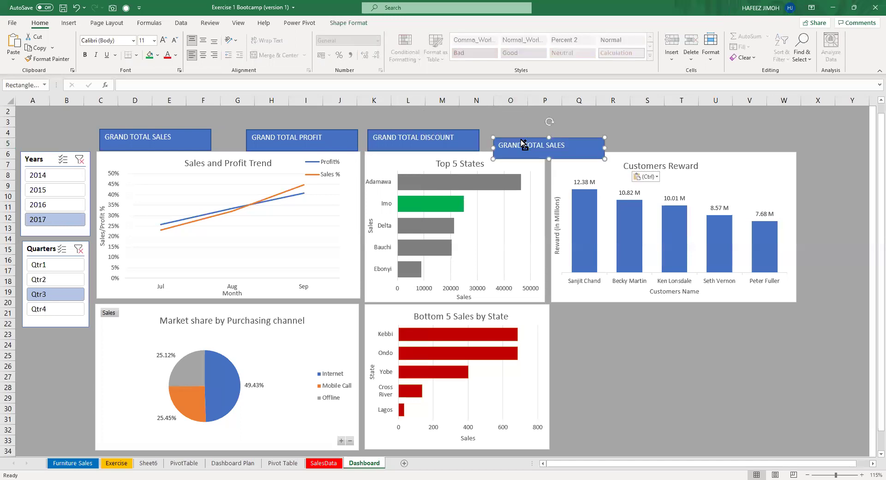
left_click_drag(530, 131, 529, 129)
left_click(526, 145)
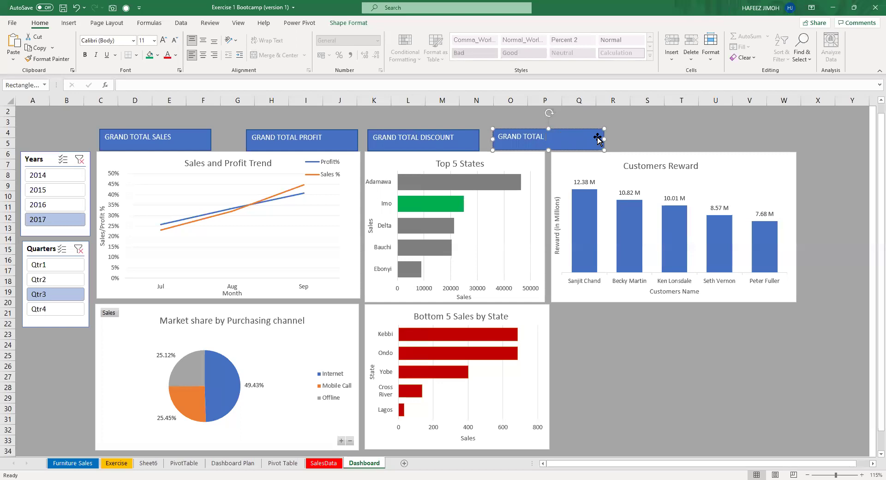
type("SNNSA")
key("Delete")
Delete the GRAND TOTAL PROFIT and GRAND TOTAL SALES cards from the dashboard.
left_click(450, 138)
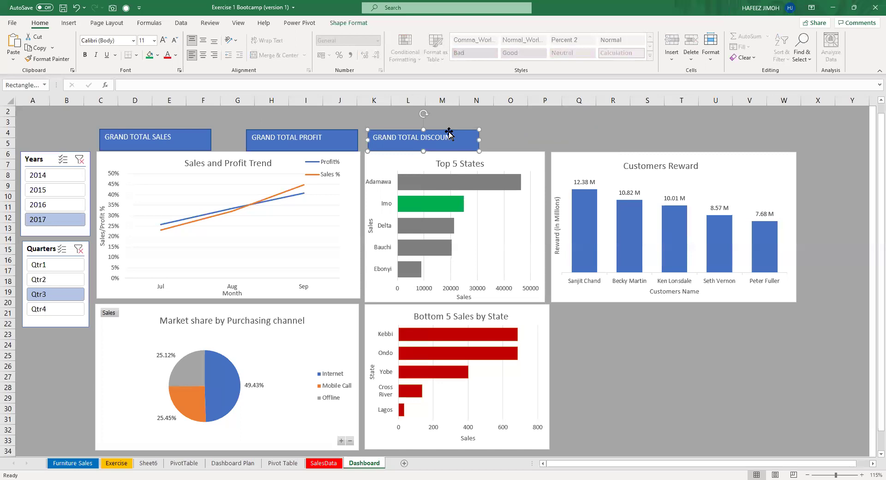
left_click(348, 138)
key("Delete")
left_click(190, 137)
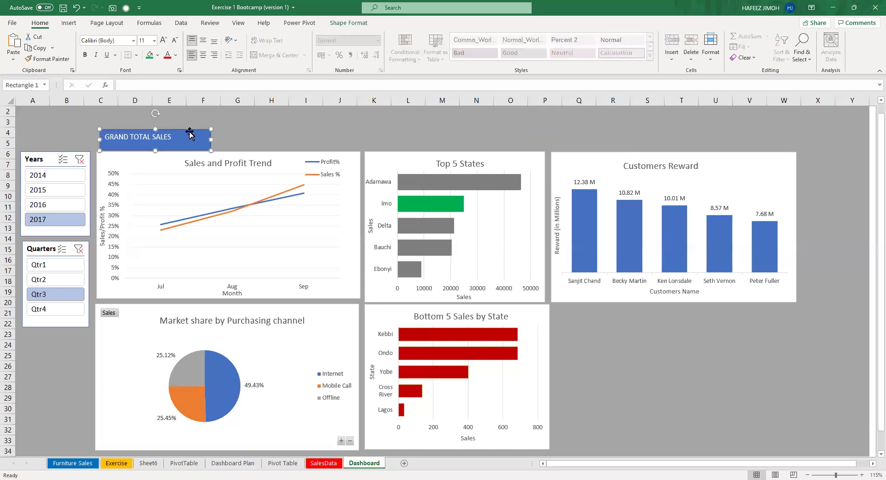
key("Delete")
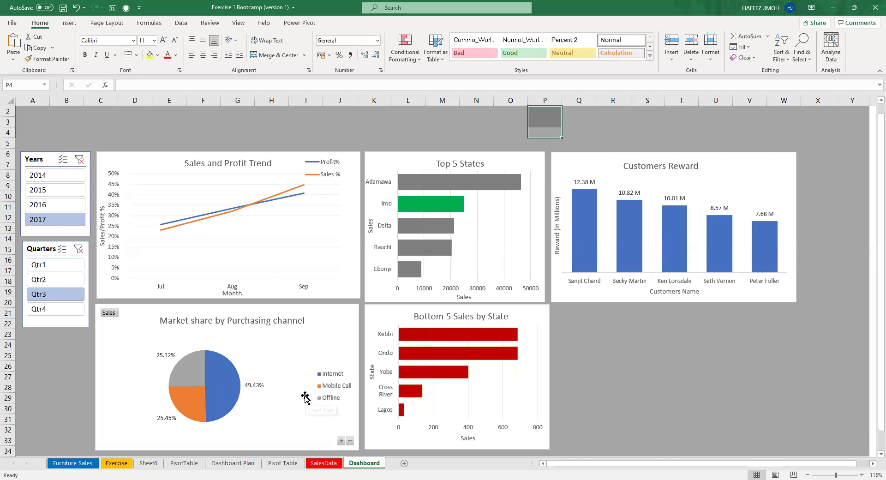
left_click(294, 463)
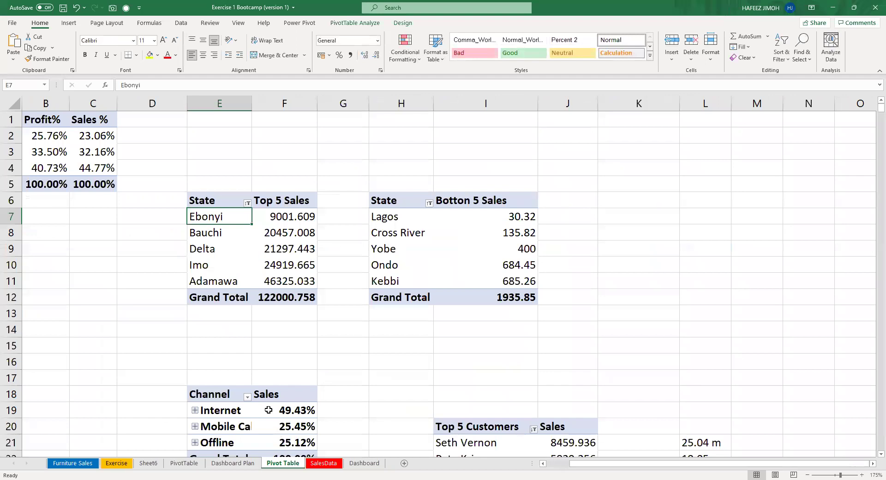
Clear the Years and Quarters slicer filters on the Dashboard so all periods are included.
left_click(184, 462)
scroll(145, 260, "up", 3)
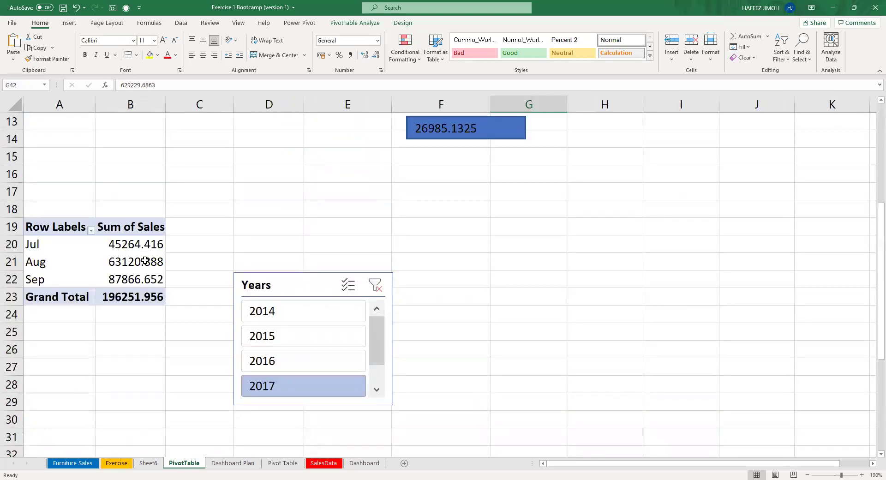
scroll(144, 261, "up", 4)
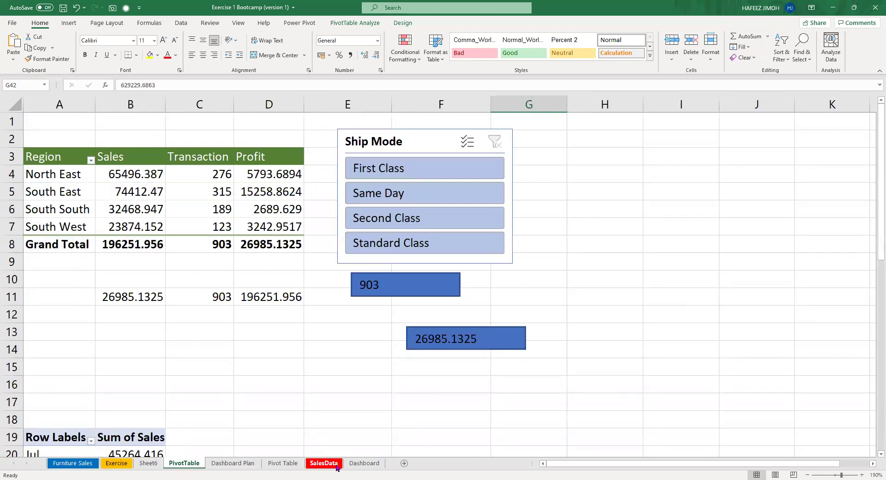
left_click(350, 464)
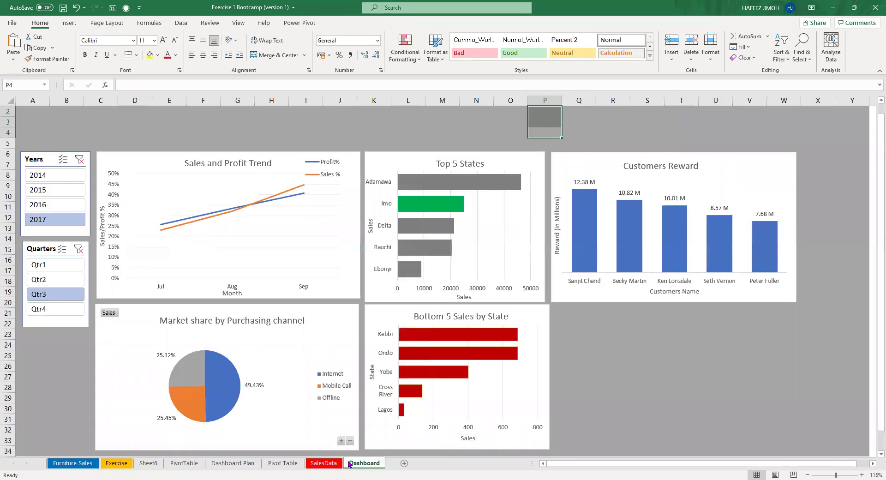
left_click(79, 159)
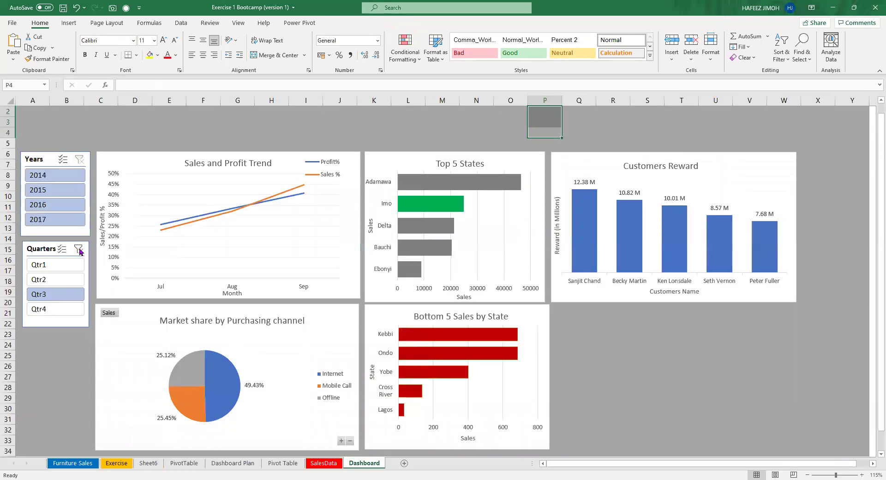
left_click(79, 248)
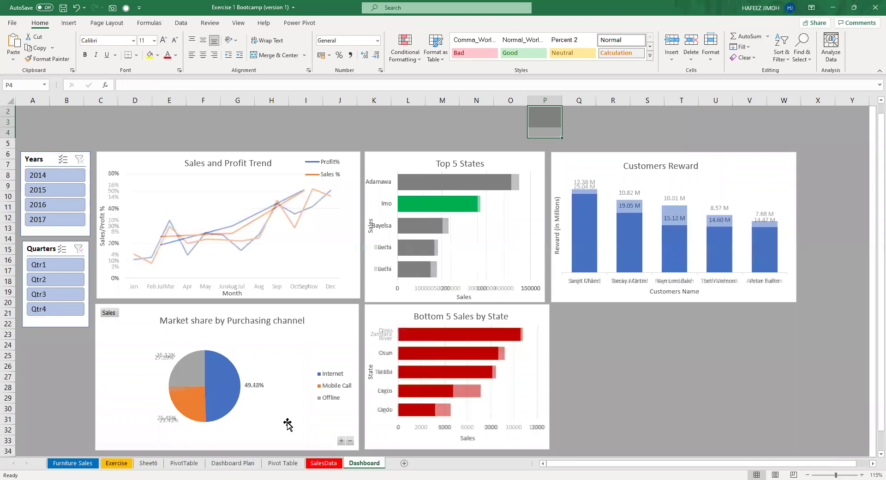
Check the Pivot Table, Dashboard and SalesData sheets, ending on Pivot Table cell F2.
left_click(283, 463)
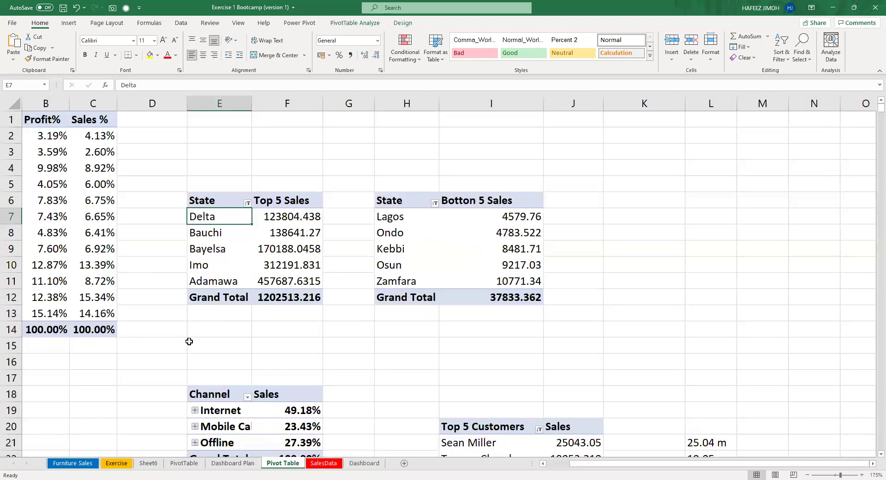
scroll(194, 339, "down", 2)
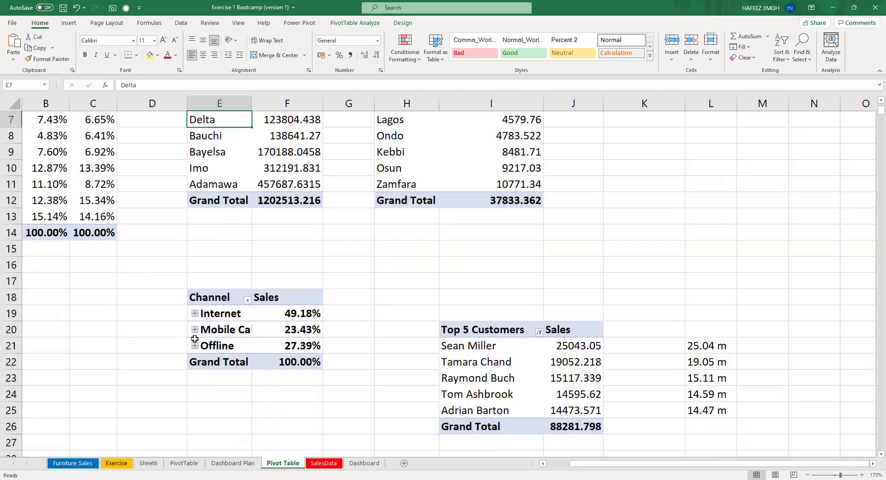
scroll(195, 339, "up", 2)
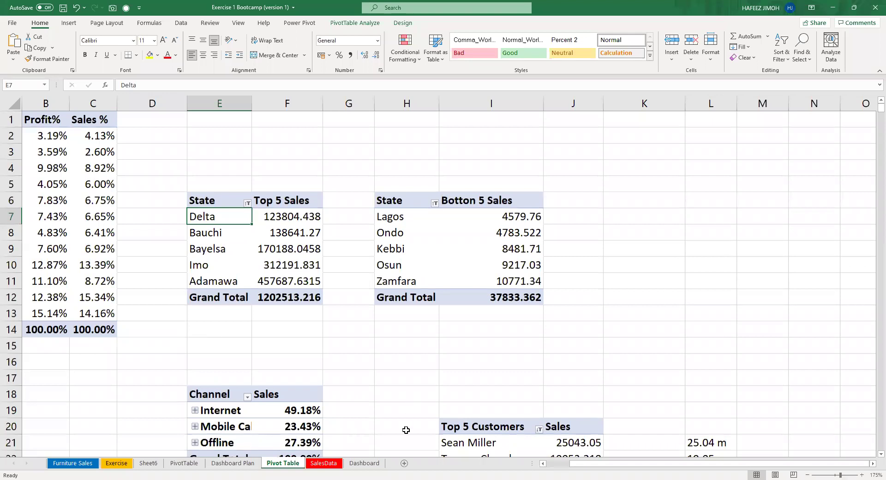
left_click(375, 468)
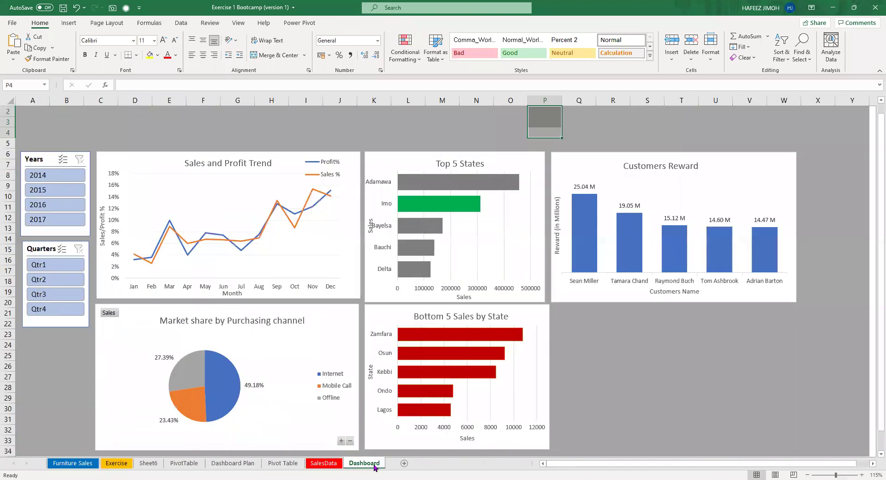
left_click(319, 465)
left_click(289, 466)
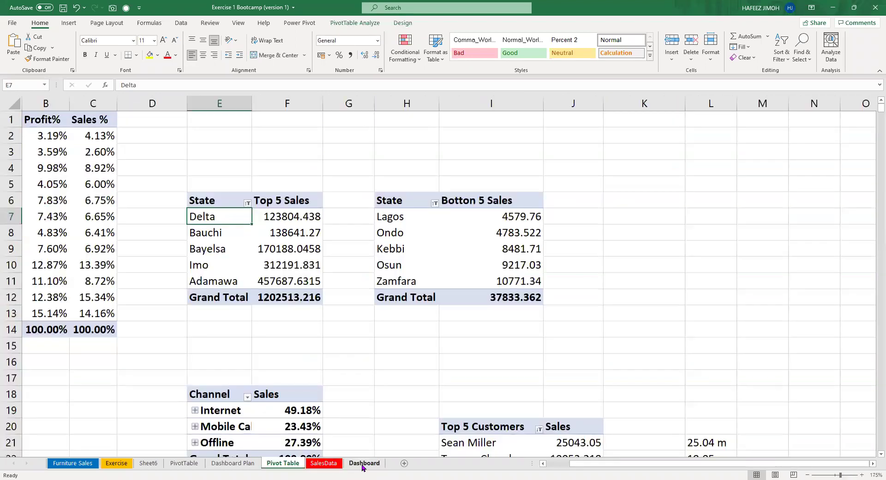
left_click(362, 467)
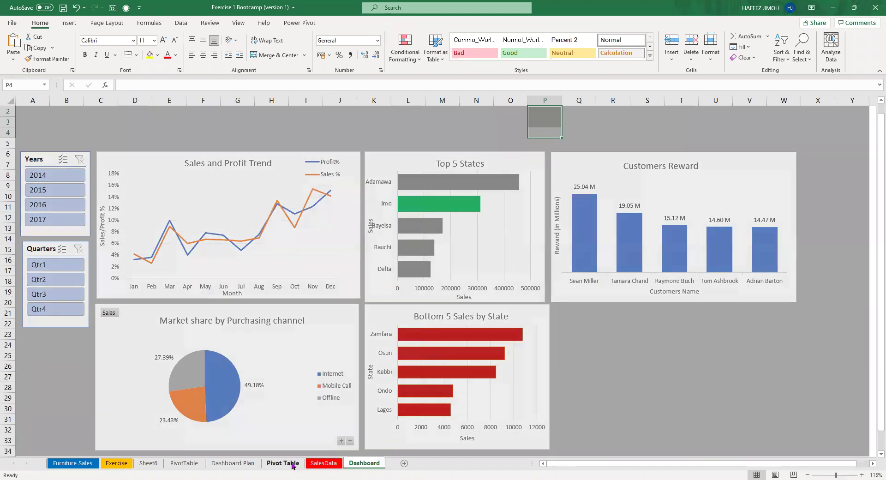
left_click(292, 466)
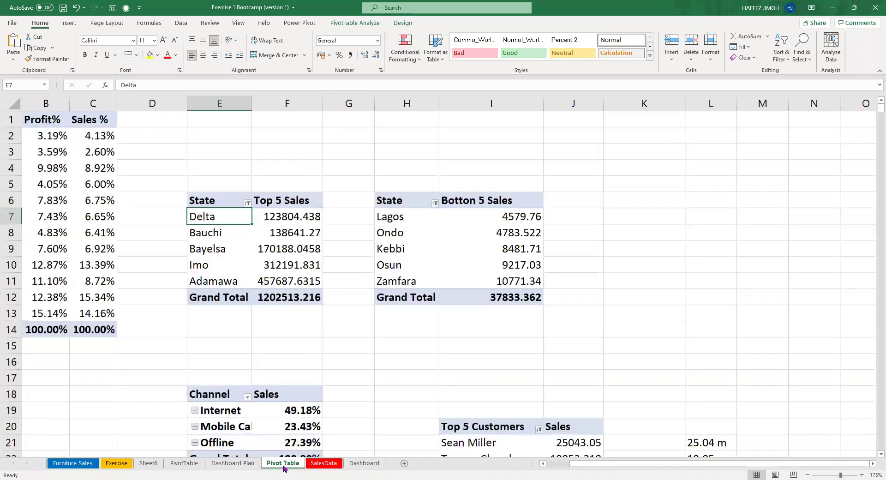
left_click(298, 137)
type("totsl")
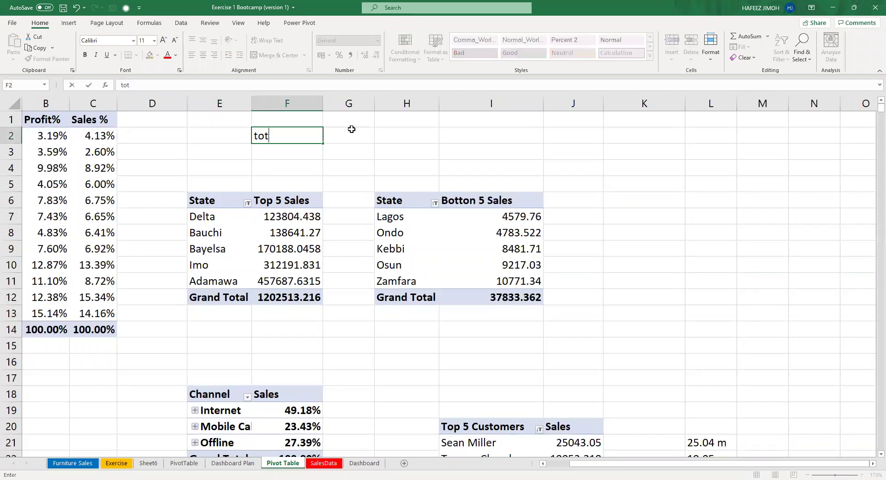
key("BackSpace")
key("BackSpace")
type("al sales")
left_click(351, 130)
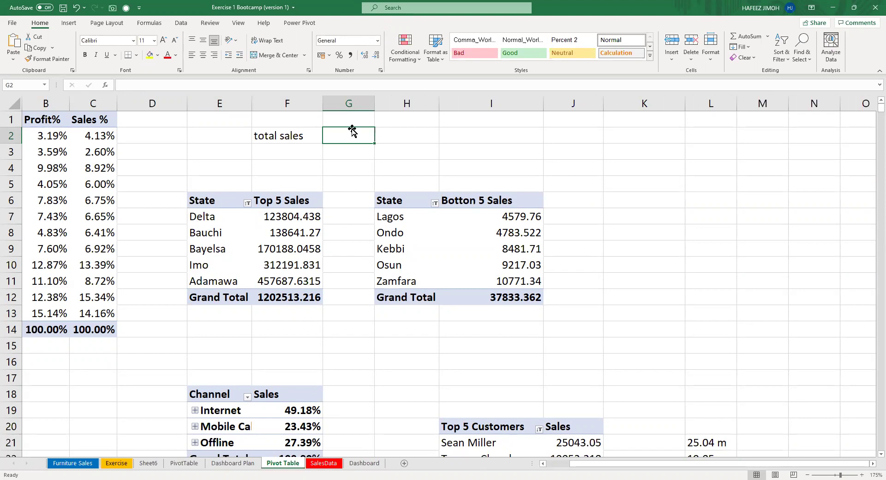
type("=")
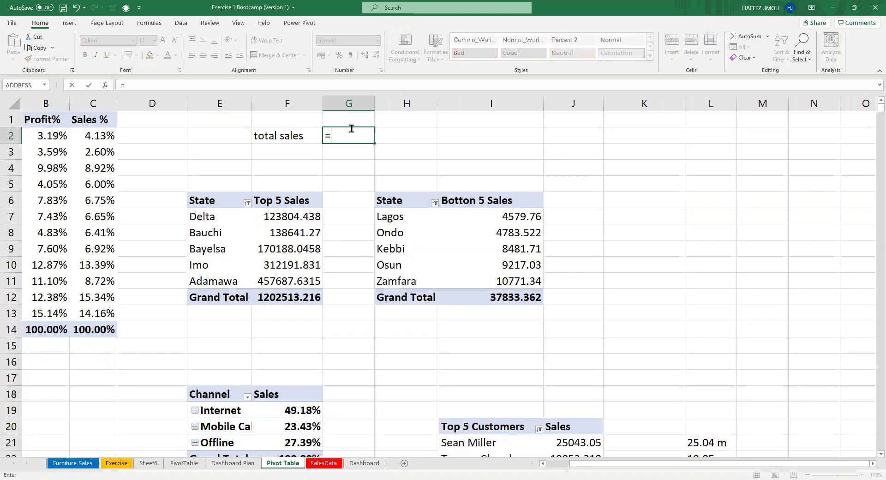
type("SUM(")
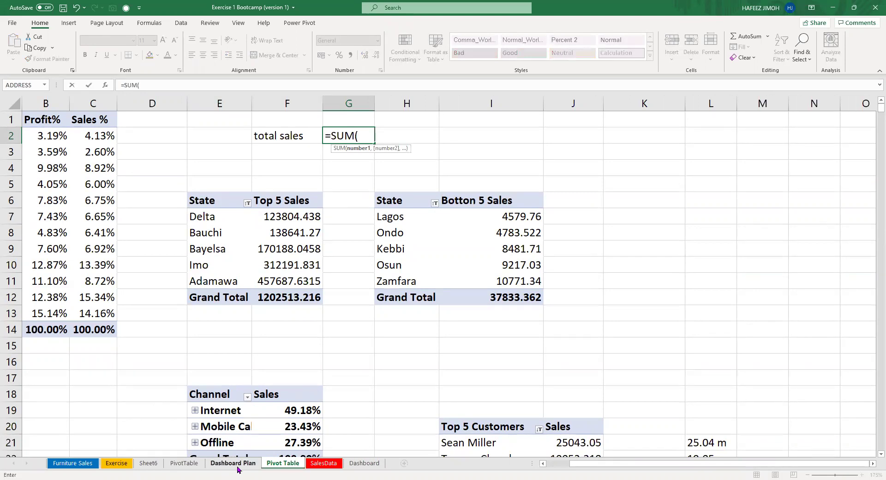
left_click(324, 463)
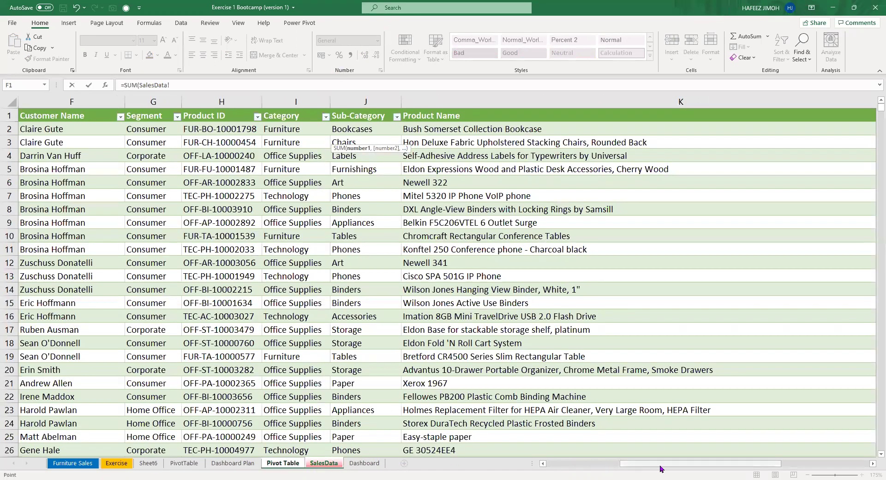
left_click_drag(660, 468, 364, 466)
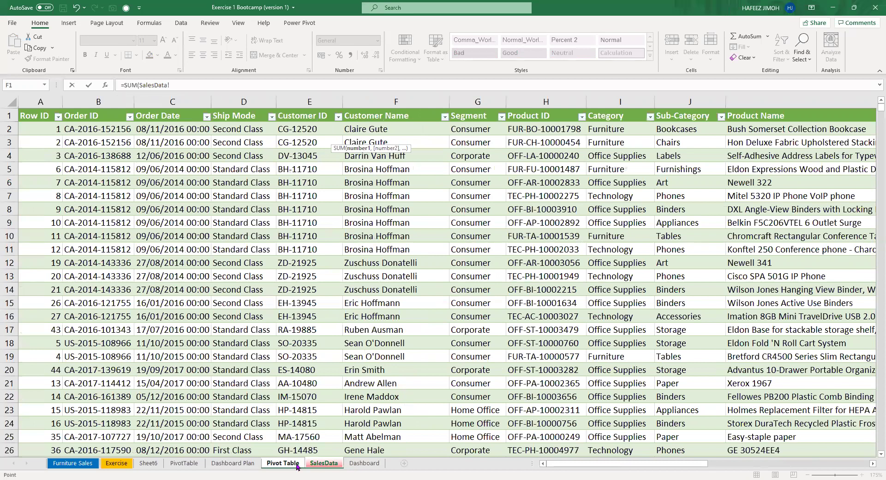
left_click(297, 463)
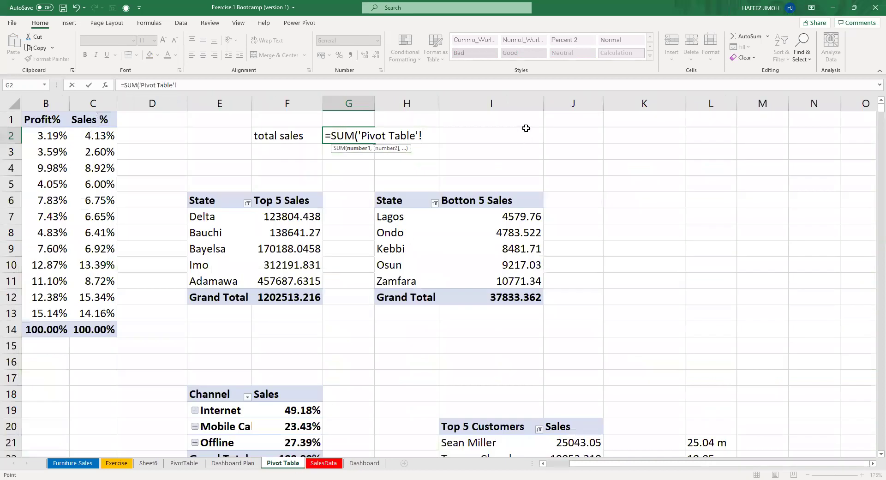
key("BackSpace")
key("Escape")
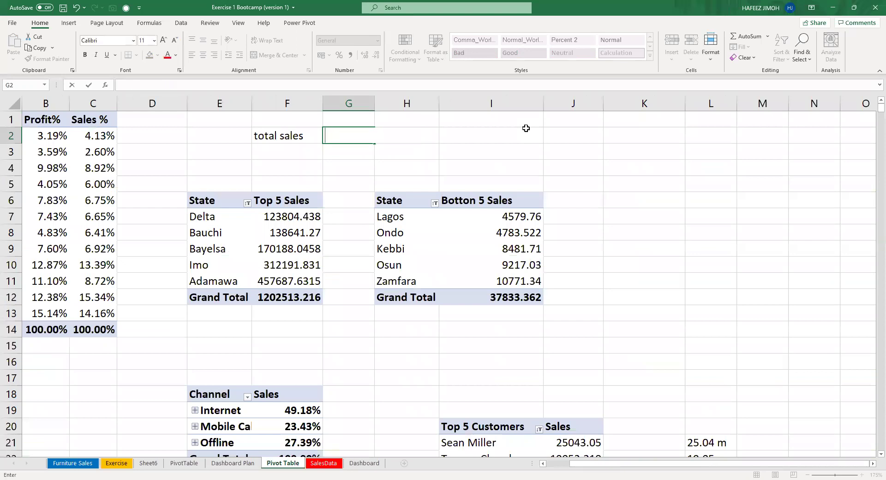
key("Left")
key("Delete")
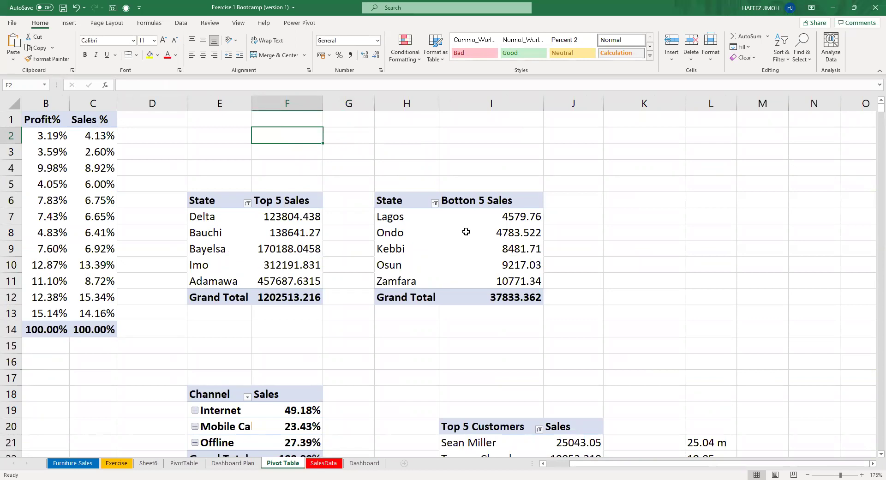
scroll(371, 356, "down", 3)
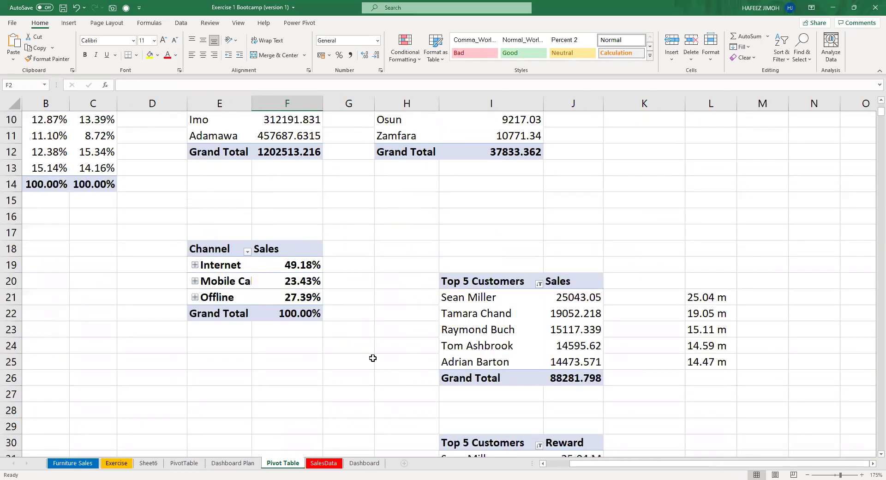
scroll(372, 358, "down", 4)
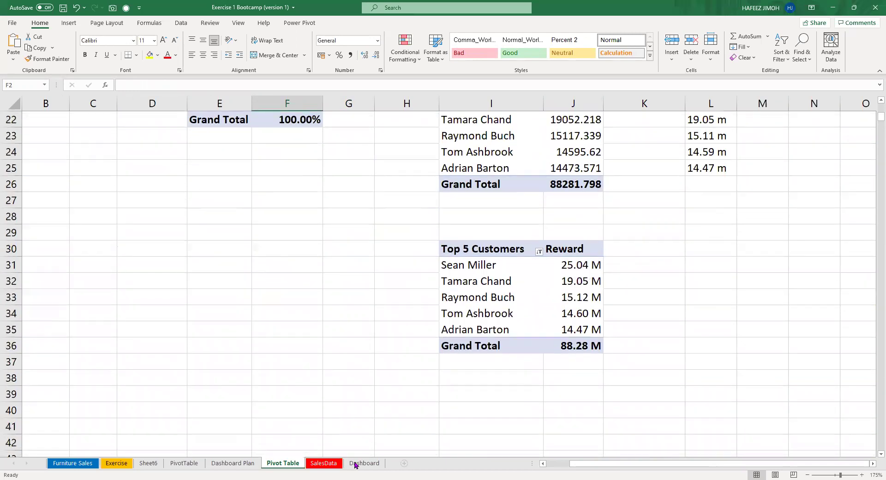
left_click(364, 463)
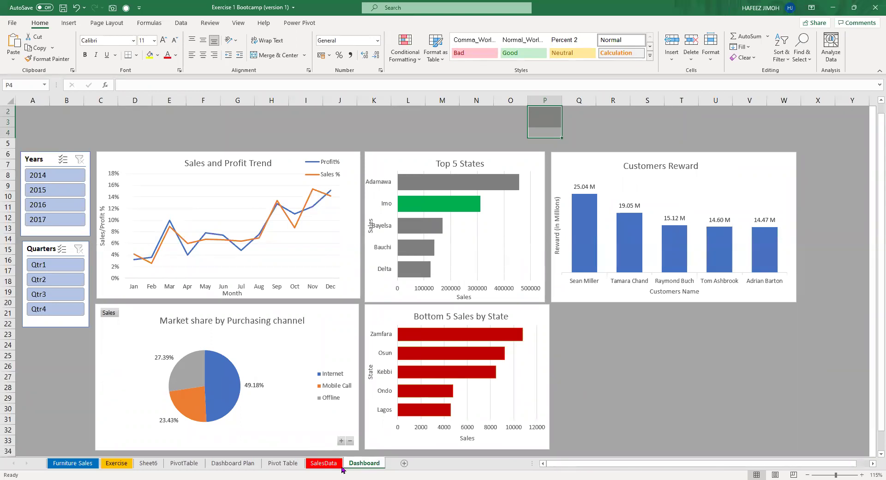
left_click(318, 466)
left_click(299, 465)
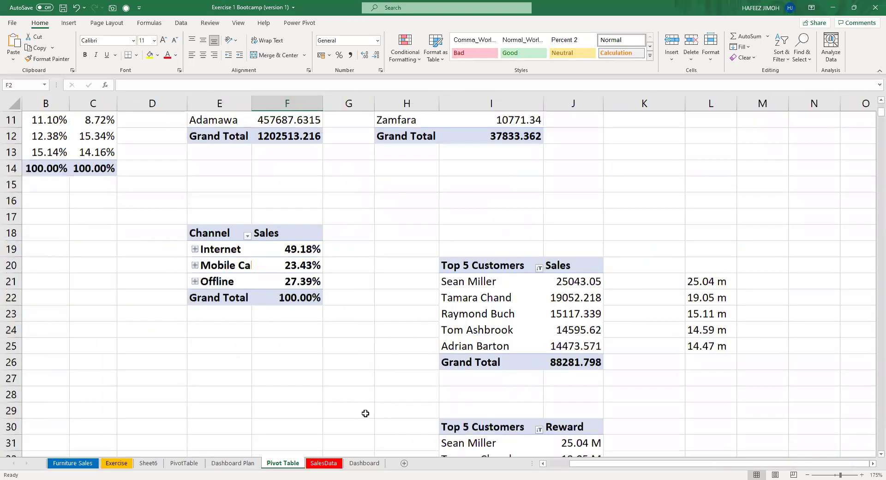
scroll(365, 413, "up", 2)
left_click_drag(220, 298, 298, 369)
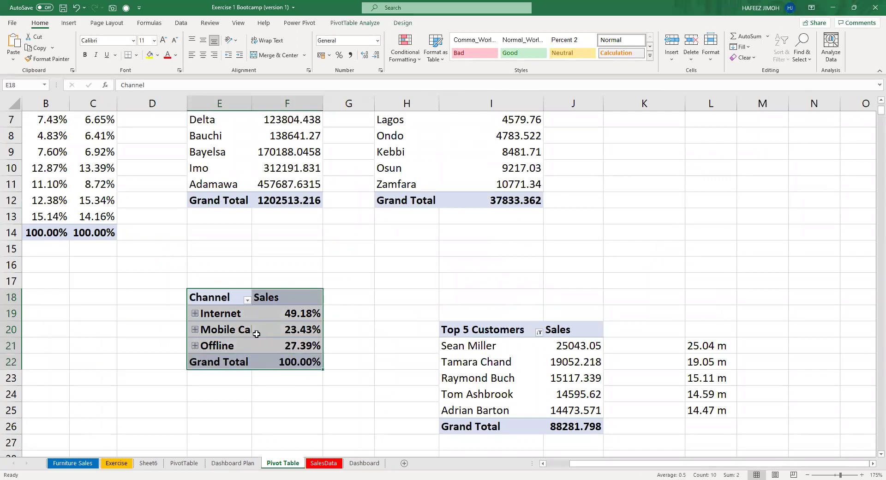
left_click(272, 330)
Copy the Channel pivot to B17 and show its values with No Calculation instead of percentages.
left_click_drag(217, 298, 285, 354)
key("ctrl+c")
left_click(47, 290)
key("ctrl+v")
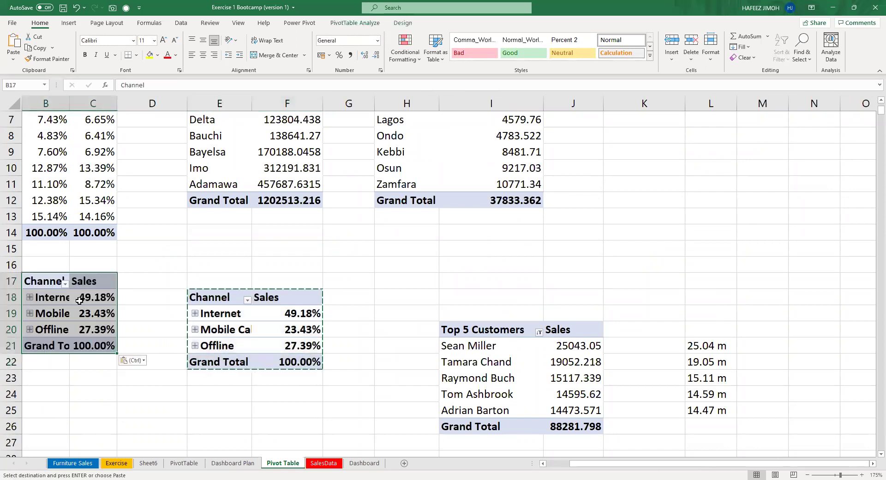
left_click(89, 311)
left_click(92, 308)
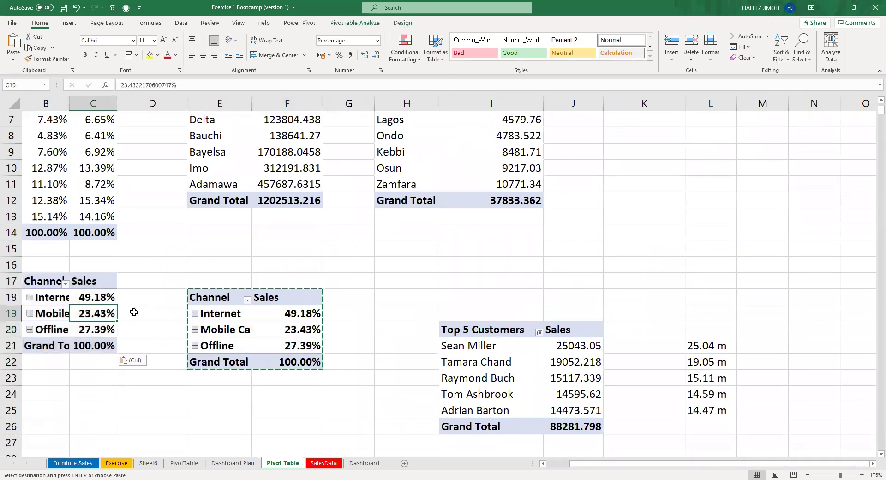
right_click(91, 309)
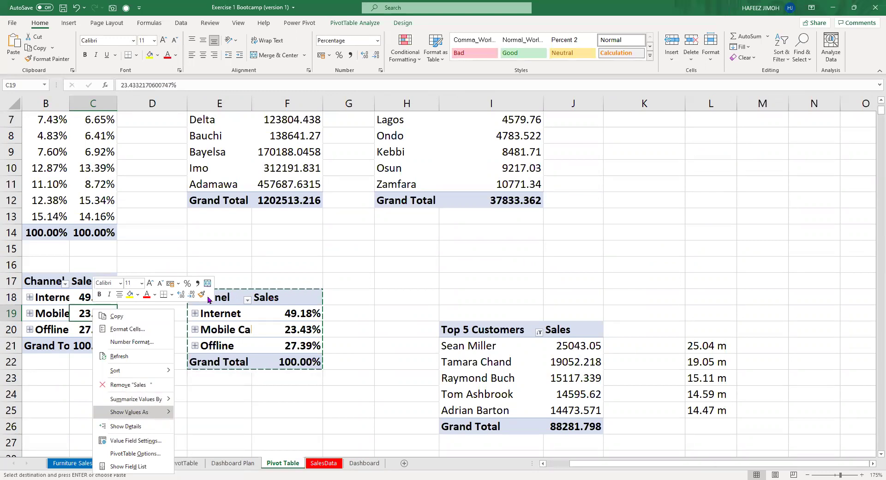
mouse_move(134, 412)
left_click(213, 275)
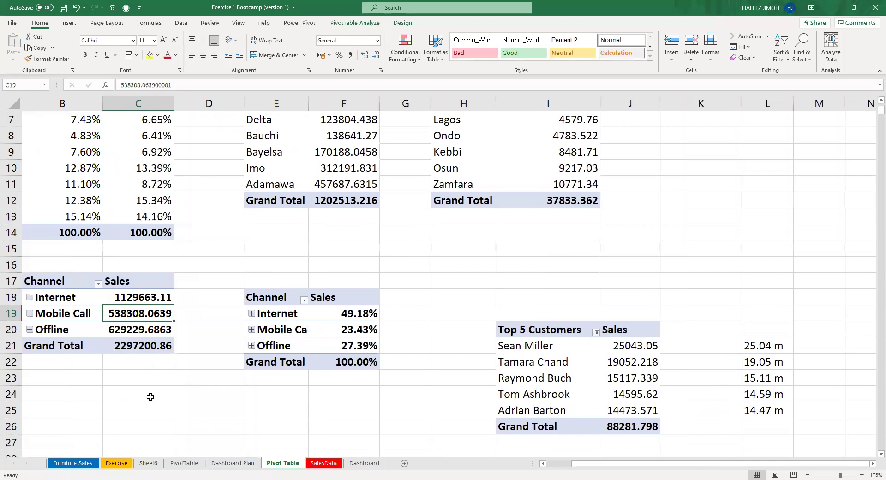
Apply the custom #.00,, "M" millions format to the copied pivot's sales values.
left_click_drag(152, 297, 153, 342)
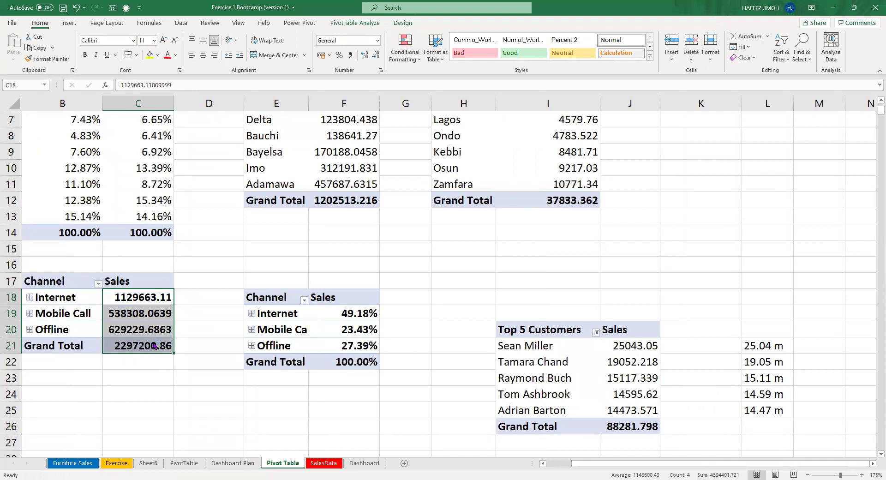
key("ctrl+1")
left_click(322, 225)
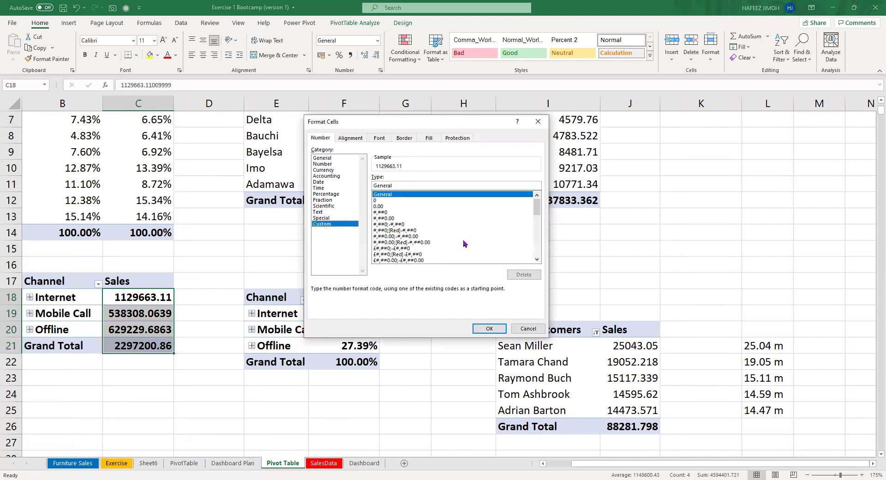
left_click_drag(540, 210, 539, 254)
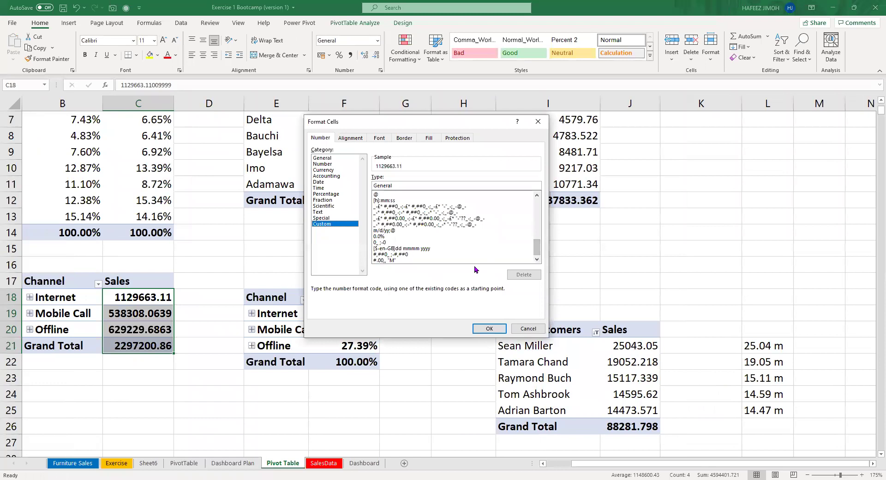
left_click(472, 261)
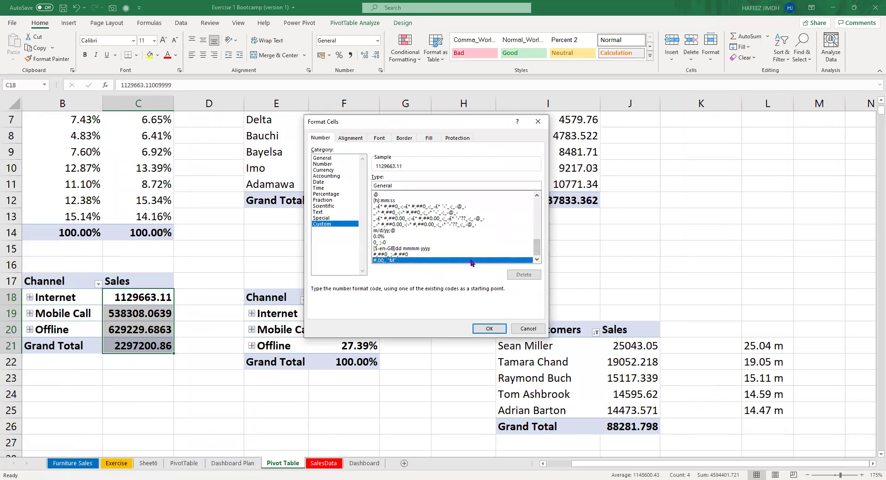
left_click(489, 329)
left_click(152, 377)
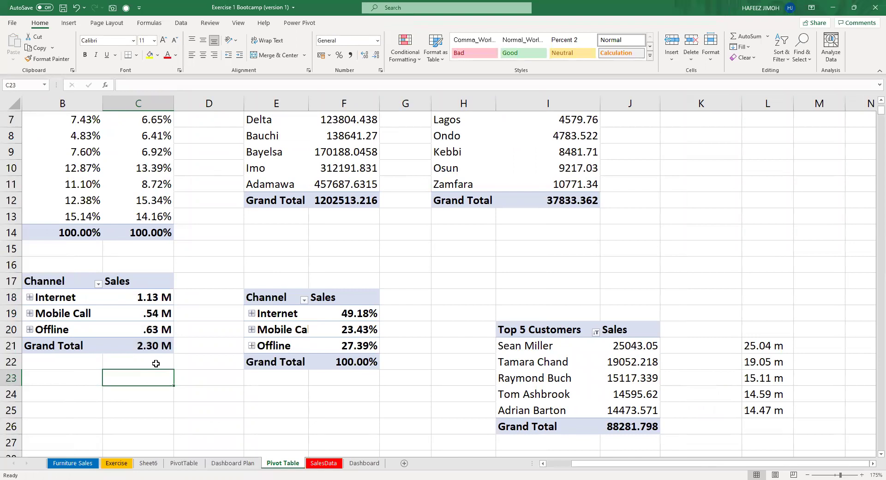
Enter the label Total in cell B24.
key("Left")
key("Down")
type("Total")
key("Return")
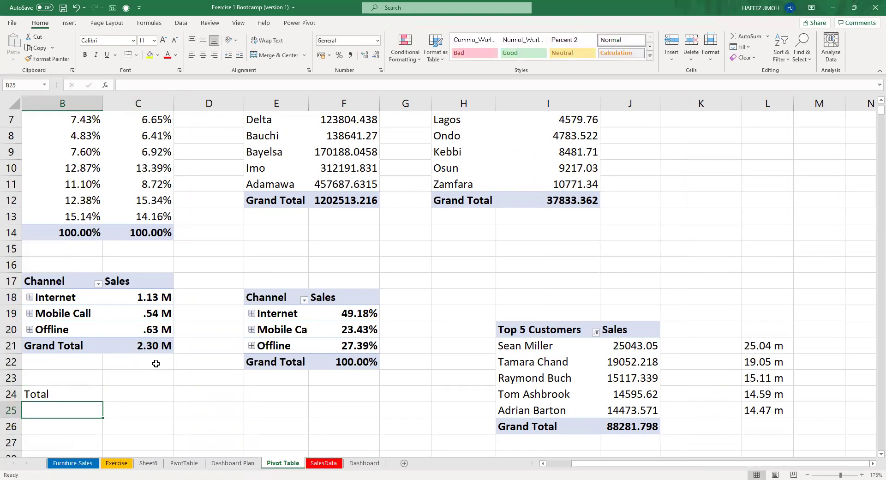
Place the percentage Channel pivot at I14, above Top 5 Customers.
left_click_drag(259, 297, 339, 356)
key("ctrl+c")
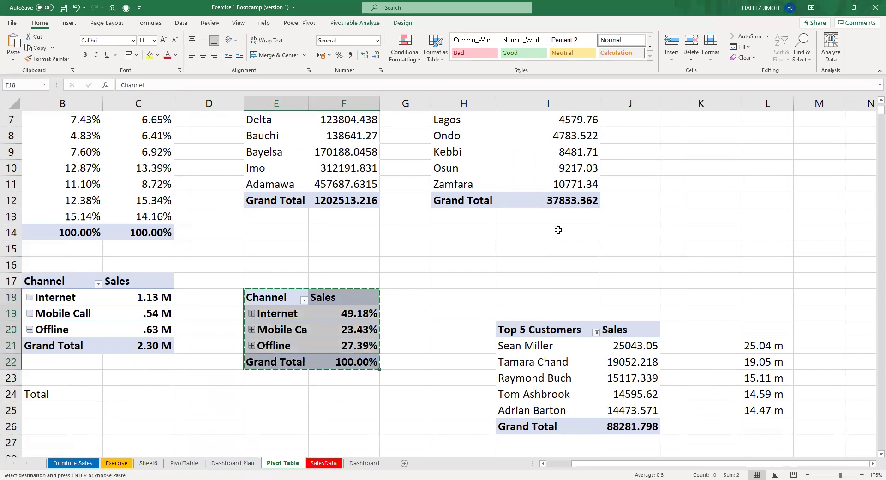
left_click(545, 232)
key("ctrl+v")
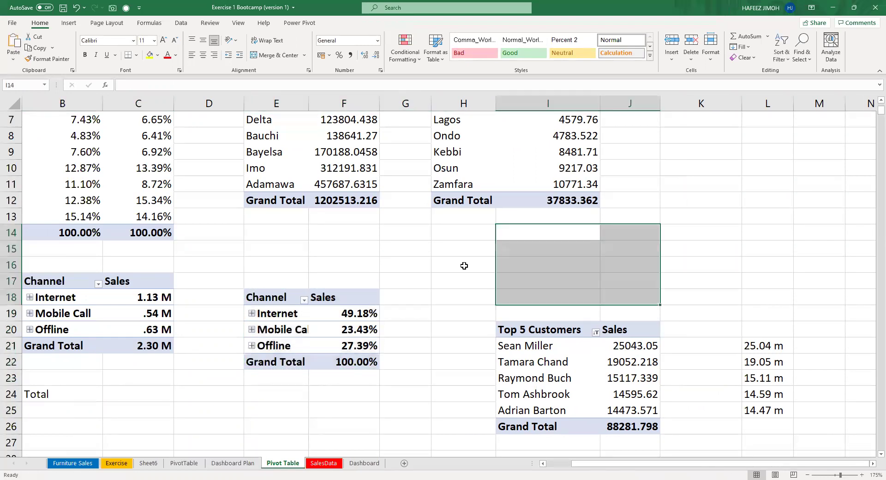
Add Sum of Discount and Sum of Profit fields to the copied Channel sales pivot.
left_click(129, 309)
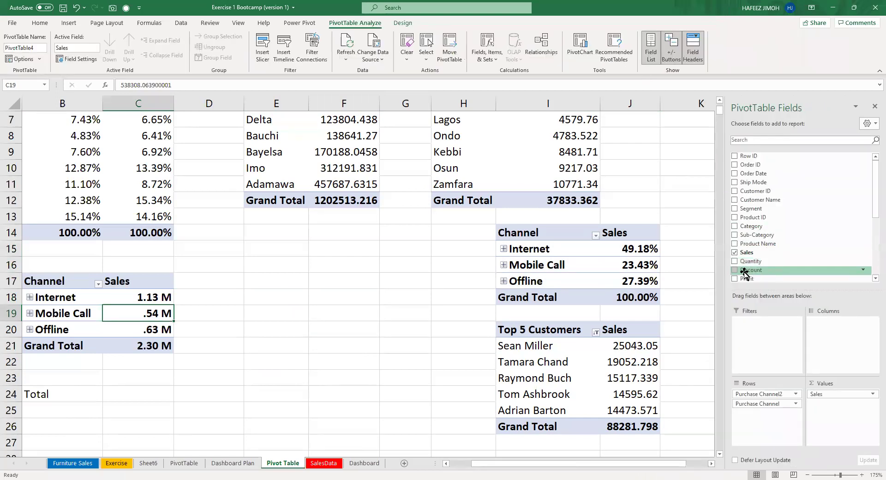
left_click(734, 270)
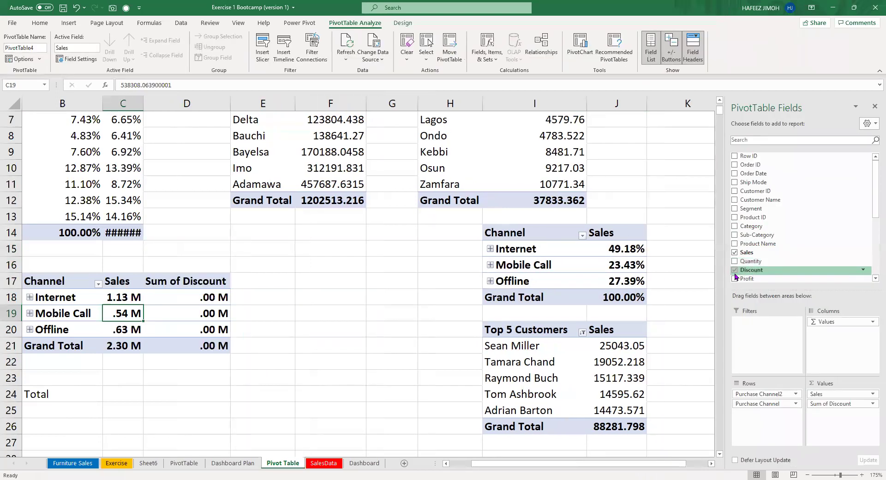
left_click(734, 279)
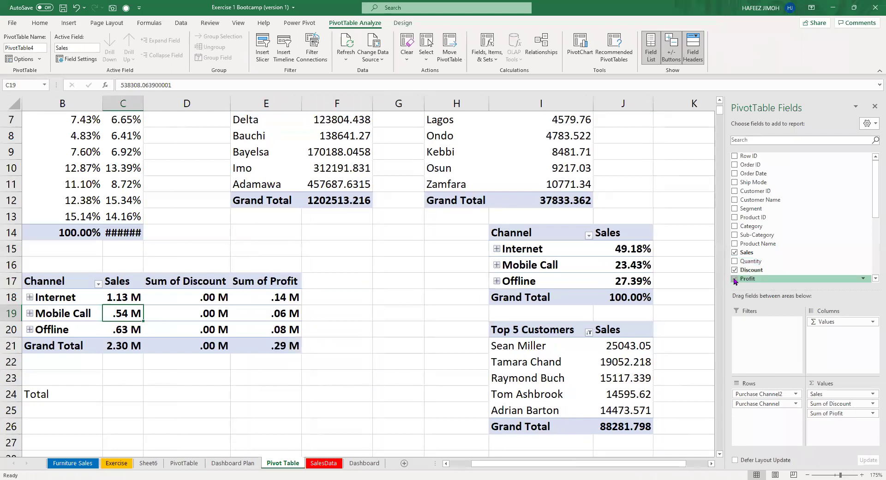
left_click(215, 296)
left_click_drag(245, 320, 258, 344)
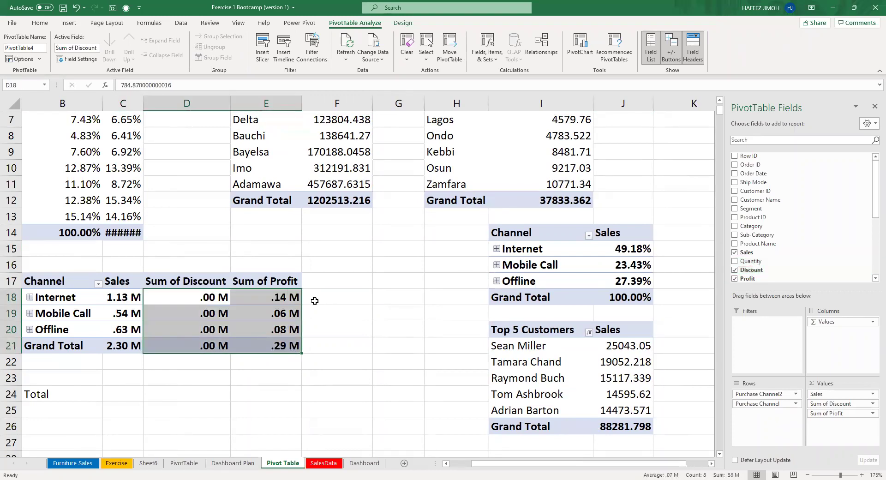
scroll(744, 247, "down", 1)
scroll(748, 249, "down", 2)
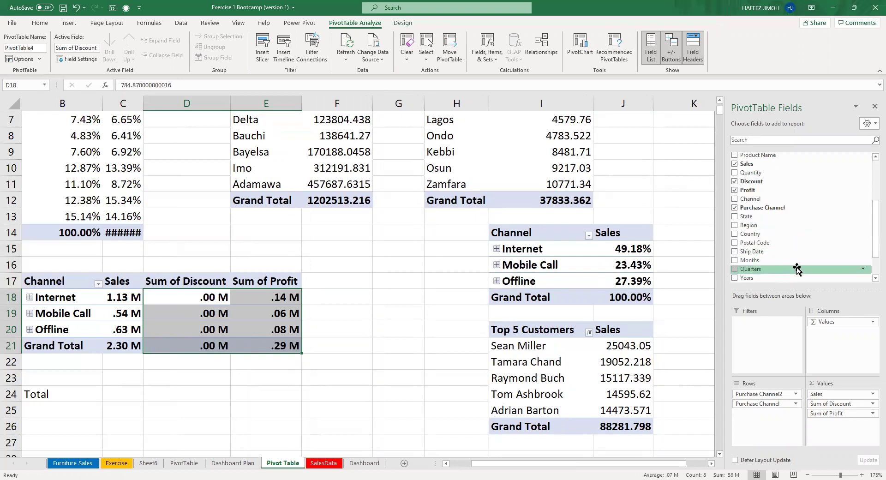
scroll(803, 255, "down", 2)
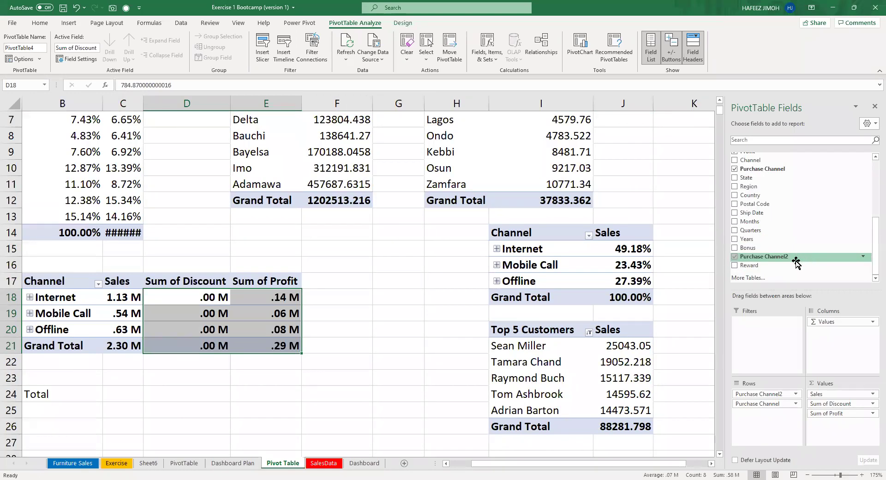
scroll(797, 264, "up", 2)
left_click_drag(799, 262, 630, 234)
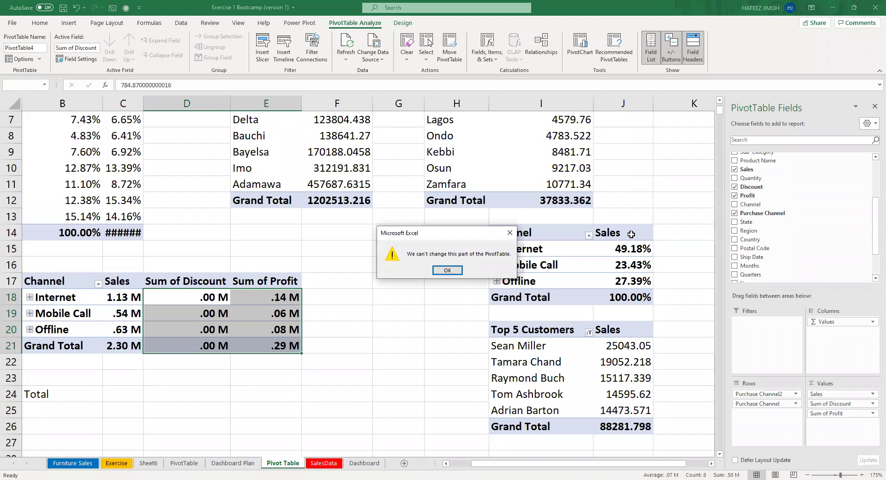
key("Return")
scroll(631, 234, "up", 2)
scroll(844, 181, "up", 1)
scroll(843, 181, "down", 3)
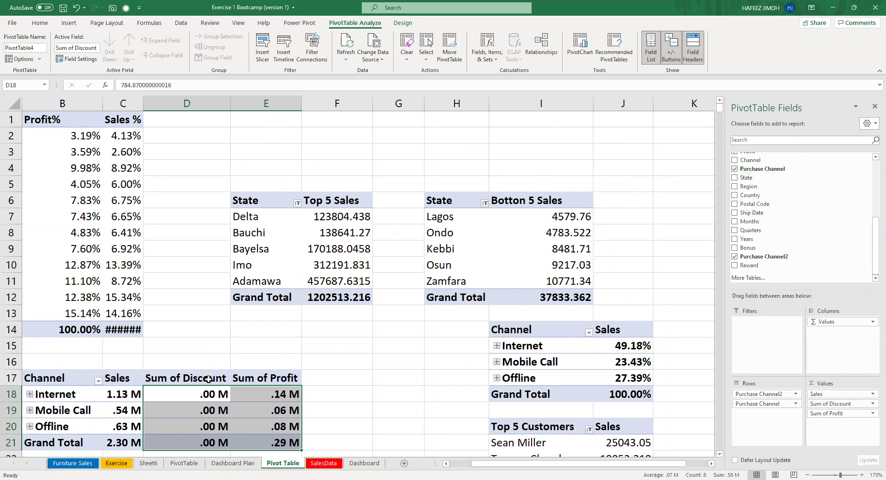
Format the Discount and Profit values as Number with 0 decimals and a 1000 separator.
scroll(208, 380, "down", 1)
left_click(262, 366)
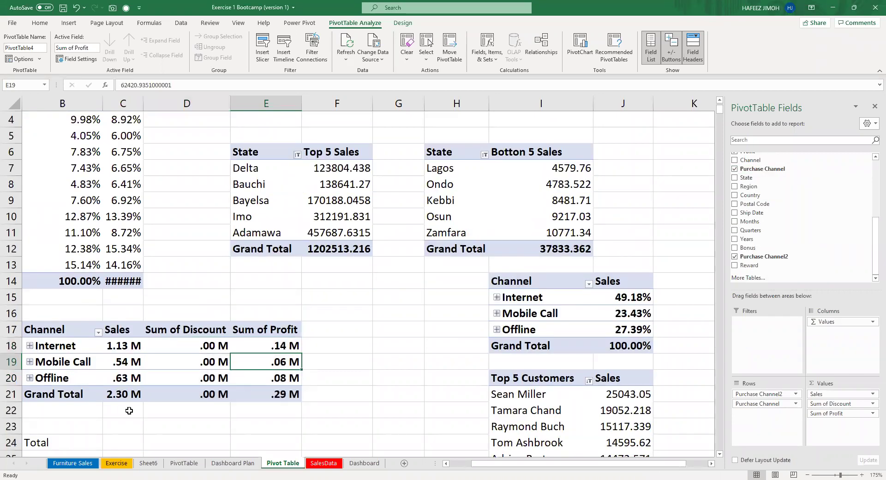
scroll(87, 371, "down", 3)
left_click_drag(194, 200, 258, 251)
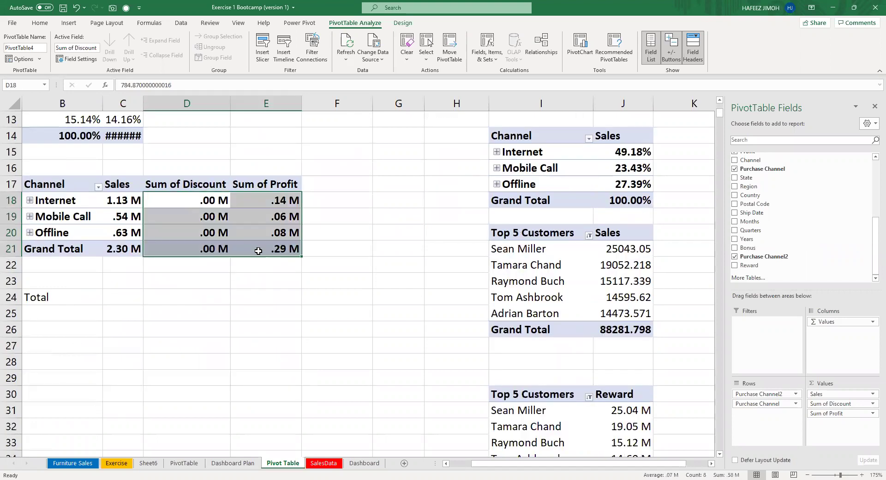
key("ctrl+1")
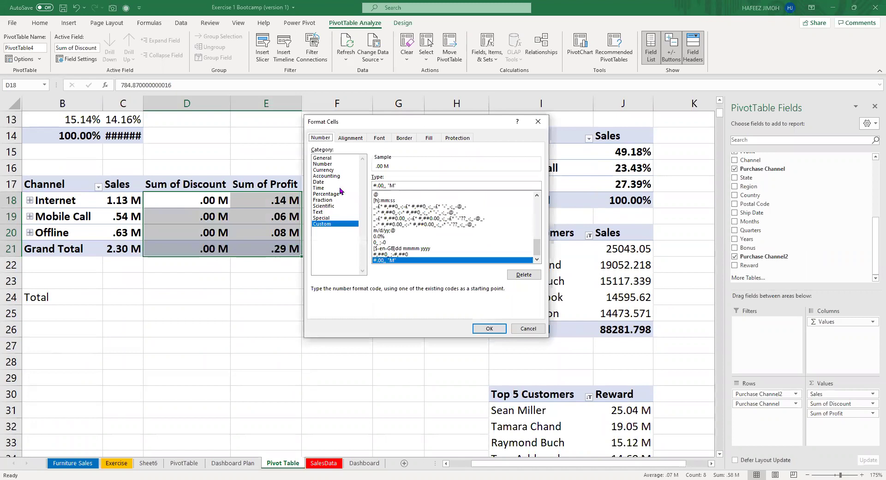
left_click(340, 188)
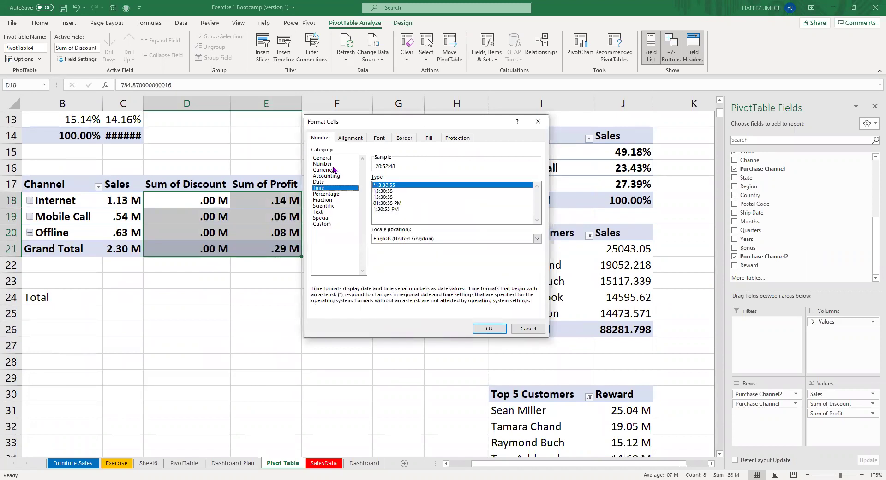
left_click(334, 164)
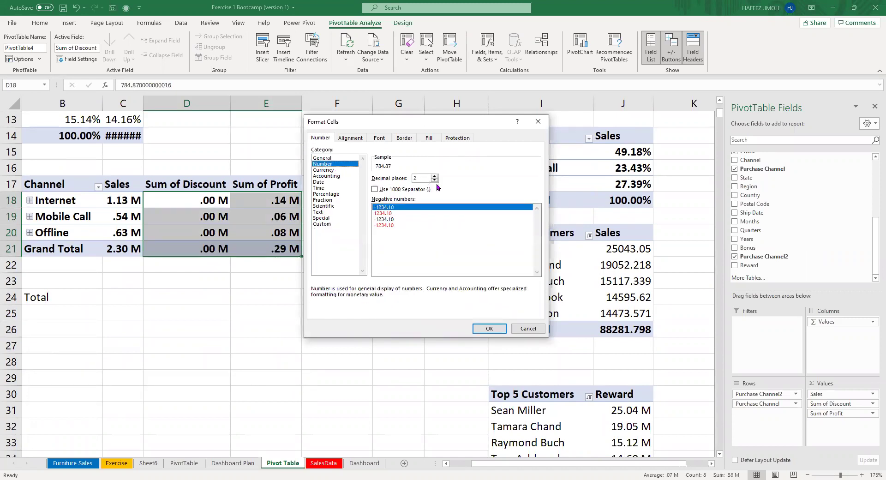
left_click(434, 181)
left_click(435, 181)
left_click(393, 190)
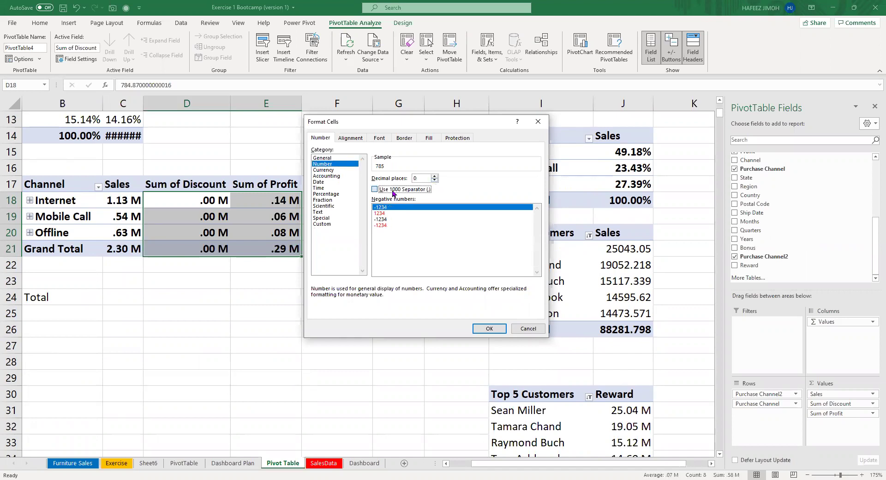
left_click(480, 330)
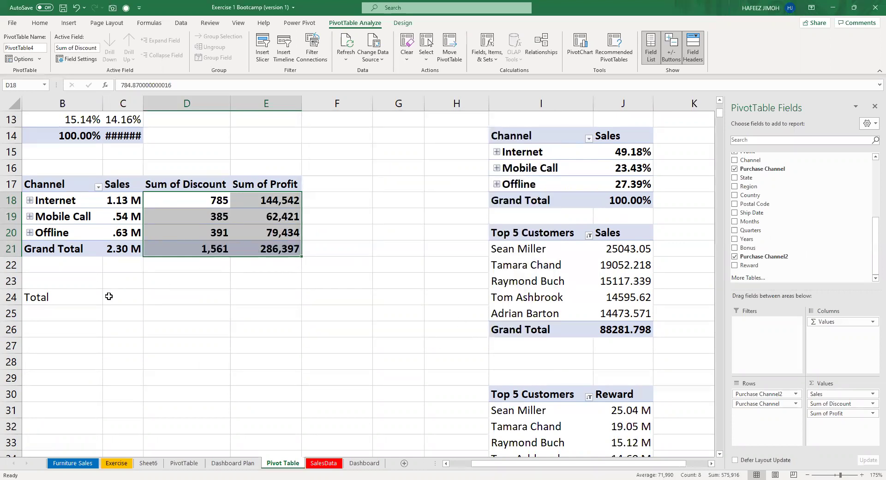
Label the row 'Total Sales' and link its value to the pivot's sales grand total (2297200.9).
left_click(70, 302)
type("Tt")
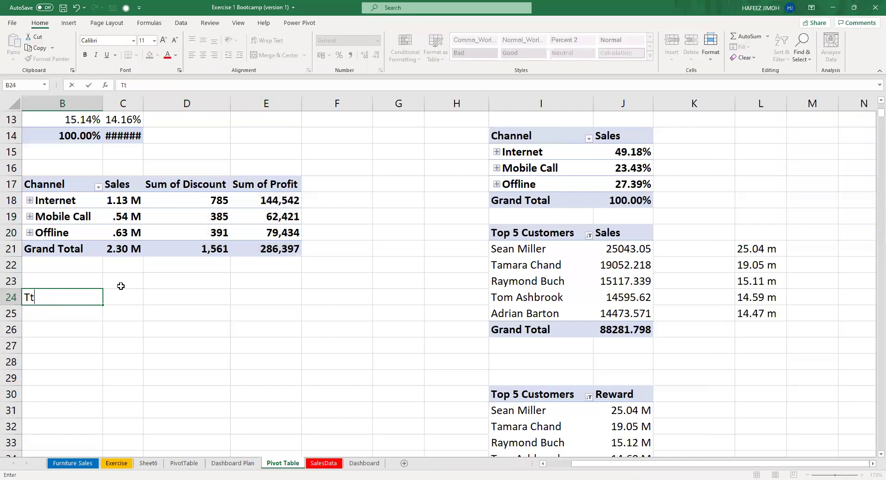
type("tal Sales")
key("Tab")
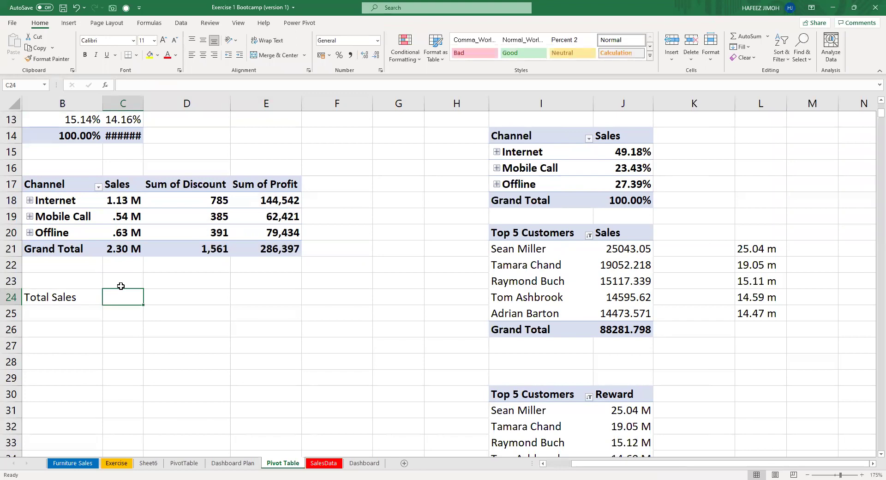
type("=")
key("Up")
key("Up")
key("Up")
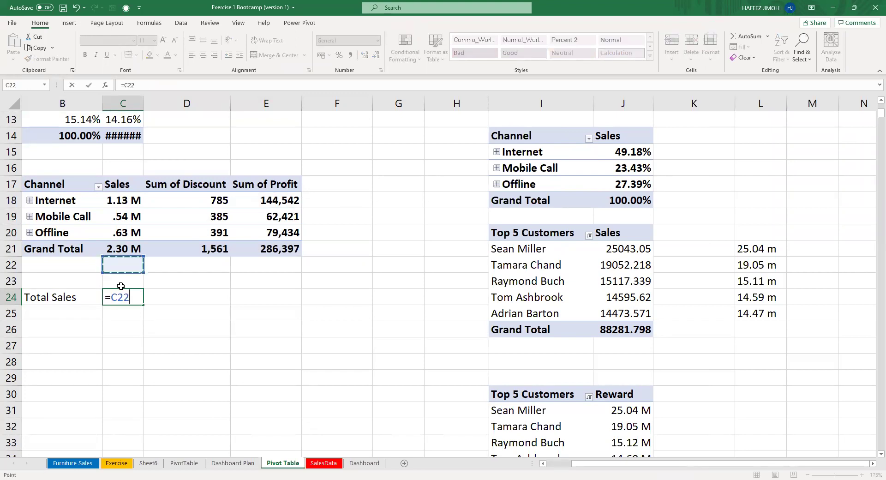
key("Return")
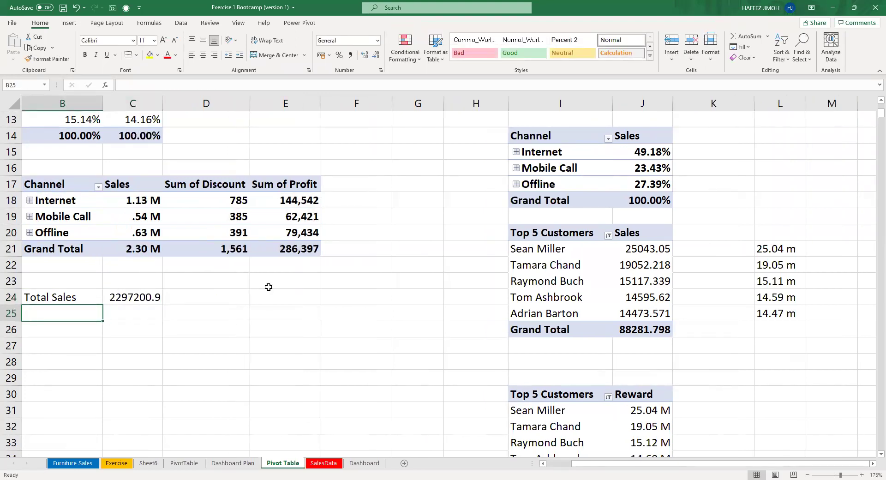
Add a 'Total Discount' row that pulls the pivot's discount grand total (1561.09).
type("Total S")
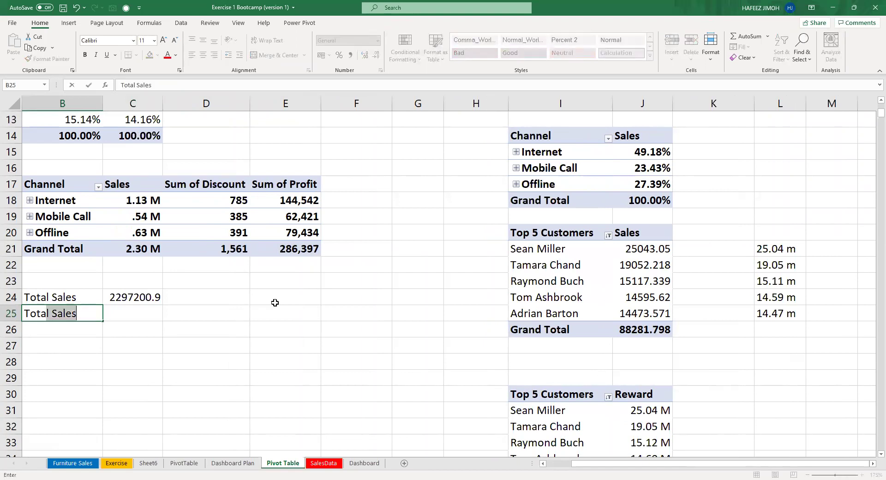
type("Discount")
key("Tab")
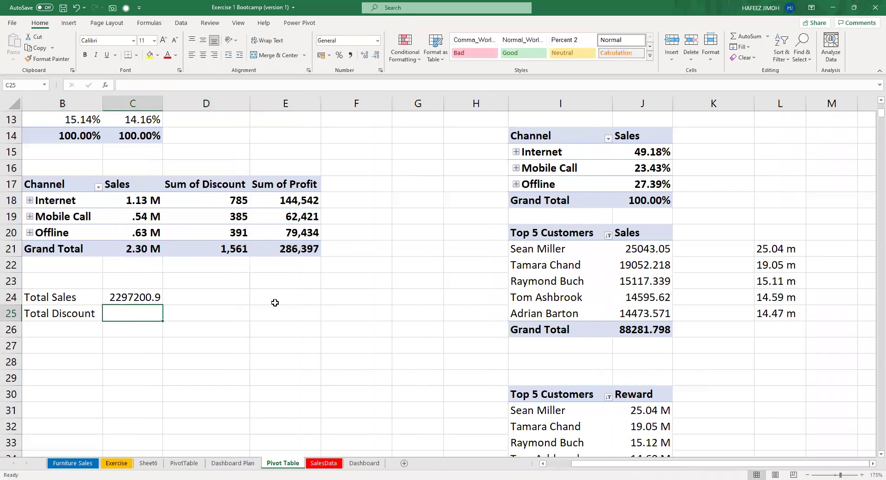
type("=")
key("Right")
key("Right")
key("Up")
key("Up")
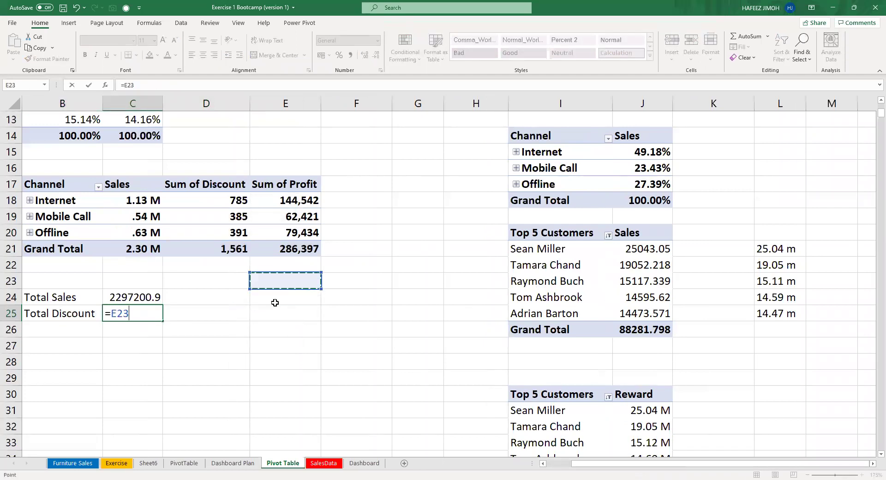
key("Left")
key("Up")
key("Return")
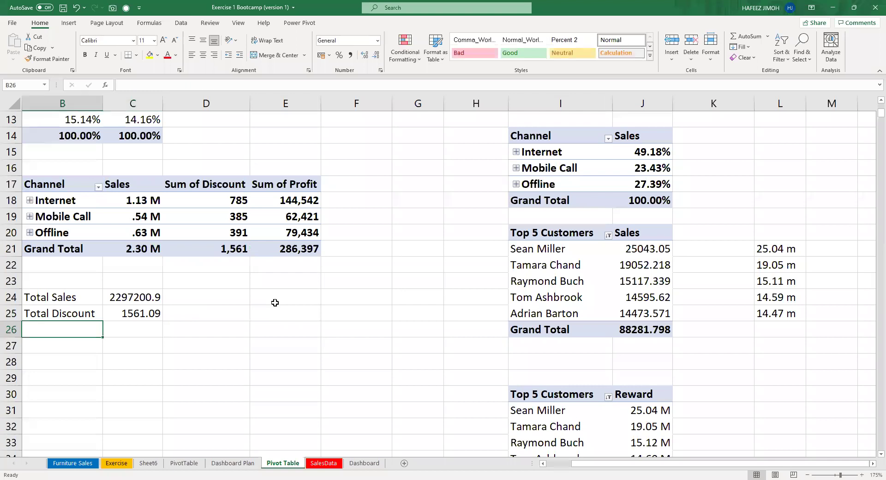
Add a 'Total Profit' row linked to the pivot's profit grand total (286397.02).
type("Total")
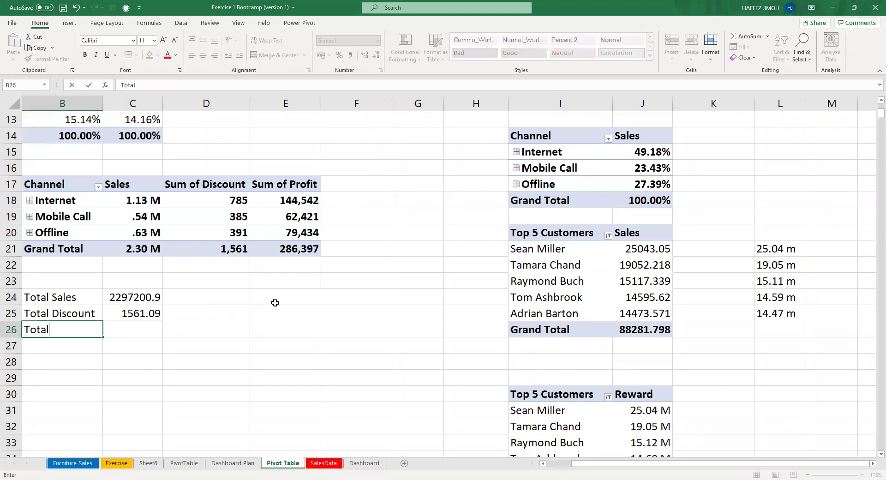
type(" Profit")
key("Tab")
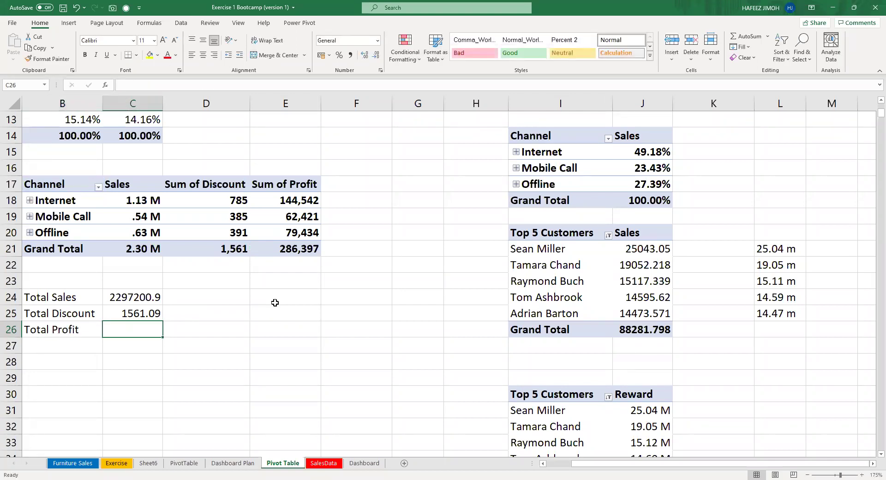
type("=")
key("Right")
key("Right")
key("Right")
key("Up")
key("Up")
key("Up")
key("Left")
key("Up")
key("Up")
key("Return")
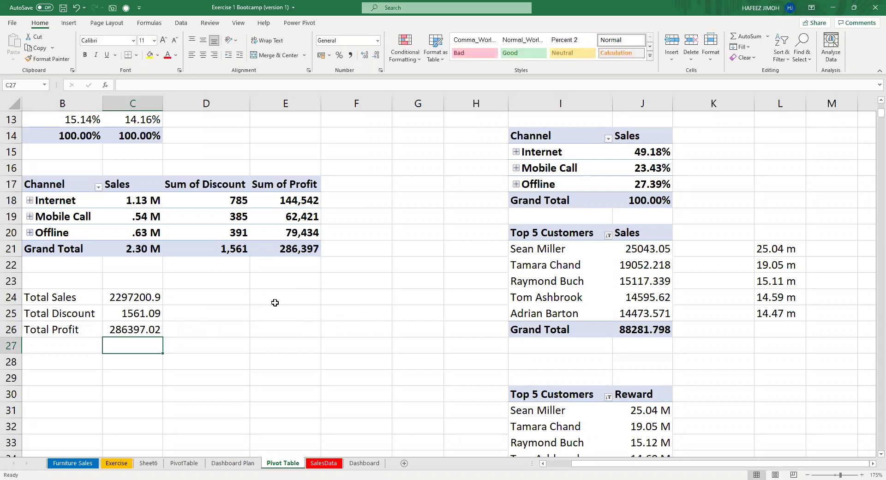
key("Up")
key("Up")
key("Up")
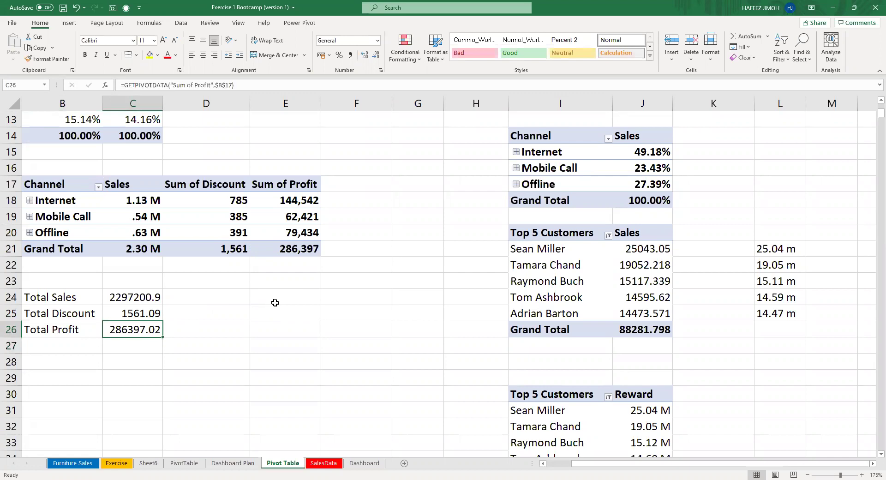
left_click(143, 328, "ctrl")
Apply the custom #.00,, "M" format so Total Sales reads 2.30 M and Total Profit .29 M.
key("ctrl+1")
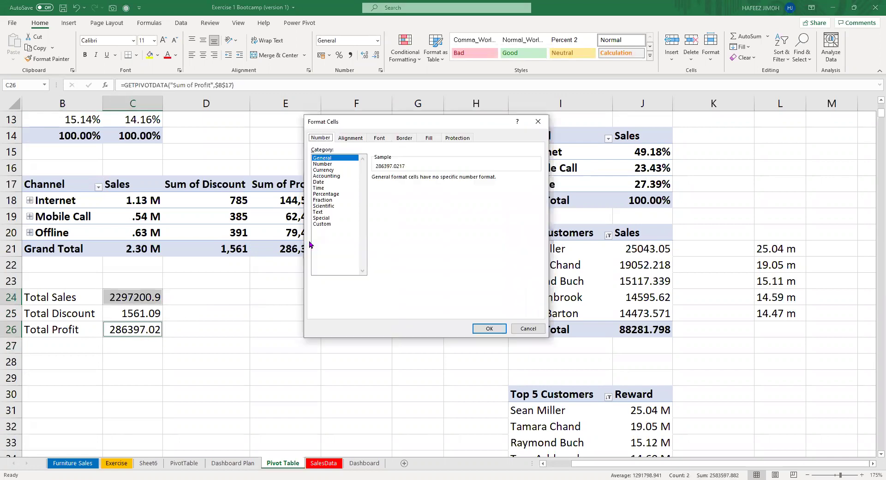
left_click(342, 224)
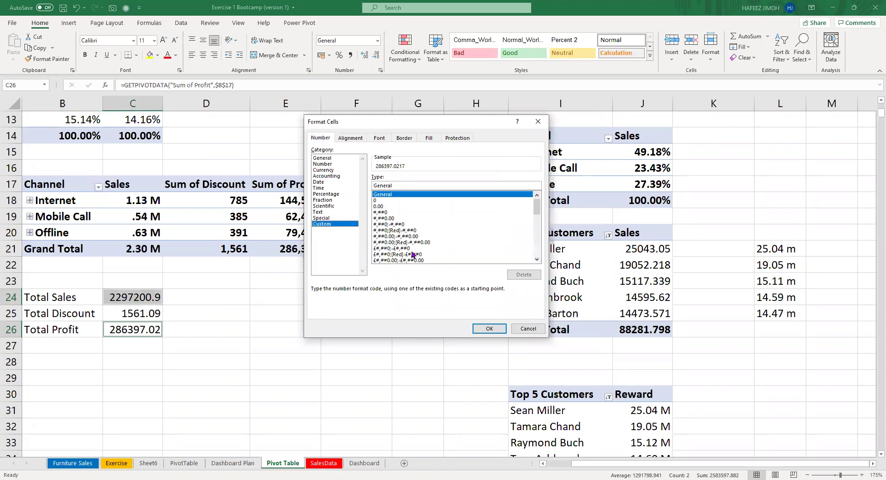
left_click(537, 260)
left_click(536, 260)
left_click(537, 260)
left_click(537, 260)
left_click(536, 260)
left_click(536, 259)
left_click(537, 260)
left_click(537, 260)
left_click(537, 260)
left_click(537, 260)
left_click(537, 260)
left_click(536, 260)
left_click(536, 260)
left_click(537, 260)
left_click(536, 260)
left_click(537, 259)
left_click(536, 260)
left_click(537, 259)
left_click(537, 259)
left_click(537, 259)
left_click(536, 260)
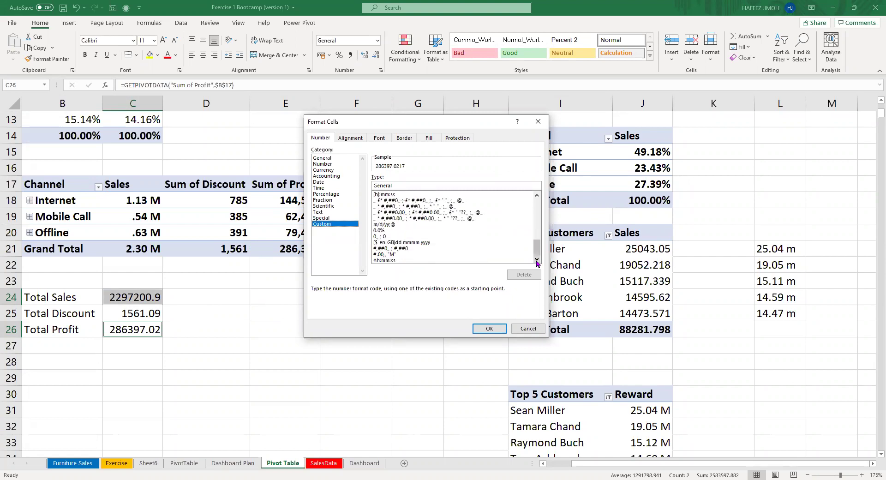
left_click(510, 251)
left_click(509, 255)
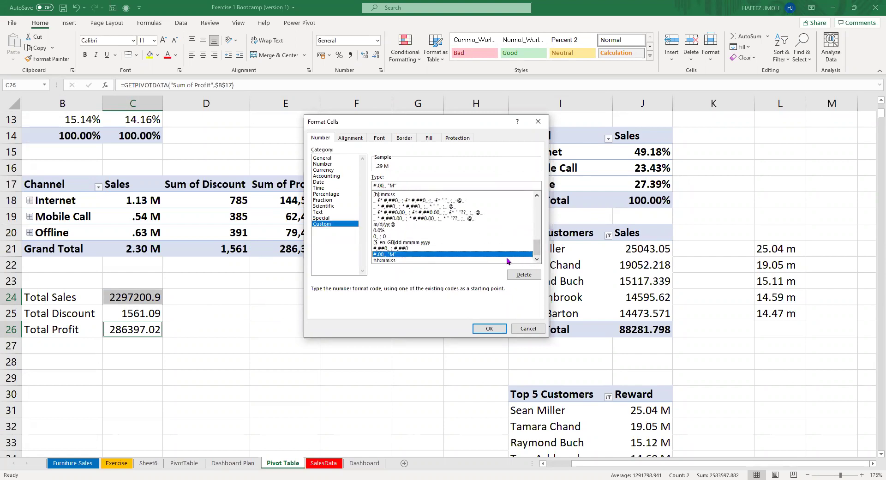
left_click(500, 328)
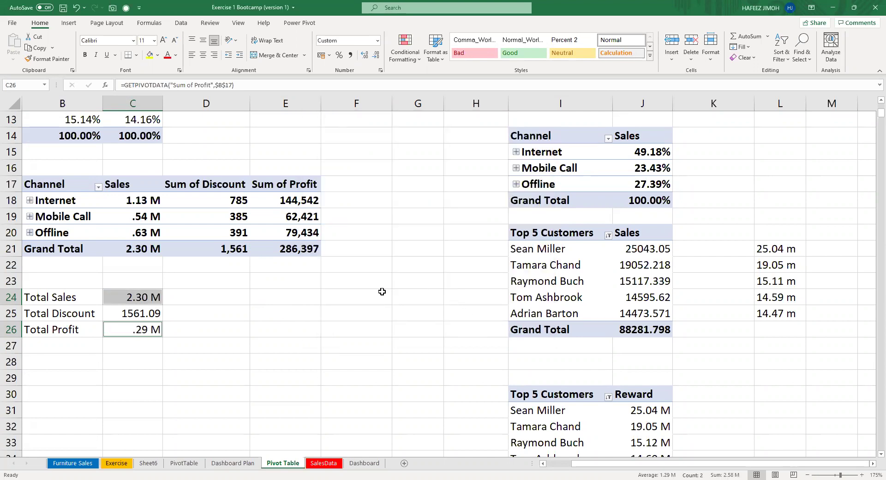
left_click(92, 299)
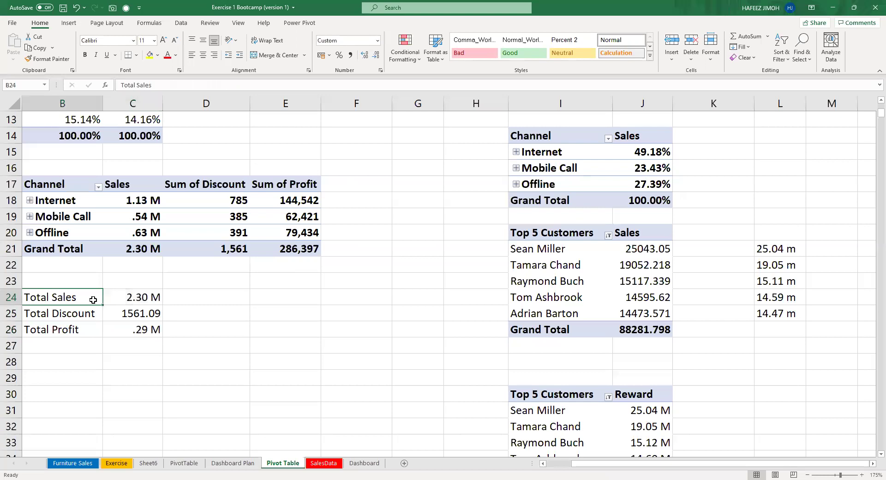
left_click(237, 297)
Cancel the formula started in D24 and select a pivot cell to show the PivotTable Fields pane.
type("=")
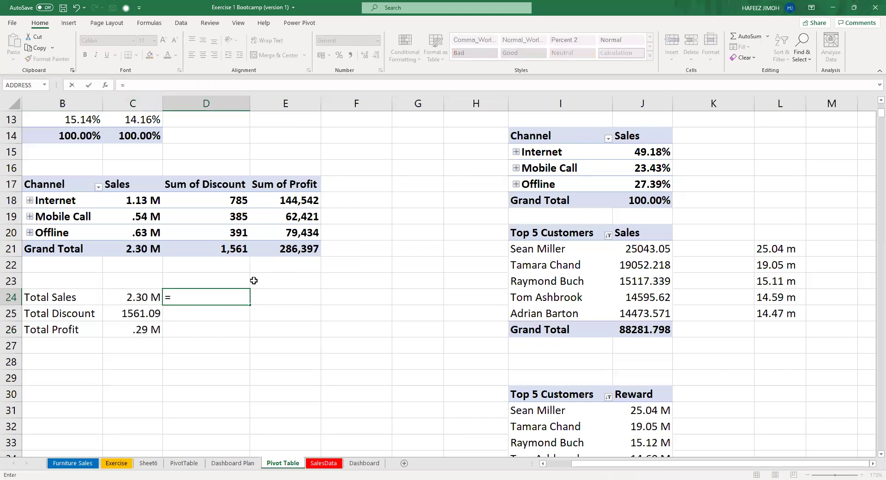
key("Up")
key("Left")
key("Up")
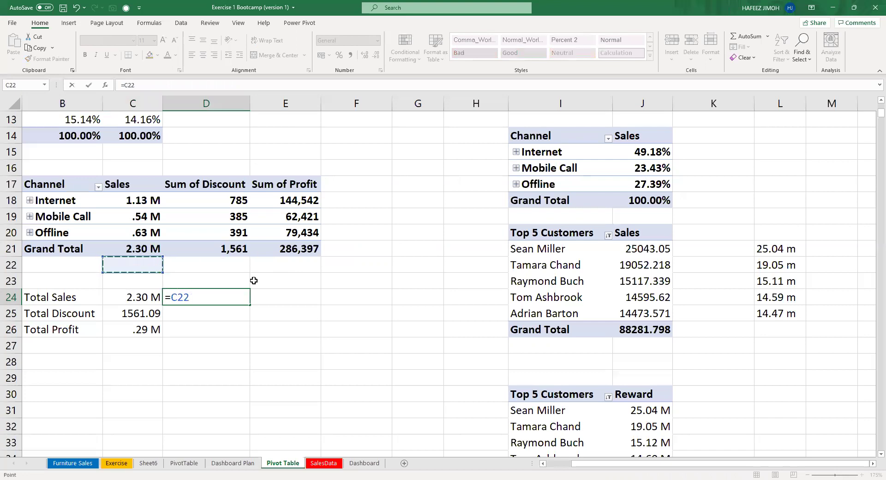
key("Up")
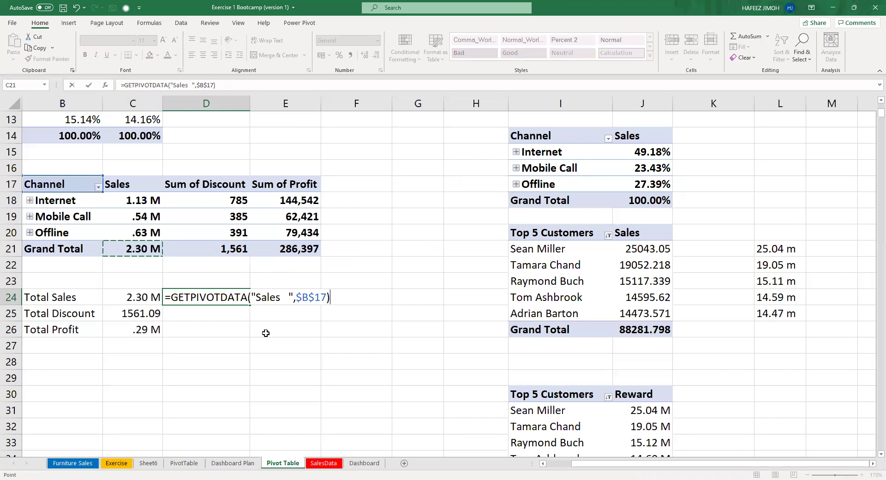
key("Escape")
left_click(193, 207)
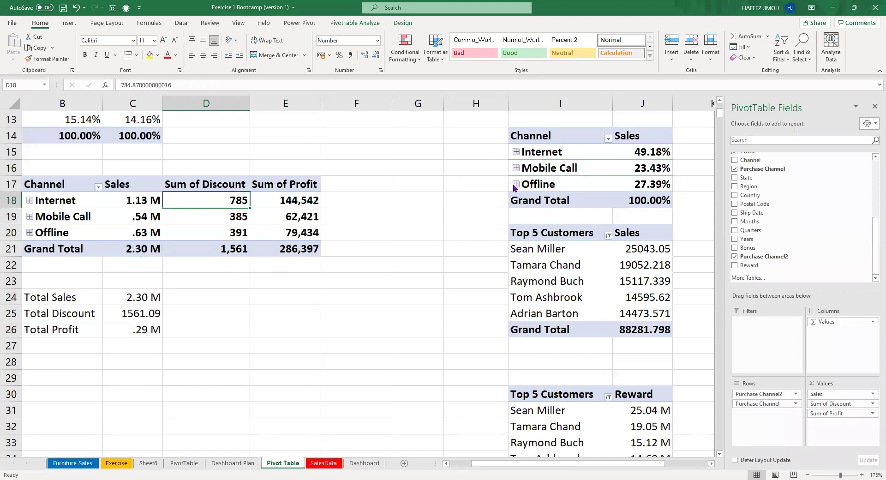
Add a Years slicer, check the KPI totals change for 2014 and 2015, then delete the slicer.
scroll(766, 201, "up", 2)
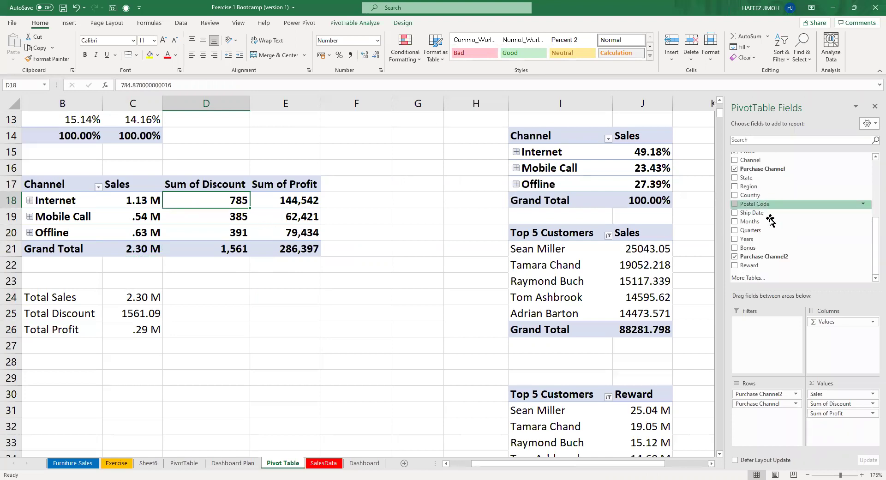
scroll(770, 220, "down", 2)
right_click(759, 240)
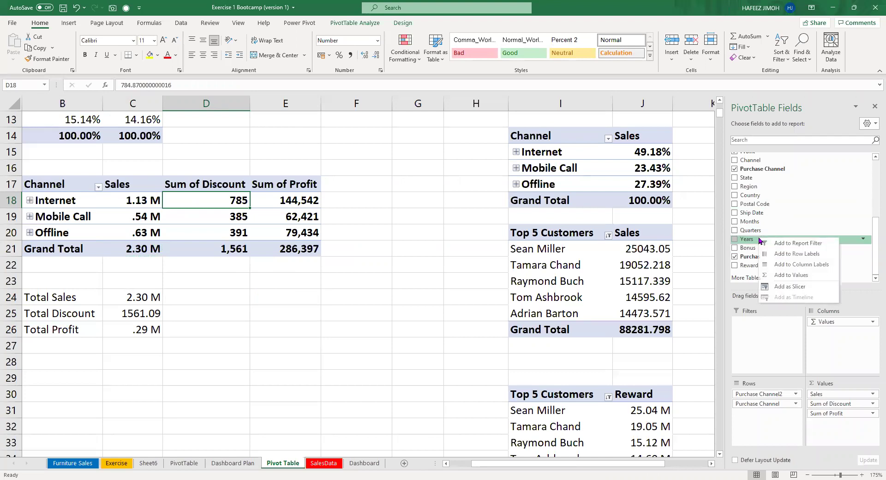
left_click(790, 286)
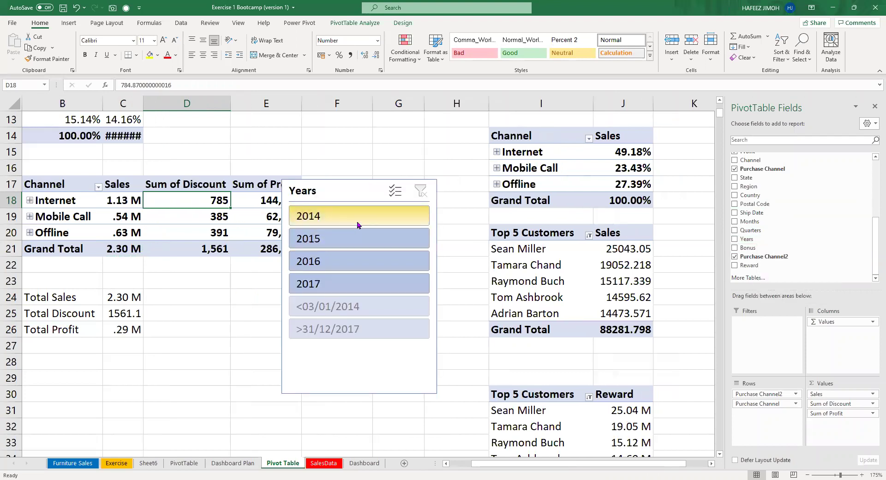
left_click(358, 225)
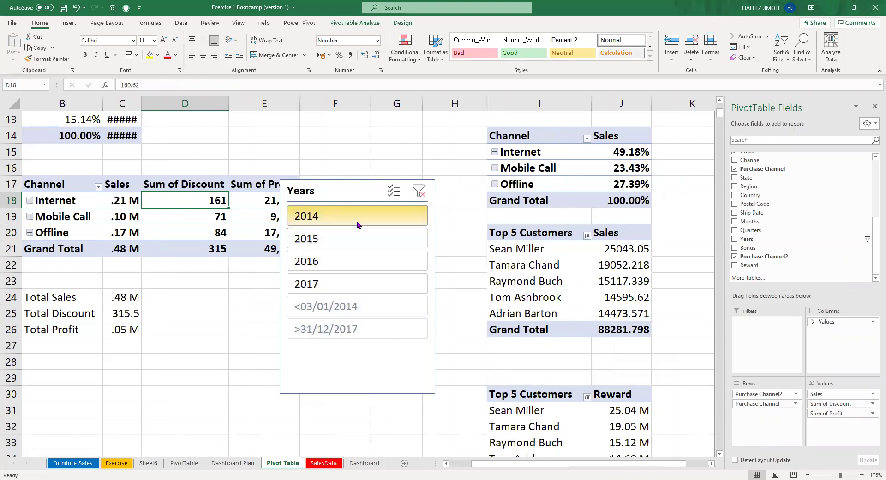
left_click_drag(64, 291, 112, 326)
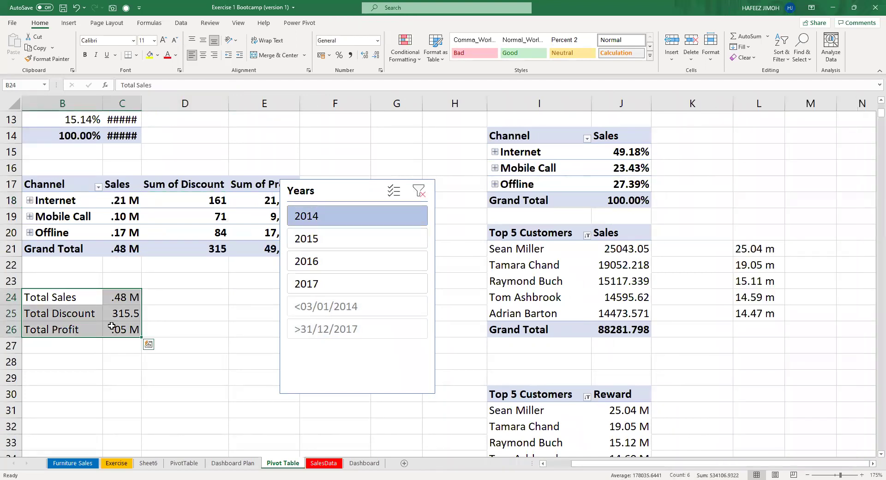
left_click(353, 245)
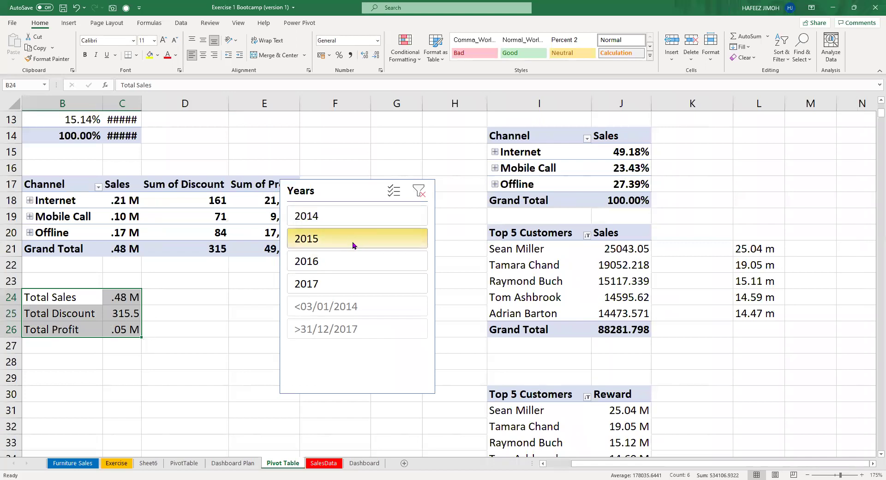
key("Right")
key("Down")
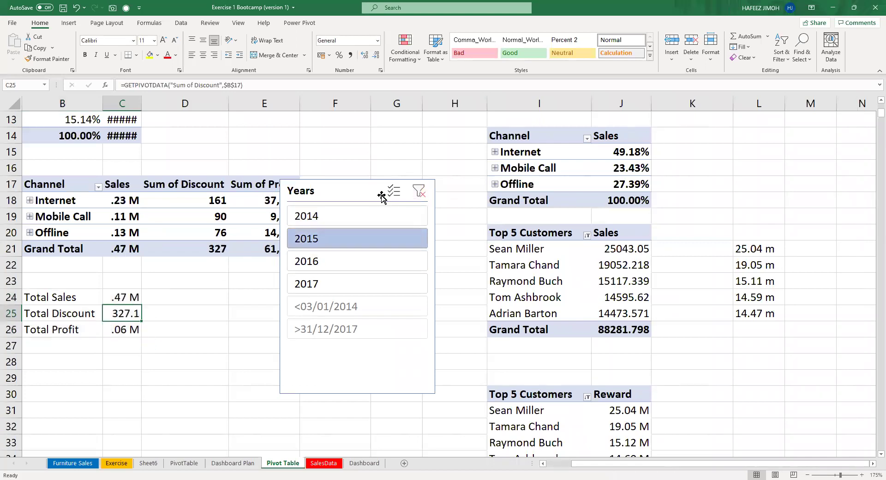
left_click(355, 191)
key("Delete")
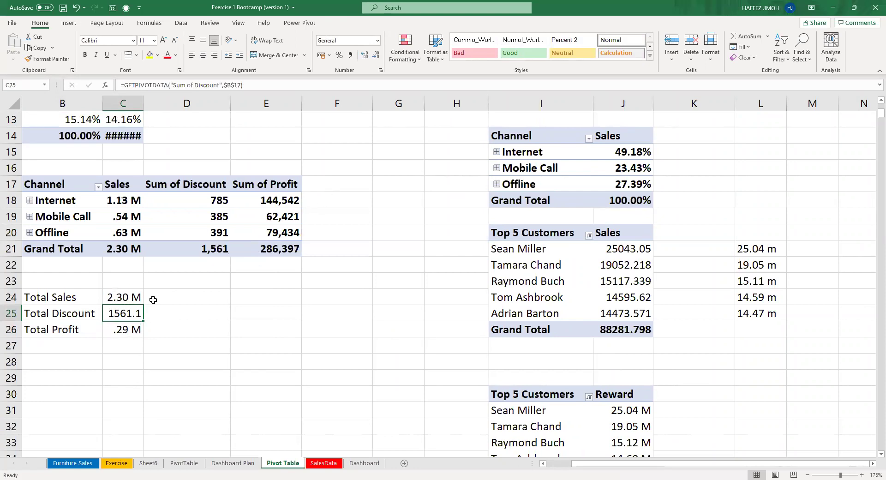
Autofit column C to fit the totals and go to the Dashboard sheet.
double_click(145, 107)
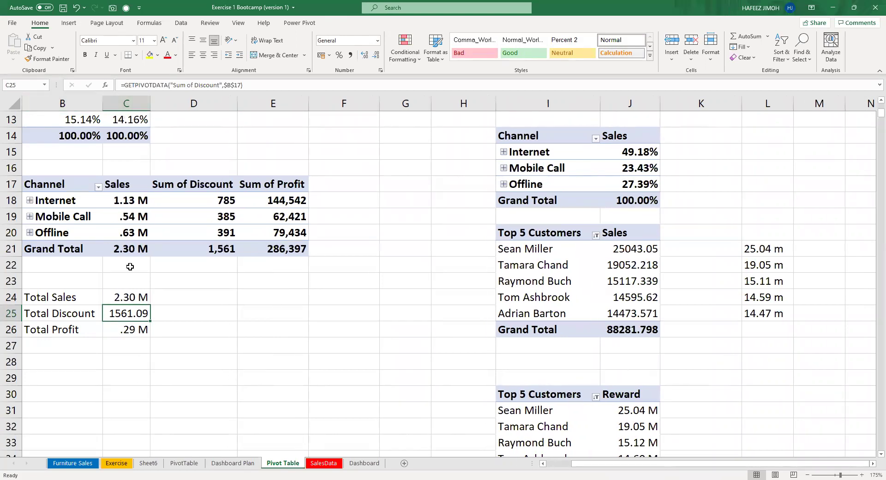
left_click_drag(137, 297, 139, 330)
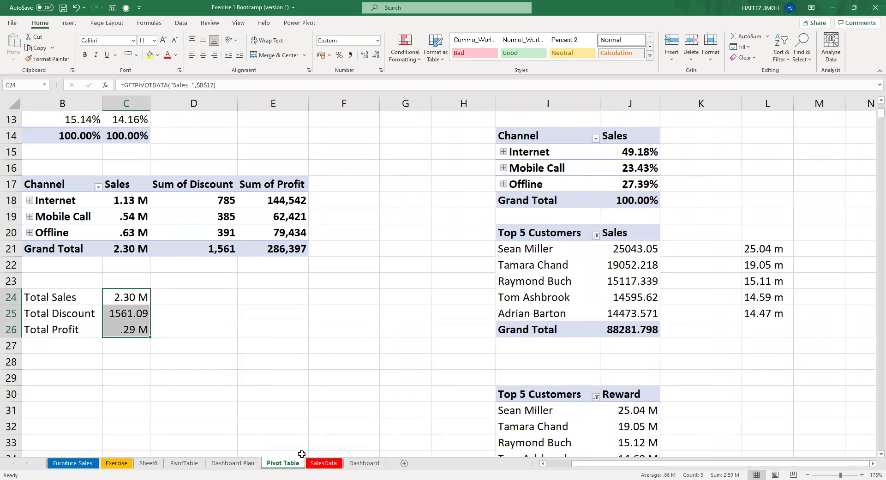
left_click(364, 463)
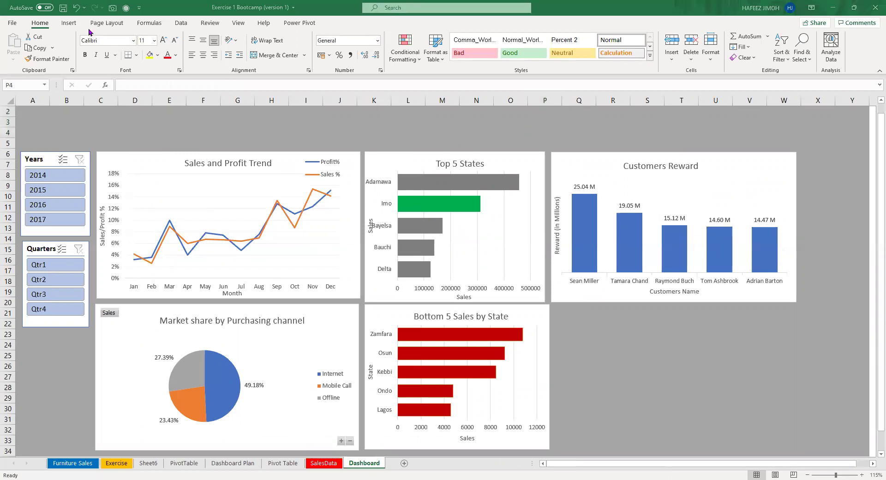
Draw a rounded rectangle above the Sales and Profit Trend chart and place a text box above the charts.
left_click(69, 23)
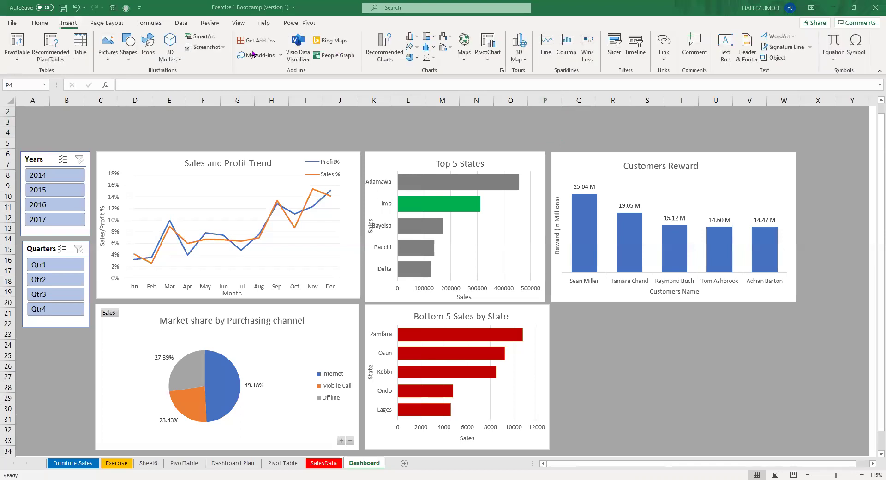
left_click(130, 64)
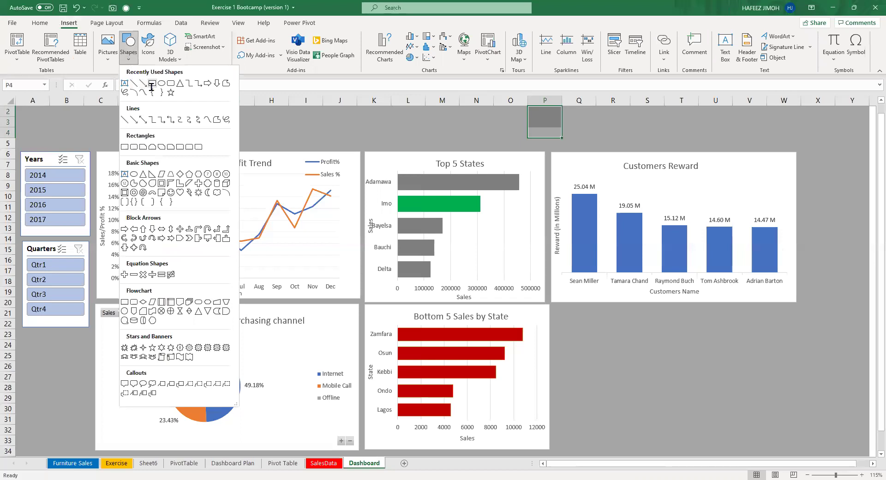
left_click(152, 84)
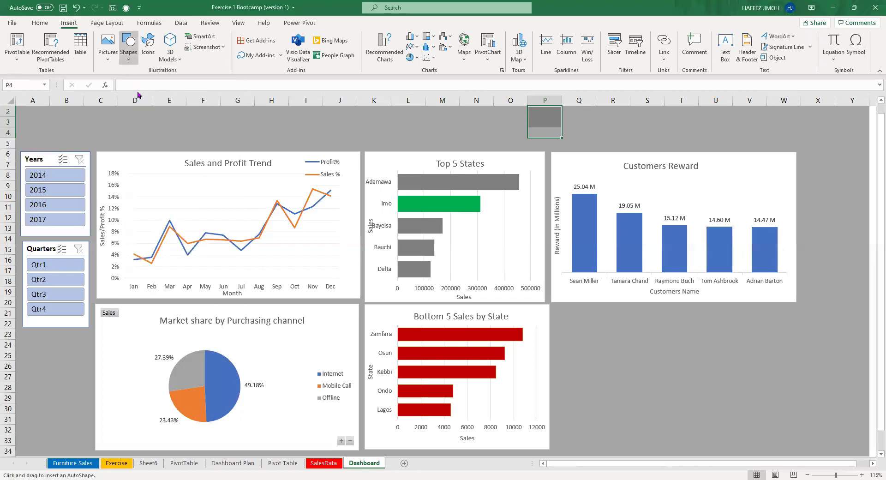
left_click(128, 48)
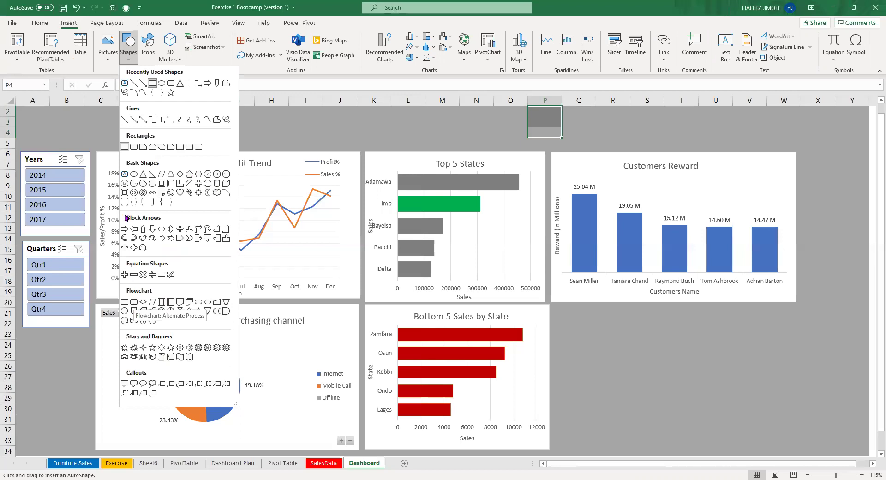
left_click(133, 147)
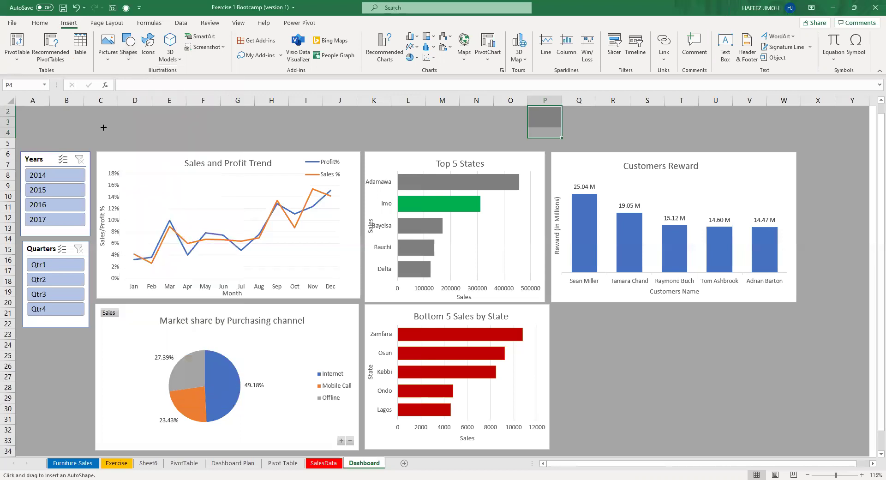
mouse_move(103, 128)
left_mouse_down()
mouse_move(149, 149)
mouse_move(174, 147)
left_mouse_up()
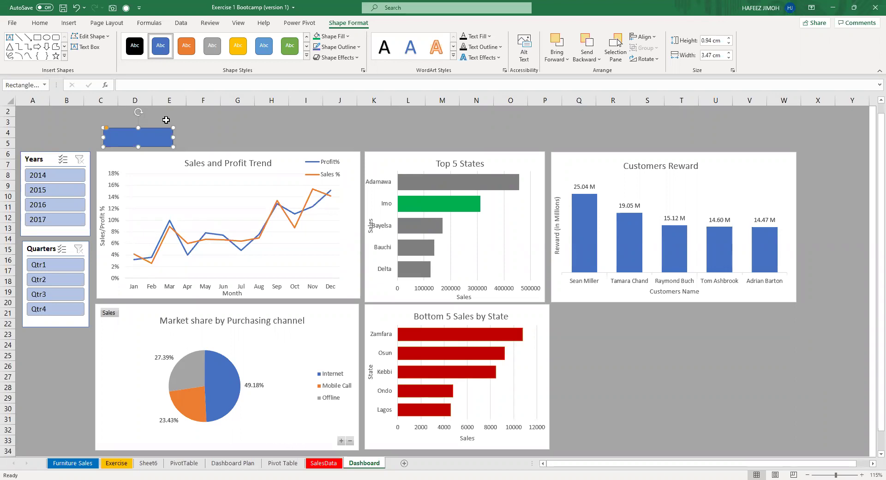
left_click(308, 124)
type("if it is not a cell in excel")
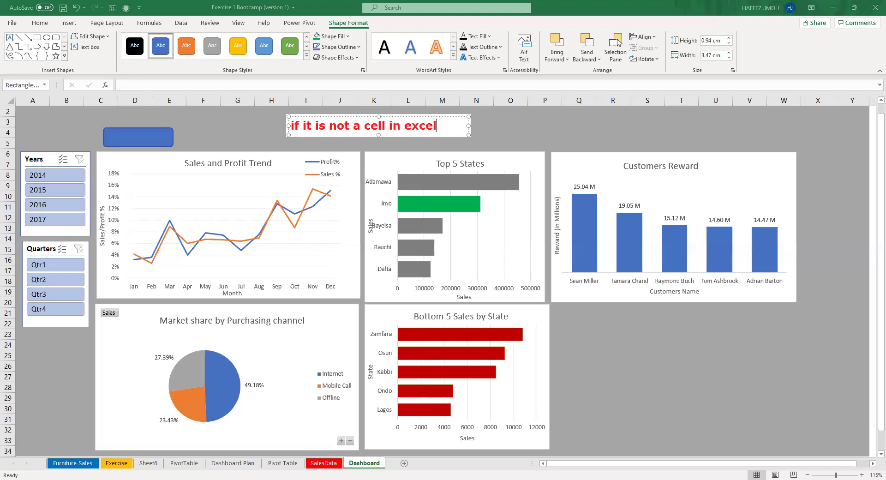
type(", it is not excel")
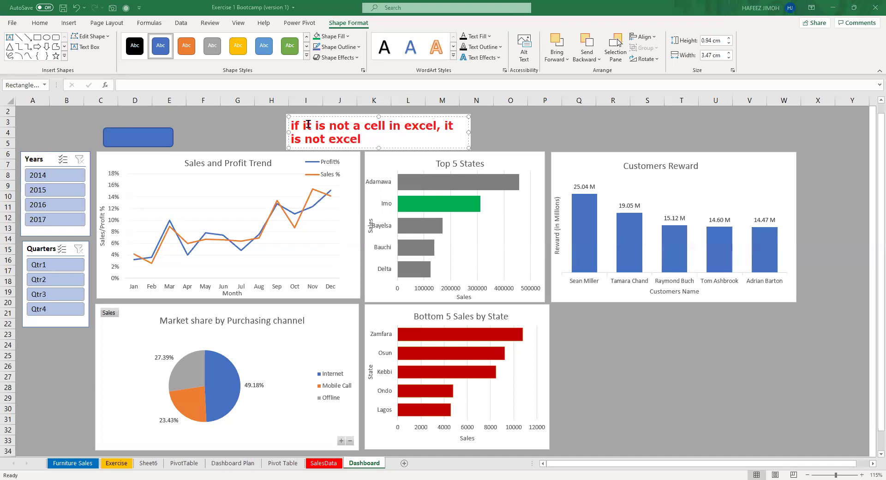
key("Return")
key("Return")
key("Return")
type("to ex")
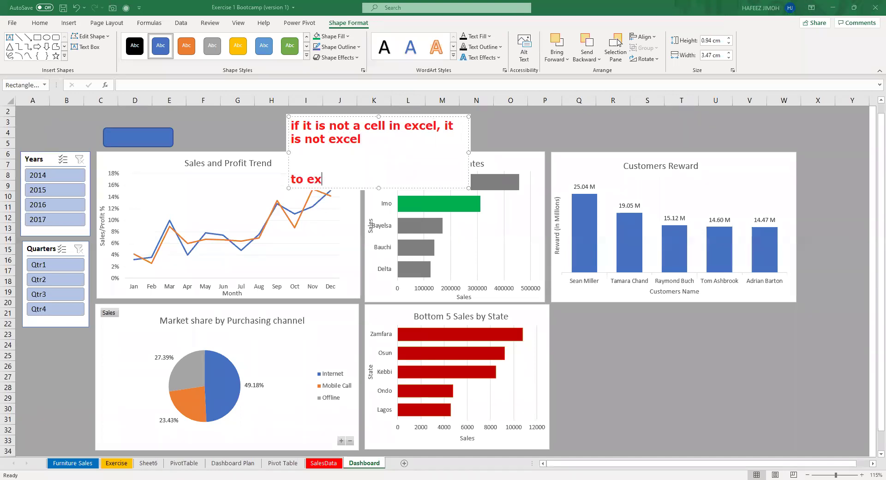
type("cel, you learn excel")
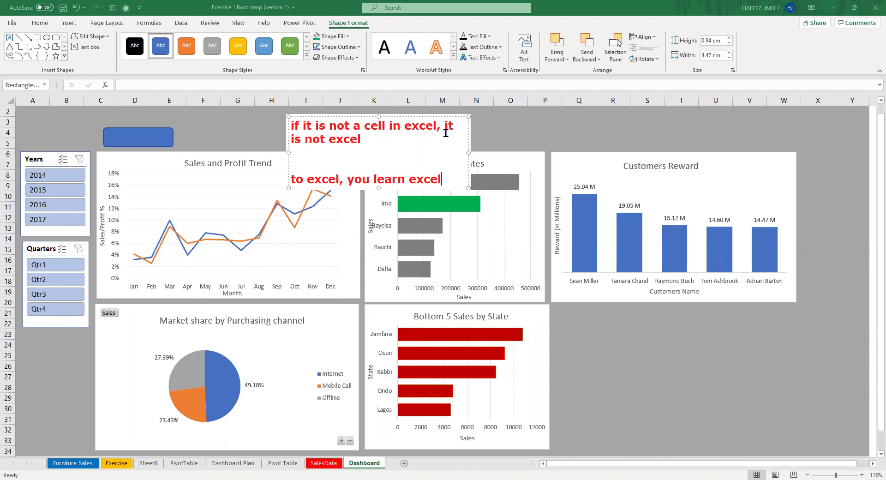
key("Escape")
key("Tab")
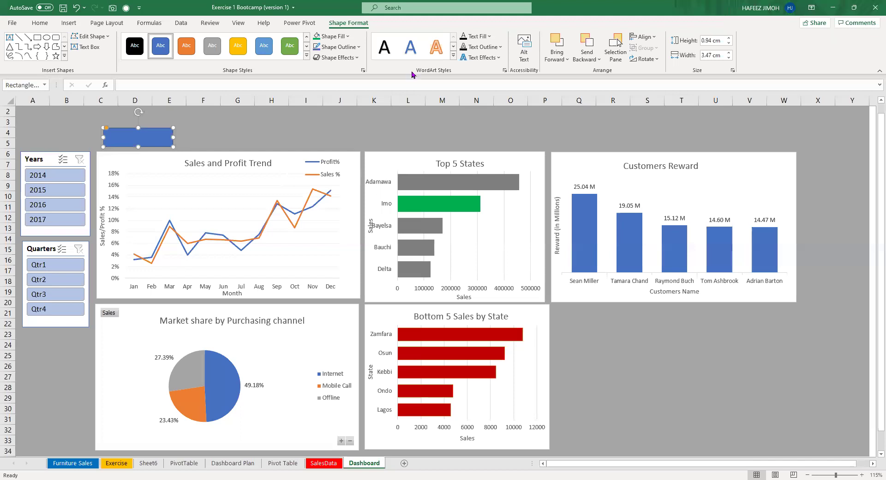
Nudge the blue rectangle, then delete it from the dashboard.
left_click_drag(110, 132, 106, 132)
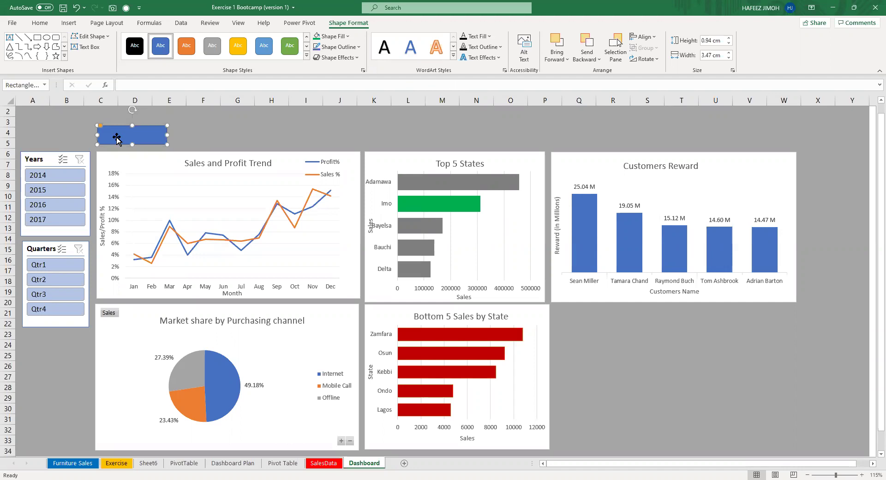
key("Delete")
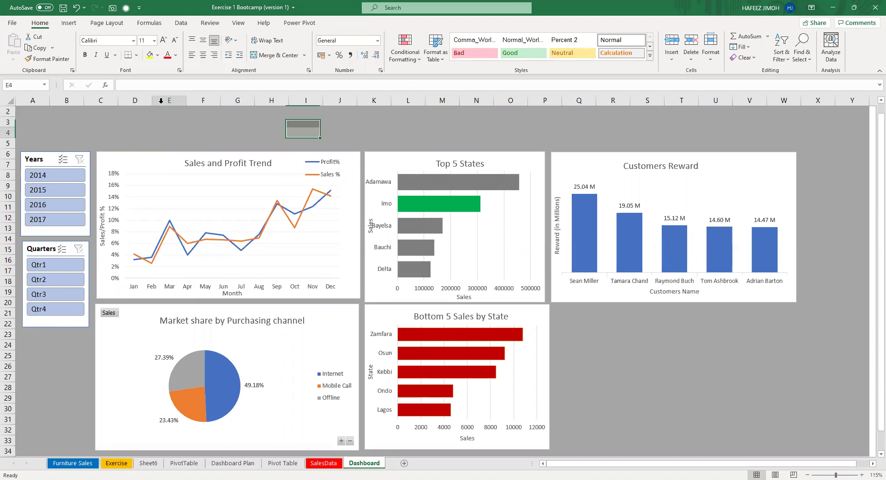
Choose Rounded Rectangle from the Shapes gallery and draw a new card above the trend chart.
left_click(75, 26)
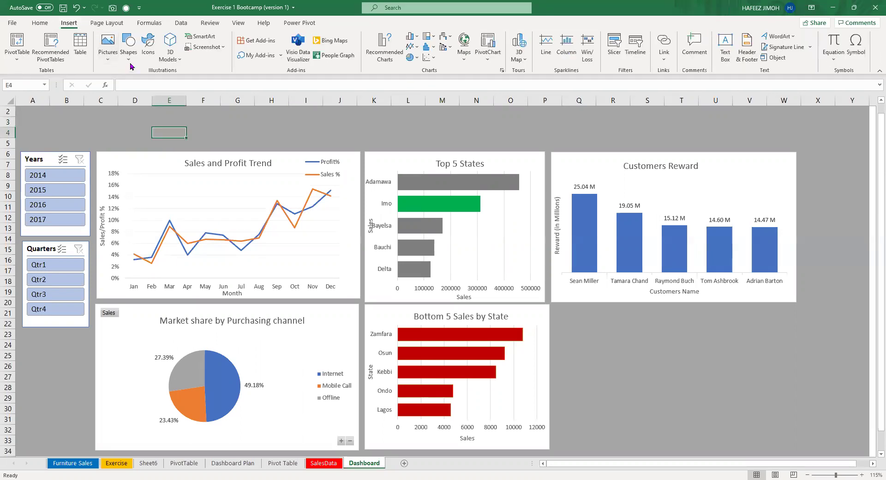
left_click(130, 65)
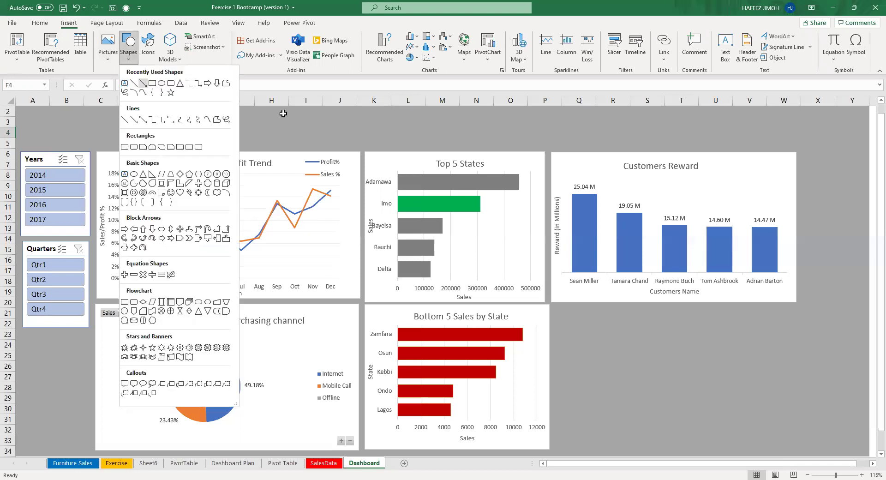
left_click(175, 122)
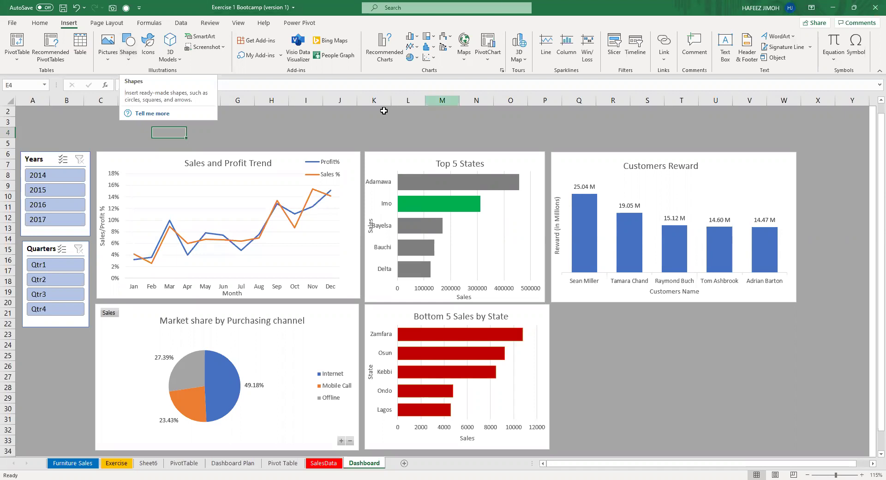
left_click(304, 142)
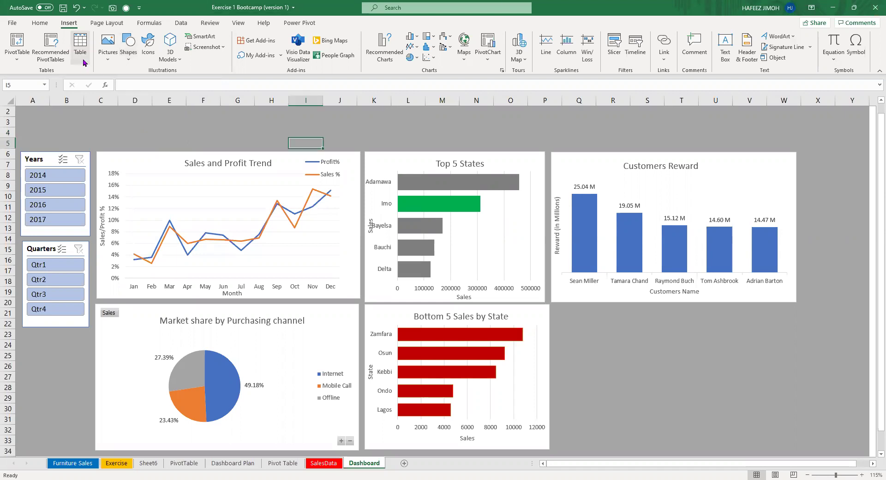
left_click(129, 64)
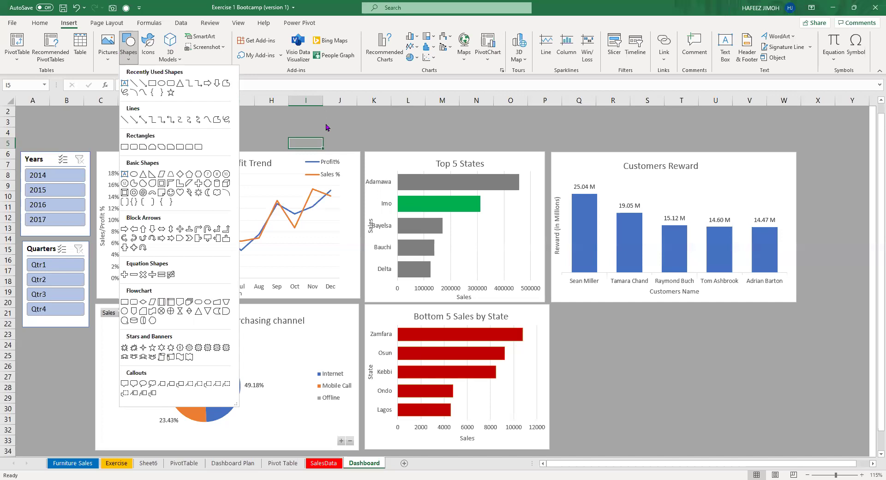
key("Escape")
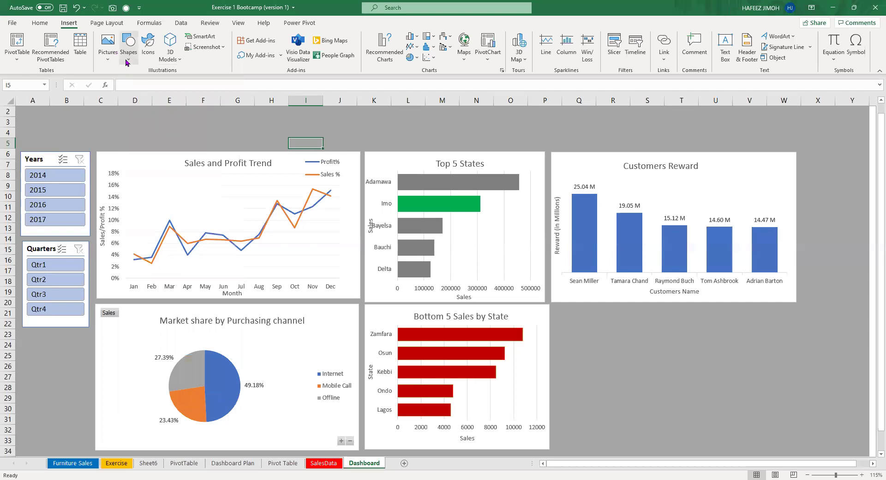
left_click(126, 63)
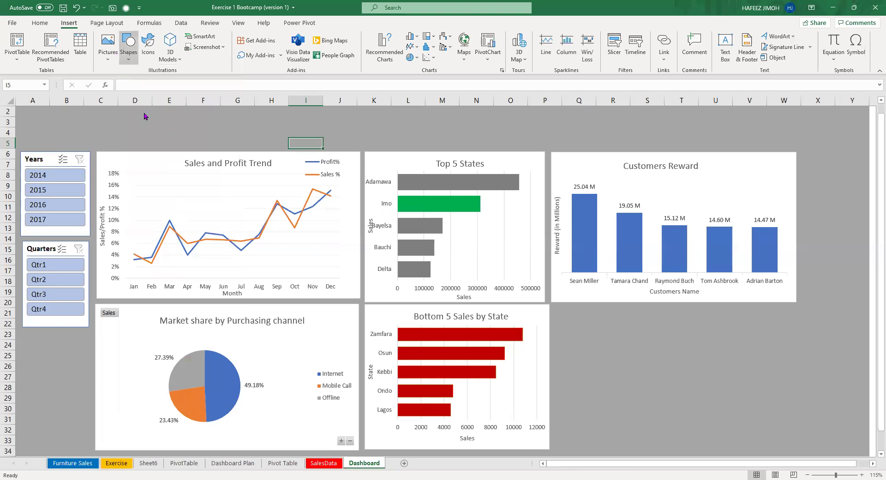
left_click(136, 148)
left_click_drag(100, 126, 175, 144)
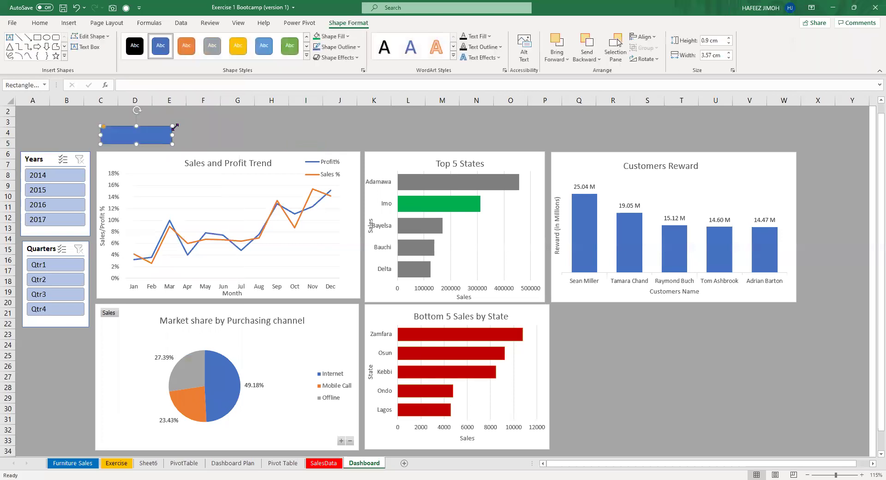
Shift the new blue card slightly left, then reselect it to give it a formula.
left_click_drag(160, 128, 157, 132)
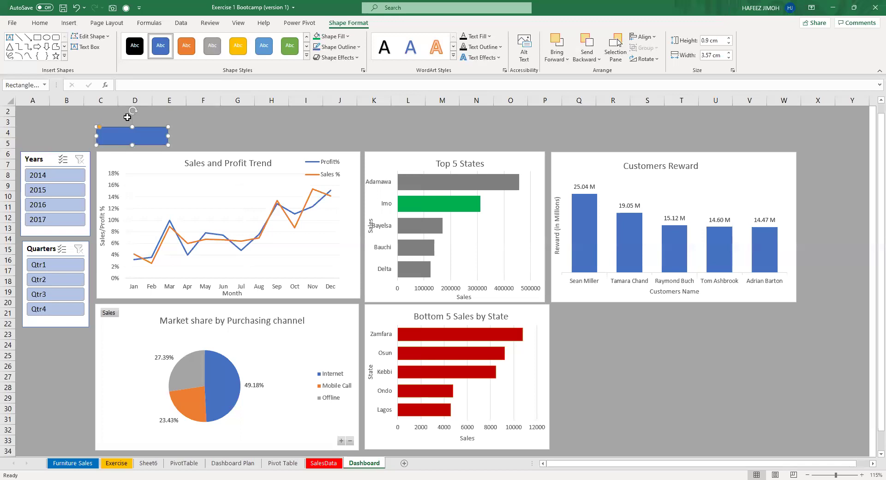
left_click(519, 8)
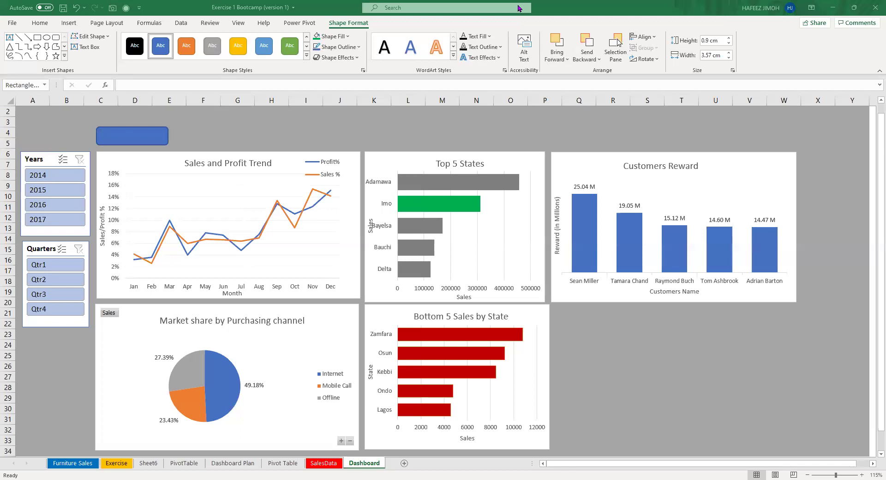
left_click(141, 139)
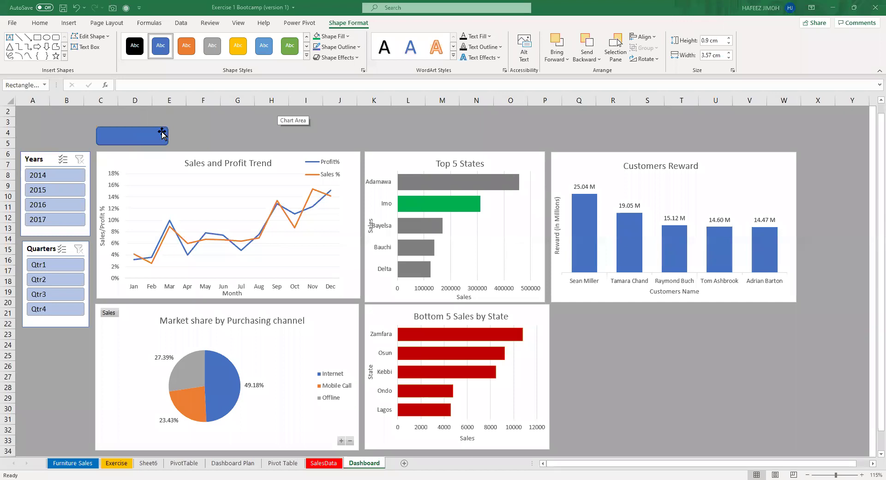
left_click(173, 87)
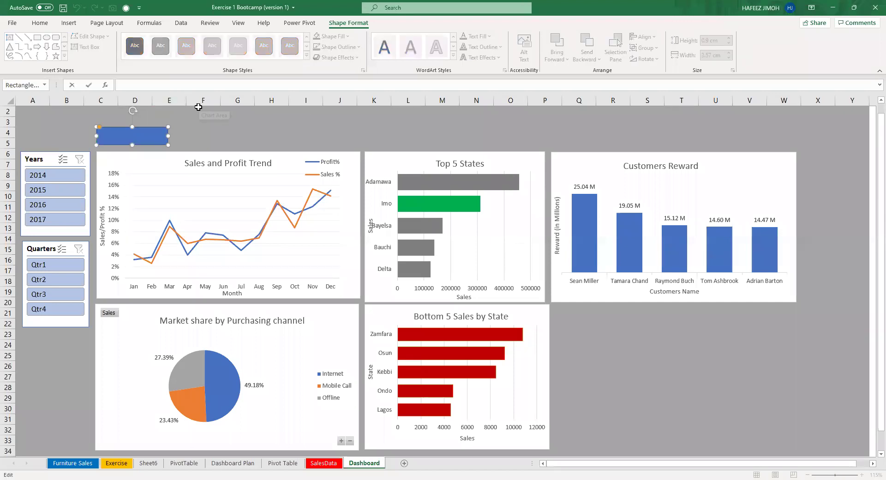
Link the card's text to Total Sales in Pivot Table cell C24 so it shows 2.30 M.
type("=")
left_click(284, 463)
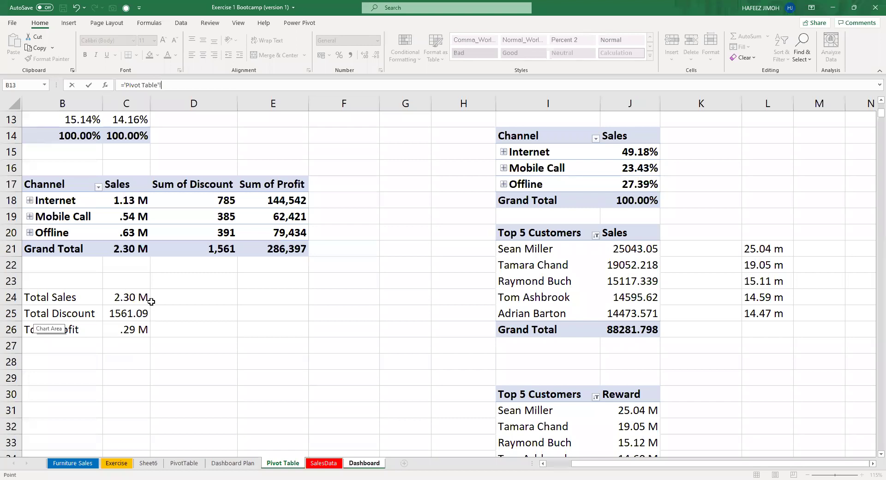
left_click(132, 296)
key("Return")
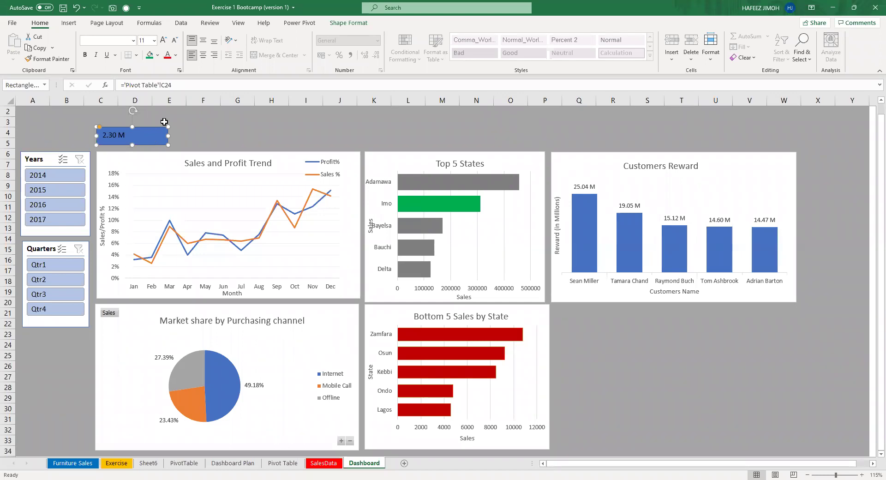
Enlarge the 2.30 M card text to 24 pt and centre it vertically in the box.
left_click(164, 43)
left_click(165, 44)
left_click(165, 43)
left_click(165, 44)
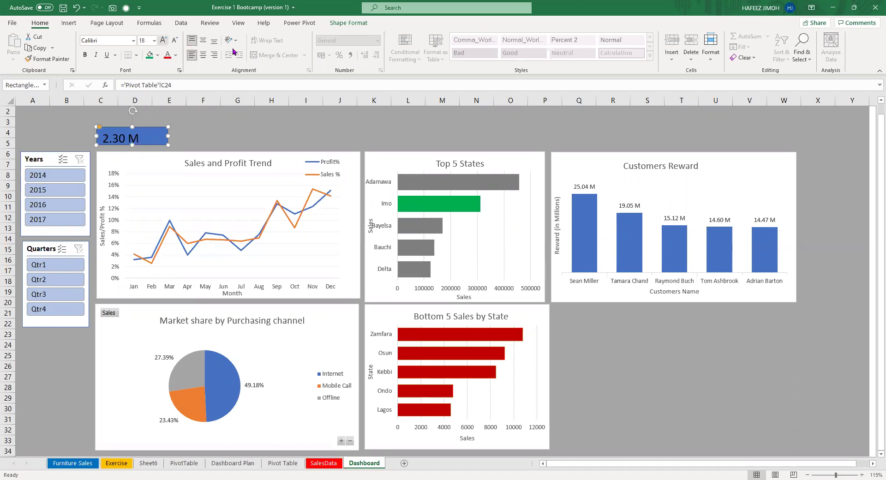
left_click(204, 40)
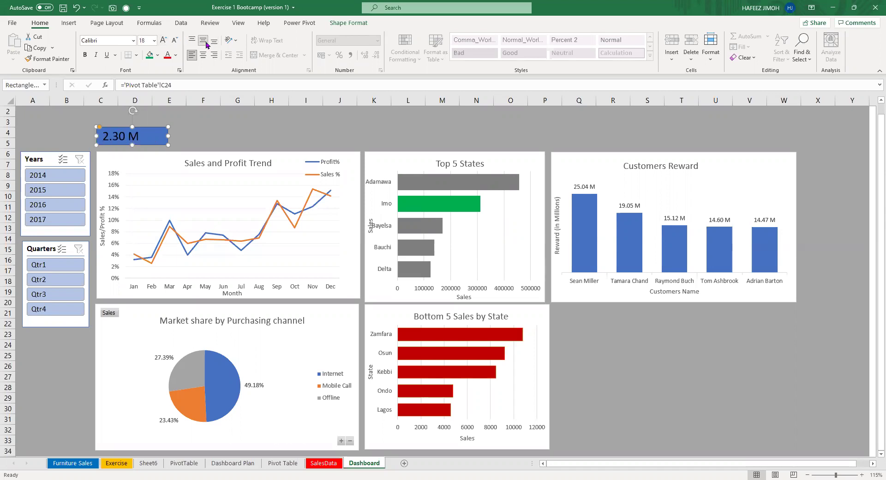
left_click(190, 42)
left_click(214, 40)
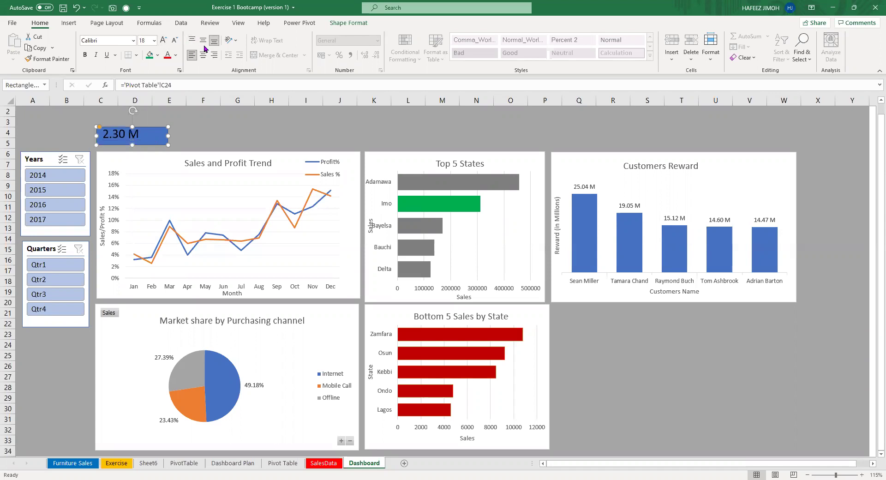
left_click(163, 43)
left_click(163, 43)
left_click(163, 43)
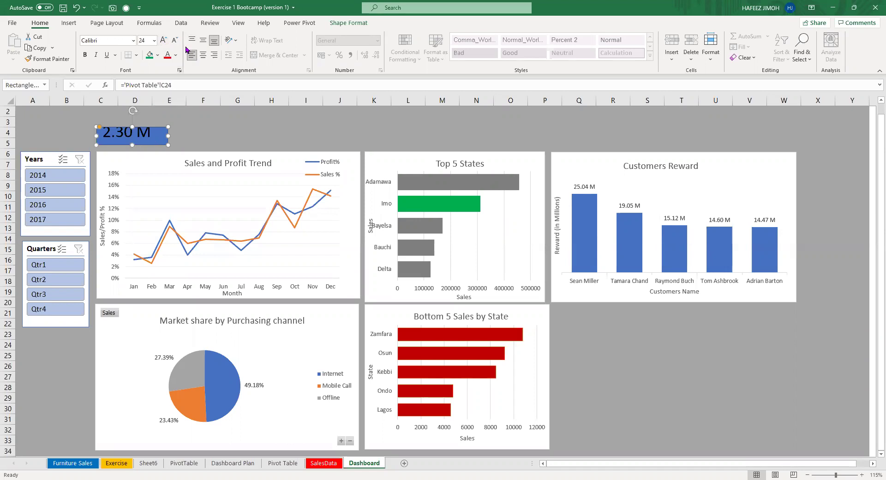
left_click(203, 43)
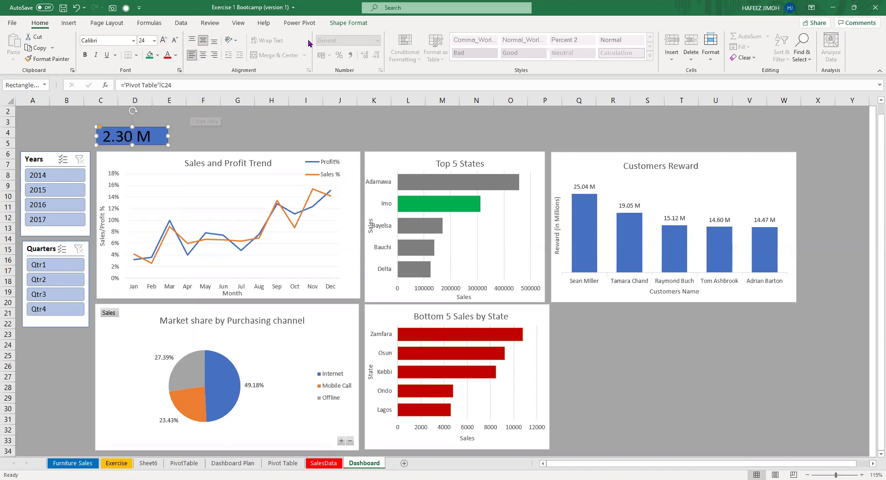
left_click(350, 26)
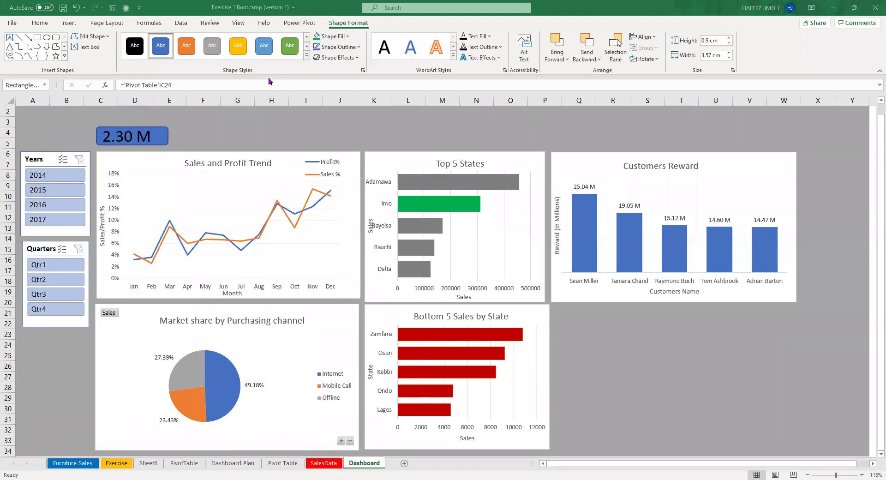
left_click(47, 25)
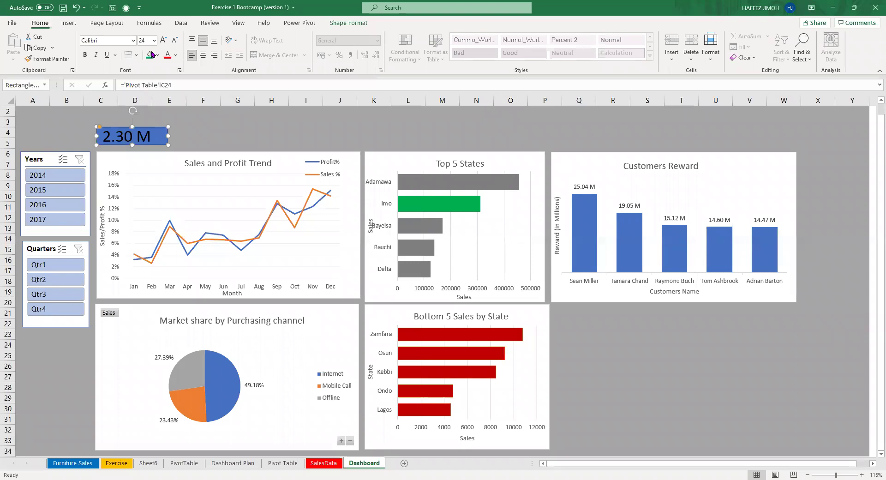
Make the 2.30 M figure white and move its box slightly right.
left_click(175, 54)
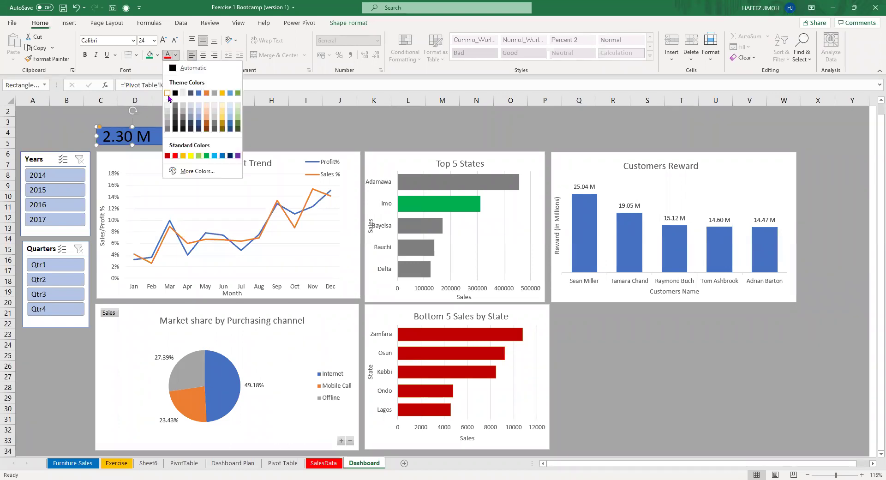
left_click(168, 93)
left_click_drag(160, 136, 198, 137)
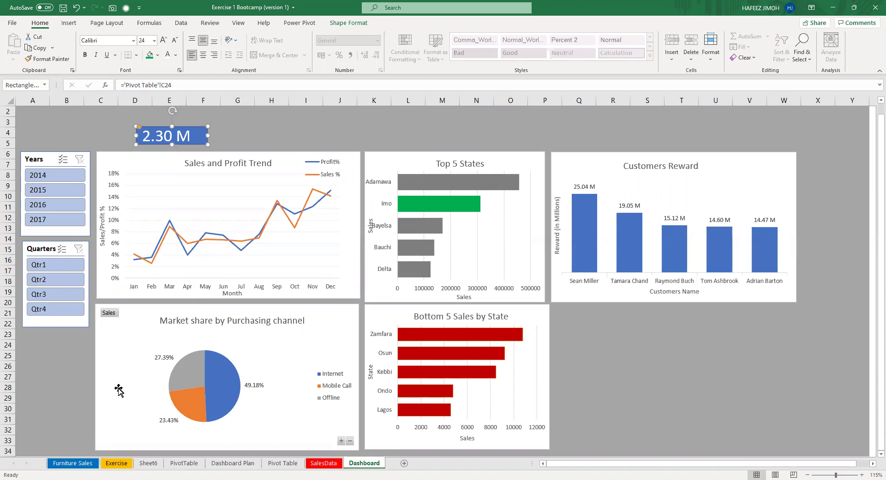
Check the source total in Pivot Table cell C24, then nudge the 2.30 M box right and down.
left_click(269, 464)
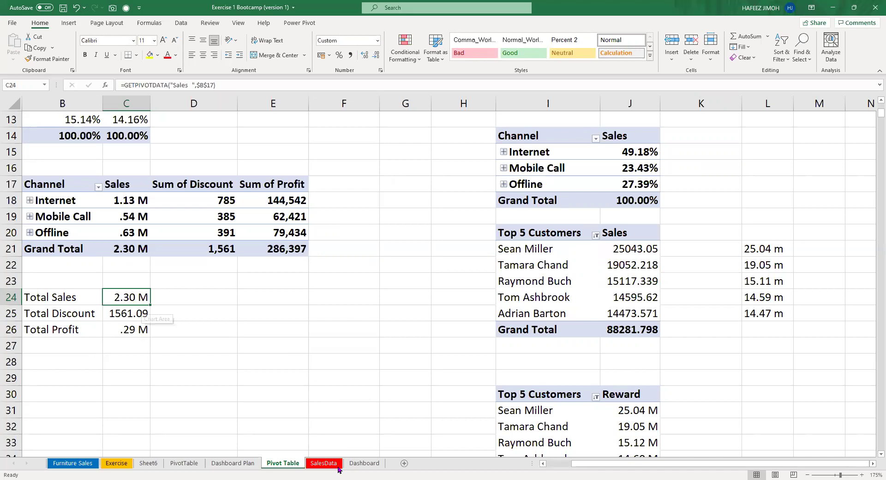
left_click(362, 463)
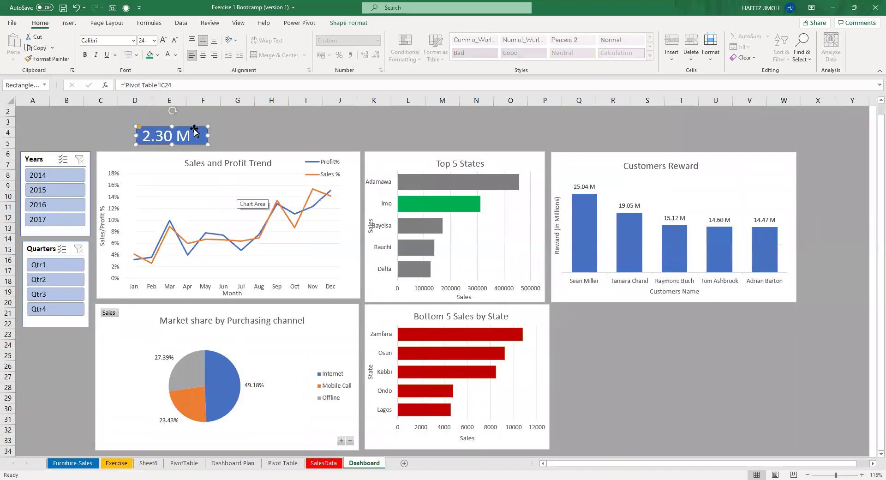
left_click_drag(196, 132, 204, 134)
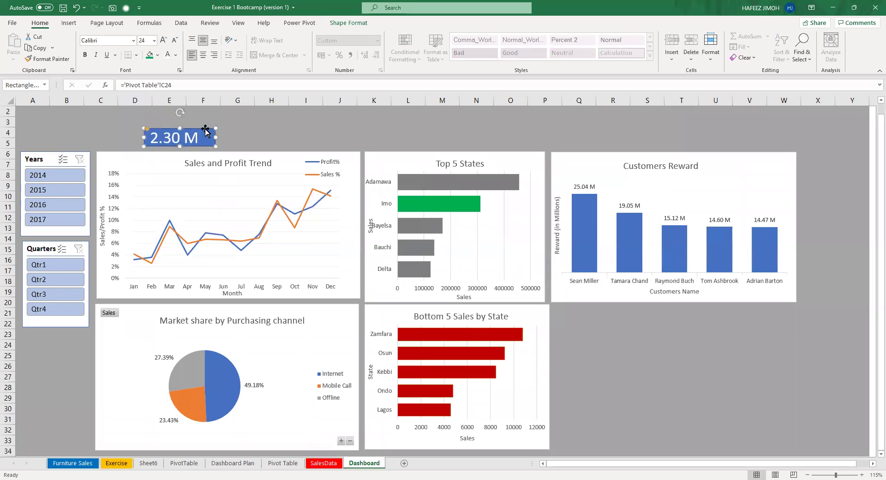
left_click(70, 24)
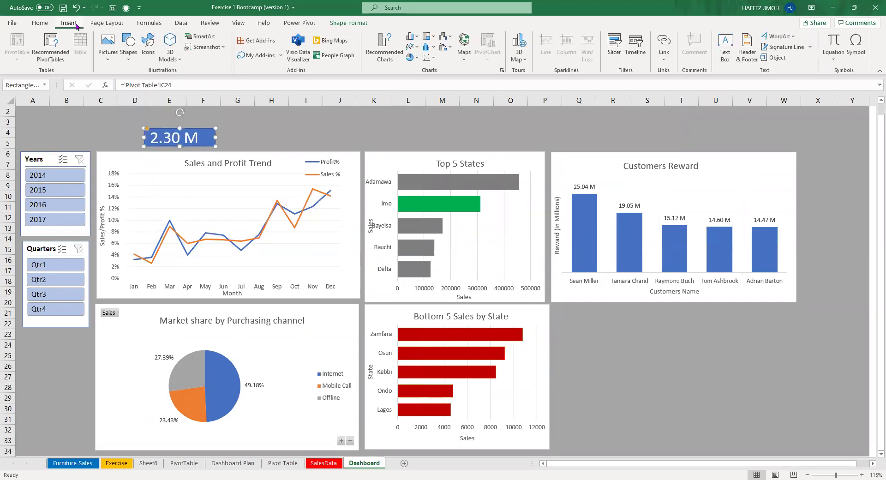
Draw a blue rectangle over the 2.30 M box area and move it up and left.
left_click(129, 51)
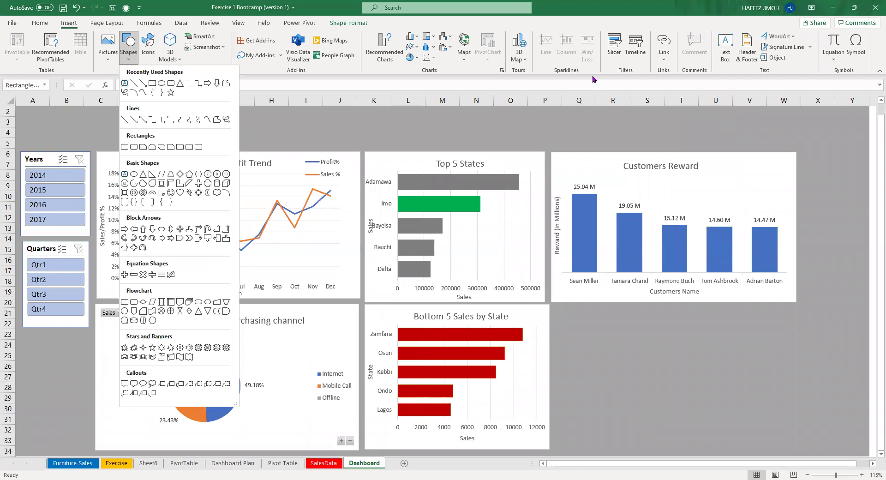
left_click(129, 59)
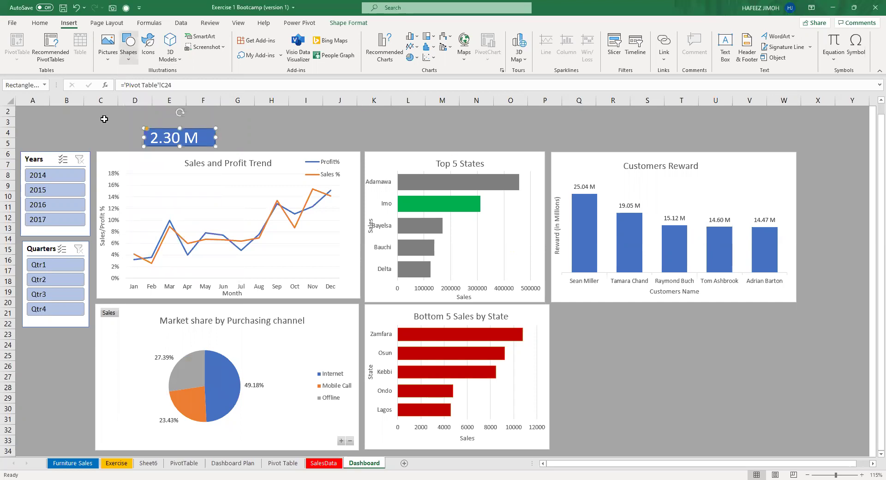
left_click(129, 60)
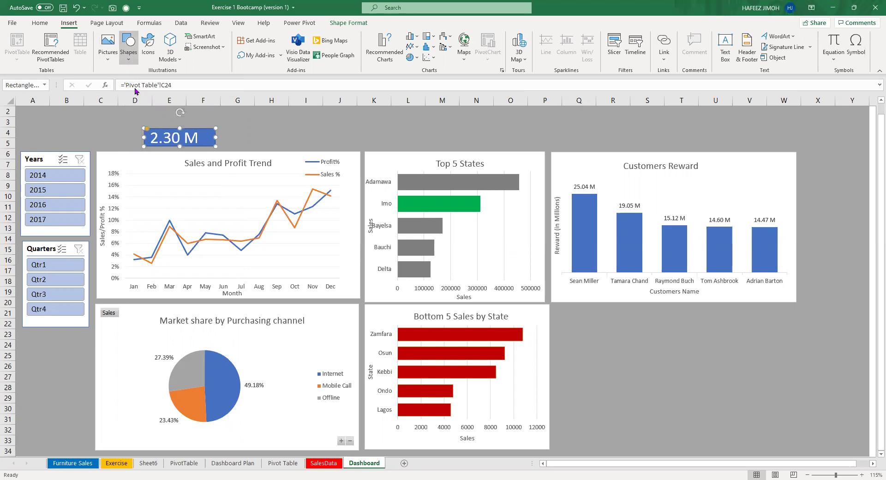
left_click(152, 89)
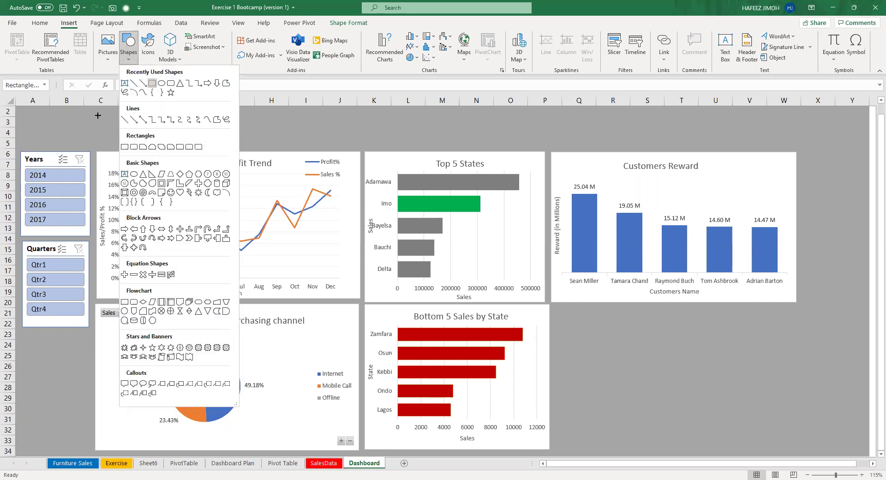
left_click_drag(89, 115, 227, 149)
left_click_drag(184, 119, 120, 113)
Position the rectangle across columns C to F and place the 2.30 M box on it.
left_click(206, 140)
left_click_drag(205, 140, 305, 142)
left_click_drag(152, 132, 224, 137)
left_click_drag(290, 133, 213, 127)
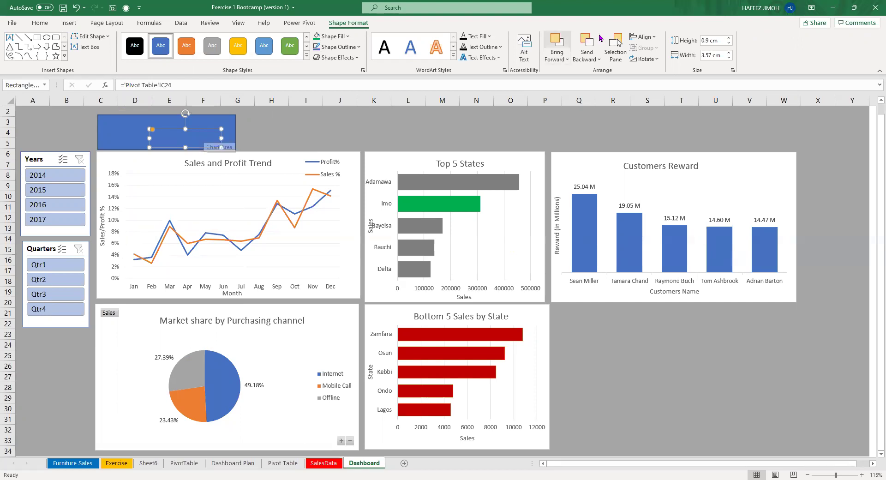
Bring the 2.30 M box in front of the rectangle and narrow it at the card's right side.
left_click(567, 59)
left_click(581, 73)
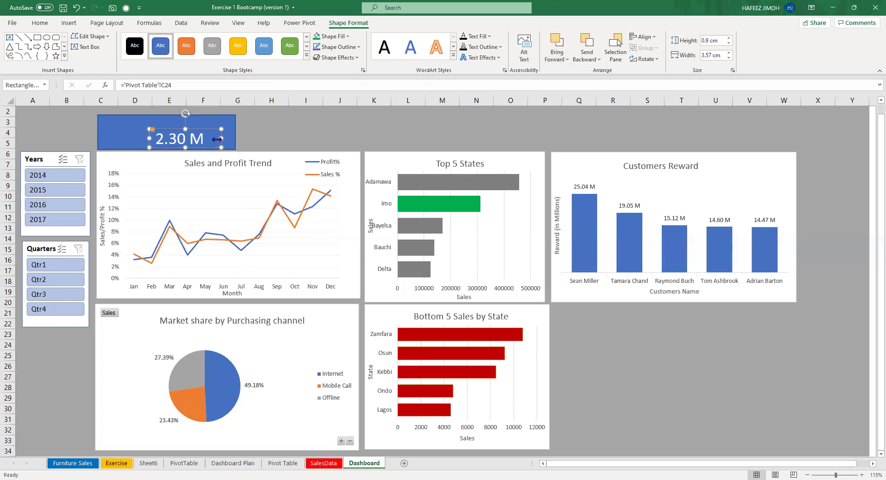
left_click_drag(213, 144, 224, 129)
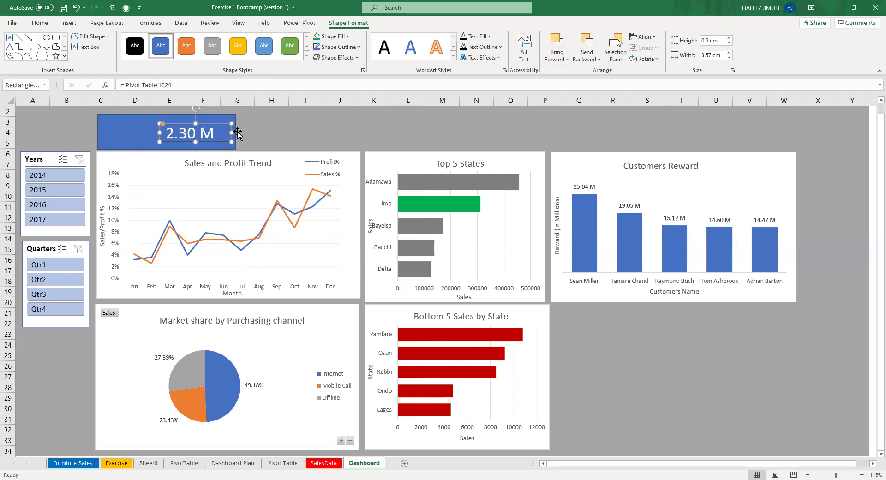
left_click(129, 137)
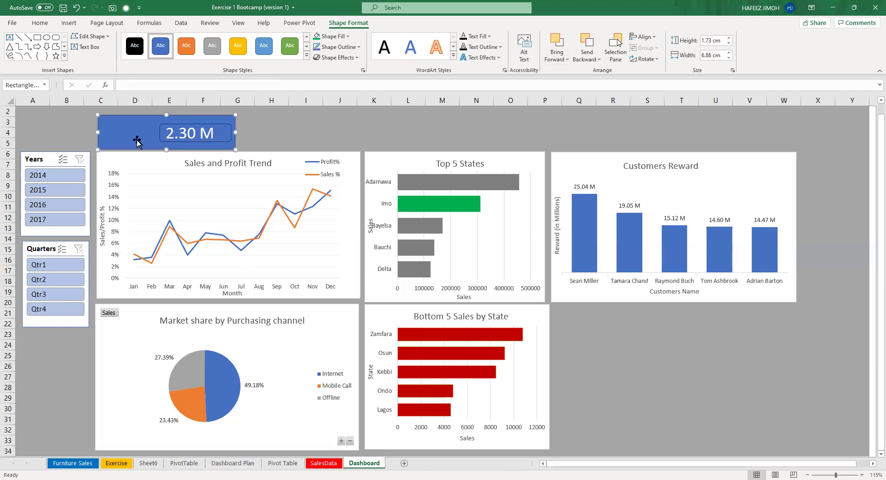
left_click(201, 134)
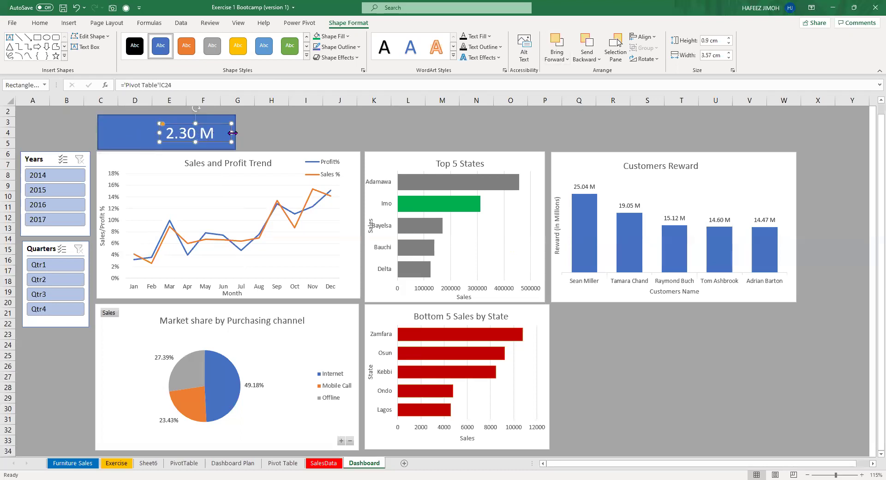
left_click_drag(232, 133, 209, 126)
Give the 2.30 M box a white outline.
left_click(139, 137)
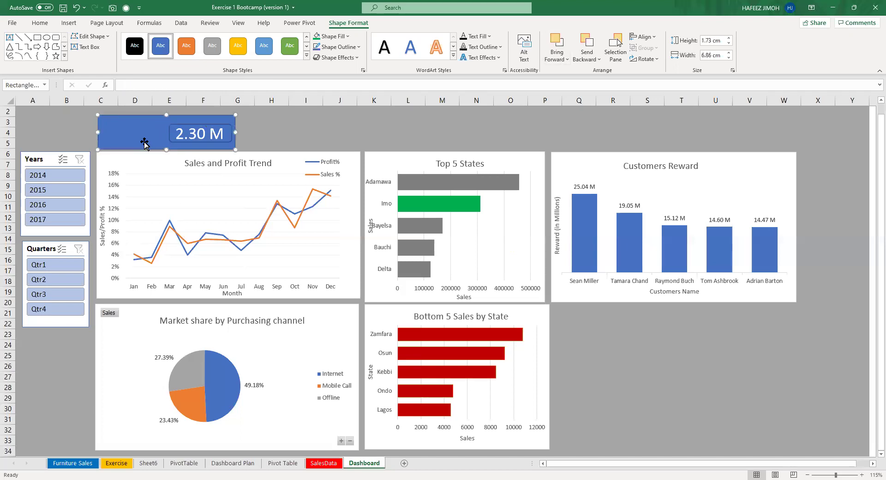
left_click(218, 133)
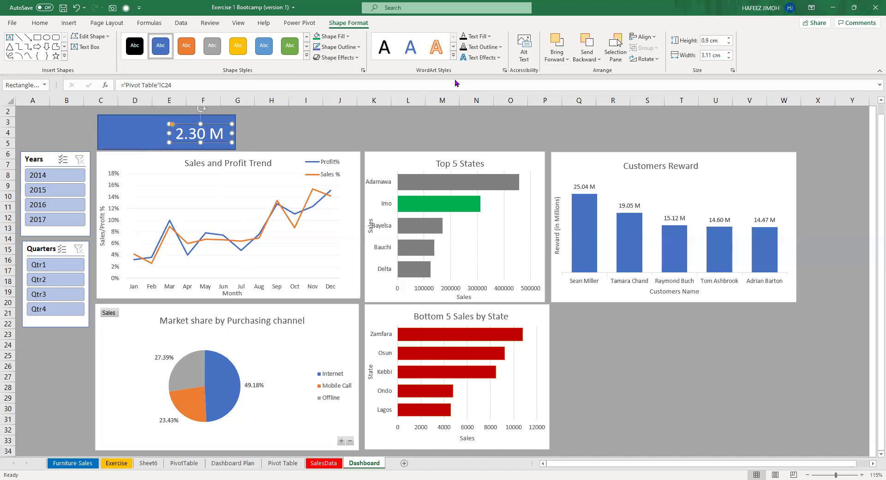
left_click(358, 46)
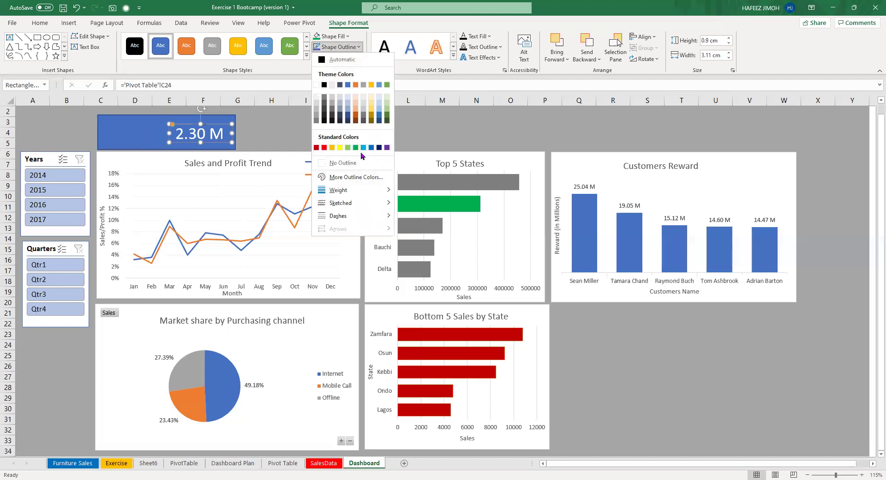
left_click(315, 85)
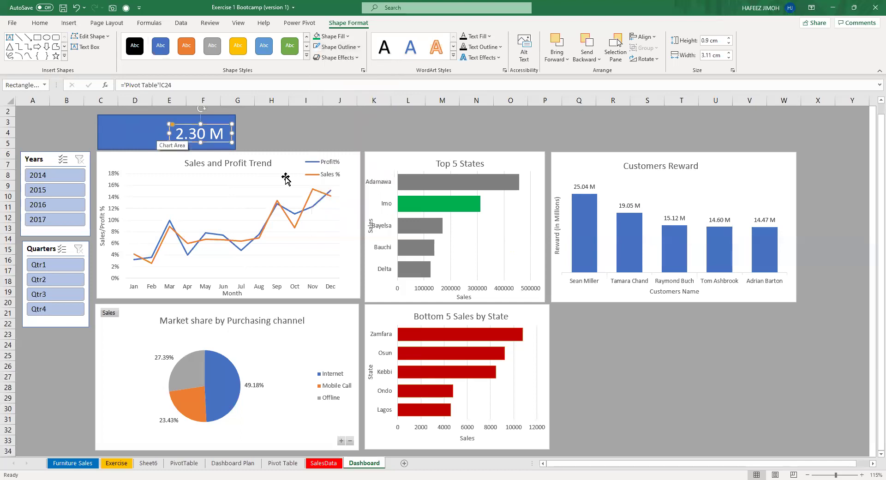
key("Tab")
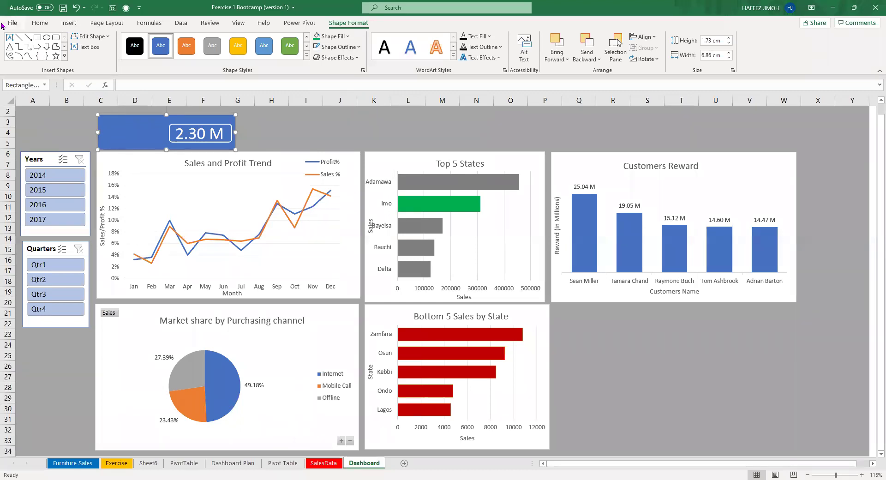
Add a text box reading 'Total Sales' beside the blue card.
left_click(85, 46)
left_click_drag(258, 114, 308, 135)
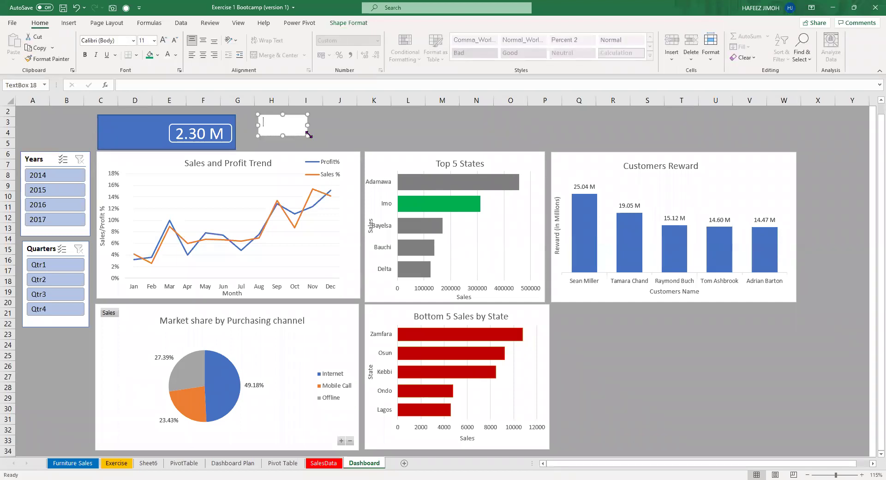
type("Total Sales")
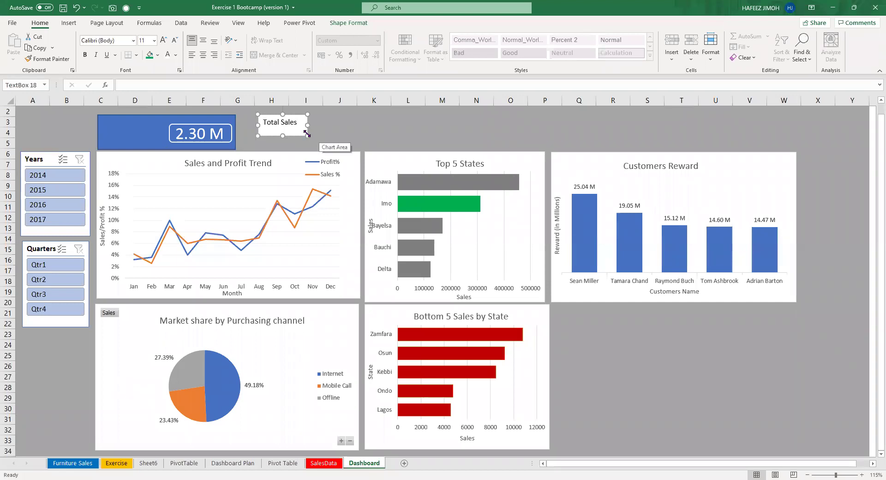
left_click_drag(306, 134, 322, 131)
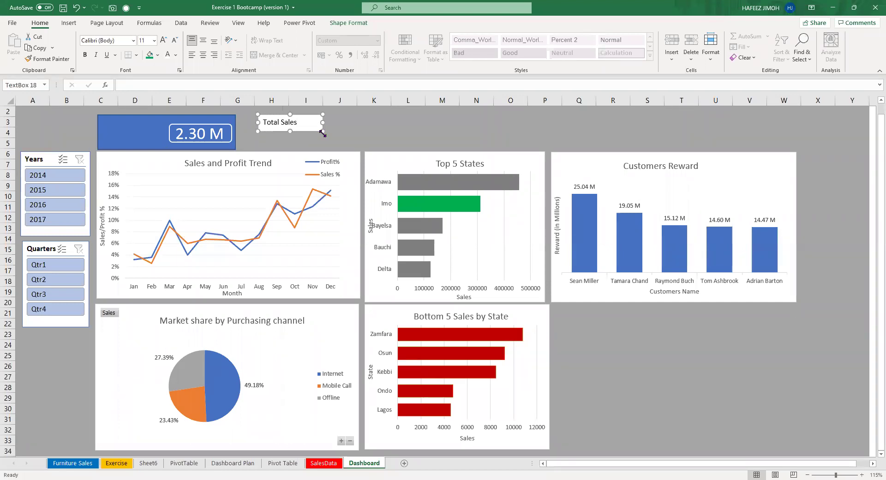
Give the Total Sales label no fill and no outline, and move it onto the blue card.
left_click(344, 24)
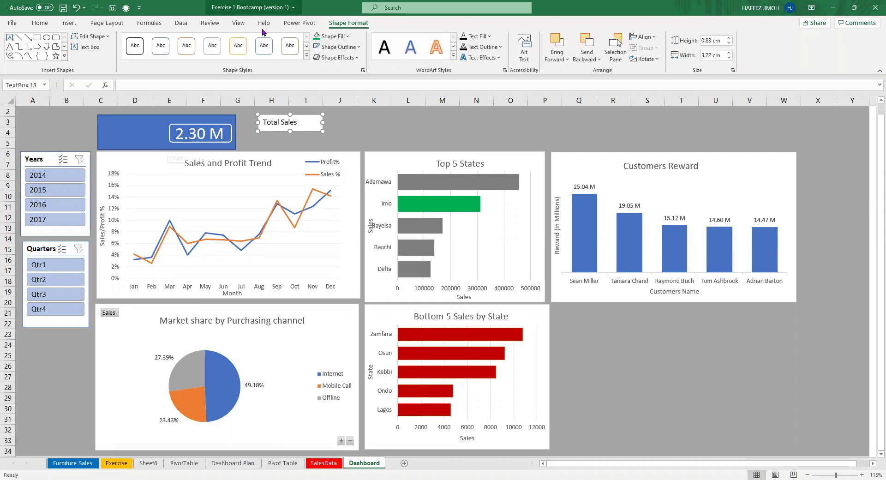
left_click(331, 36)
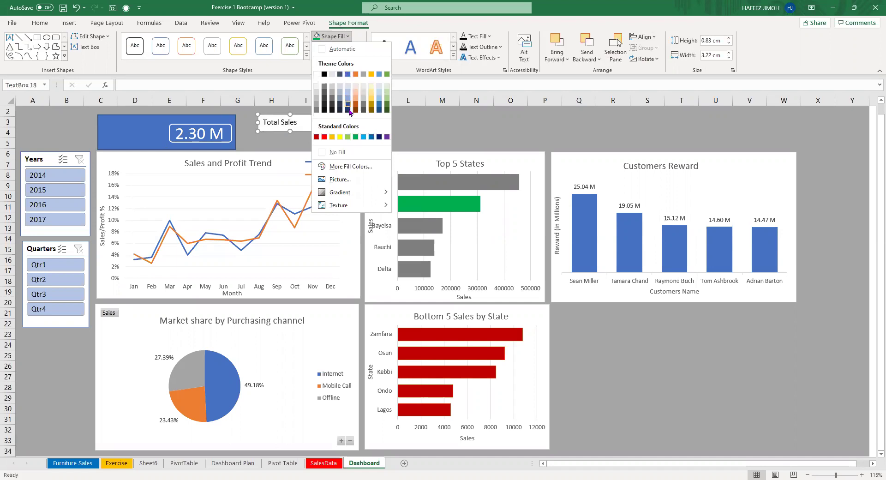
left_click(378, 75)
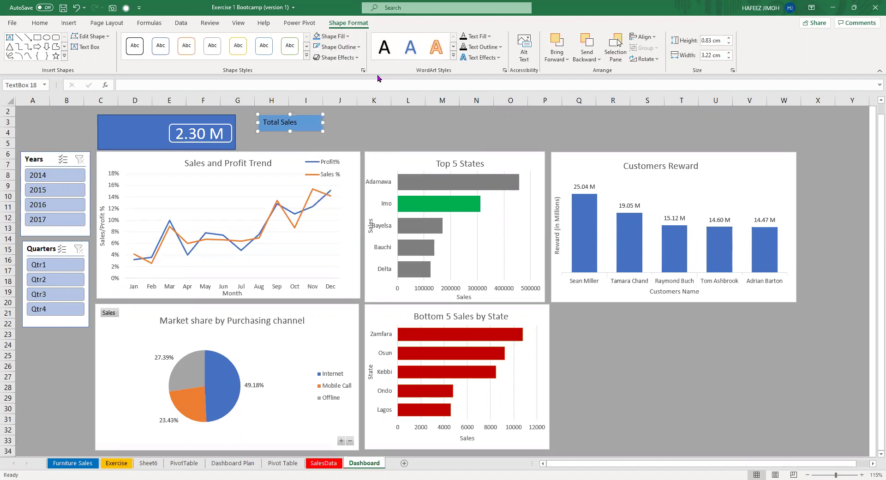
left_click(345, 39)
left_click(361, 153)
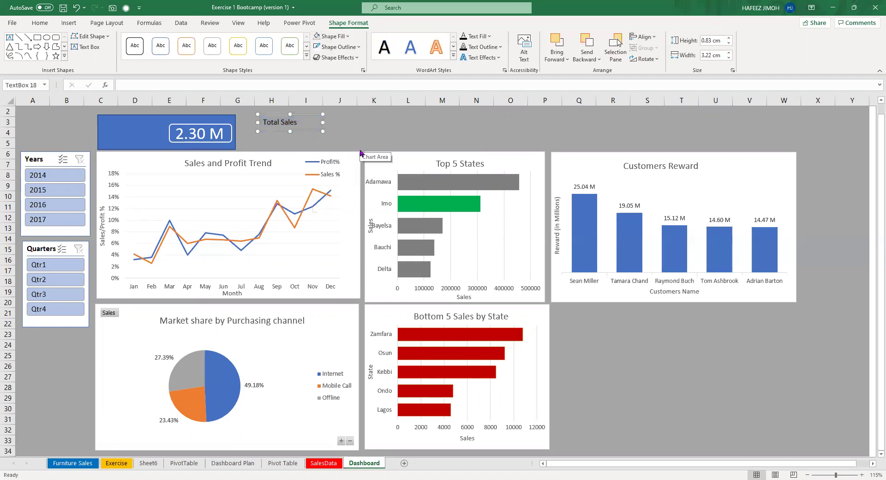
left_click_drag(295, 114, 143, 121)
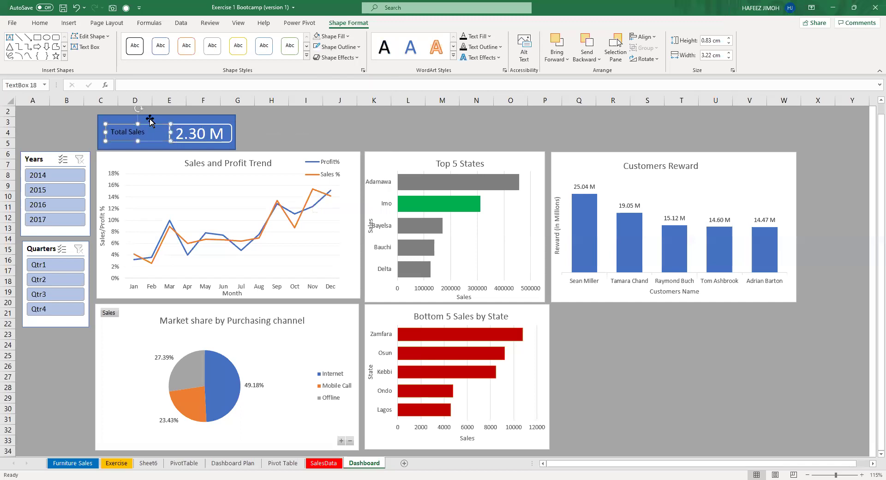
left_click(355, 46)
left_click(341, 161)
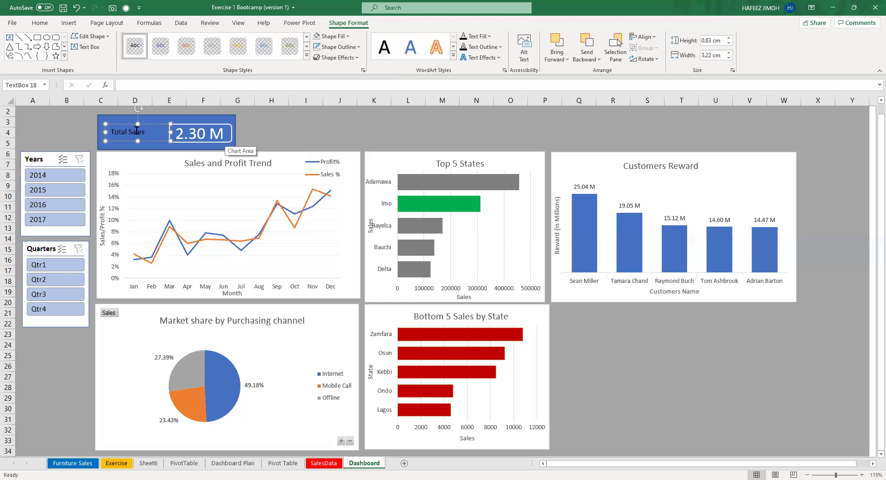
Enlarge the Total Sales label text to 16 pt.
key("ctrl+a")
left_click(194, 105)
left_click(193, 104)
left_click(194, 104)
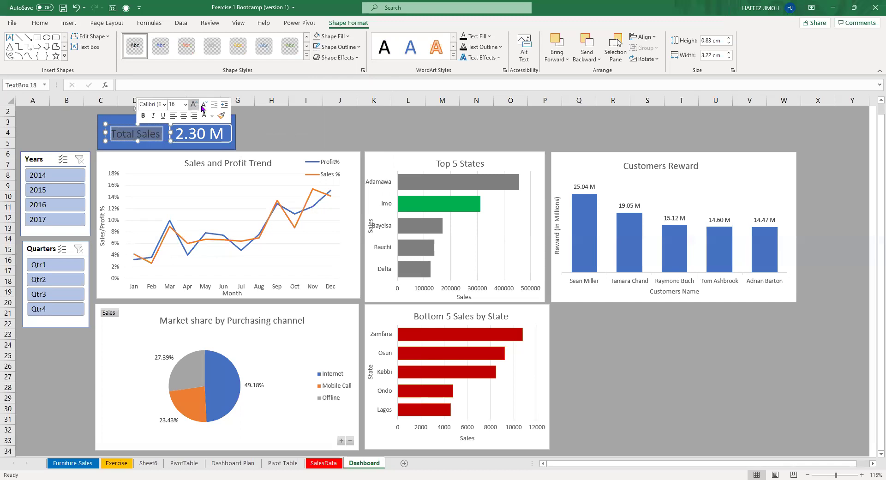
Nudge the blue Total Sales card slightly, then filter the Years slicer to 2014.
left_click(335, 134)
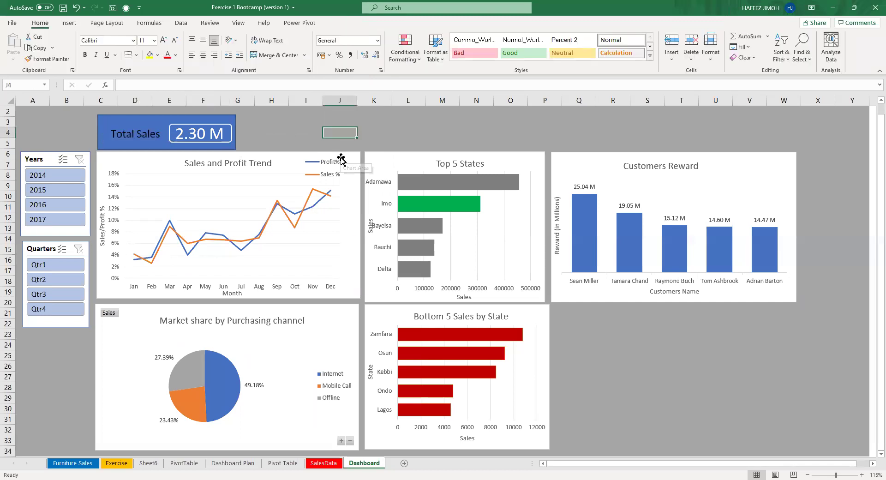
left_click(141, 129)
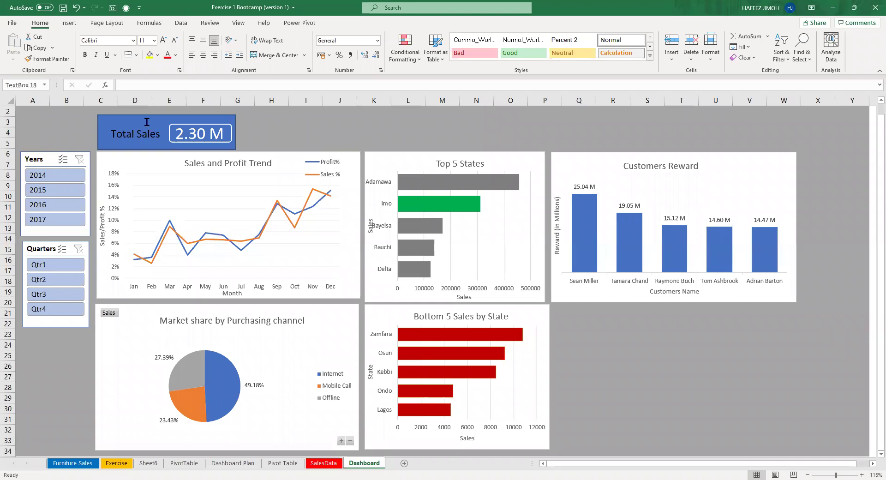
left_click(146, 122)
left_click_drag(146, 121, 149, 122)
left_click(63, 142)
left_click(166, 115)
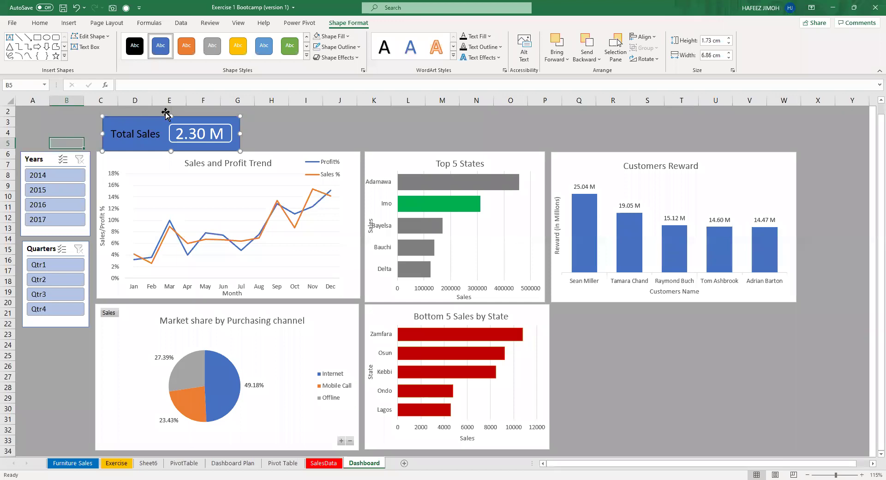
key("Escape")
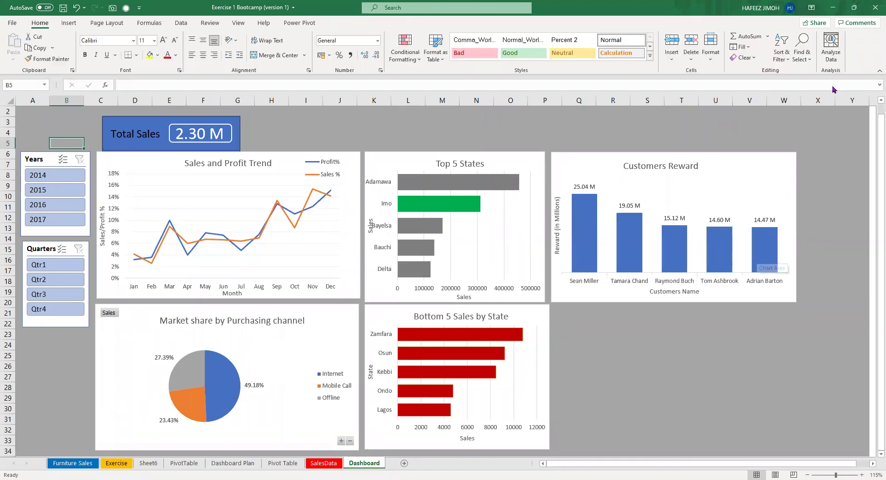
left_click(52, 175)
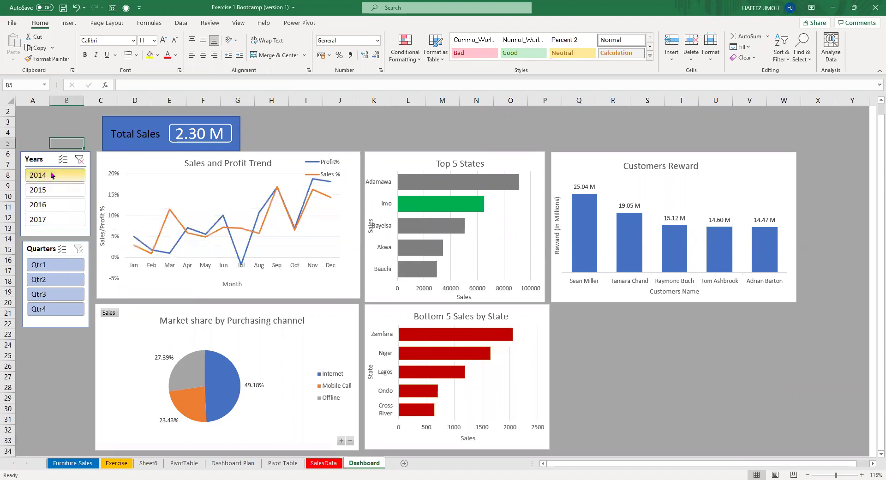
Filter to 2014 Qtr1 so Total Sales reads .36 M, then inspect the channel pivot on the Pivot Table sheet.
left_click(54, 193)
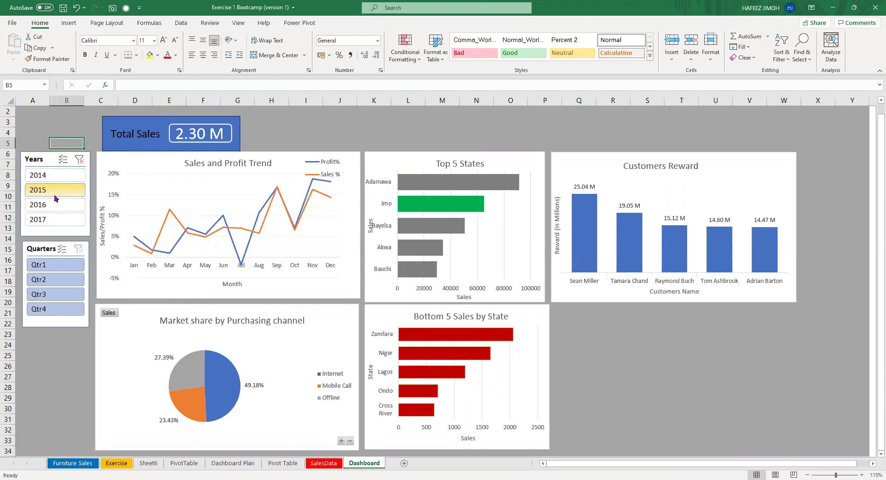
left_click(56, 271)
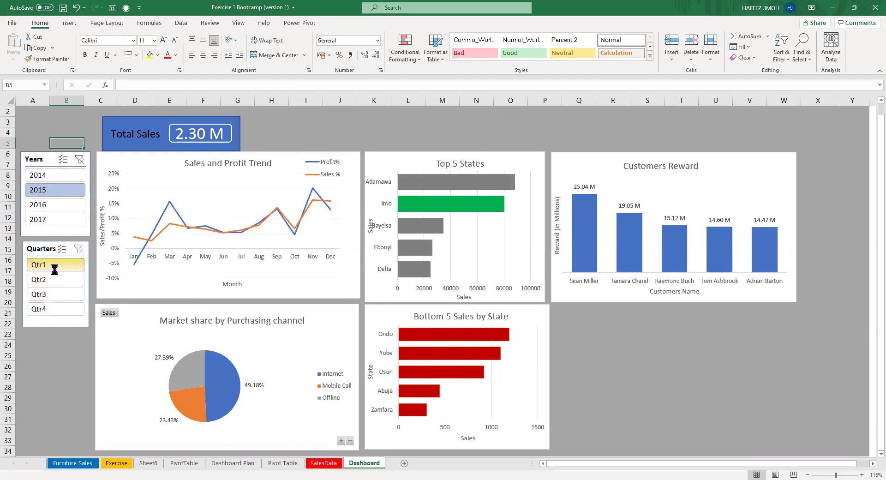
left_click(64, 175)
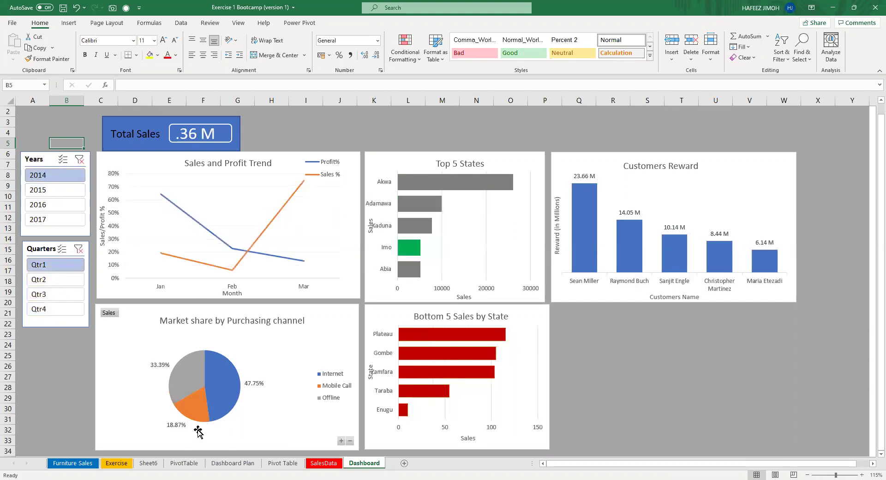
left_click(66, 189)
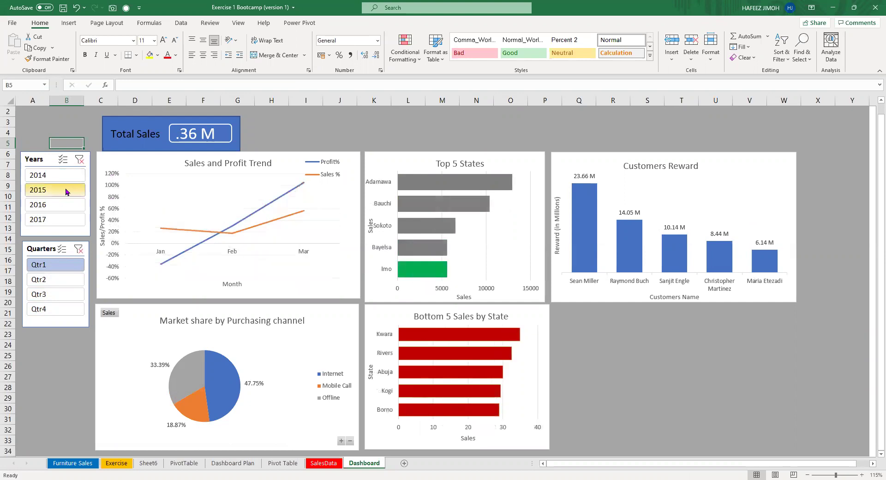
left_click(66, 178)
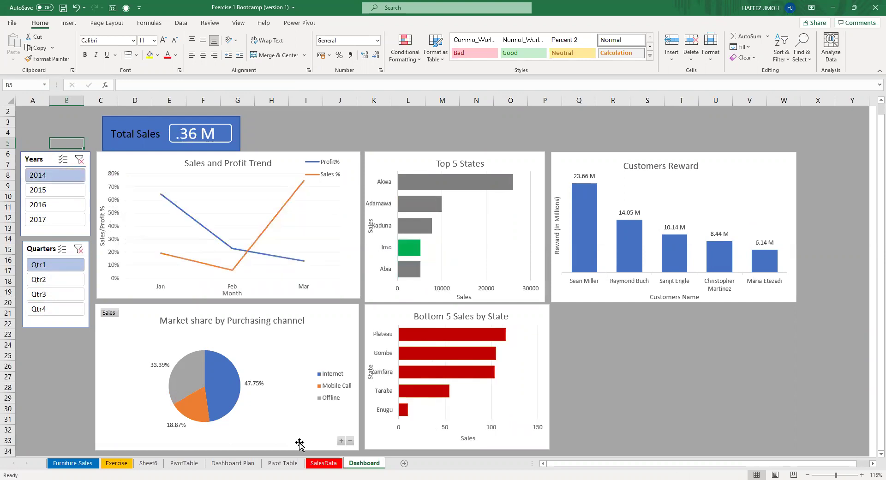
left_click(282, 462)
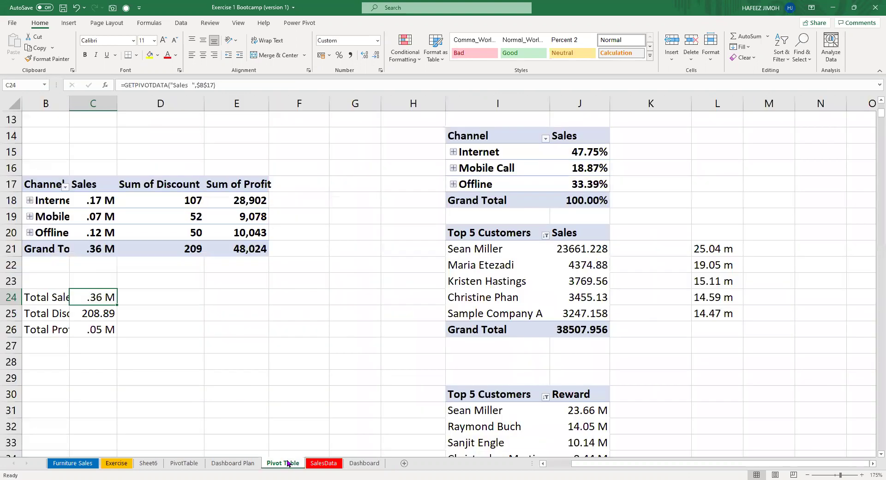
left_click(137, 196)
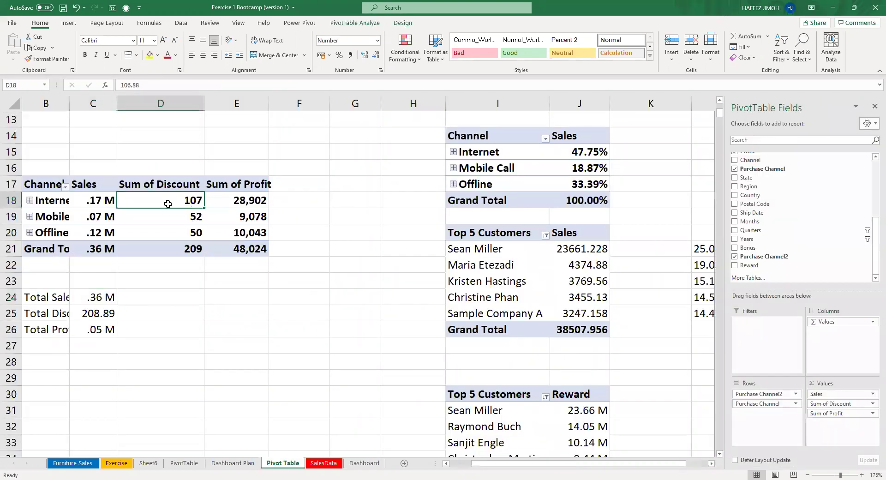
Rename the channel pivot table to ChannelPT.
left_click(351, 24)
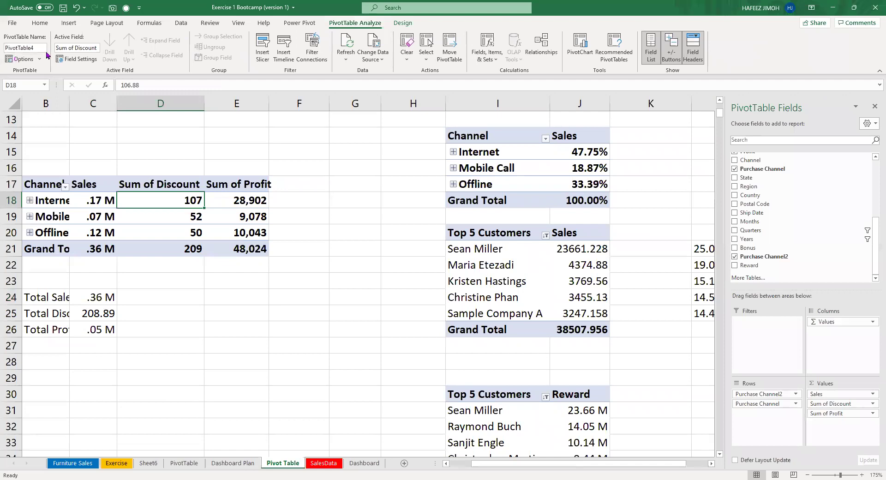
left_click(8, 48)
double_click(43, 49)
type("ChannelPG")
left_click(68, 48)
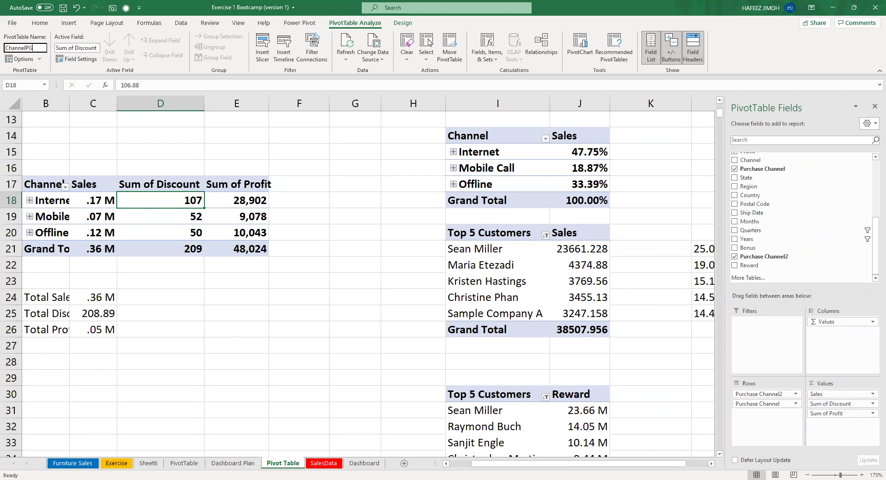
key("Return")
Connect the Dashboard's Years slicer to ChannelPT through Report Connections.
left_click(364, 463)
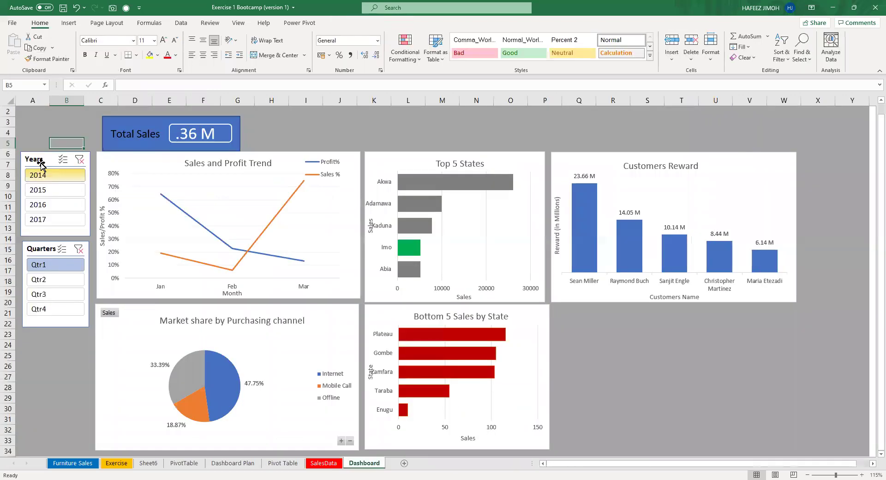
left_click(336, 24)
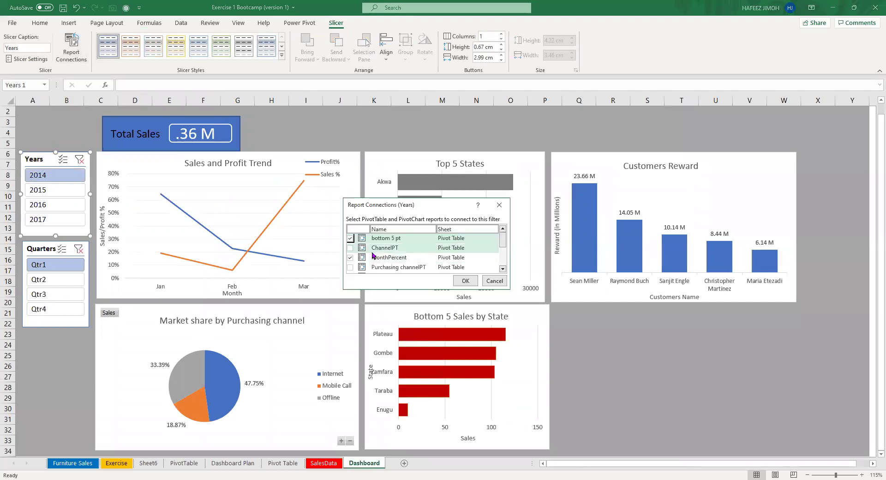
left_click(350, 247)
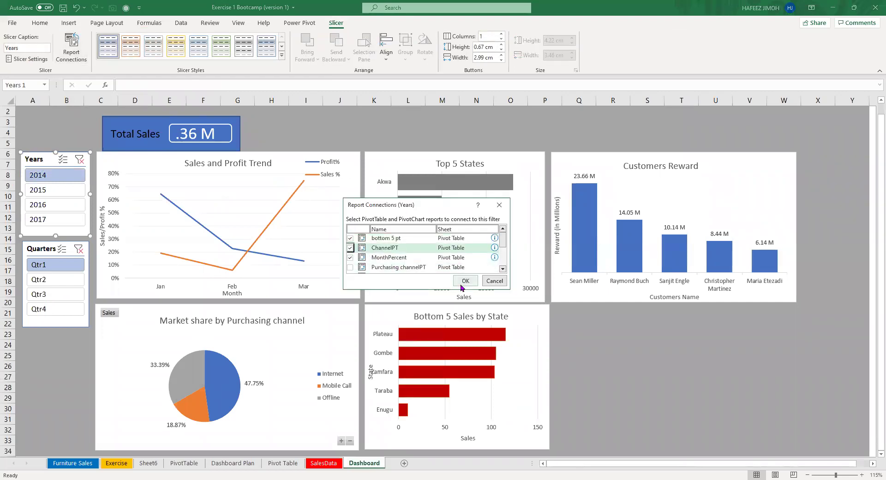
left_click(464, 281)
Clear the year and quarter filters and filter to 2017, showing .73 M Total Sales.
left_click(79, 159)
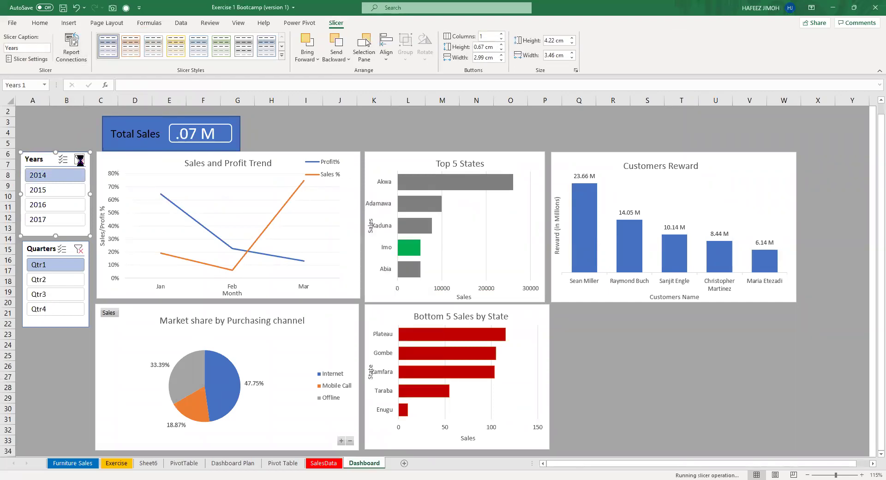
left_click(80, 249)
left_click(65, 179)
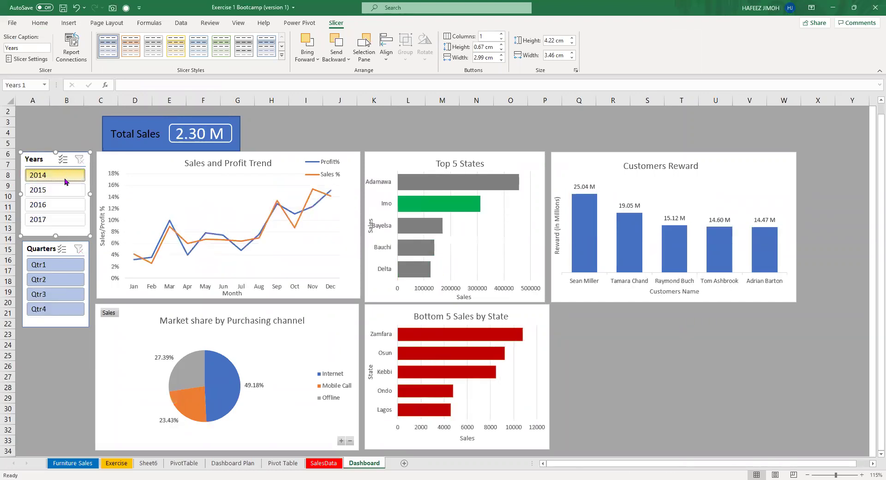
left_click(66, 190)
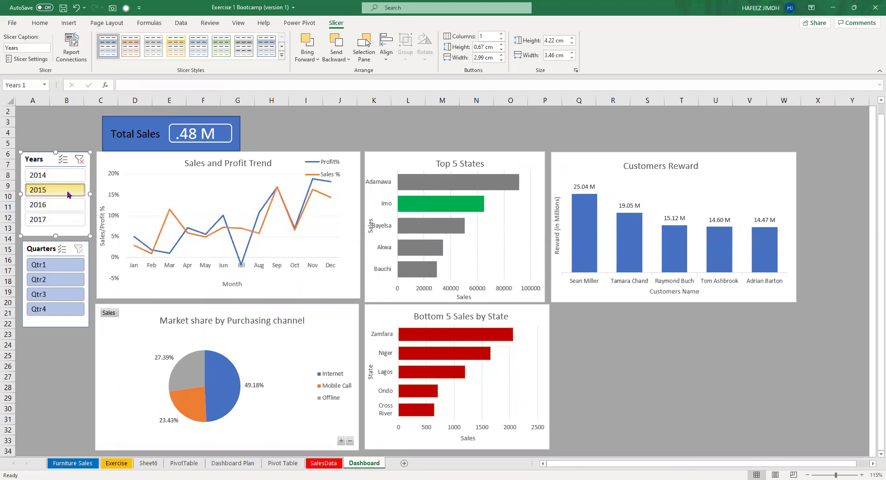
left_click(67, 205)
left_click(67, 224)
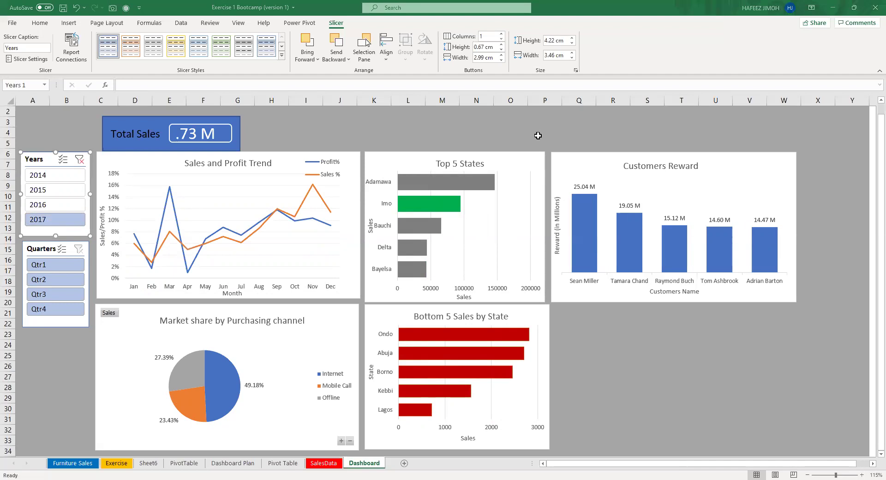
left_click(140, 124)
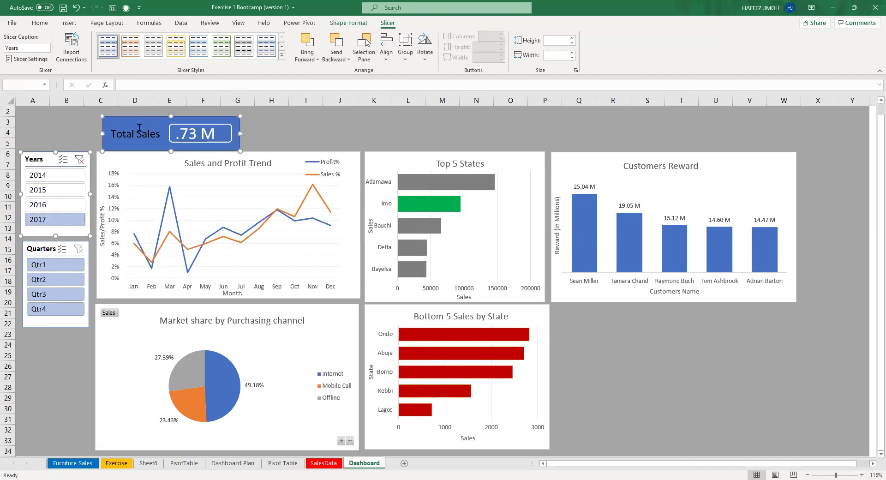
Copy the Total Sales card to its right and delete the accidentally duplicated Years slicer.
left_click(141, 132)
left_click(189, 134, "ctrl")
left_click_drag(168, 119, 298, 119)
left_click(429, 123)
left_click(190, 159)
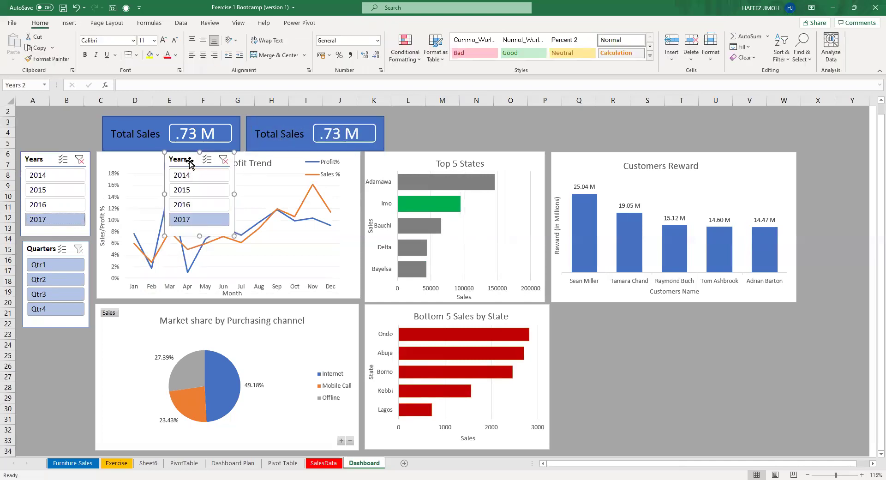
key("Delete")
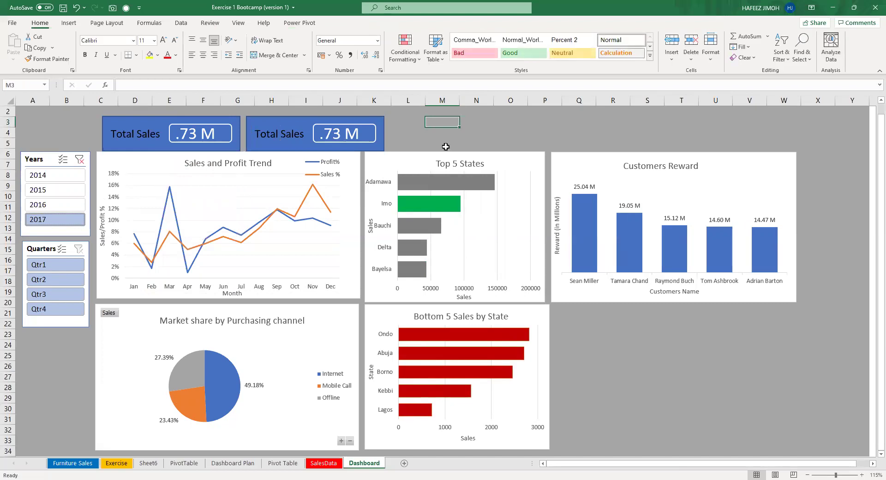
Shift both the original and copied cards slightly left.
left_click(153, 126)
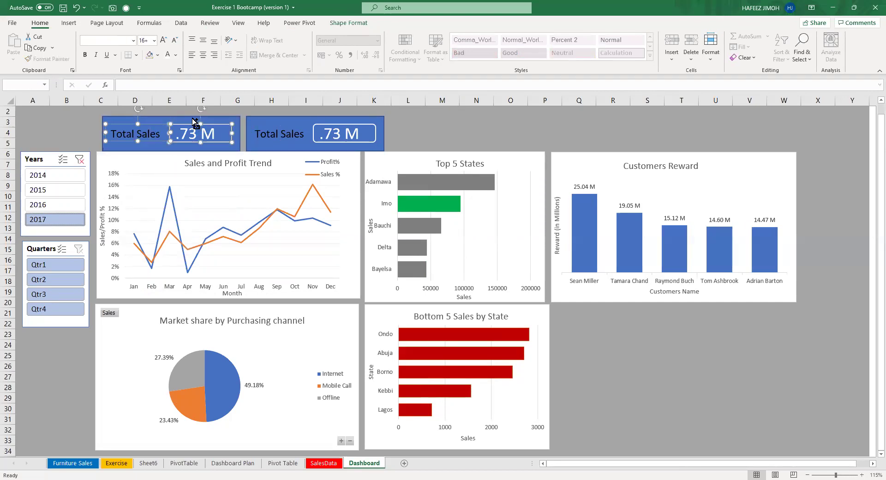
left_click(192, 119, "ctrl")
left_click_drag(189, 116, 187, 117)
left_click(188, 118)
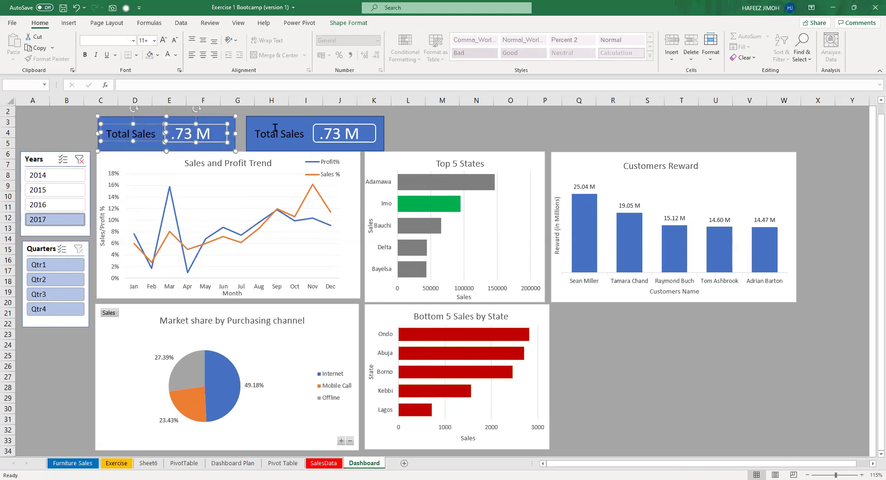
left_click(433, 129)
left_click(323, 131)
left_click(288, 118)
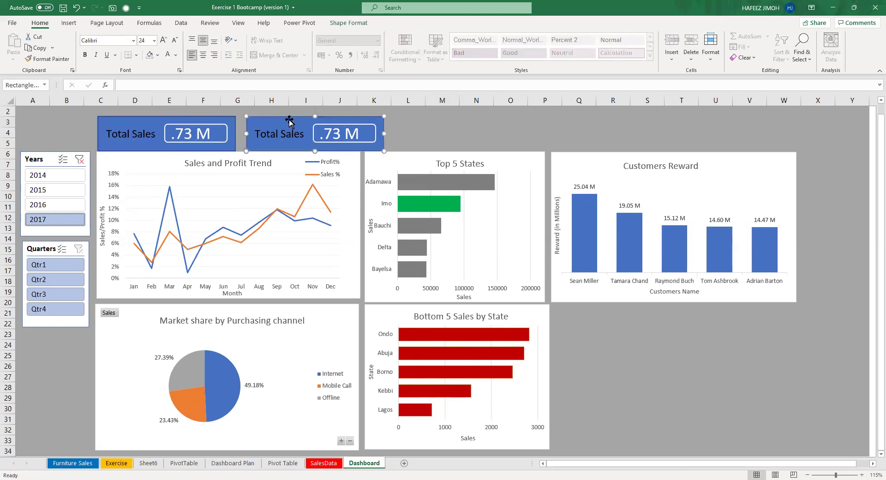
left_click_drag(286, 116, 282, 117)
Retitle the second card's heading to 'Total Profit'.
left_click(290, 127)
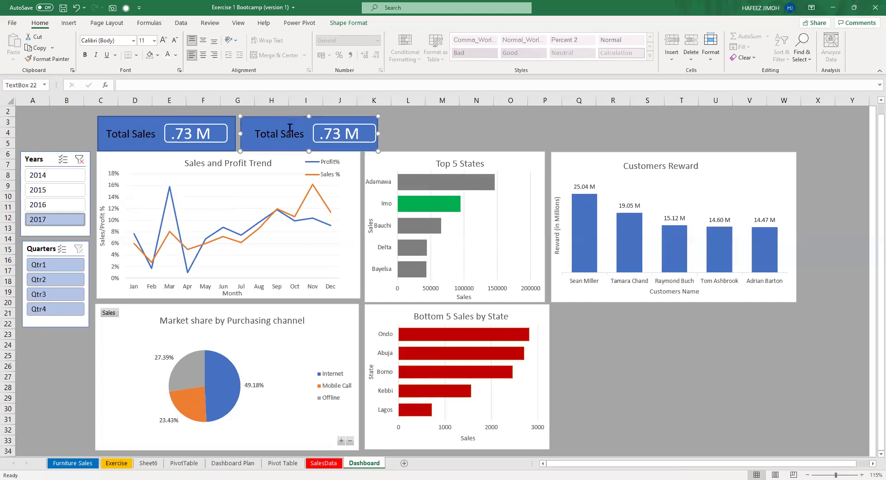
left_click(309, 131)
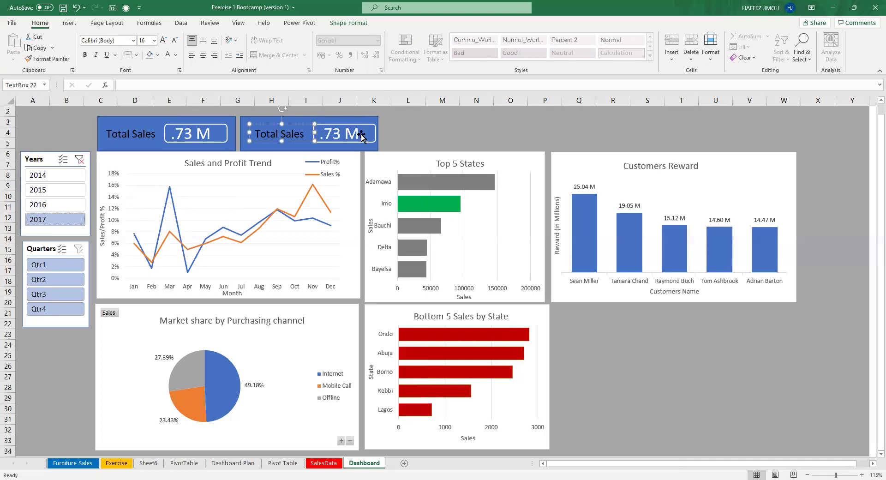
left_click(275, 110)
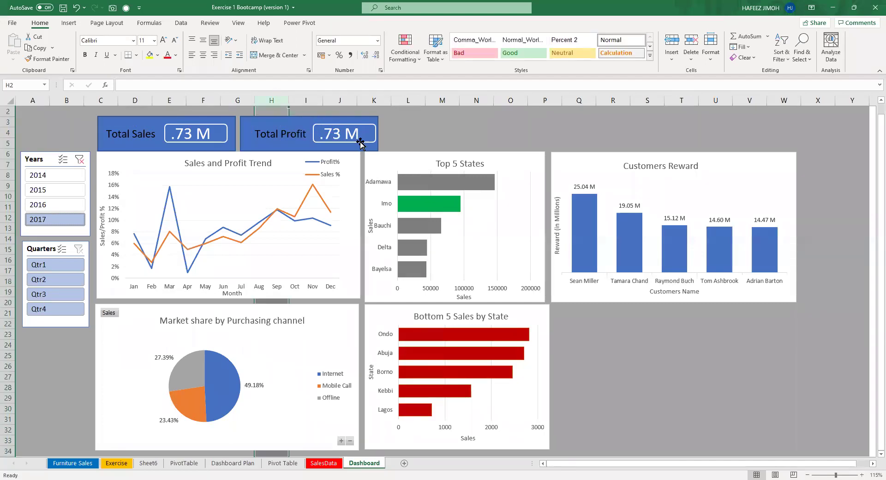
Link the Total Profit value box to ='Pivot Table'!C26 so it shows .09 M.
left_click(324, 120)
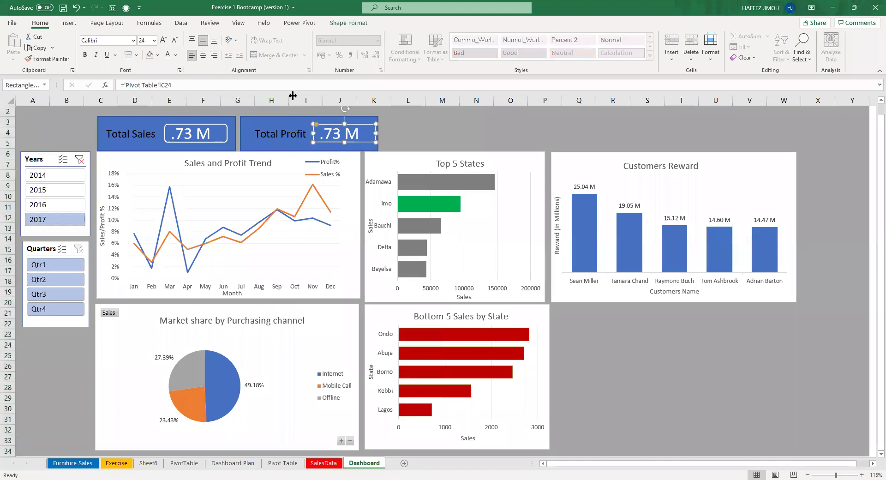
left_click(276, 87)
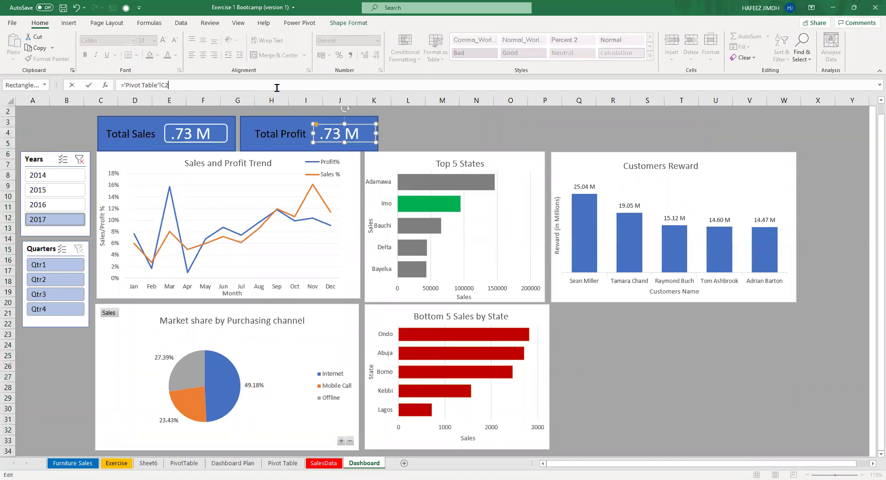
key("BackSpace")
key("BackSpace")
key("BackSpace")
key("BackSpace")
key("BackSpace")
key("BackSpace")
key("BackSpace")
key("BackSpace")
key("BackSpace")
key("BackSpace")
key("BackSpace")
key("BackSpace")
key("BackSpace")
key("BackSpace")
key("BackSpace")
key("BackSpace")
left_click(272, 462)
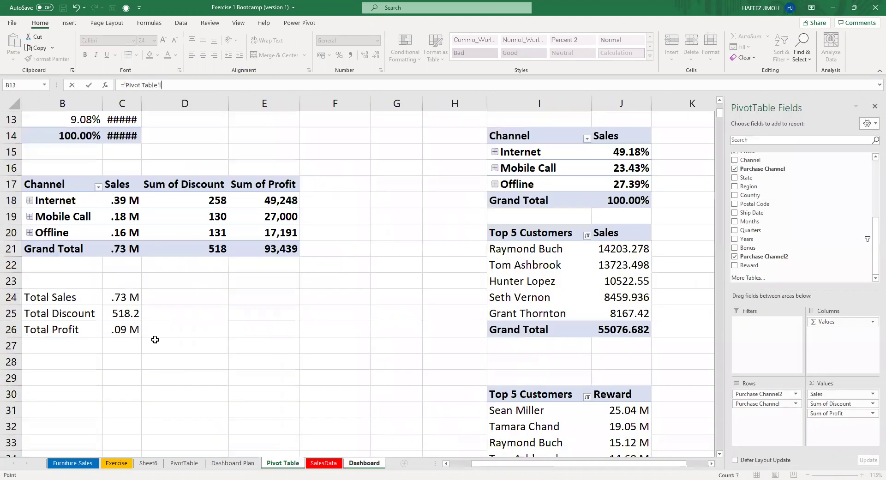
left_click(134, 330)
key("Return")
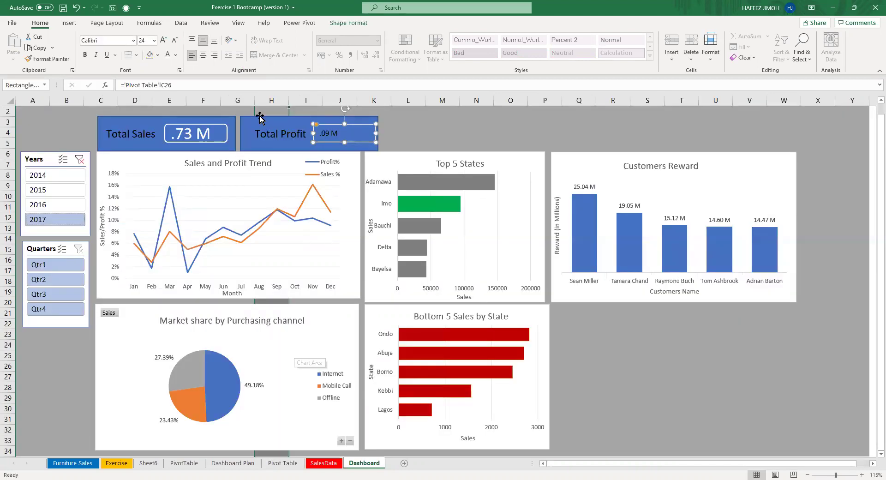
Make the .09 M value 24 pt and white.
left_click(168, 48)
left_click(169, 47)
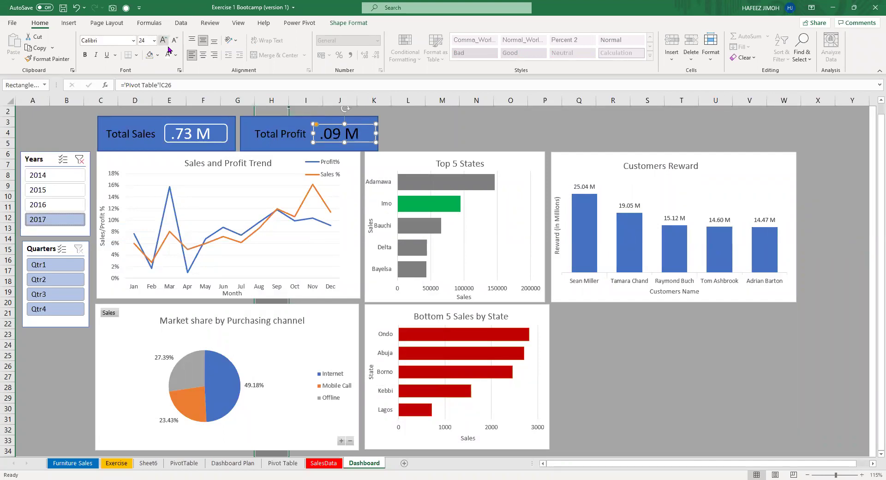
left_click(168, 57)
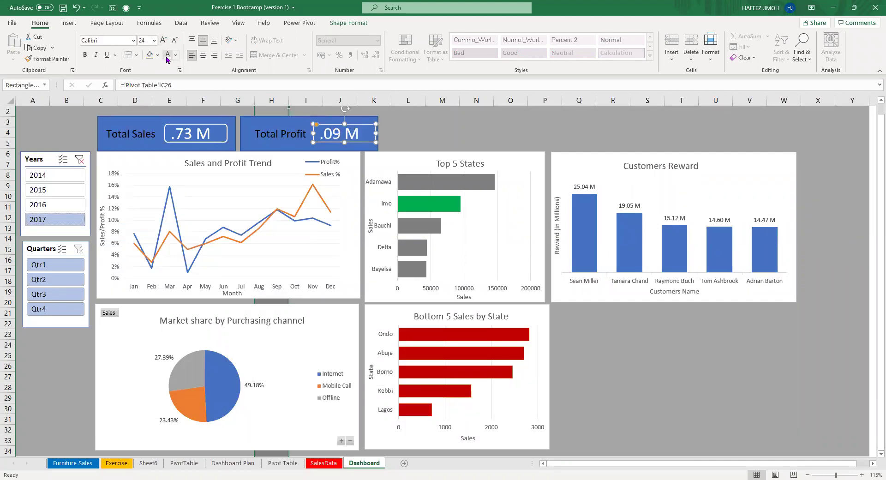
left_click(442, 122)
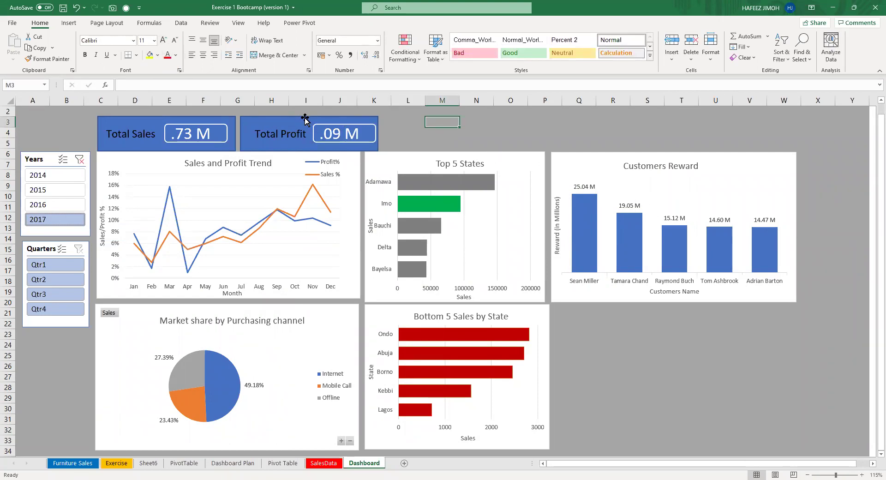
Narrow the Total Sales card slightly and nudge the .09 M value box left.
left_click(234, 133)
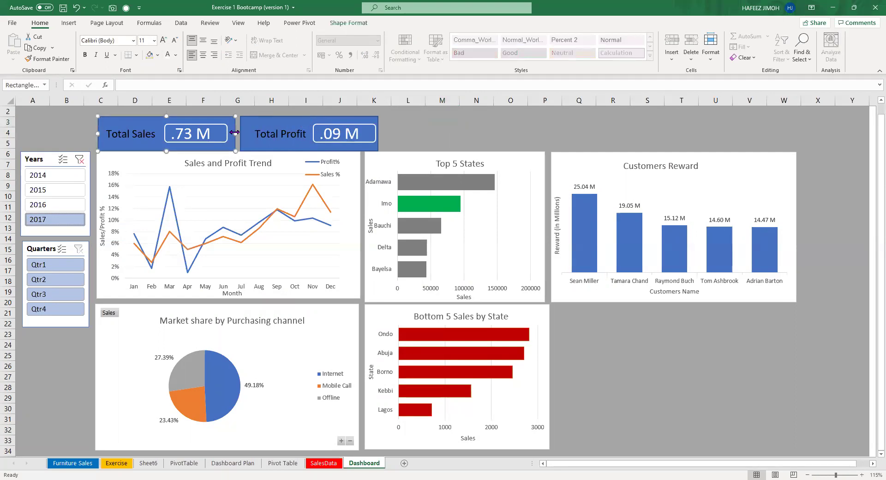
left_click_drag(233, 133, 243, 133)
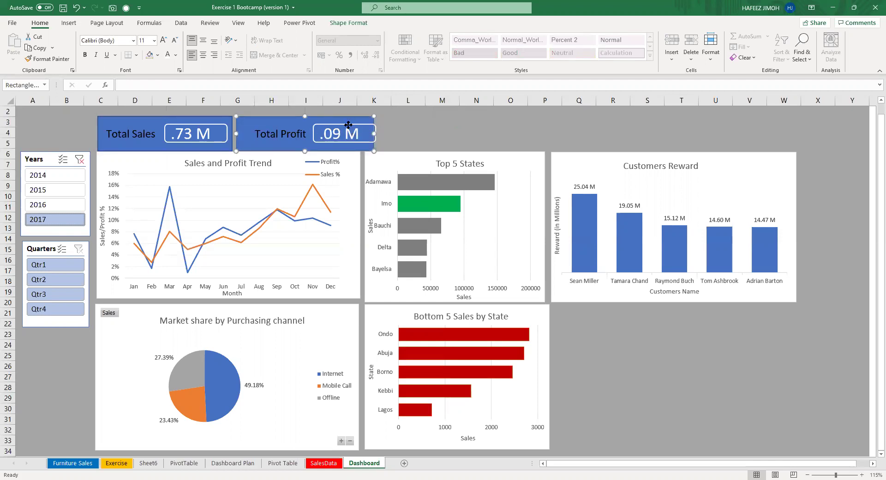
left_click(353, 124)
left_click_drag(354, 123, 352, 123)
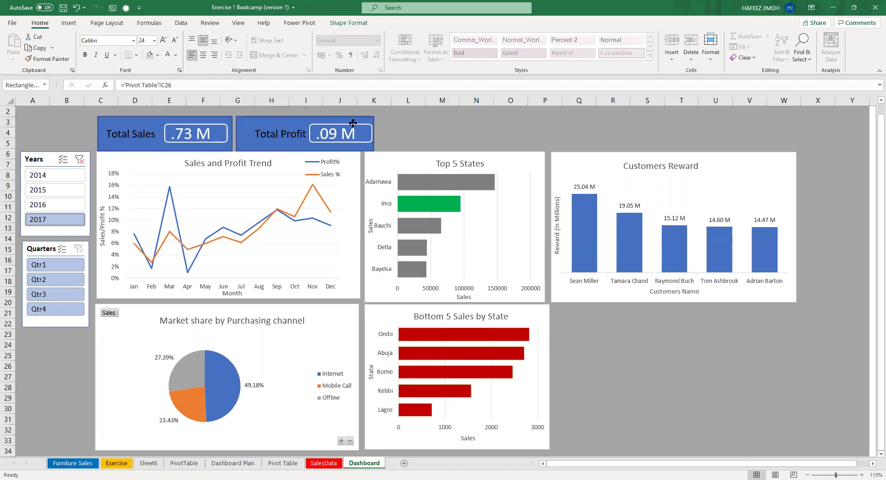
Shift the Total Profit heading and the .09 M value box slightly left.
left_click(281, 136)
left_click(291, 121)
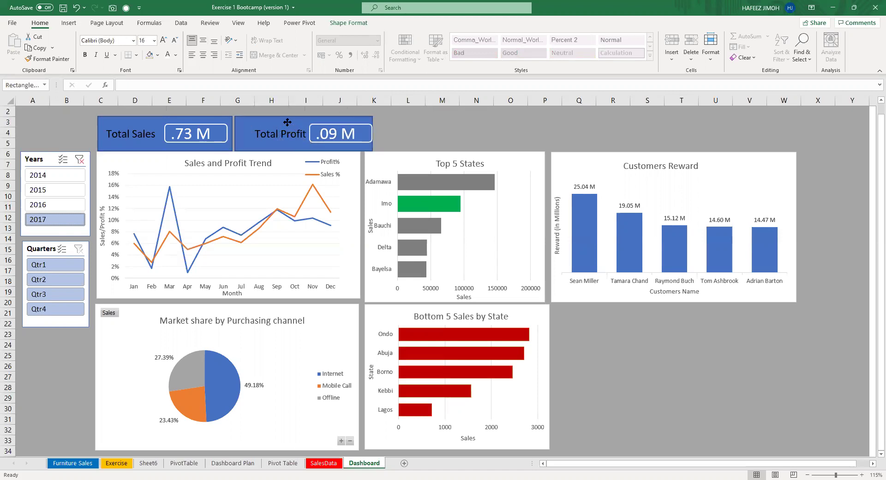
left_click(291, 122)
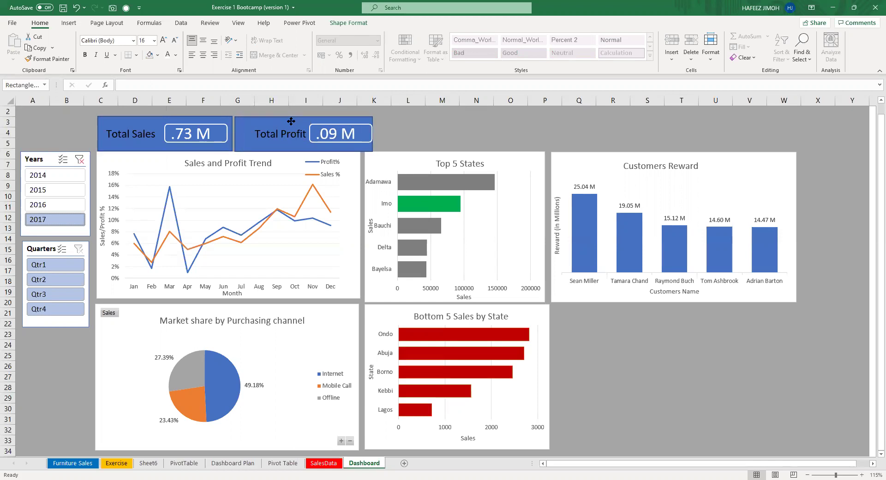
left_click(286, 127)
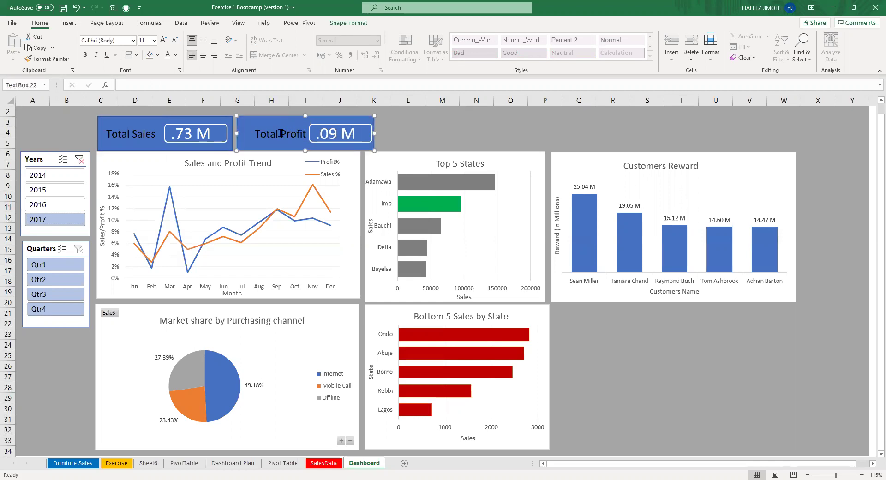
left_click_drag(286, 124, 277, 122)
left_click(337, 124)
left_click_drag(337, 124, 335, 126)
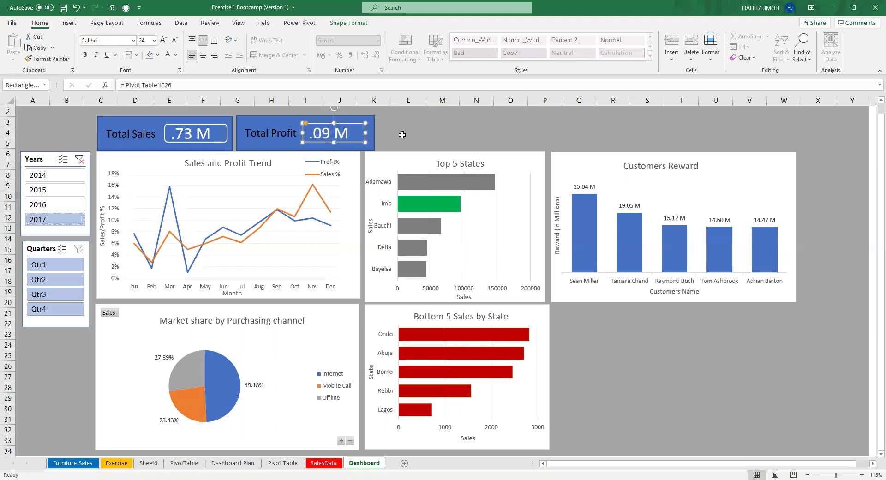
left_click(402, 134)
Narrow the Total Profit card to match Total Sales and adjust the .09 M box width.
left_click(368, 131)
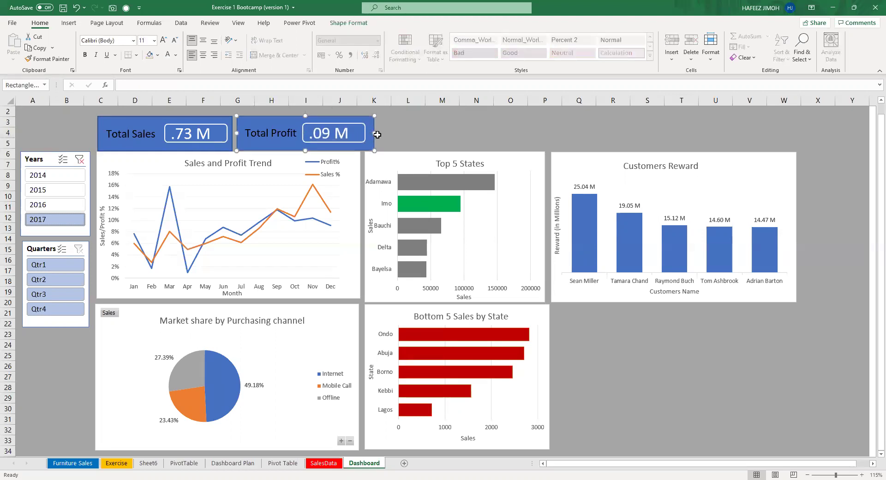
left_click_drag(374, 133, 364, 134)
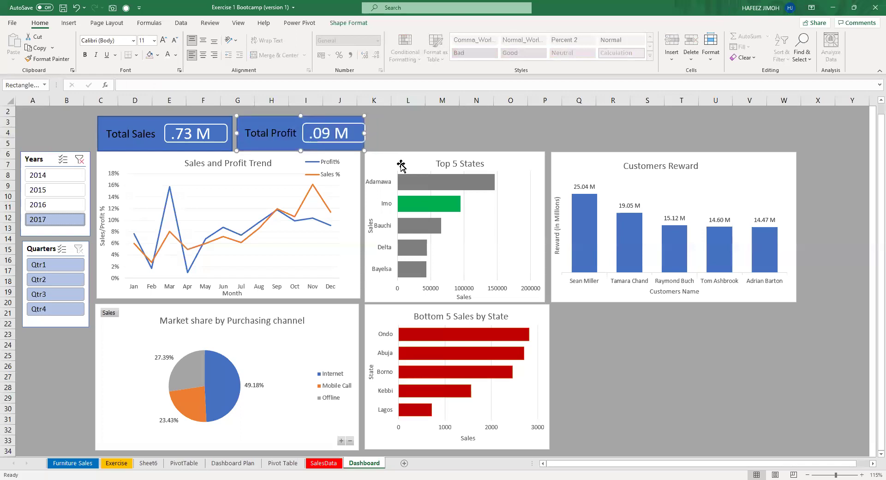
left_click(410, 142)
left_click(340, 128)
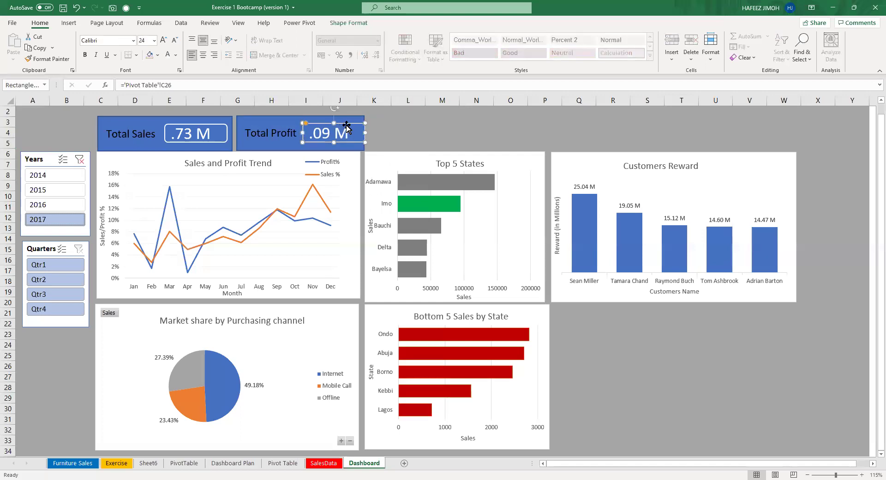
left_click_drag(365, 134, 361, 134)
left_click(364, 134)
left_click(436, 137)
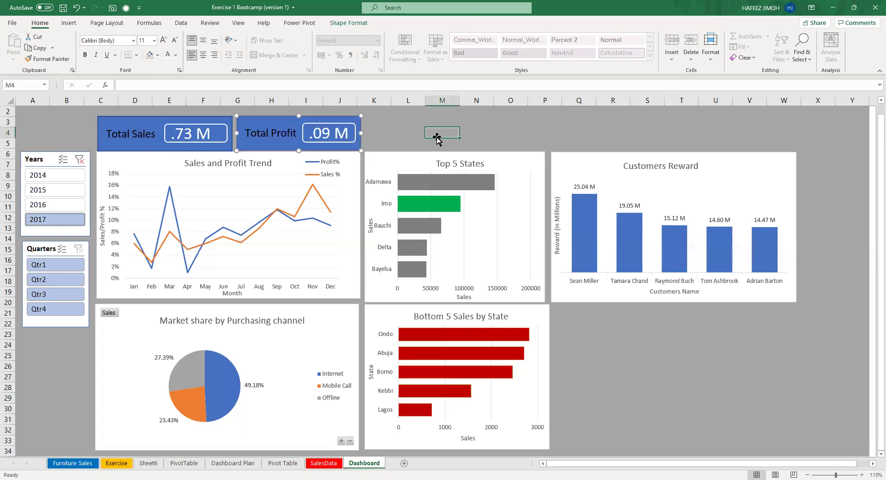
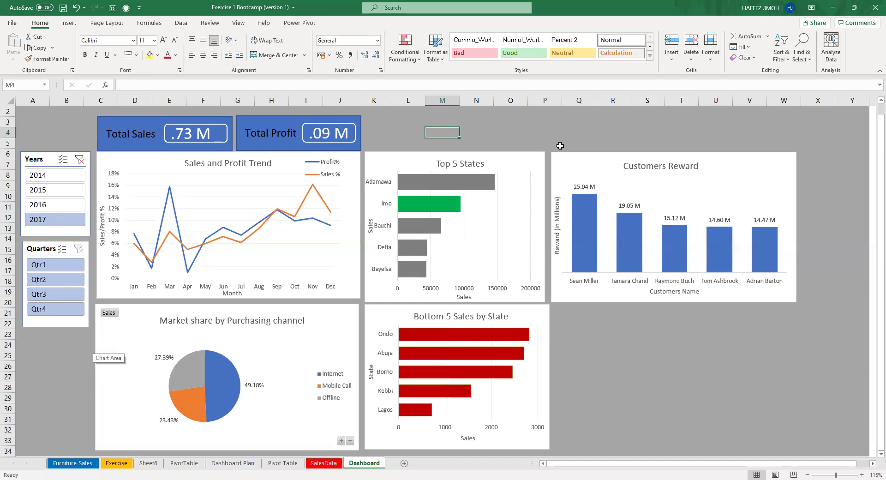
Nudge the Total Sales and Total Profit cards down and adjust the .09 M value's position.
left_click(165, 115)
left_click_drag(164, 115, 163, 120)
left_click(277, 131)
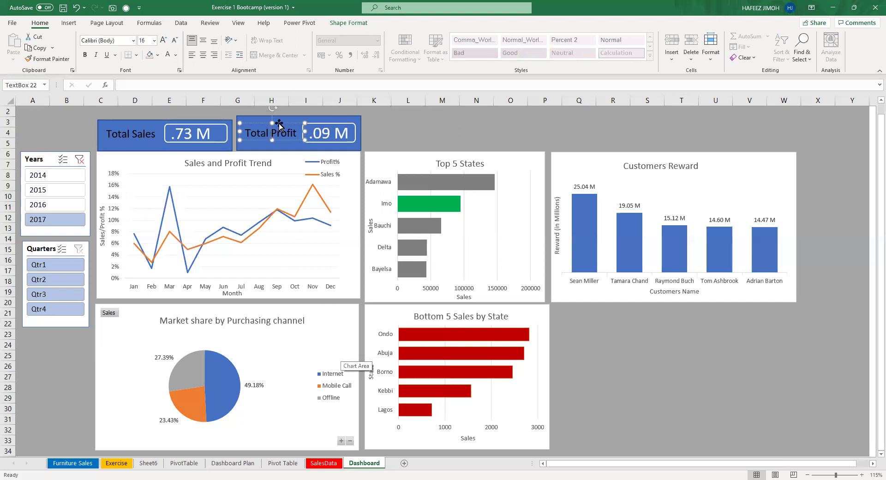
left_click_drag(329, 121, 329, 120)
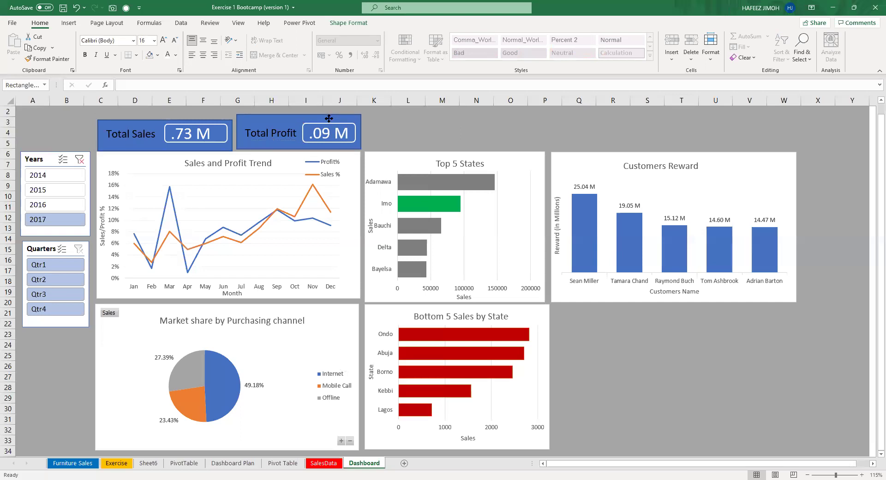
left_click(328, 125)
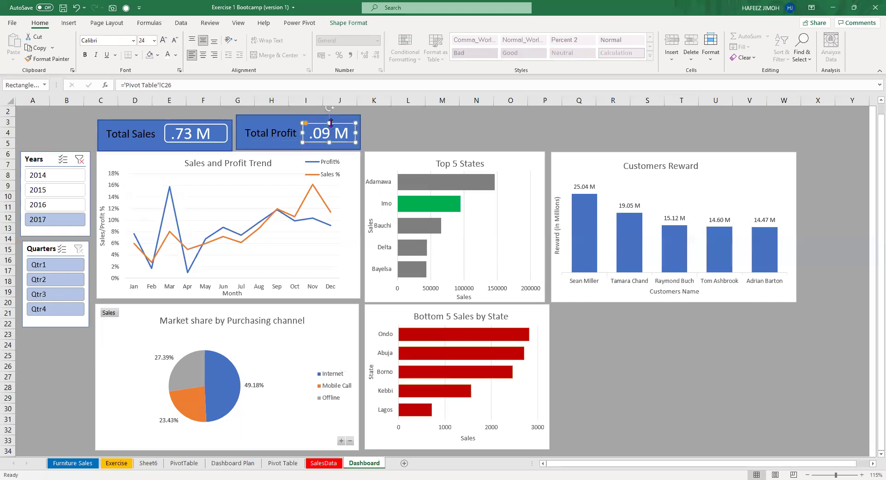
key("Down")
key("Down")
key("Down")
key("Down")
key("Down")
key("Down")
key("Up")
key("Up")
Move the Total Profit label down and lower the Total Profit card's top edge.
left_click(285, 129)
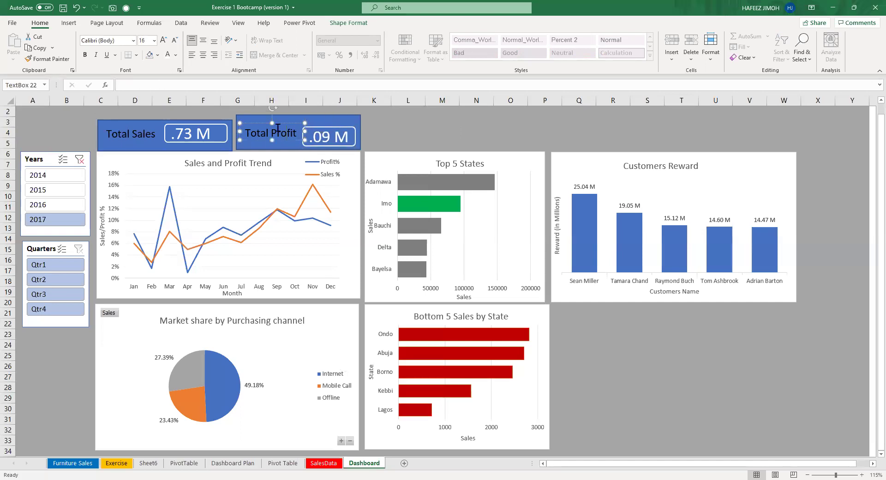
left_click_drag(280, 123, 282, 130)
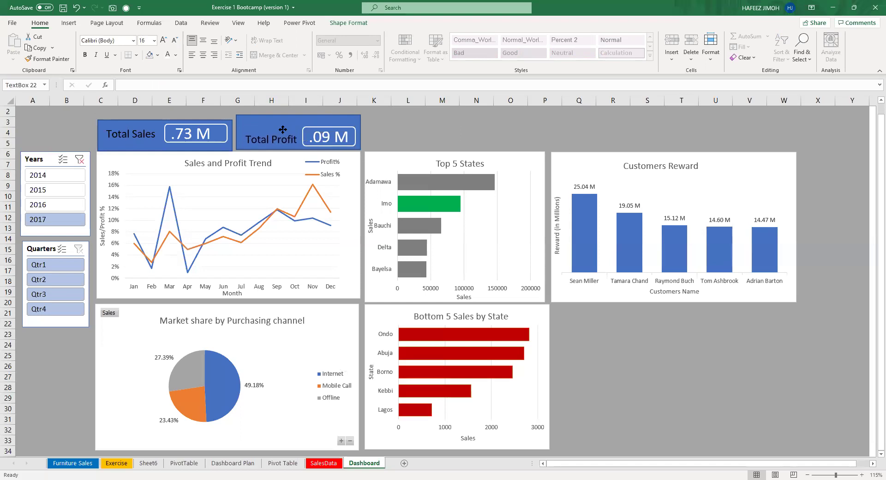
left_click(302, 111)
left_click(304, 119)
left_click_drag(296, 116, 294, 124)
Reposition the Total Sales card slightly up and right.
left_click(219, 124)
left_click(142, 129)
left_click(150, 120)
left_click_drag(150, 120, 148, 117)
left_click(194, 125)
left_click(211, 122)
left_click_drag(212, 121, 211, 128)
left_click(212, 124)
Nudge the Total Sales label down and lower the Total Sales card's top edge.
left_click(212, 124)
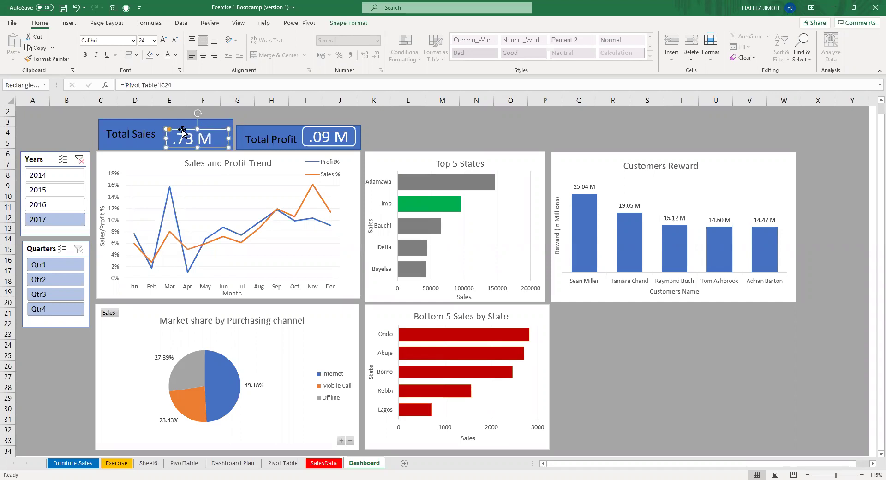
left_click(142, 132)
left_click_drag(146, 122, 144, 120)
left_click(144, 121)
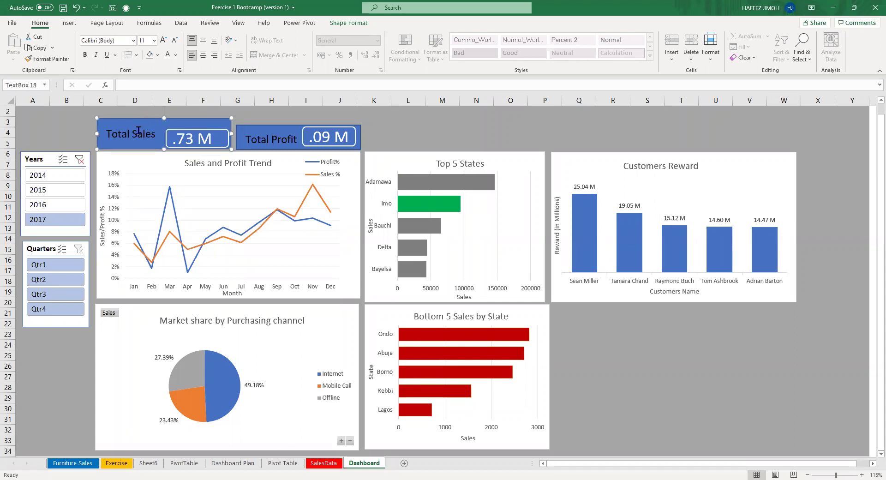
key("Down")
key("Down")
key("Down")
key("Down")
key("Down")
key("Down")
left_click(163, 119)
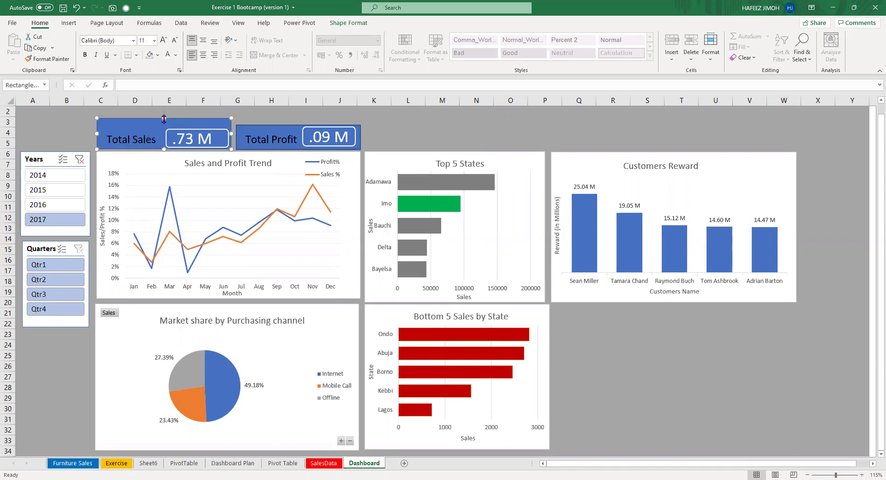
left_click_drag(164, 118, 163, 125)
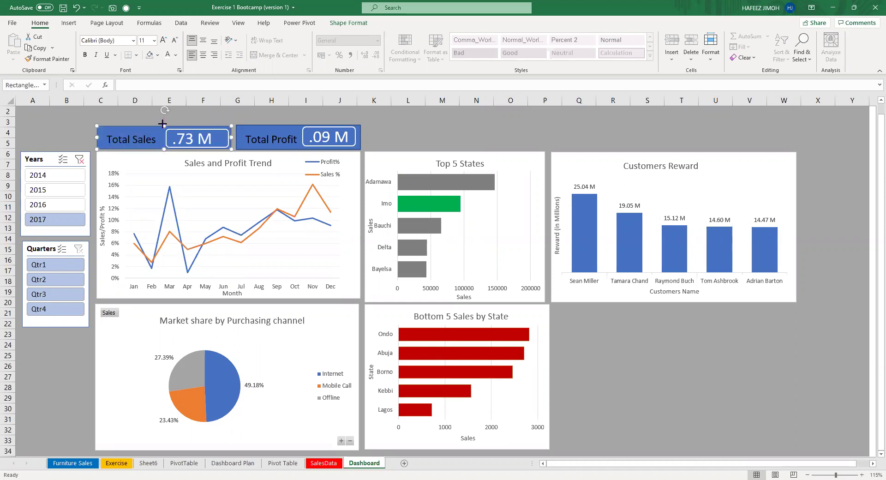
left_click_drag(163, 123, 161, 125)
left_click(118, 132)
Change the Total Sales card's shape to a round-top rectangle.
left_click(355, 26)
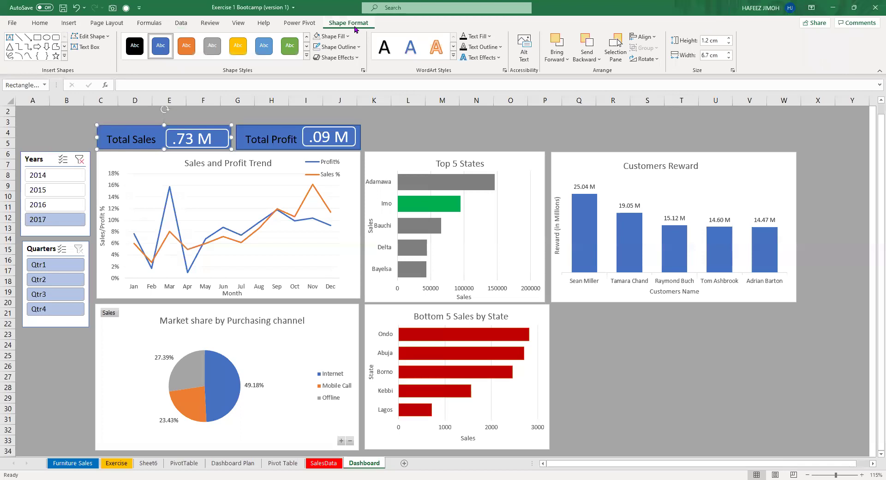
left_click(91, 37)
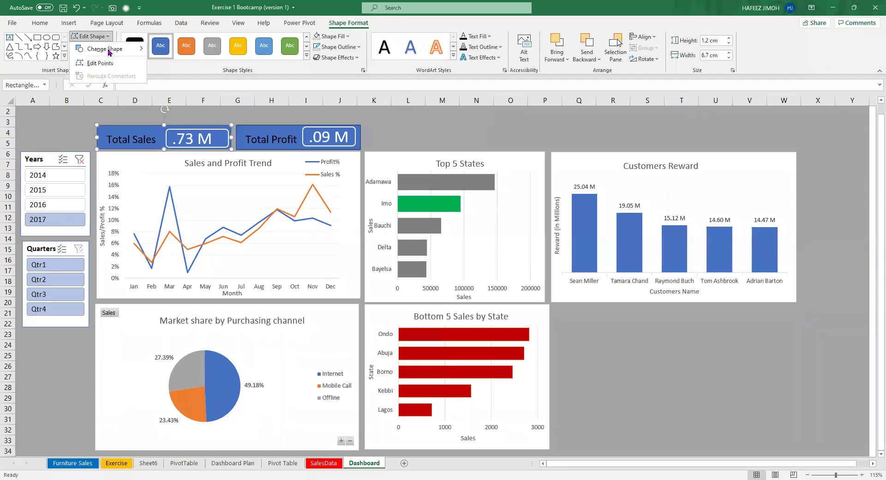
mouse_move(110, 52)
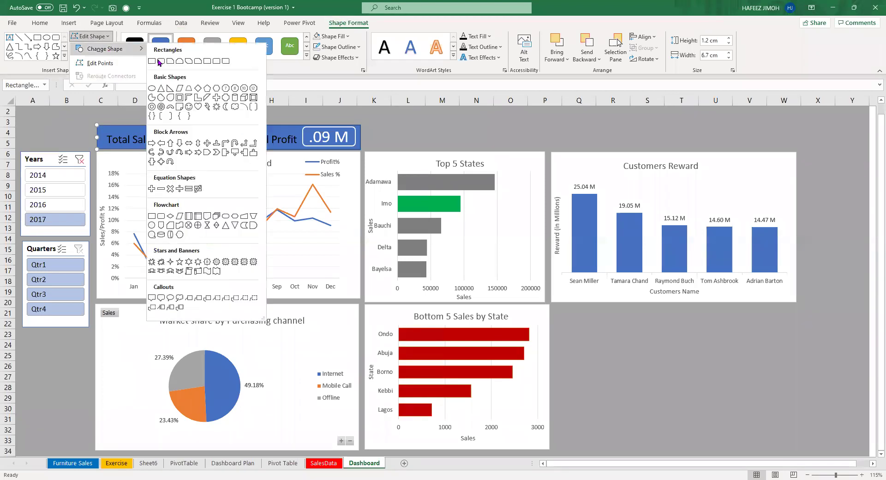
left_click(159, 61)
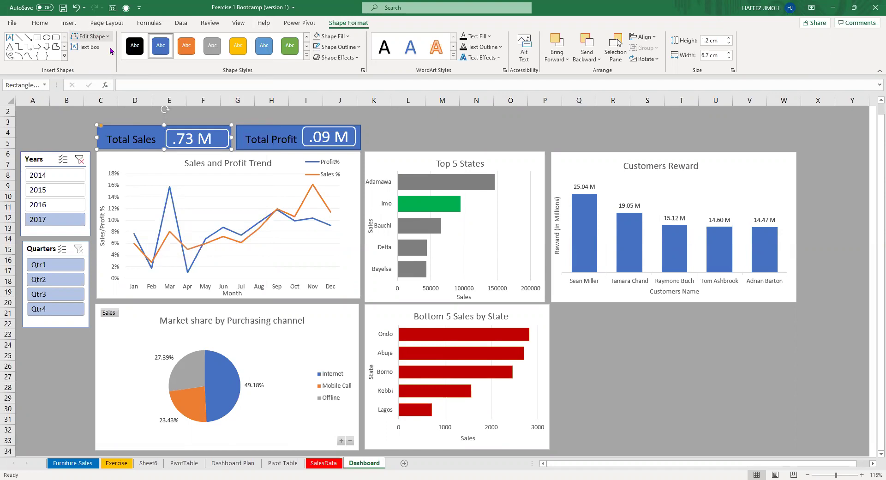
left_click(90, 36)
mouse_move(104, 48)
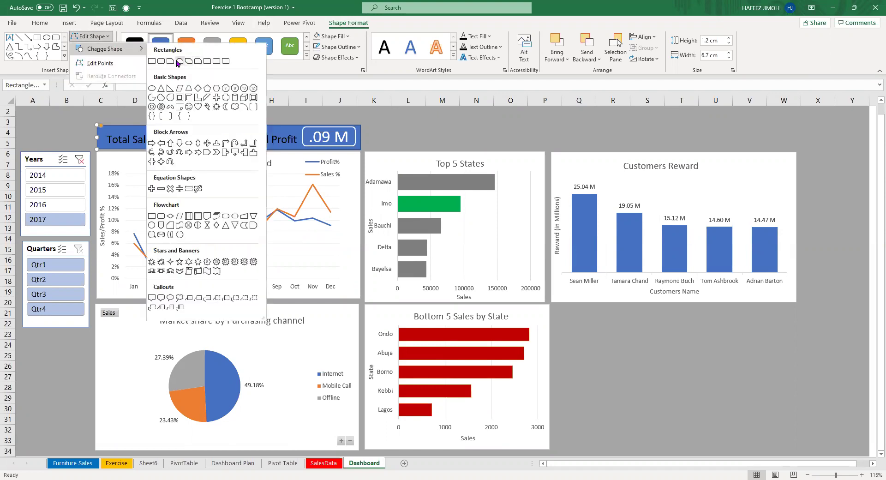
left_click(178, 62)
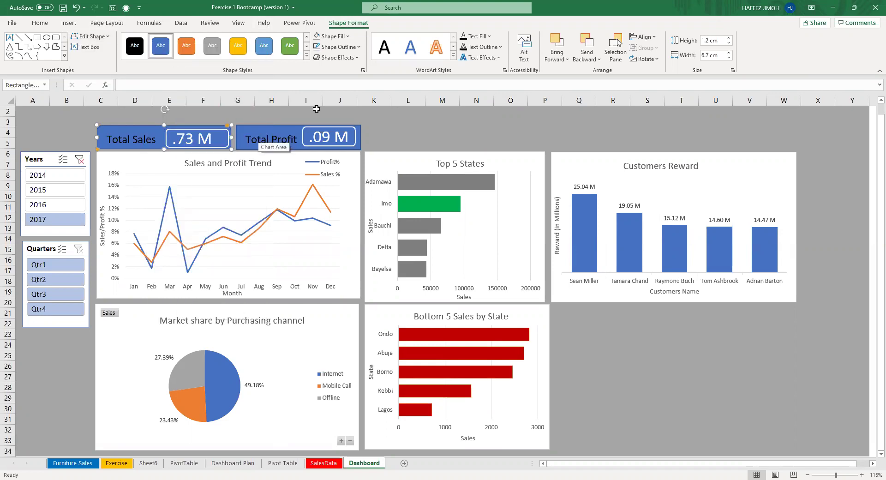
Change the Total Profit card's shape to the same round-top rectangle.
left_click(262, 126)
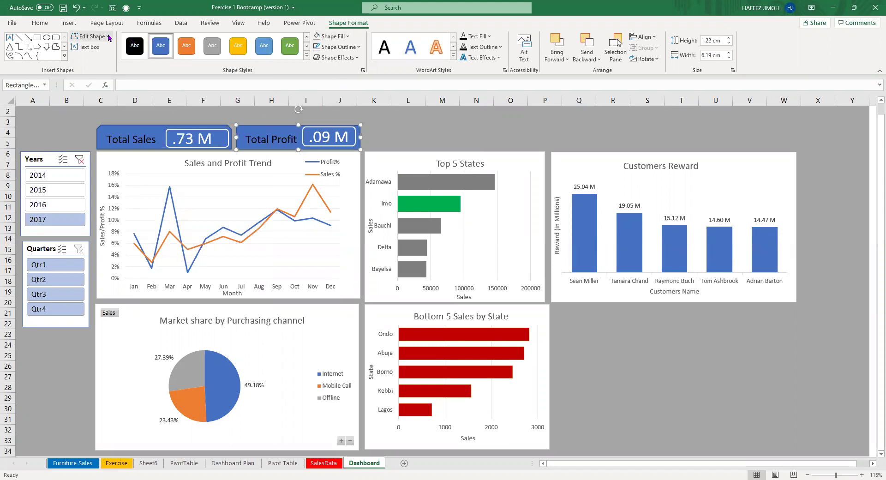
left_click(90, 36)
mouse_move(105, 48)
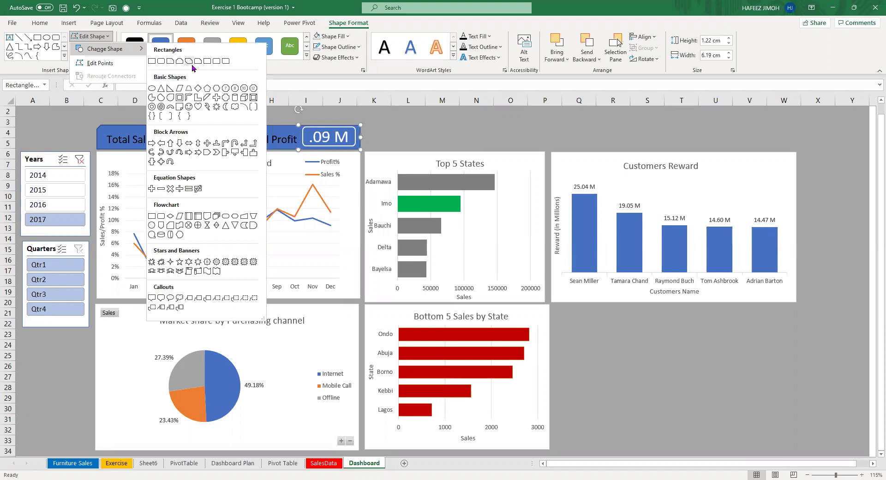
left_click(375, 111)
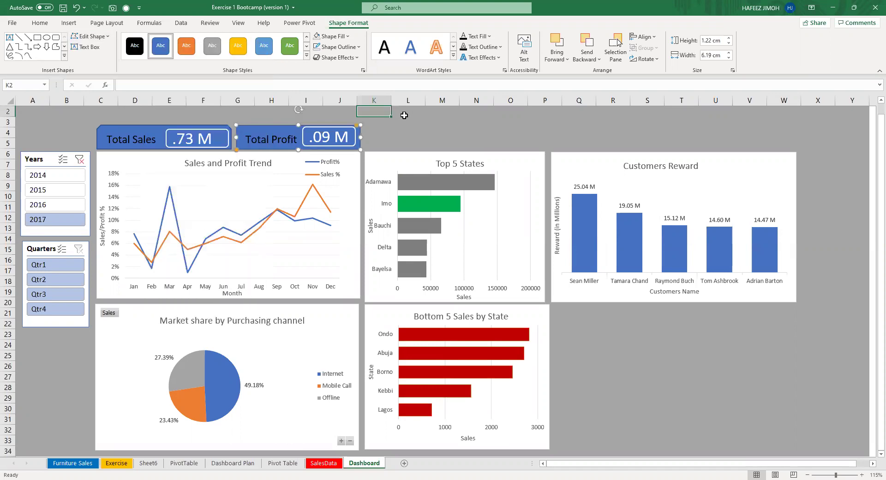
left_click(414, 132)
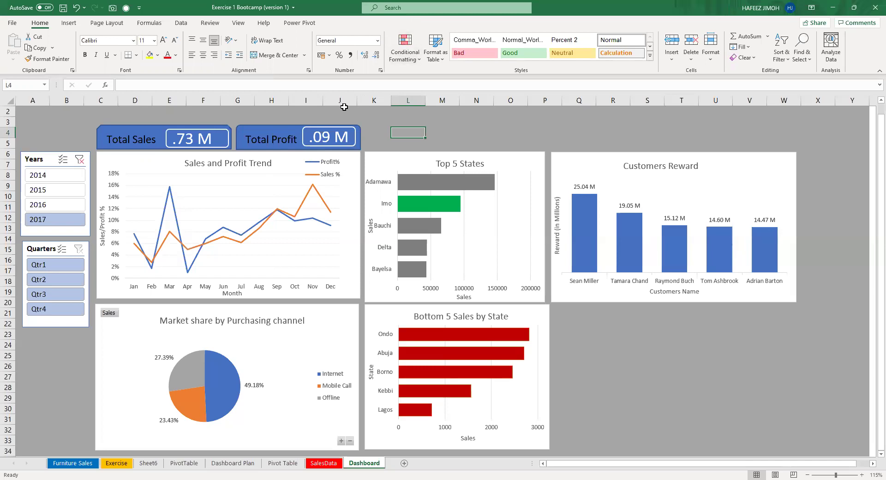
Shift the .09 M value slightly right and lower the Total Profit card a touch.
left_click(329, 135)
left_click_drag(334, 126, 336, 127)
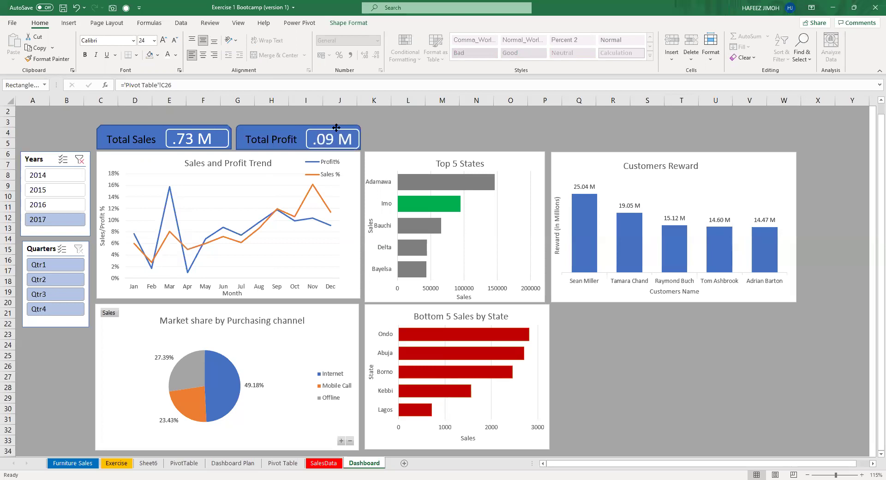
left_click(299, 127)
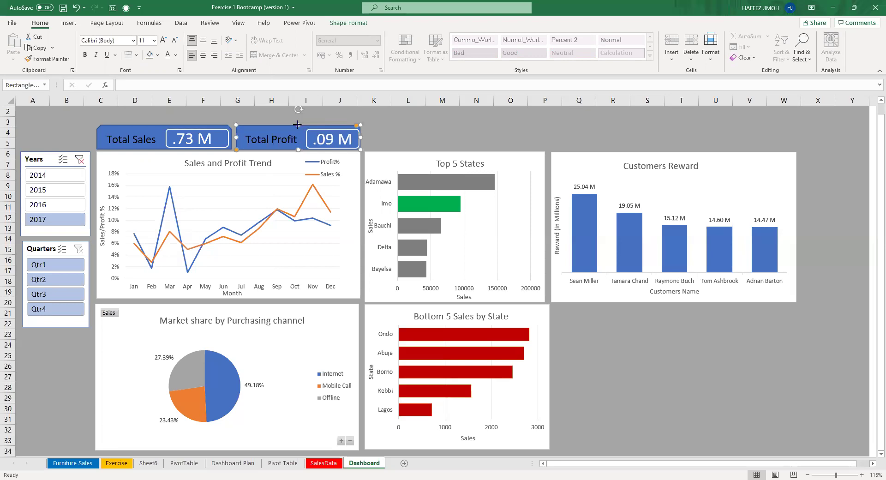
left_click_drag(296, 125, 297, 126)
Adjust the Total Sales and Total Profit card positions so they line up.
left_click(186, 125)
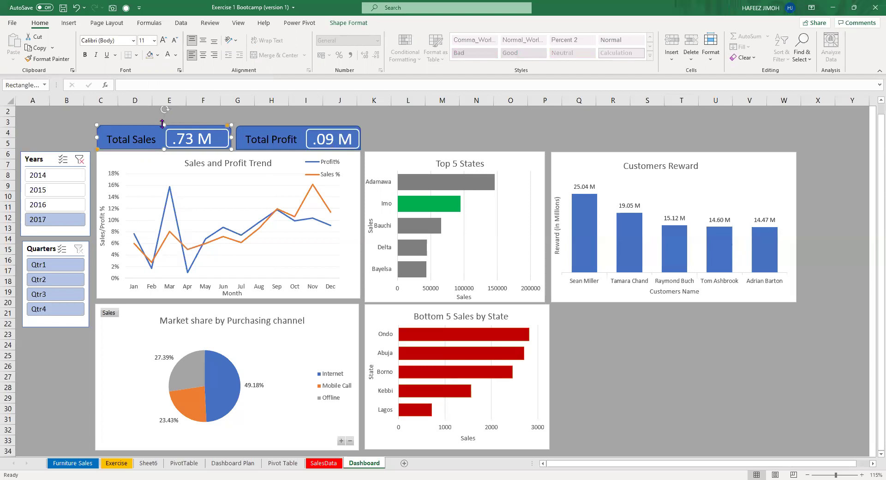
left_click_drag(164, 123, 164, 126)
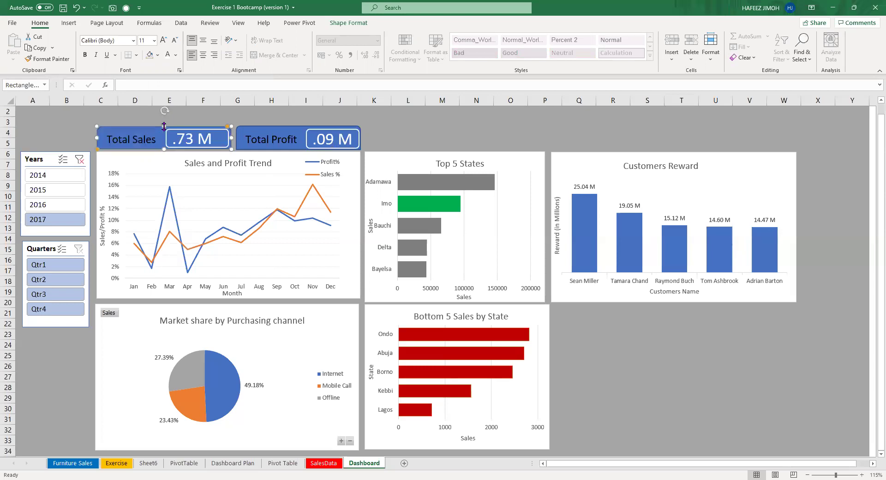
left_click(400, 135)
left_click(252, 126)
left_click_drag(296, 125, 298, 127)
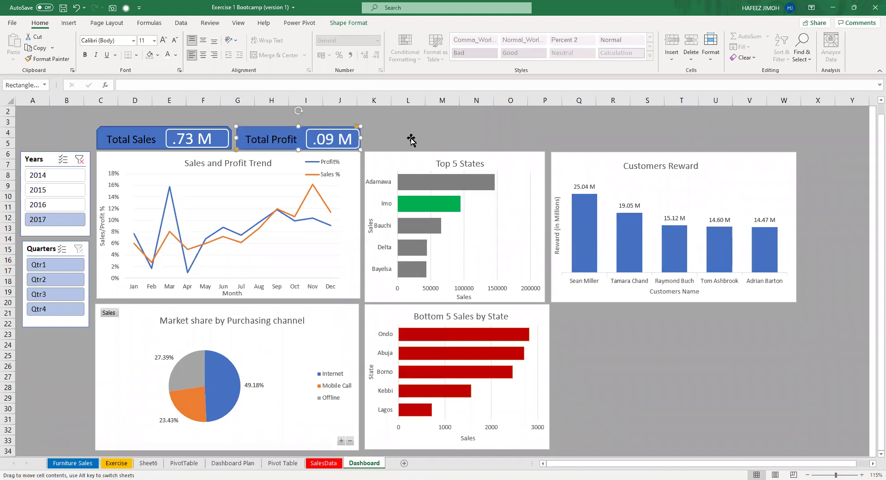
left_click(408, 134)
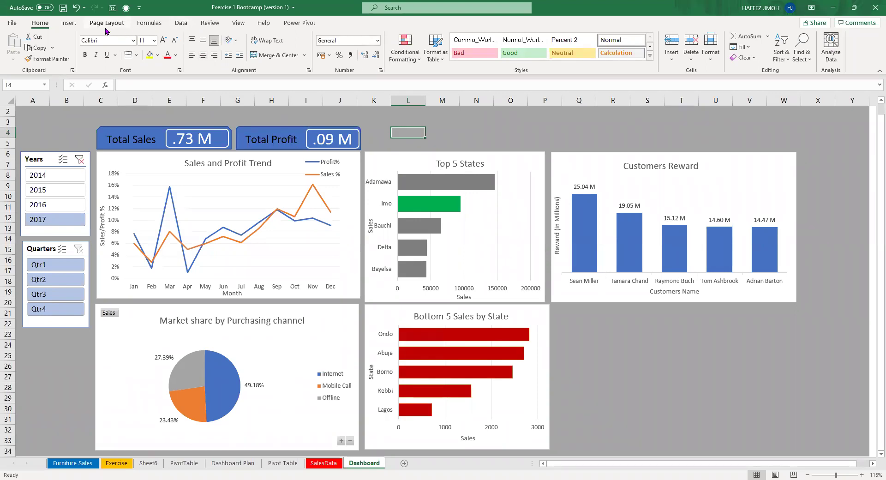
Remove the small stray rectangle drawn near cell B2.
left_click(74, 27)
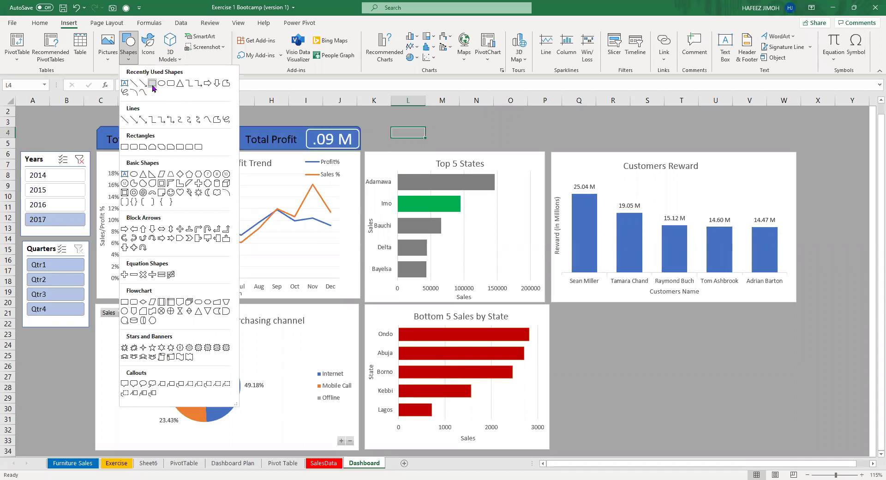
left_click(22, 113)
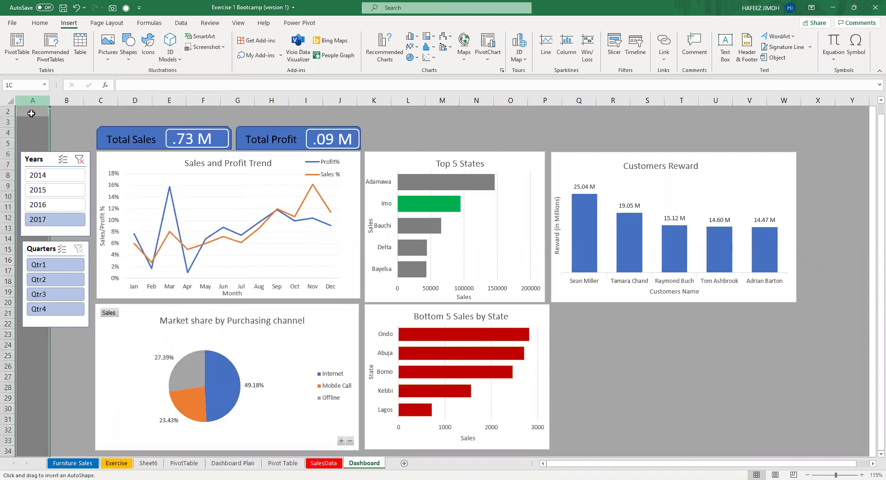
left_click_drag(48, 114, 58, 116)
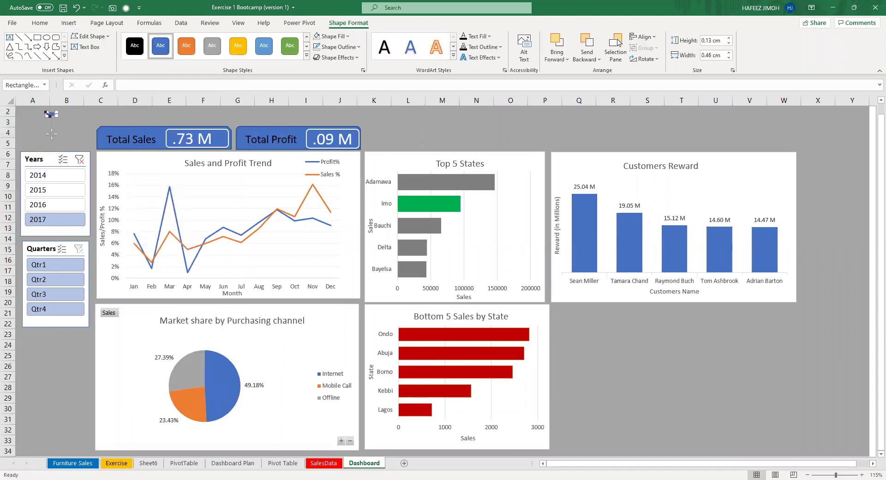
key("Escape")
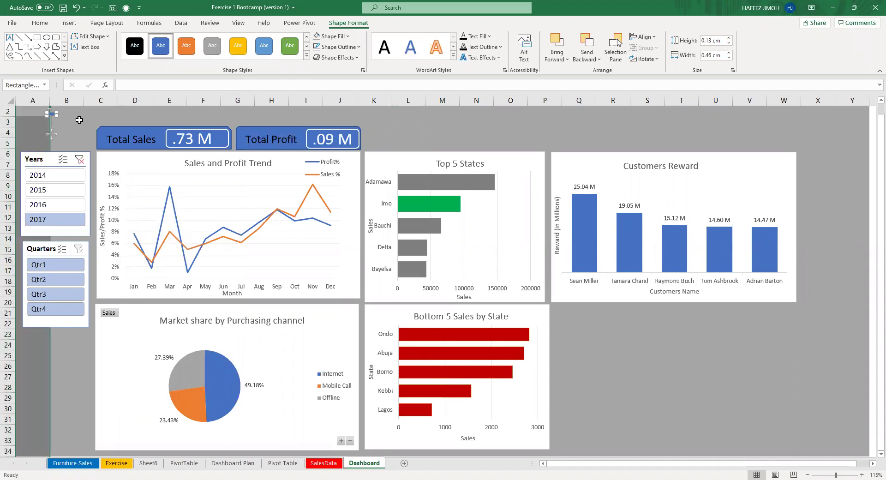
left_click(52, 113)
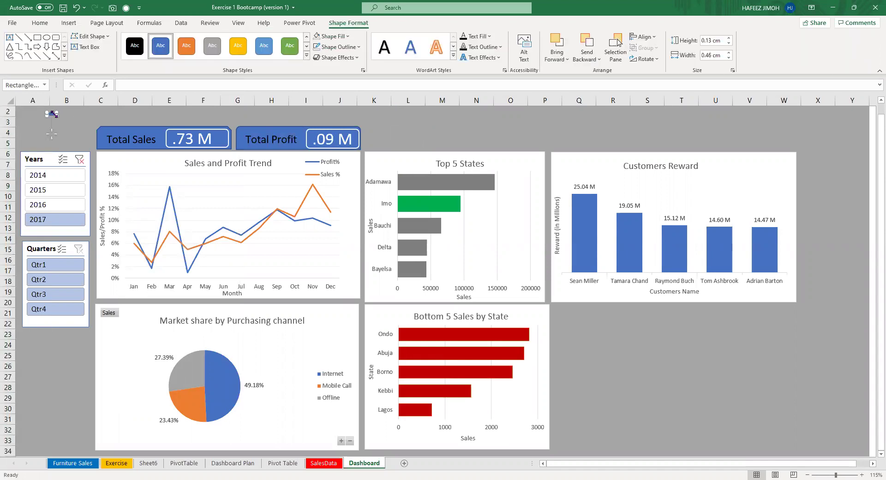
key("Delete")
From cell B3, choose the Text Box shape for drawing.
left_click(79, 124)
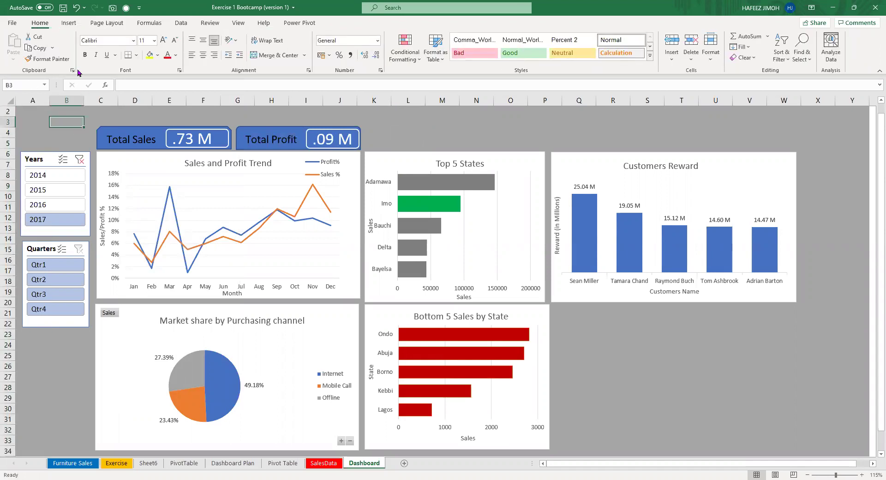
left_click(70, 23)
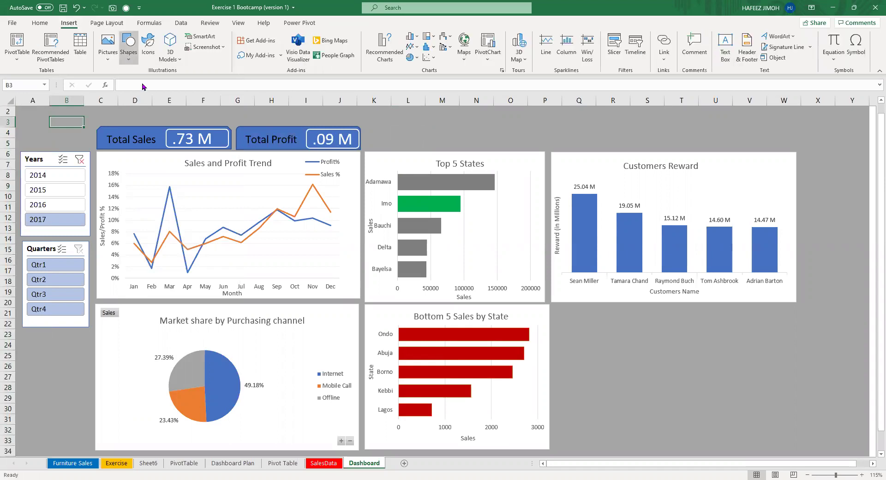
left_click(128, 46)
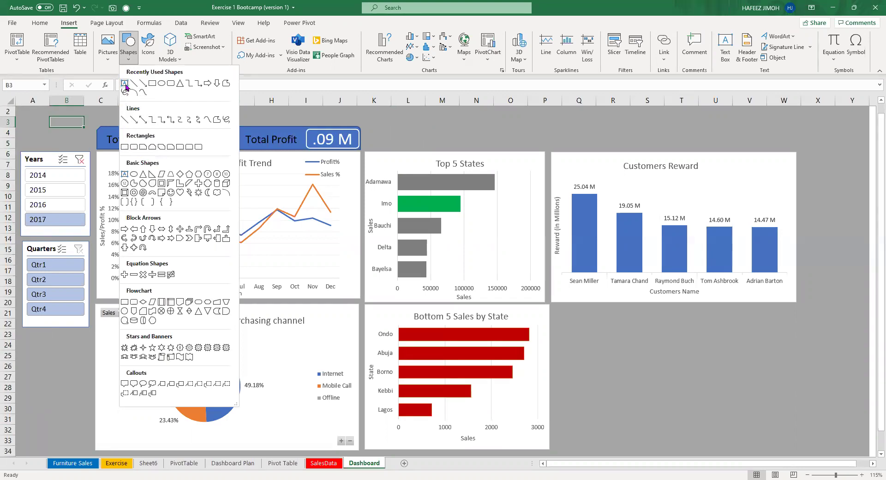
left_click(124, 83)
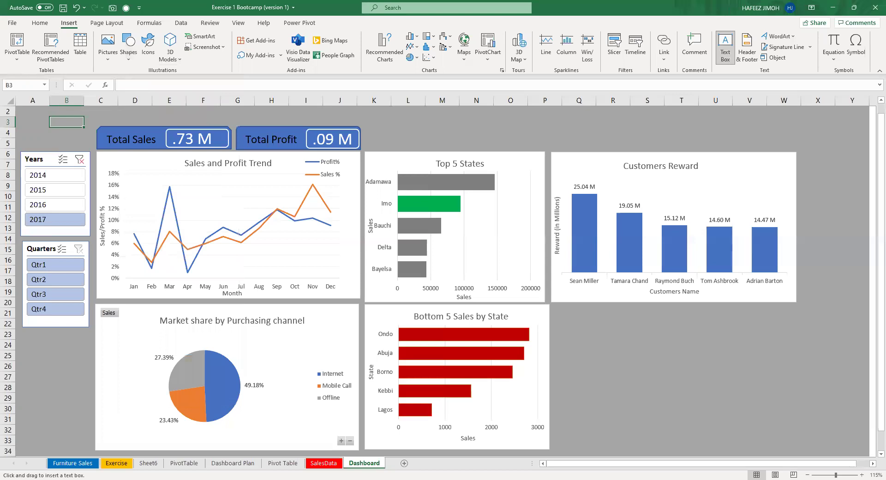
Draw a full-width text box across rows 1–3 above the KPI cards.
scroll(31, 107, "up", 1)
left_click_drag(31, 118, 857, 134)
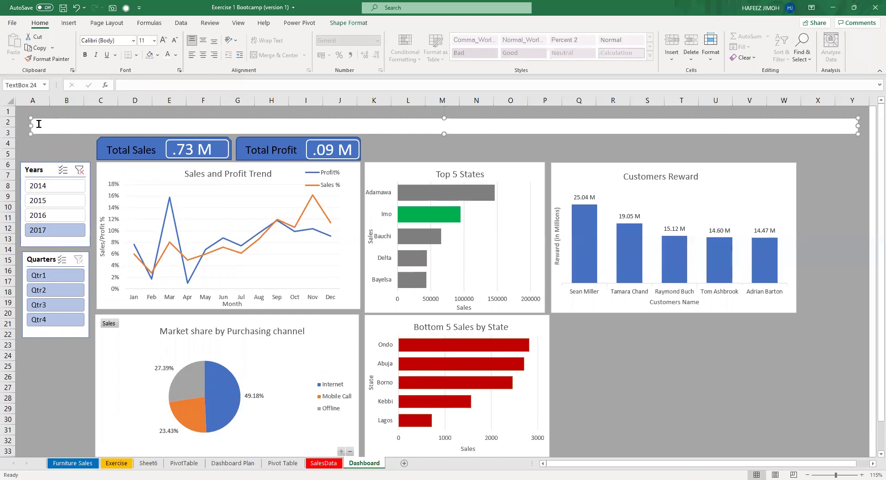
left_click_drag(39, 122, 21, 108)
left_click(103, 121)
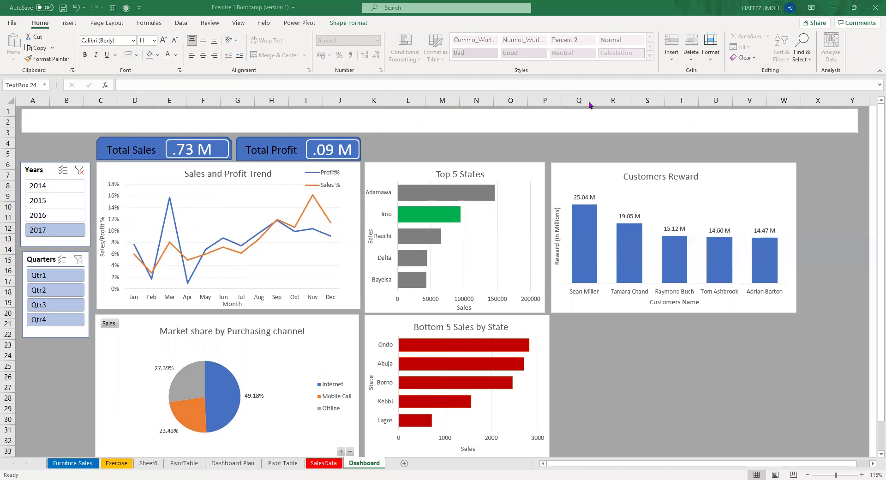
Type the supermarket's name followed by 'NIGERIA LIMITED SALES DASHBOARD' and centre it.
left_click(130, 113)
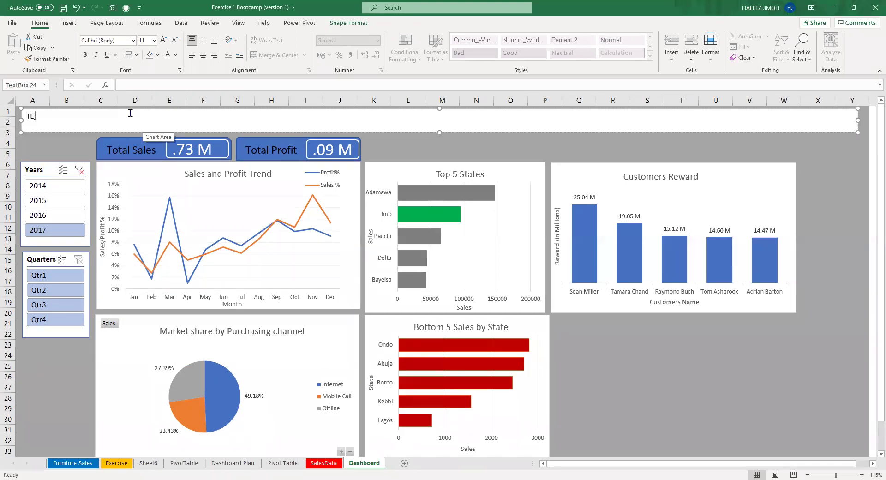
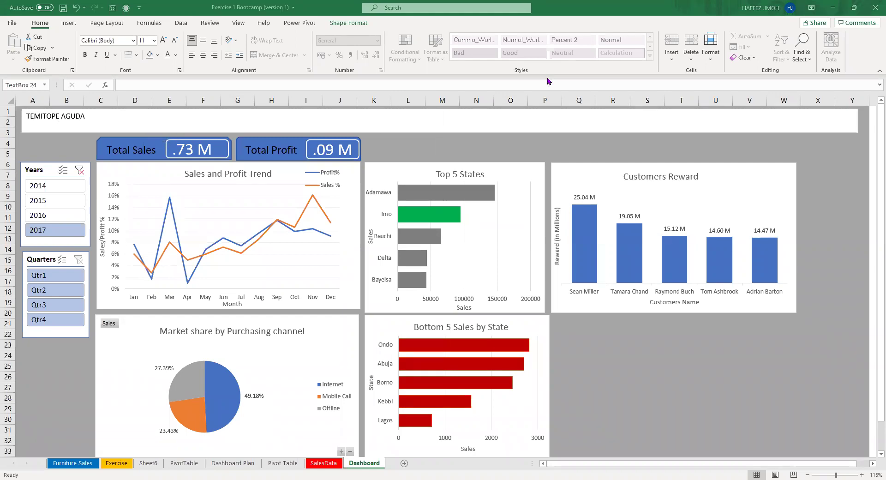
left_click(203, 113)
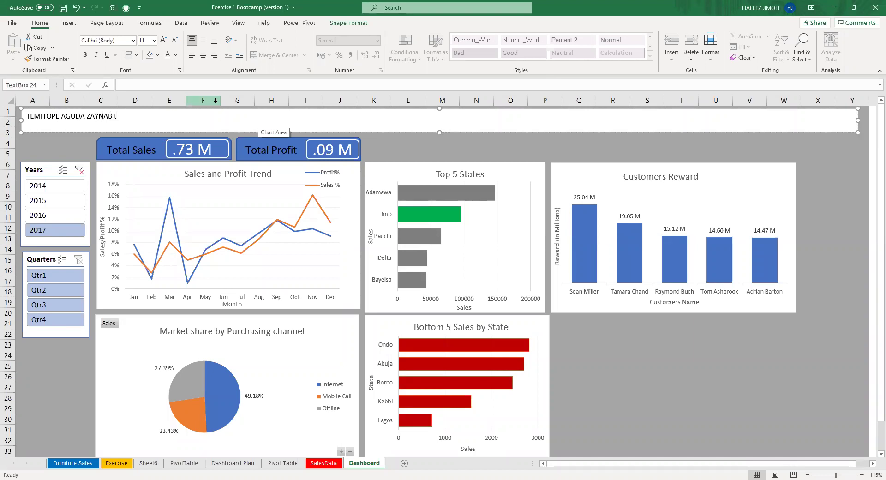
key("BackSpace")
key("BackSpace")
key("BackSpace")
key("BackSpace")
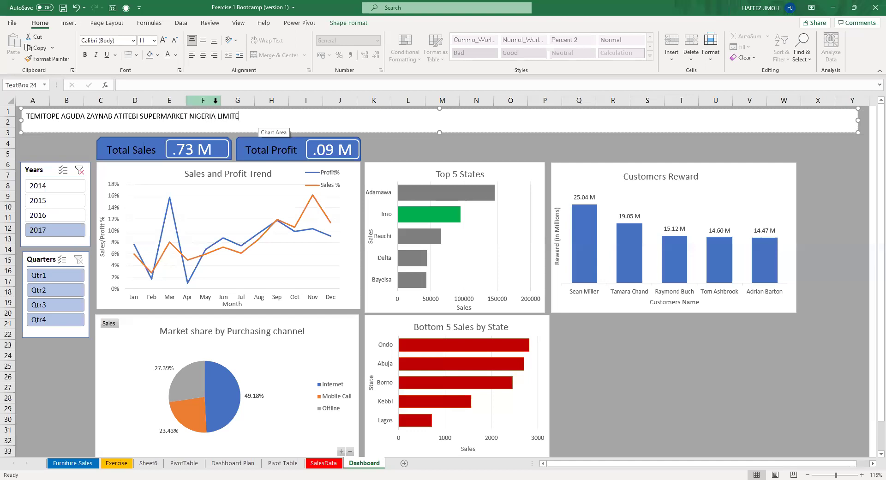
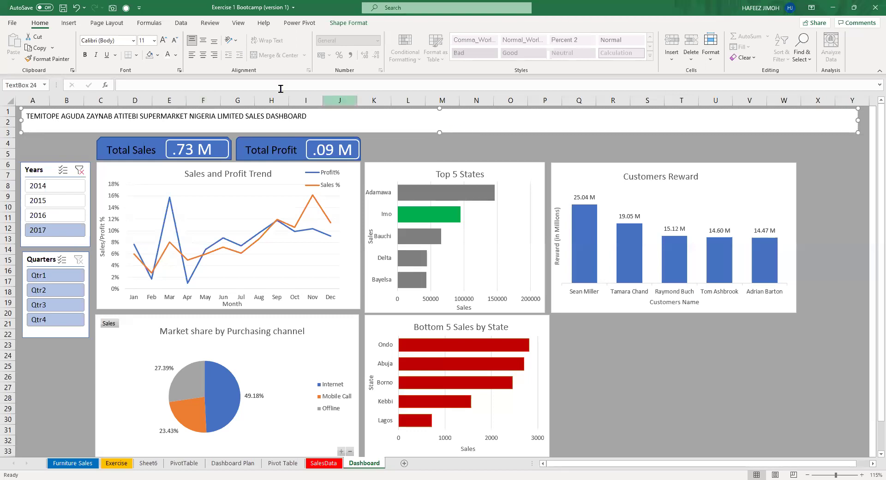
left_click(204, 56)
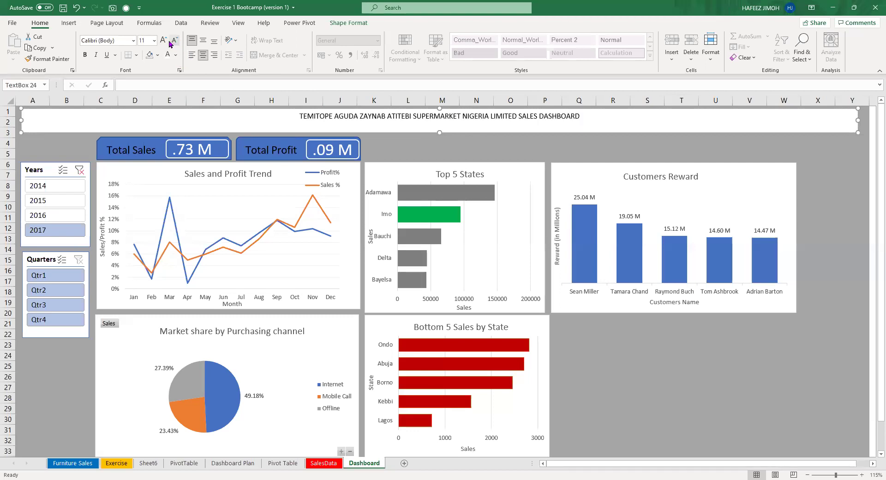
Increase the title font size to 24.
left_click(165, 41)
left_click(164, 41)
left_click(164, 41)
left_click(164, 41)
left_click(164, 41)
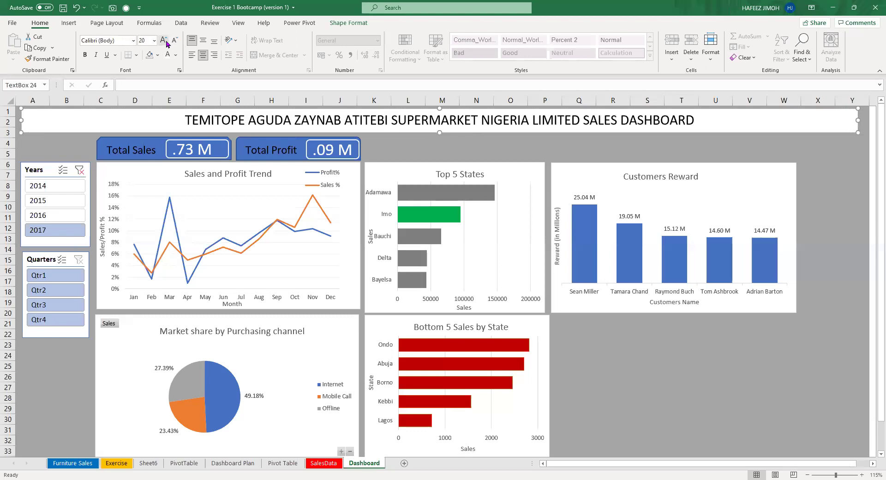
left_click(164, 41)
left_click(164, 41)
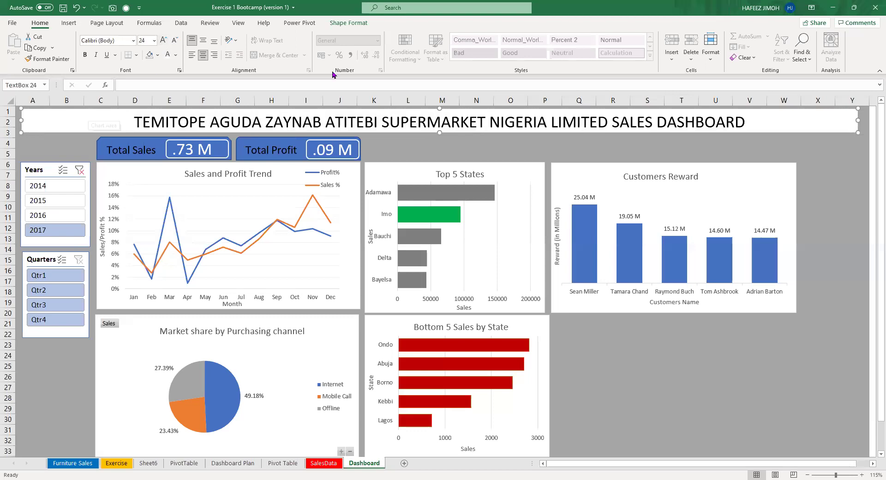
Give the title banner a dark navy fill with no outline.
left_click(349, 23)
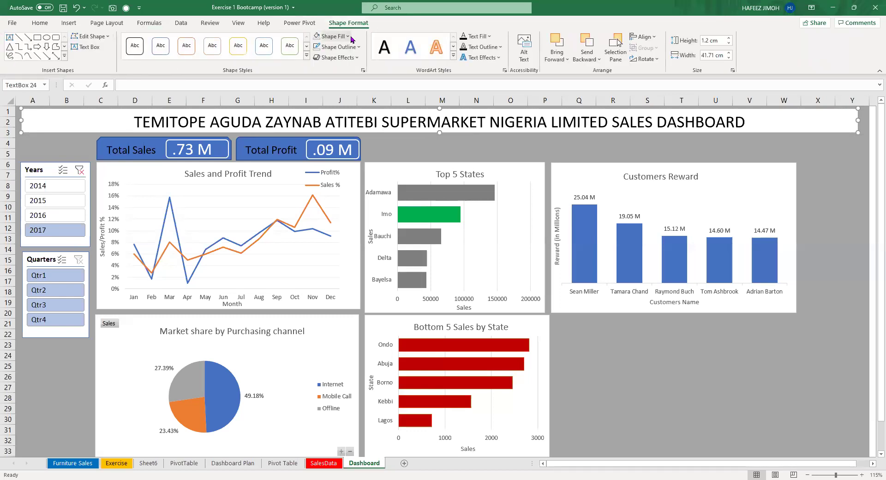
left_click(348, 37)
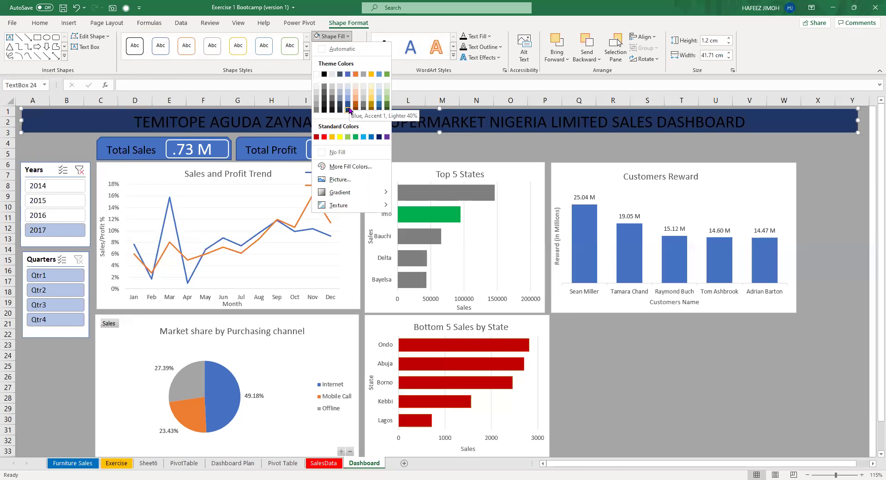
left_click(348, 109)
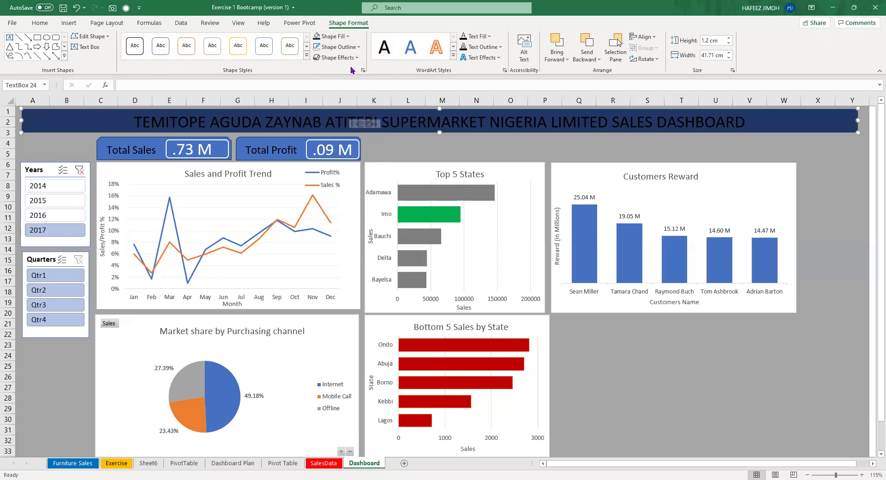
left_click(358, 48)
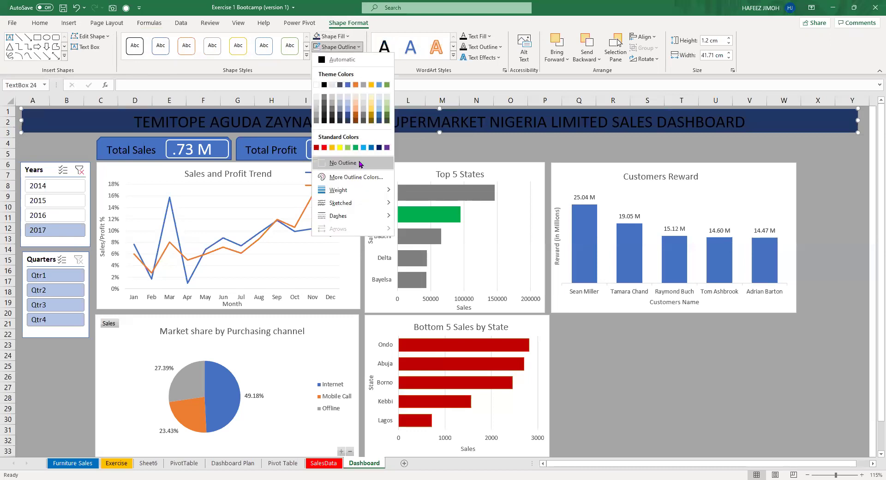
left_click(360, 163)
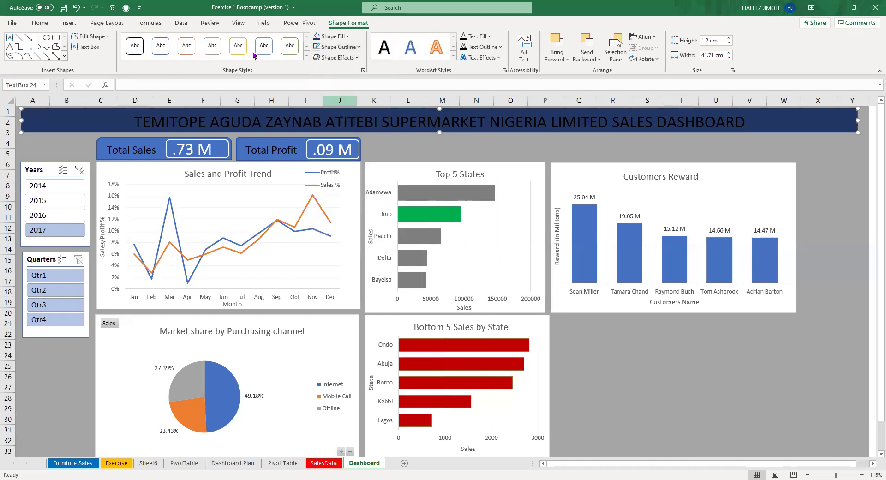
Set the title text colour to white.
left_click(40, 23)
left_click(167, 56)
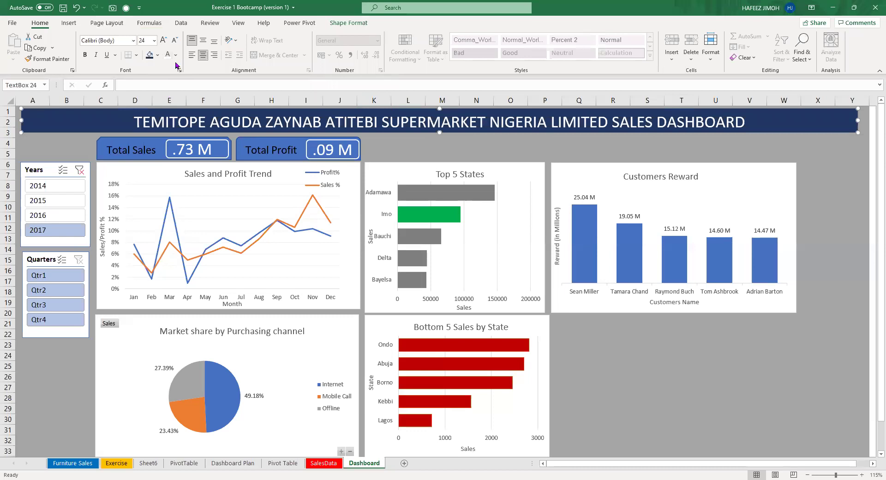
left_click(176, 55)
left_click(170, 56)
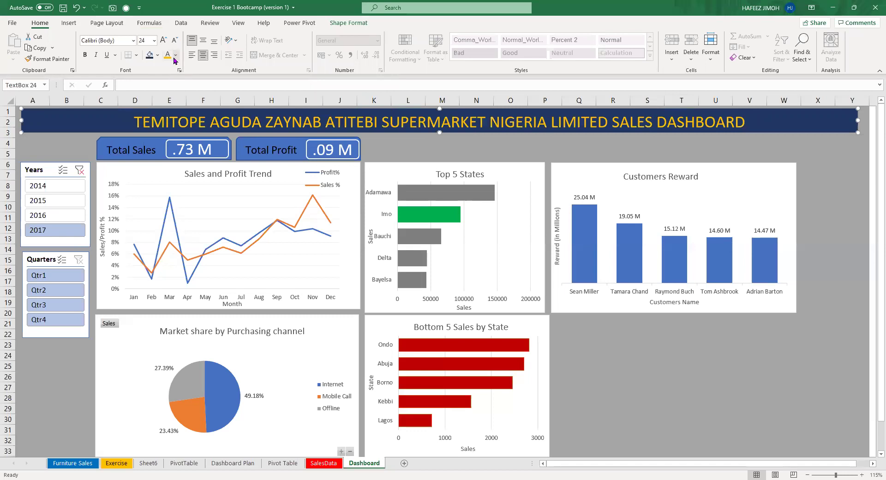
left_click(176, 55)
left_click(171, 90)
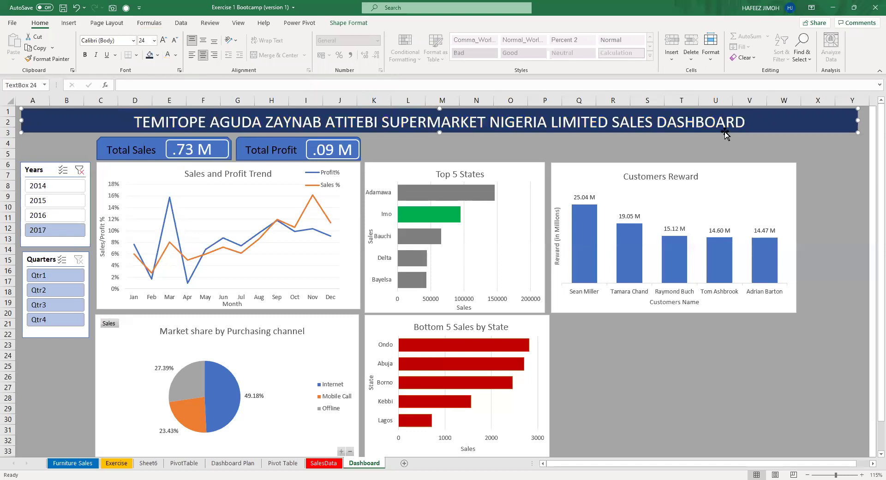
left_click(70, 23)
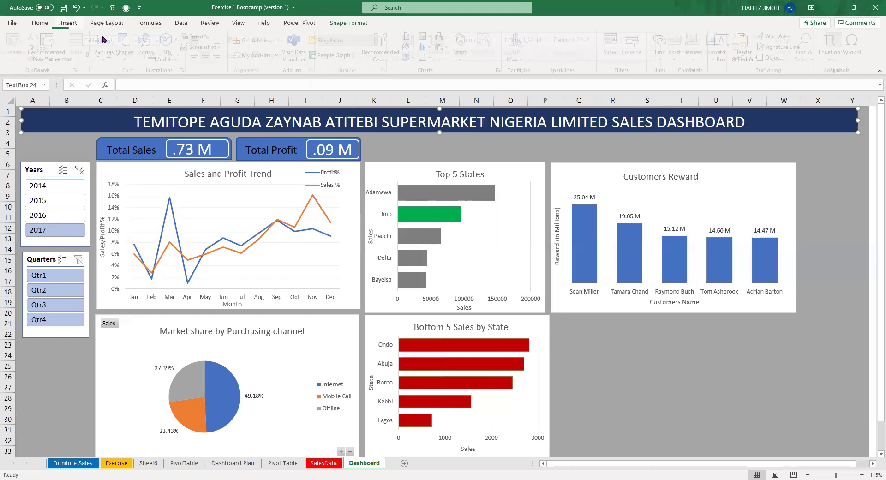
Insert a cash-register icon from the MONEY icon search and shrink it to 2.12 cm.
left_click(147, 46)
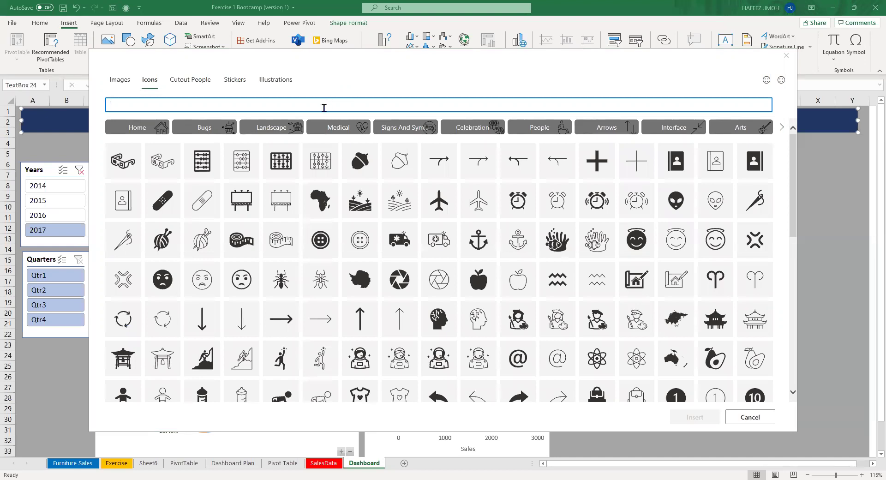
type("SALES")
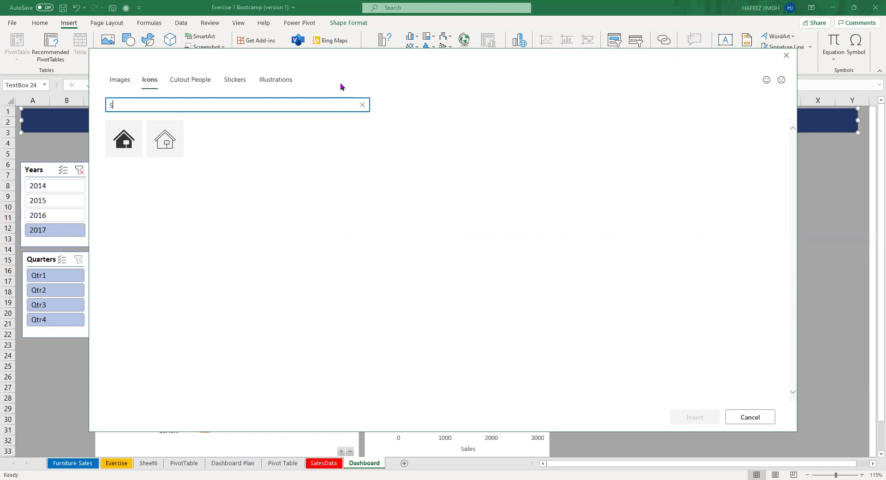
key("BackSpace")
type("MONEY")
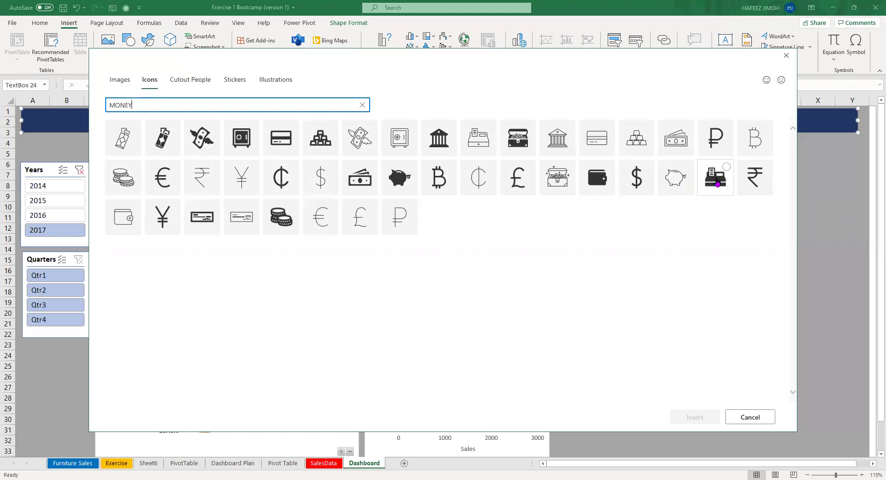
left_click(717, 182)
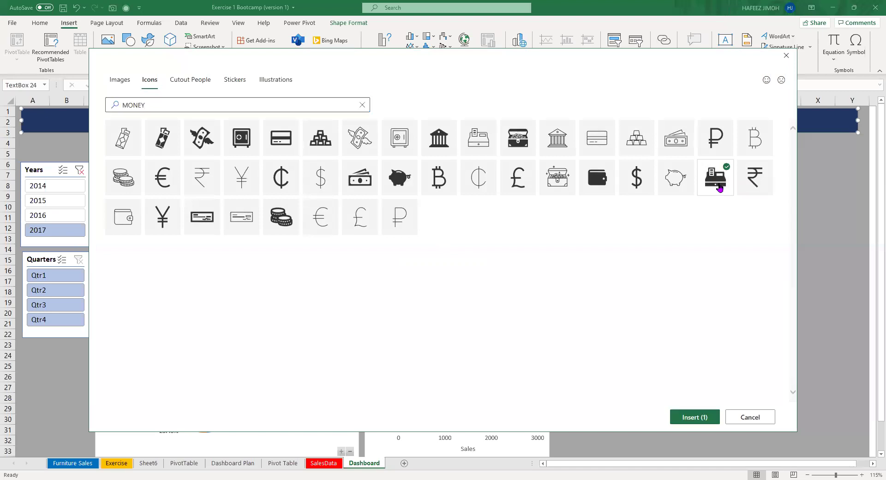
left_click(717, 417)
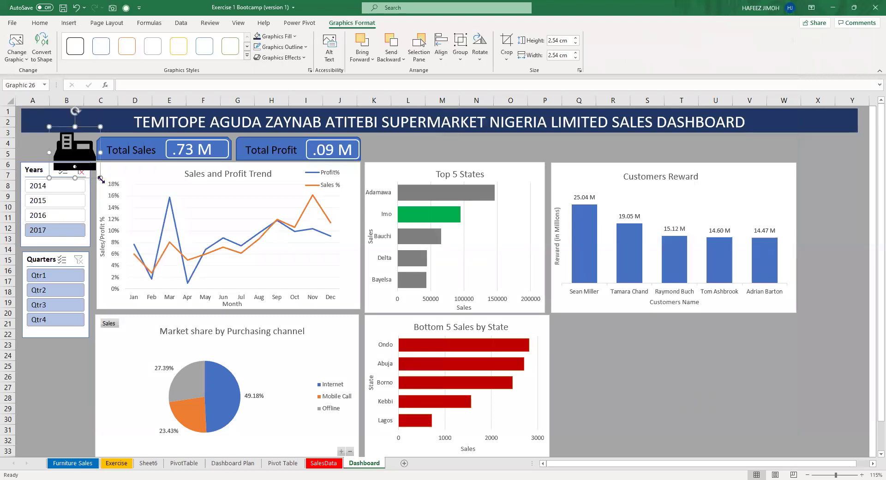
left_click_drag(101, 177, 86, 149)
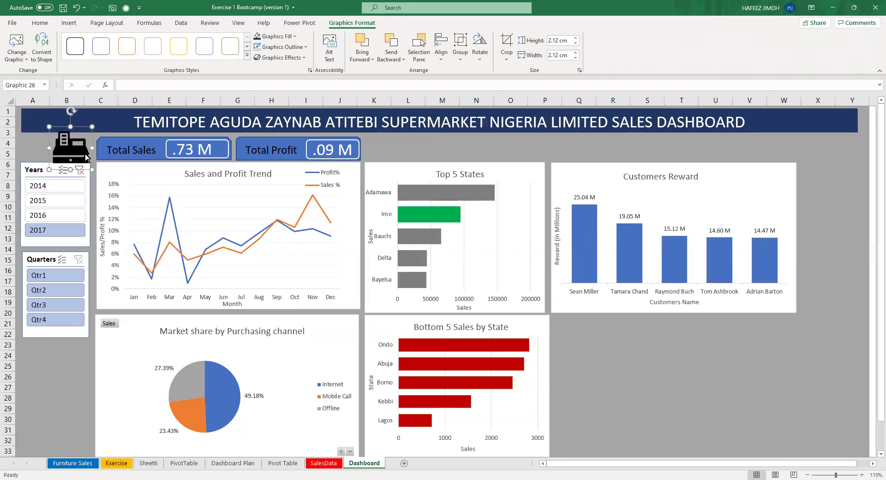
left_click(69, 23)
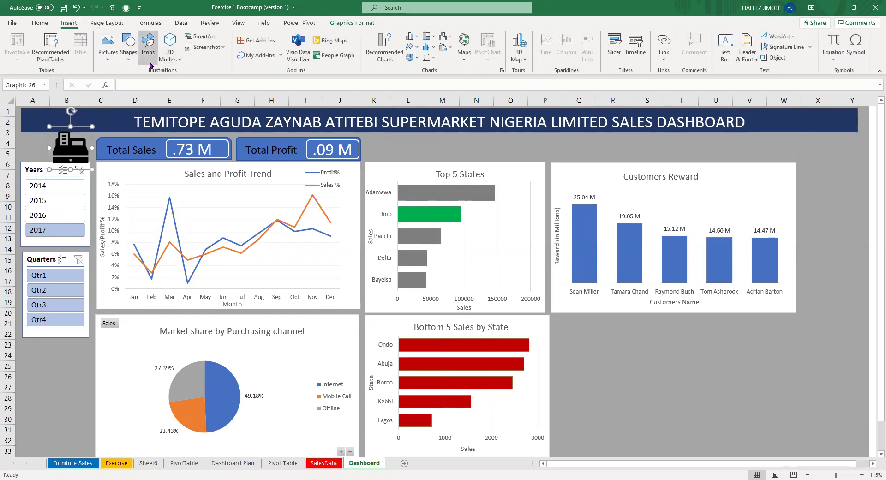
Insert the coin-stack icon from a MONEY search and move it to the banner's right end.
left_click(149, 51)
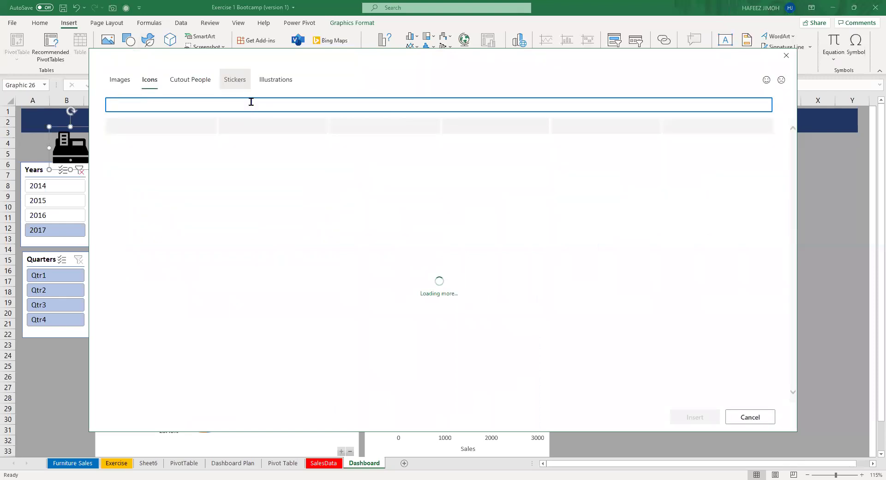
type("MON")
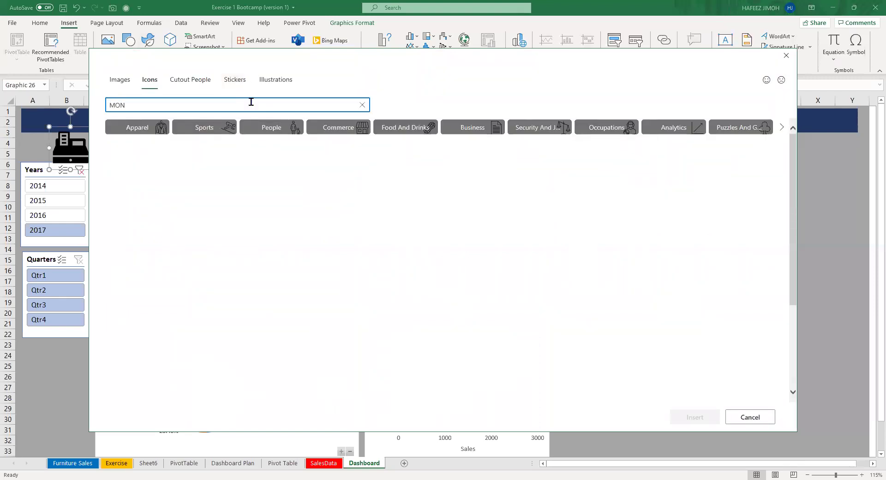
type("EY")
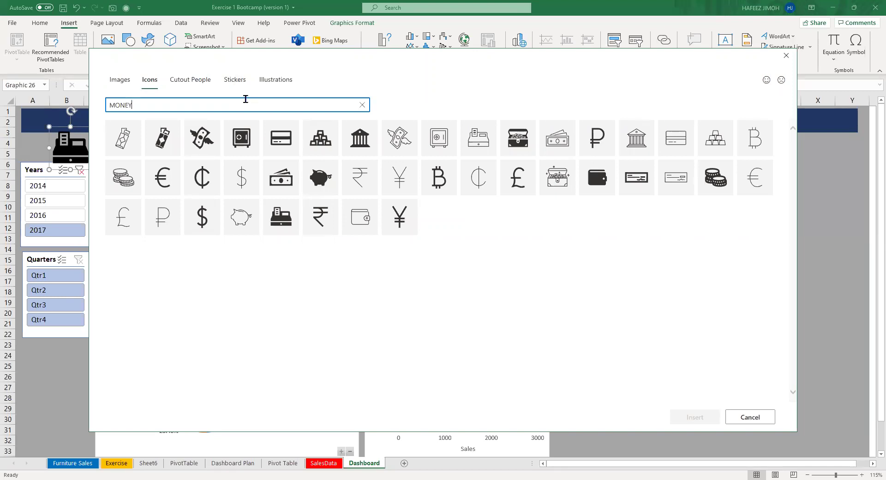
left_click(138, 177)
left_click(708, 423)
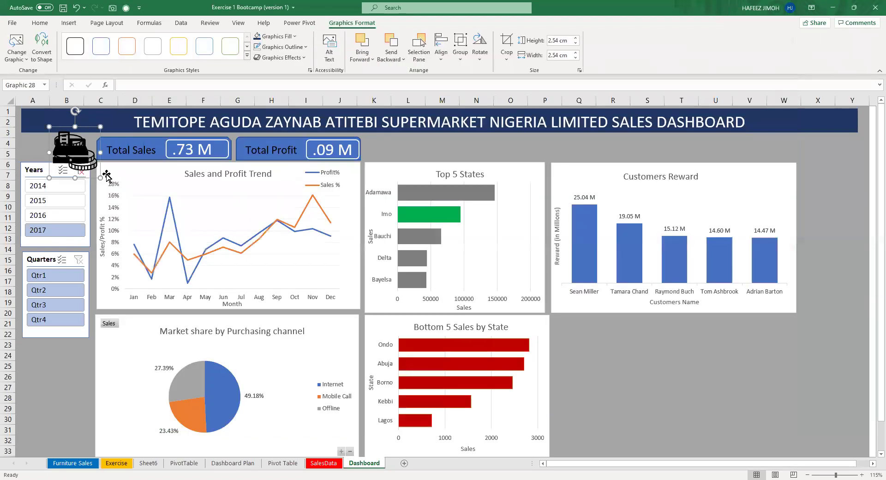
left_click_drag(90, 172, 799, 145)
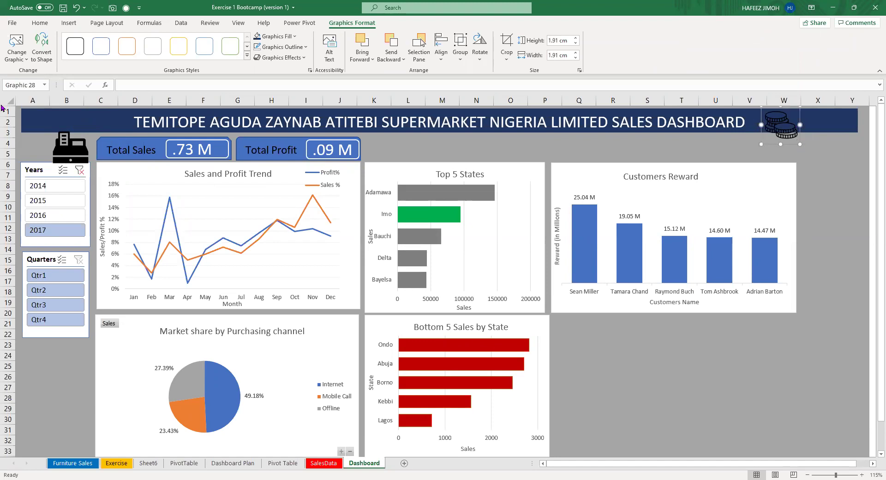
Place the coin icon top-right above Customers Reward and shrink both icons to about 1.4 cm.
left_click_drag(788, 134, 848, 157)
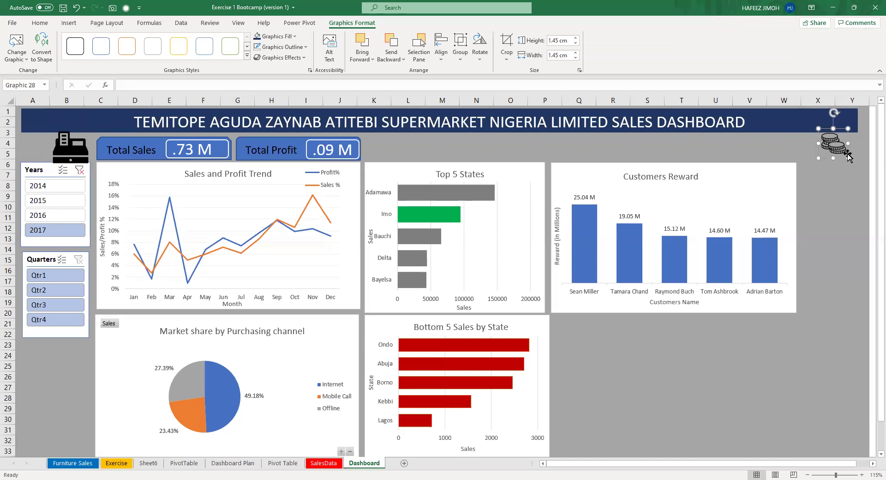
left_click(75, 157)
left_click_drag(91, 167, 51, 145)
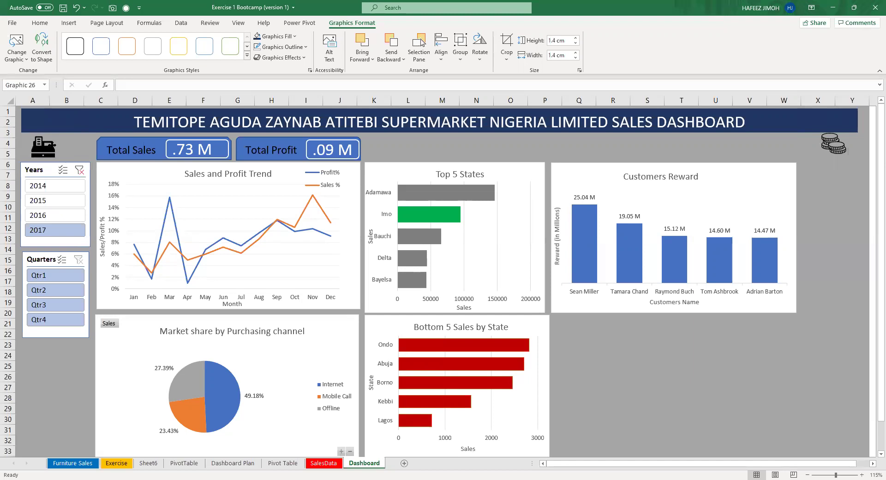
left_click_drag(837, 147, 839, 147)
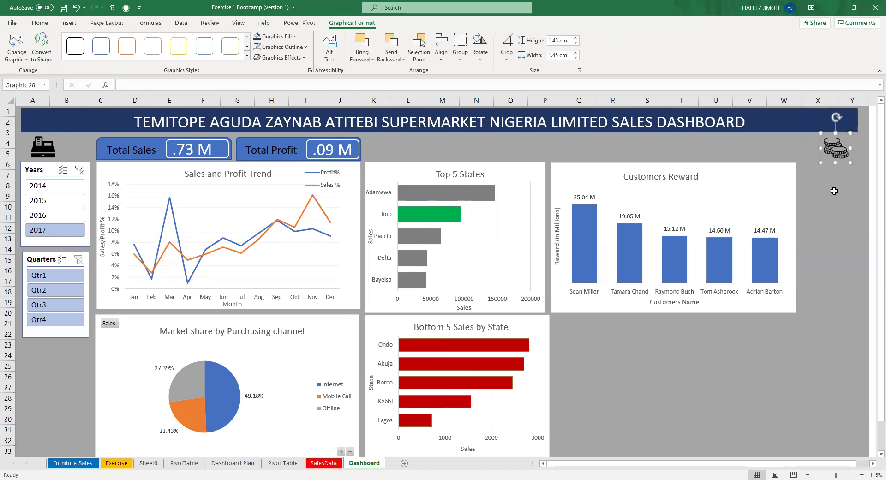
left_click_drag(848, 163, 846, 161)
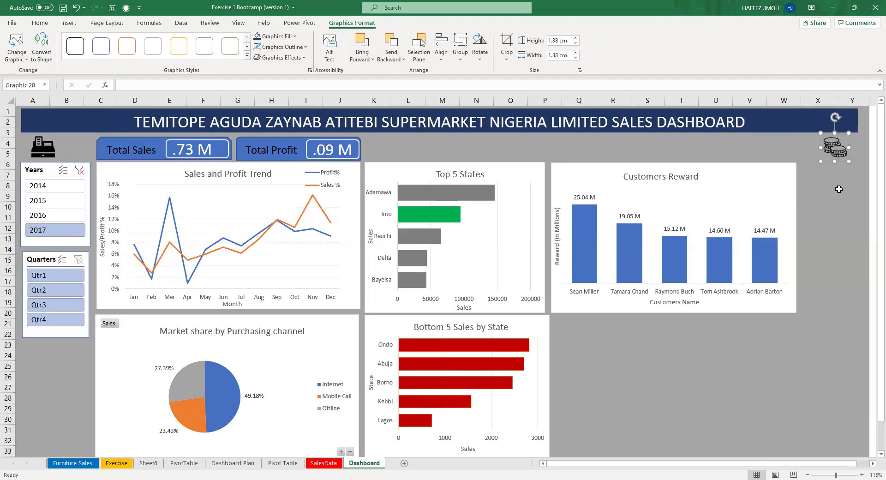
left_click(52, 153)
left_click_drag(52, 152, 45, 150)
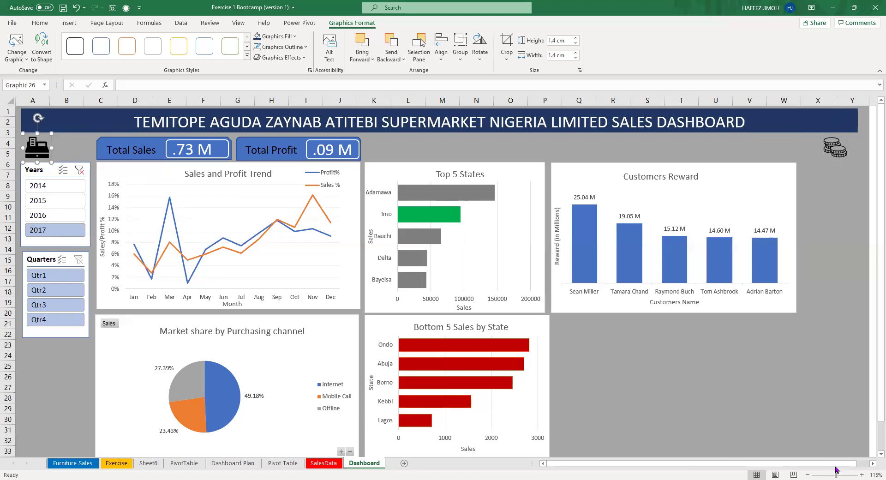
left_click_drag(834, 469, 835, 470)
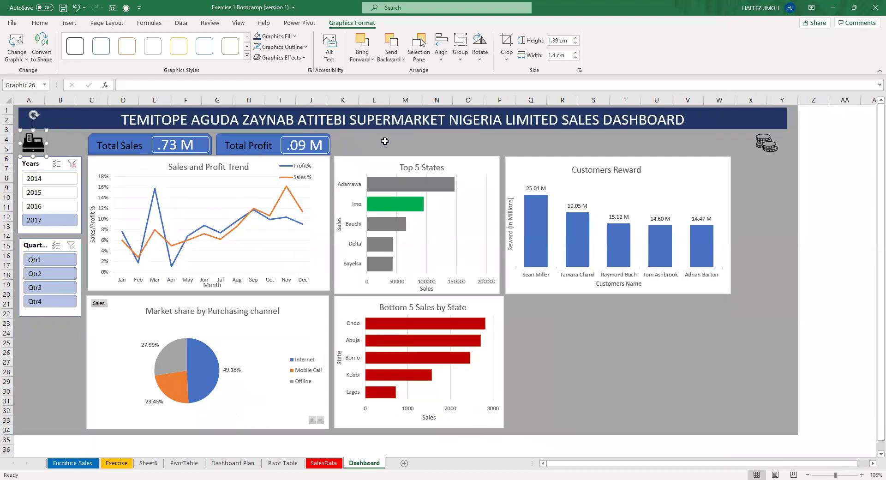
left_click(161, 139)
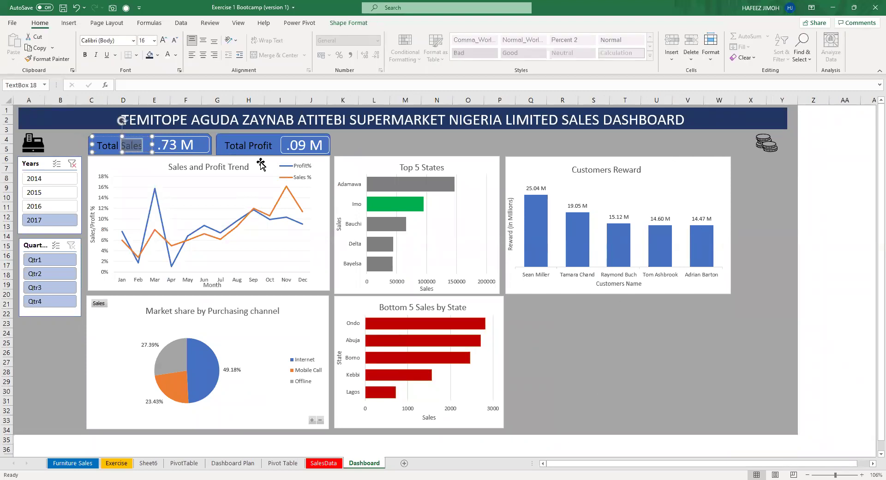
Try the Years slicer (2014, 2015) and Quarters slicer (Qtr1, Qtr3) filters.
left_click(49, 179)
left_click(51, 196)
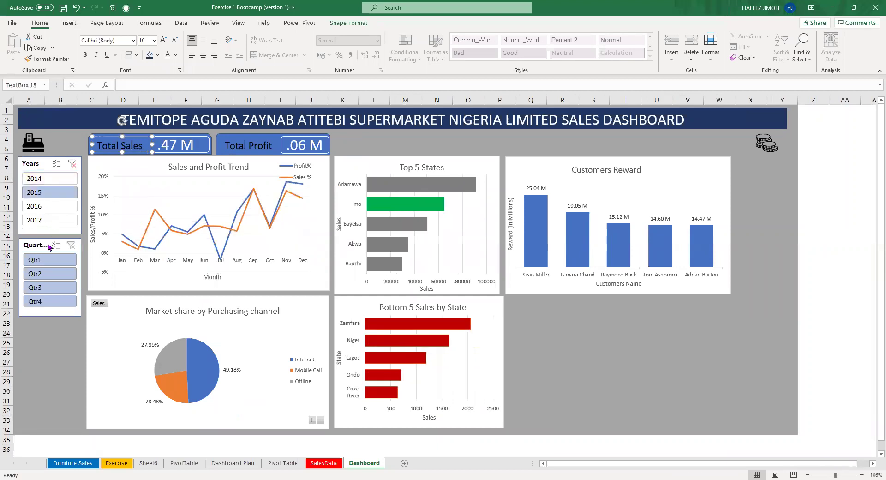
left_click(50, 262)
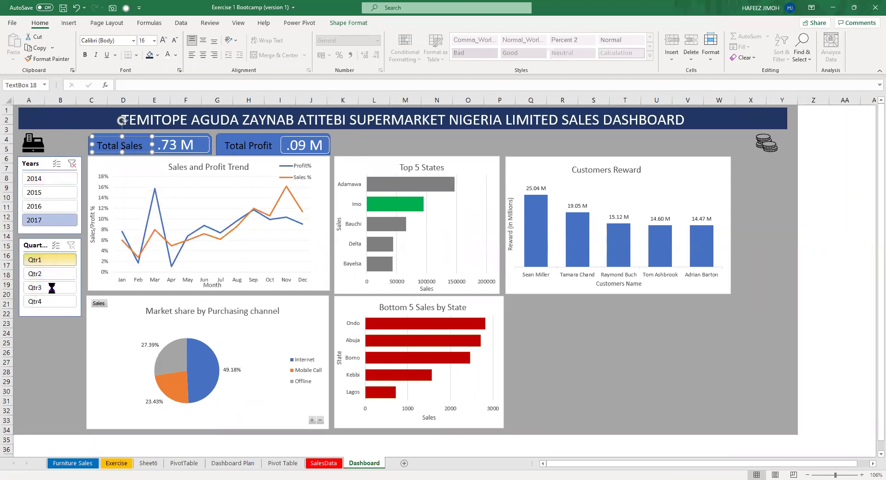
left_click(52, 287)
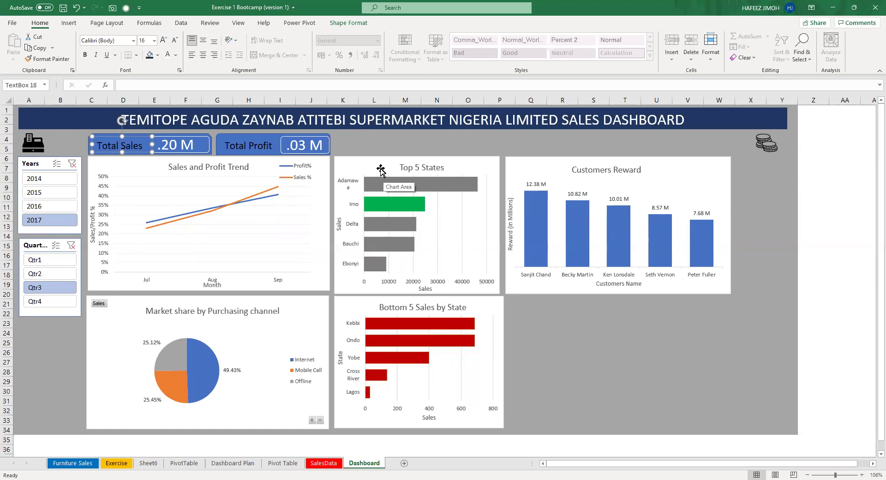
Glance at the Dashboard Plan sheet and return to the Dashboard sheet.
key("Escape")
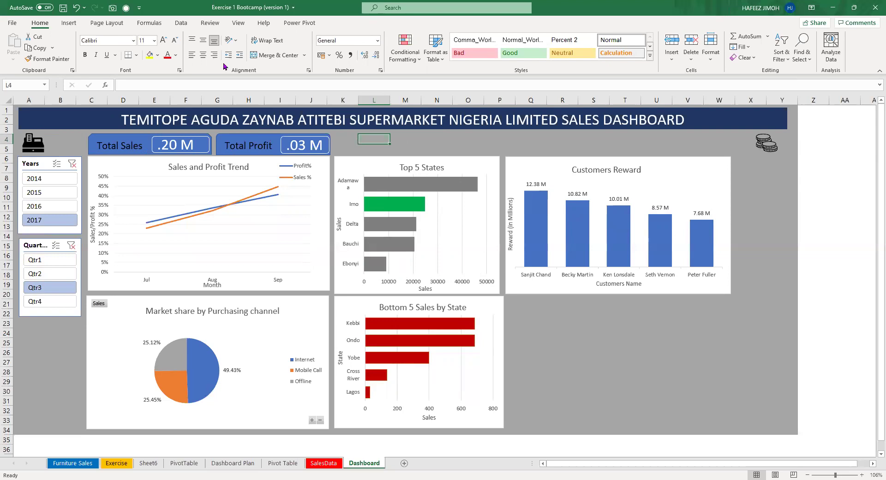
left_click(140, 139)
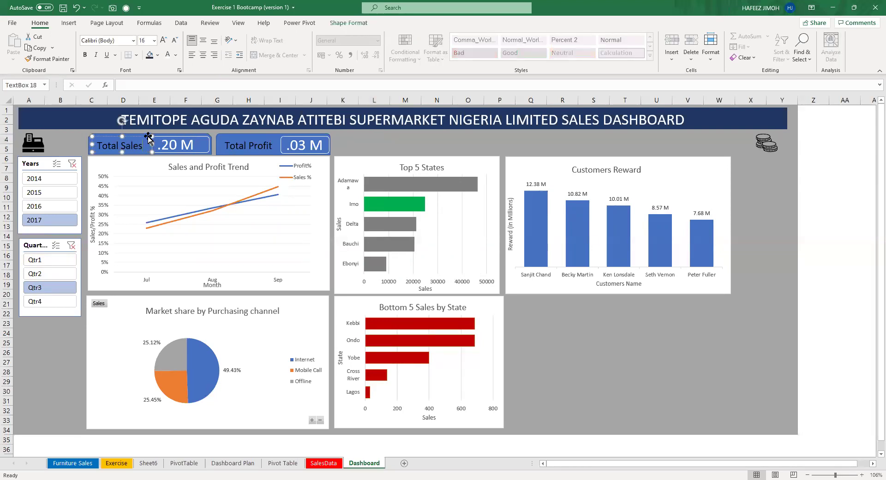
left_click(222, 465)
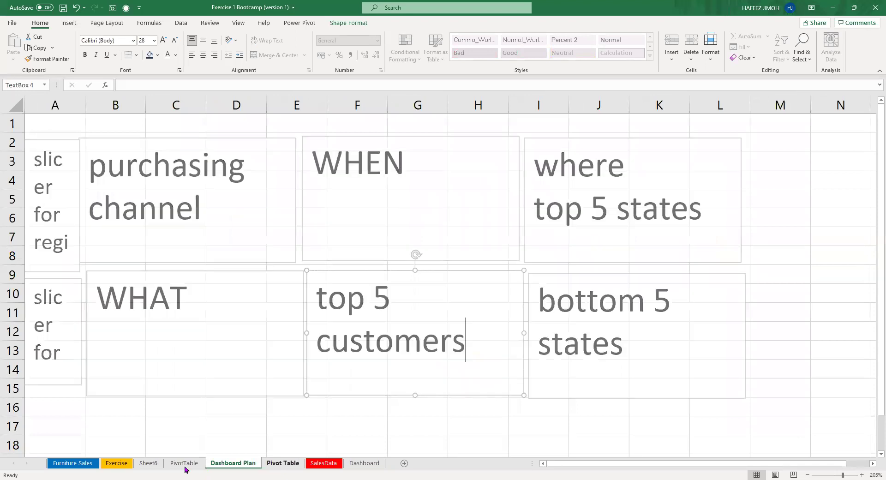
left_click(184, 463)
left_click(371, 465)
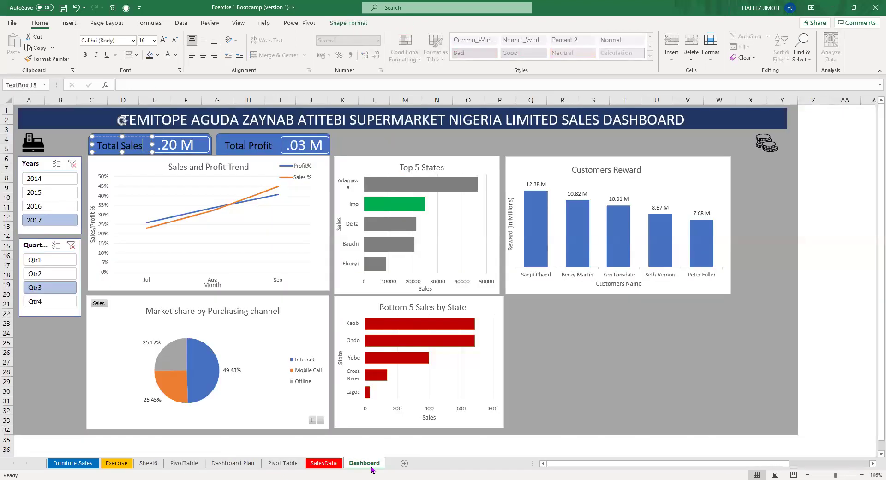
left_click(408, 138)
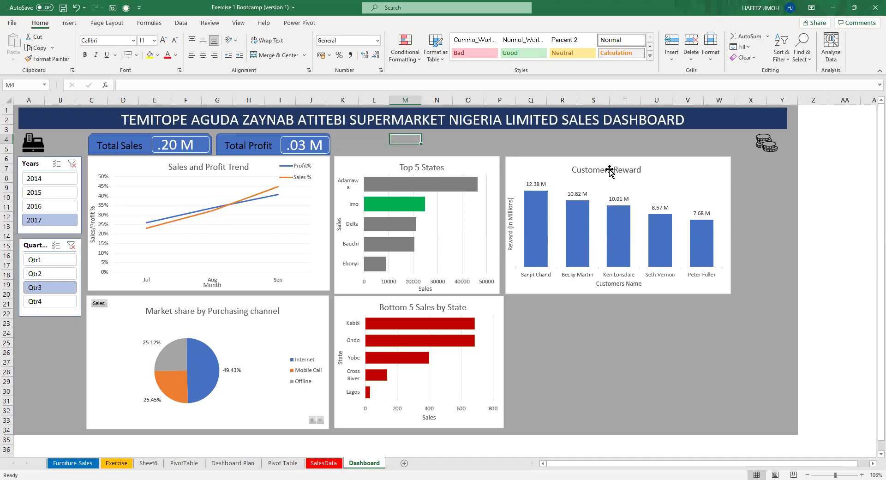
left_click(609, 171)
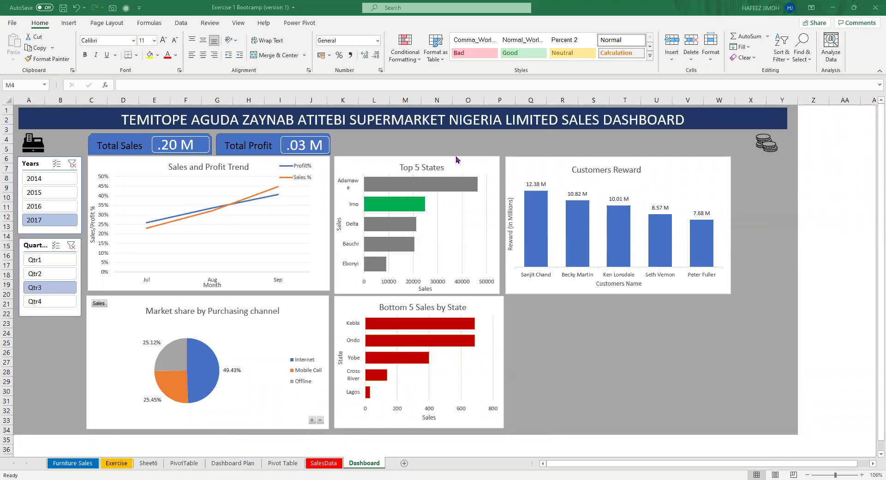
left_click(363, 140)
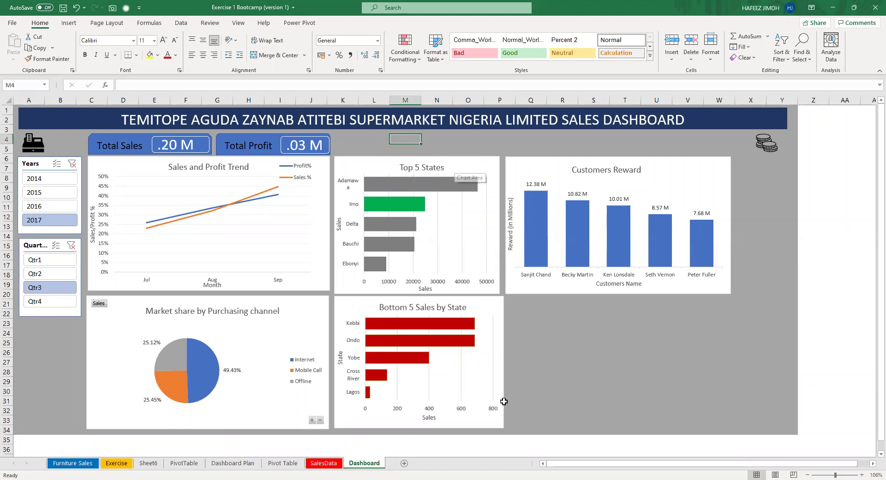
left_click(489, 374)
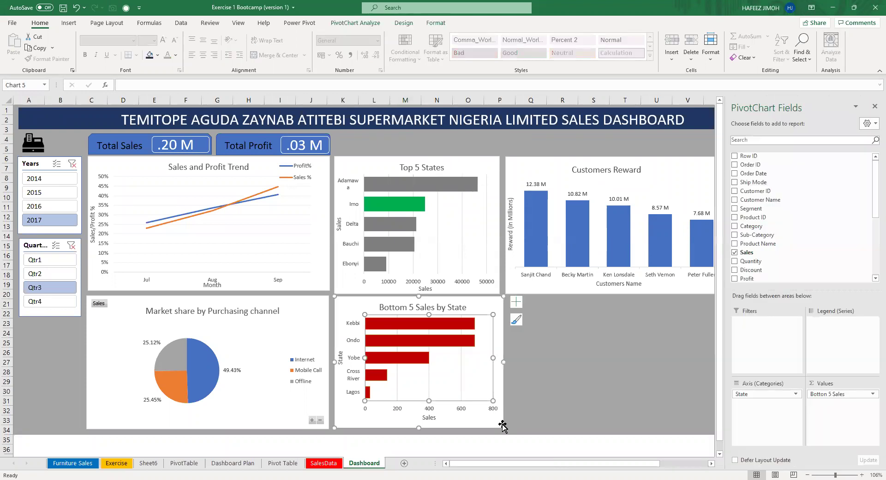
Drag the Bottom 5 Sales by State chart slightly taller, close its field list, and pick 2014 in the Years slicer.
left_click_drag(503, 427, 502, 432)
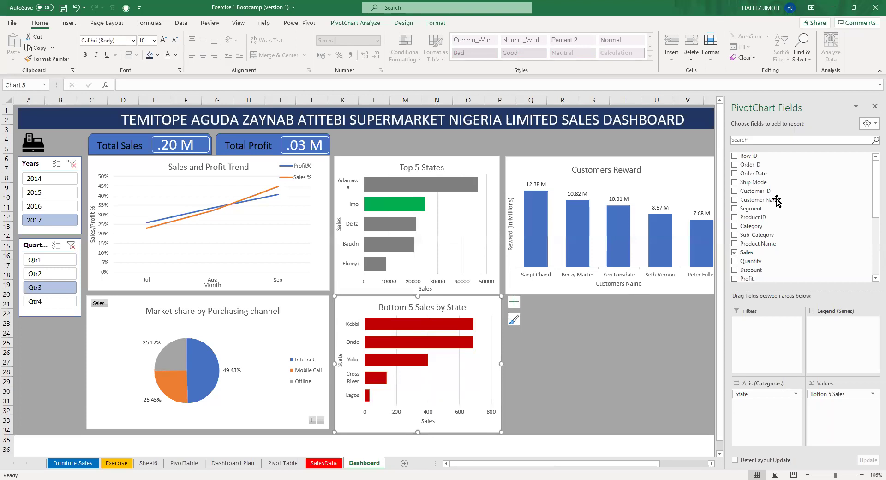
left_click(872, 109)
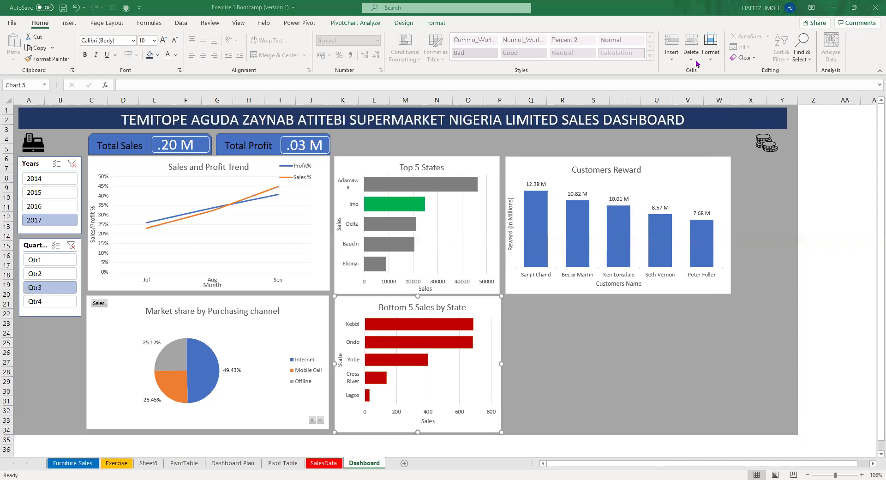
left_click(72, 180)
Set the Quarter slicer to Qtr3 so the dashboard shows 2014 Qtr3 totals.
left_click(66, 263)
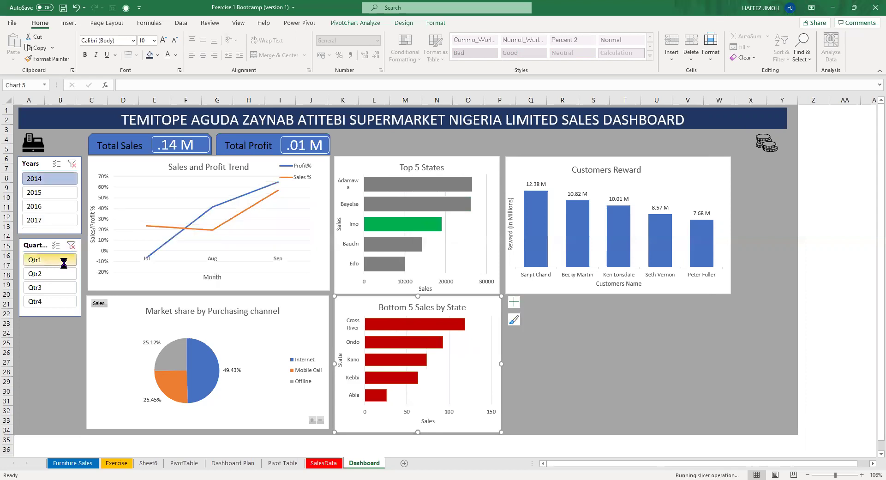
left_click(55, 288)
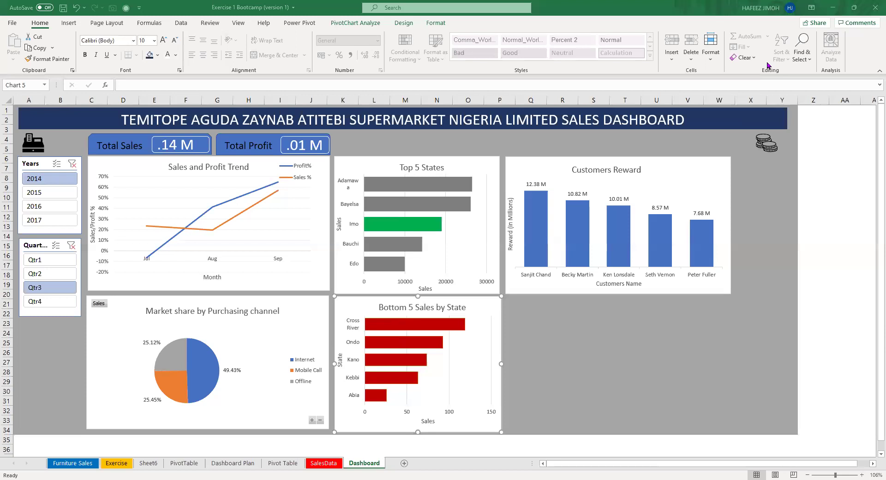
left_click(285, 462)
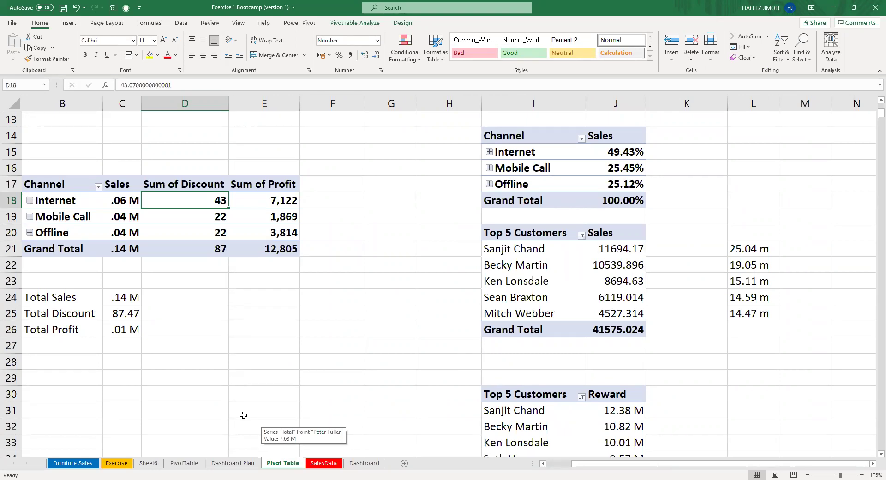
Paste the three KPI totals into B24:C26 below the Channel pivot.
scroll(243, 415, "up", 4)
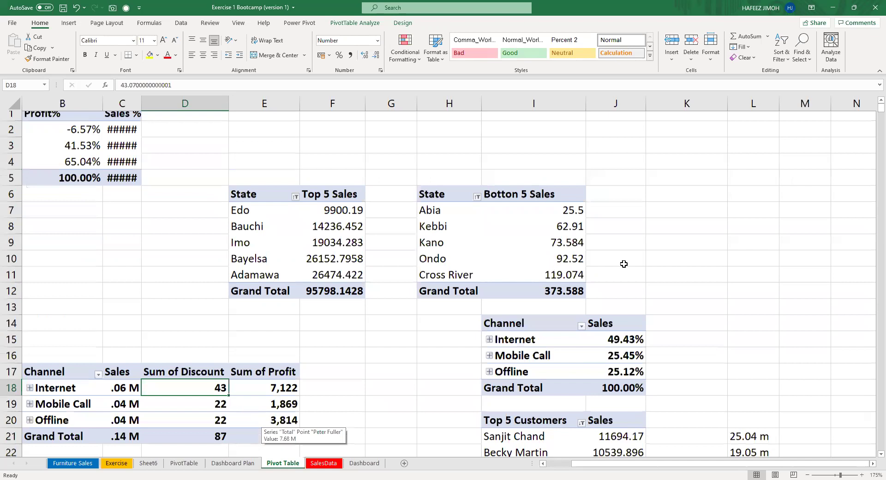
scroll(623, 263, "down", 2)
left_click(624, 263)
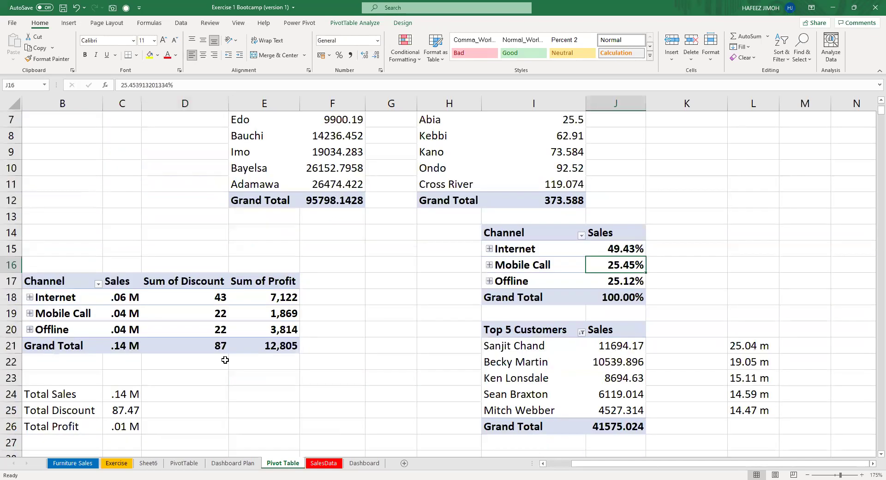
left_click(144, 345)
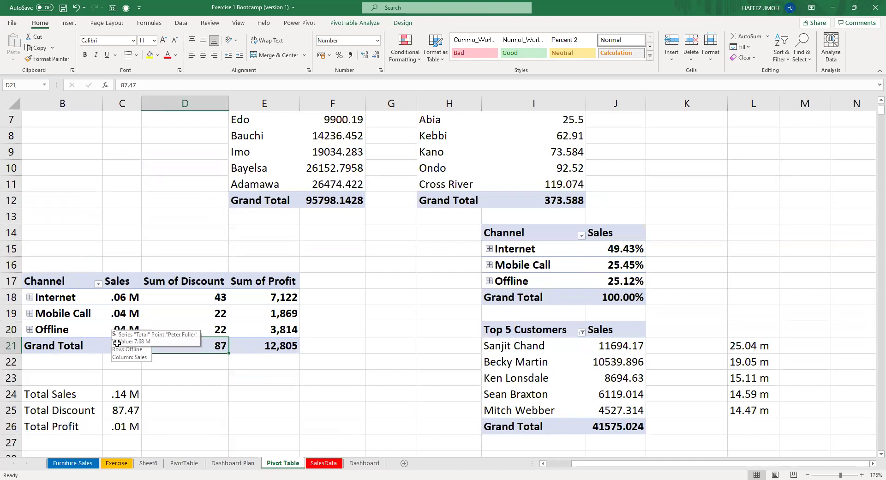
scroll(94, 348, "down", 2)
left_click_drag(122, 297, 98, 333)
key("ctrl+v")
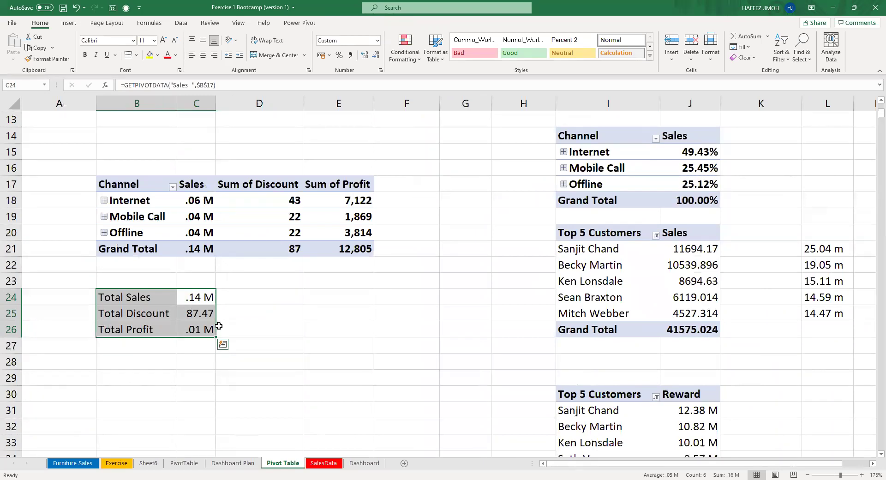
Inspect the Channel pivot's grand total sales, discount and profit cells.
scroll(219, 317, "up", 1)
scroll(214, 294, "up", 1)
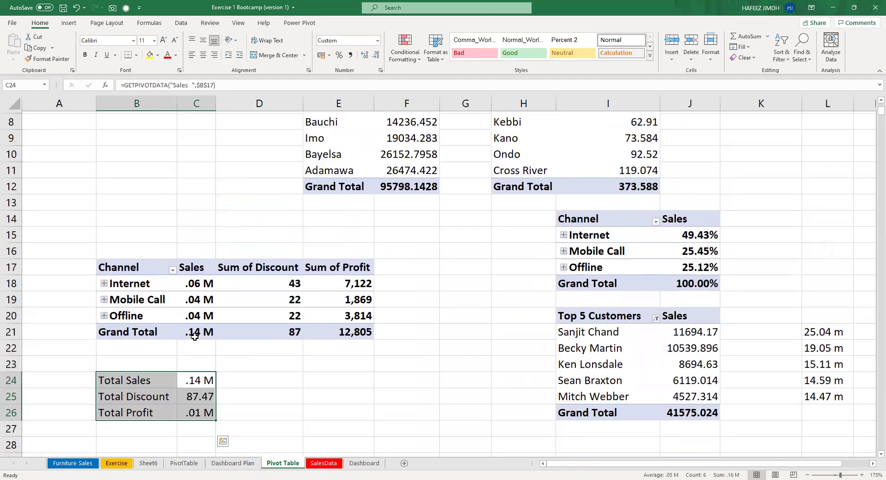
left_click(205, 345)
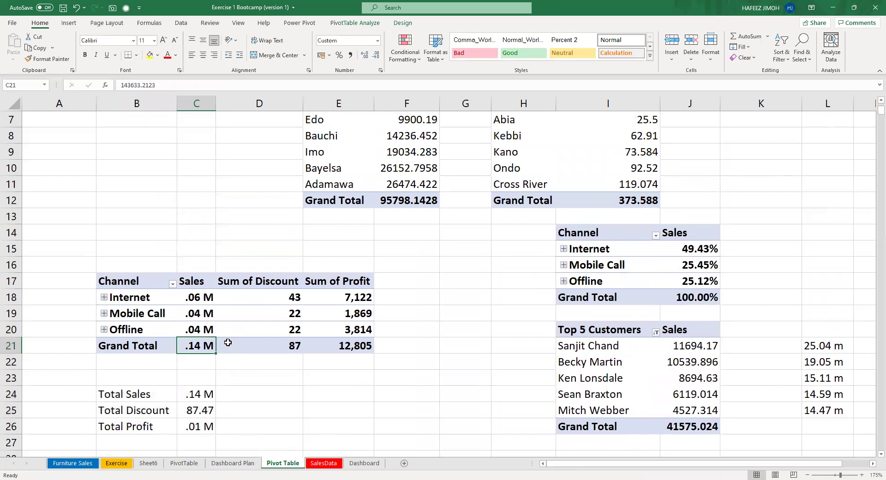
left_click(258, 350)
key("Right")
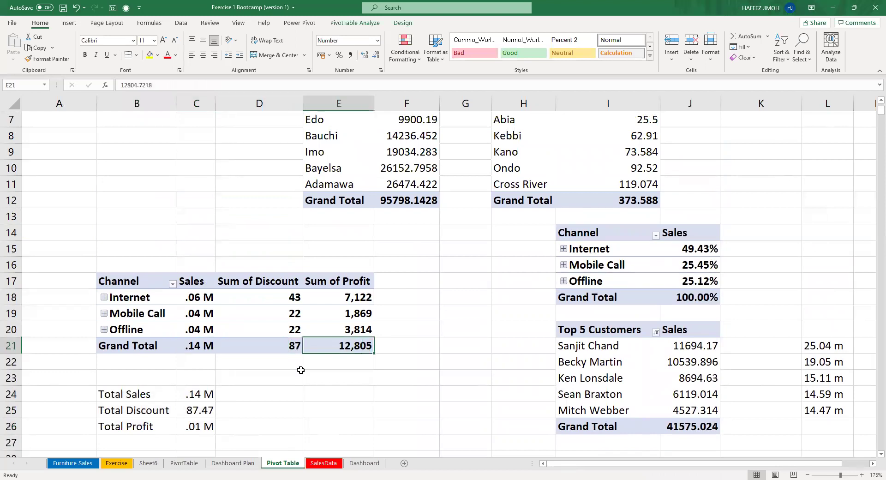
left_click(257, 342)
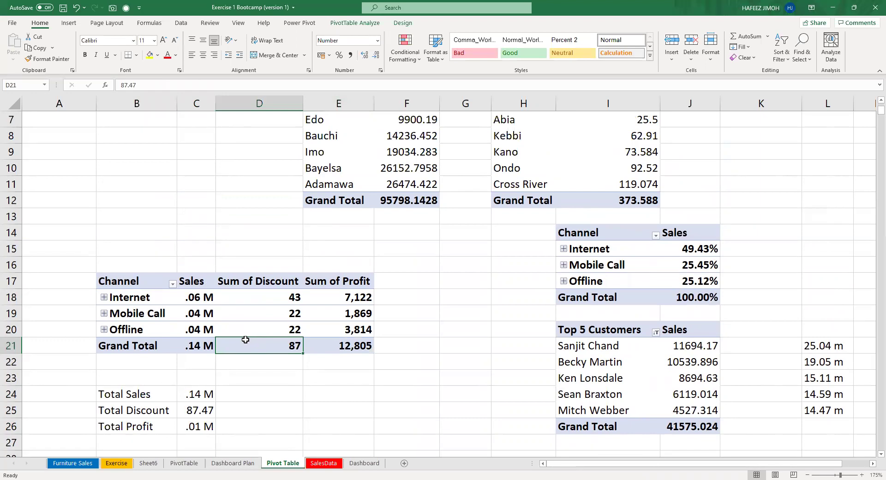
mouse_move(245, 339)
scroll(360, 253, "down", 2)
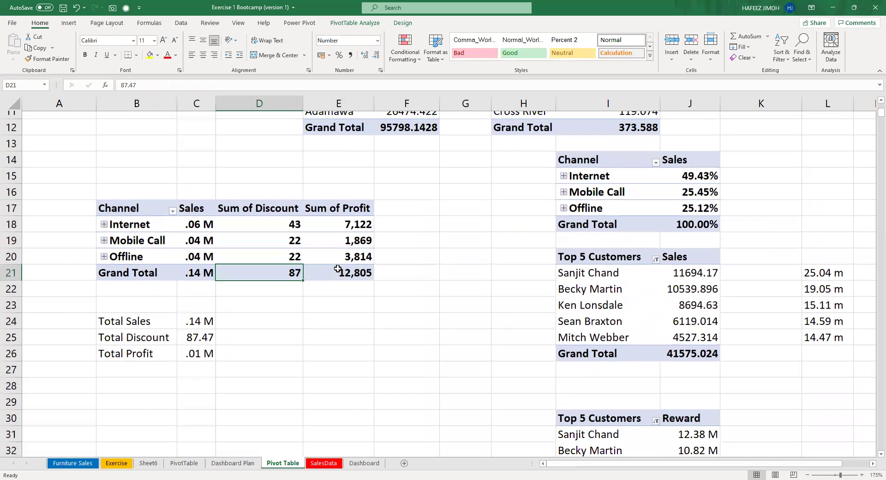
scroll(337, 269, "down", 1)
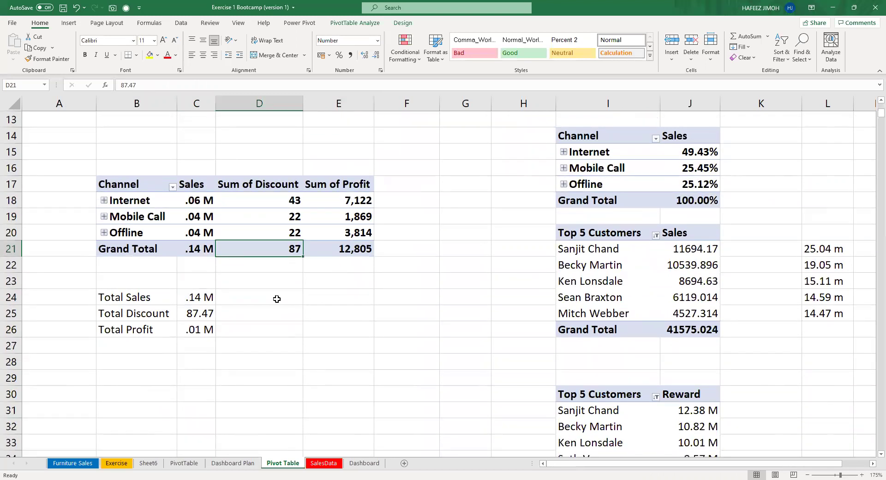
left_click(276, 298)
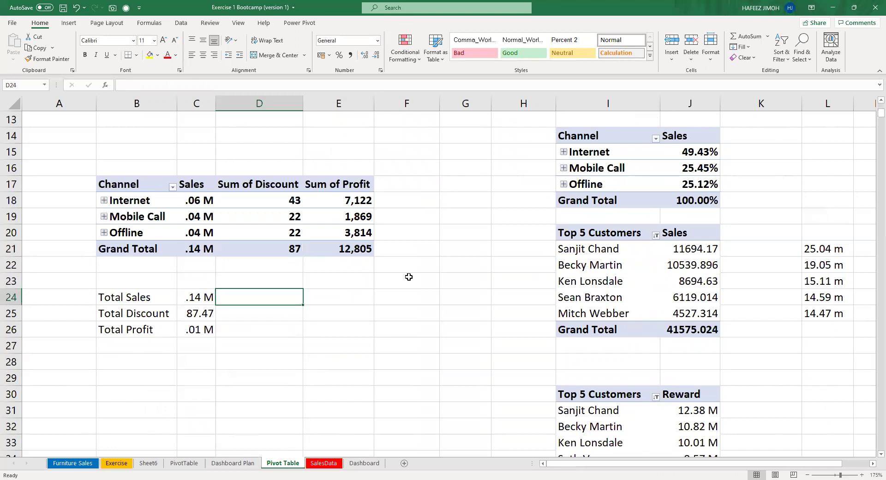
Enter =SUM(SalesData!L:L) in D24 to check the Sales total of 2297200.86.
type("=SU")
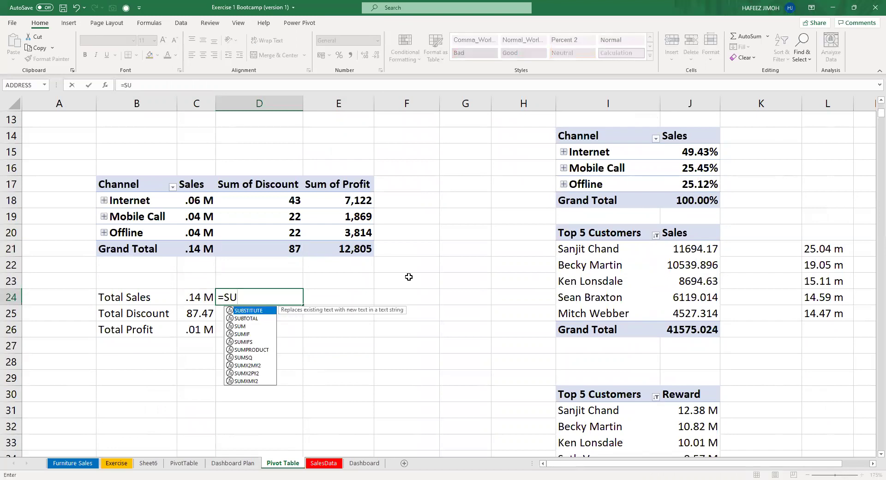
key("Down")
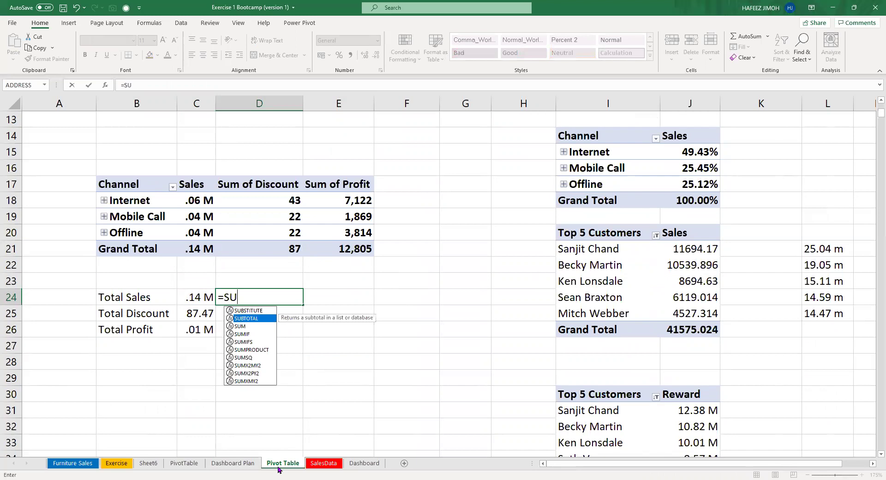
type("M(")
left_click(185, 463)
left_click(312, 464)
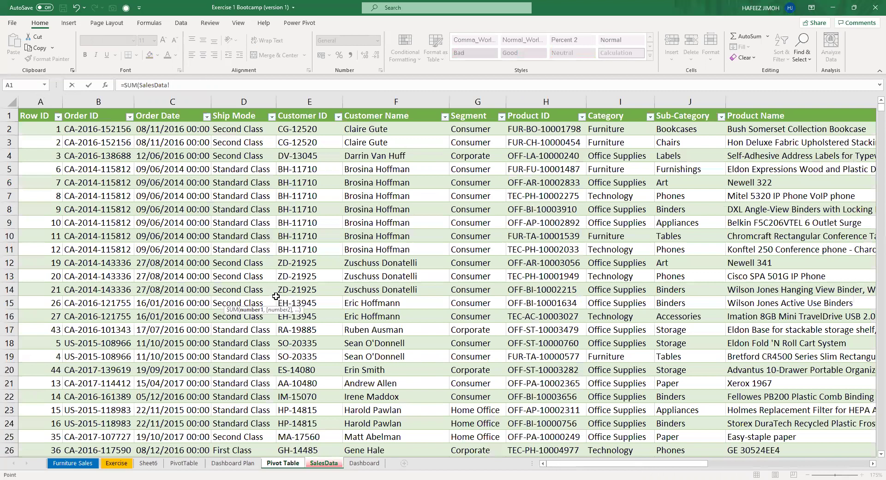
type("L:L")
key("Return")
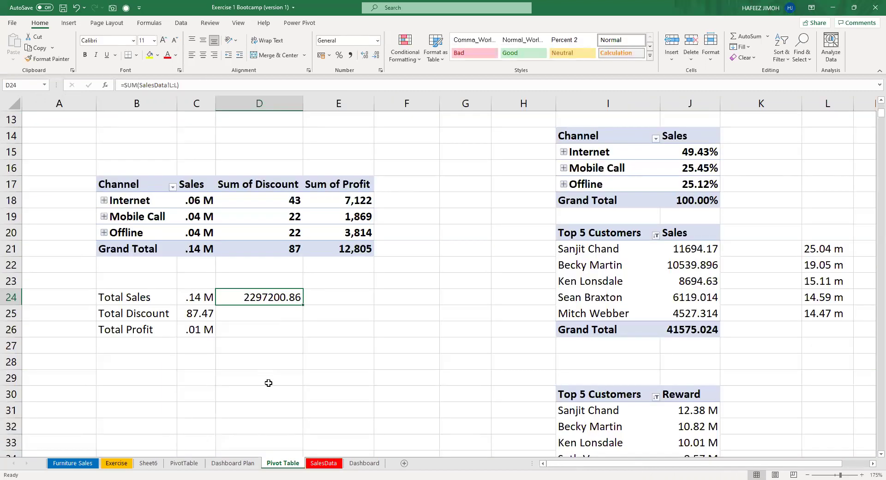
Expand Internet in the Channel pivot into Mobile App (.56 M) and Website (.57 M).
left_click(335, 467)
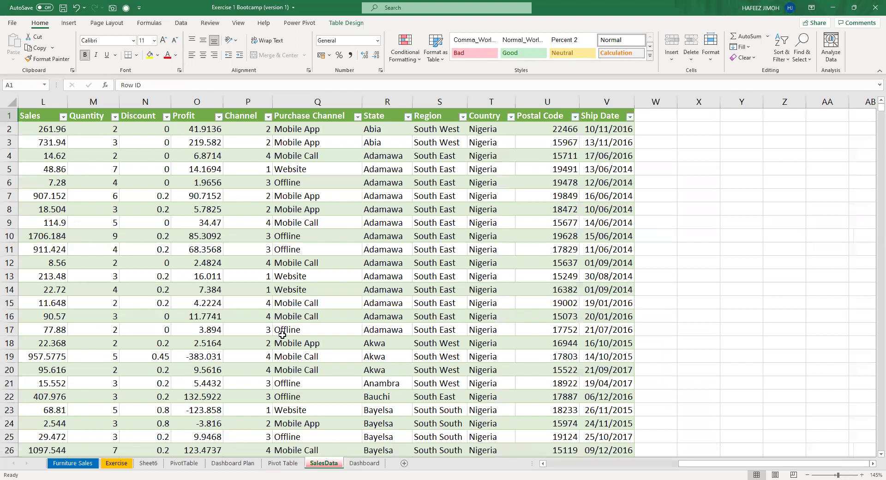
key("ctrl+Page_Up")
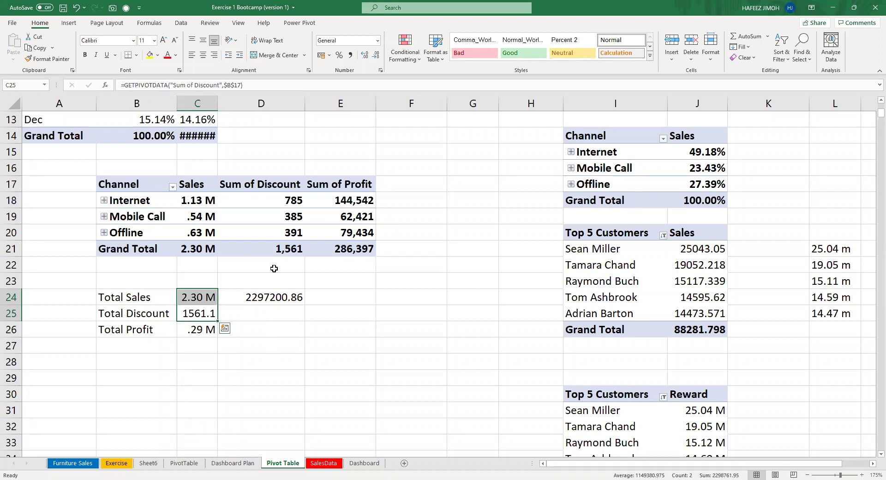
left_click(104, 200)
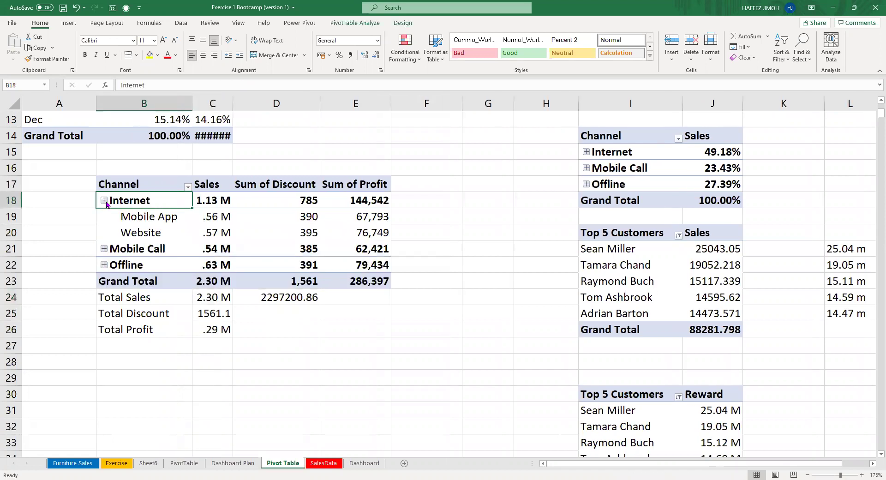
left_click_drag(605, 143, 706, 188)
left_click(276, 196)
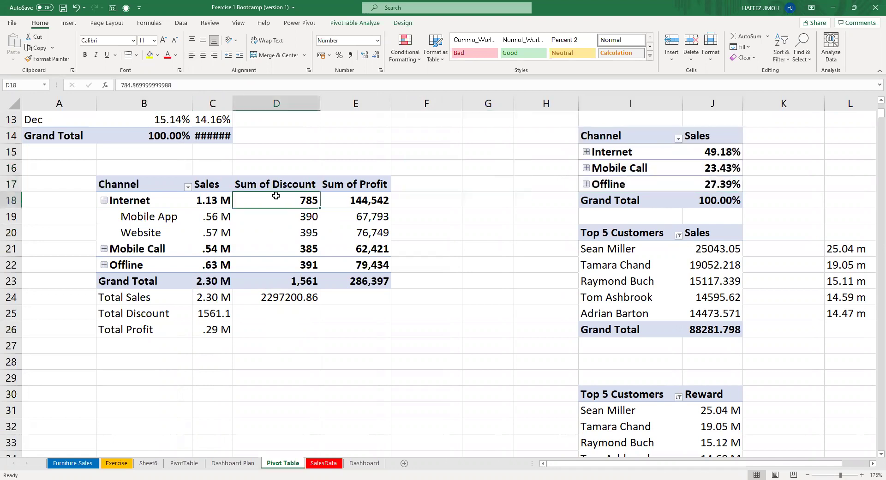
Collapse Internet, then expand the Offline and Mobile Call groups in the Channel pivot.
left_click(105, 200)
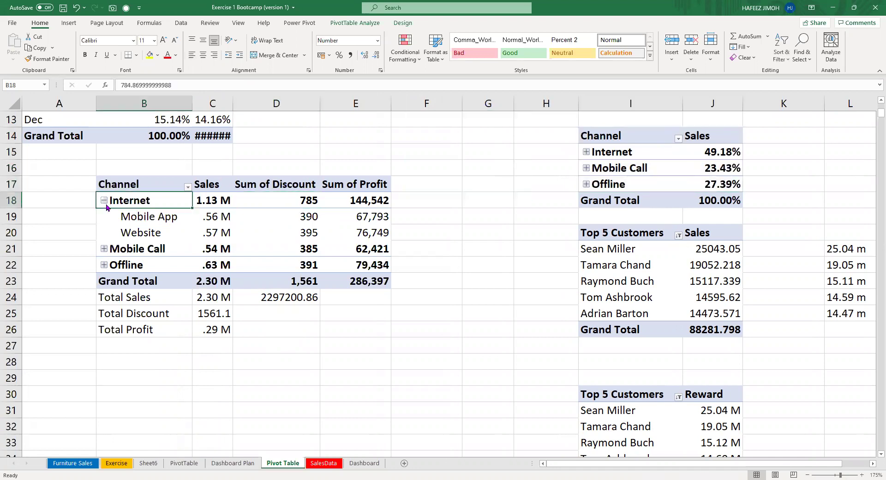
left_click_drag(577, 136, 692, 201)
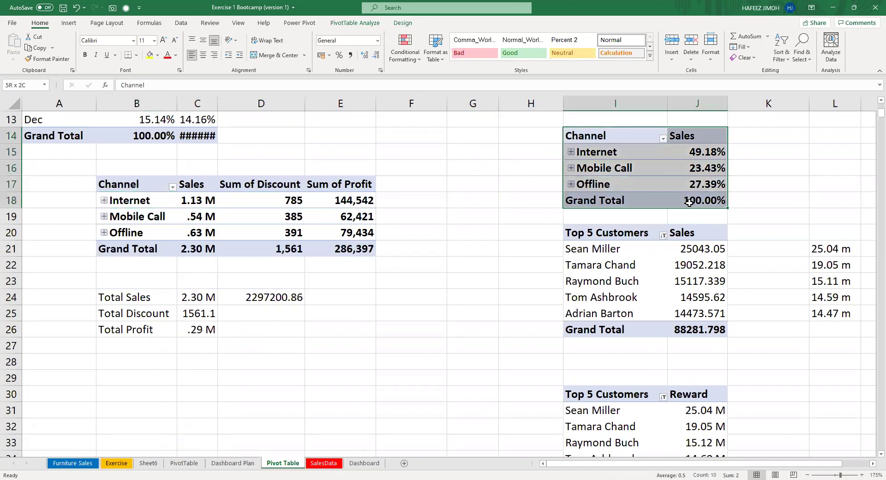
left_click_drag(124, 171, 340, 248)
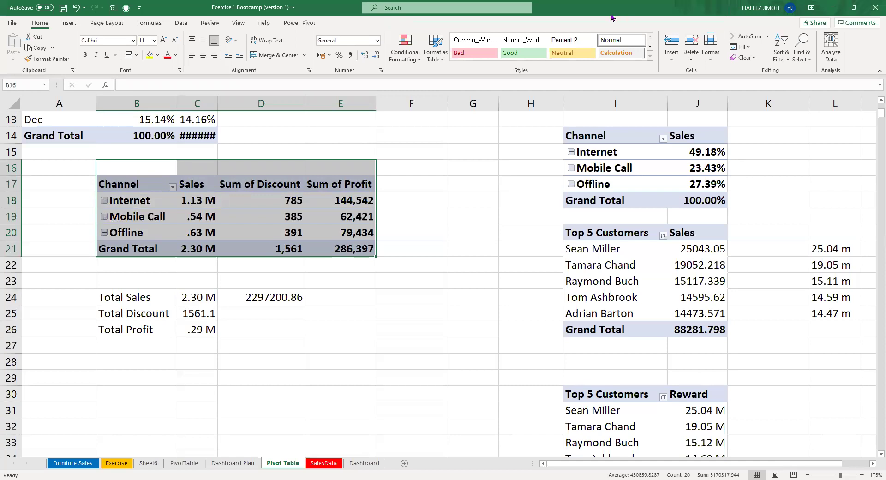
left_click(105, 233)
left_click(105, 216)
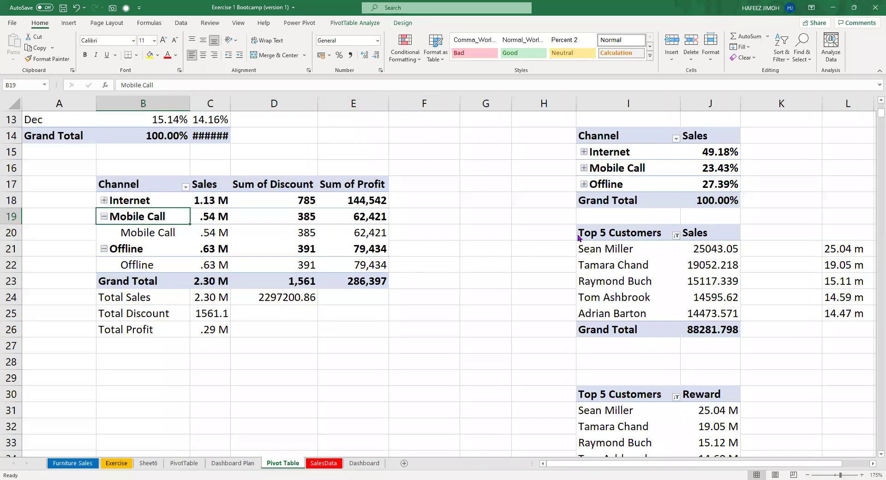
Collapse Internet, Mobile Call and Offline, dismissing the warning, leaving three rows: 1.13 M, .54 M, .63 M.
left_click(105, 203)
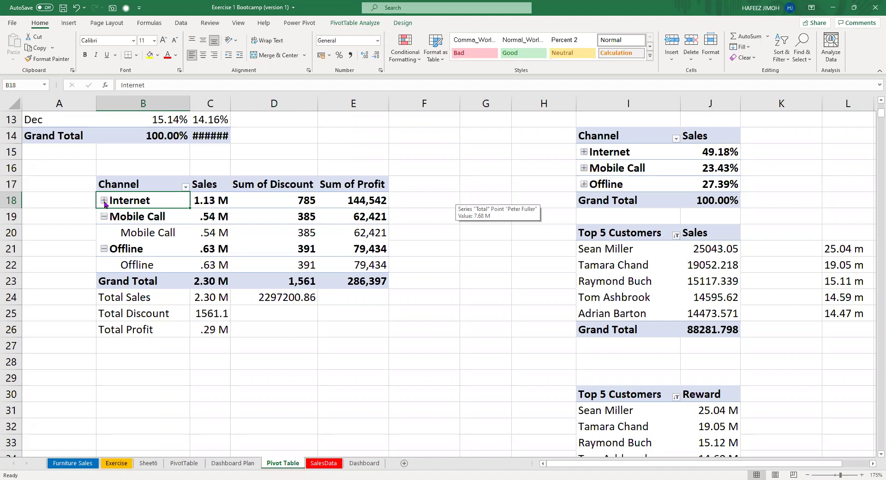
left_click(104, 203)
left_click(574, 230)
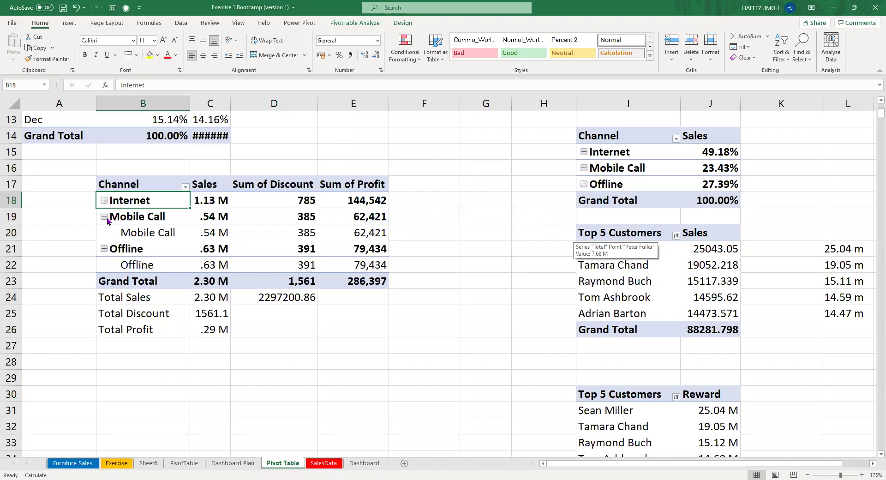
left_click(105, 217)
left_click(104, 233)
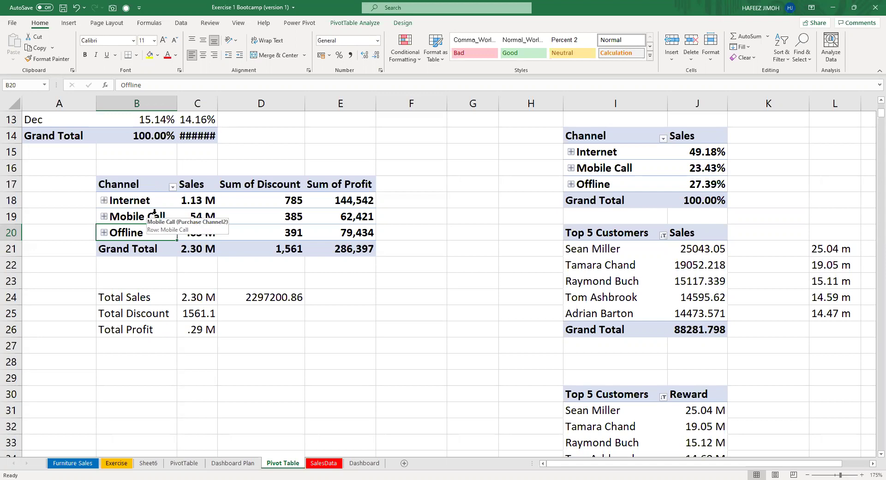
left_click(610, 168)
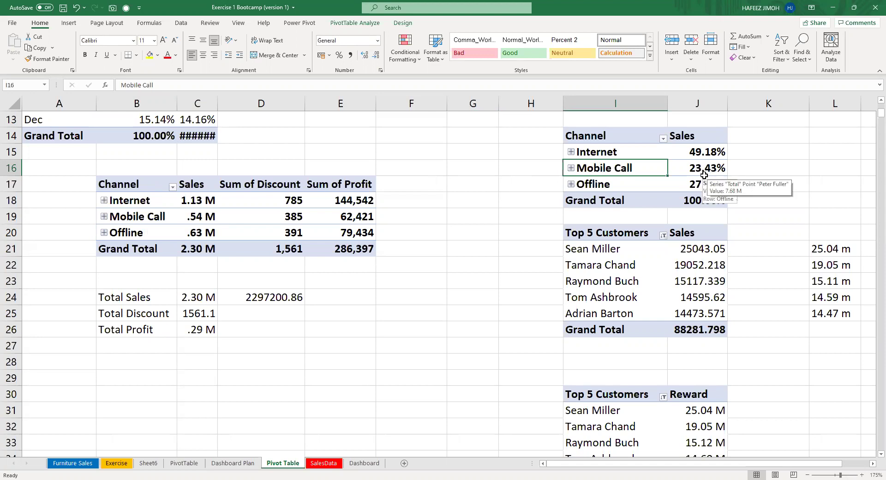
Delete the Channel sales chart over B16:G30, leaving shares of 49.18%, 23.43% and 27.39%.
left_click(704, 175)
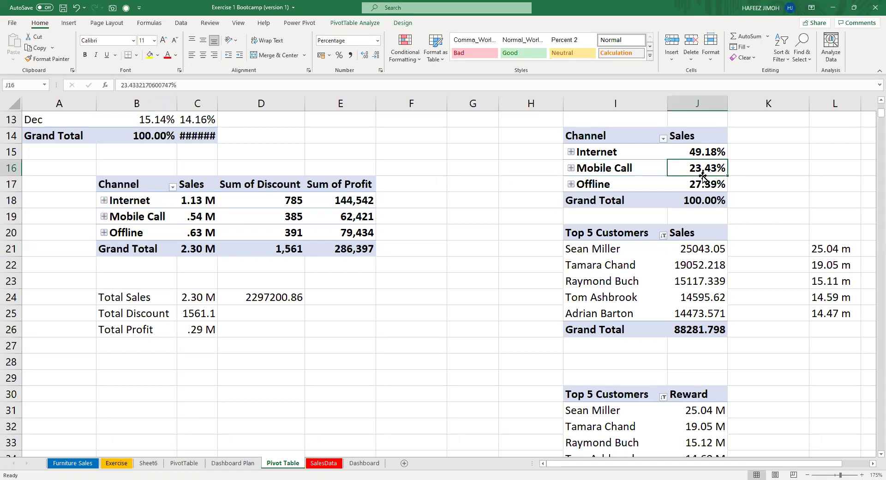
left_click_drag(473, 183, 352, 182)
left_click_drag(620, 152, 651, 169)
left_click(651, 168)
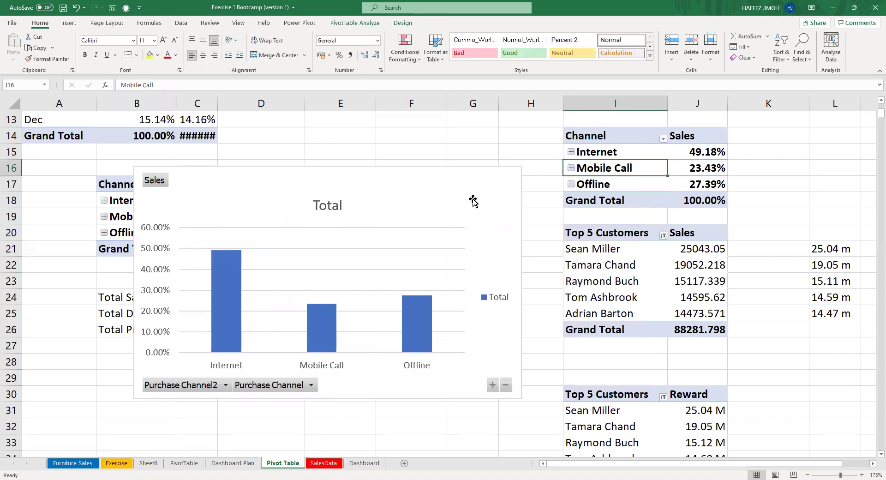
left_click(493, 187)
key("Delete")
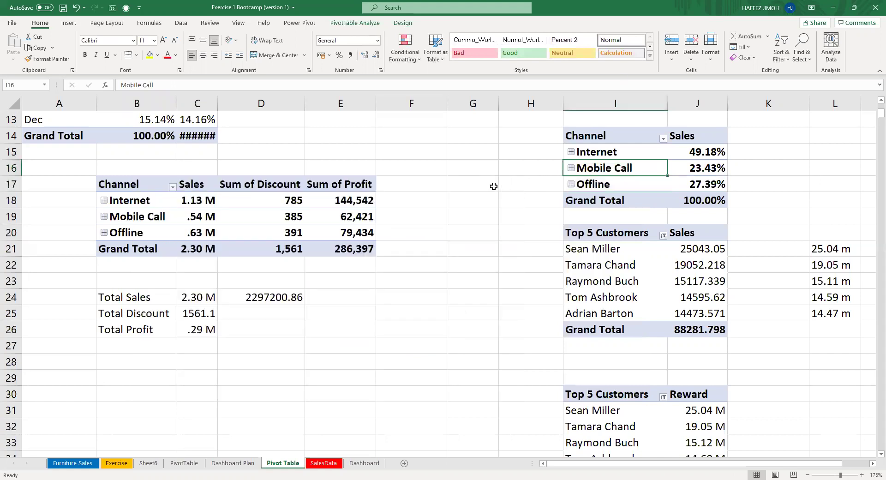
left_click_drag(616, 151, 646, 167)
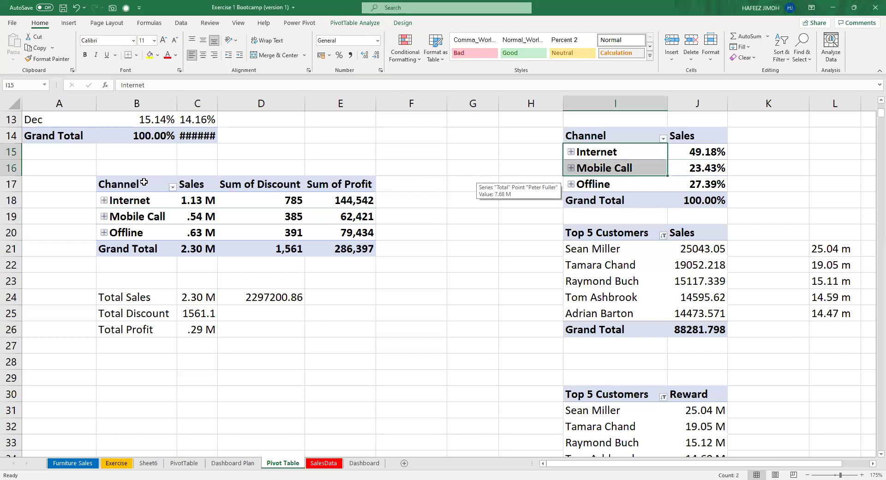
Move the Channel/Sales/Discount/Profit pivot one column left to start at A17.
left_click(339, 258)
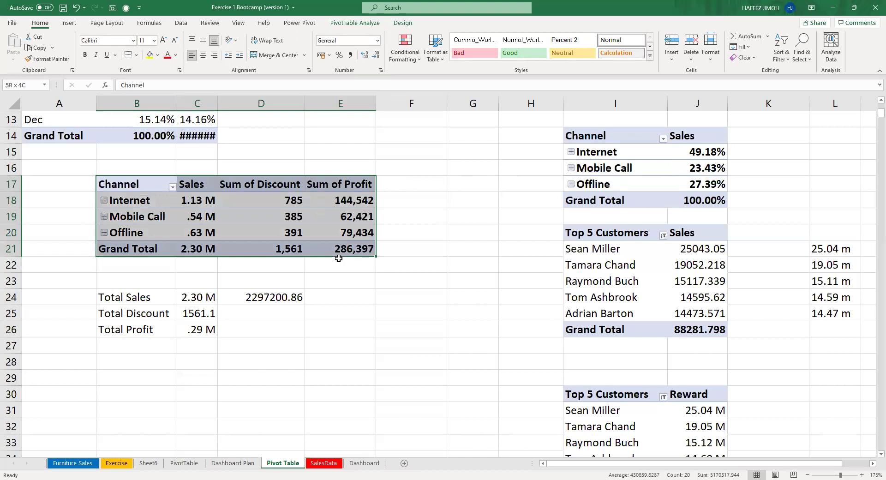
key("ctrl+c")
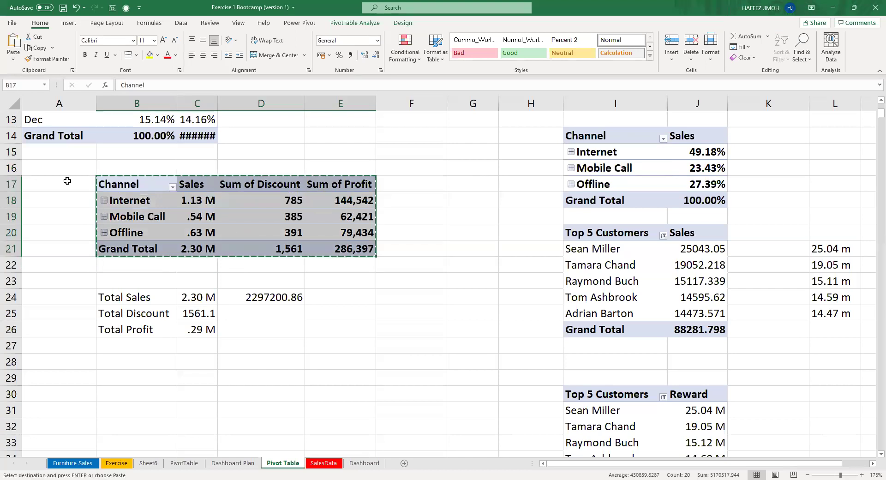
left_click(66, 181)
key("Return")
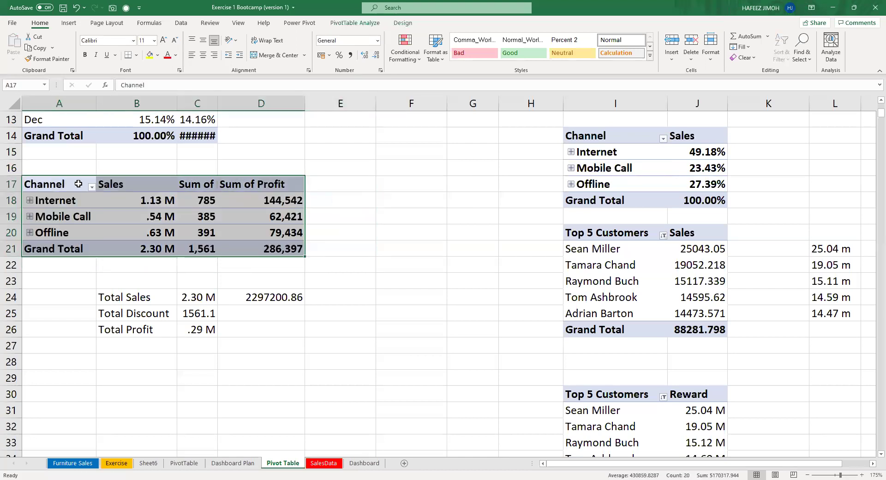
scroll(83, 189, "up", 2)
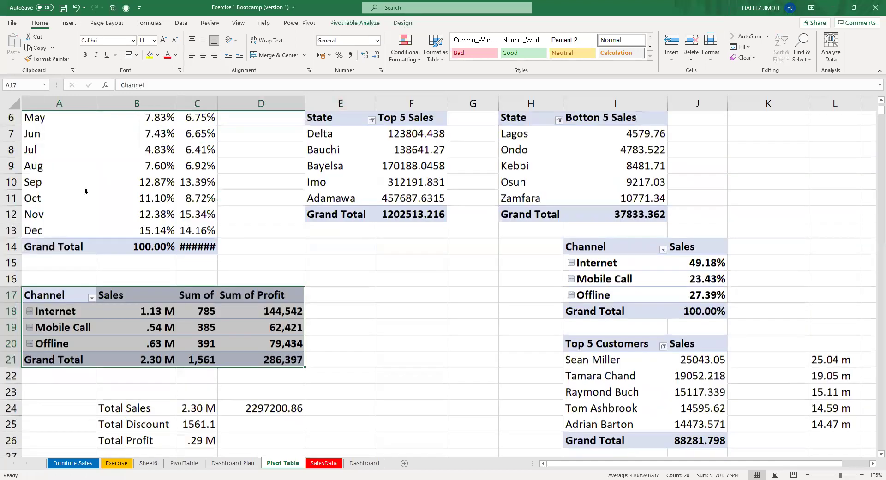
Browse the Furniture Sales, Exercise and Sheet6 sheets, then return to Pivot Table and autofit column C.
left_click(92, 463)
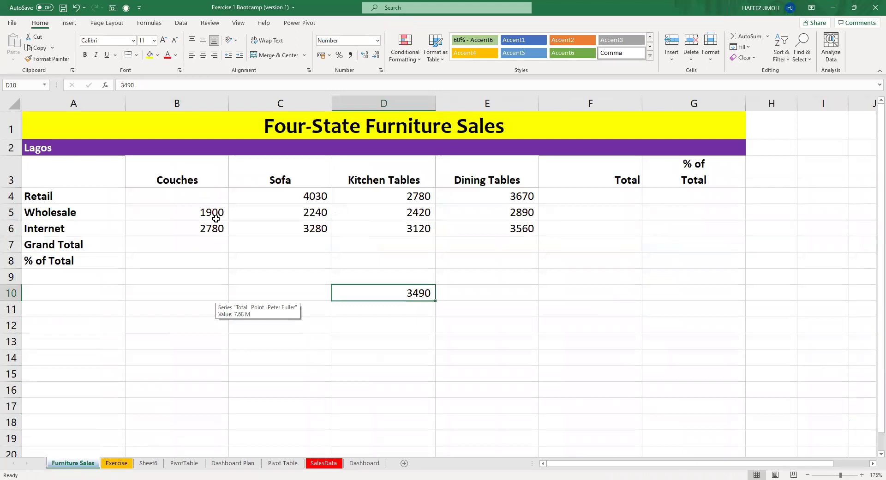
left_click(129, 463)
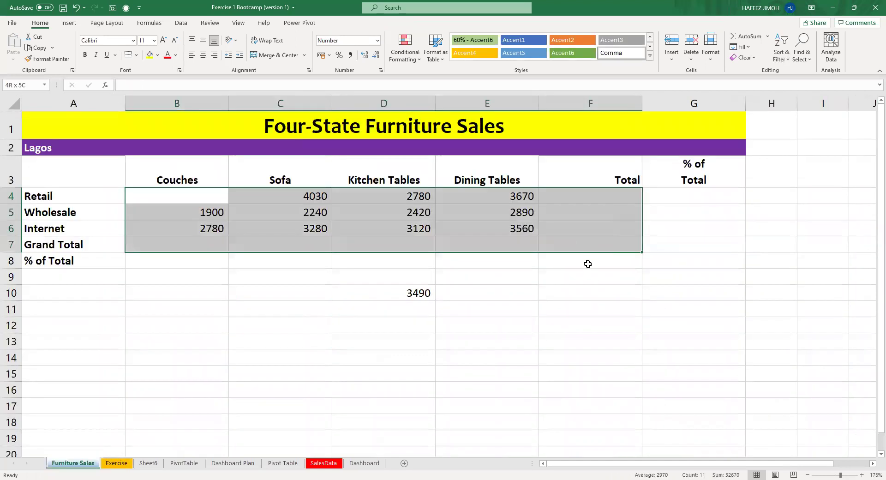
left_click_drag(586, 263, 596, 263)
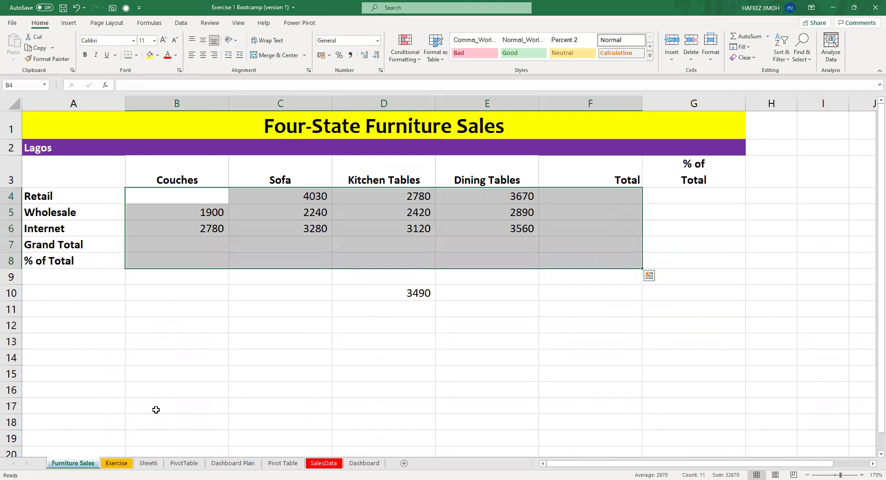
left_click(131, 463)
left_click(138, 465)
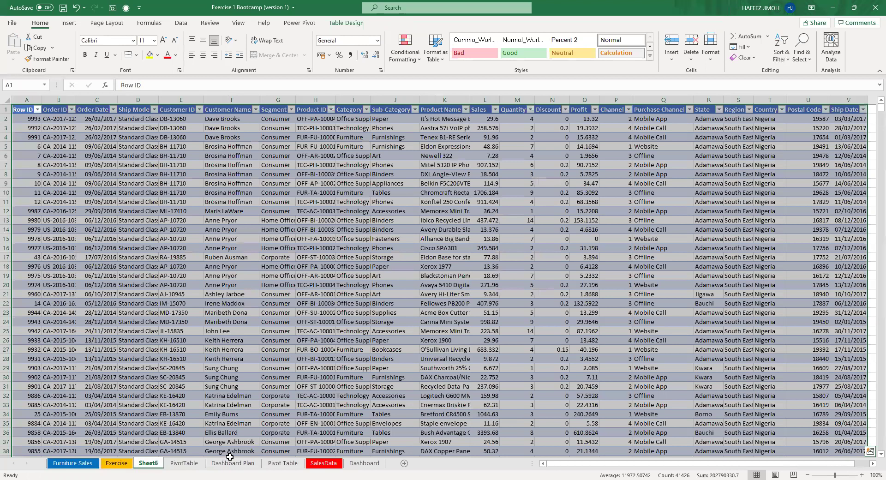
left_click(266, 463)
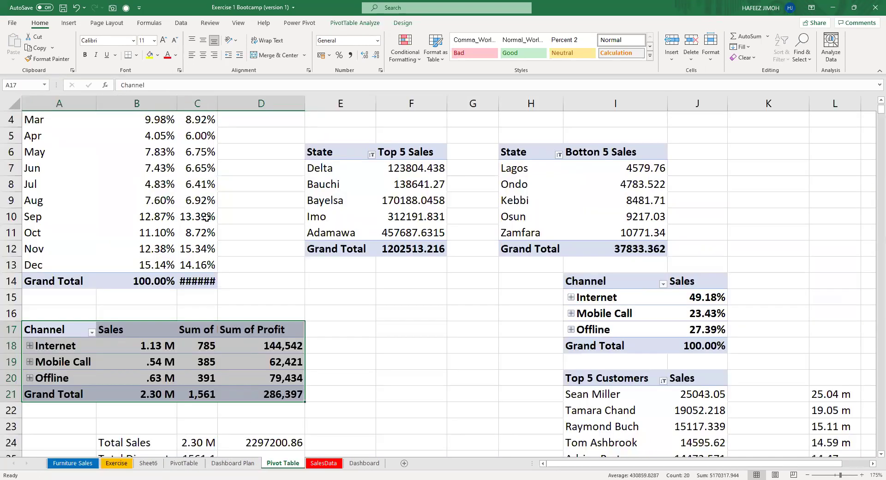
double_click(221, 106)
Move the Channel sales share pivot so it starts at H14.
left_click(247, 150)
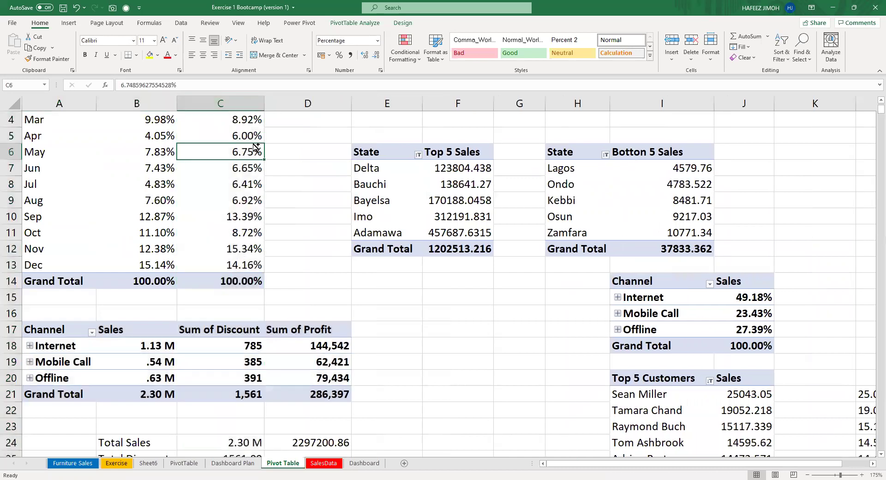
key("ctrl+Up")
key("ctrl+Left")
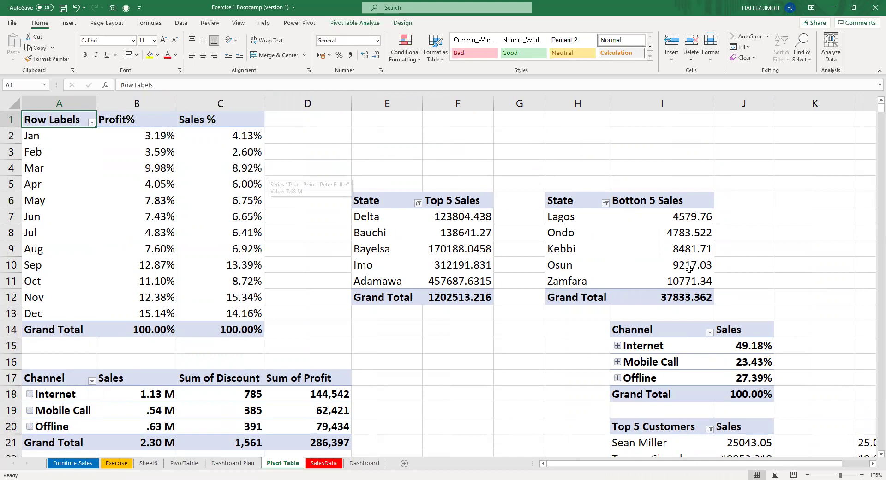
scroll(674, 266, "down", 2)
left_click_drag(649, 236, 729, 292)
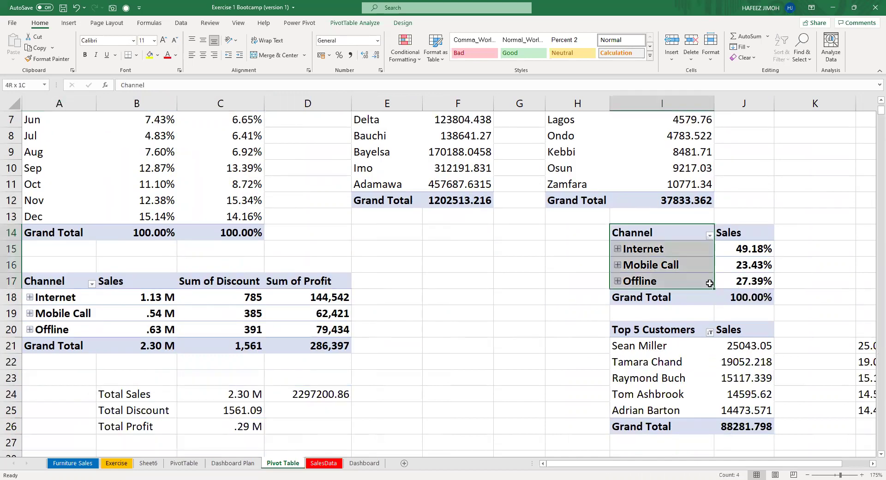
key("ctrl+c")
left_click(584, 234)
key("Return")
Cut the Top 5 Customers pivot and paste it at H20.
left_click_drag(639, 317, 719, 422)
left_click(718, 421)
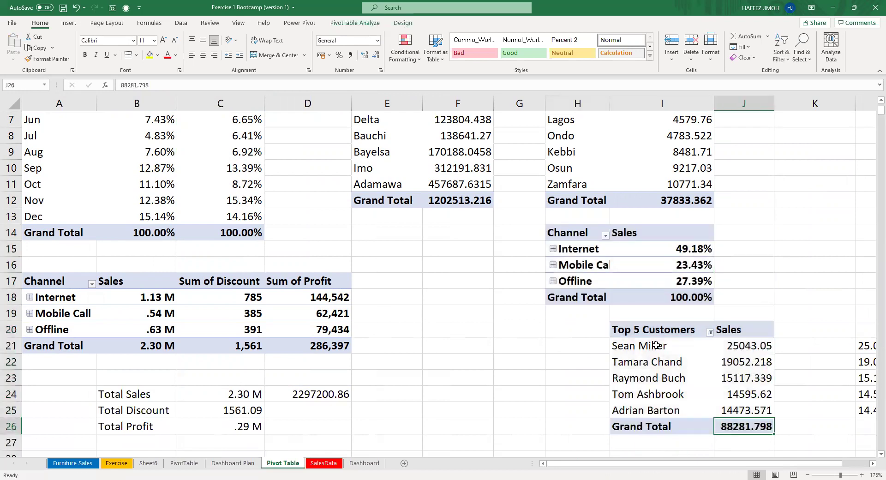
left_click_drag(645, 331, 722, 422)
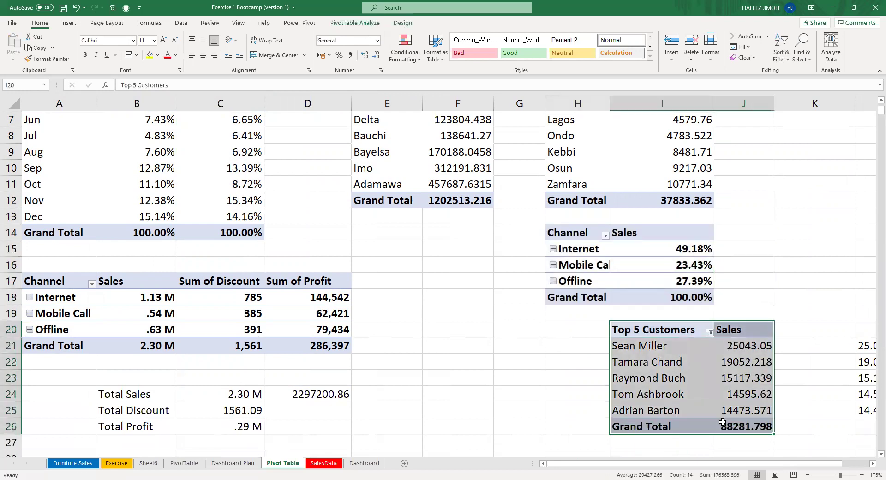
key("ctrl+x")
left_click(578, 332)
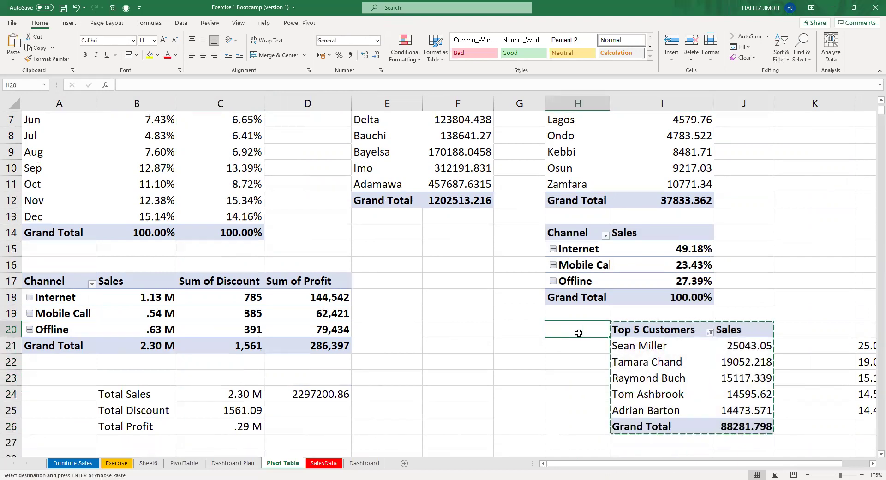
key("ctrl+v")
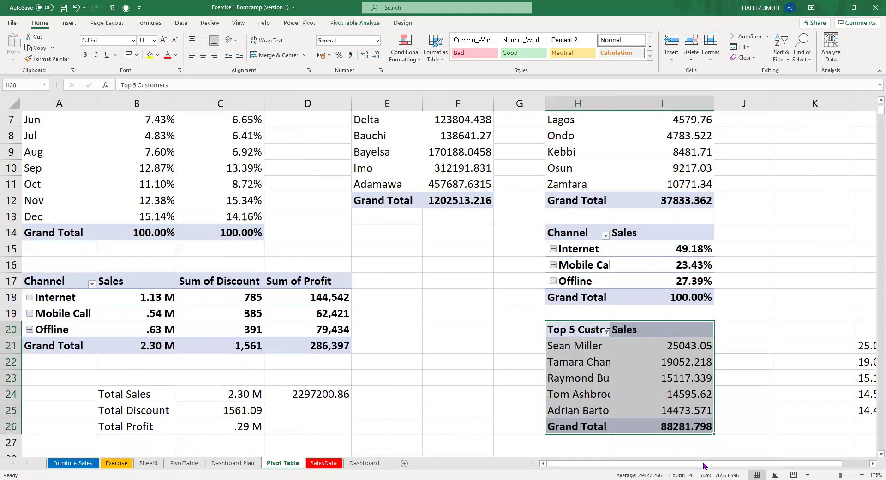
Clear the helper reward values in L21:L25 and switch to SalesData.
left_click_drag(804, 346, 783, 402)
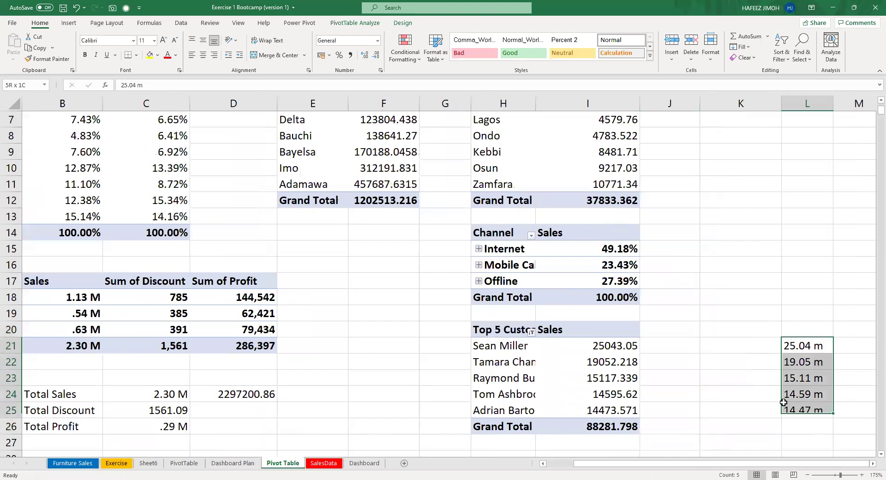
key("Delete")
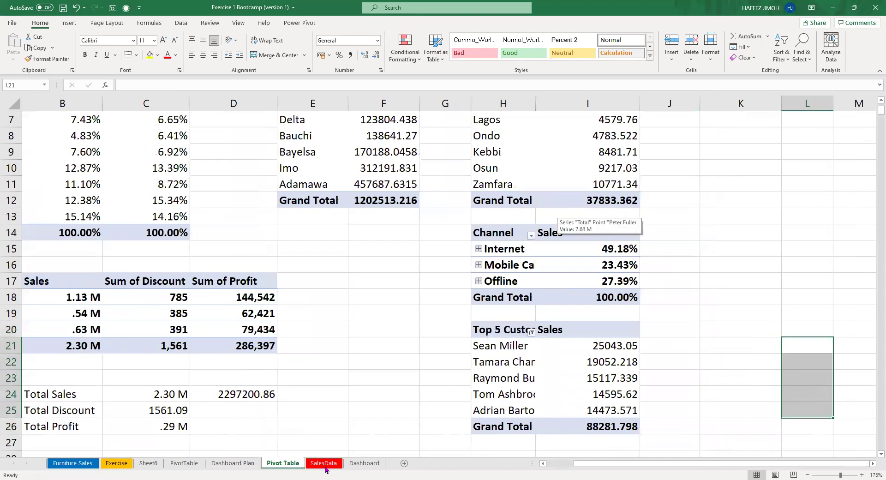
left_click(324, 463)
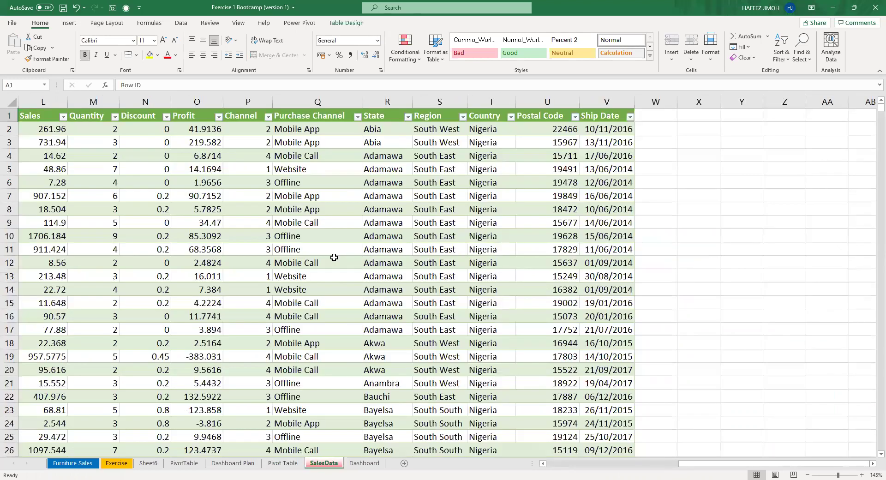
Return to the Dashboard sheet showing Total Sales 2.30 M and Total Profit .29 M, chart deselected.
left_click(335, 257)
scroll(703, 470, "up", 2)
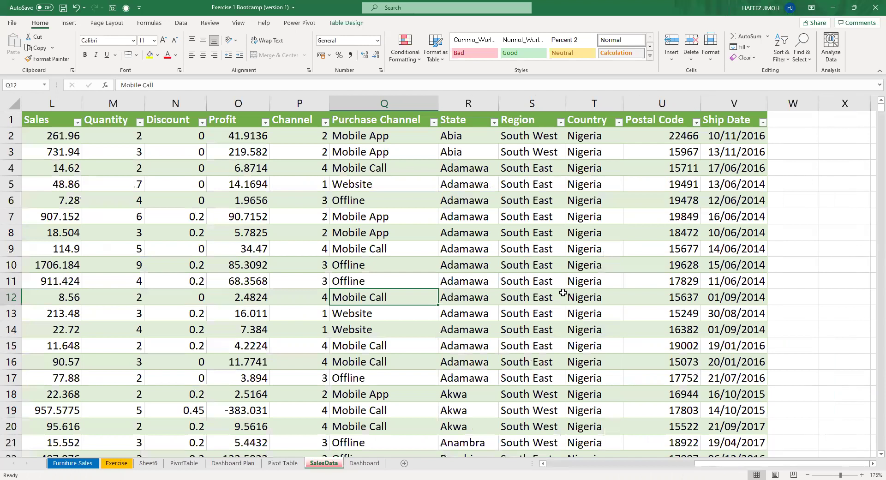
scroll(563, 292, "down", 3)
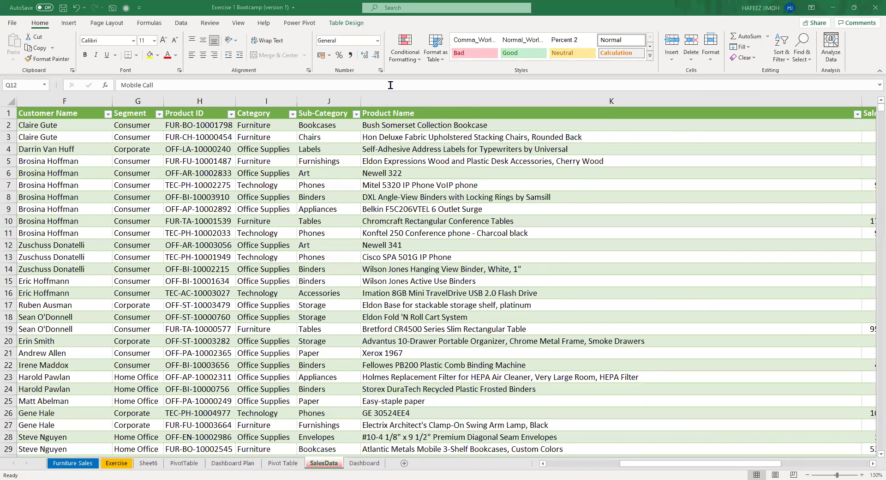
left_click(364, 463)
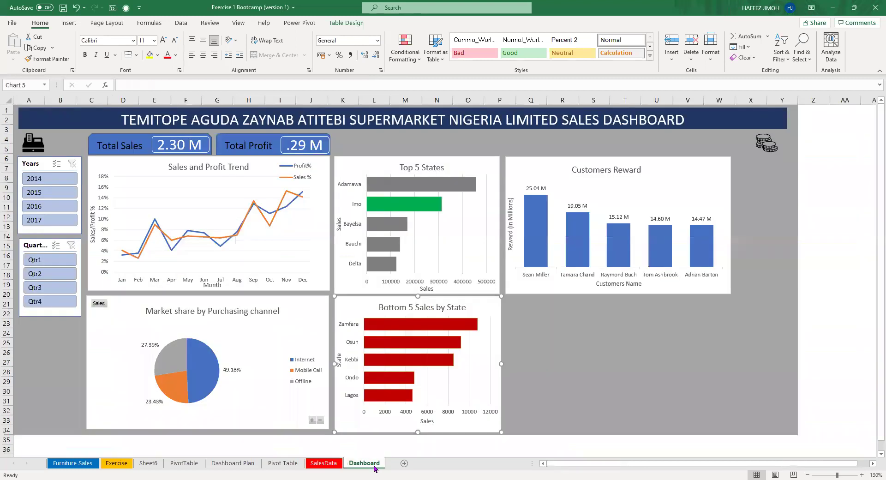
left_click(602, 371)
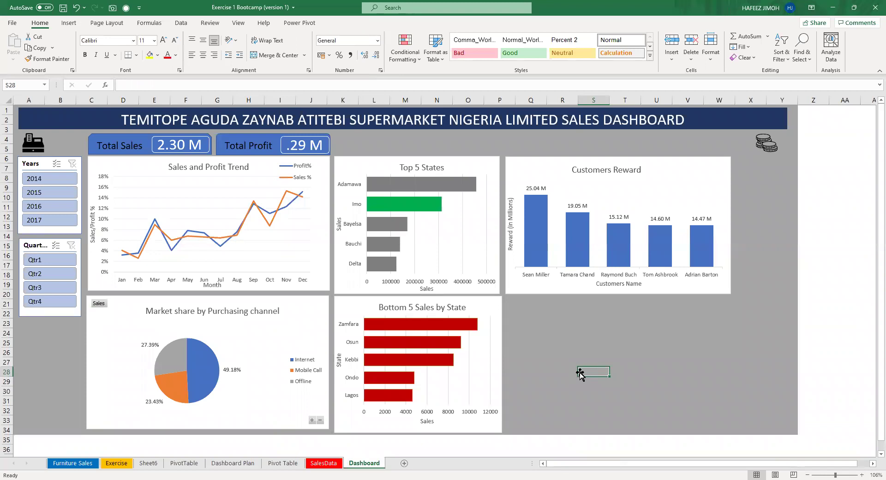